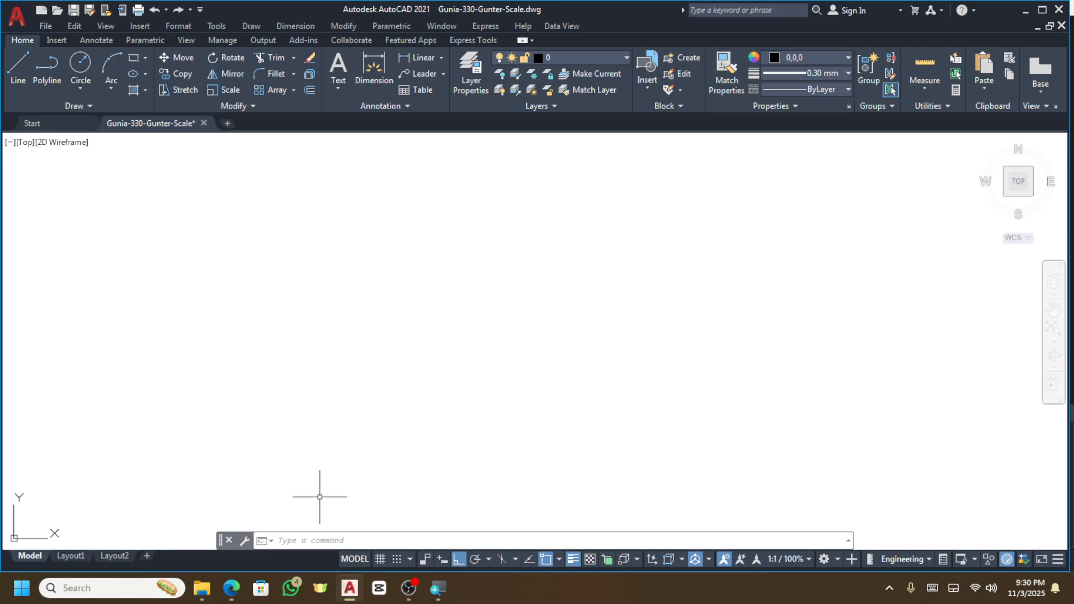
# Switch to File Explorer and open the map image Bs_কামাল কাছনা_৯১_সিট_০৪ in a maximized viewer.
pyautogui.click(202, 588)
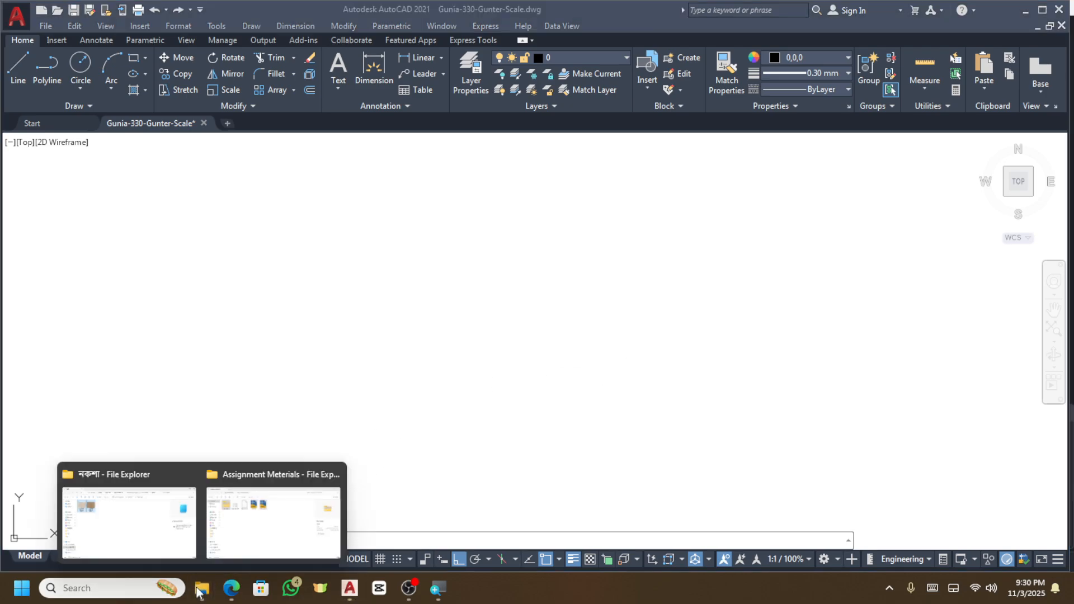
pyautogui.click(131, 529)
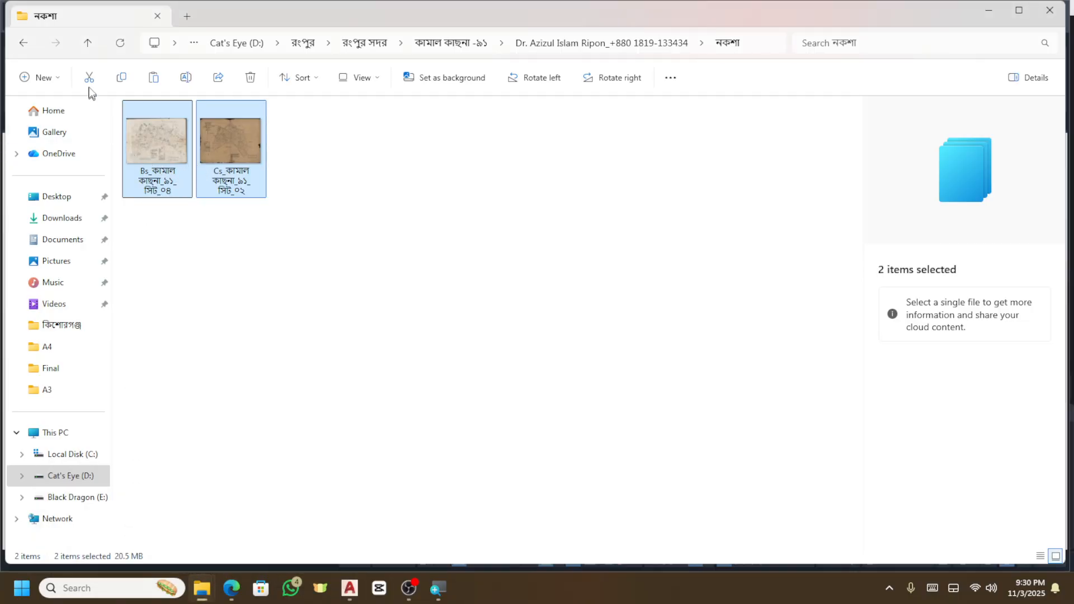
pyautogui.click(163, 153)
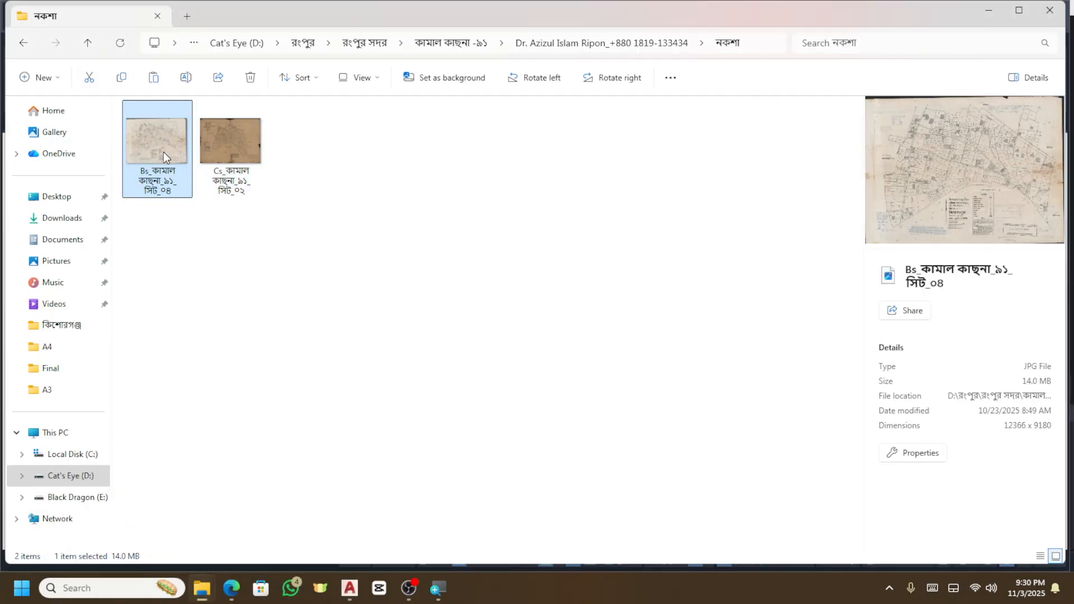
pyautogui.doubleClick(163, 152)
pyautogui.click(799, 76)
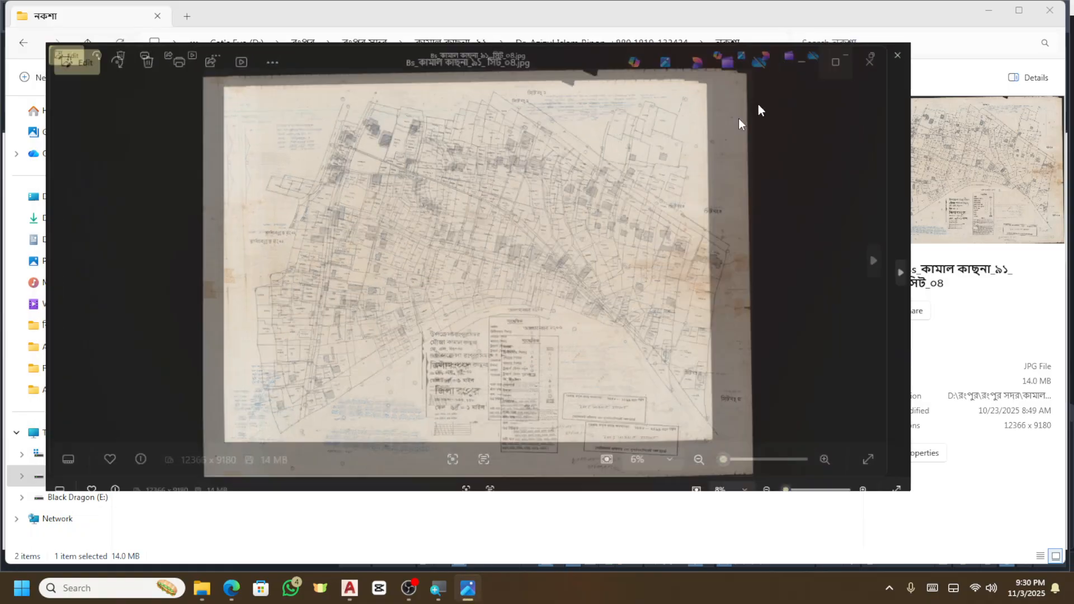
# Examine the map sheet's title block, its written scale note and the scale bar beneath it.
pyautogui.scroll(3, 540, 484)
pyautogui.scroll(5, 537, 486)
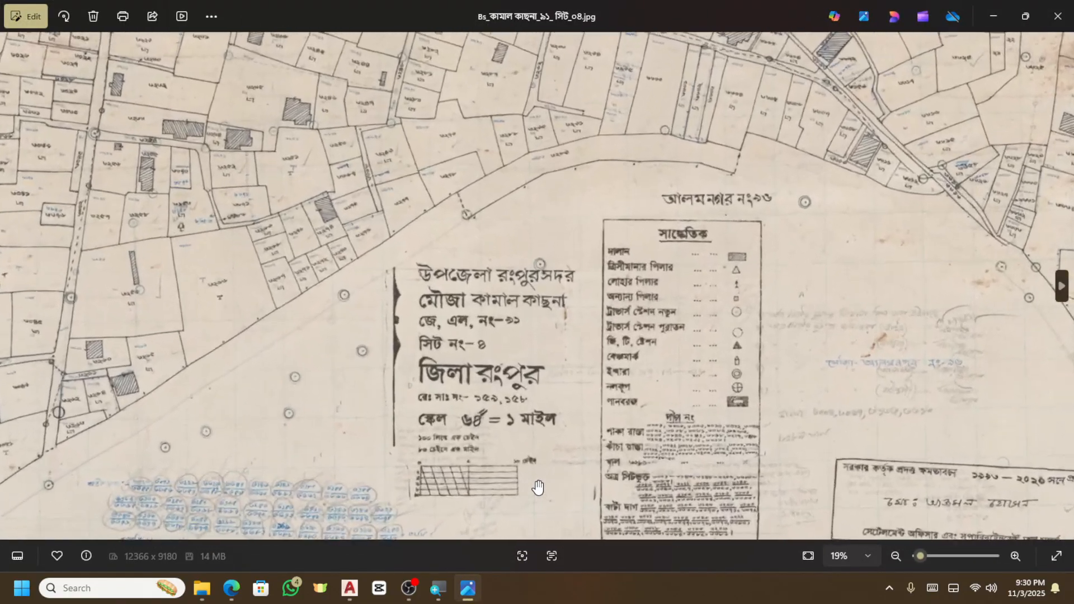
pyautogui.scroll(2, 384, 429)
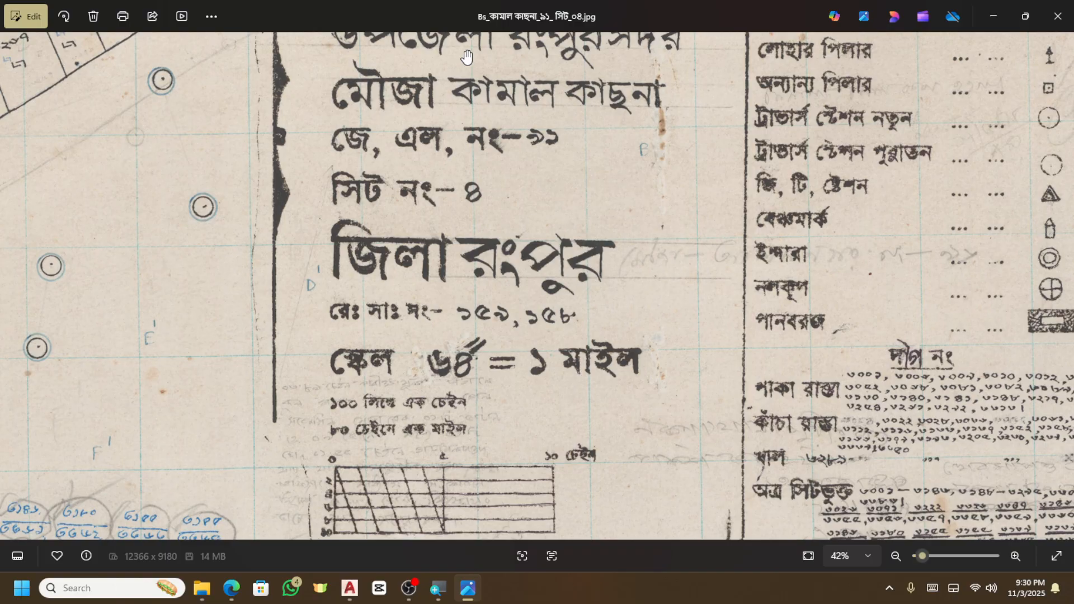
pyautogui.scroll(-3, 480, 371)
pyautogui.scroll(-1, 515, 374)
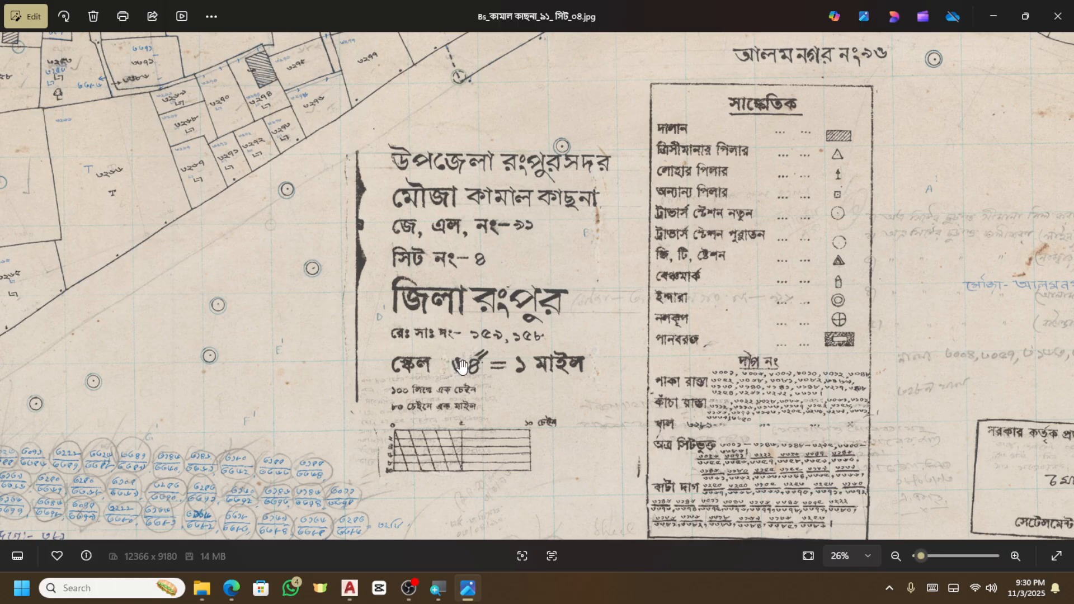
pyautogui.scroll(-3, 503, 358)
pyautogui.scroll(-4, 526, 370)
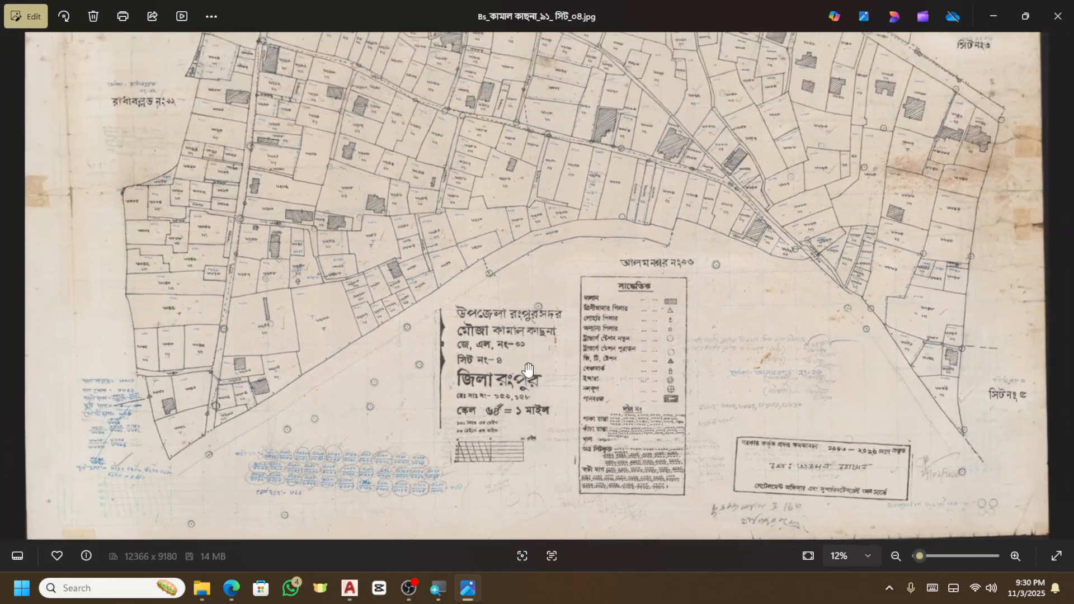
pyautogui.scroll(3, 558, 430)
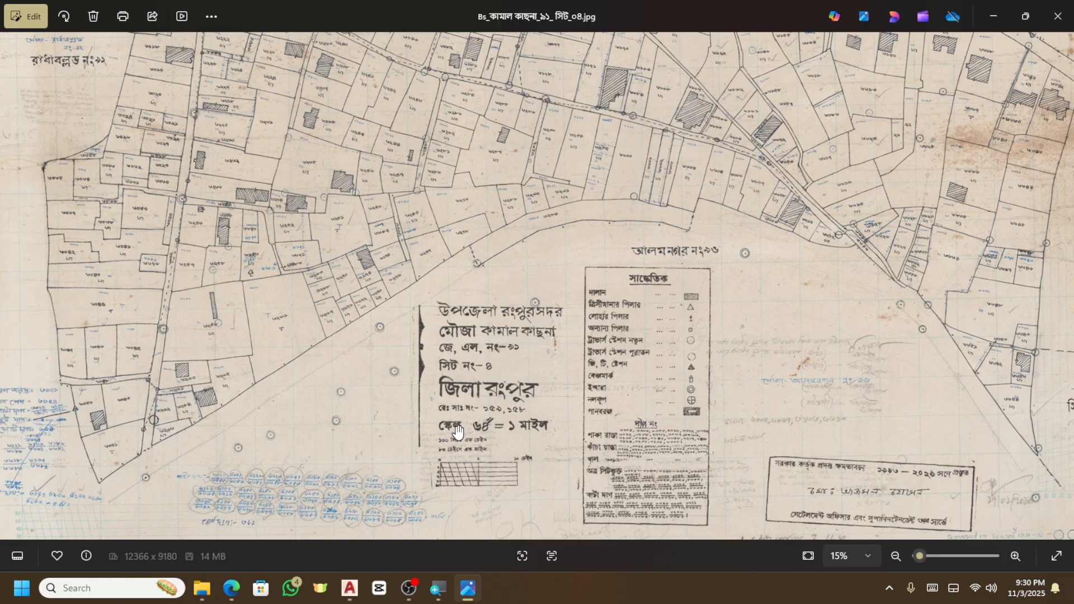
pyautogui.scroll(3, 486, 430)
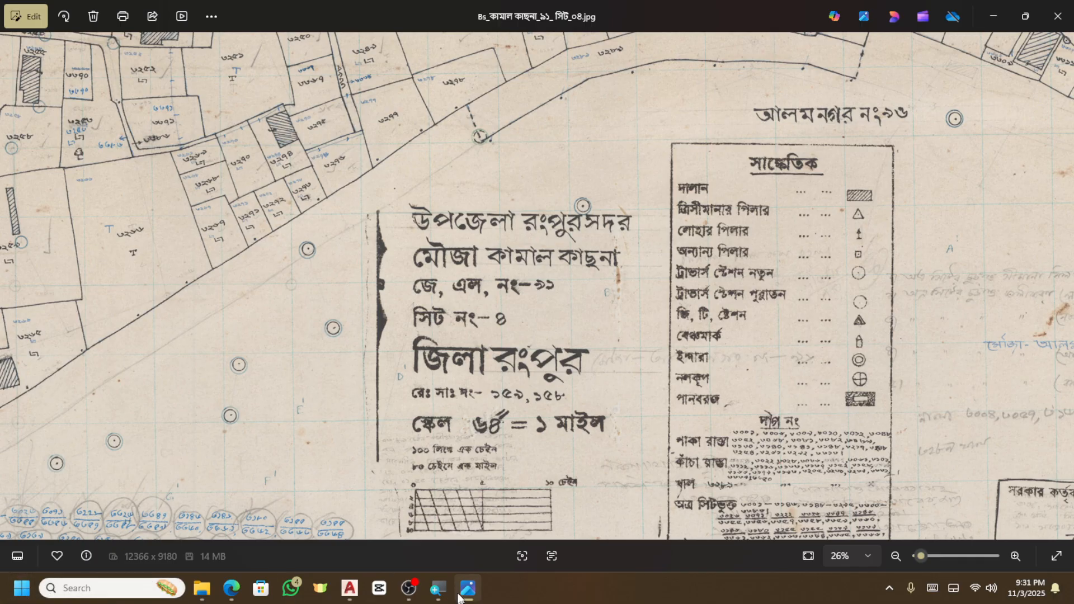
# Switch to Word and create a new blank document.
pyautogui.moveTo(462, 594)
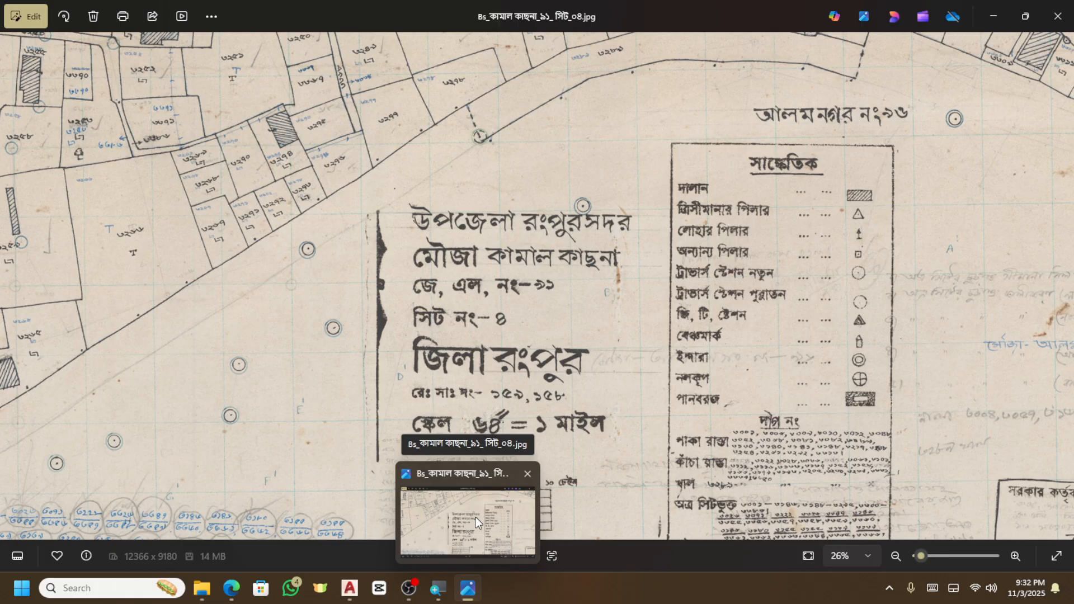
pyautogui.click(22, 588)
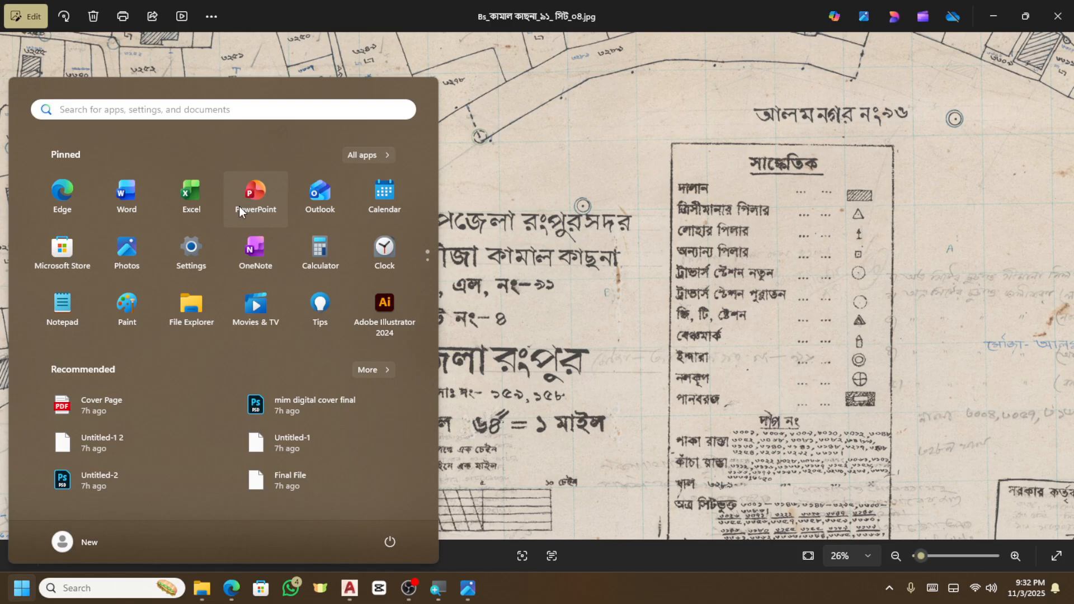
pyautogui.click(126, 201)
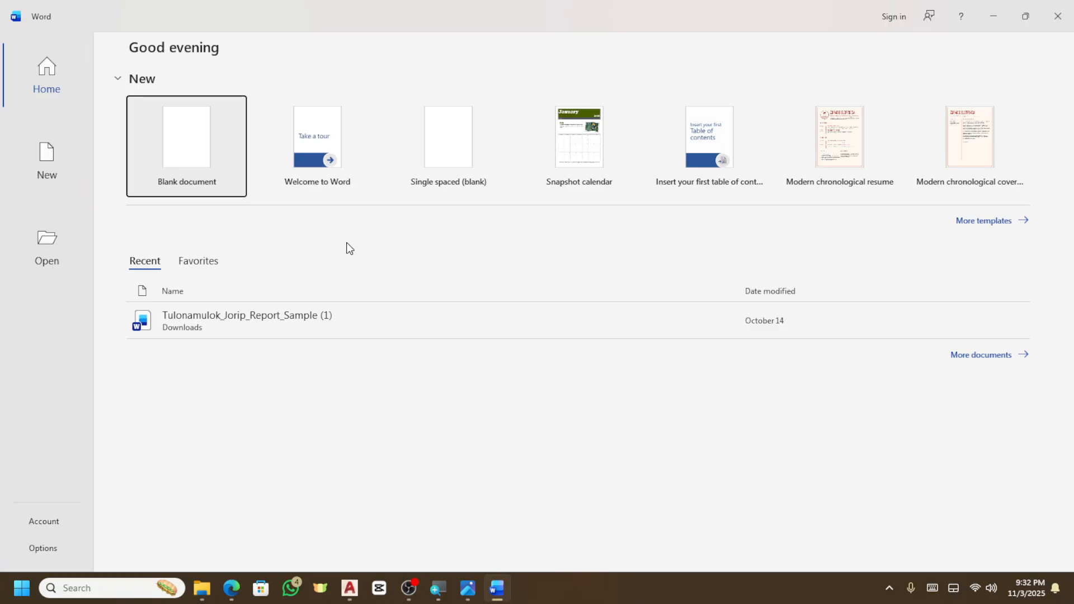
pyautogui.click(169, 137)
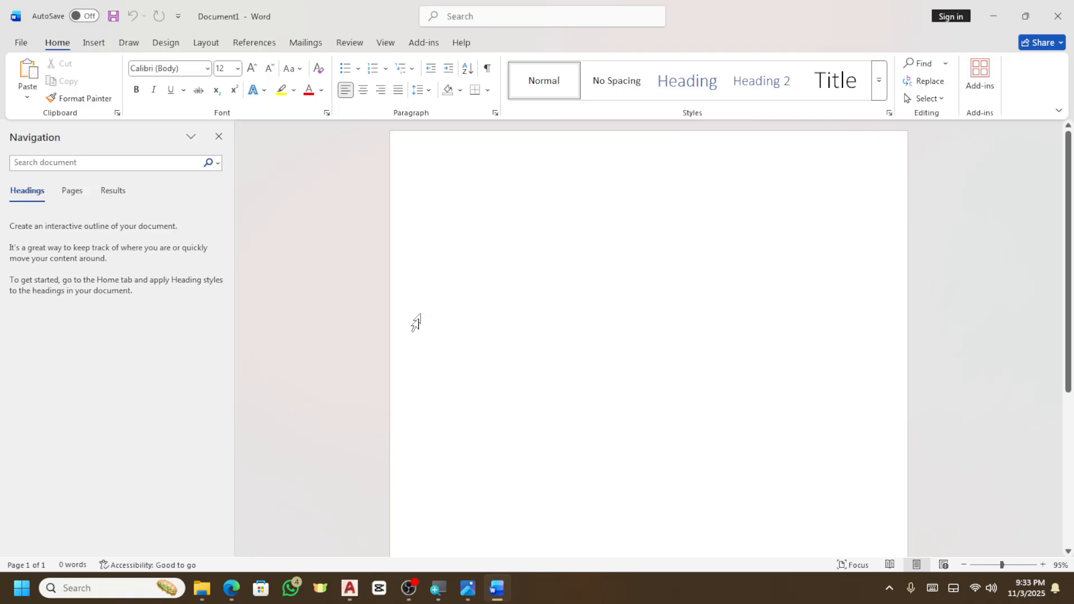
# Write the map scale as "16'' = 1 mile" on the first line of the document.
pyautogui.moveTo(502, 586)
pyautogui.write("16'")
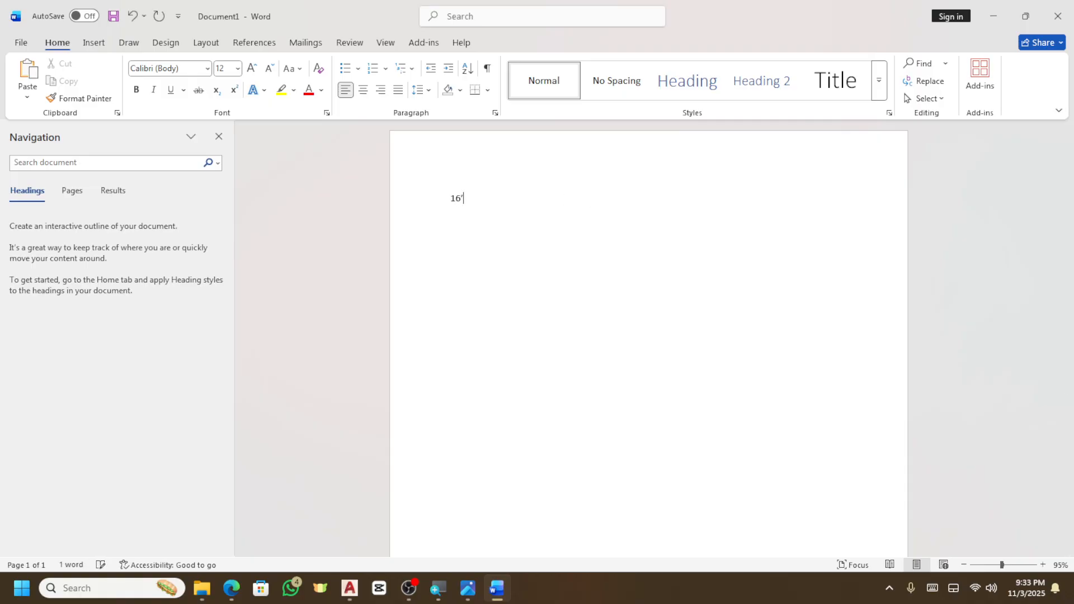
pyautogui.write(' = 1 mile')
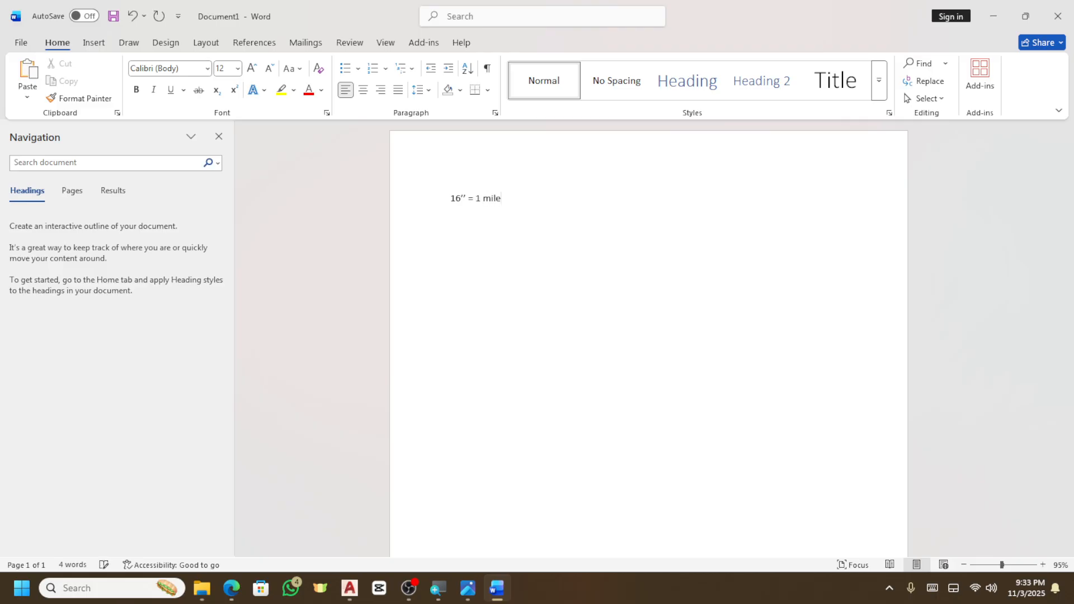
# Format the "16'' = 1 mile" line as red, bold text at font size 36.
pyautogui.moveTo(534, 205); pyautogui.dragTo(421, 204)
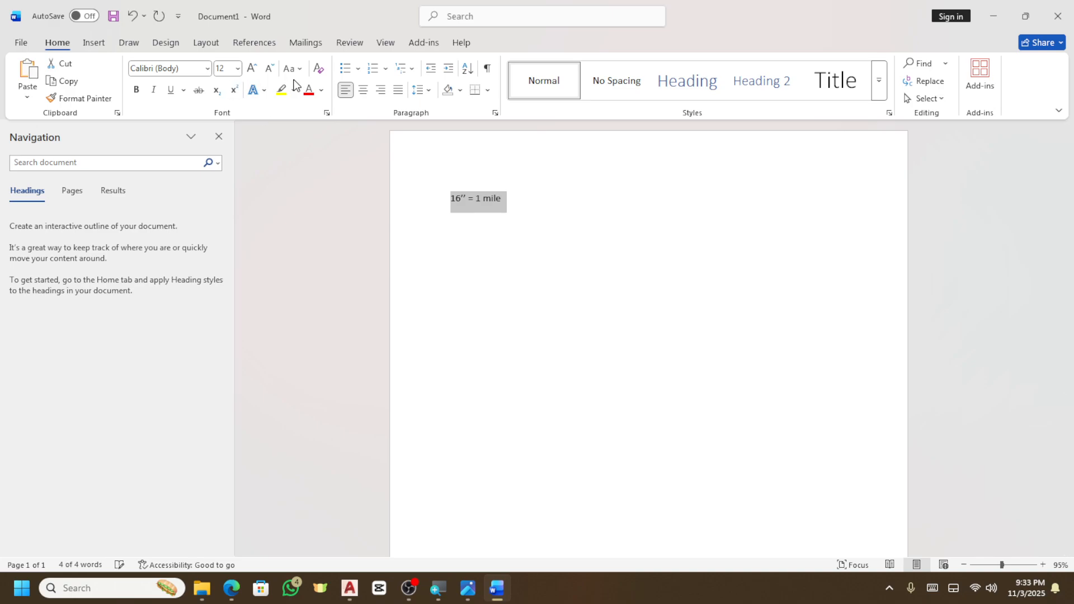
pyautogui.click(309, 90)
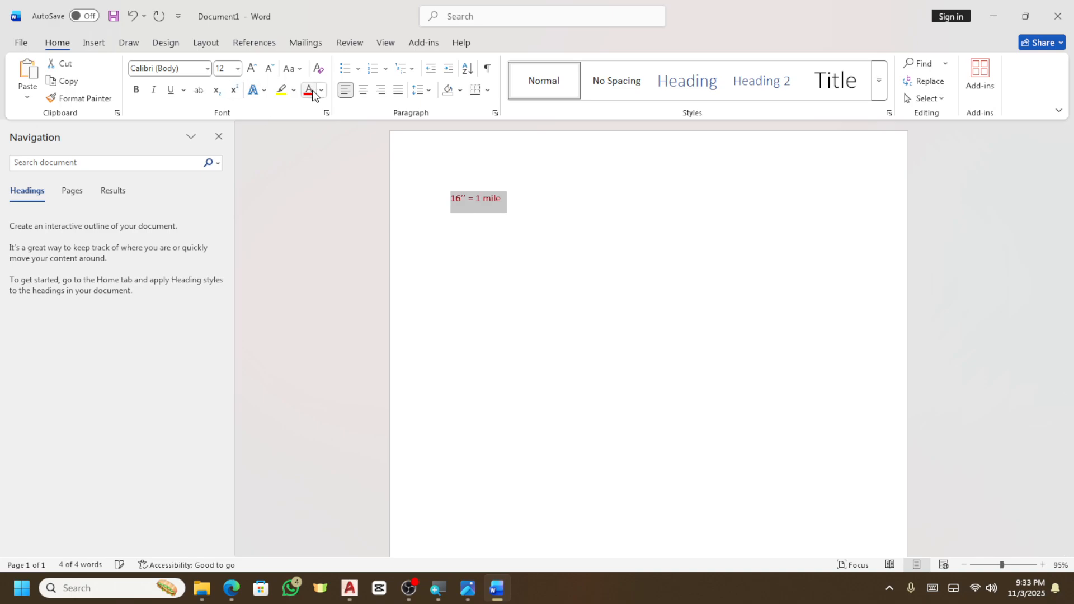
pyautogui.click(238, 68)
pyautogui.click(231, 288)
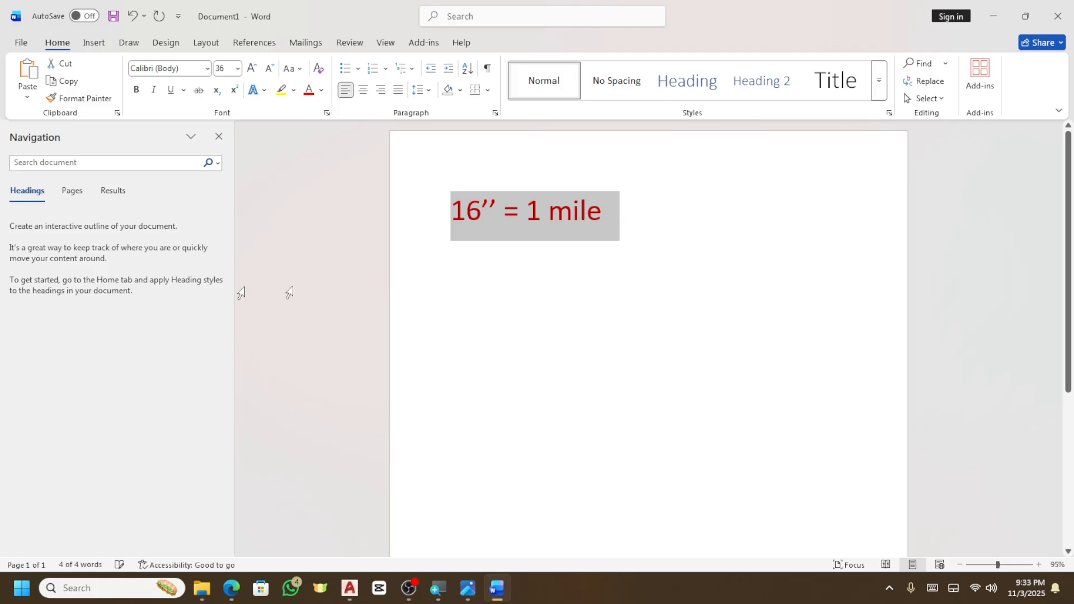
pyautogui.click(624, 221)
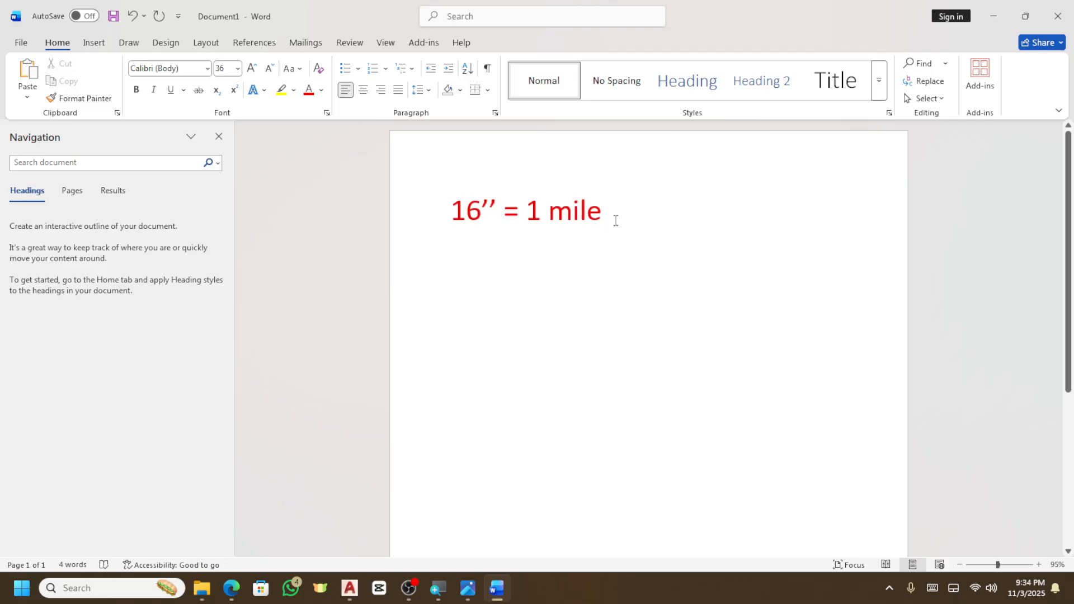
pyautogui.tripleClick(448, 226)
pyautogui.click(138, 91)
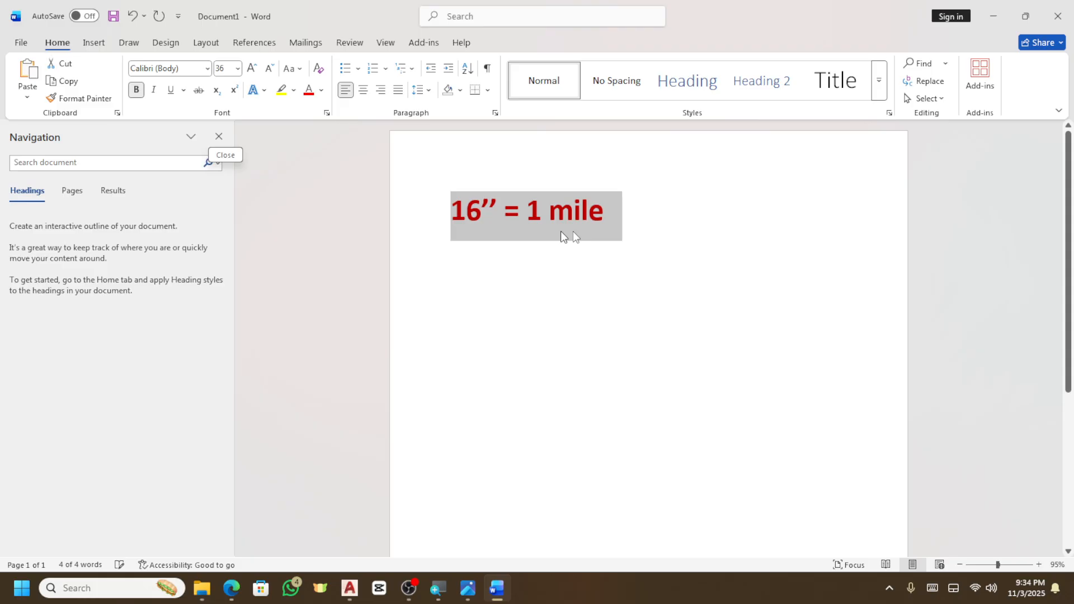
# Add a second line below the scale that reads "16'' = 63360''".
pyautogui.click(625, 216)
pyautogui.press('Return')
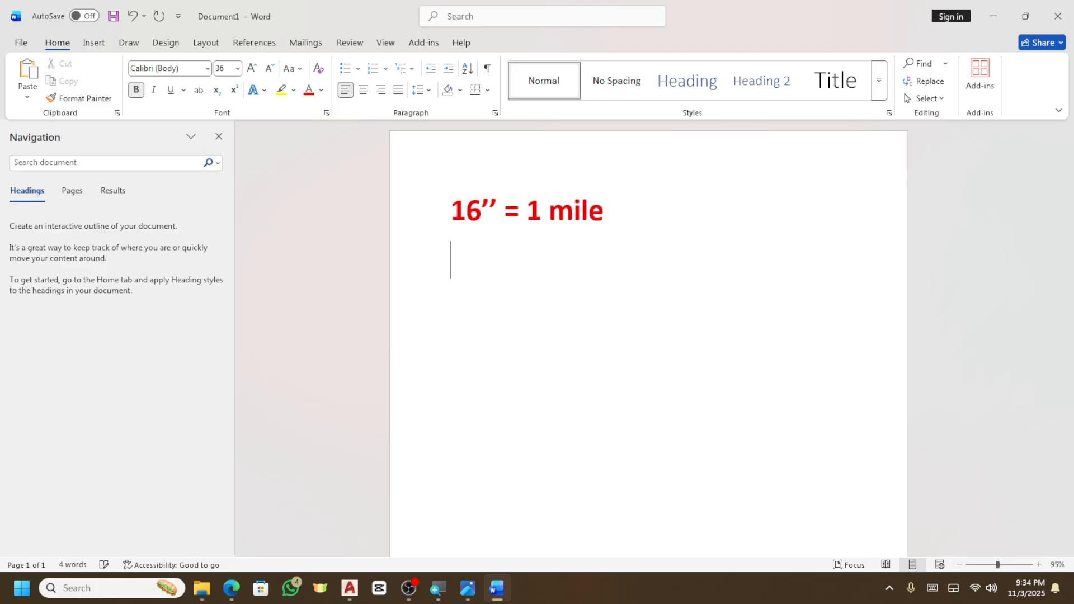
pyautogui.write('16')
pyautogui.write("'' =")
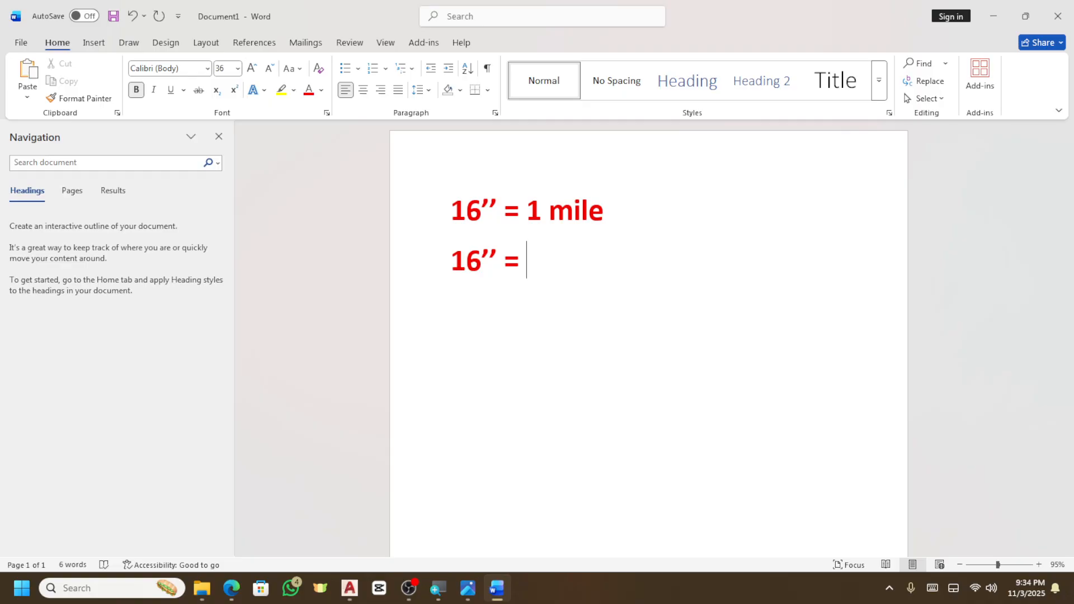
pyautogui.write('6336')
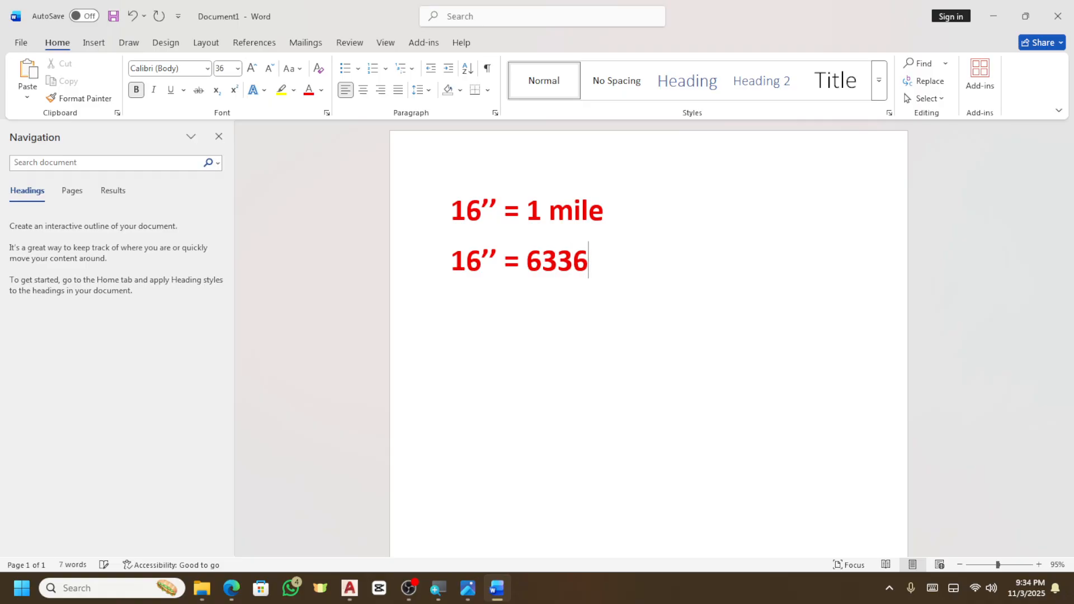
pyautogui.write("0''")
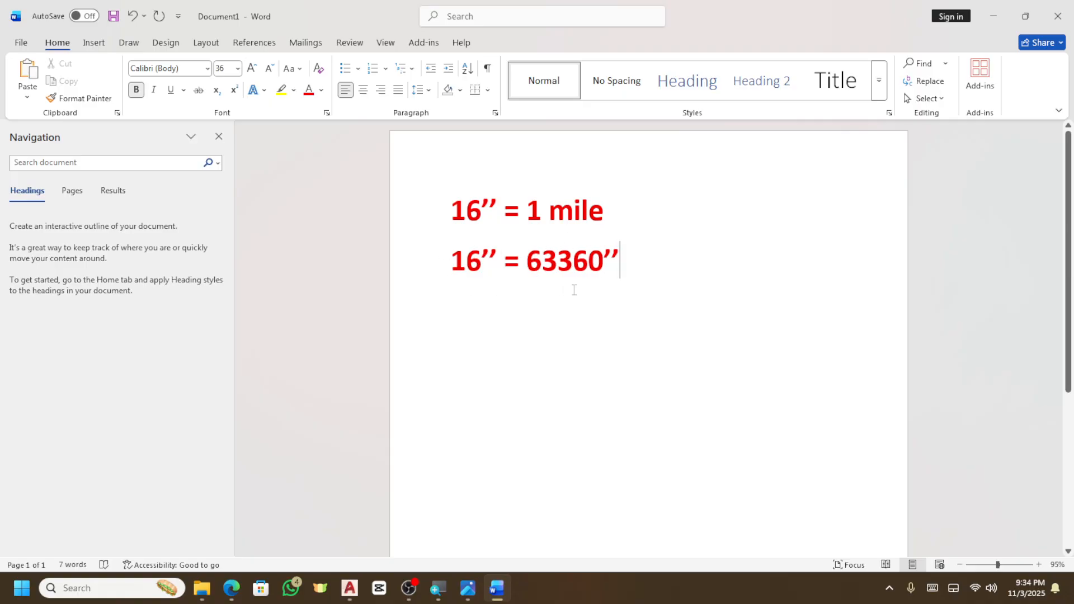
# Add a third line with the one-inch conversion "1'' = 63360/16= 3960''/ 330'".
pyautogui.press('Return')
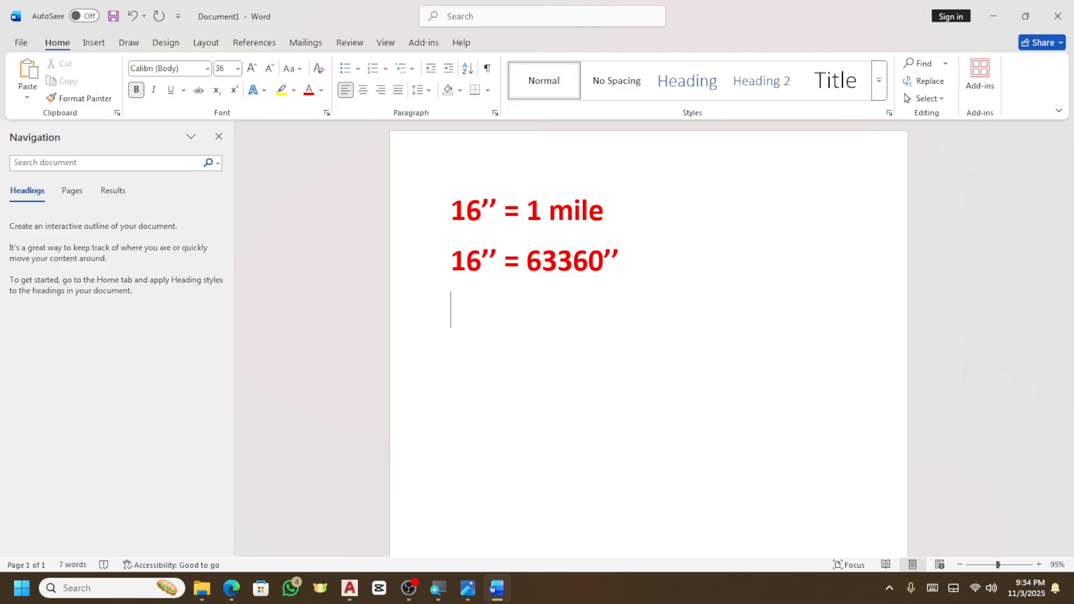
pyautogui.write('1" = 6')
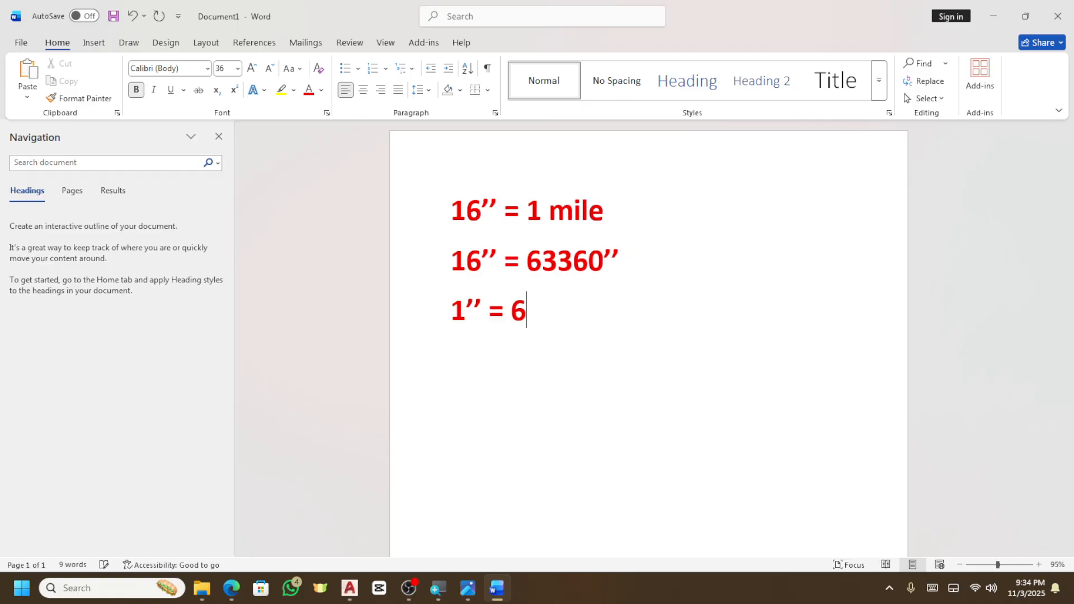
pyautogui.write('3360')
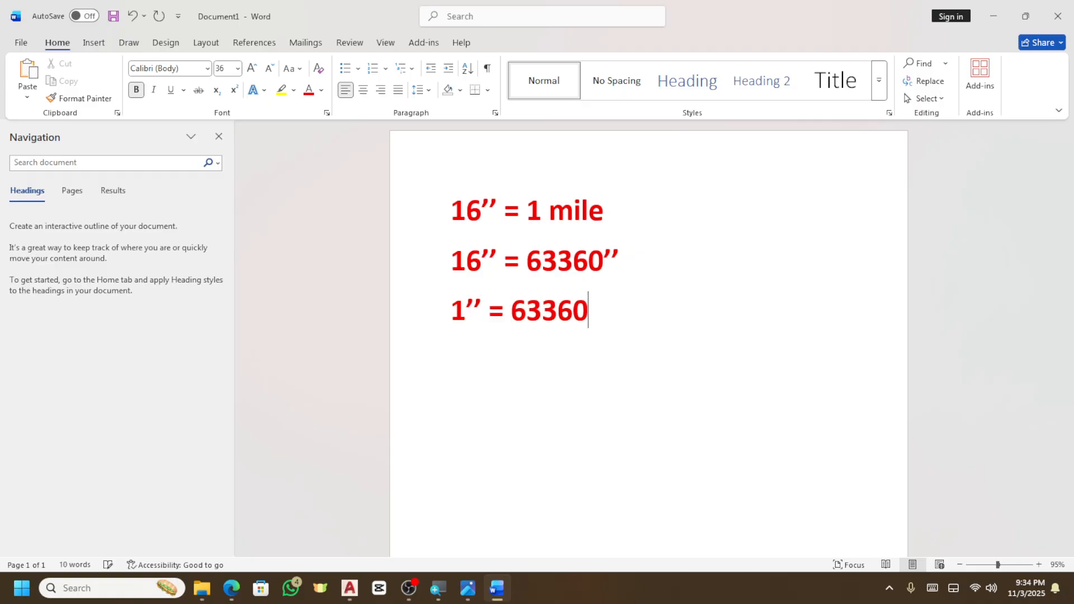
pyautogui.write('/16')
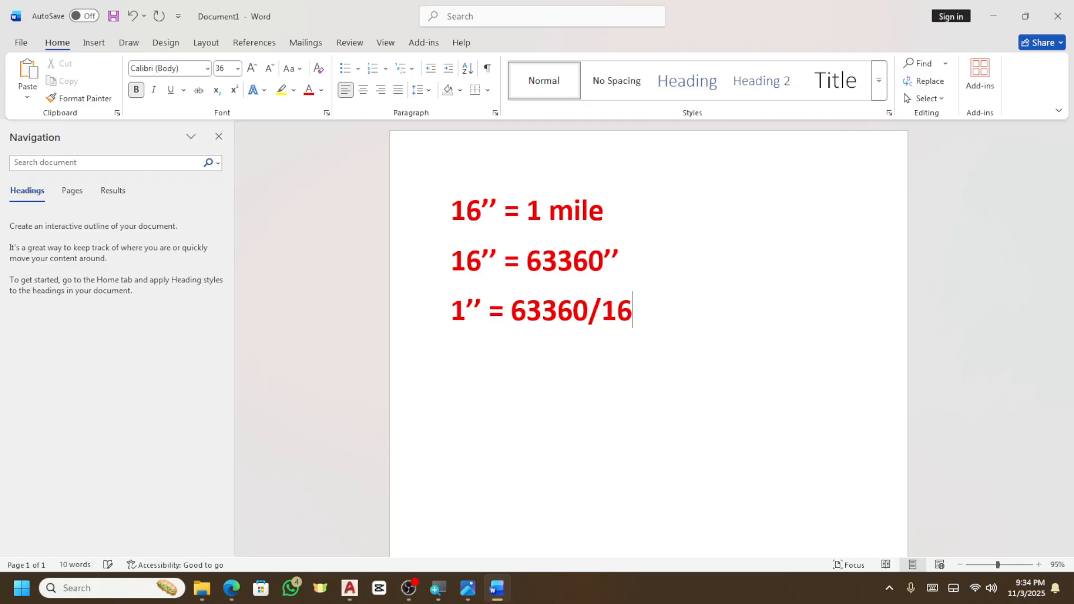
pyautogui.write('= 396')
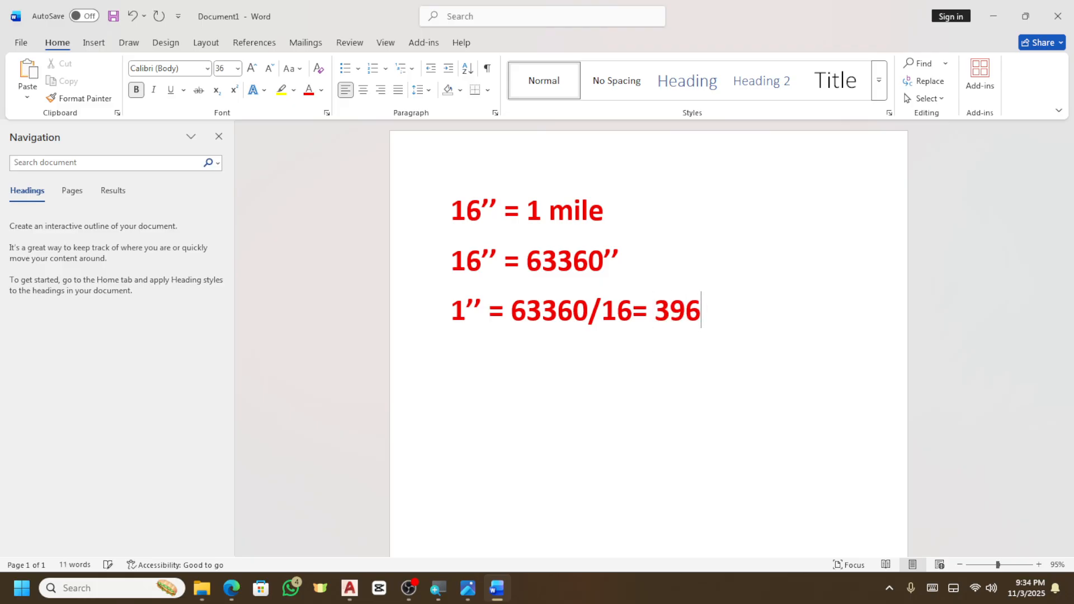
pyautogui.write('0')
pyautogui.write("''")
pyautogui.write('/ 330')
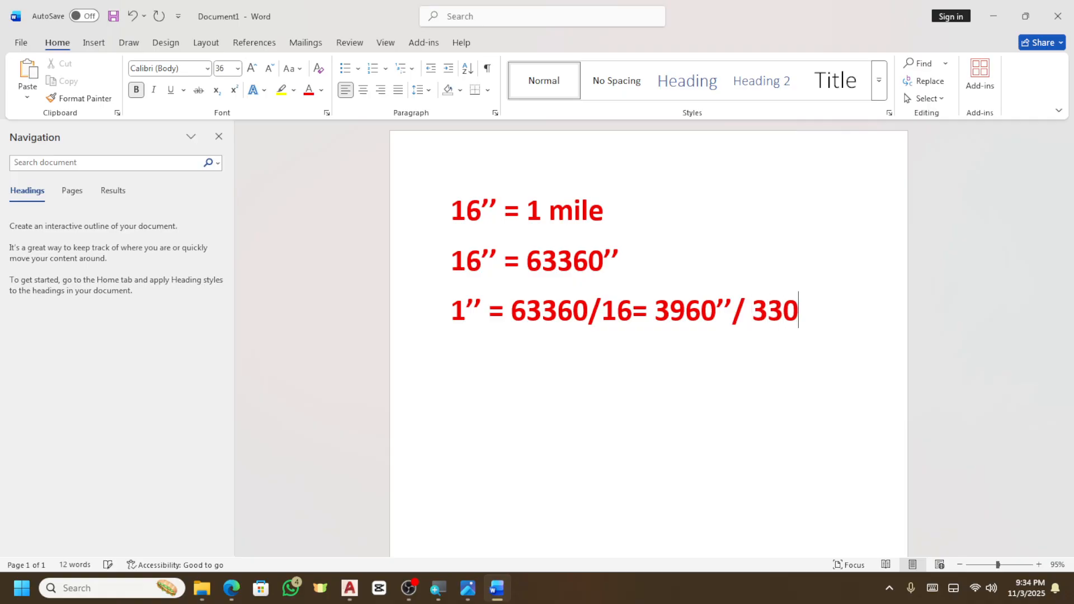
pyautogui.write("'")
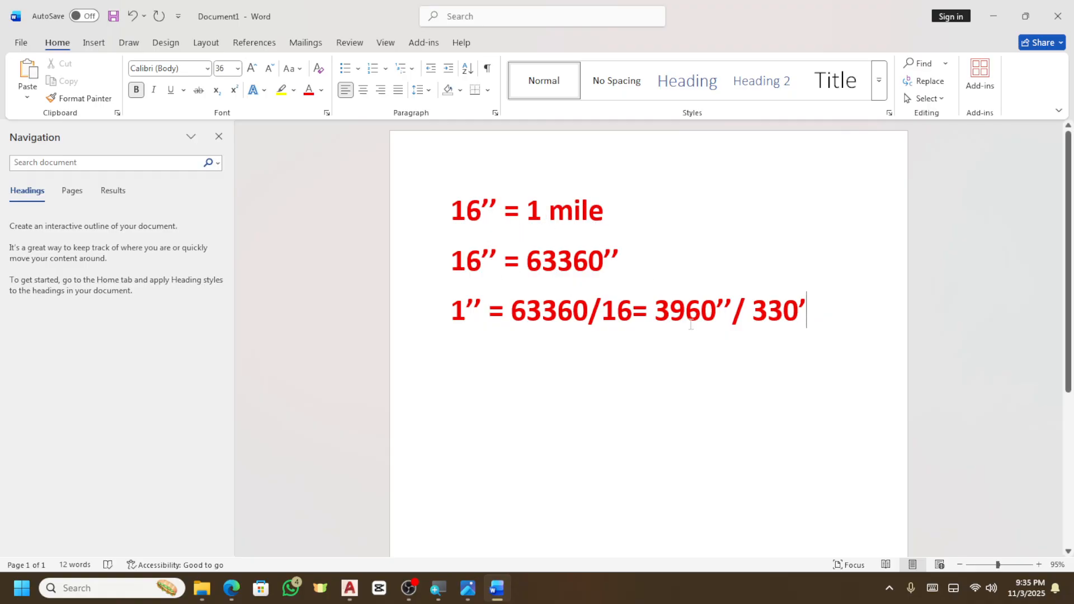
pyautogui.moveTo(663, 309); pyautogui.dragTo(733, 310)
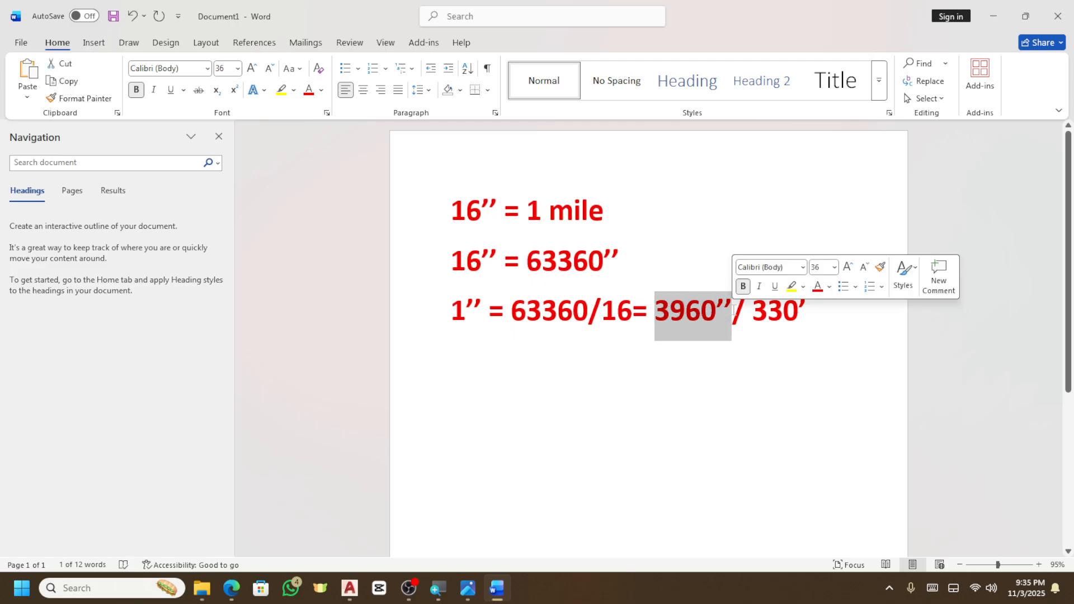
pyautogui.click(733, 310)
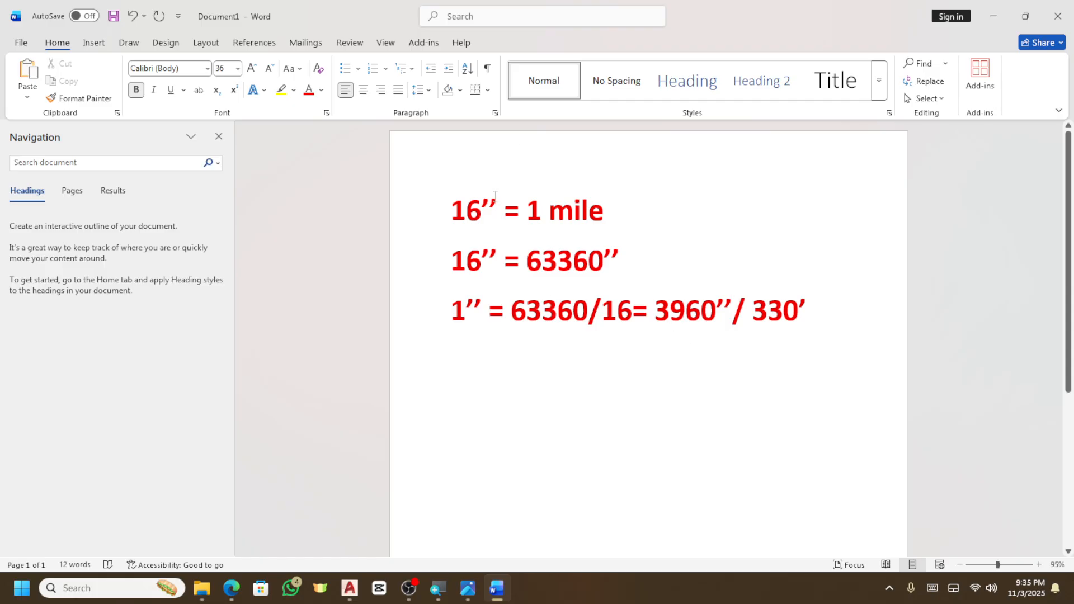
pyautogui.moveTo(496, 197); pyautogui.dragTo(451, 204)
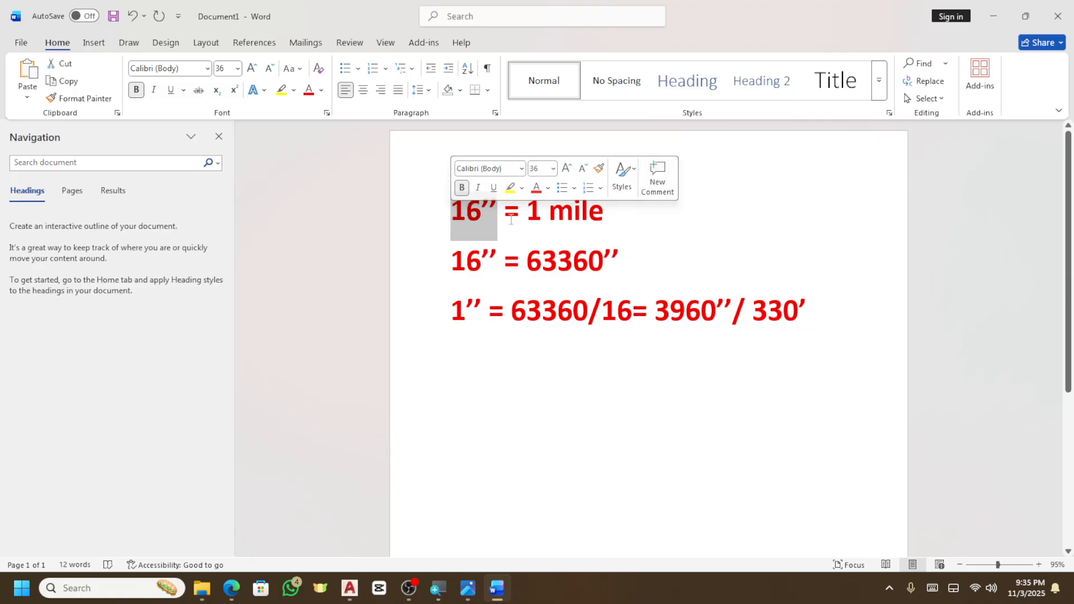
# Examine the first two scale lines, highlighting how 16 inches corresponds to 1 mile and to 63360 inches.
pyautogui.doubleClick(532, 211)
pyautogui.moveTo(527, 261); pyautogui.dragTo(617, 259)
pyautogui.click(588, 260)
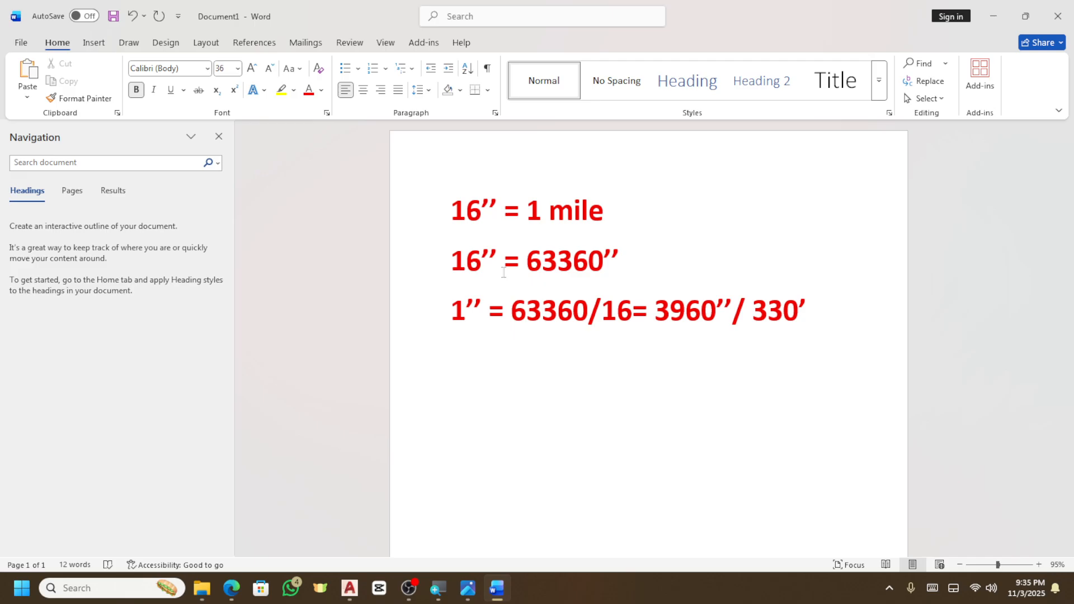
pyautogui.moveTo(452, 260); pyautogui.dragTo(596, 262)
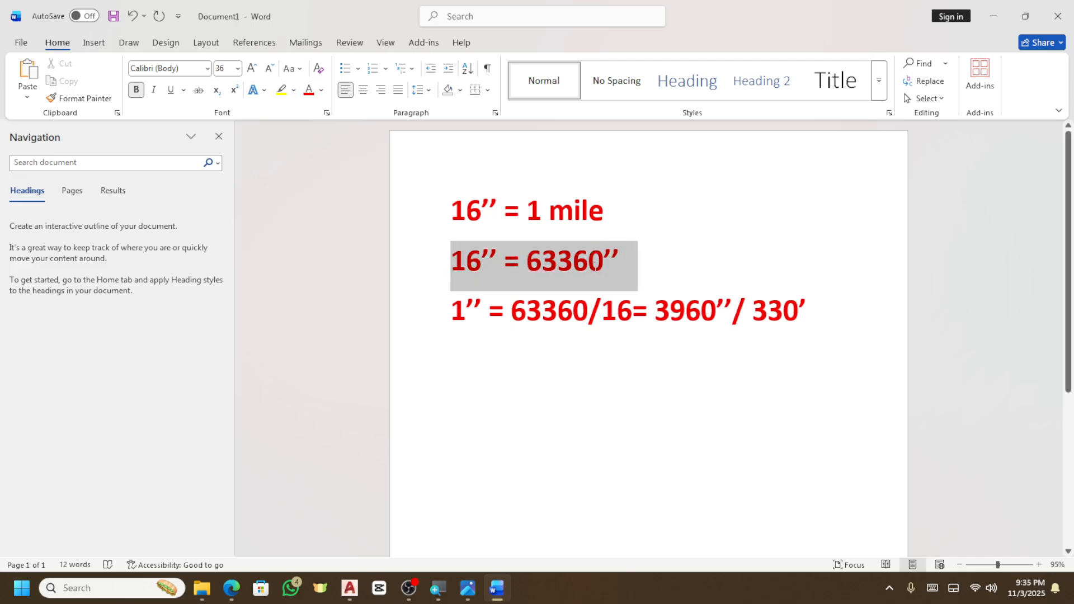
pyautogui.moveTo(452, 261); pyautogui.dragTo(489, 262)
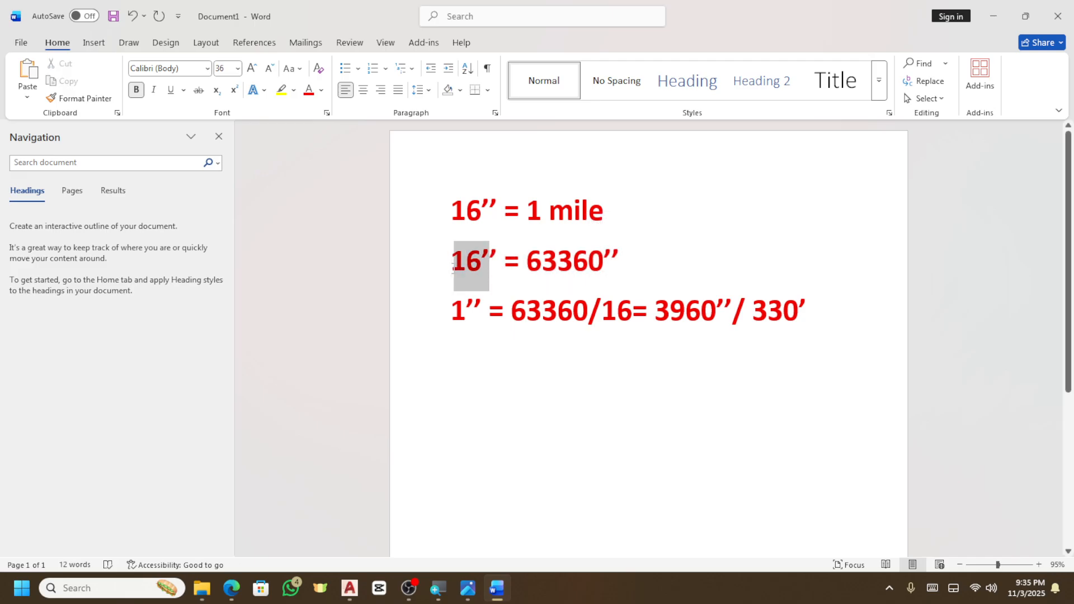
pyautogui.click(528, 274)
pyautogui.hotkey('shift', 'Right')
pyautogui.hotkey('shift', 'Right')
pyautogui.hotkey('shift', 'Right')
pyautogui.hotkey('shift', 'Right')
pyautogui.hotkey('shift', 'Right')
pyautogui.hotkey('shift', 'Right')
pyautogui.hotkey('shift', 'Right')
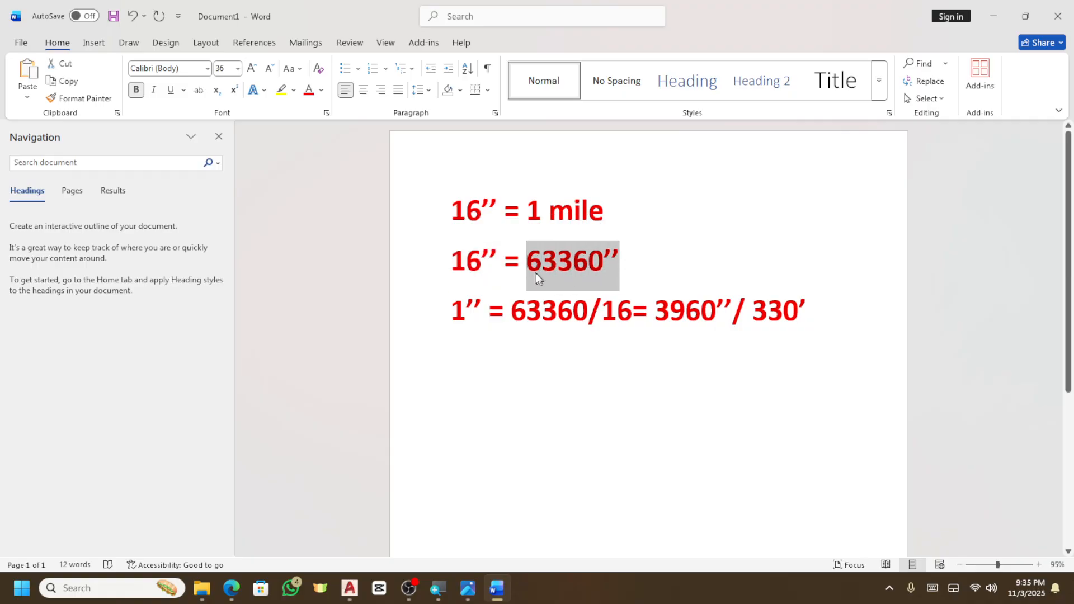
pyautogui.click(491, 266)
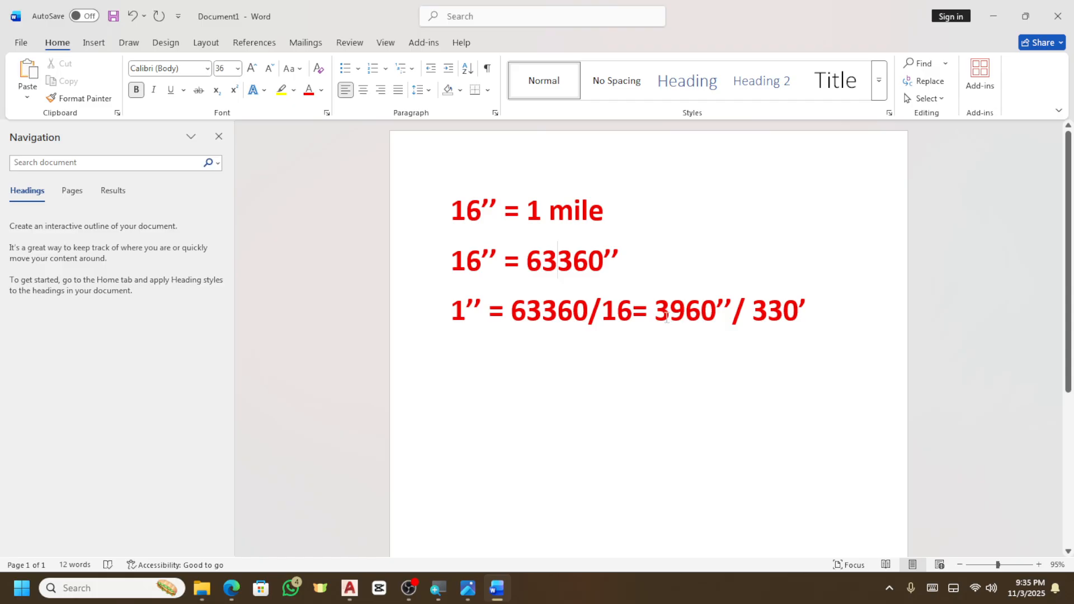
# Add the lines "1=3960", "2= 7920" and "16= 63360" below the one-inch conversion line.
pyautogui.click(465, 365)
pyautogui.click(799, 318)
pyautogui.press('Return')
pyautogui.write('1')
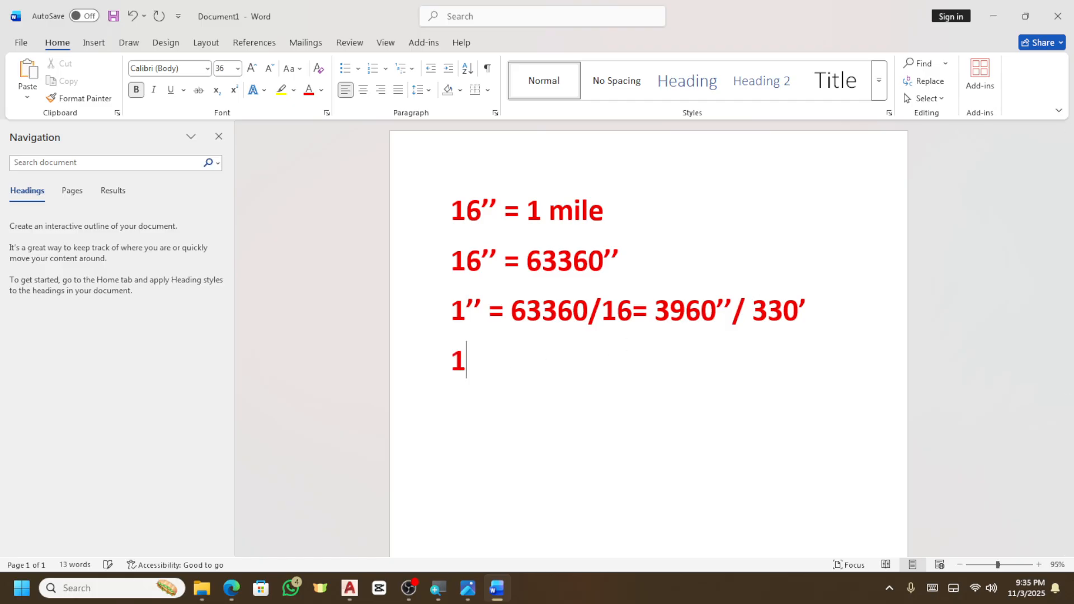
pyautogui.write('=3960 ')
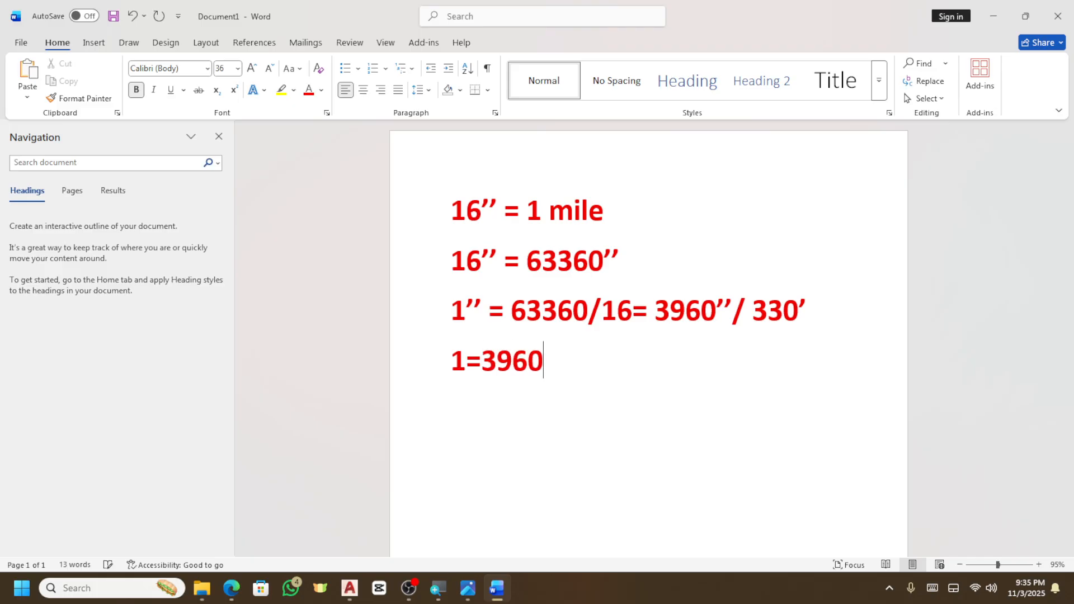
pyautogui.write('2= 7920')
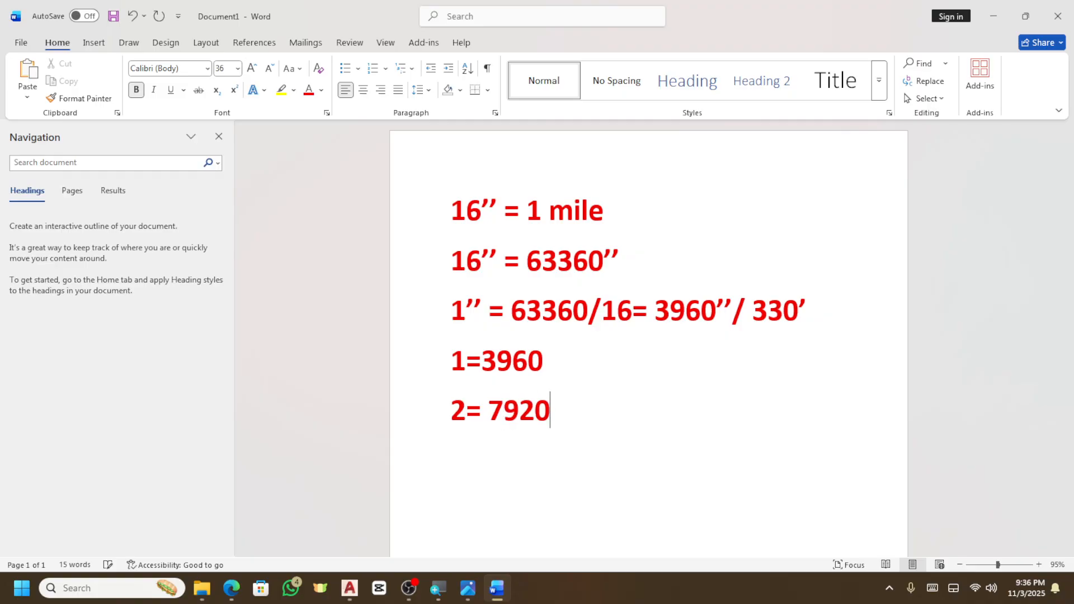
pyautogui.press('Return')
pyautogui.write('16= ')
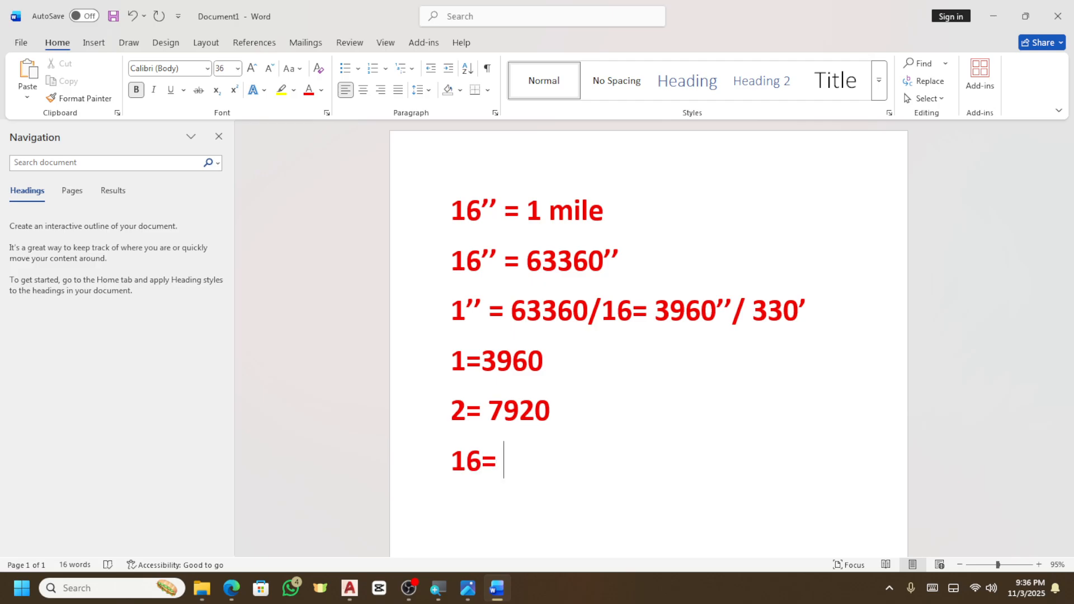
pyautogui.write('63360')
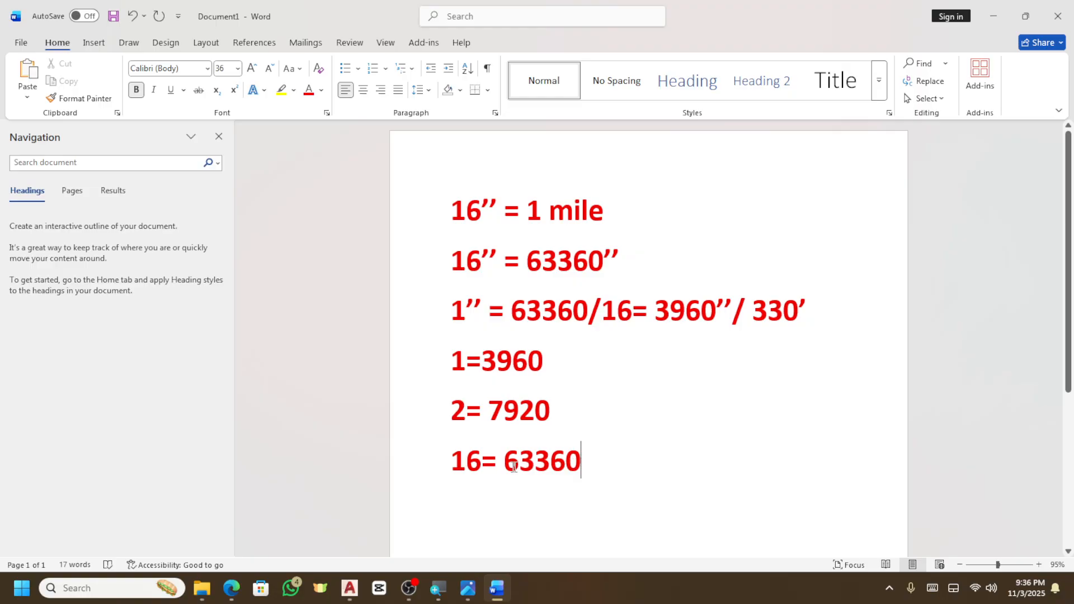
pyautogui.moveTo(481, 360); pyautogui.dragTo(558, 359)
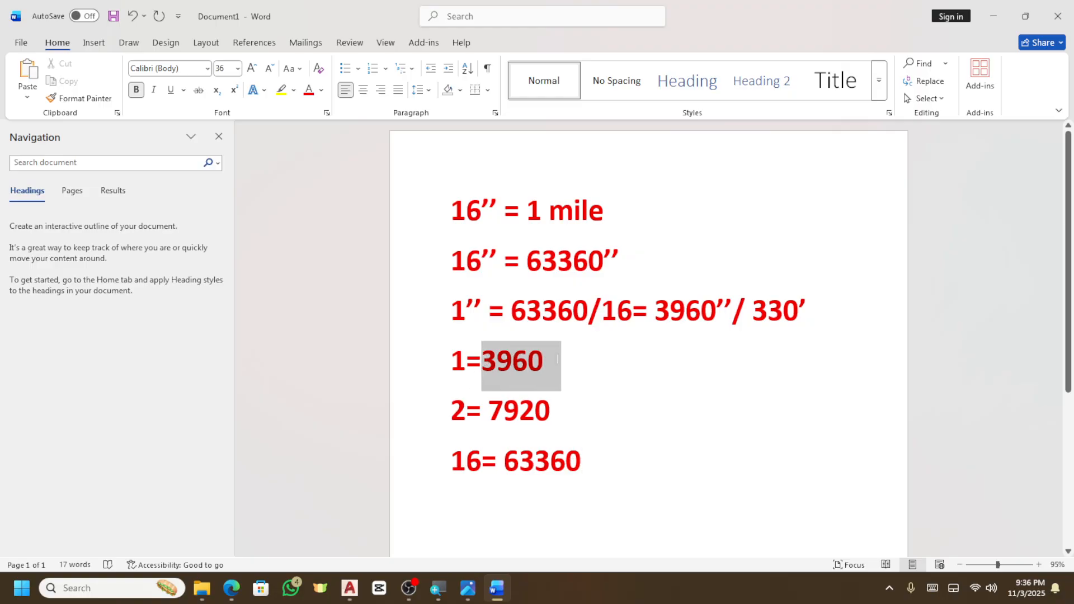
pyautogui.click(496, 361)
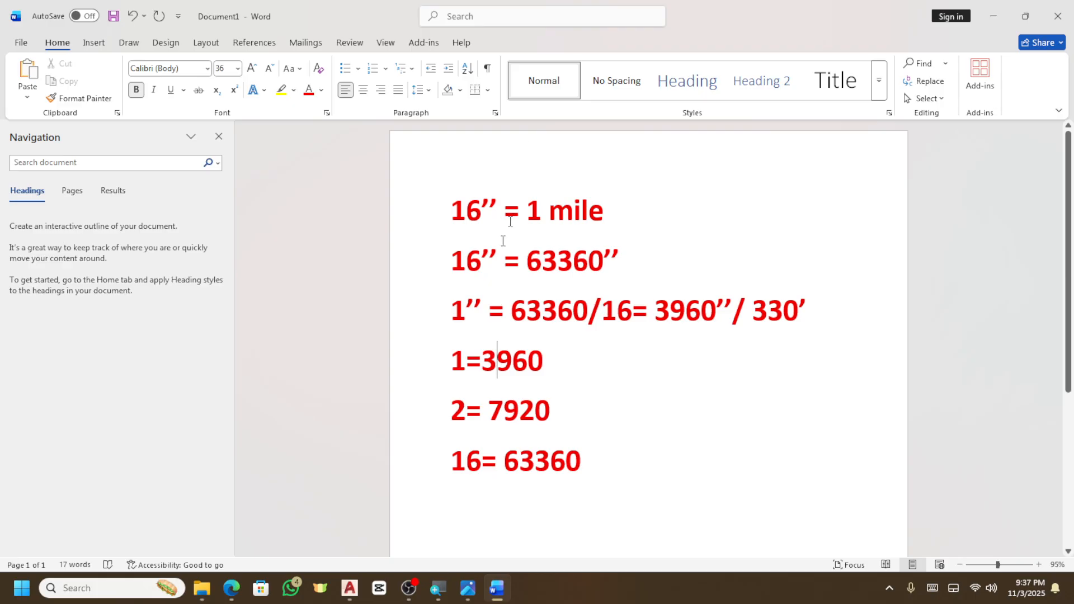
# Switch to the Gunia-330-Gunter-Scale drawing in AutoCAD and toggle the menu bar off and back on.
pyautogui.click(349, 587)
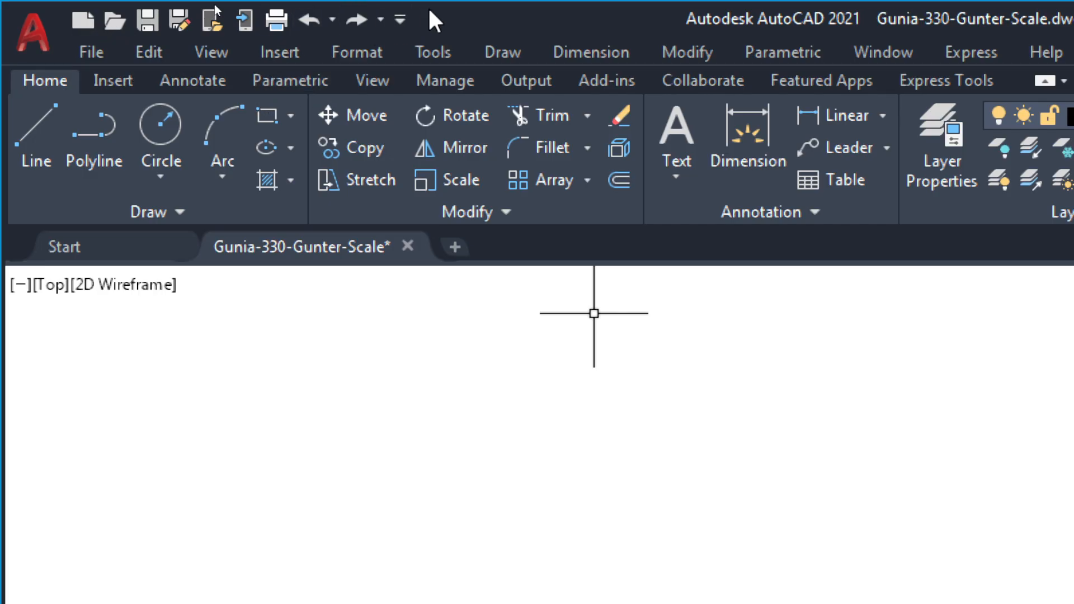
pyautogui.click(399, 20)
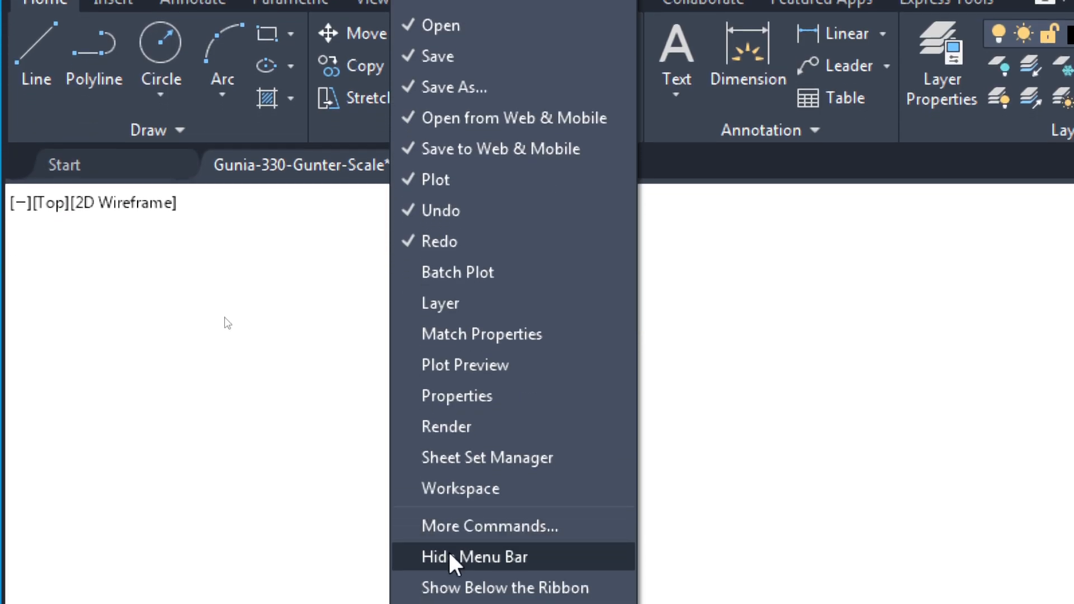
pyautogui.click(454, 556)
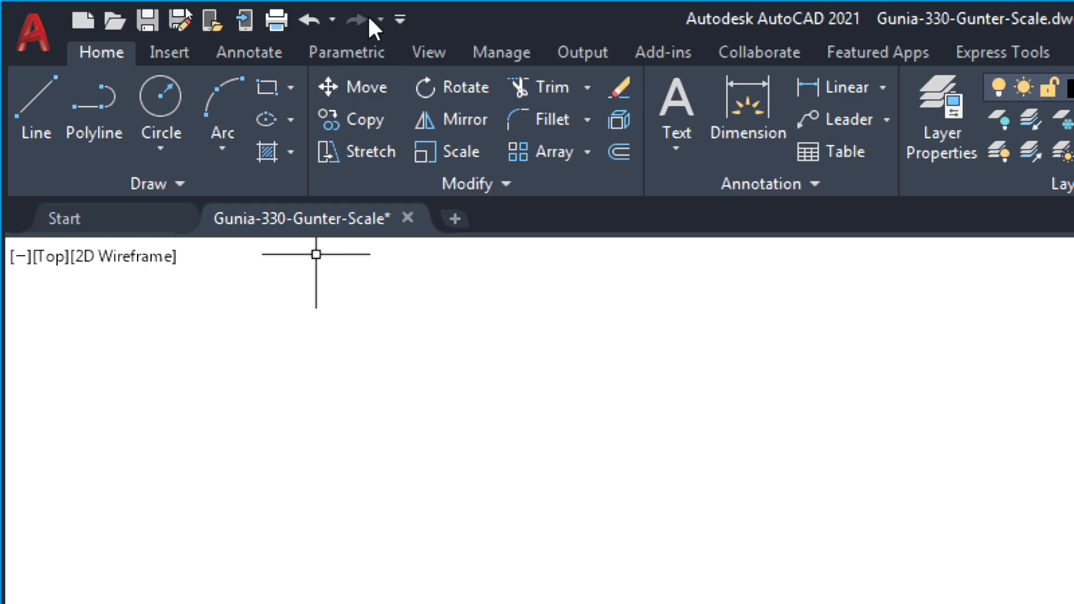
pyautogui.click(400, 19)
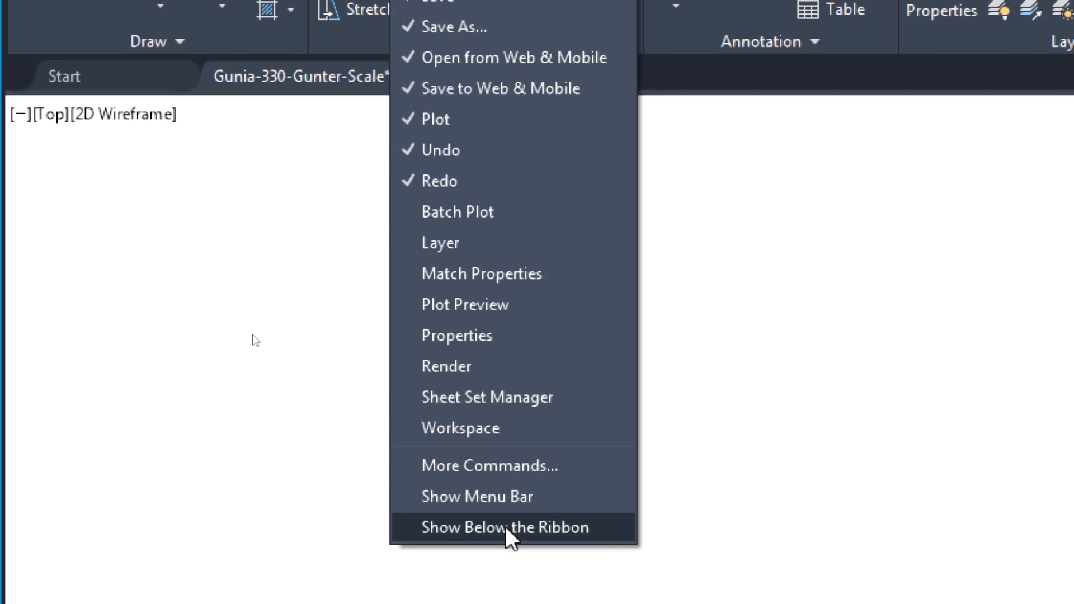
pyautogui.click(499, 563)
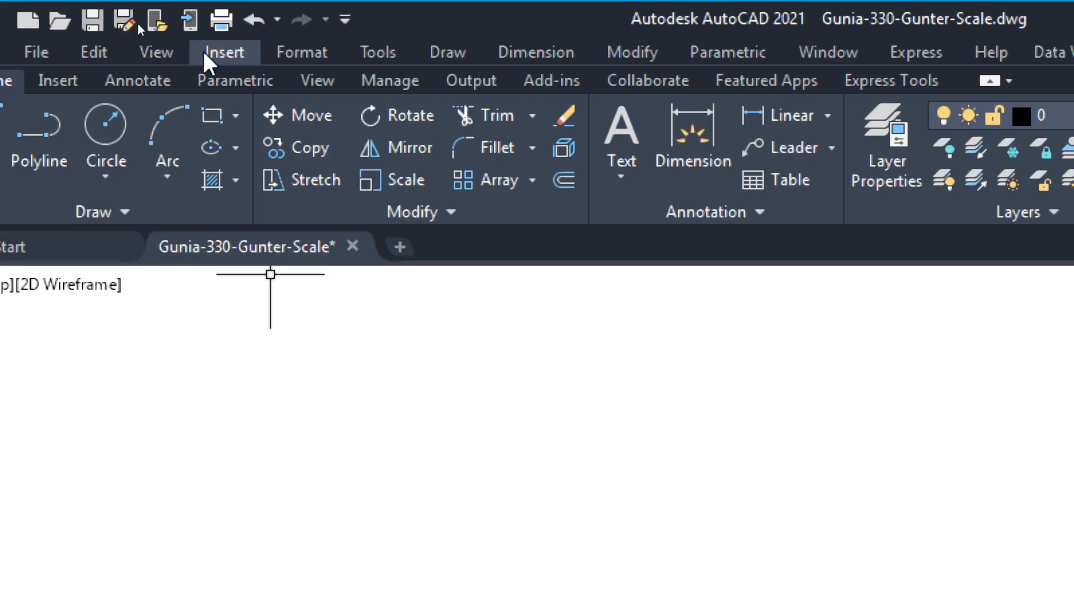
# Start attaching a raster image reference and browse from the assignment folder to the Cat's Eye (D:) drive.
pyautogui.click(241, 54)
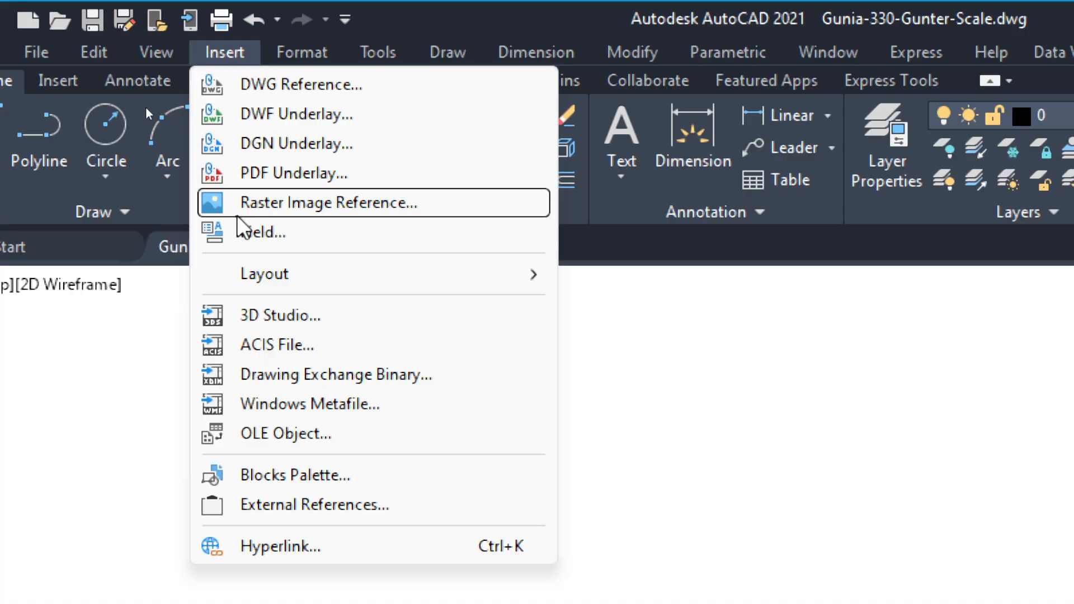
pyautogui.click(310, 207)
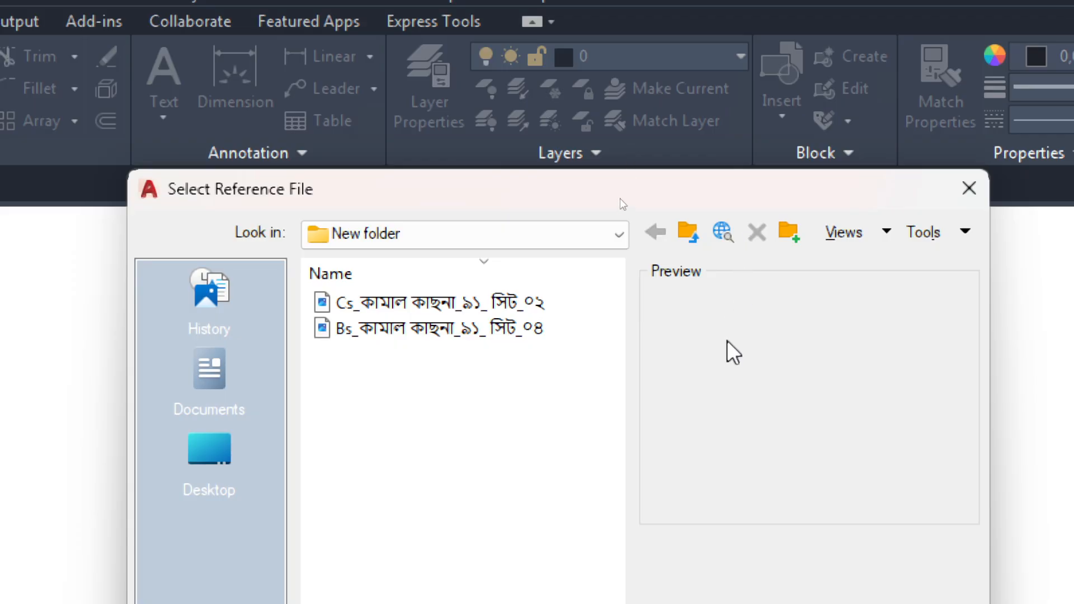
pyautogui.click(684, 239)
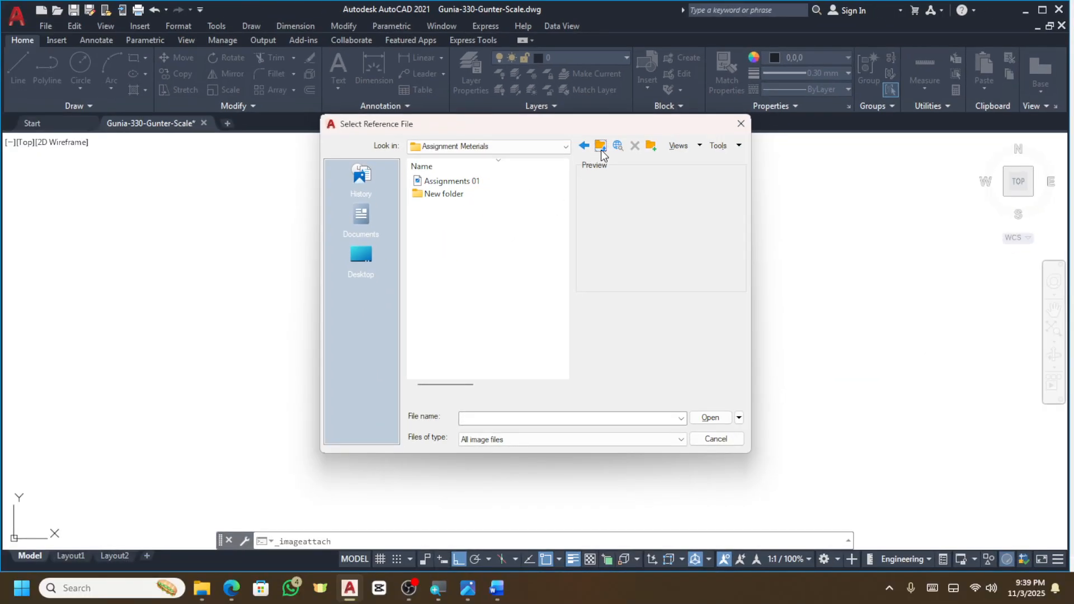
pyautogui.click(601, 146)
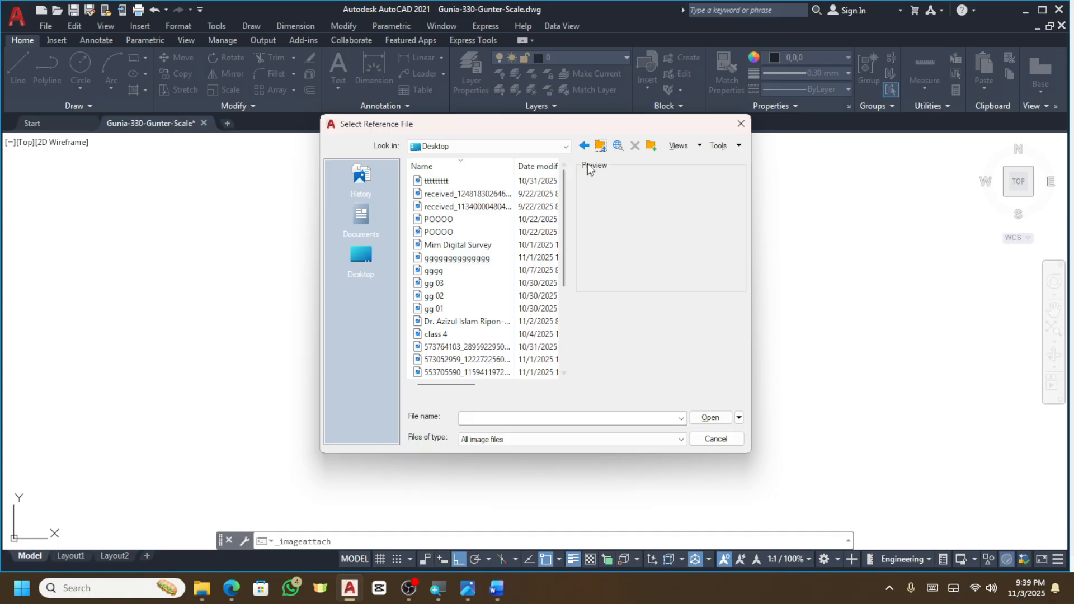
pyautogui.click(359, 257)
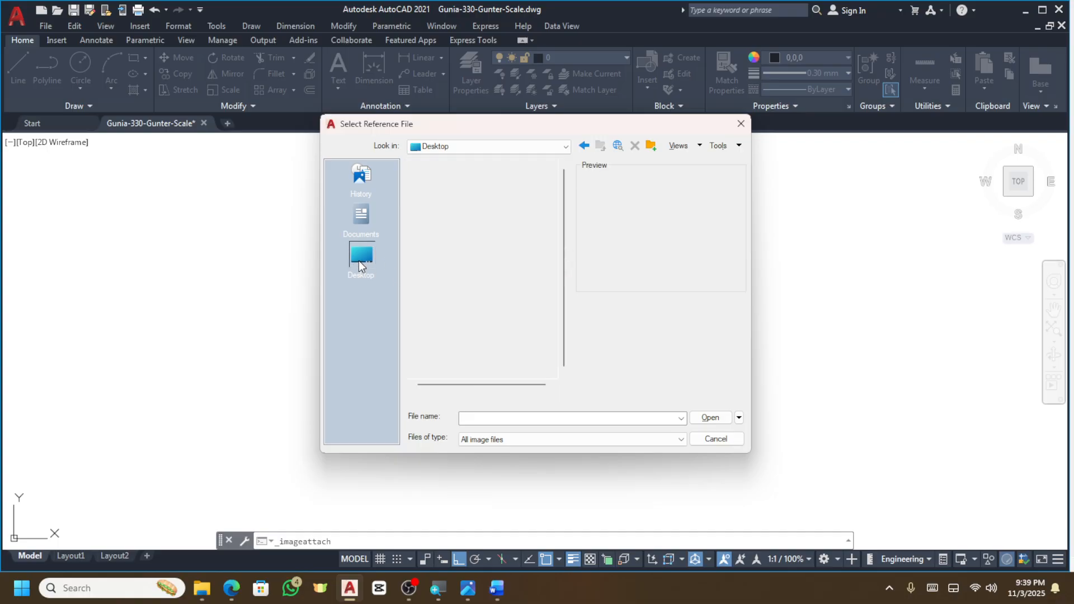
pyautogui.scroll(-3, 458, 249)
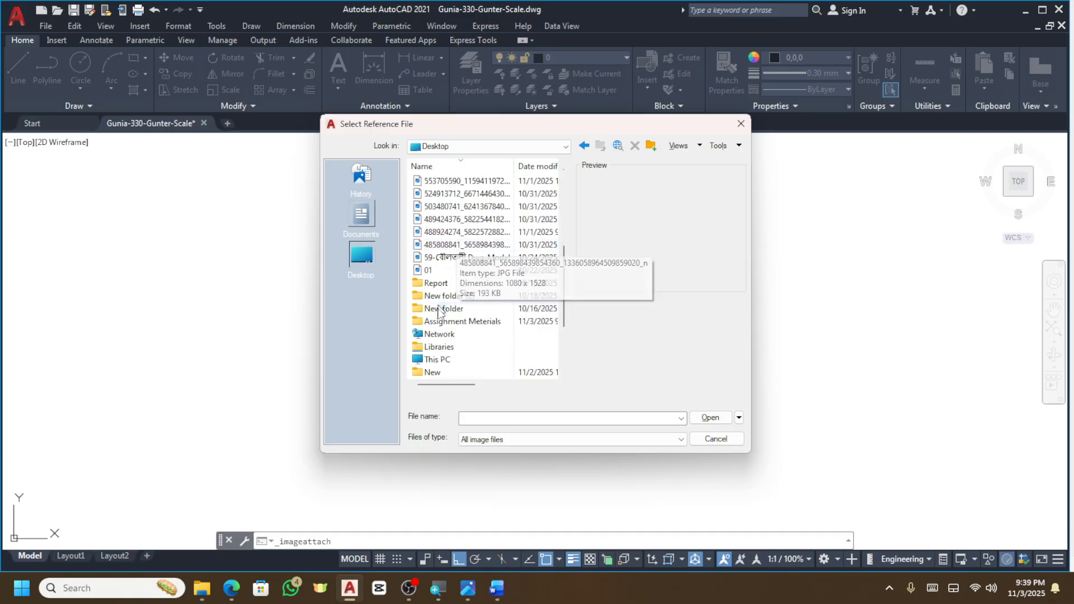
pyautogui.scroll(-3, 450, 295)
pyautogui.doubleClick(444, 283)
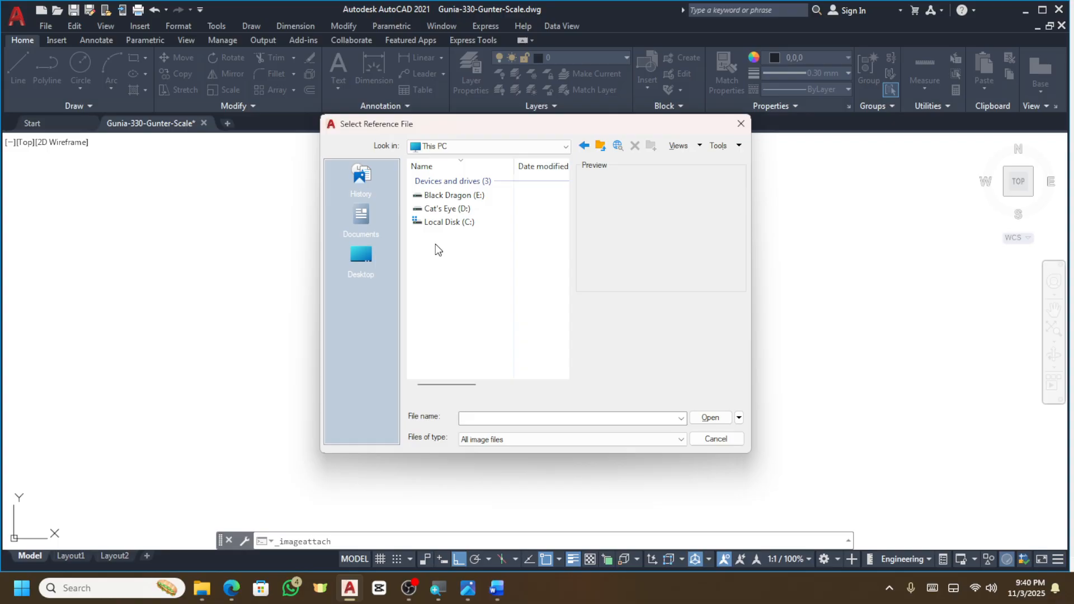
pyautogui.doubleClick(457, 209)
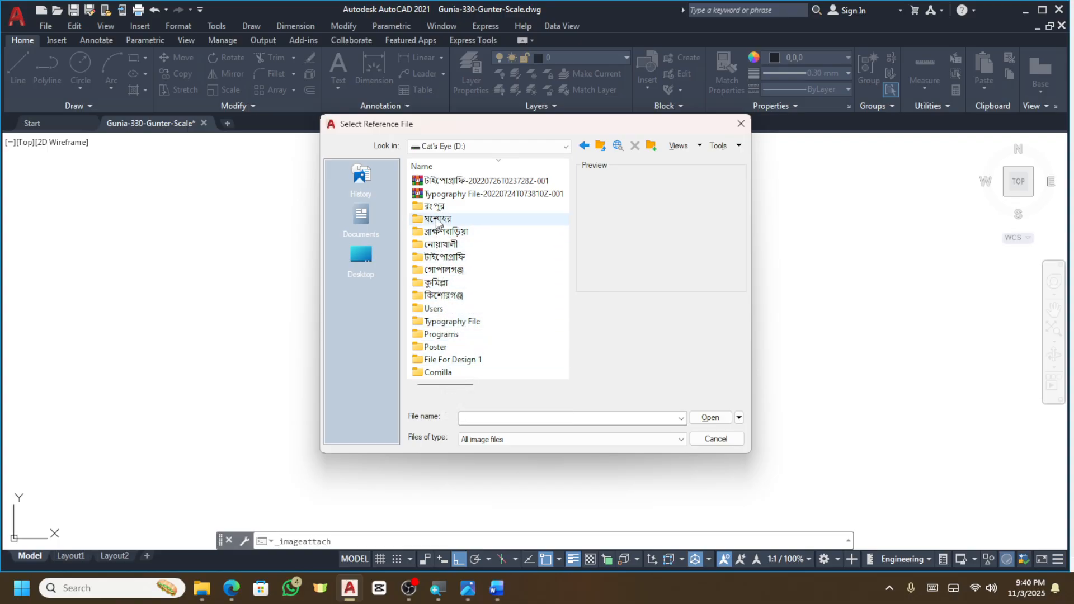
# Open the image 35-বৌলতলী from the client's map folder under গোপালগঞ্জ, গোপালগঞ্জ সদর and বৌলতলী-৫৯.
pyautogui.doubleClick(434, 270)
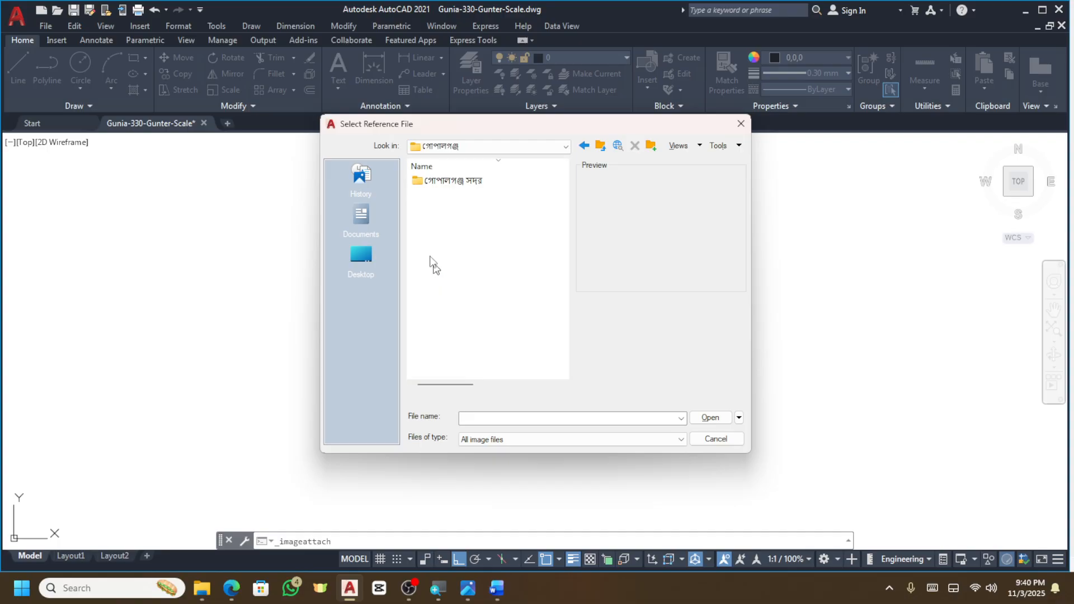
pyautogui.doubleClick(454, 182)
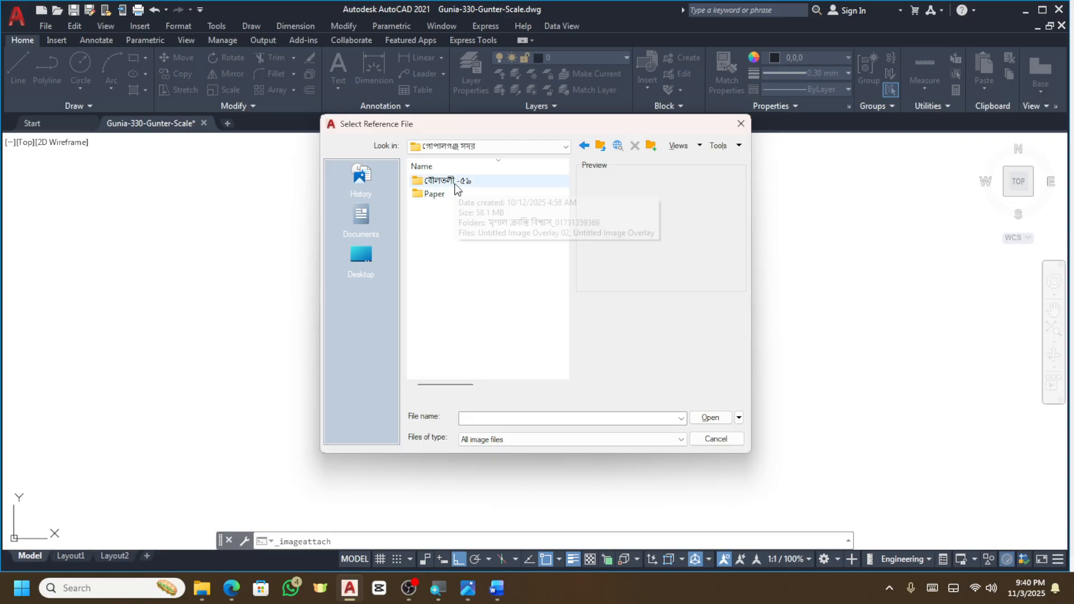
pyautogui.doubleClick(456, 180)
pyautogui.doubleClick(456, 182)
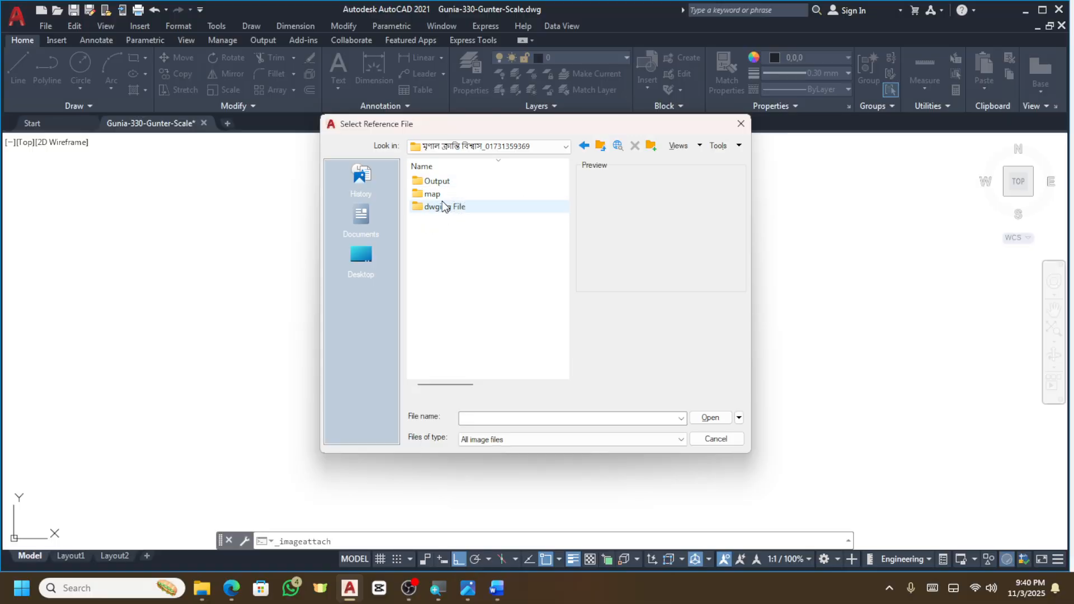
pyautogui.doubleClick(433, 193)
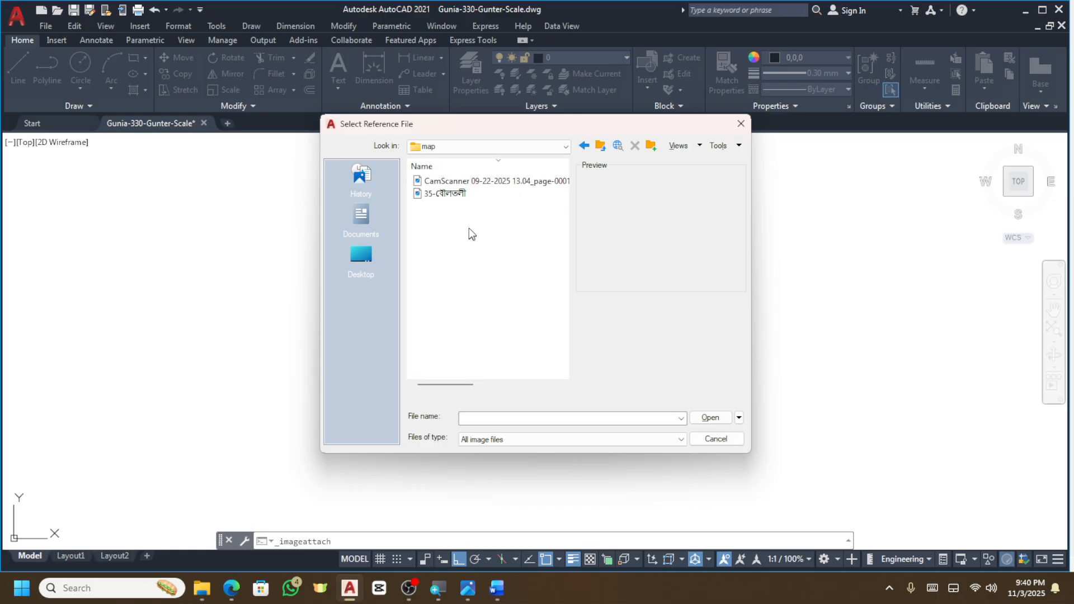
pyautogui.click(458, 193)
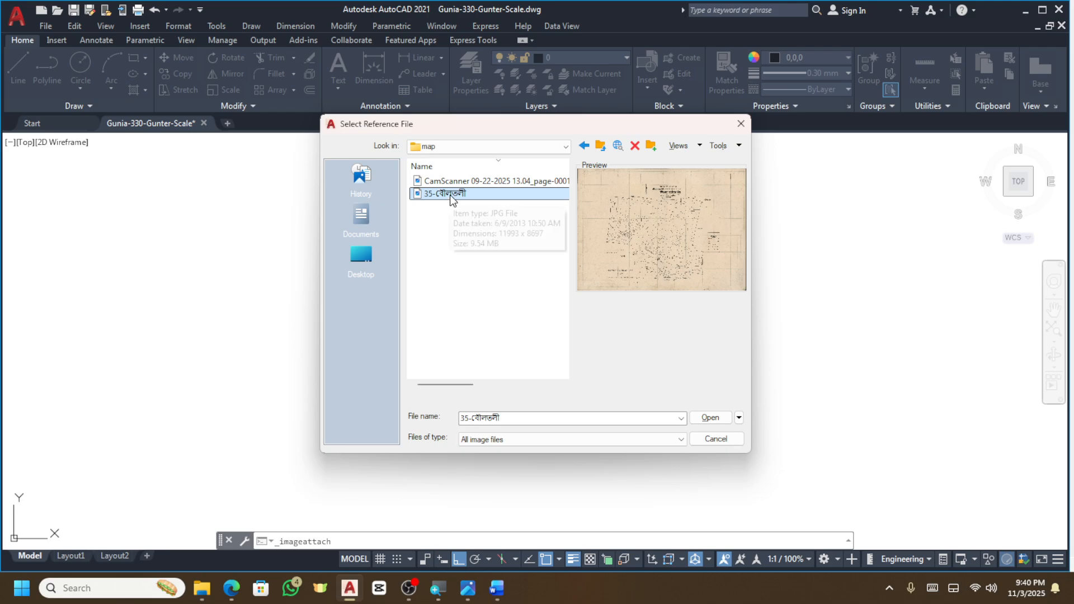
pyautogui.click(710, 417)
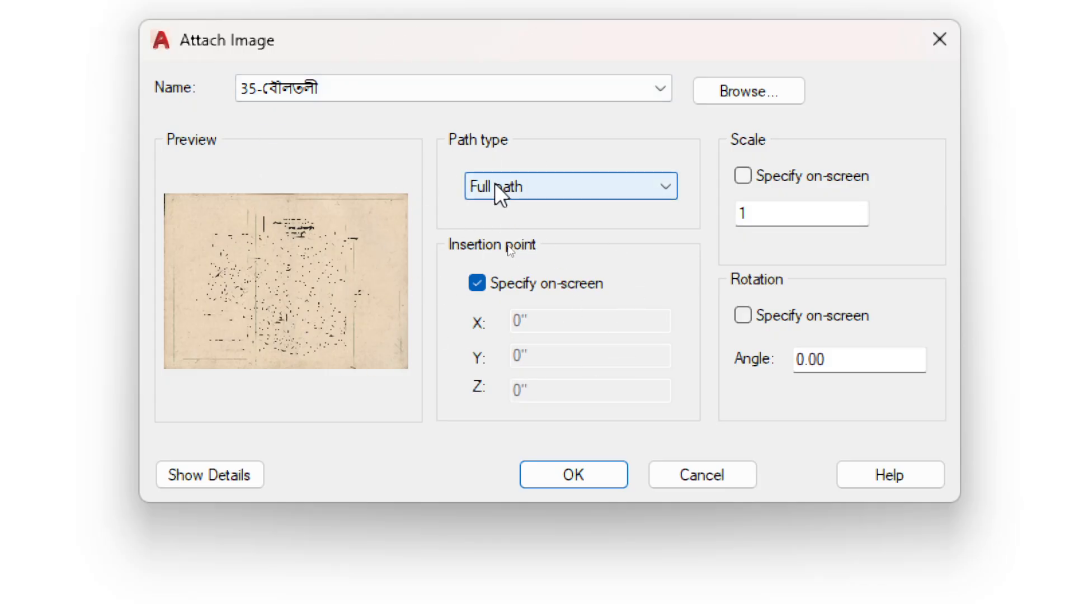
# Keep the full path type and on-screen scaling off, and set the attached image's scale to 3960.
pyautogui.click(570, 190)
pyautogui.click(568, 190)
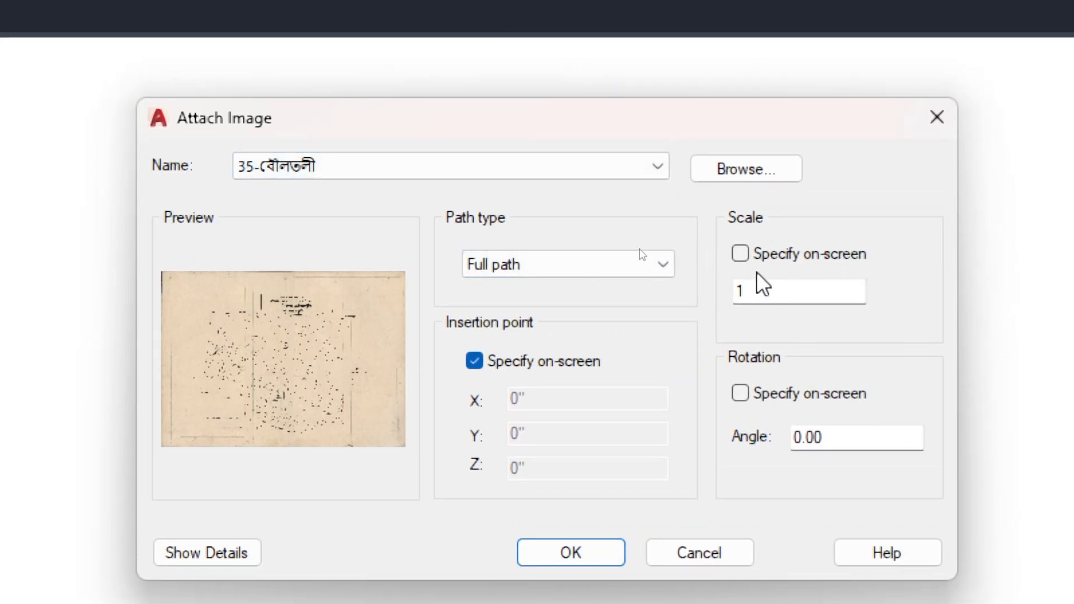
pyautogui.click(743, 255)
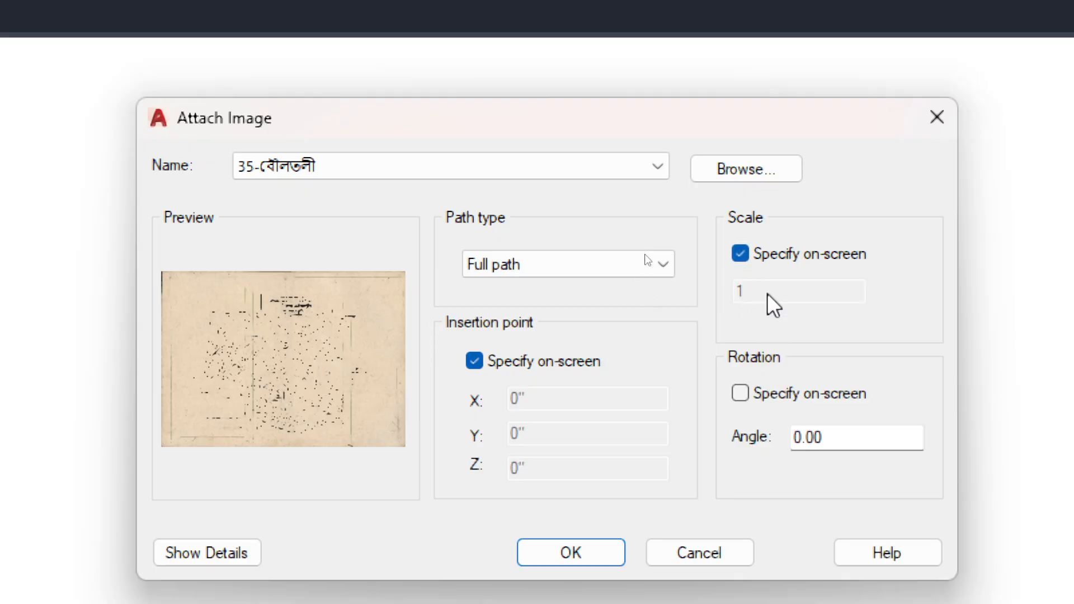
pyautogui.click(740, 254)
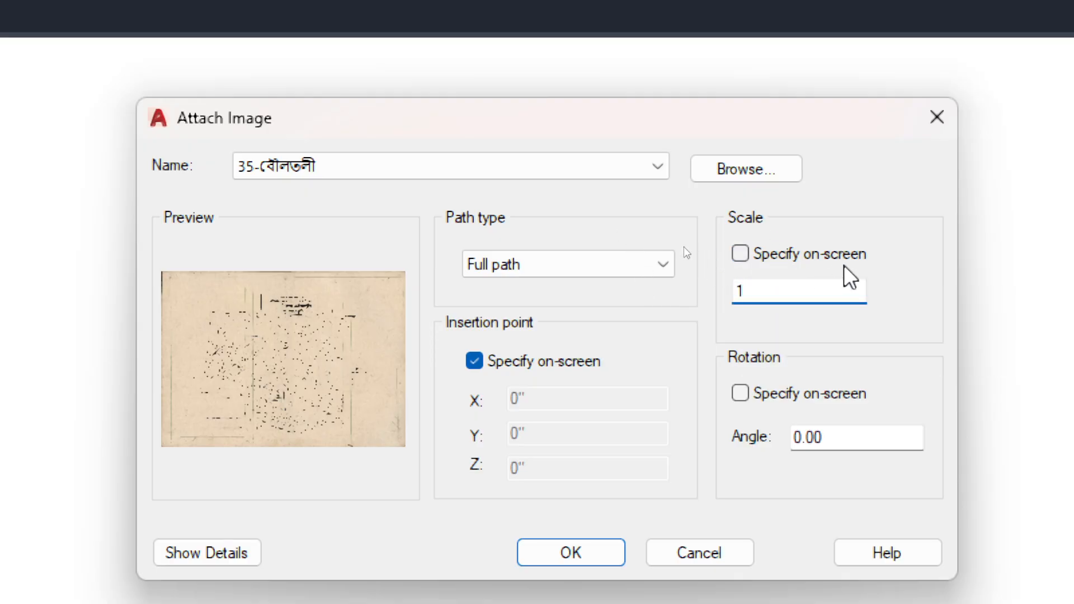
pyautogui.click(763, 292)
pyautogui.press('BackSpace')
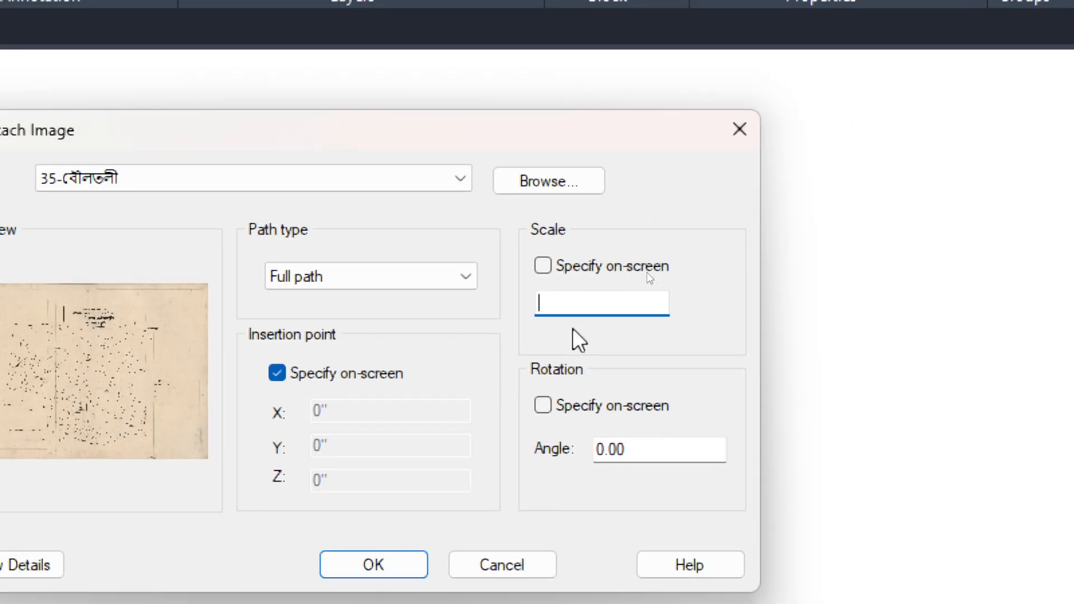
pyautogui.write('39')
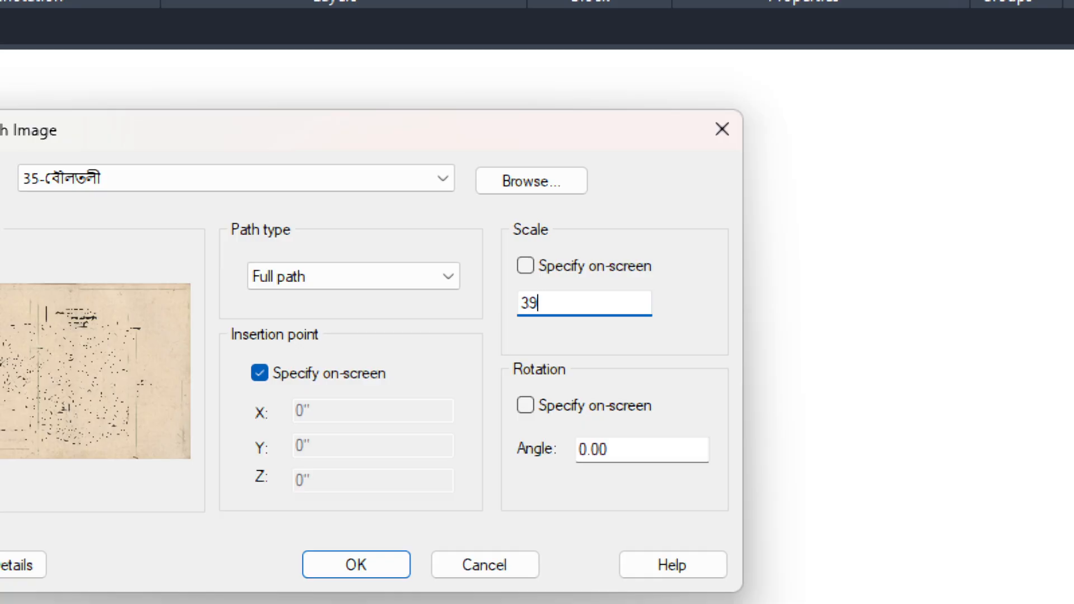
pyautogui.write('60')
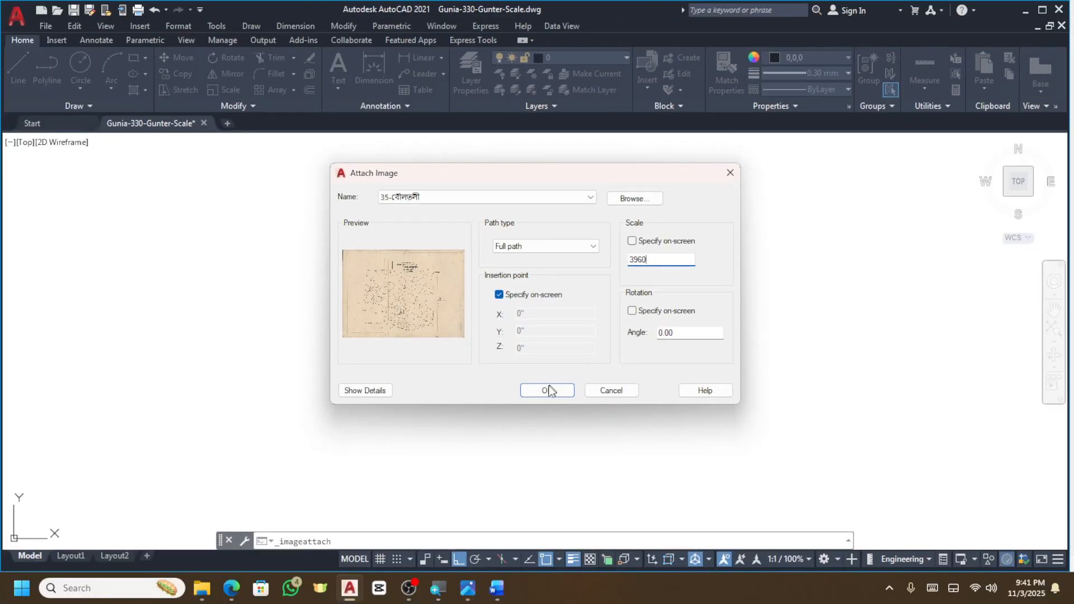
# Confirm the attachment and insert the map image in the empty space above and beyond the existing scale drawings.
pyautogui.click(547, 391)
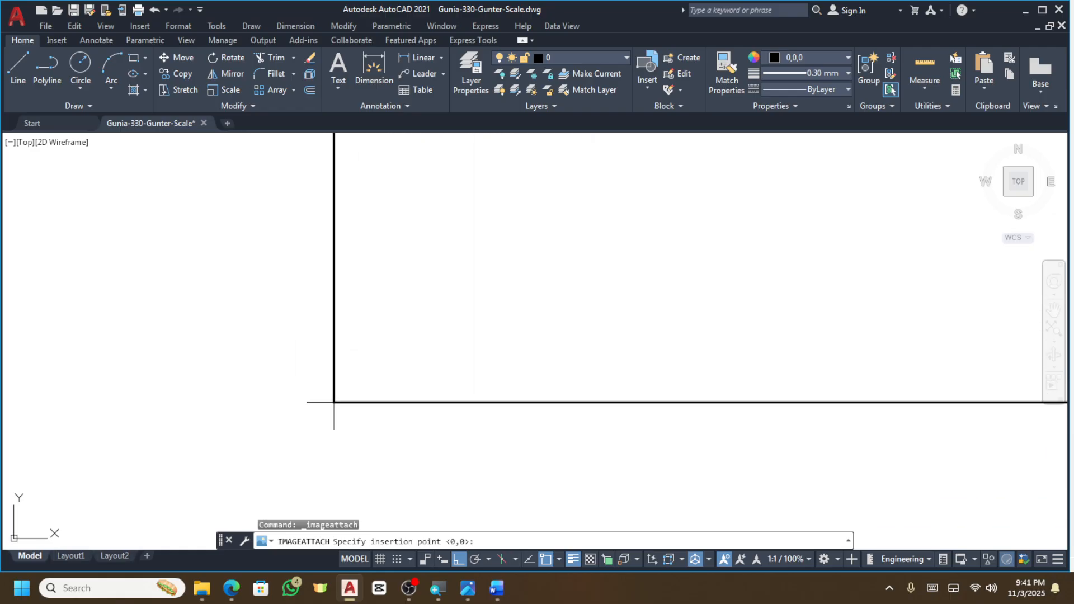
pyautogui.scroll(-4, 420, 386)
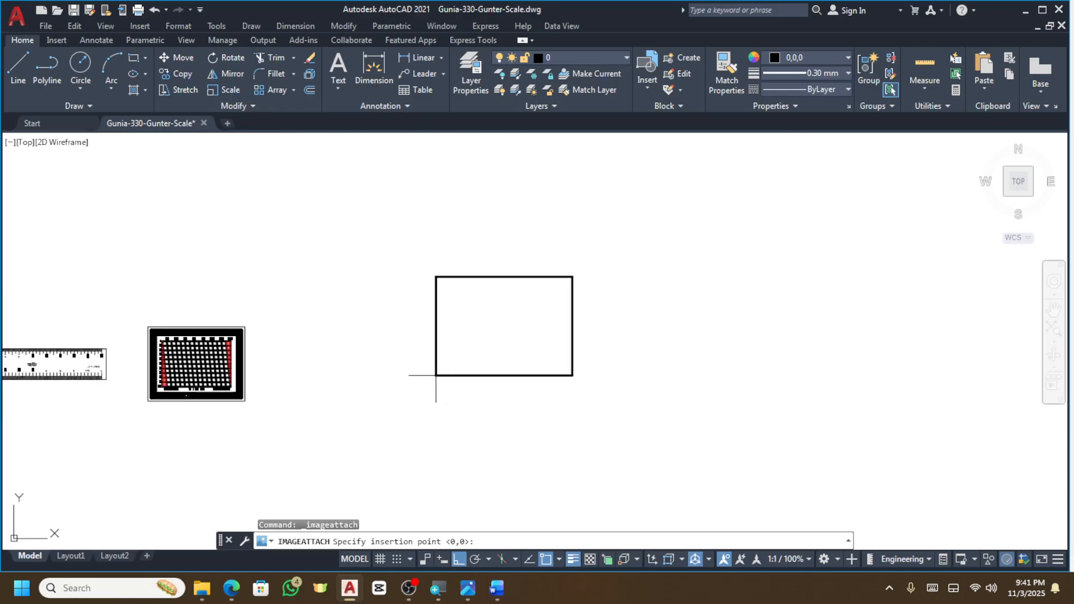
pyautogui.scroll(-2, 343, 387)
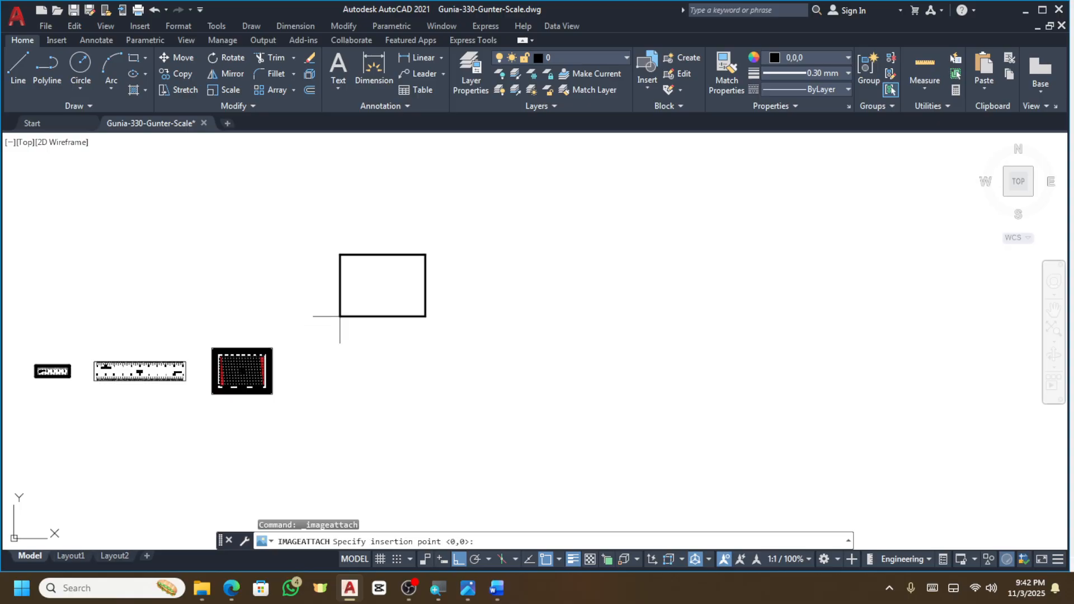
pyautogui.click(340, 317)
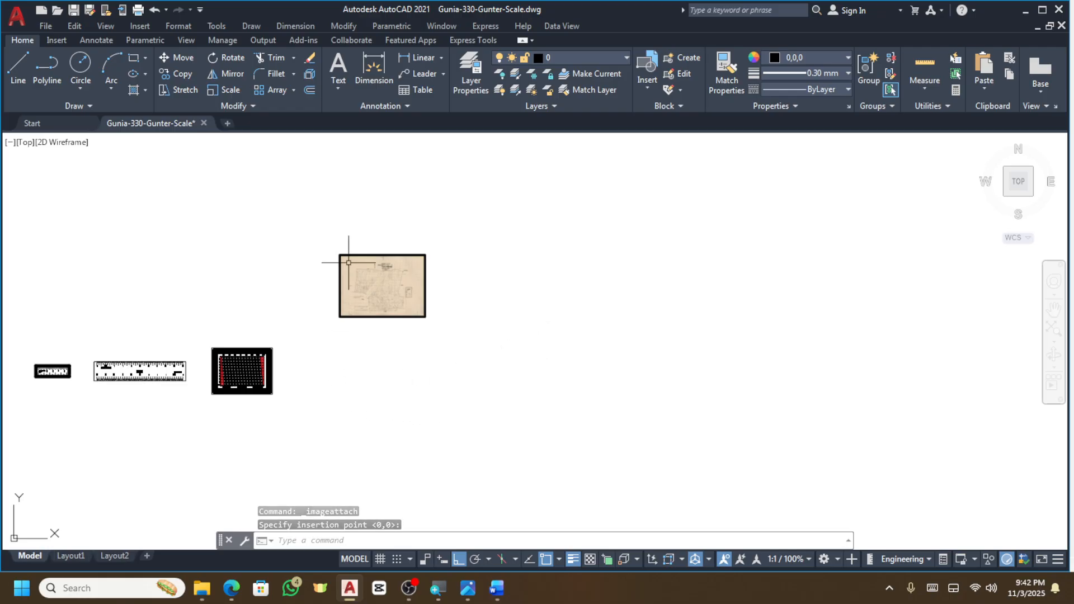
# Measure the map's printed scale bar from mark 0 to mark 10 with an aligned dimension, with Ortho turned off.
pyautogui.scroll(5, 356, 285)
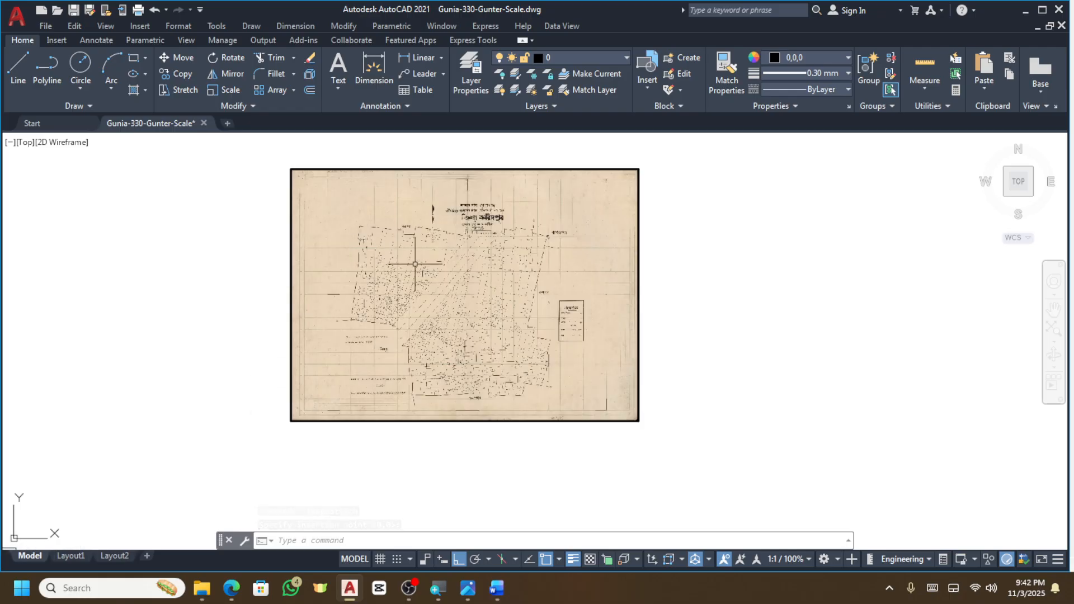
pyautogui.scroll(8, 478, 222)
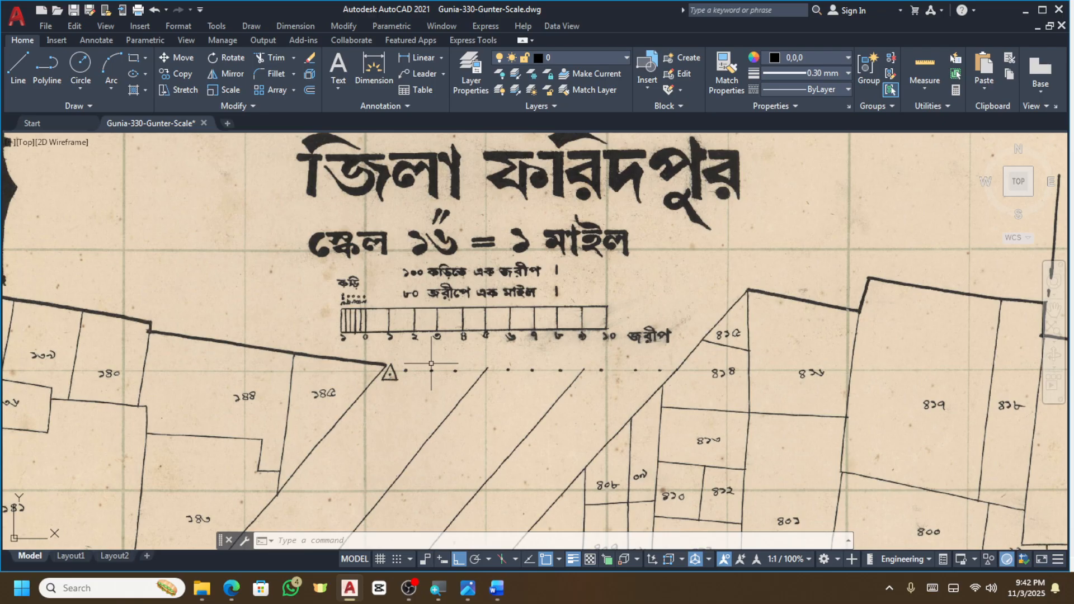
pyautogui.scroll(4, 404, 340)
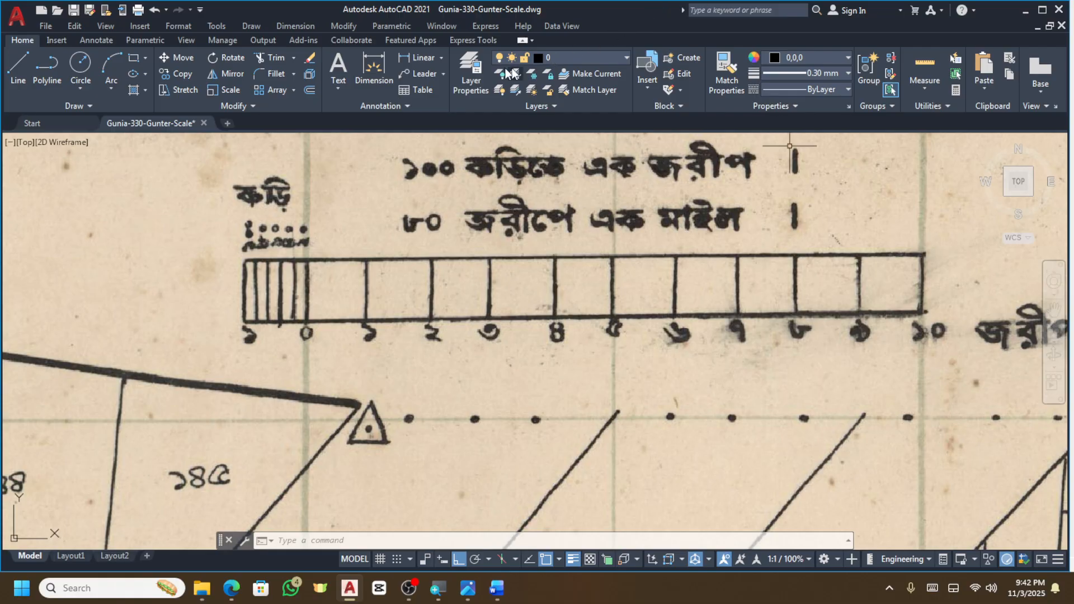
pyautogui.click(441, 57)
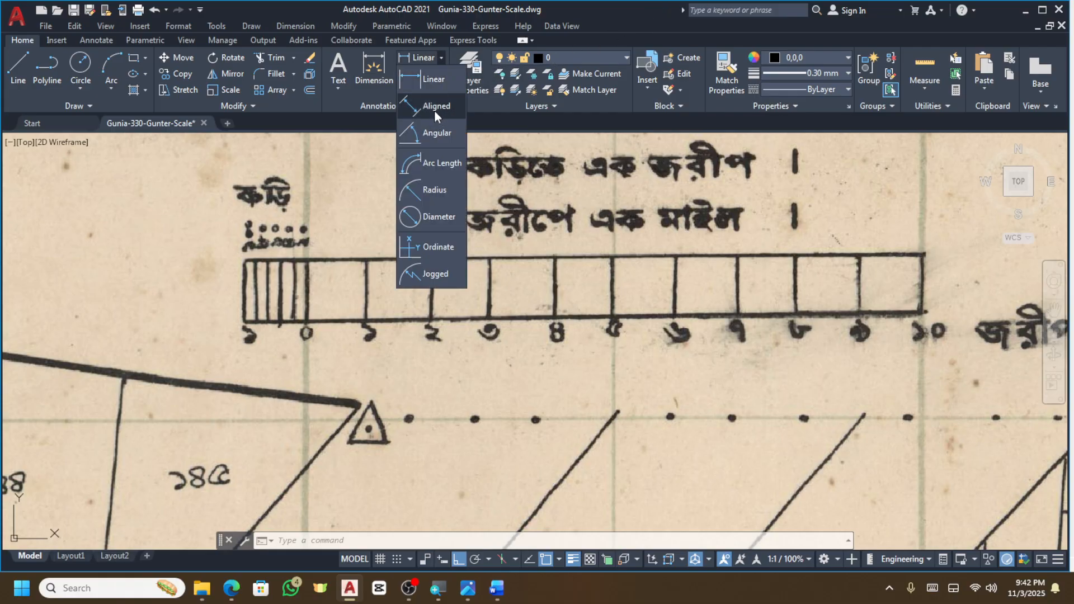
pyautogui.click(434, 108)
pyautogui.click(305, 263)
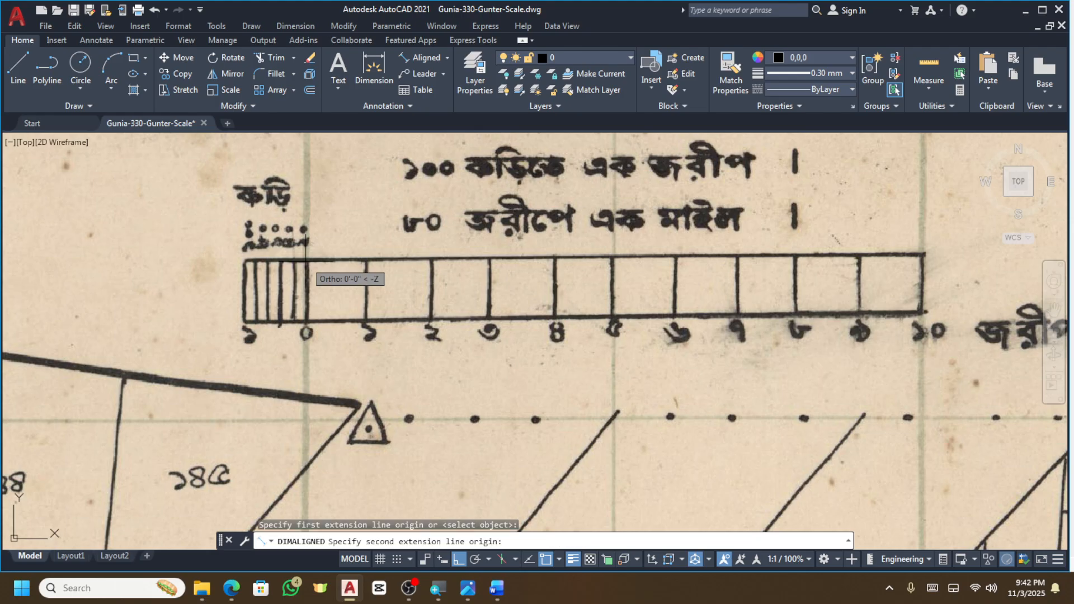
pyautogui.click(458, 559)
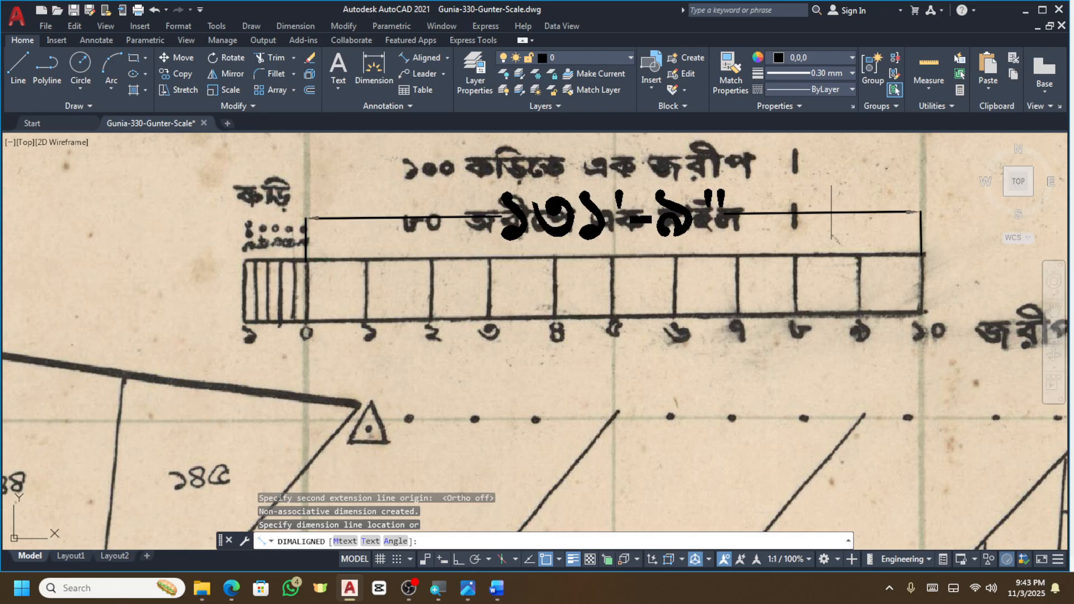
# Examine the unplaced dimension against the scale bar and the stated 16-inch map scale, and cancel it.
pyautogui.scroll(-10, 809, 238)
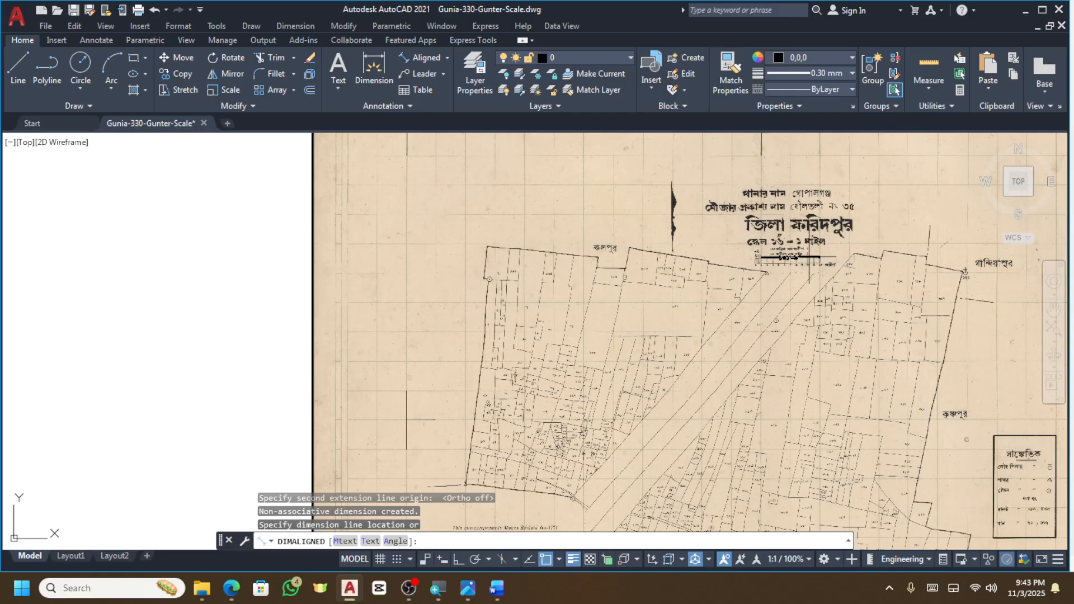
pyautogui.scroll(-3, 809, 258)
pyautogui.scroll(12, 809, 257)
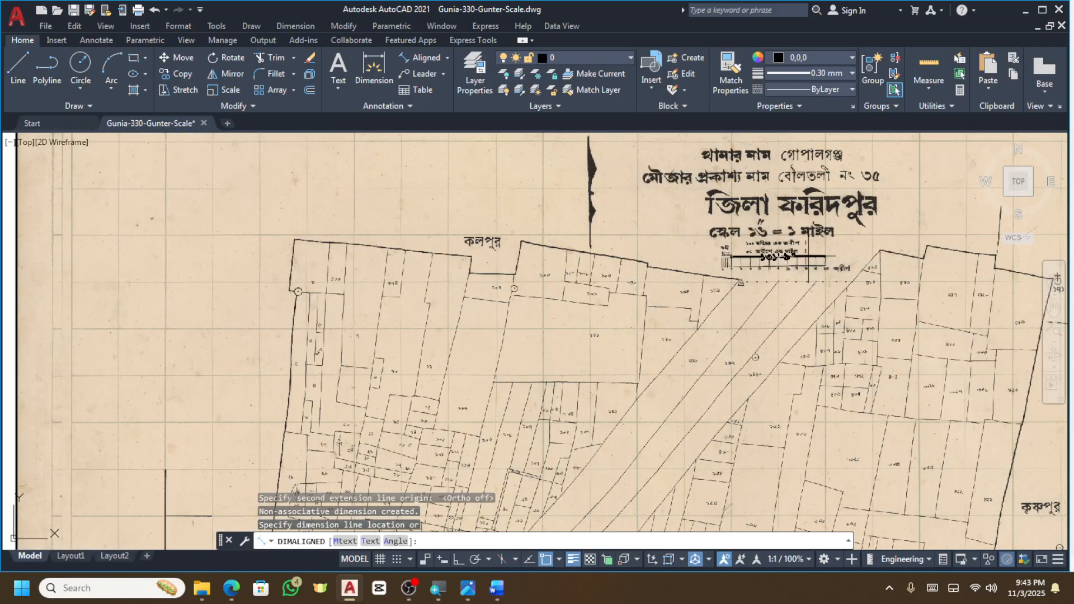
pyautogui.scroll(4, 808, 250)
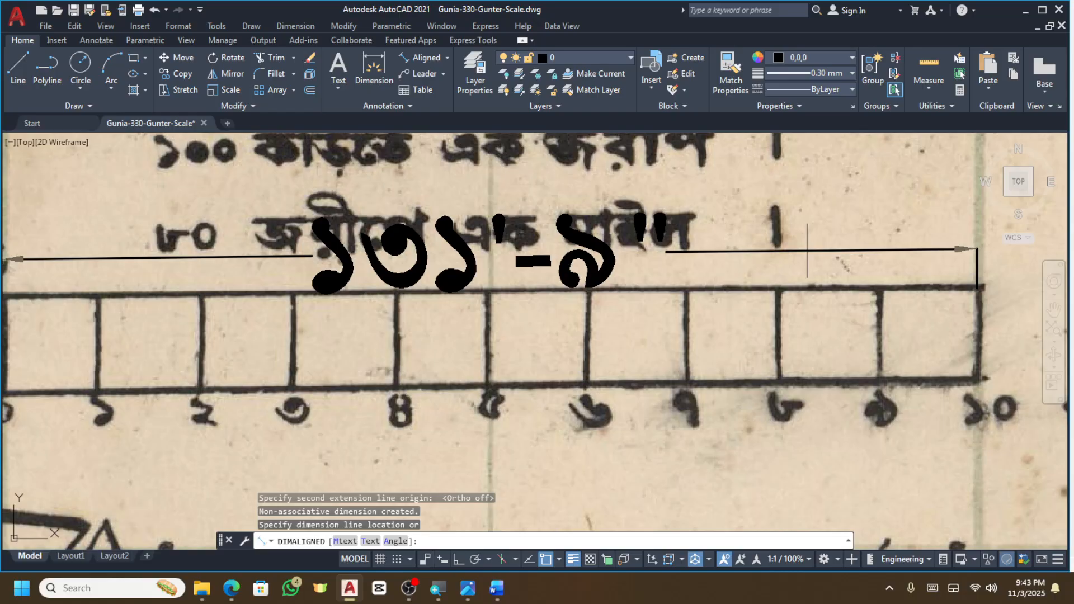
pyautogui.scroll(-4, 807, 250)
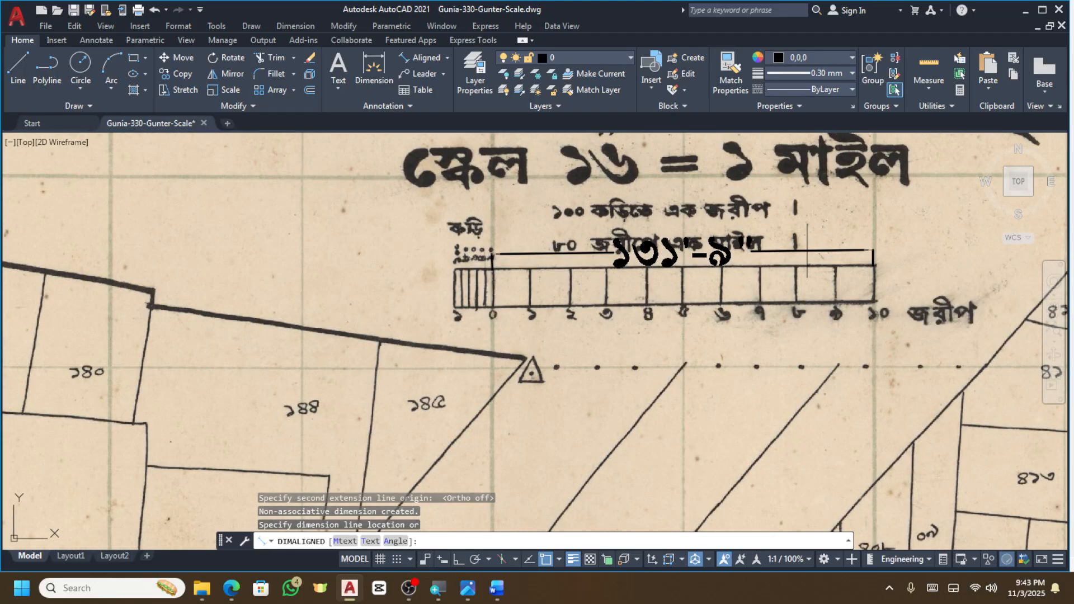
pyautogui.scroll(-2, 800, 247)
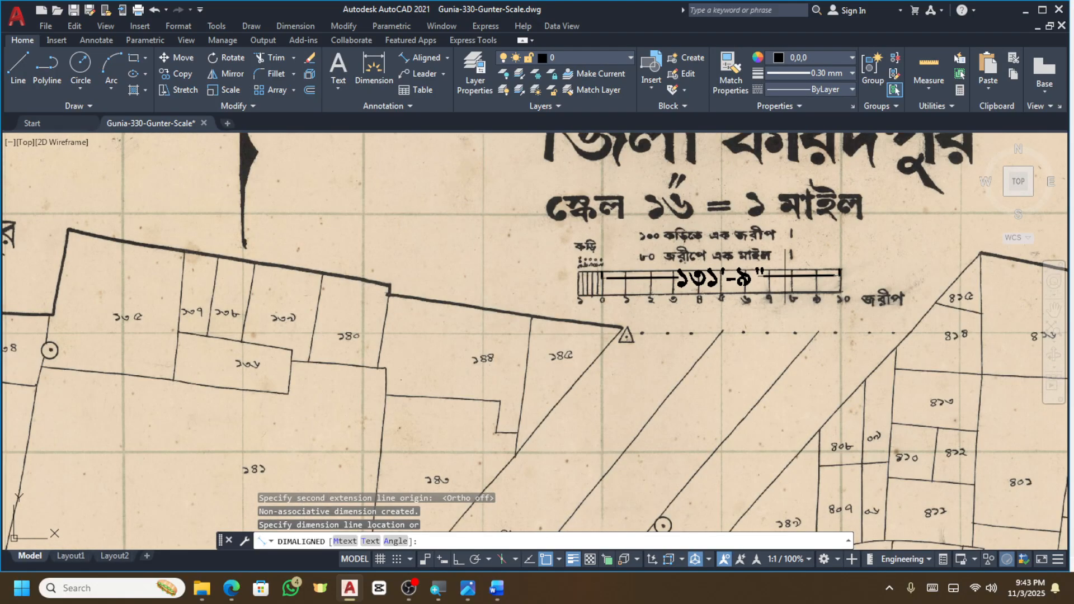
pyautogui.scroll(4, 788, 252)
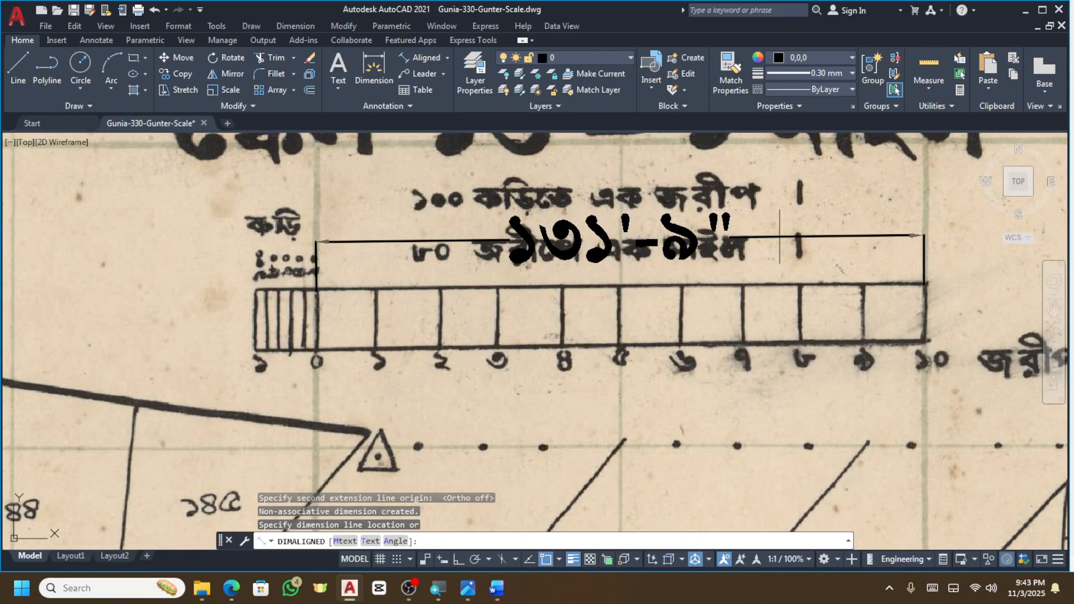
pyautogui.press('Escape')
pyautogui.scroll(-5, 783, 246)
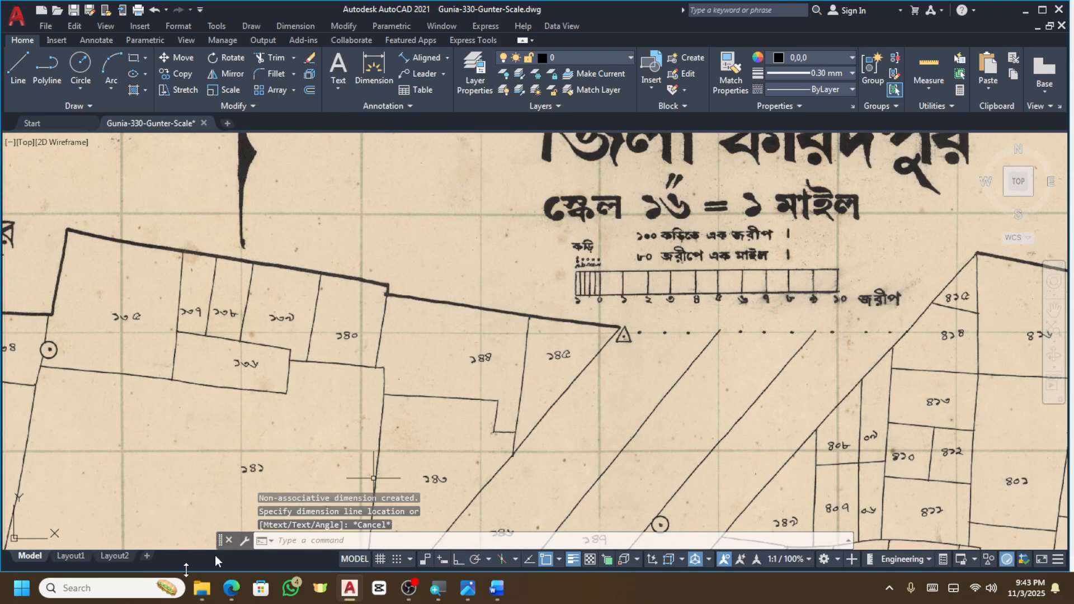
pyautogui.moveTo(202, 588)
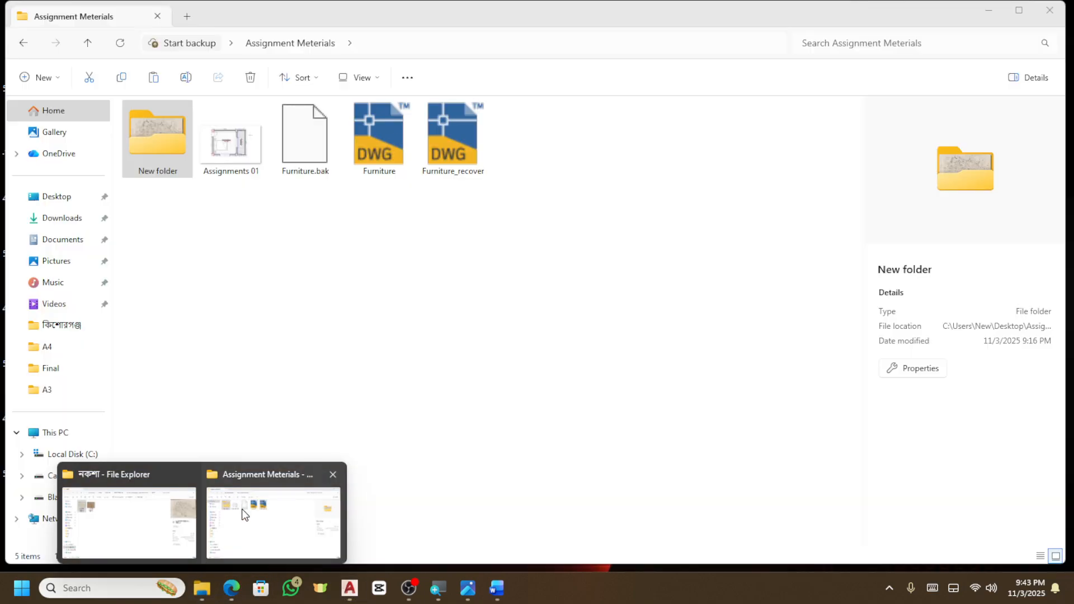
pyautogui.click(242, 513)
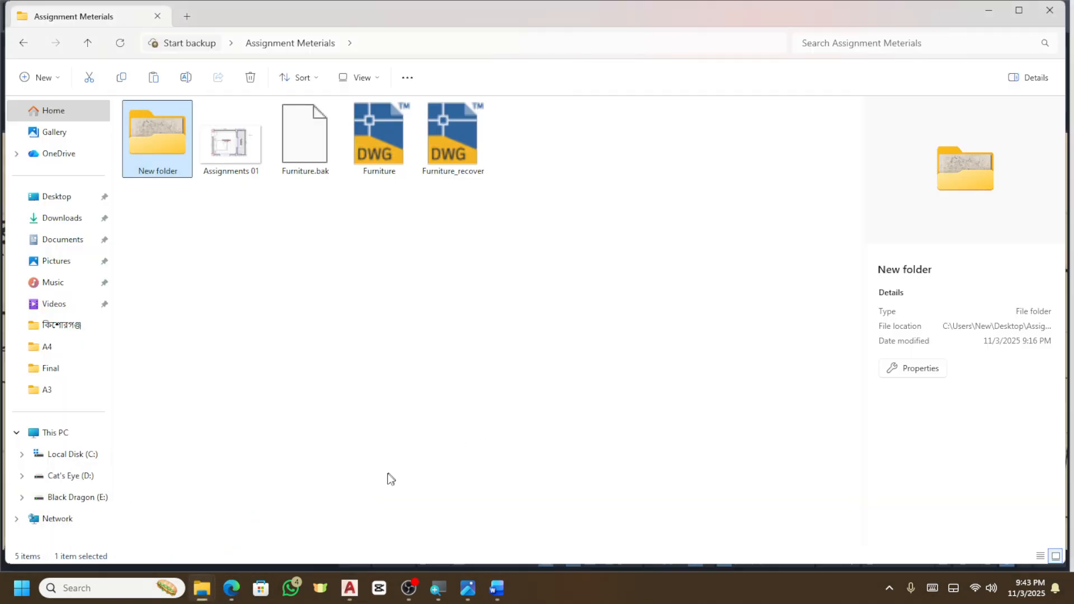
pyautogui.click(350, 588)
# Measure the scale bar's 0-to-10 span again with an aligned dimension, and leave the command without placing it.
pyautogui.scroll(4, 595, 290)
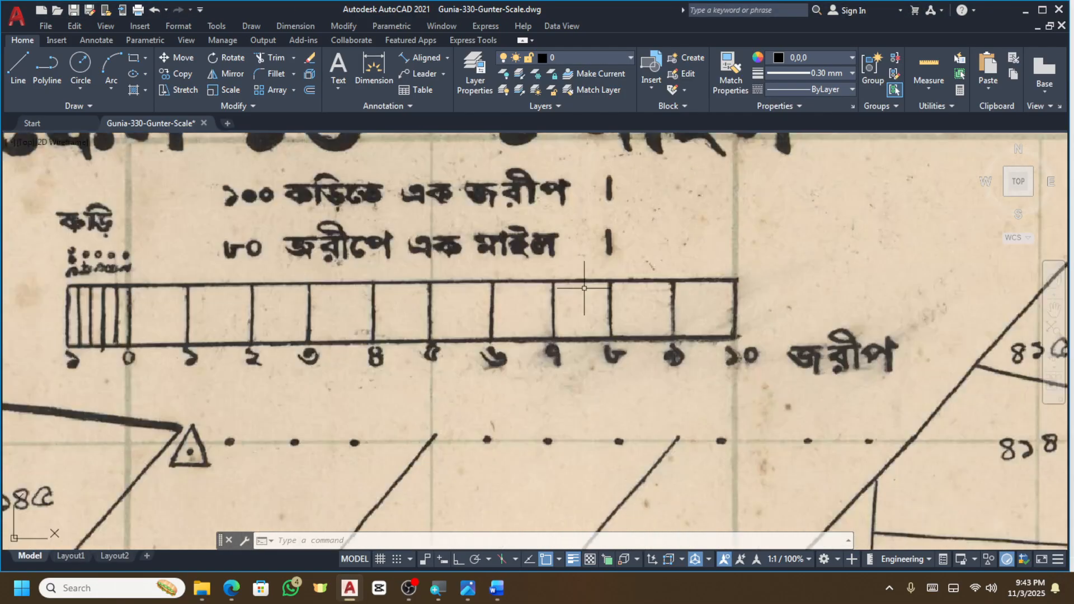
pyautogui.click(423, 58)
pyautogui.click(128, 286)
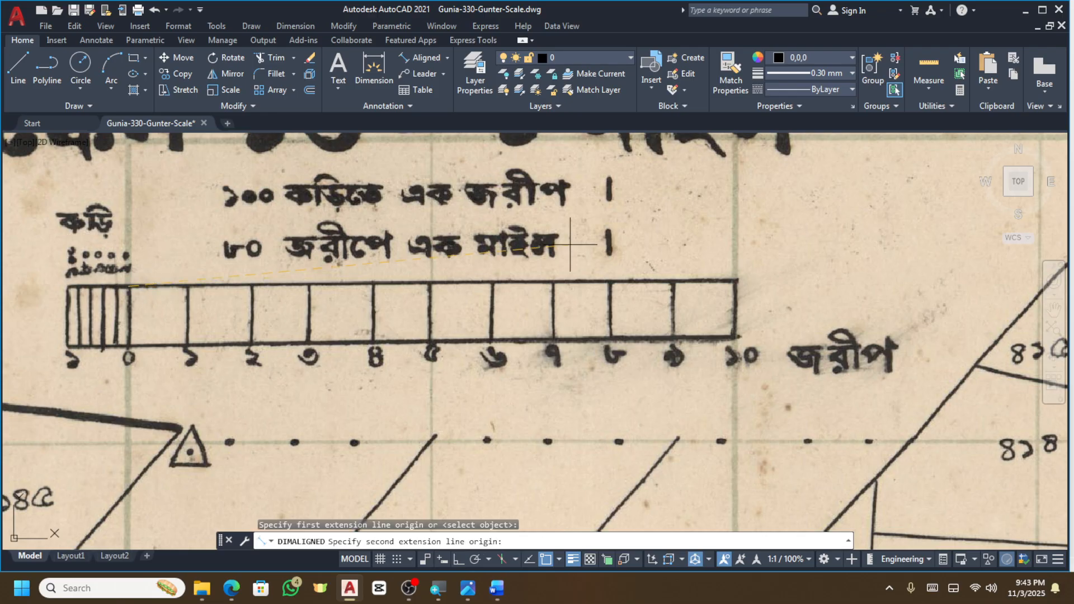
pyautogui.click(736, 283)
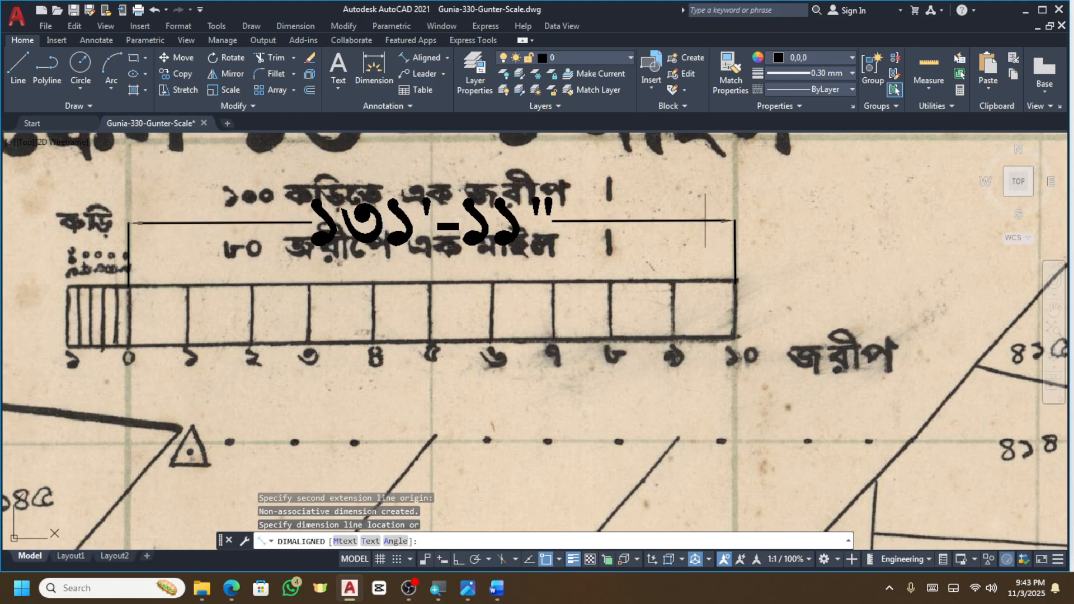
pyautogui.scroll(-2, 696, 205)
pyautogui.scroll(2, 659, 328)
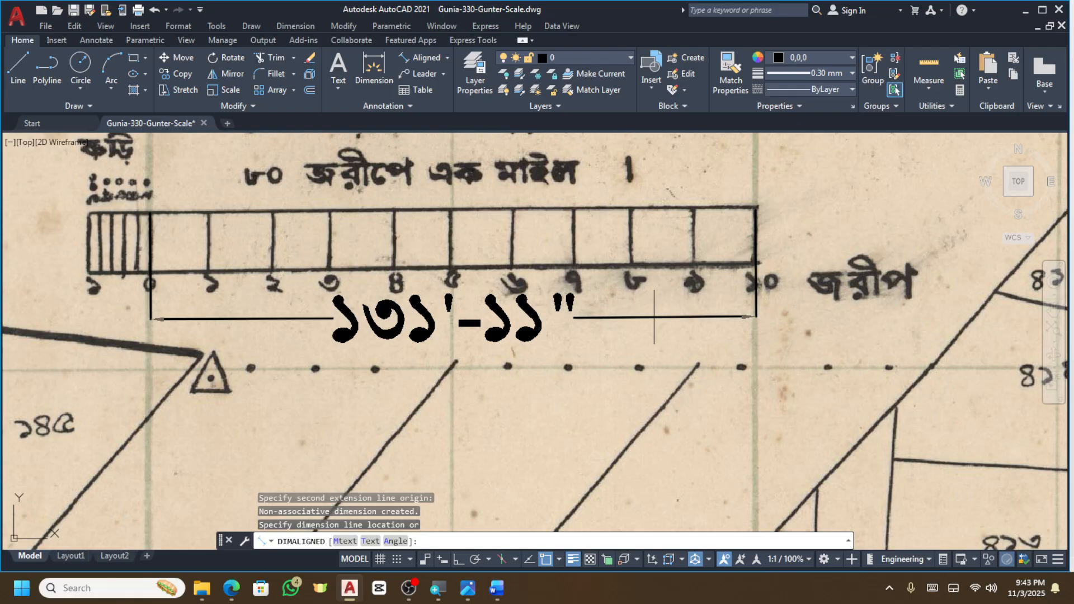
pyautogui.press('Escape')
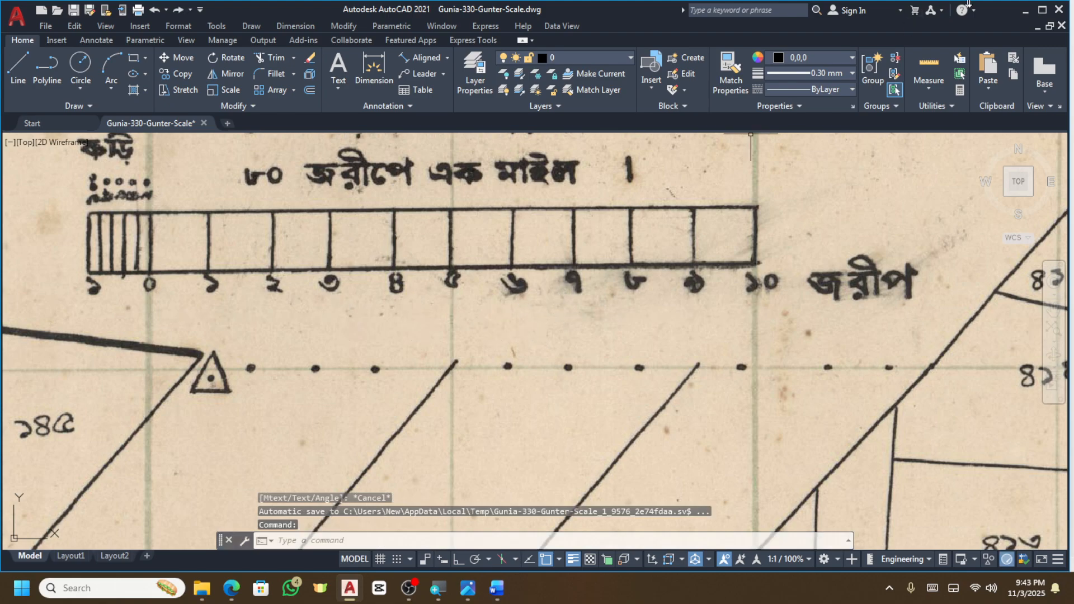
# Switch to File Explorer and go up from the নকশা folder to the root of the Cat's Eye (D:) drive.
pyautogui.moveTo(200, 594)
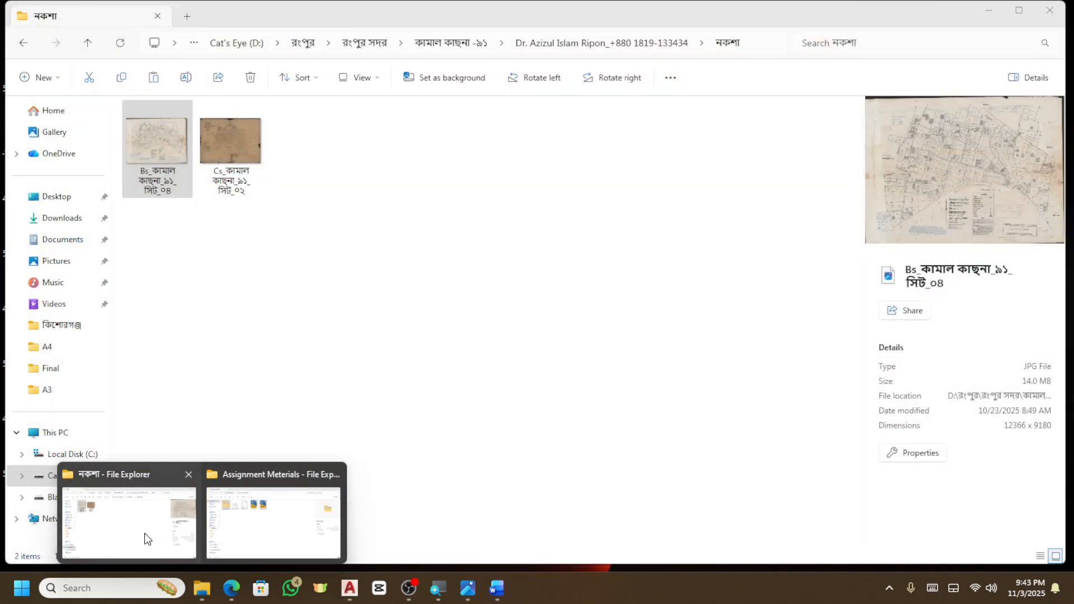
pyautogui.click(144, 533)
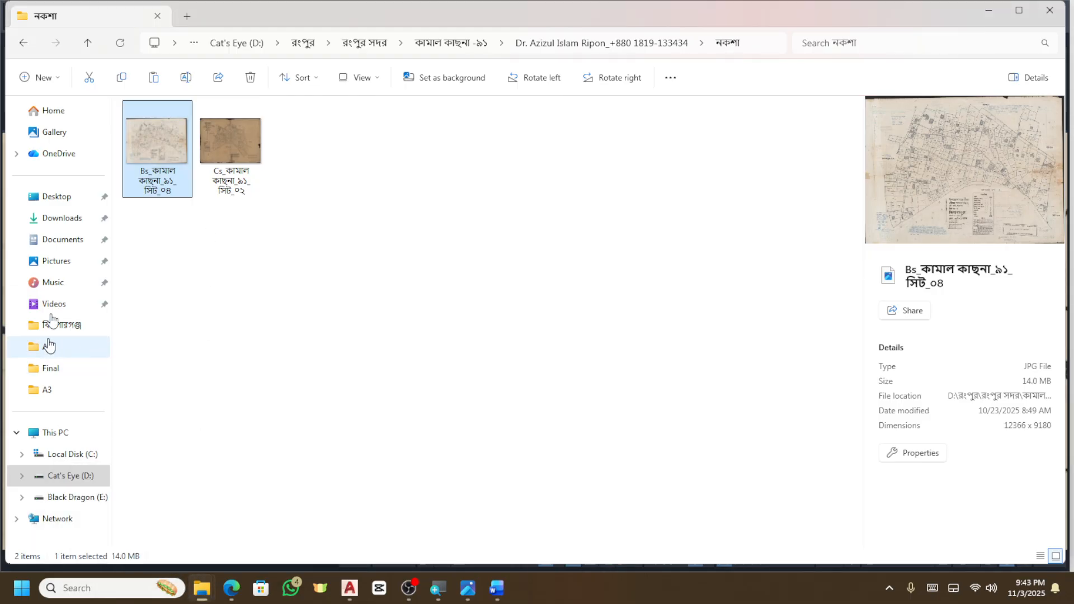
pyautogui.click(87, 43)
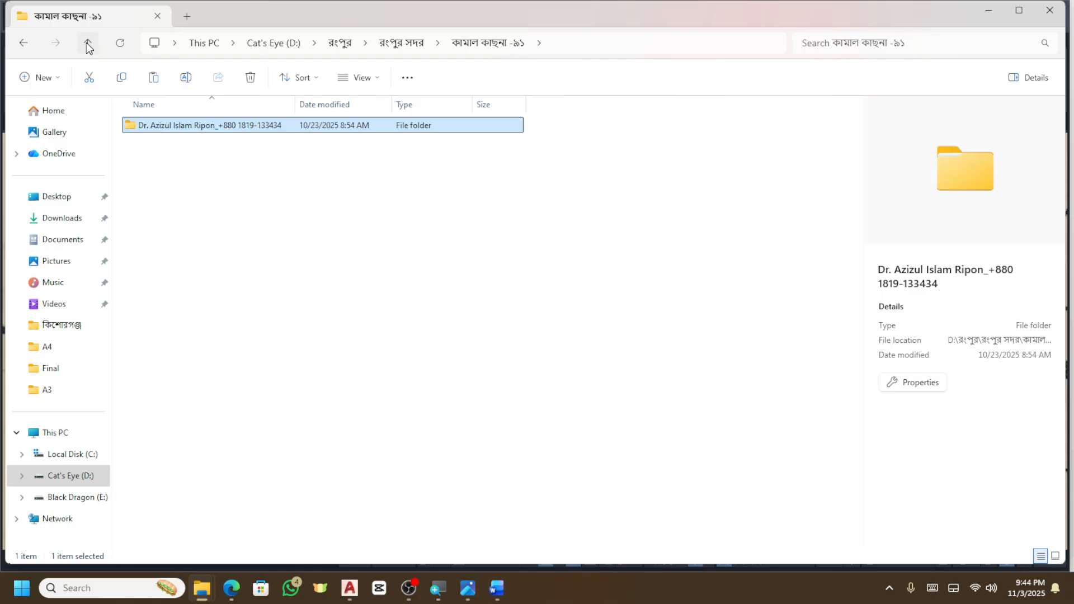
pyautogui.click(87, 43)
pyautogui.click(87, 43)
pyautogui.click(87, 43)
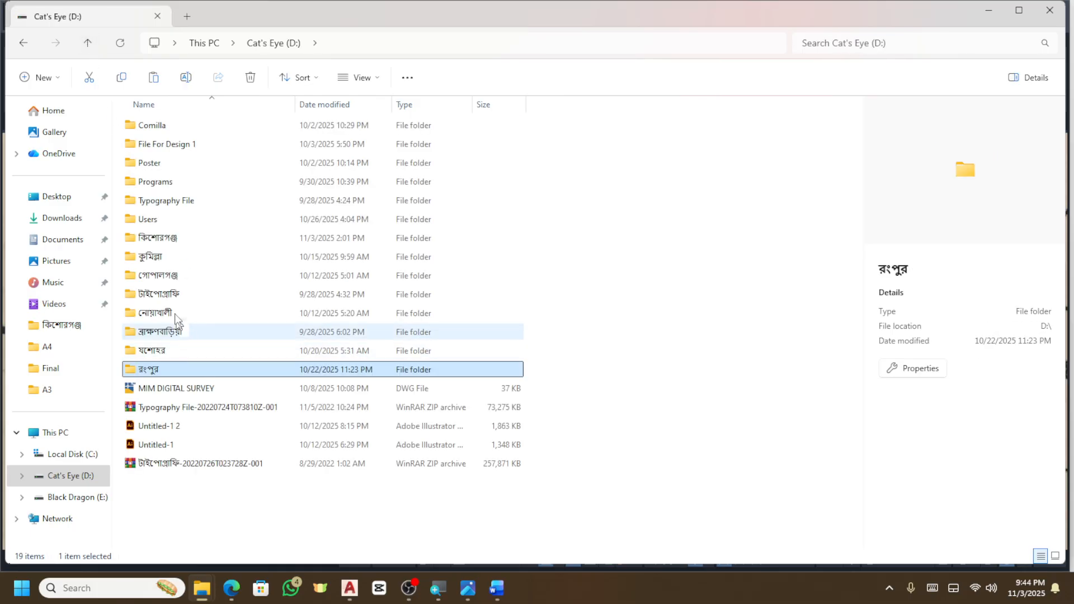
# Open the client's map folder under গোপালগঞ্জ, গোপালগঞ্জ সদর and বৌলতলী -৫৯, and select the 35-বৌলতলী image.
pyautogui.doubleClick(163, 275)
pyautogui.doubleClick(184, 125)
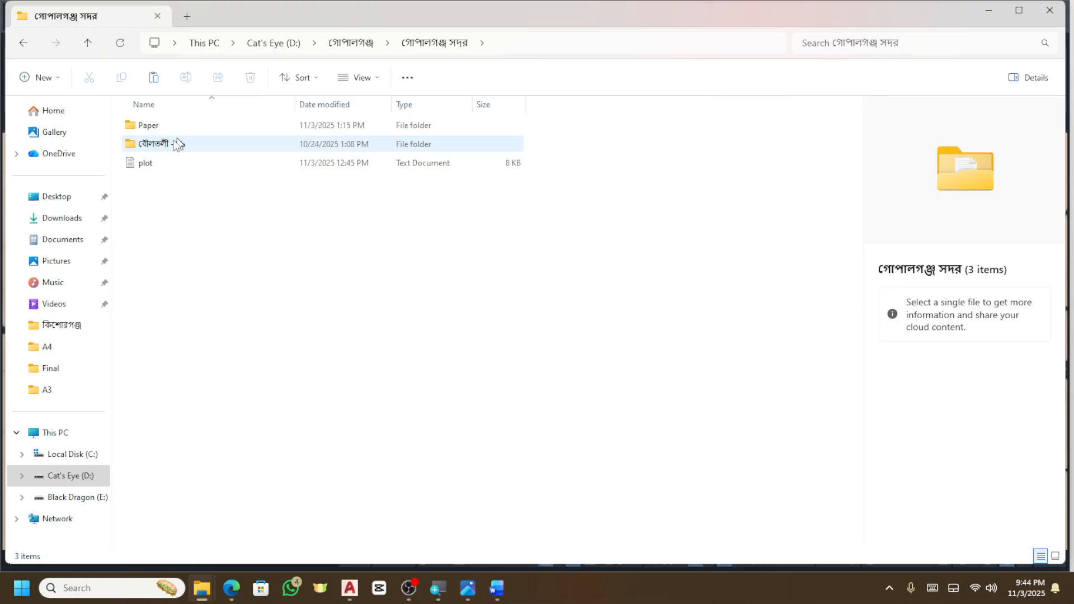
pyautogui.doubleClick(166, 145)
pyautogui.doubleClick(166, 149)
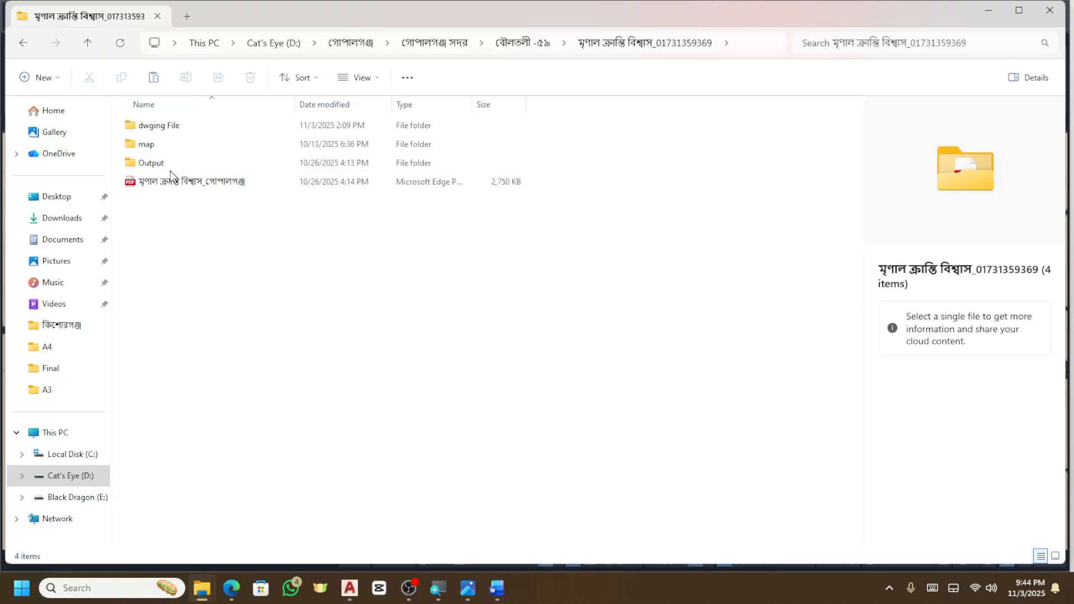
pyautogui.doubleClick(148, 144)
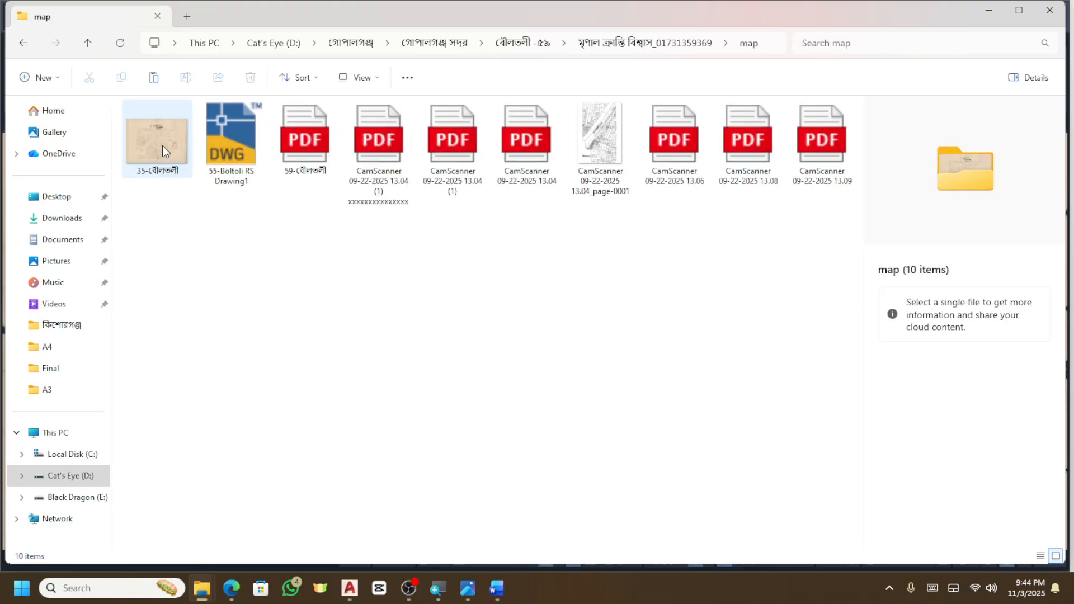
pyautogui.click(165, 151)
# Return to AutoCAD and erase the map image already attached in the drawing.
pyautogui.moveTo(161, 145); pyautogui.dragTo(384, 570)
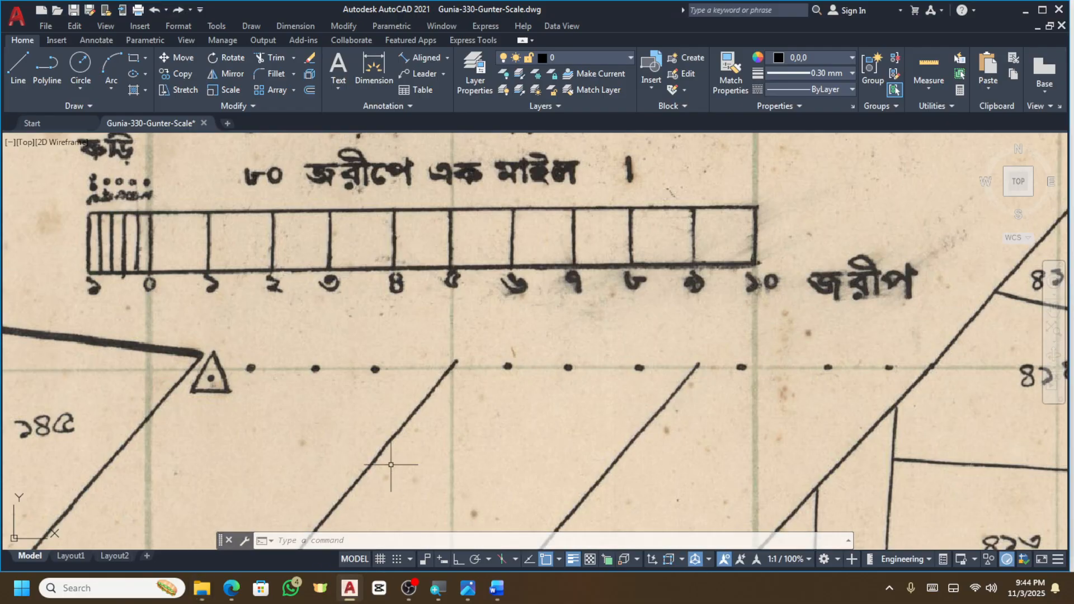
pyautogui.scroll(-10, 391, 464)
pyautogui.click(604, 404)
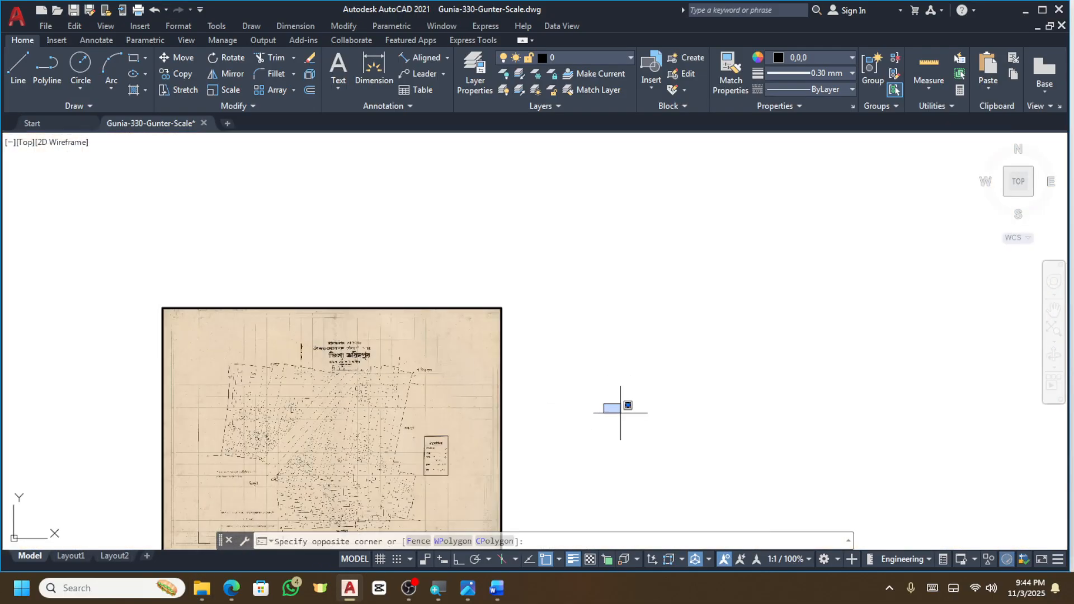
pyautogui.click(563, 314)
pyautogui.press('Delete')
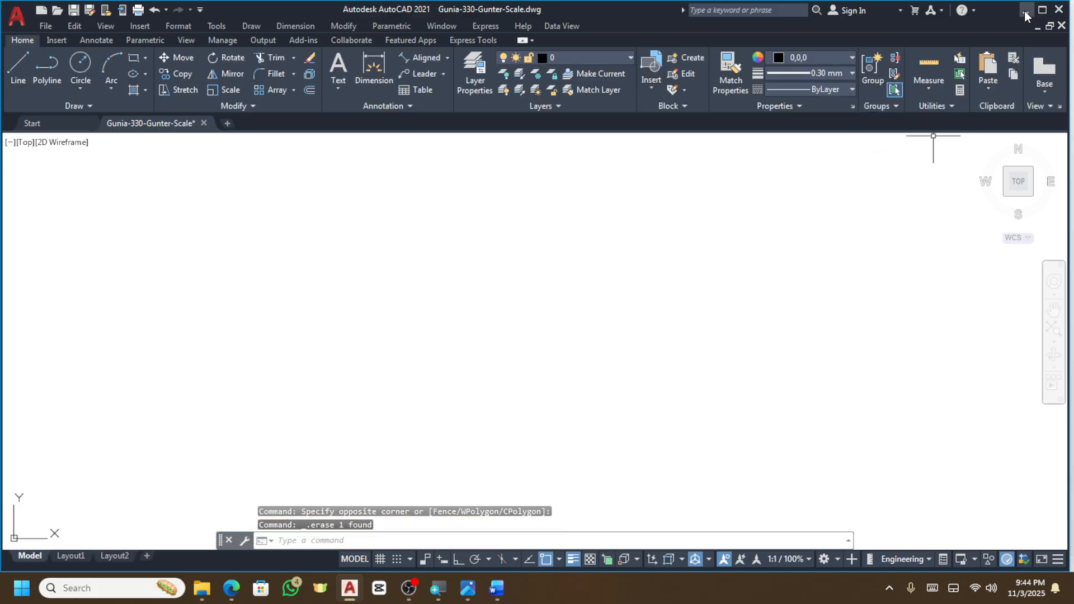
# Bring the 35-বৌলতলী image from File Explorer into the AutoCAD drawing at scale factor 3960, unrotated with Ortho on.
pyautogui.click(1026, 15)
pyautogui.moveTo(166, 163)
pyautogui.mouseDown()
pyautogui.moveTo(348, 600)
pyautogui.moveTo(463, 412)
pyautogui.mouseUp()
pyautogui.click(456, 406)
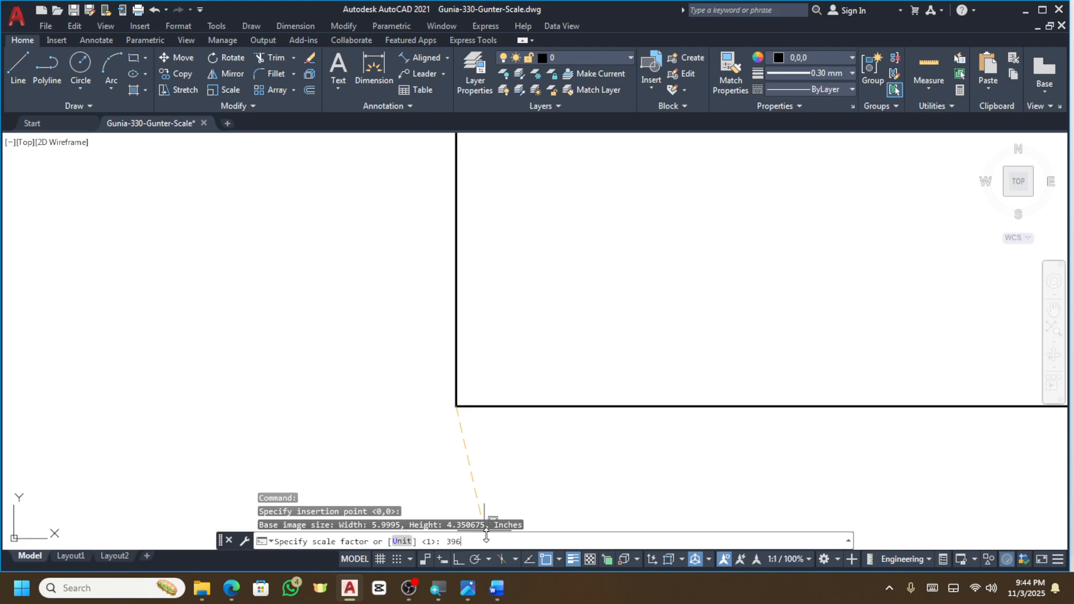
pyautogui.press('Return')
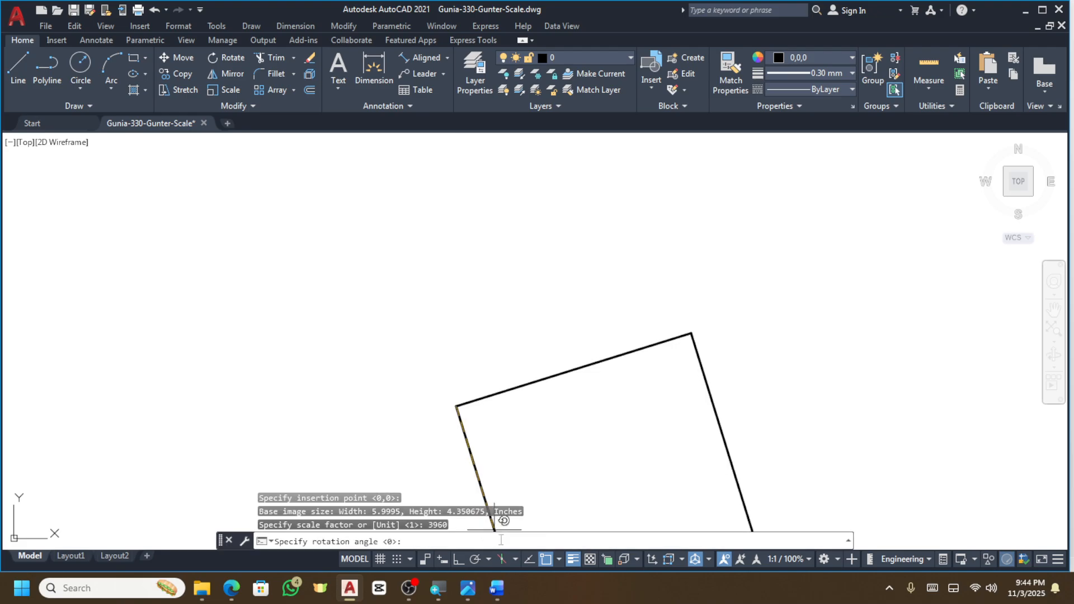
pyautogui.click(456, 560)
pyautogui.click(628, 354)
# Measure the map's printed scale bar from mark 0 to mark 10 with an aligned dimension placed just above it, with Ortho off.
pyautogui.scroll(5, 622, 242)
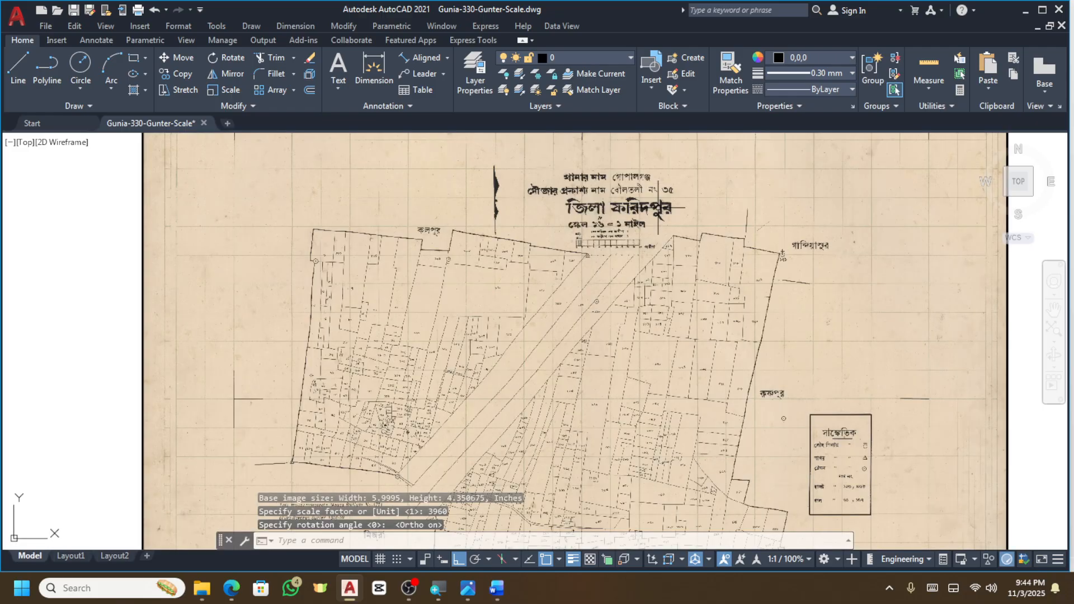
pyautogui.click(415, 55)
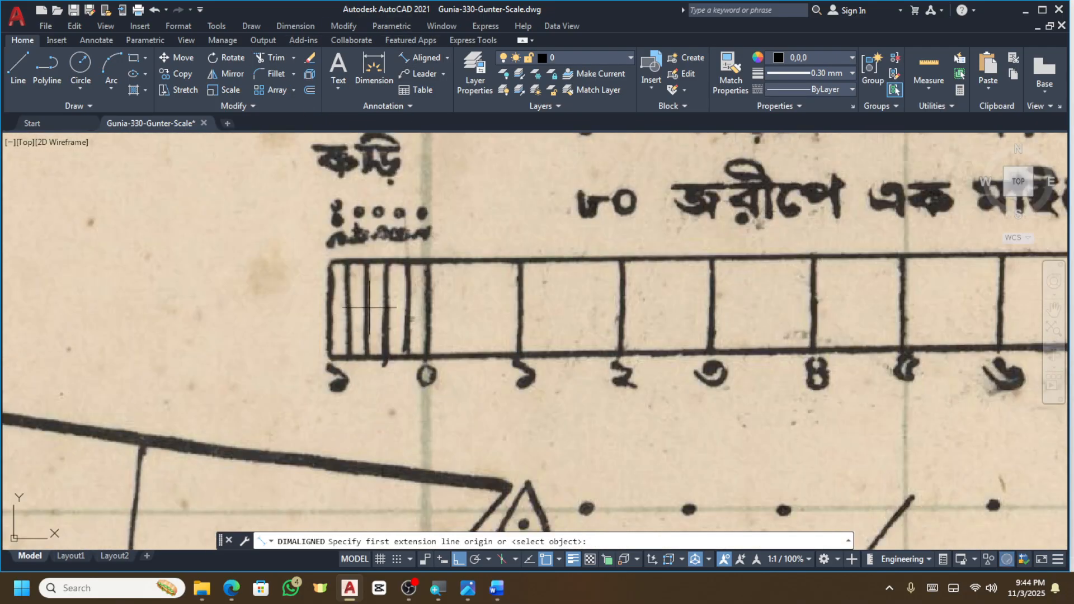
pyautogui.scroll(6, 348, 323)
pyautogui.scroll(-6, 427, 260)
pyautogui.scroll(4, 674, 271)
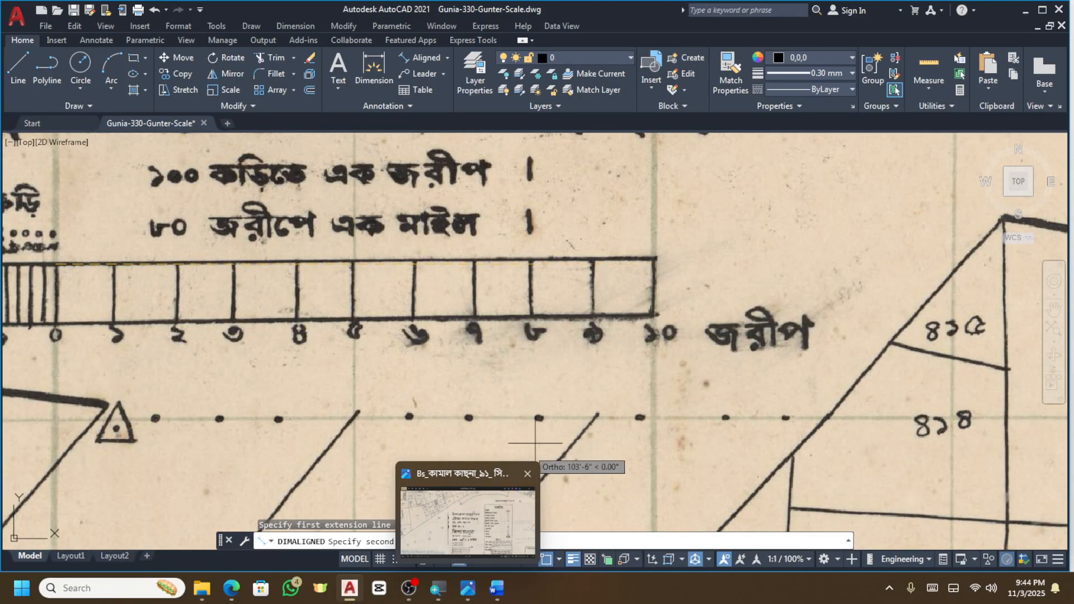
pyautogui.click(652, 258)
pyautogui.scroll(-2, 593, 204)
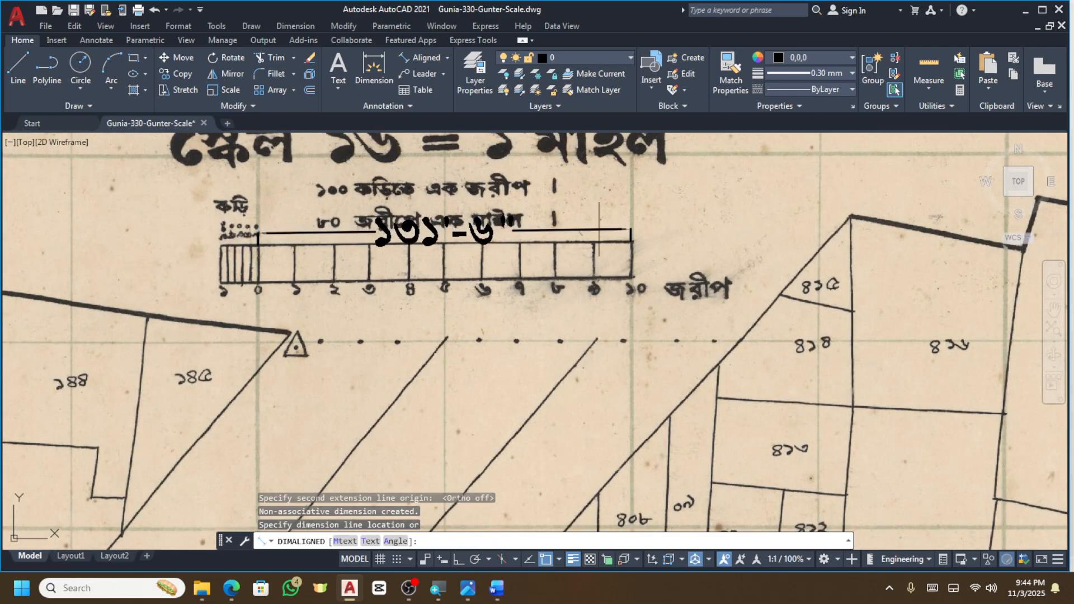
pyautogui.scroll(-5, 578, 241)
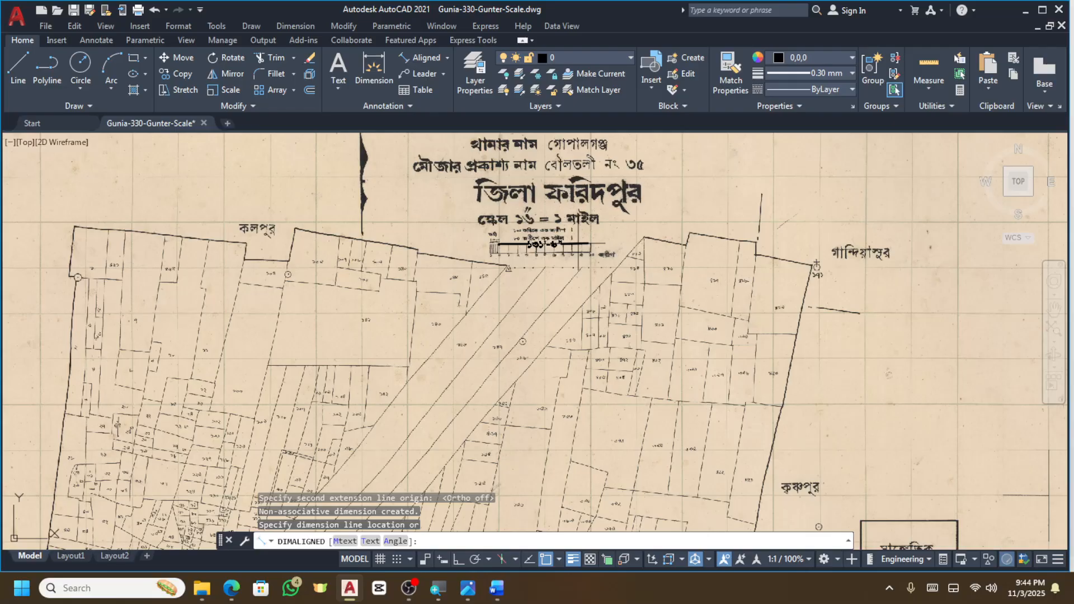
pyautogui.scroll(5, 577, 232)
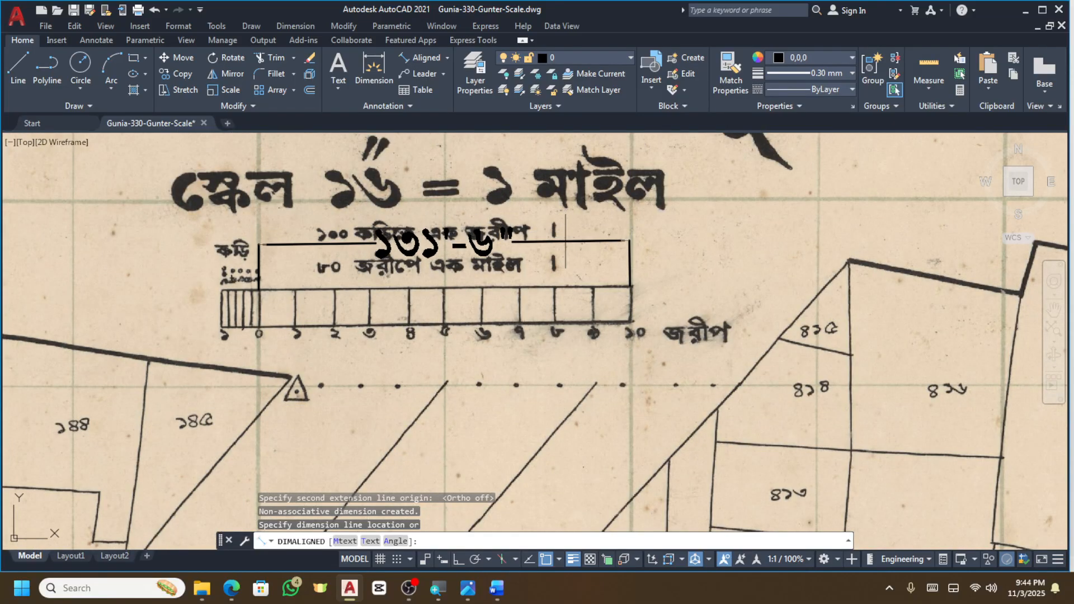
pyautogui.scroll(2, 589, 251)
pyautogui.scroll(-4, 589, 252)
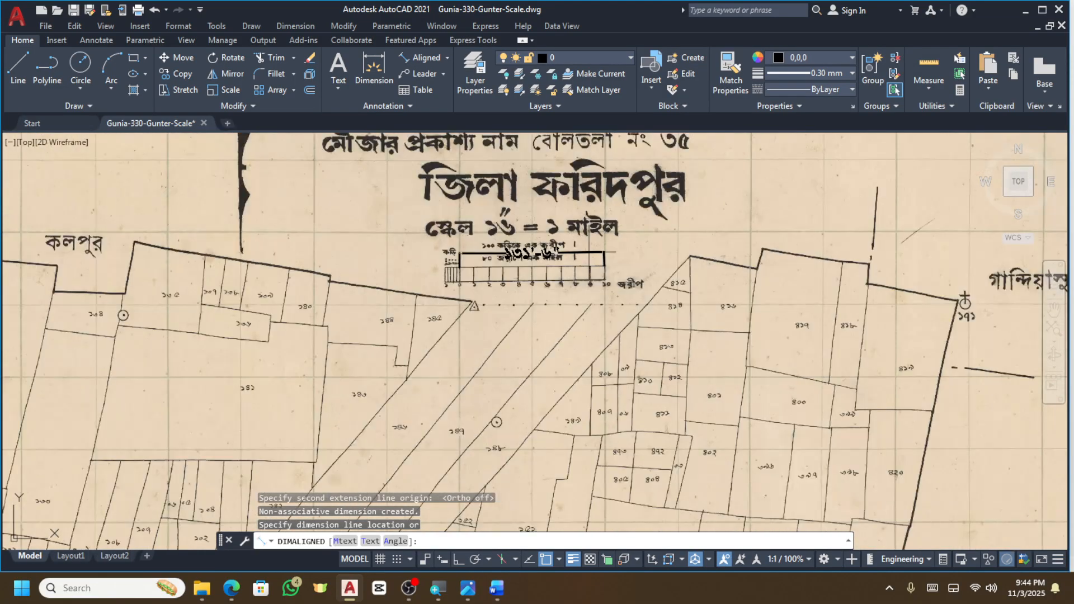
pyautogui.click(610, 253)
pyautogui.press('Escape')
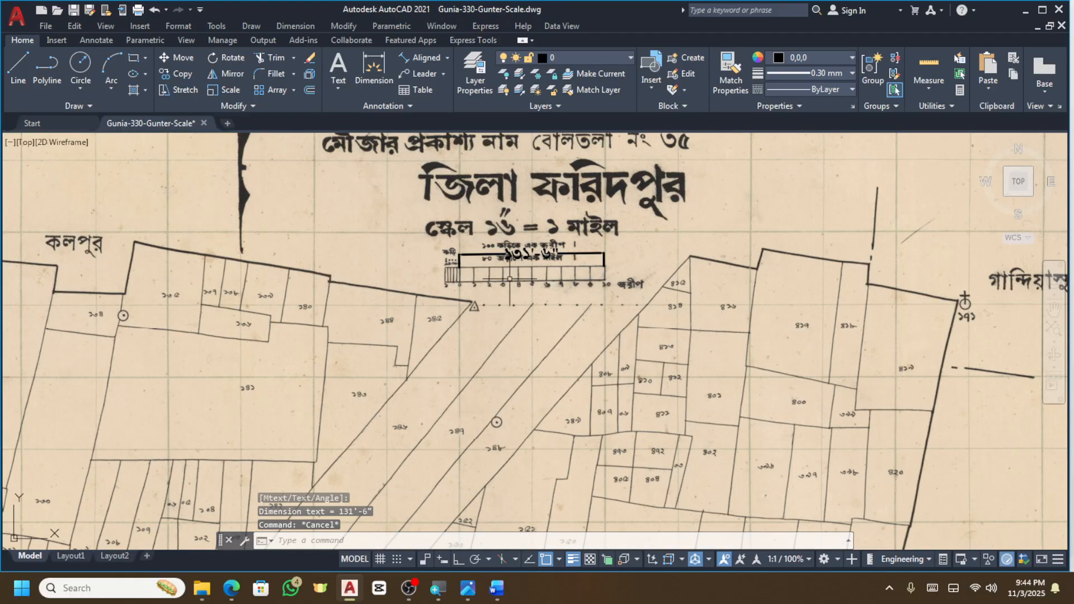
# Check the length type, precision and insertion scale in the Drawing Units settings, and close them without changes.
pyautogui.write('un')
pyautogui.press('Return')
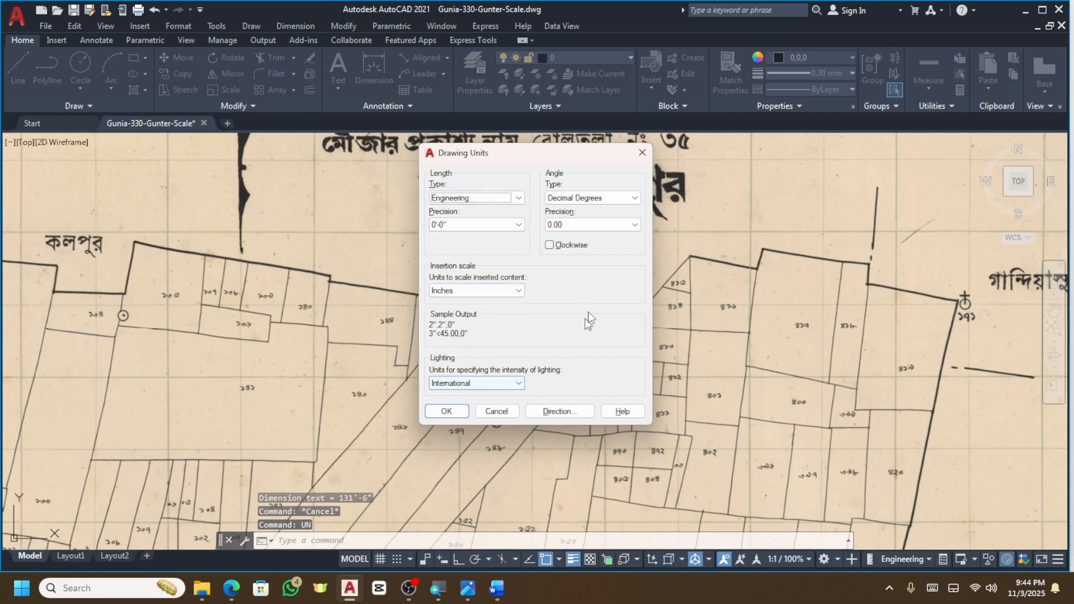
pyautogui.click(641, 153)
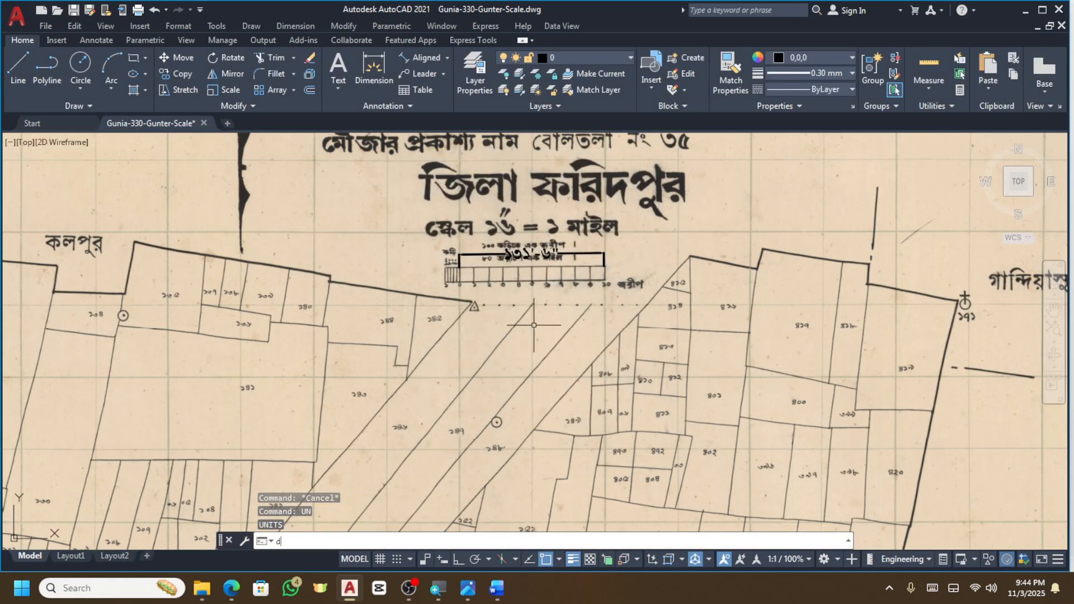
# Review the primary and alternate units of the Standard dimension style, and close the style settings without changes.
pyautogui.press('Return')
pyautogui.click(675, 262)
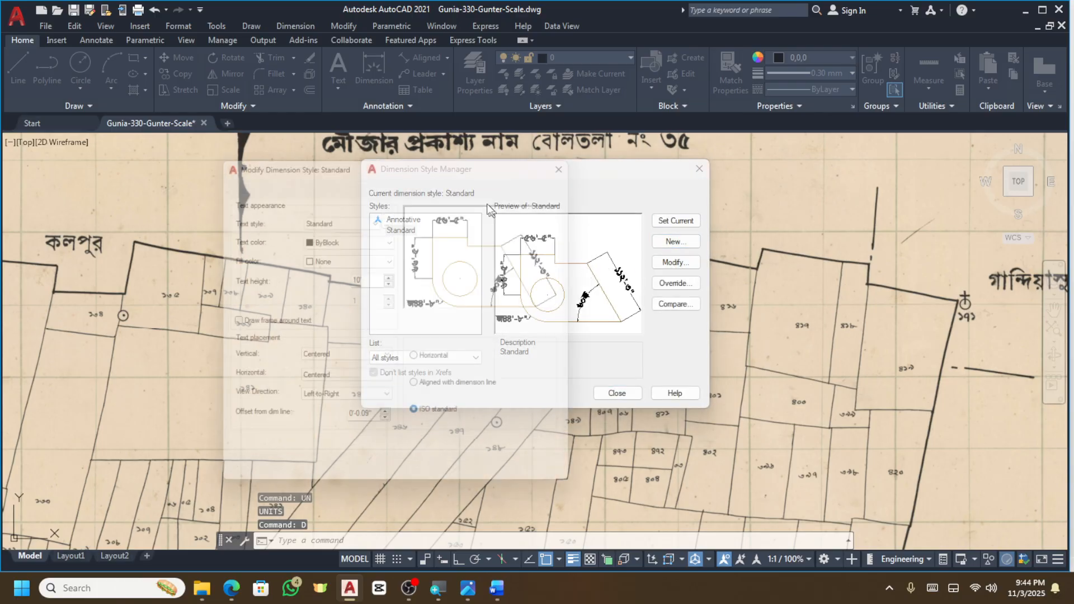
pyautogui.click(394, 183)
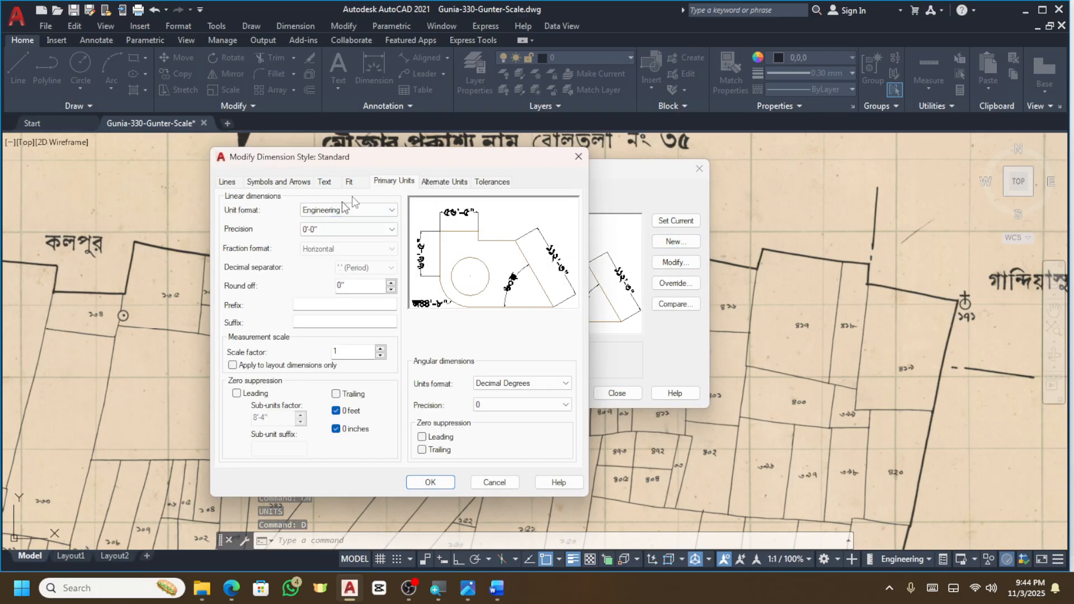
pyautogui.click(445, 182)
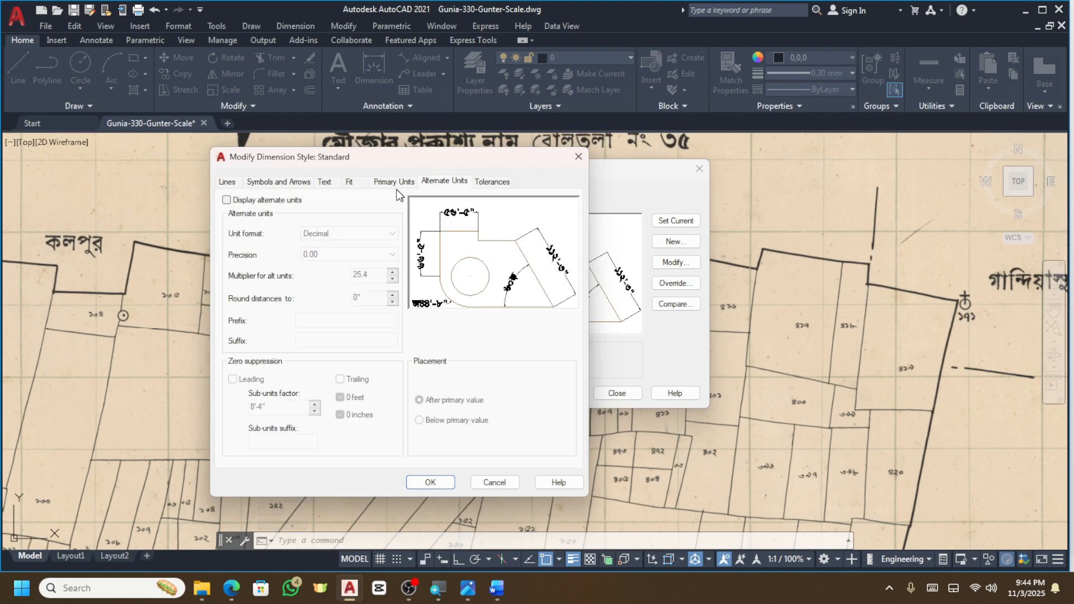
pyautogui.click(394, 181)
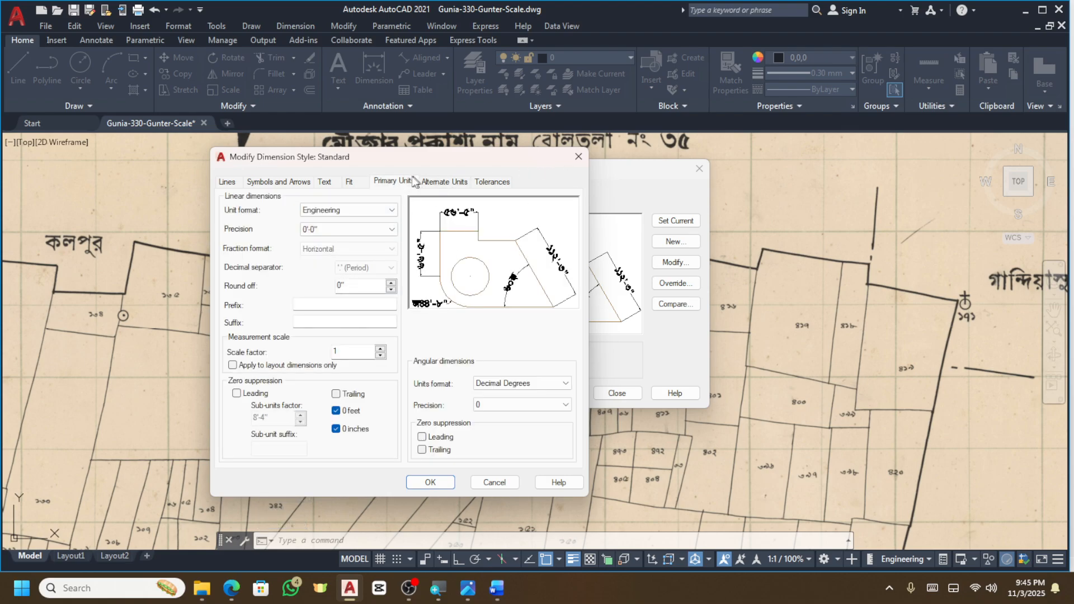
pyautogui.click(579, 157)
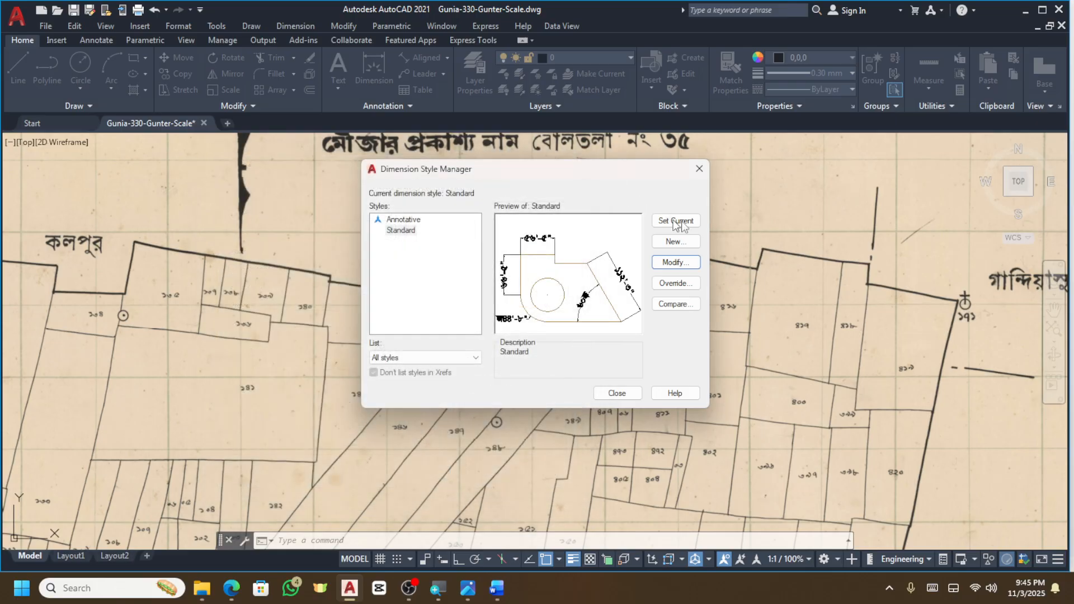
pyautogui.click(699, 169)
# Examine the aligned dimension against the printed scale bar and scale note, and erase the dimension.
pyautogui.scroll(-7, 617, 261)
pyautogui.scroll(5, 617, 261)
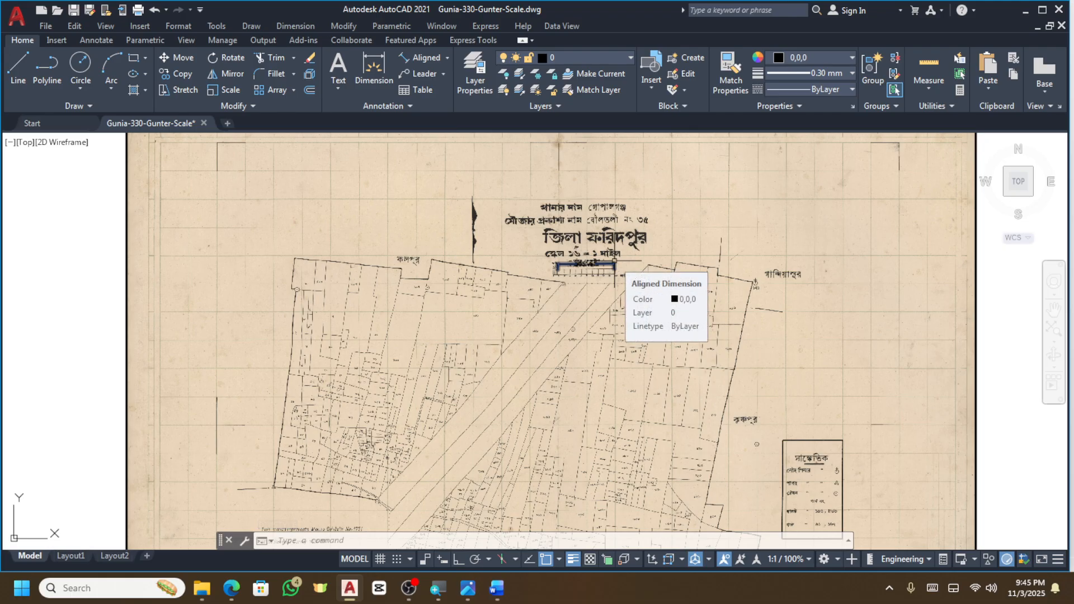
pyautogui.scroll(8, 576, 265)
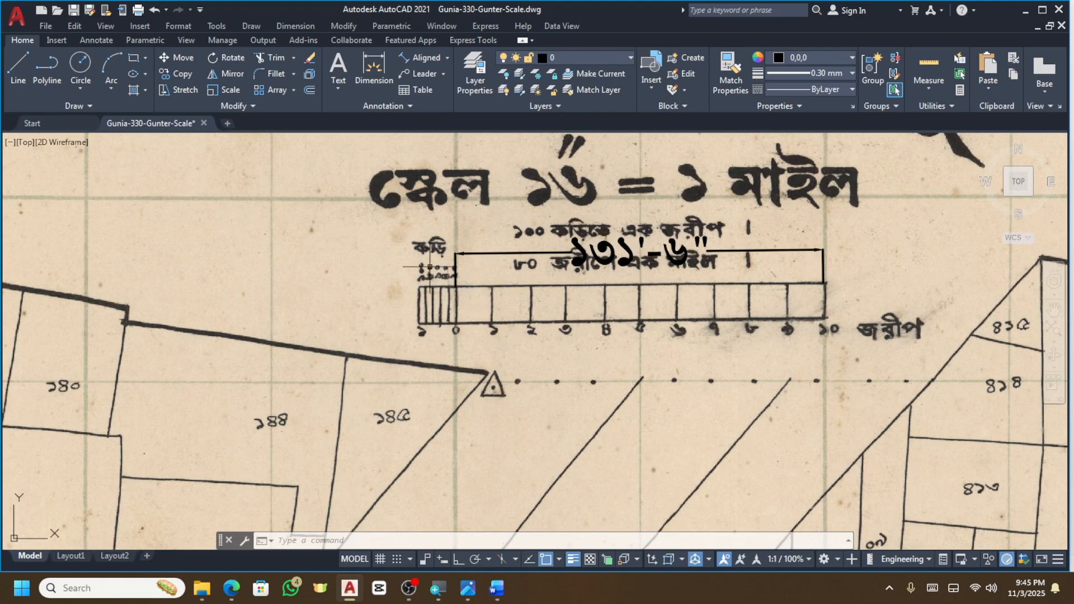
pyautogui.scroll(-8, 450, 267)
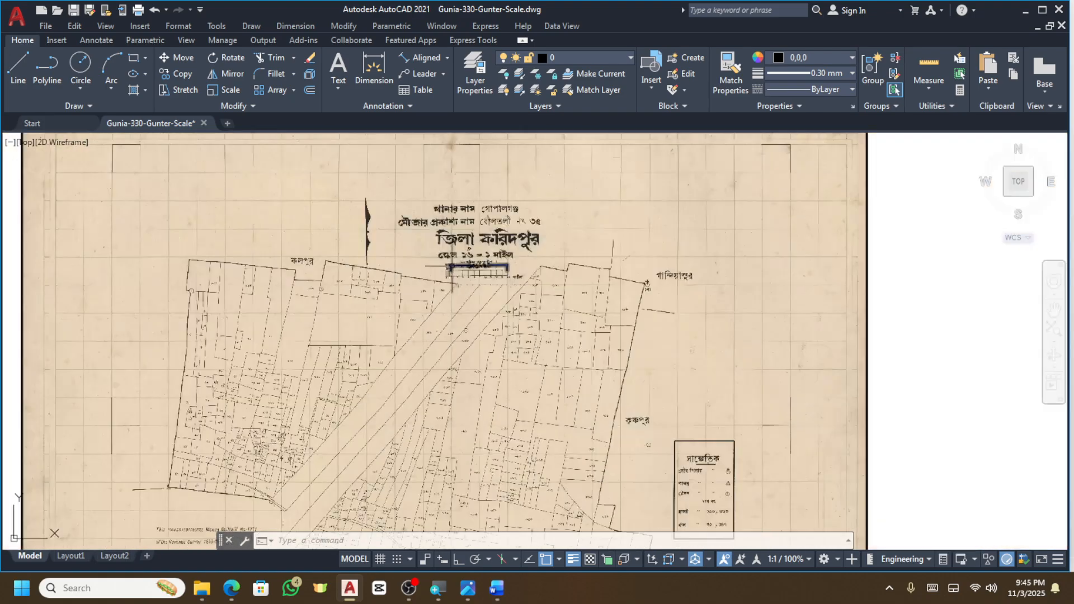
pyautogui.scroll(2, 469, 259)
pyautogui.click(525, 248)
pyautogui.click(431, 315)
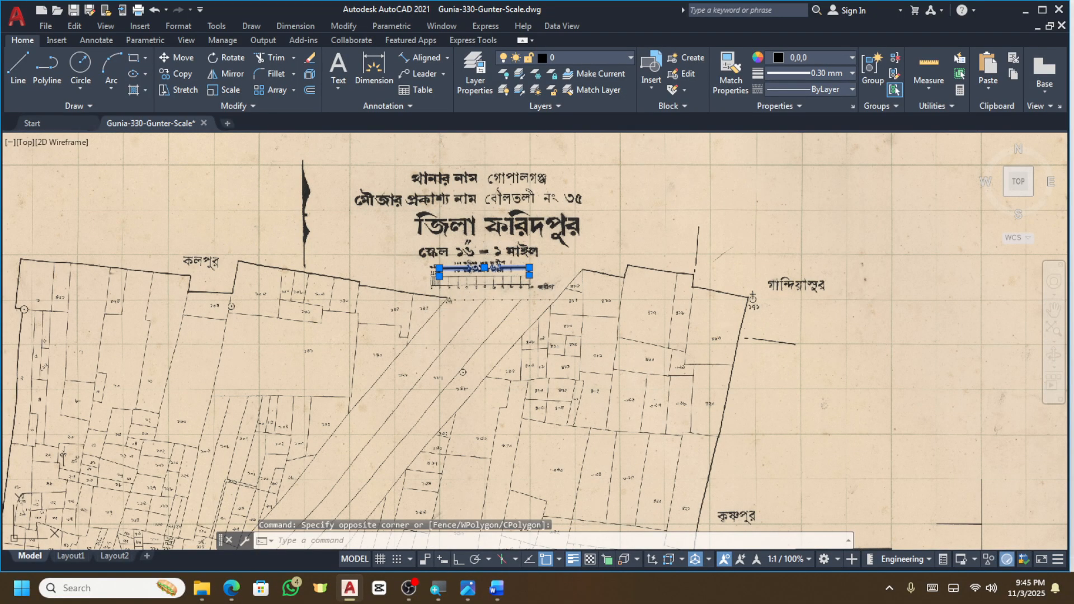
pyautogui.press('Delete')
# Erase the 35-বৌলতলী map image from the drawing.
pyautogui.scroll(6, 477, 250)
pyautogui.scroll(-8, 519, 244)
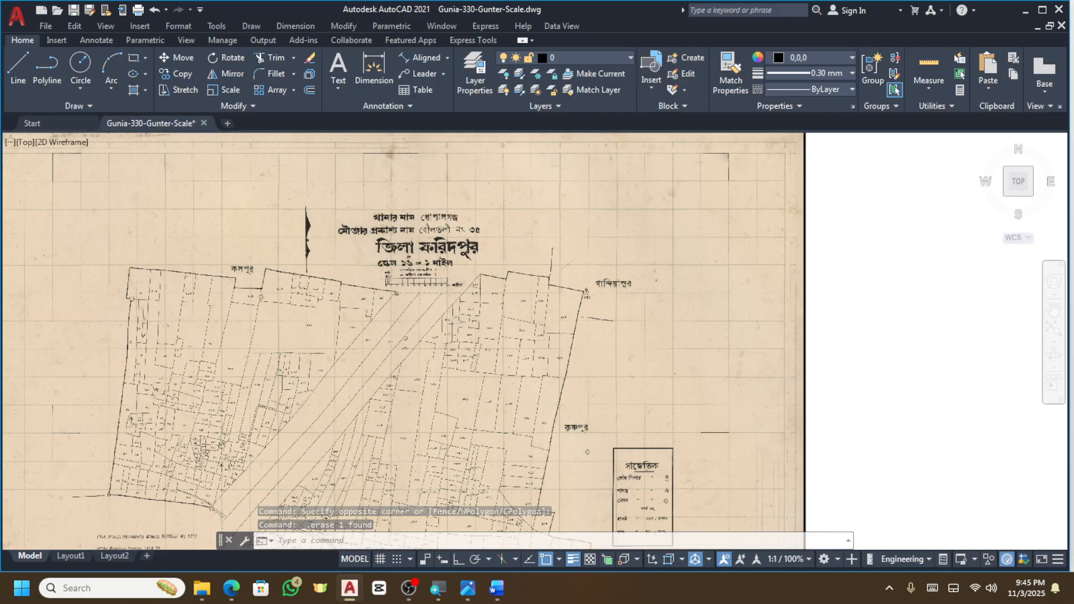
pyautogui.scroll(-4, 430, 336)
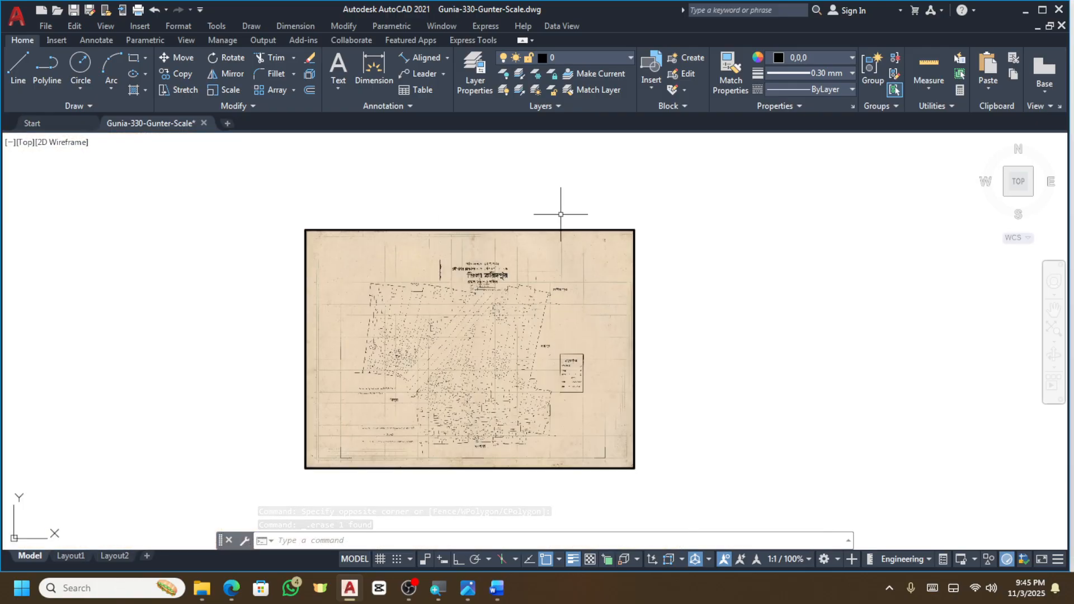
pyautogui.click(688, 171)
pyautogui.click(559, 391)
pyautogui.press('Delete')
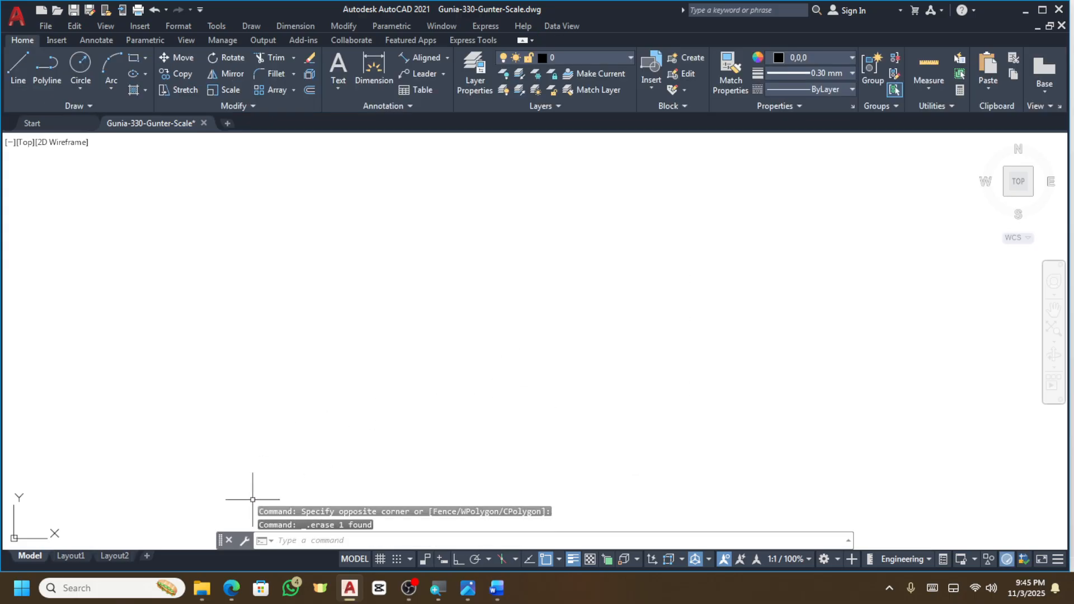
# Minimize the open File Explorer, AutoCAD, photo viewer and remaining windows to reach the desktop.
pyautogui.moveTo(201, 588)
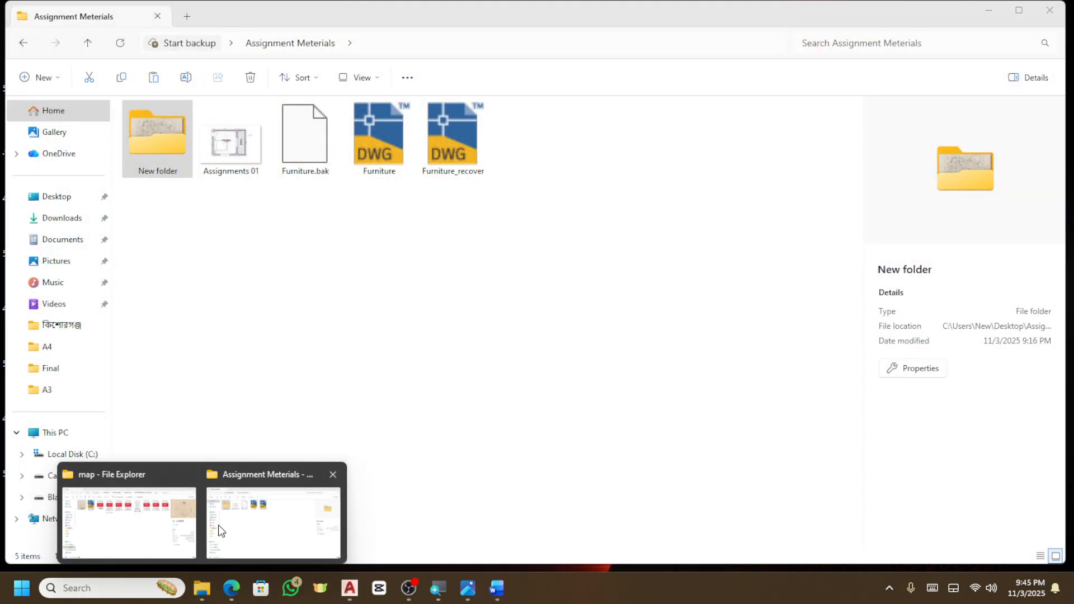
pyautogui.click(273, 523)
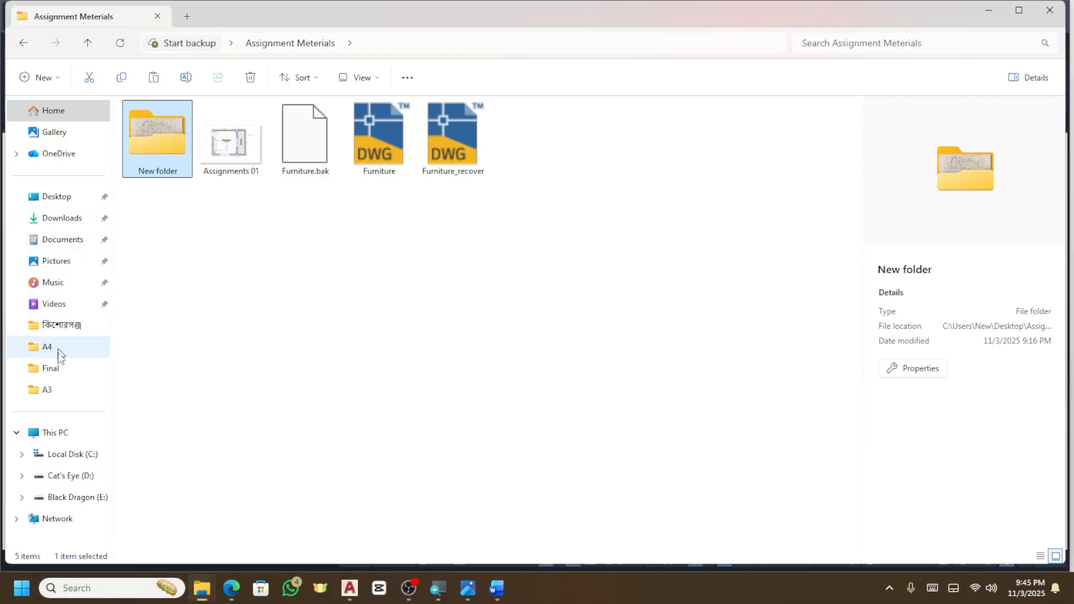
pyautogui.click(987, 12)
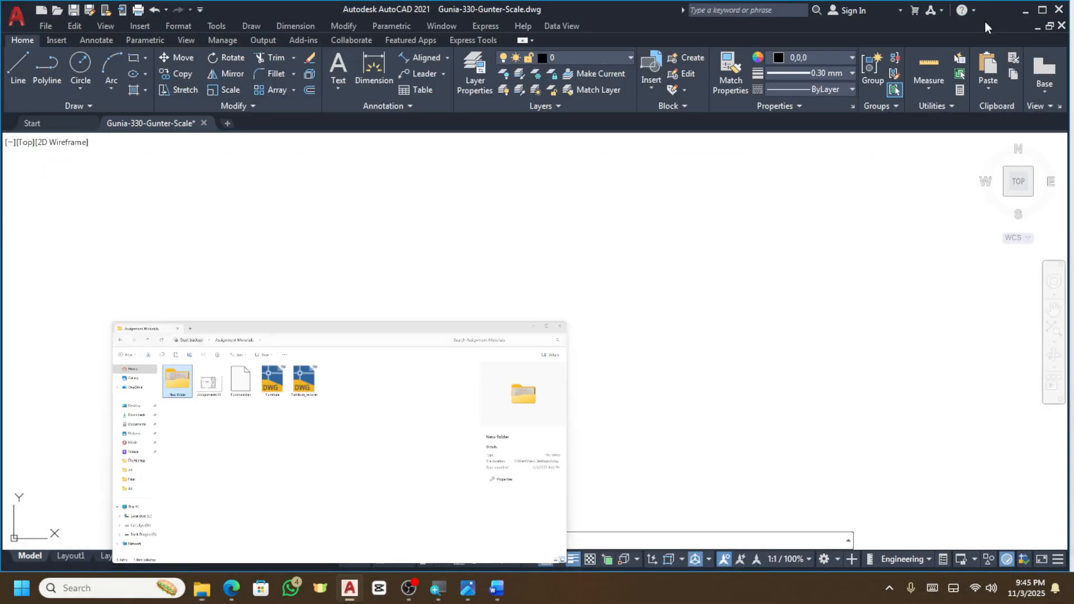
pyautogui.click(1021, 11)
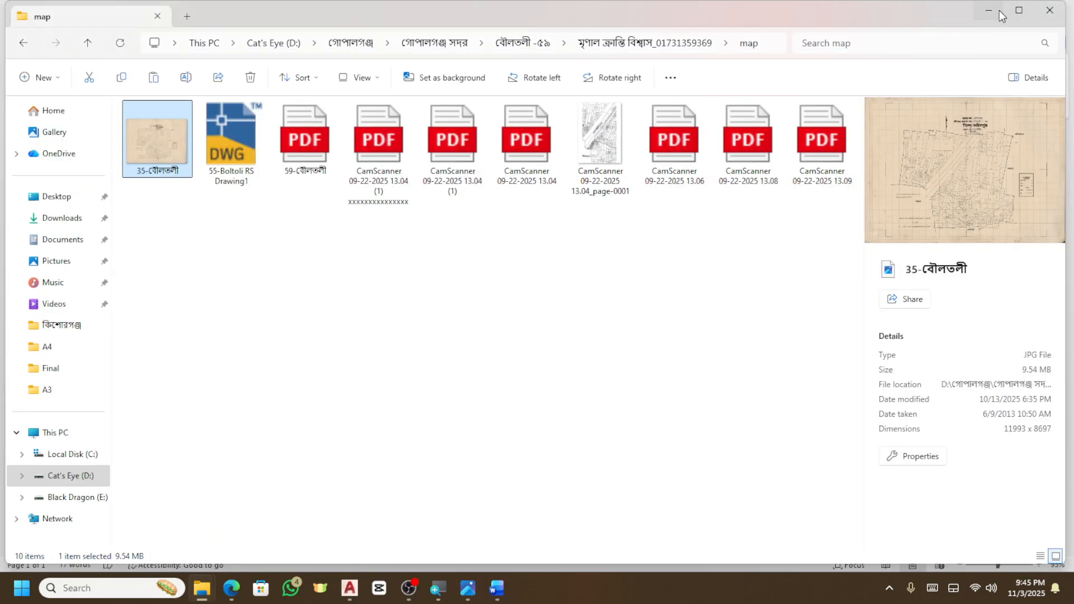
pyautogui.click(997, 11)
pyautogui.click(995, 15)
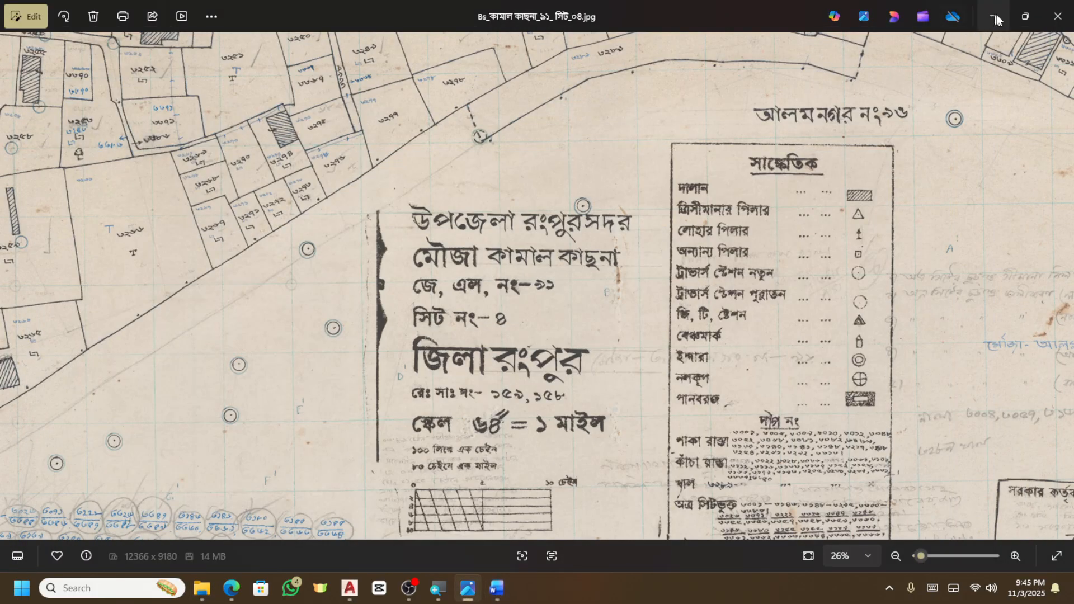
pyautogui.click(993, 11)
pyautogui.click(996, 6)
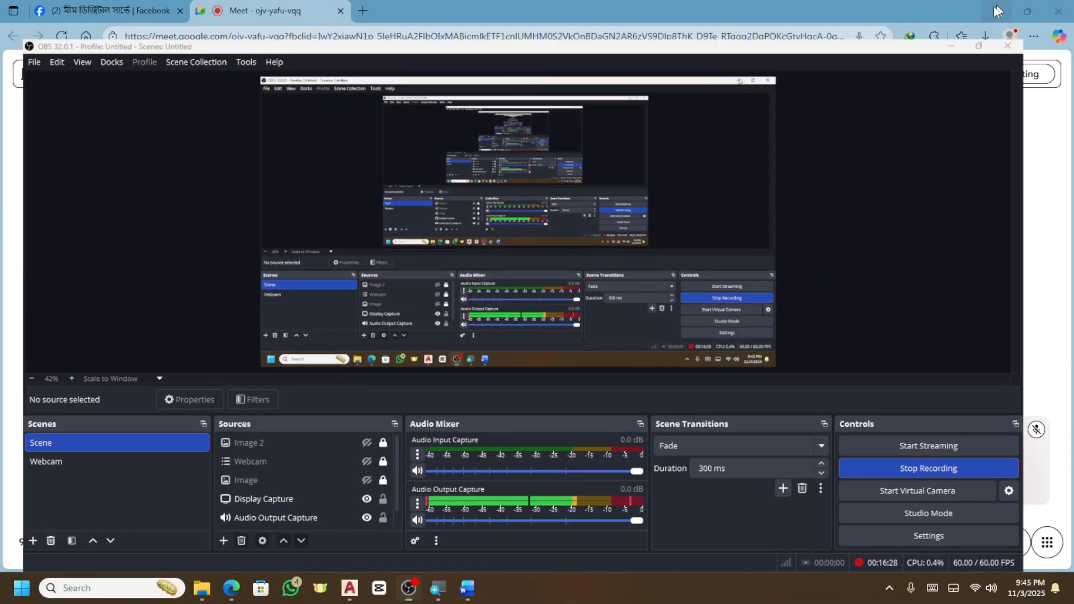
pyautogui.click(997, 8)
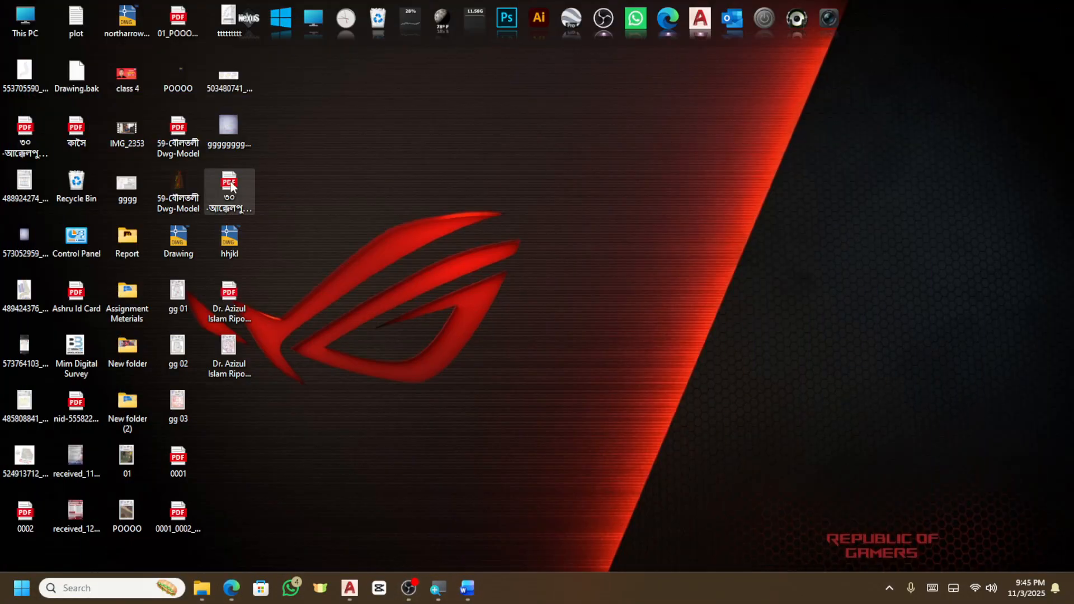
# Open the Cs_কামাল কাছনা_৯১_ সিট_০২ map from New folder inside the desktop's Assignment Meterials folder, and examine its scale note and scale bar.
pyautogui.doubleClick(114, 305)
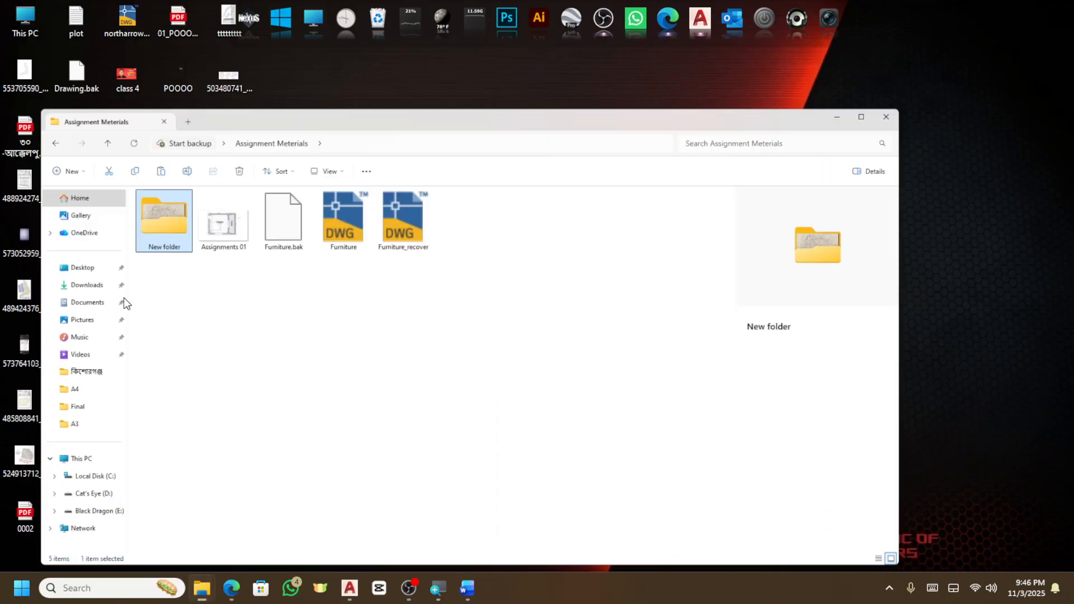
pyautogui.doubleClick(165, 168)
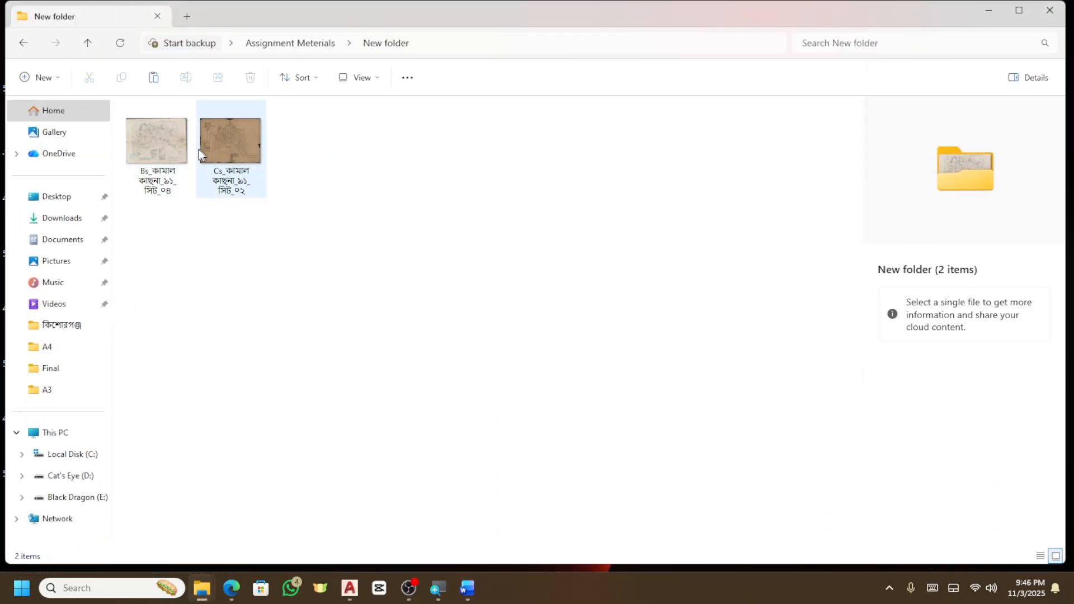
pyautogui.click(162, 149)
pyautogui.doubleClick(227, 147)
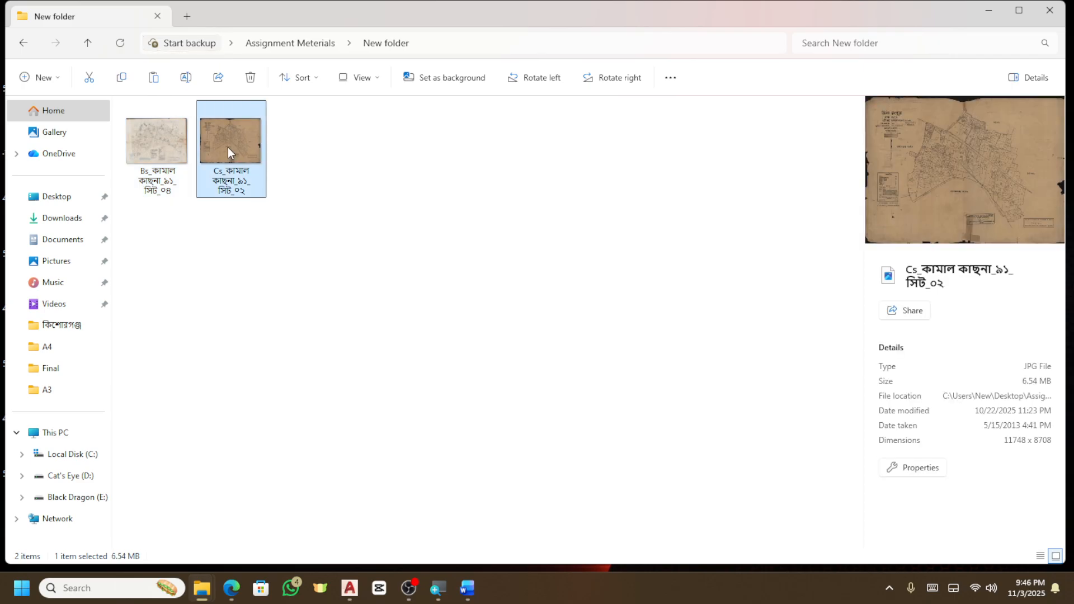
pyautogui.scroll(2, 82, 144)
pyautogui.scroll(5, 82, 144)
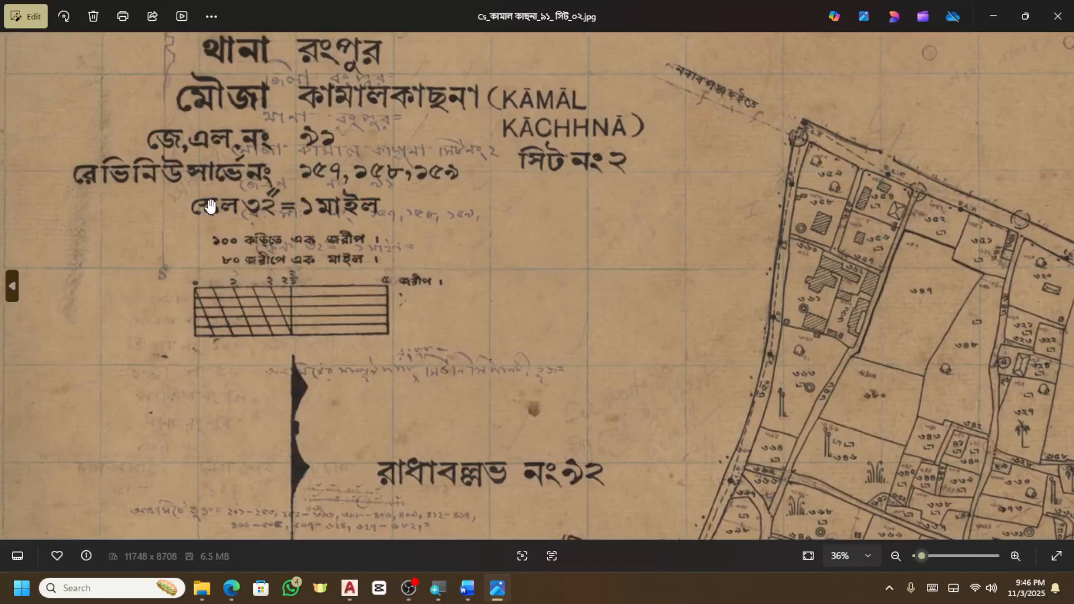
pyautogui.moveTo(210, 207); pyautogui.dragTo(311, 270)
pyautogui.scroll(1, 245, 240)
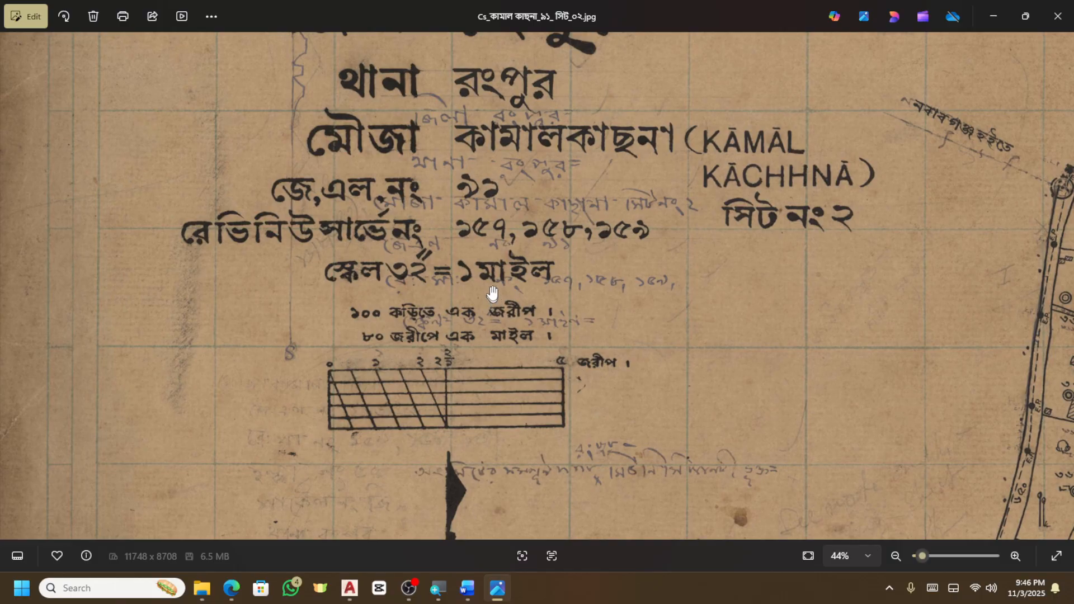
# Switch to the Word document and add the line "32''= 1 mile" below the 16= 63360 line, leaving a blank line between.
pyautogui.moveTo(350, 587)
pyautogui.click(350, 587)
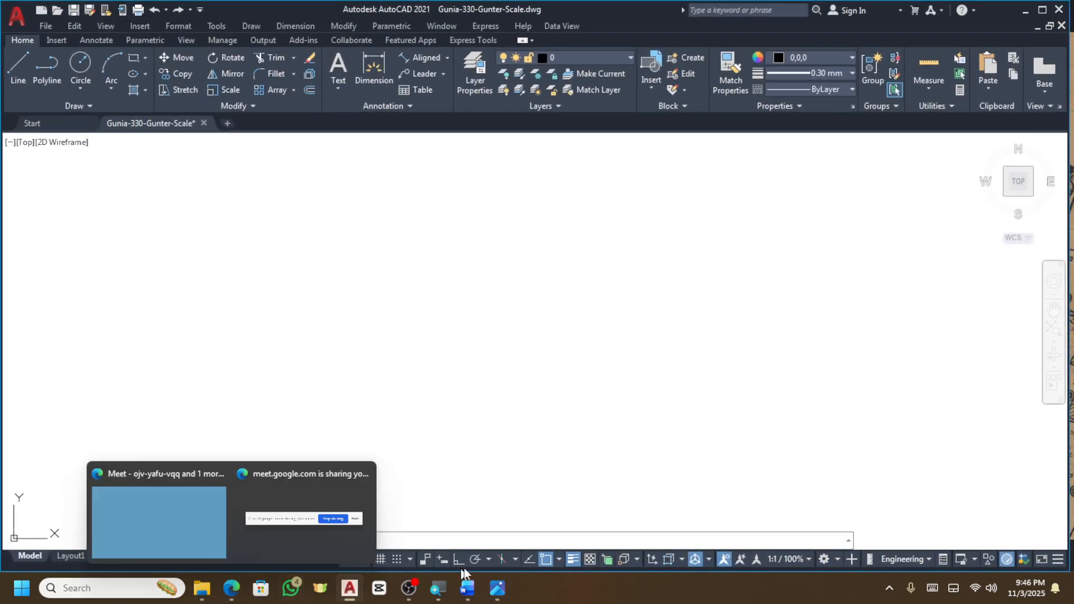
pyautogui.click(473, 584)
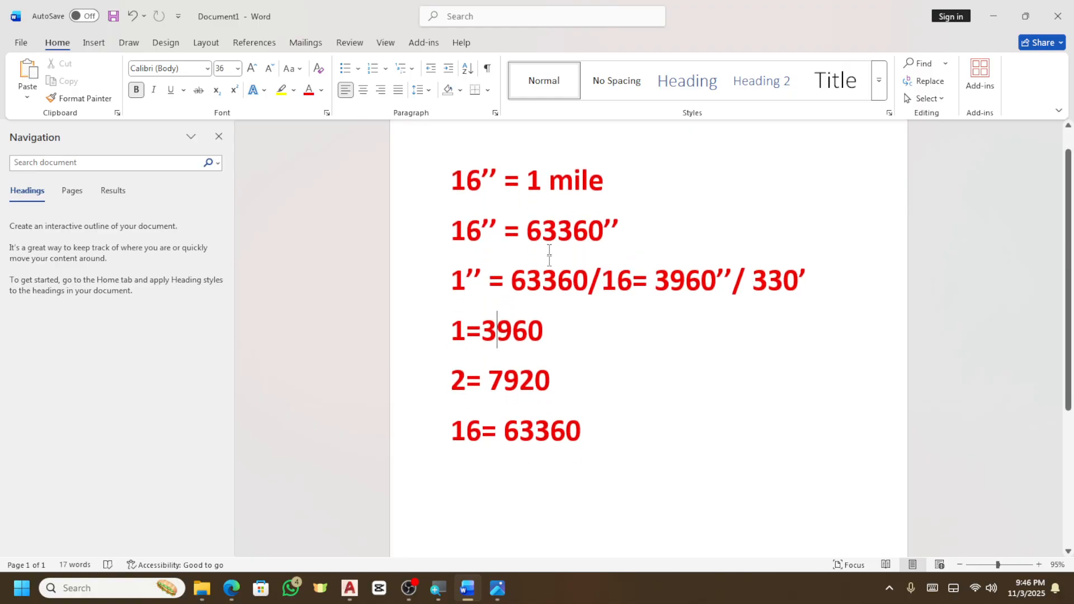
pyautogui.press('Return')
pyautogui.press('Return')
pyautogui.scroll(-2, 556, 397)
pyautogui.write("32''")
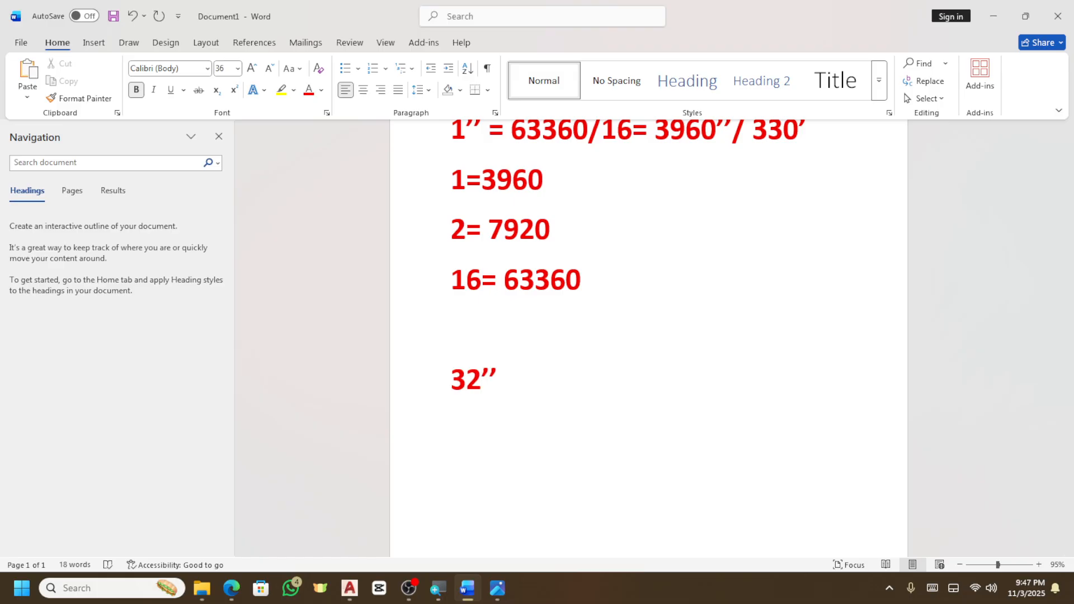
pyautogui.write('= 1 ma')
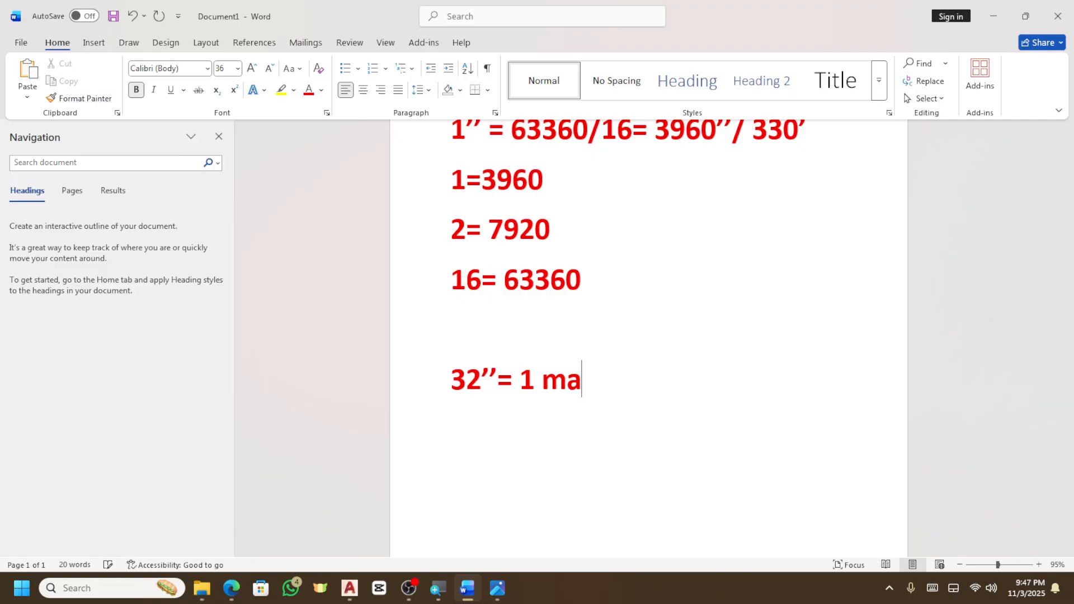
pyautogui.write('il')
pyautogui.press('BackSpace')
pyautogui.press('BackSpace')
pyautogui.press('BackSpace')
pyautogui.write('ile')
# Add the line "32'' = 63360" below the 32-inch mile line.
pyautogui.press('Return')
pyautogui.write("32''")
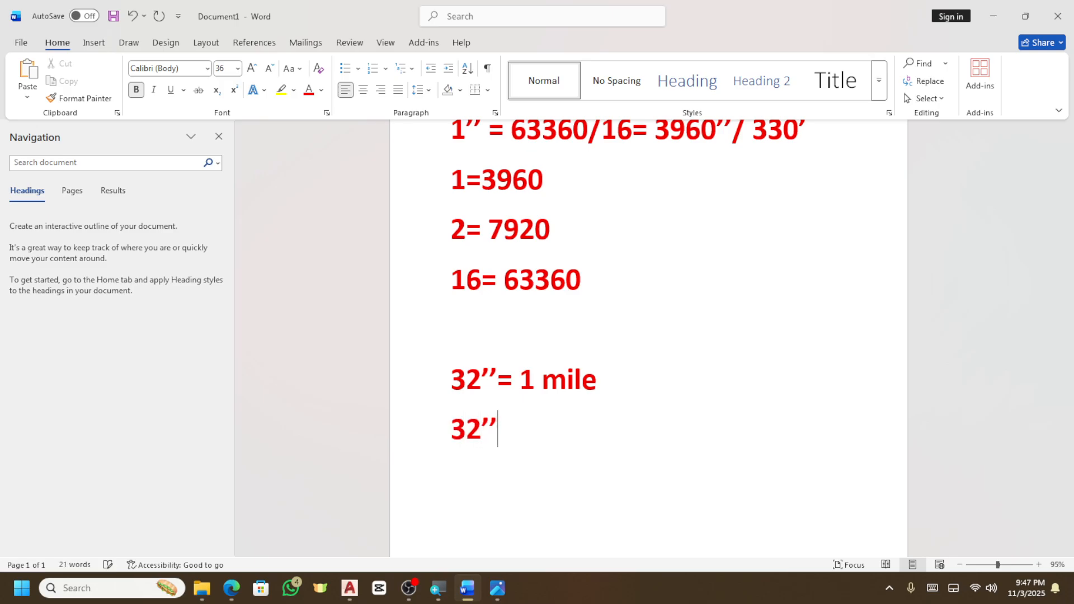
pyautogui.write(' = 62')
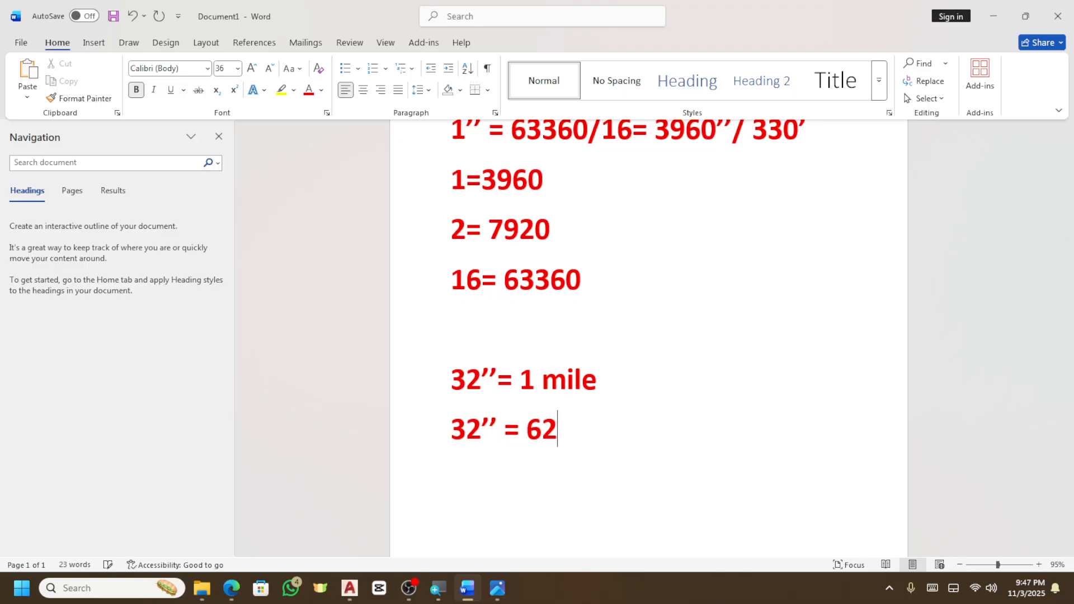
pyautogui.write('360')
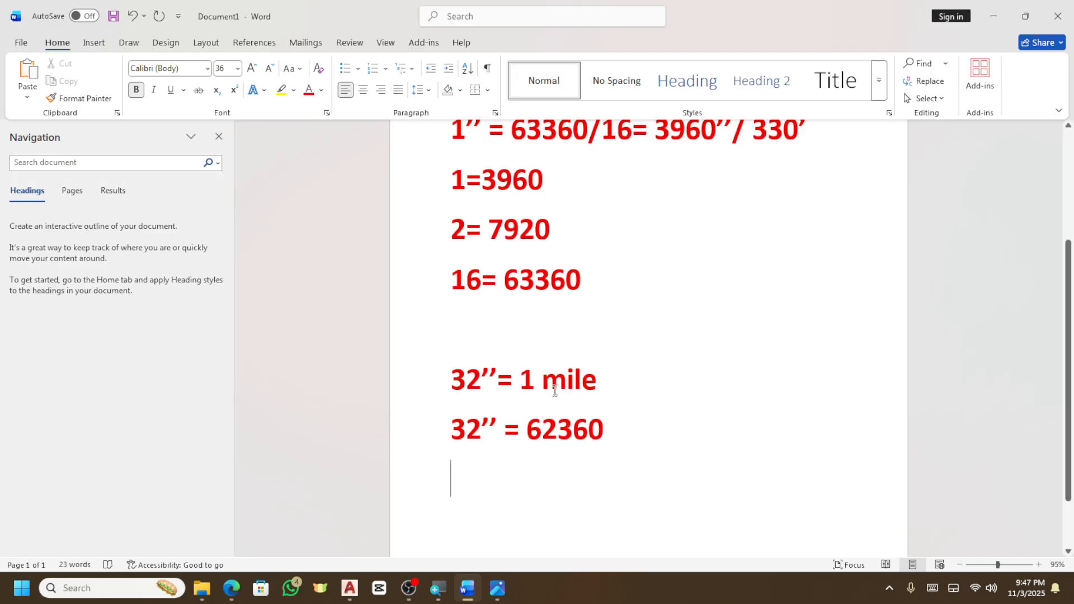
pyautogui.press('BackSpace')
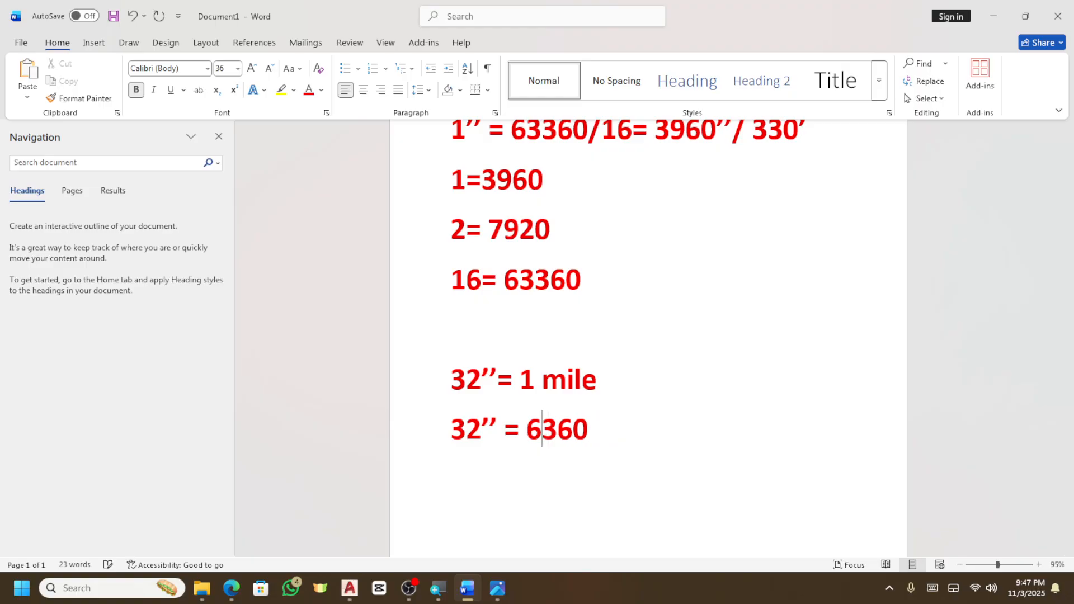
pyautogui.write('3')
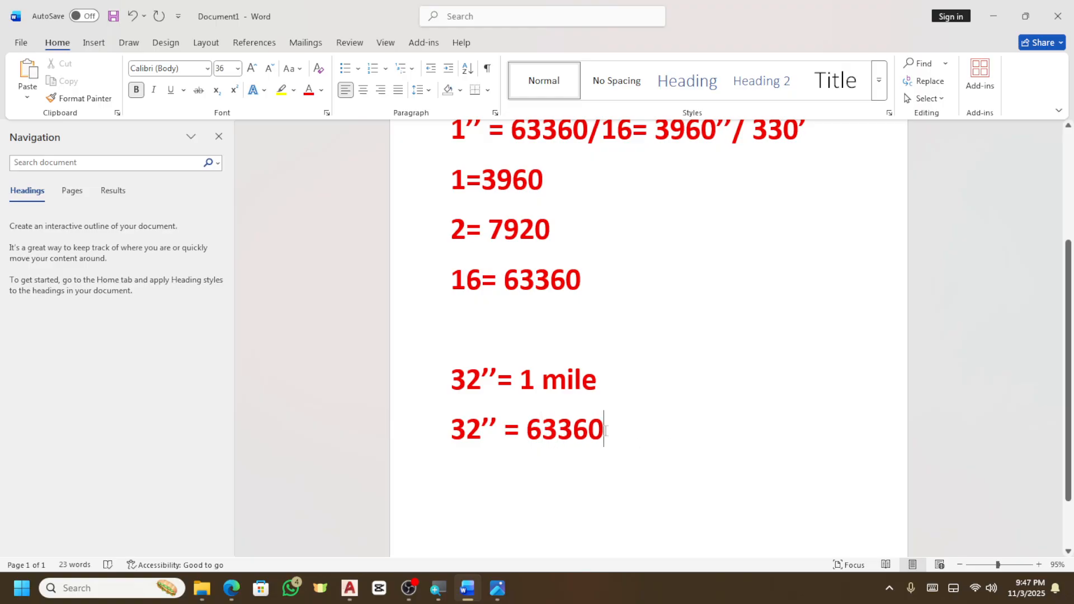
# Add the one-inch equivalent "1'' =1980" on the line below the 32-inch conversion.
pyautogui.press('Down')
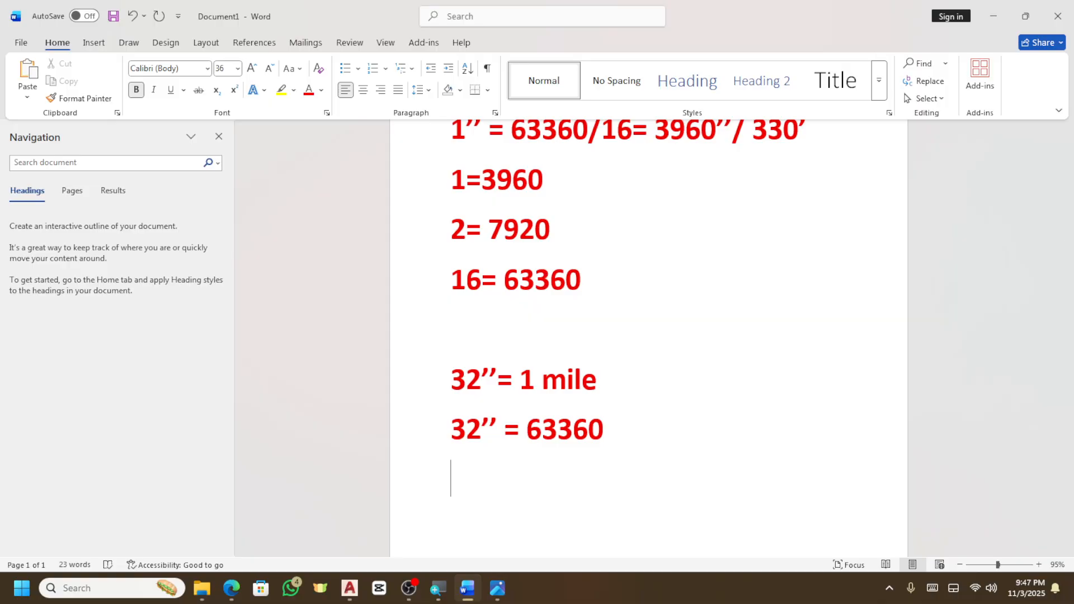
pyautogui.write('1980')
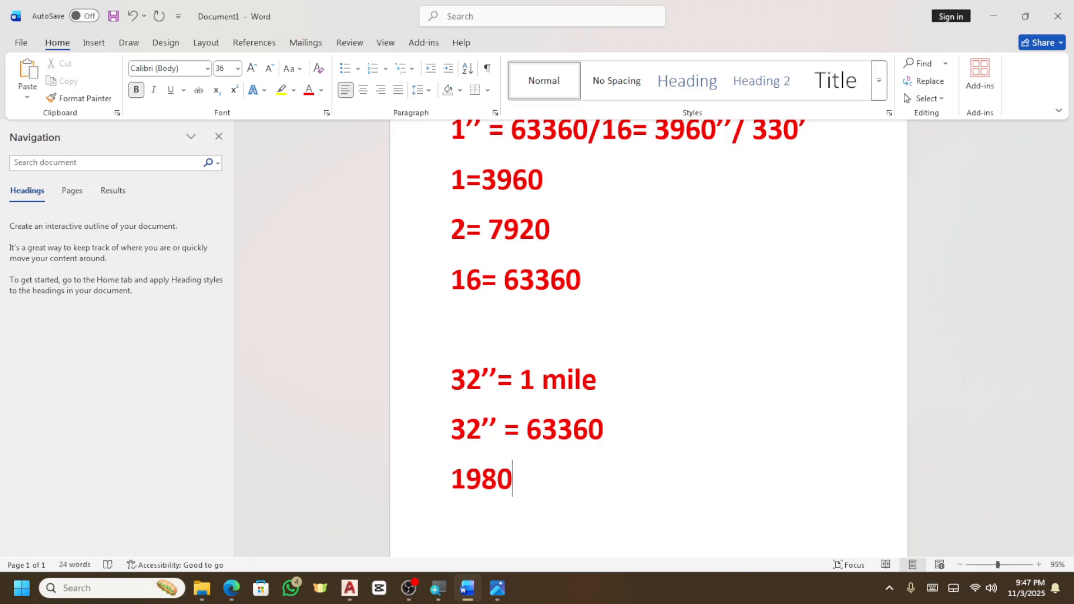
pyautogui.press('Left')
pyautogui.press('Left')
pyautogui.press('Left')
pyautogui.press('Left')
pyautogui.write('1')
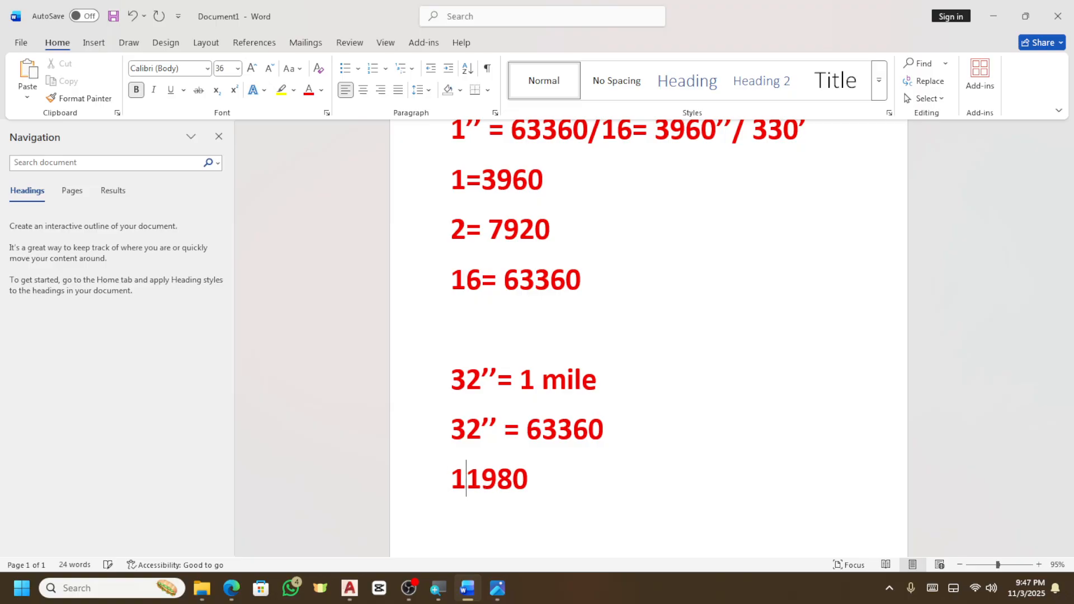
pyautogui.write("'")
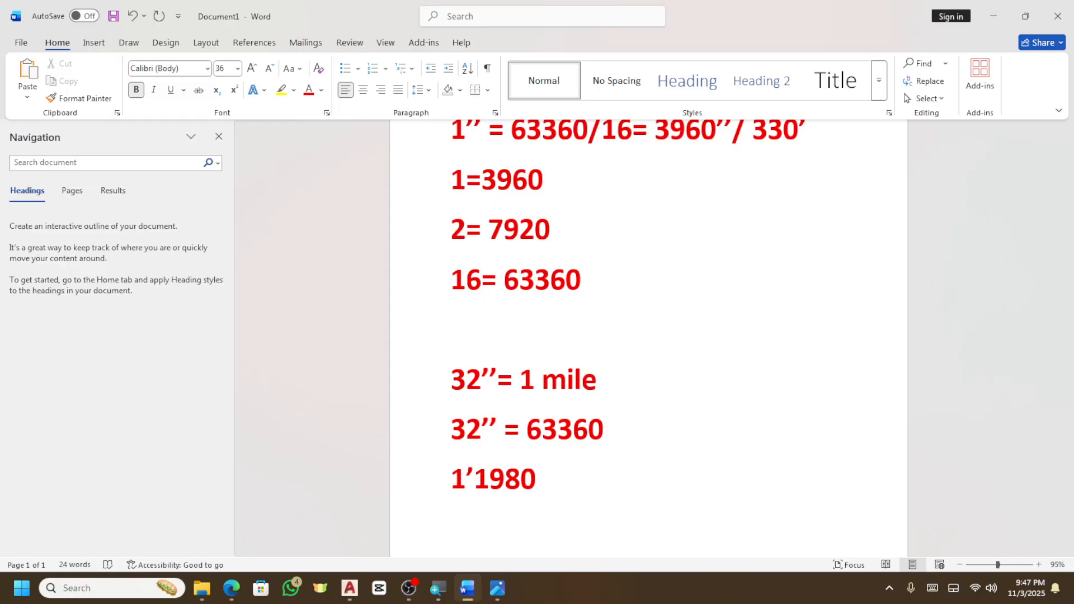
pyautogui.write("' =")
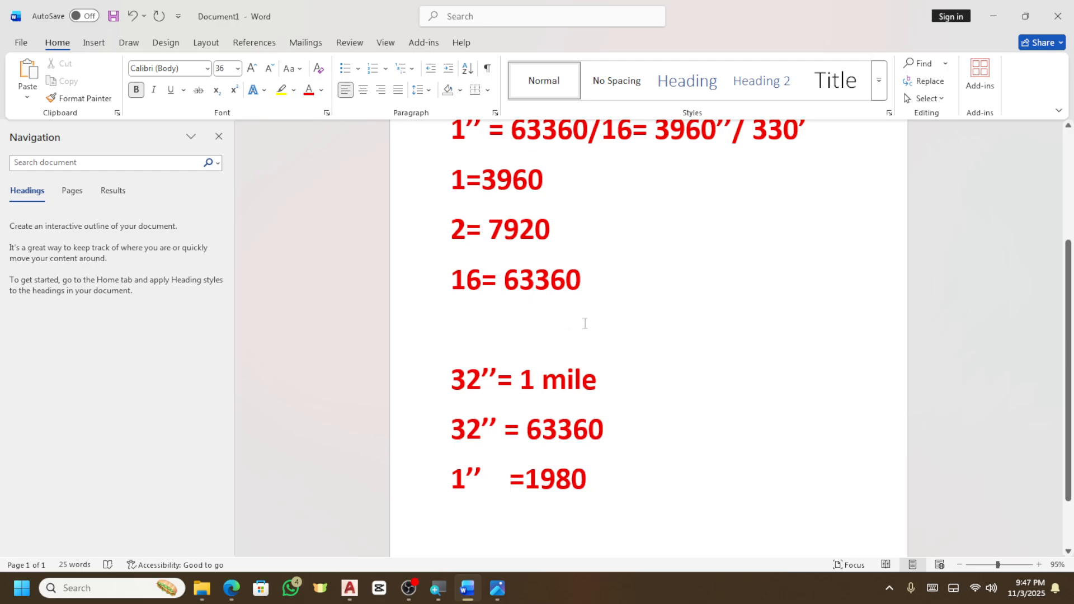
# Switch to AutoCAD, start attaching a raster image reference and browse to New folder inside the desktop's Assignment Meterials folder.
pyautogui.click(350, 586)
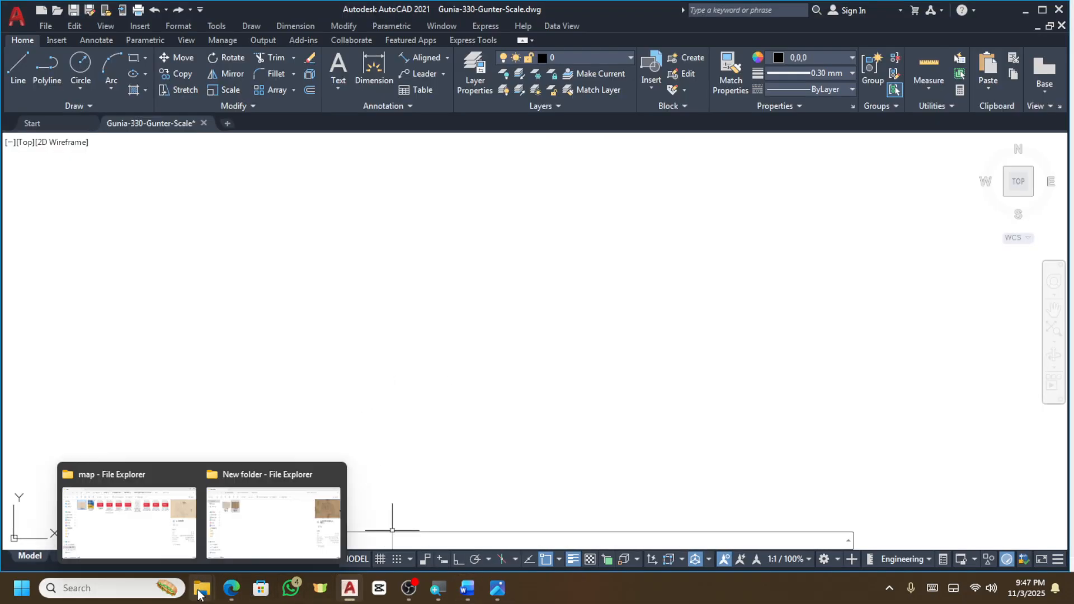
pyautogui.click(134, 28)
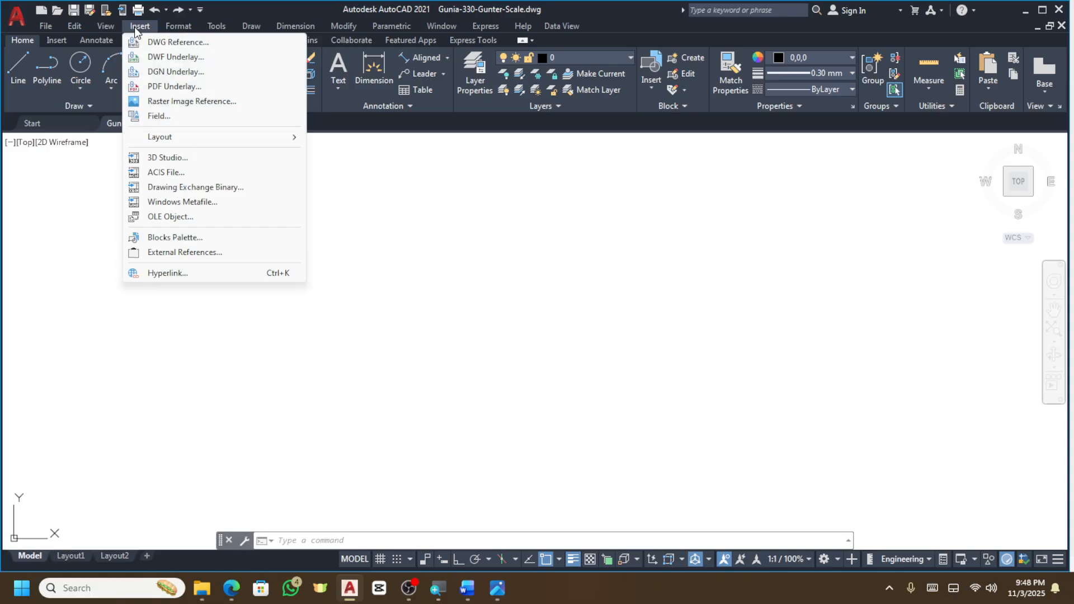
pyautogui.click(173, 102)
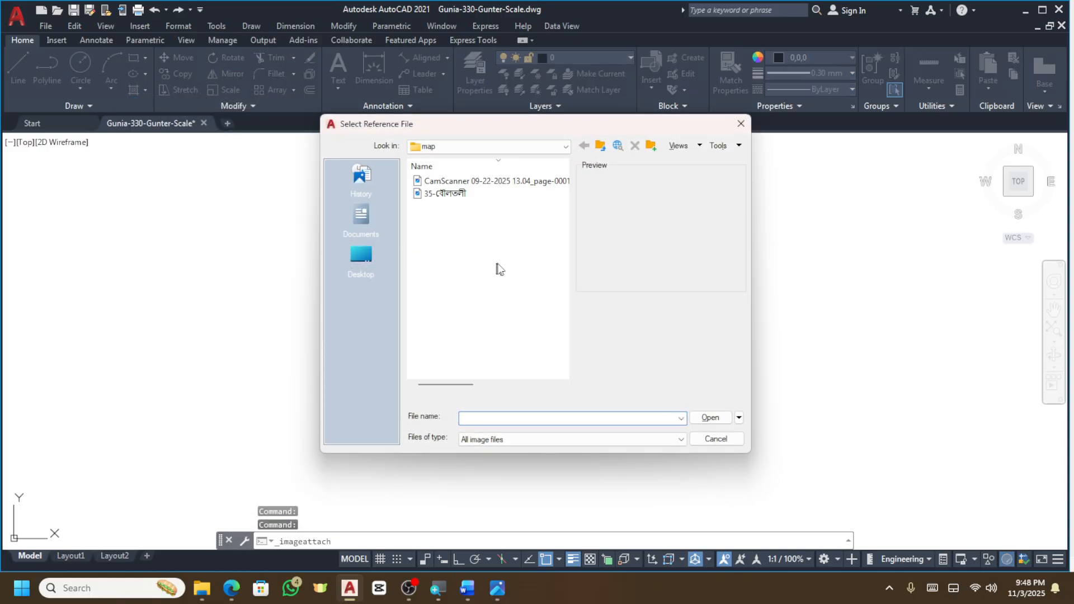
pyautogui.click(600, 147)
pyautogui.click(601, 147)
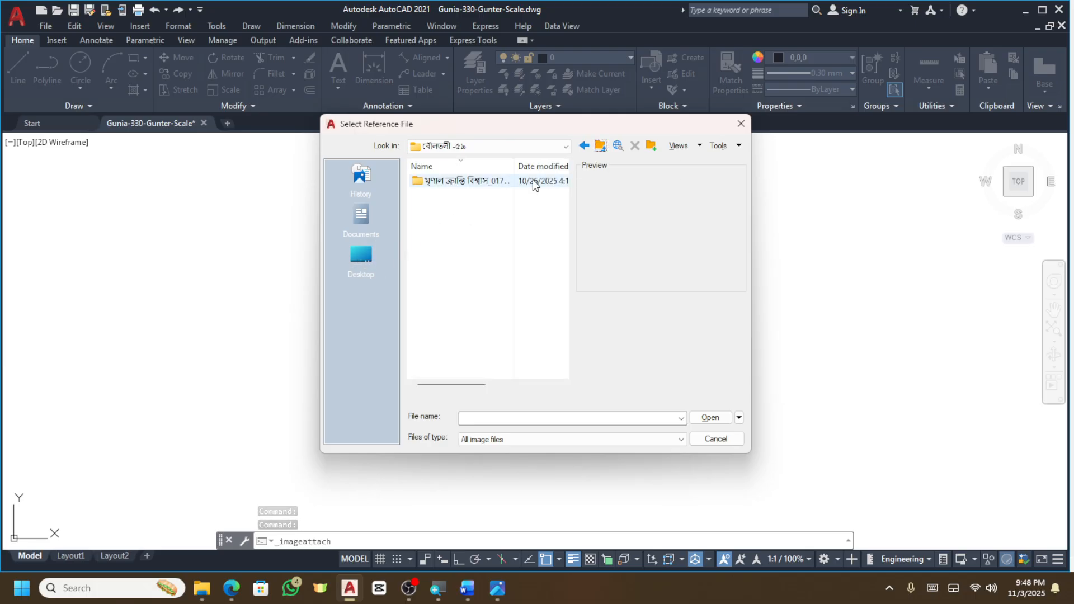
pyautogui.click(607, 147)
pyautogui.click(600, 147)
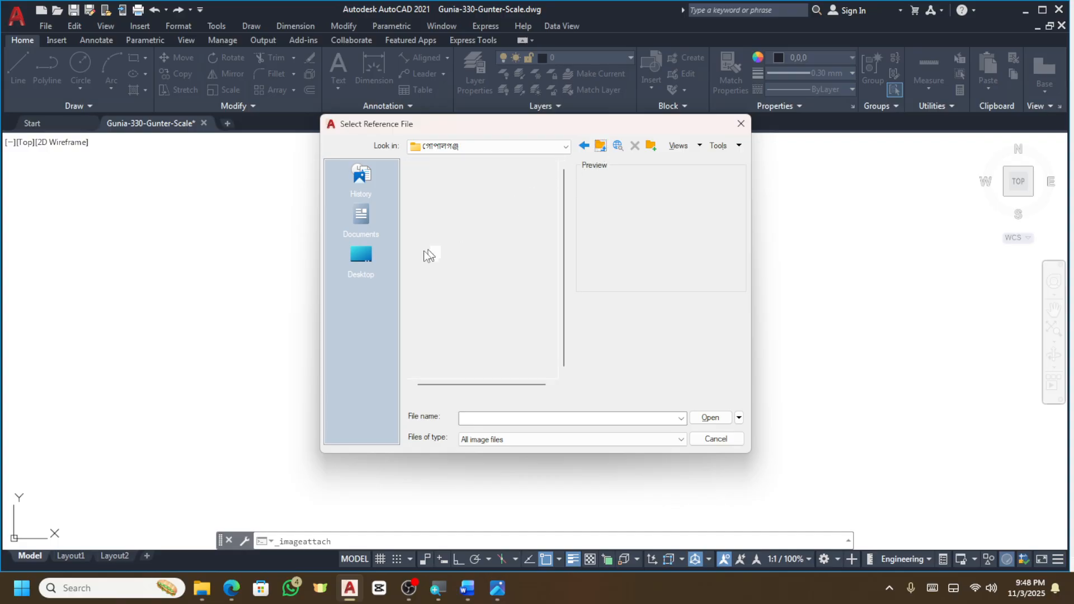
pyautogui.click(363, 256)
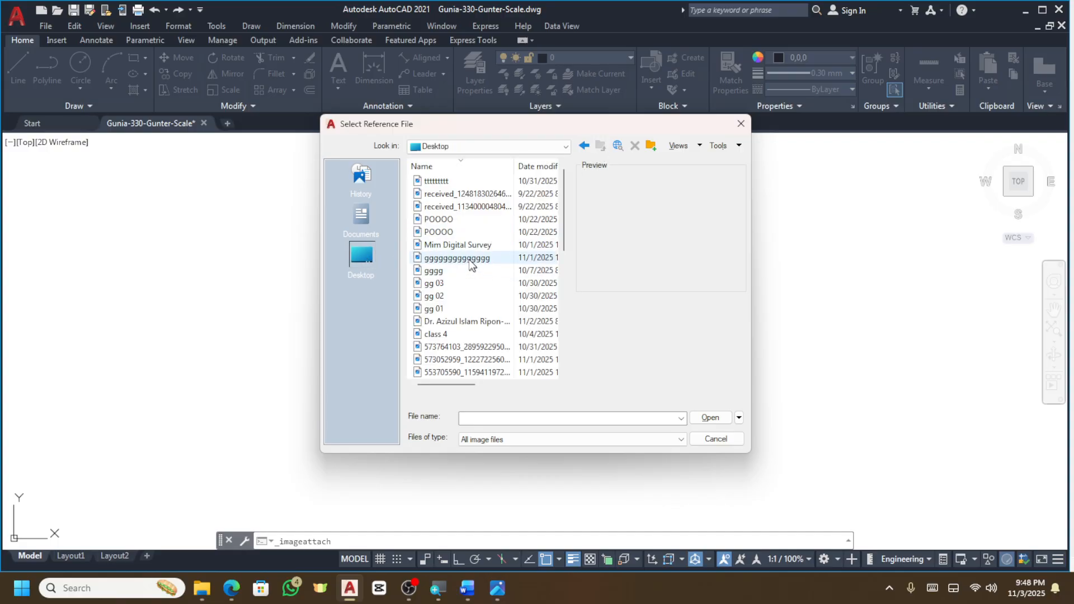
pyautogui.scroll(-1, 467, 259)
pyautogui.scroll(-1, 446, 306)
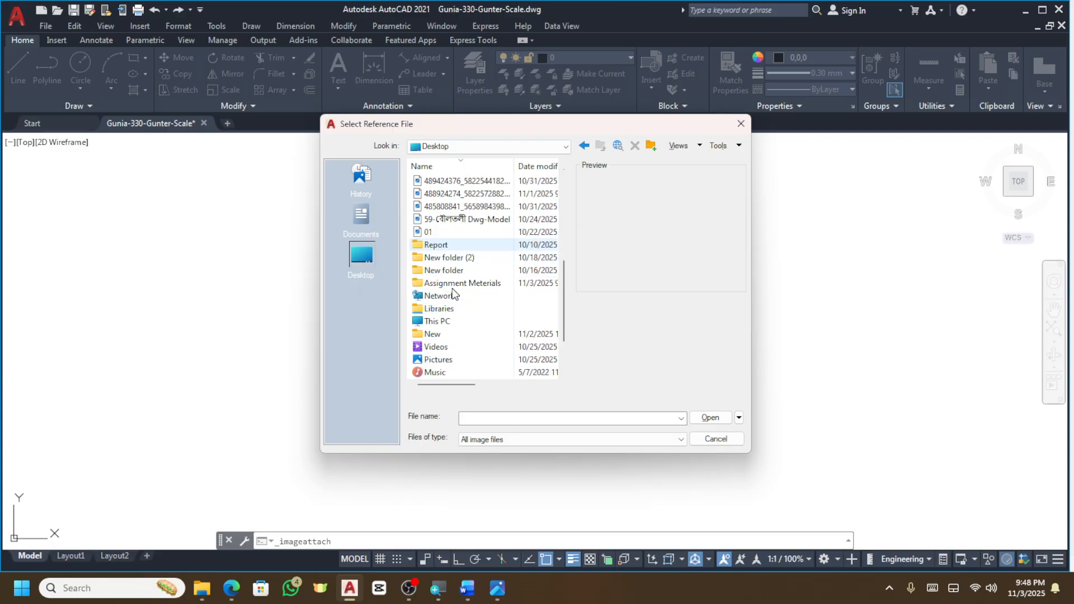
pyautogui.doubleClick(447, 283)
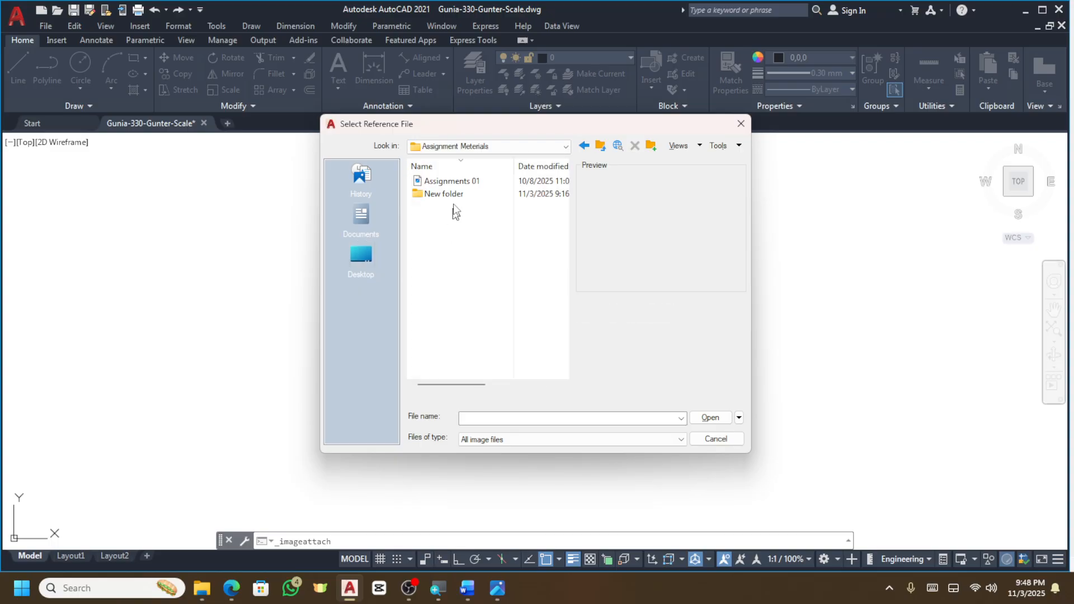
pyautogui.doubleClick(454, 193)
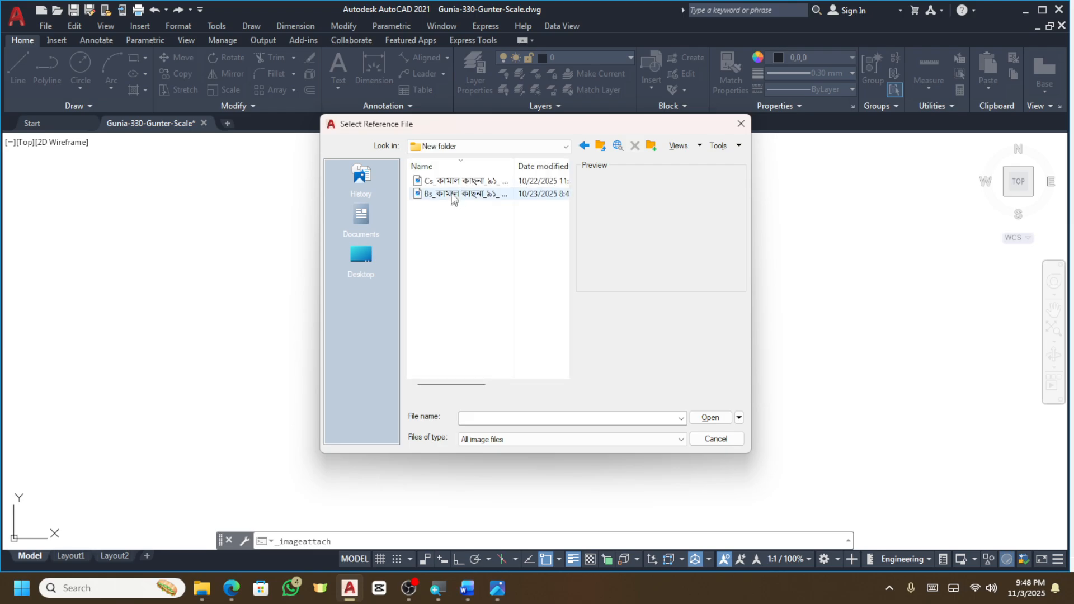
pyautogui.click(457, 182)
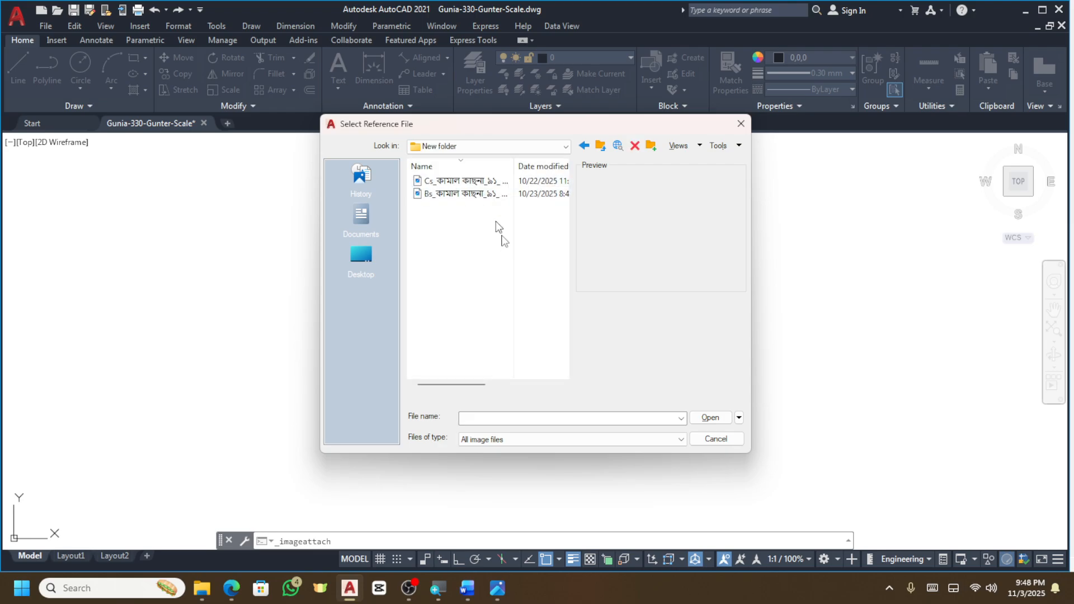
pyautogui.click(709, 417)
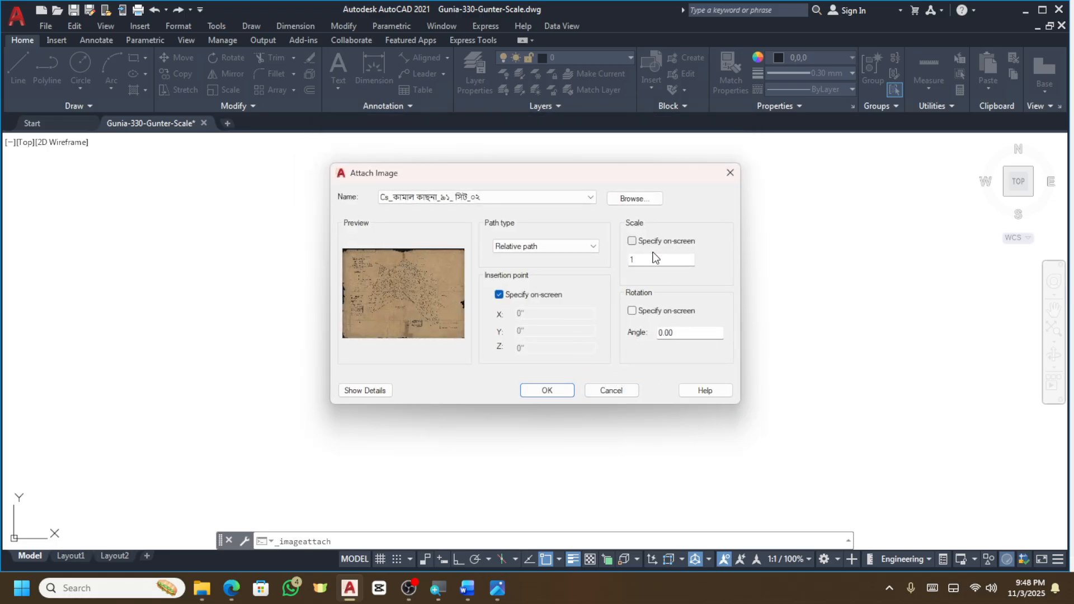
pyautogui.click(652, 259)
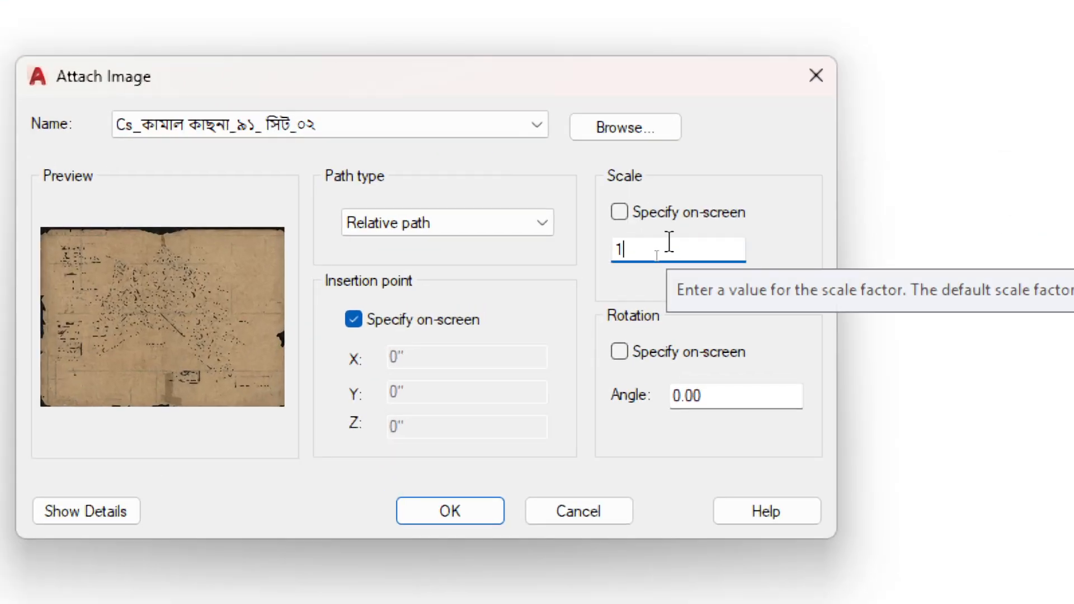
pyautogui.write('980')
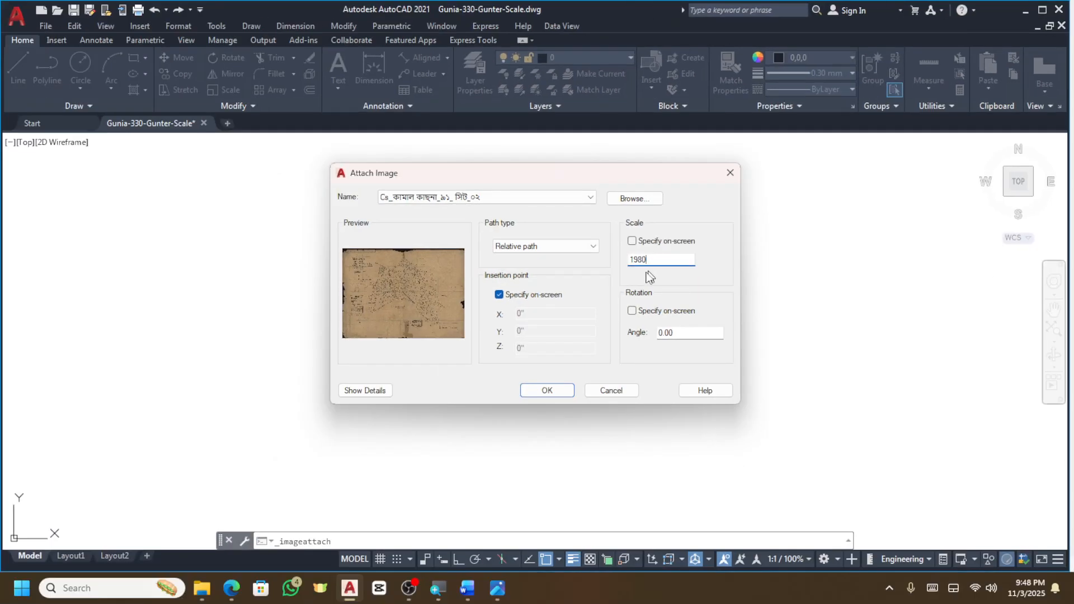
pyautogui.click(632, 240)
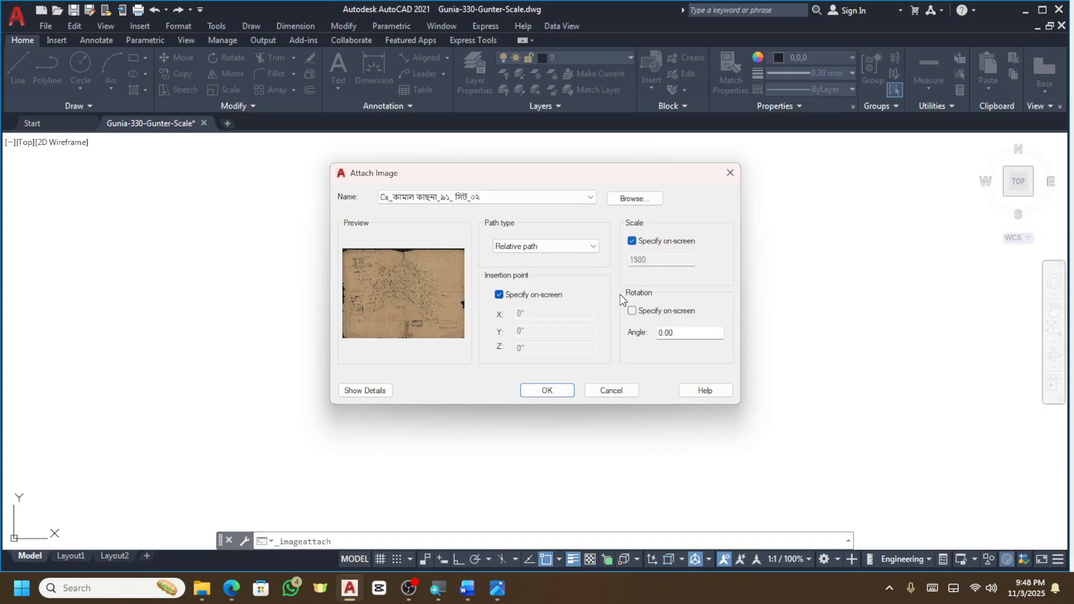
pyautogui.click(547, 391)
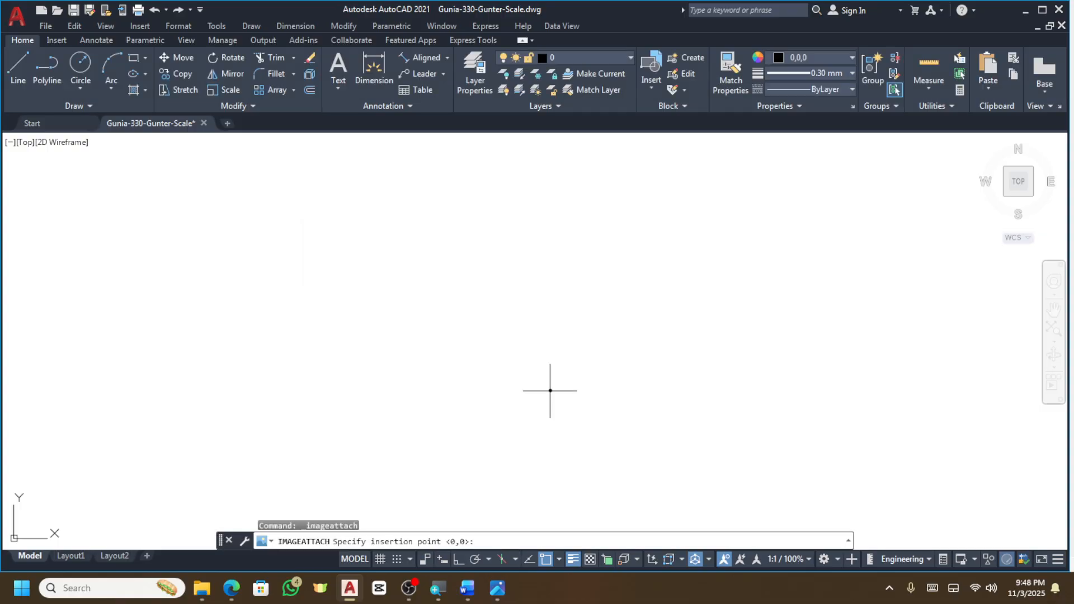
pyautogui.click(479, 329)
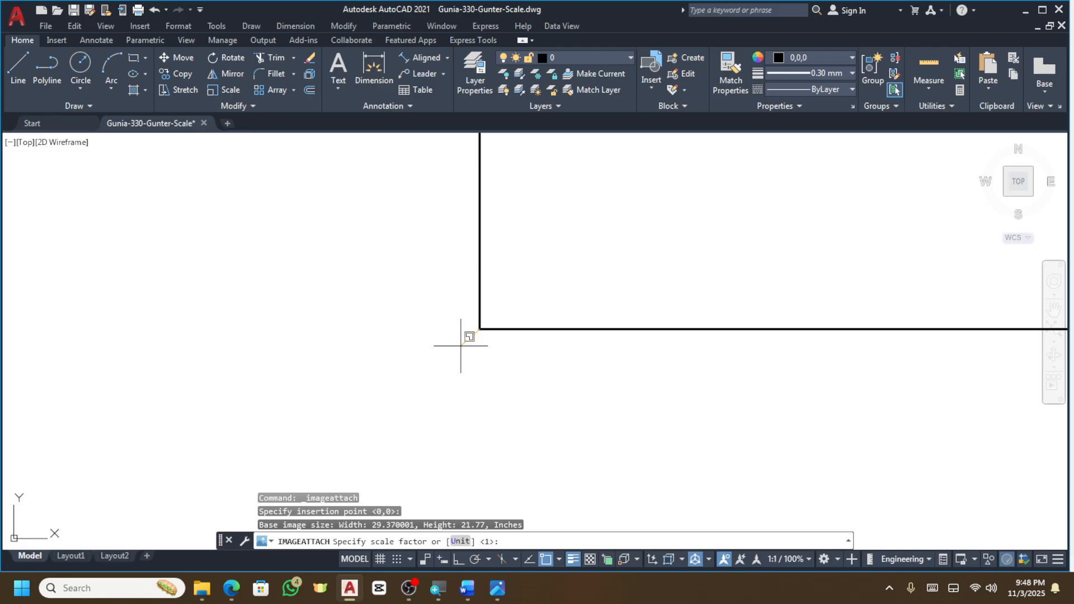
pyautogui.press('Escape')
pyautogui.press('Escape')
pyautogui.press('Escape')
pyautogui.press('Escape')
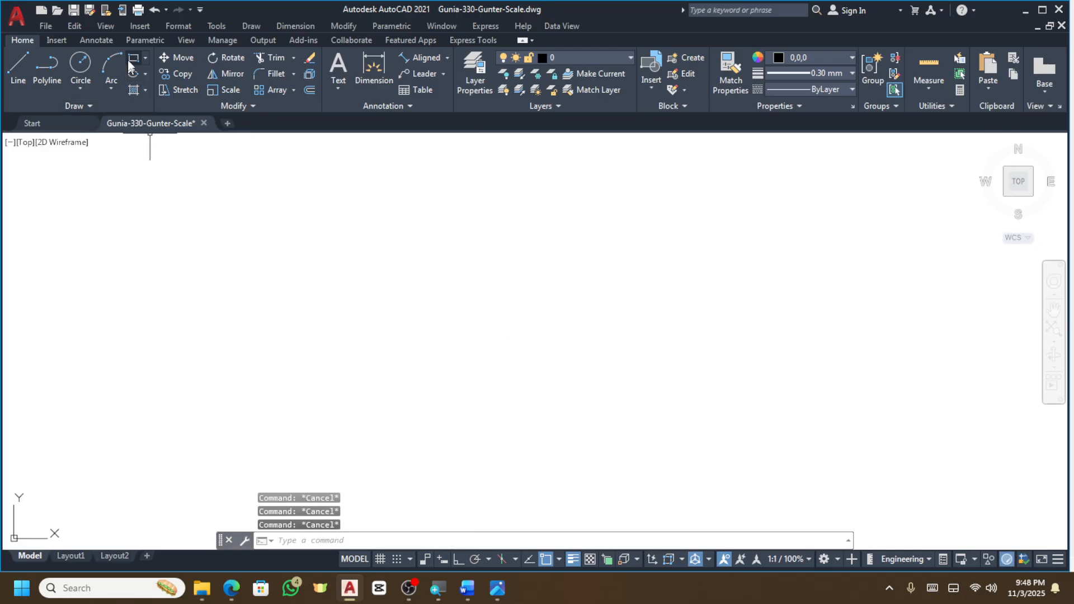
# Attach the Cs_কামাল কাছনা_৯১_ সিট_০২ map as a raster image with a fixed scale of 1980 and place it in empty drawing space.
pyautogui.click(139, 26)
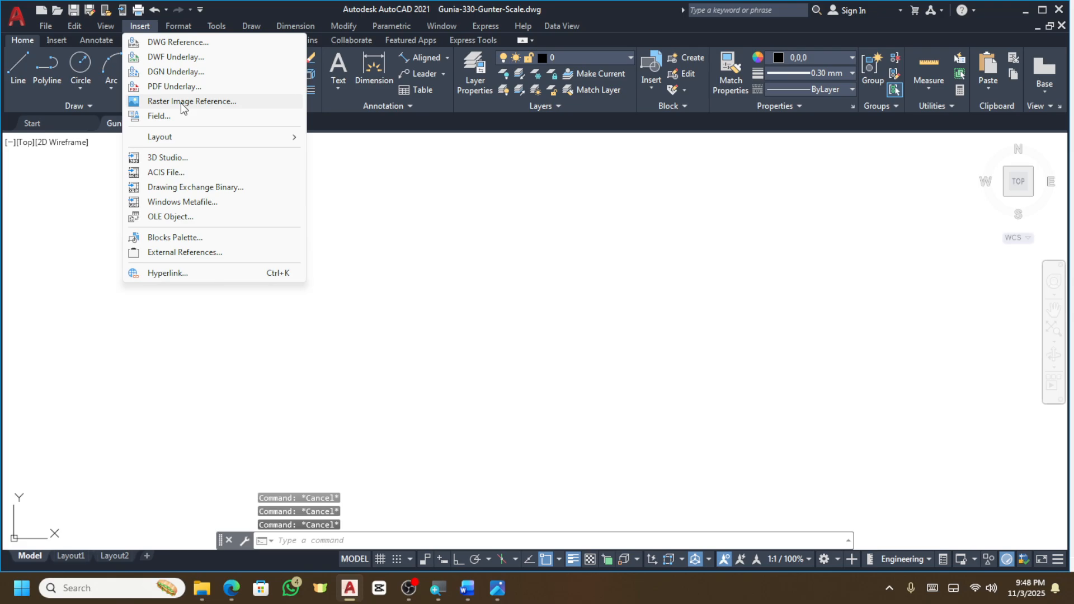
pyautogui.click(180, 102)
pyautogui.click(469, 181)
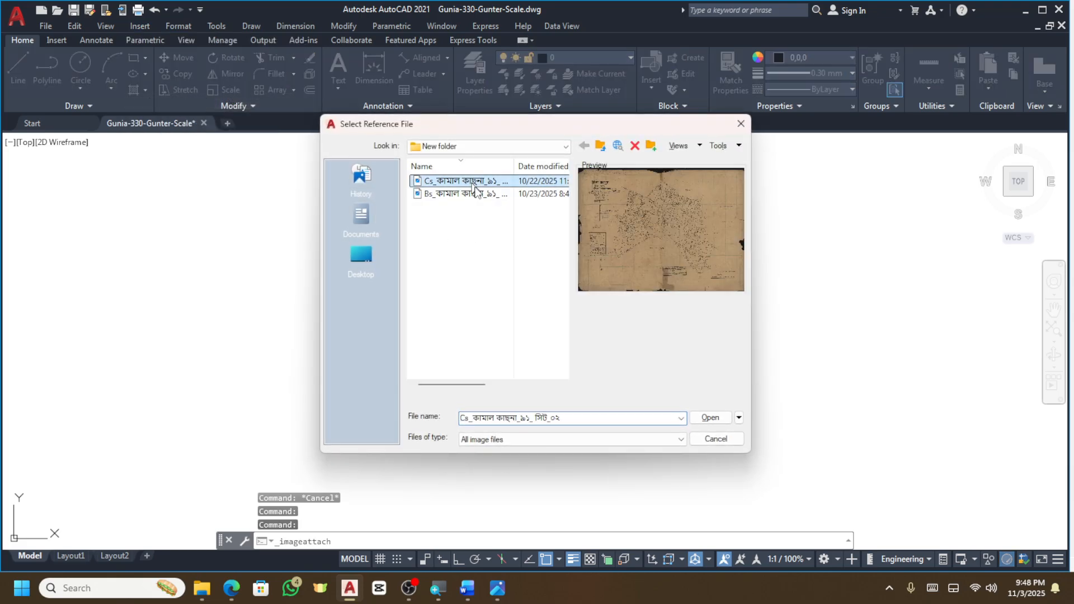
pyautogui.click(705, 417)
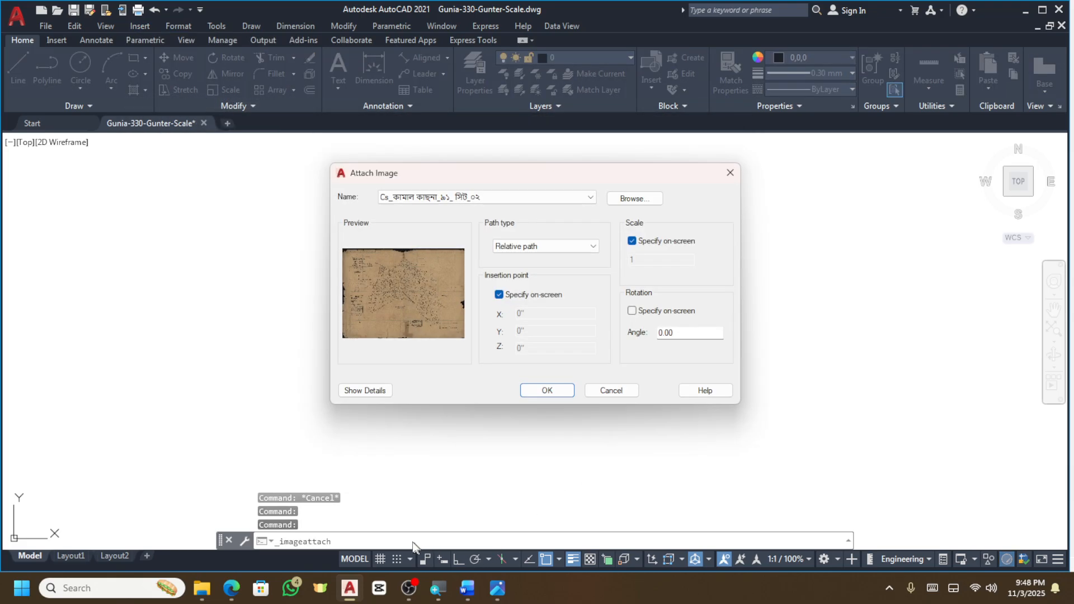
pyautogui.click(631, 240)
pyautogui.click(634, 260)
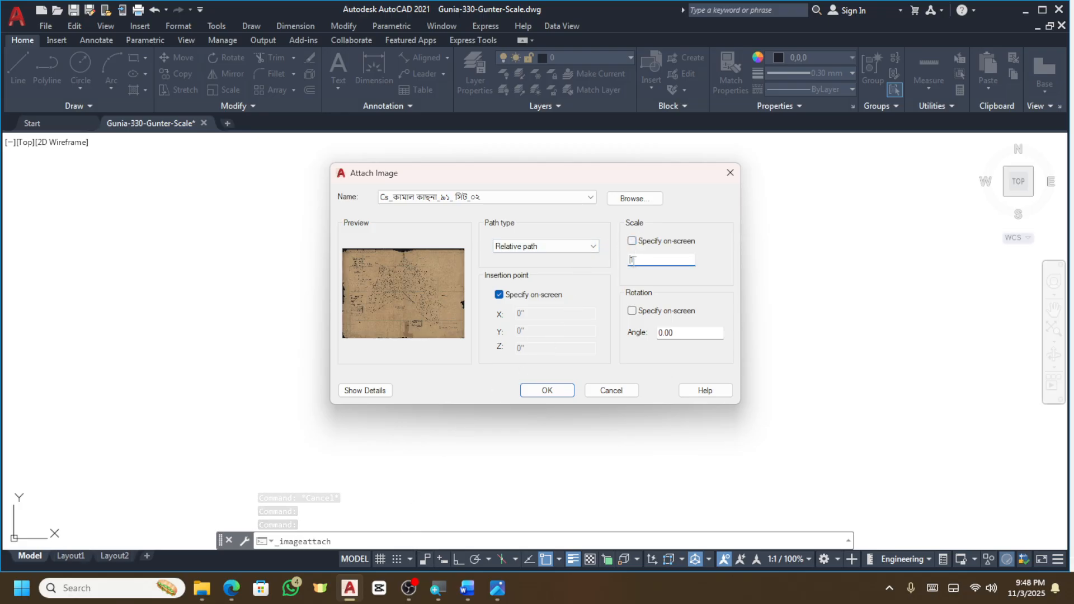
pyautogui.write('980')
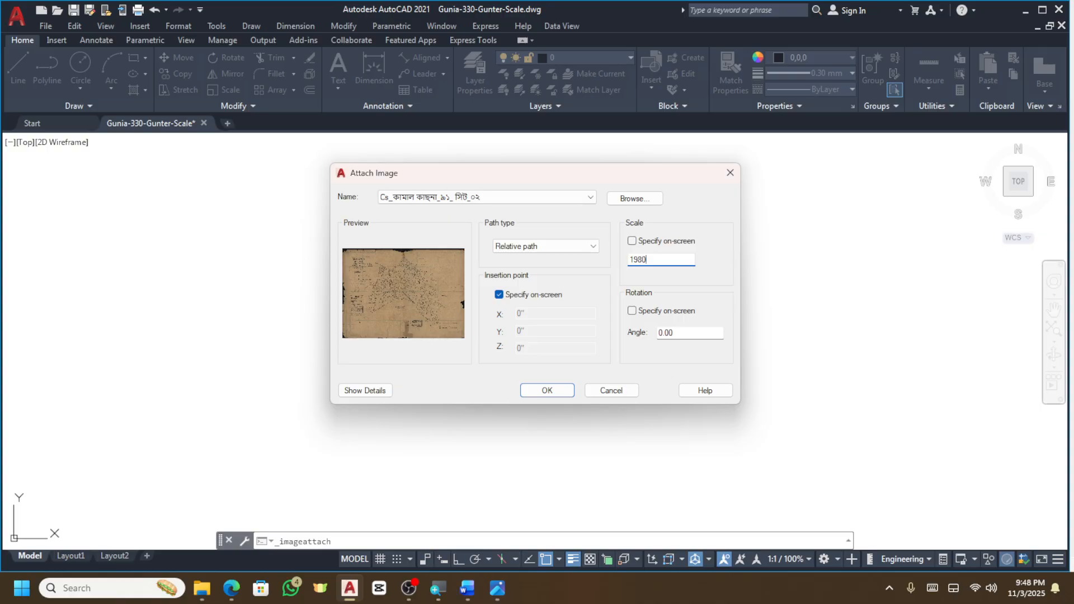
pyautogui.click(547, 390)
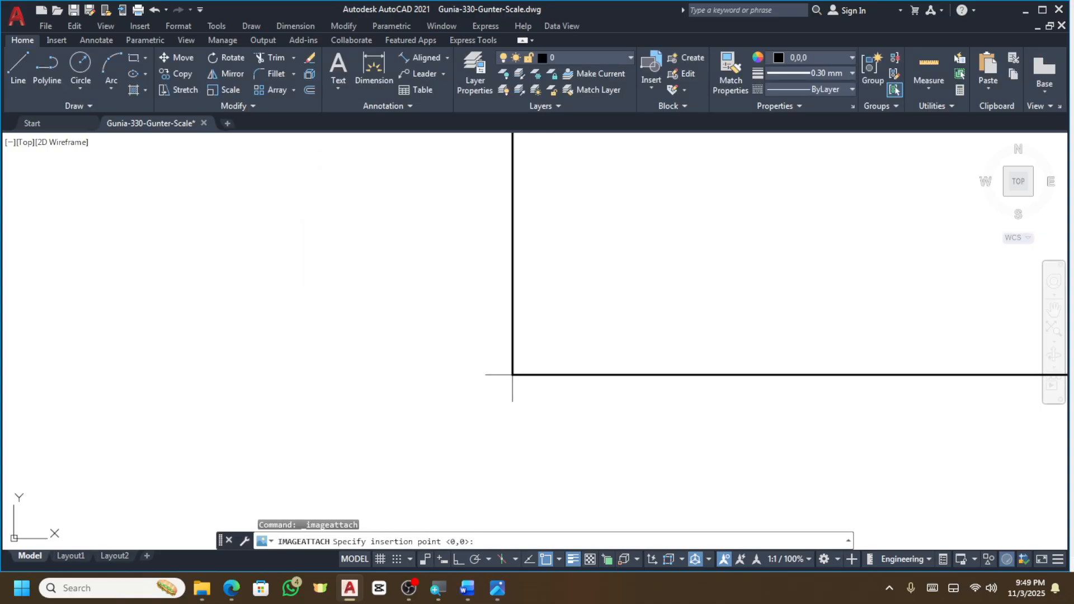
pyautogui.click(511, 375)
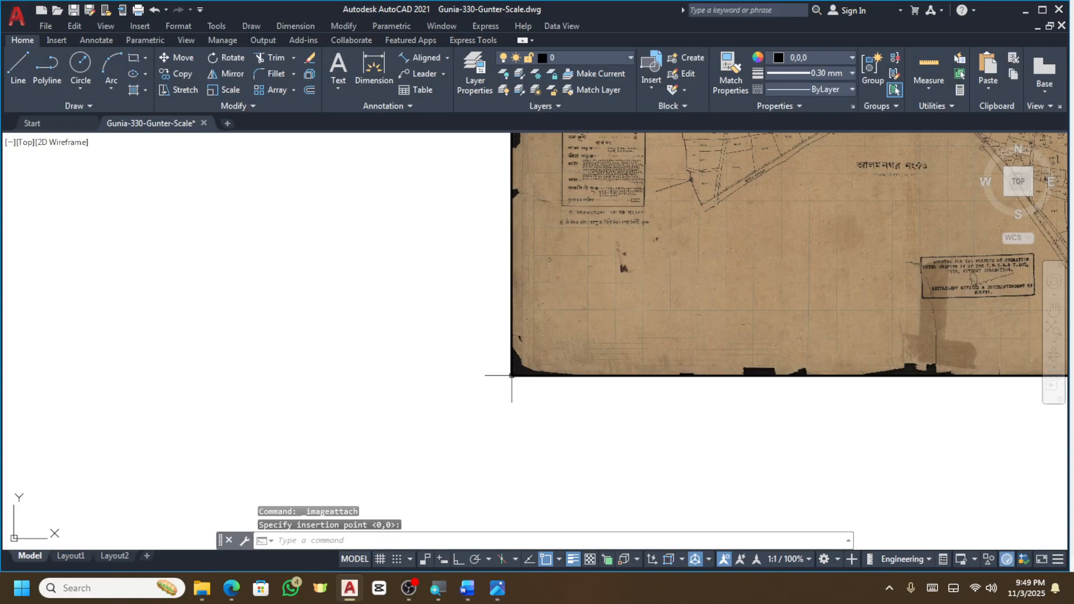
# Add an aligned dimension above the map's scale bar, spanning its full length from the 0 mark to the ৫ mark.
pyautogui.scroll(-5, 510, 380)
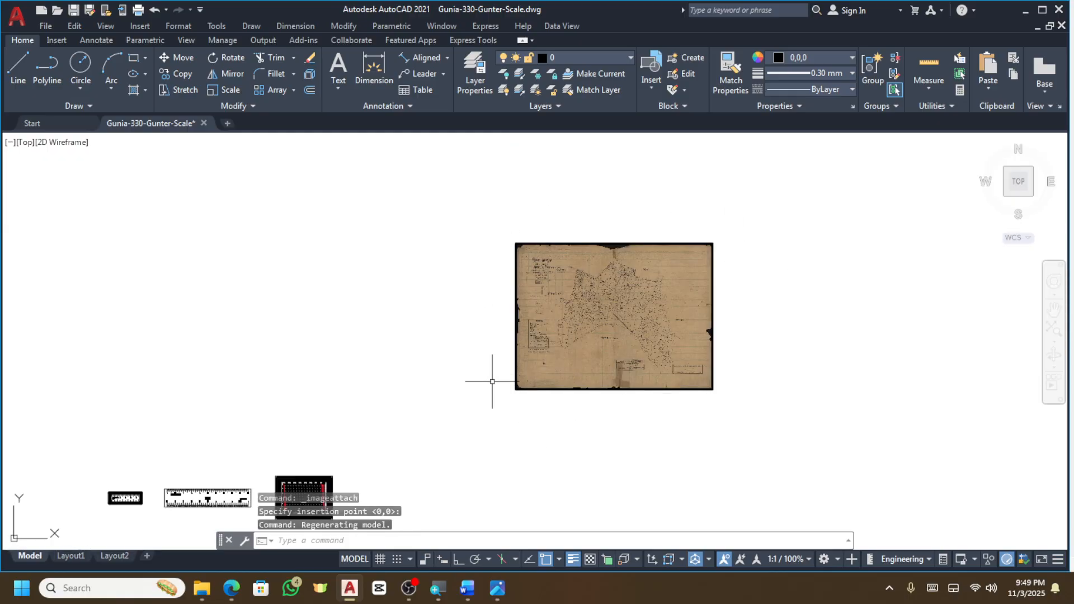
pyautogui.scroll(5, 548, 264)
pyautogui.scroll(8, 548, 264)
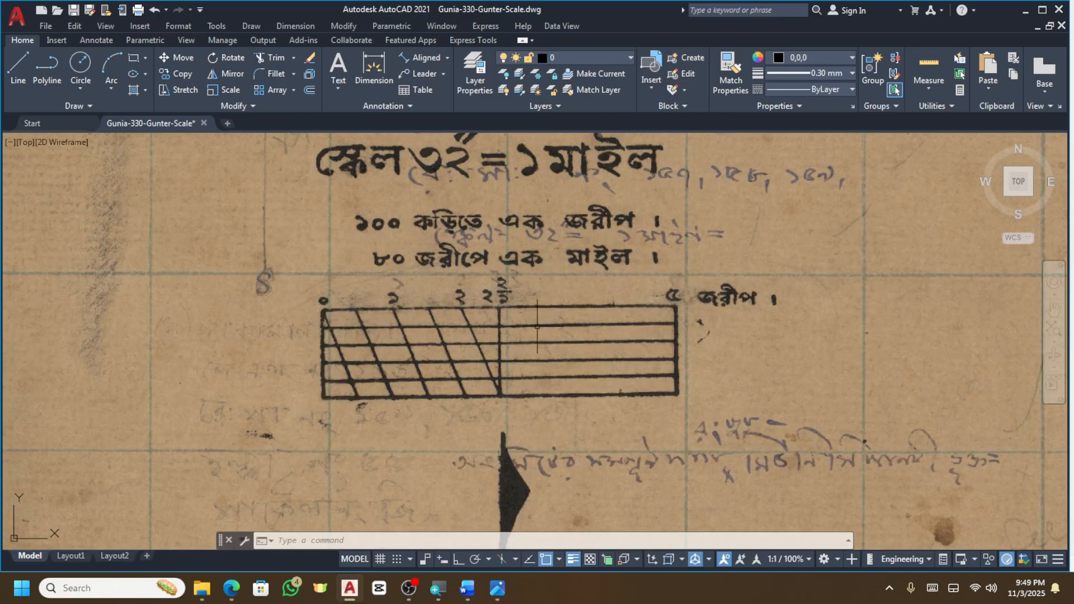
pyautogui.scroll(-2, 433, 275)
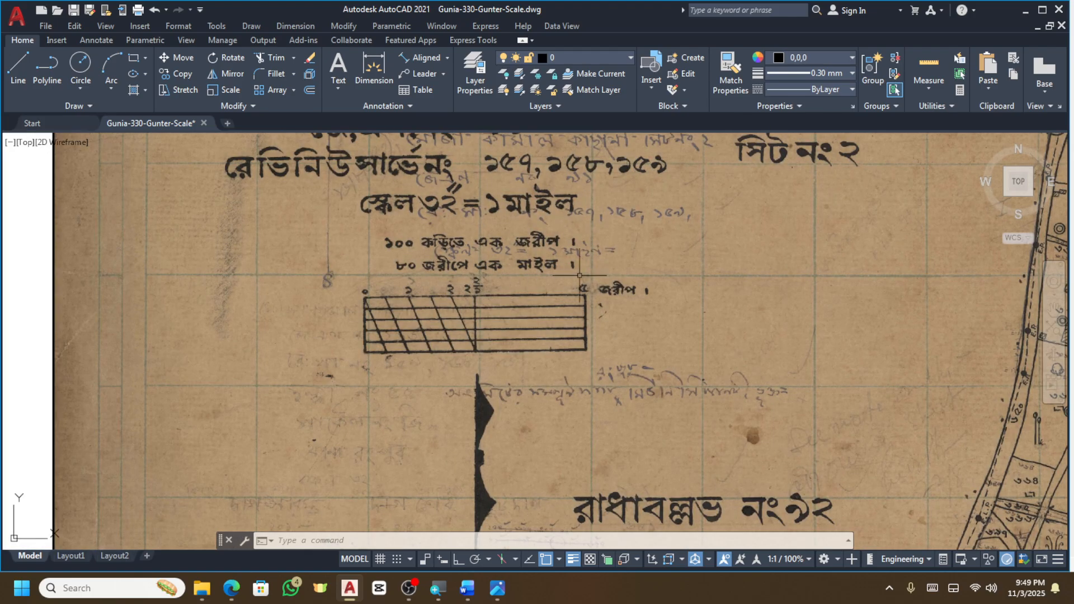
pyautogui.scroll(2, 409, 307)
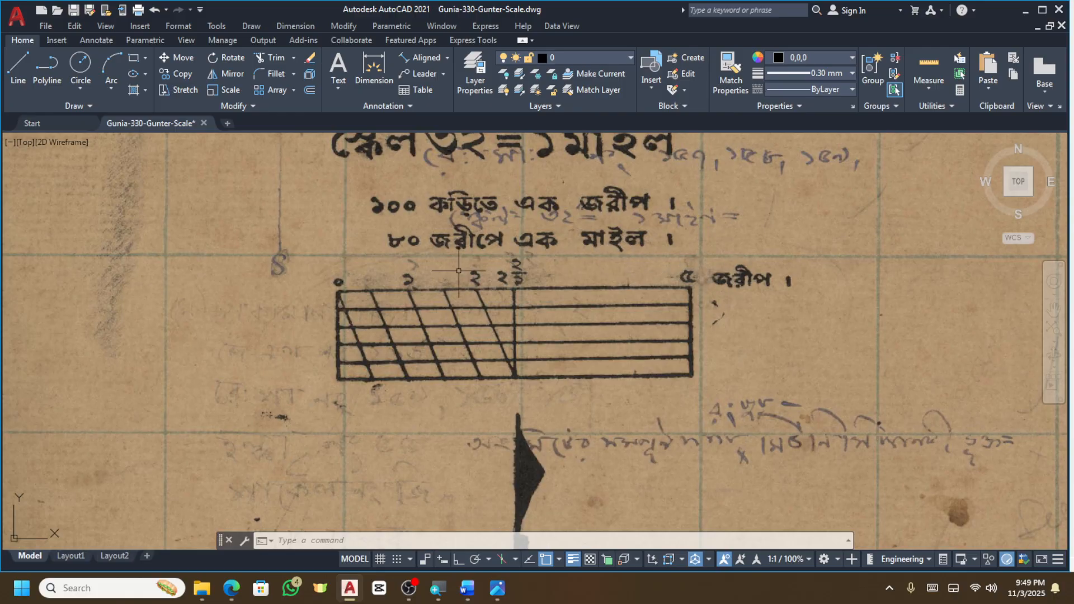
pyautogui.click(426, 59)
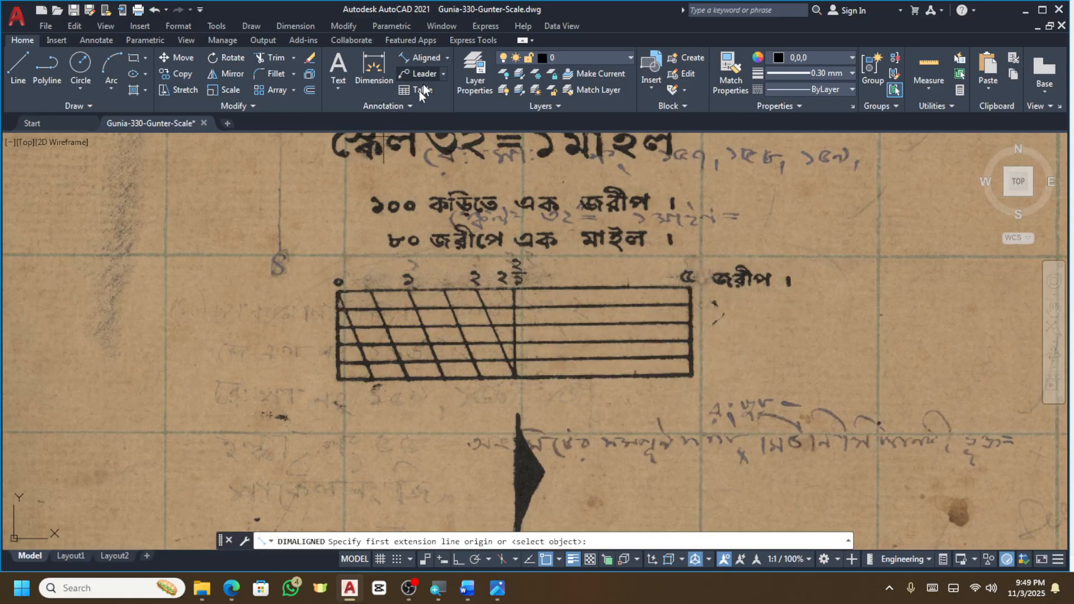
pyautogui.click(338, 291)
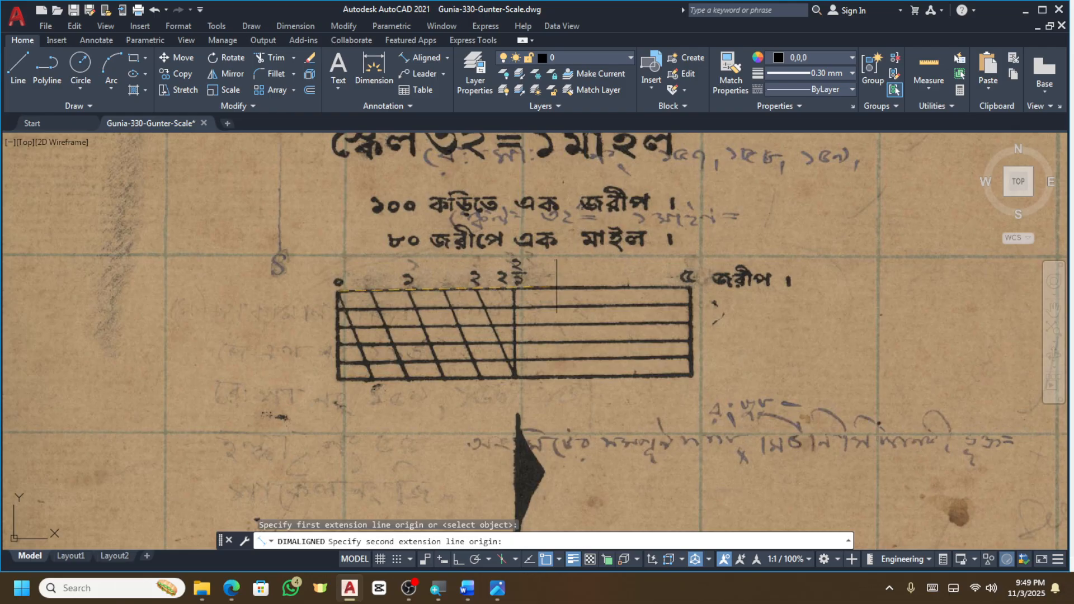
pyautogui.click(690, 287)
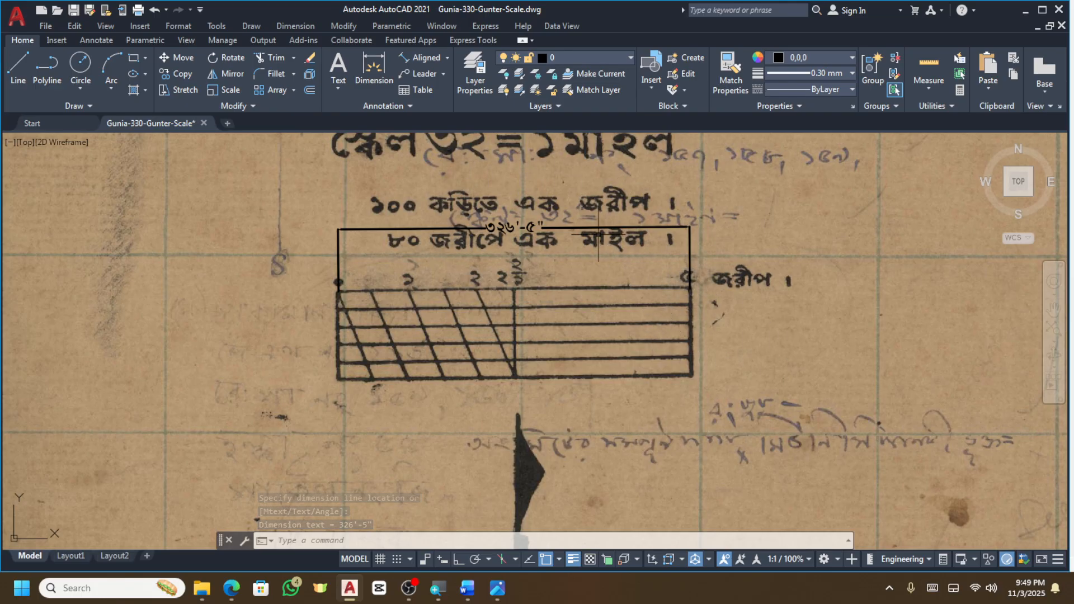
# Change the scale bar dimension's color to Red and check its value up close.
pyautogui.click(516, 226)
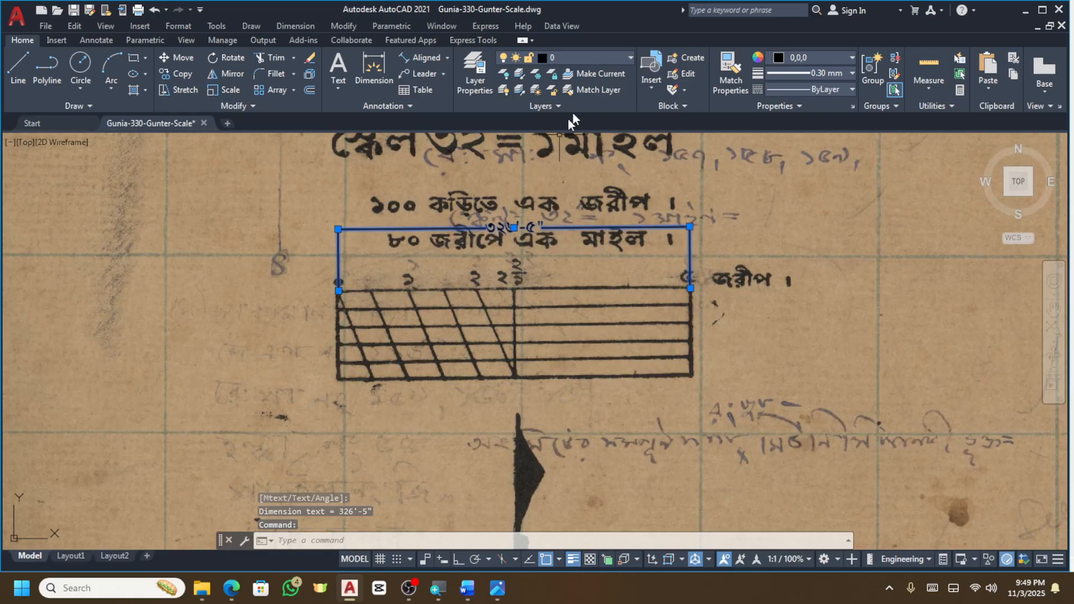
pyautogui.click(788, 59)
pyautogui.click(775, 194)
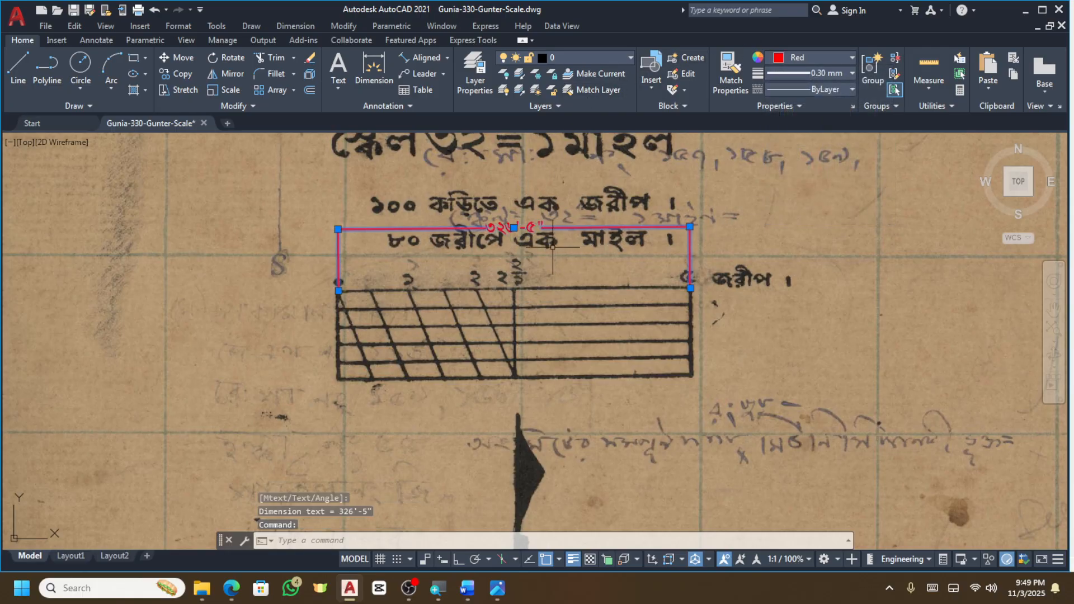
pyautogui.press('Escape')
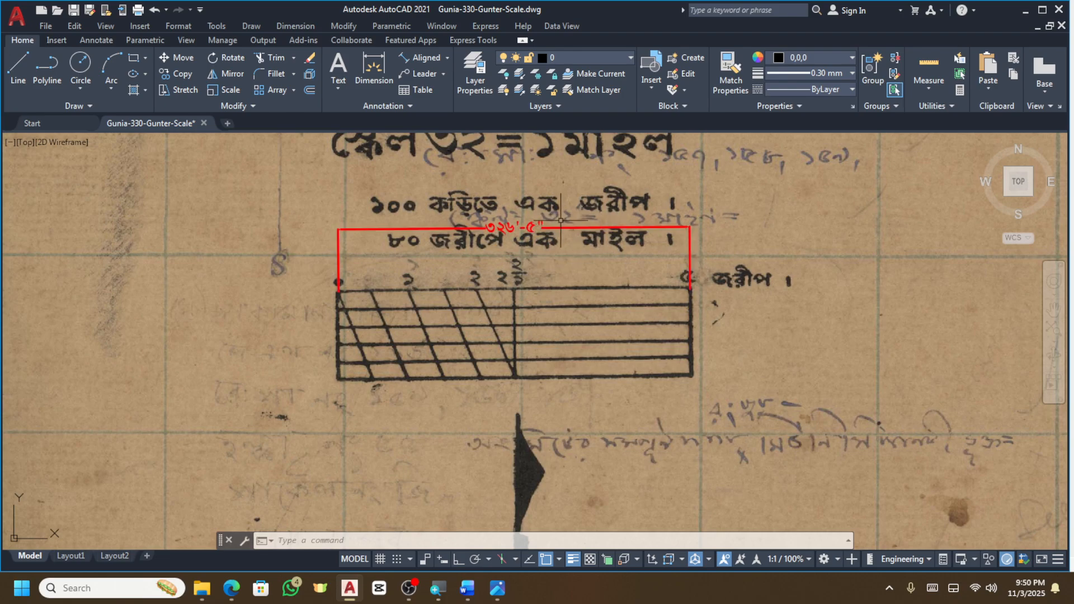
pyautogui.scroll(4, 561, 220)
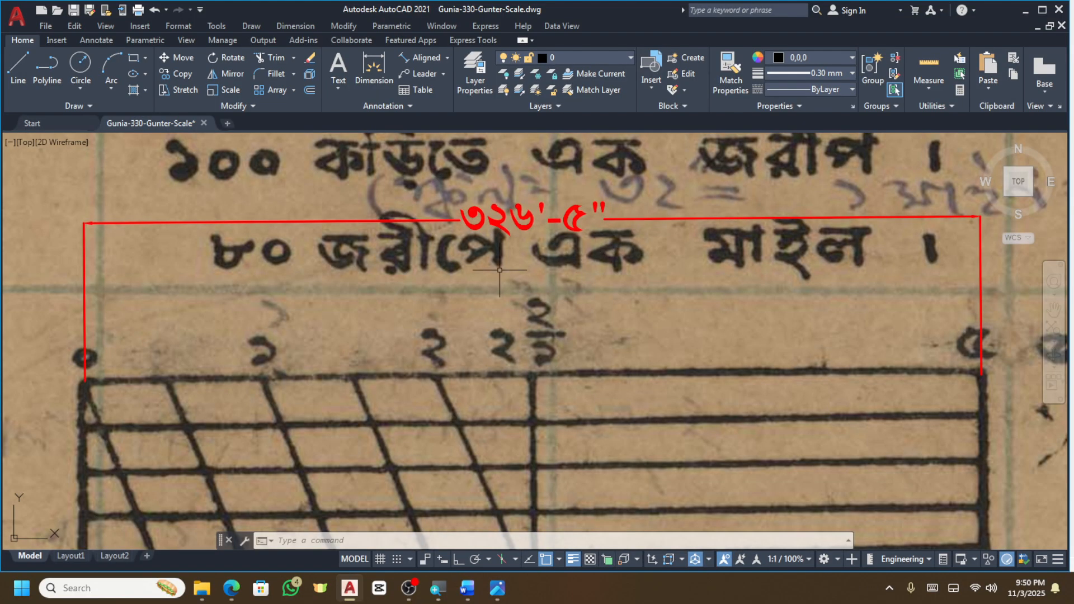
# Delete the attached map image together with its red scale bar dimension from the drawing.
pyautogui.scroll(-6, 511, 210)
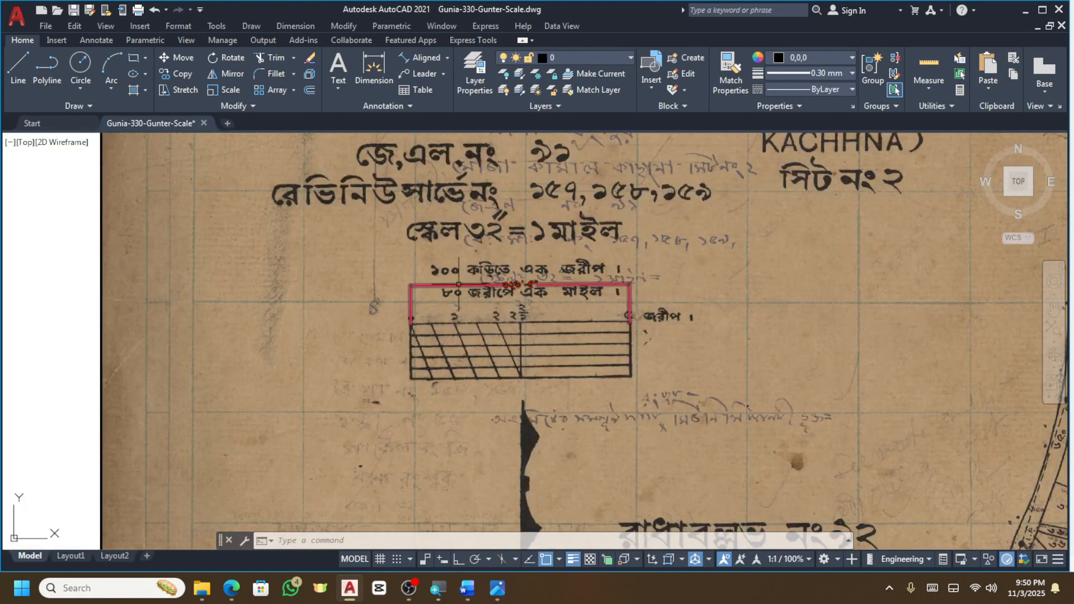
pyautogui.scroll(-6, 462, 265)
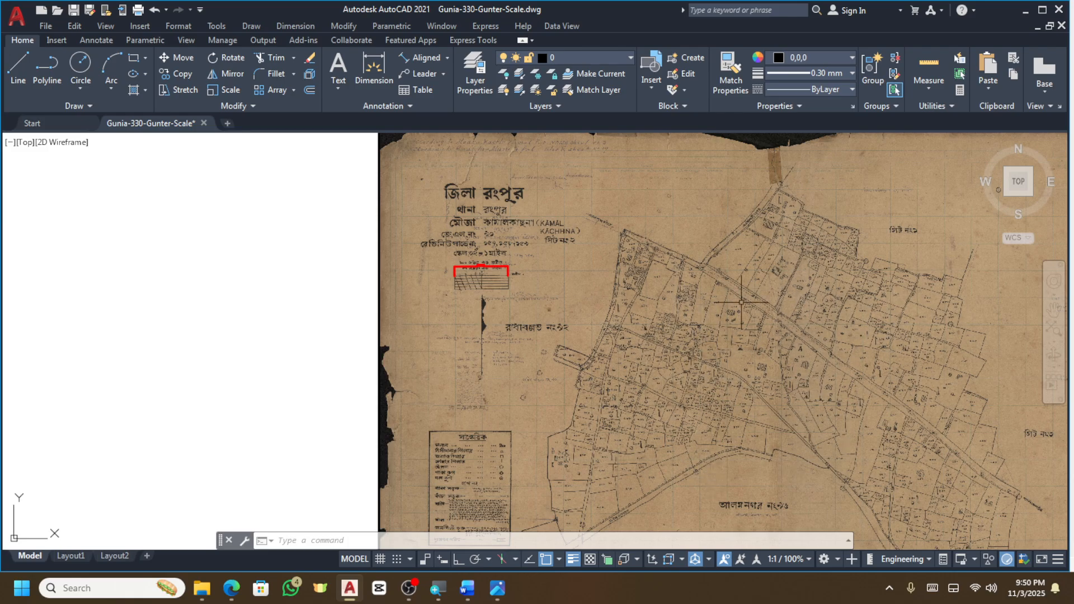
pyautogui.scroll(-5, 541, 269)
pyautogui.click(825, 196)
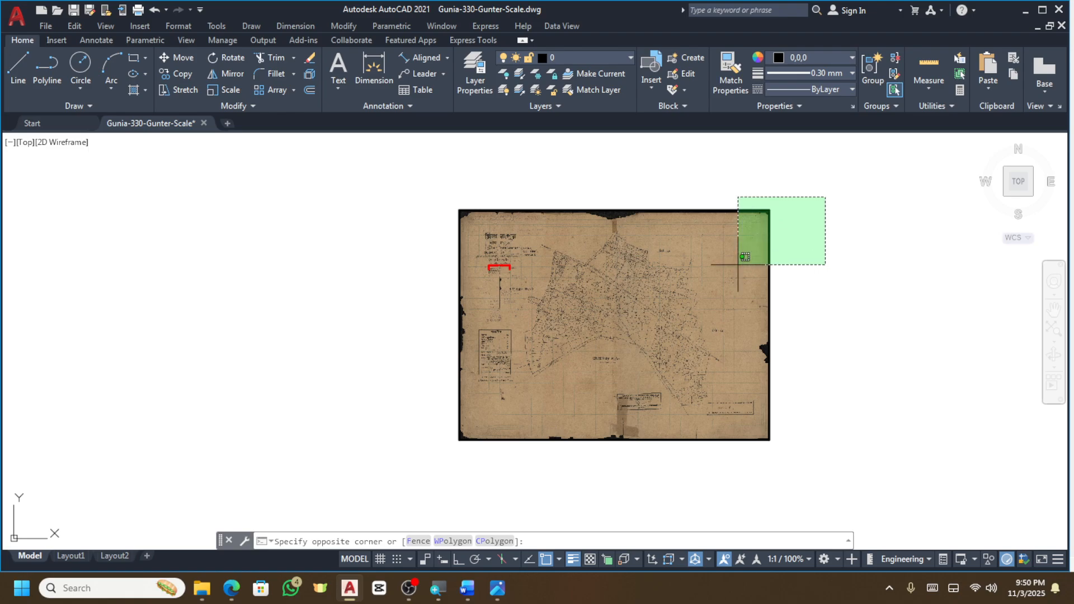
pyautogui.click(458, 461)
pyautogui.press('Delete')
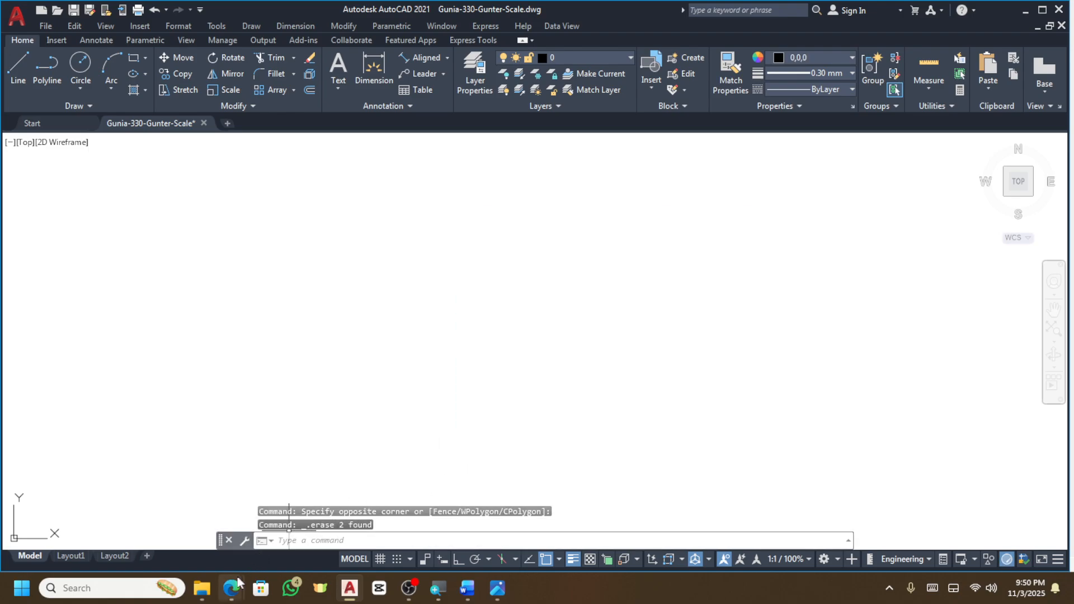
# Open the Bs_কামাল কাছনা_৯১_ সিট_০৪ map from New folder in Photos, examine its scale note up close and close the image.
pyautogui.moveTo(203, 591)
pyautogui.click(259, 513)
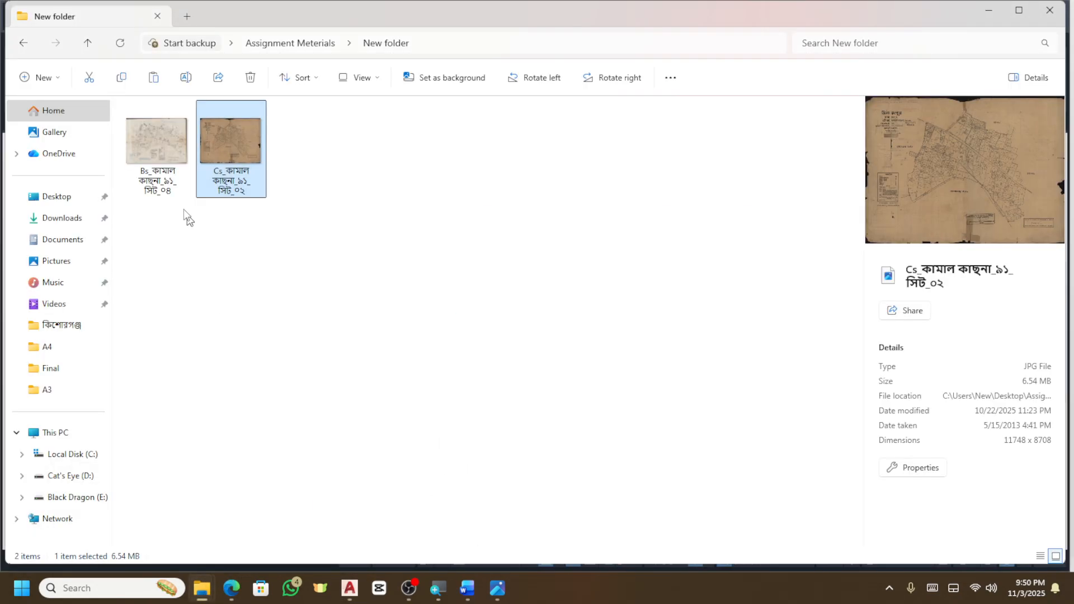
pyautogui.click(149, 161)
pyautogui.doubleClick(149, 161)
pyautogui.scroll(3, 593, 408)
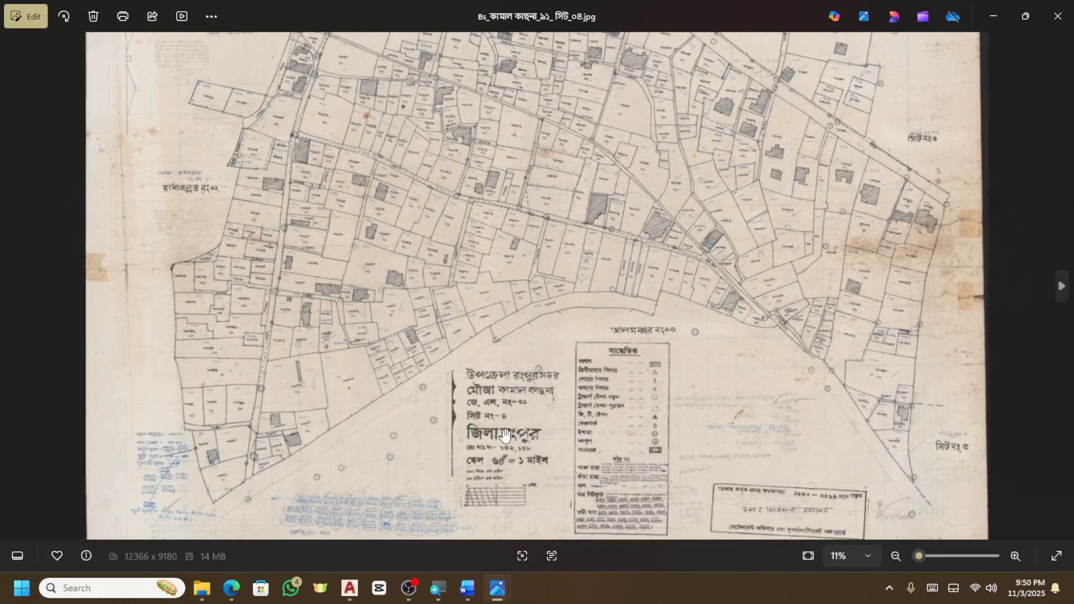
pyautogui.scroll(5, 517, 440)
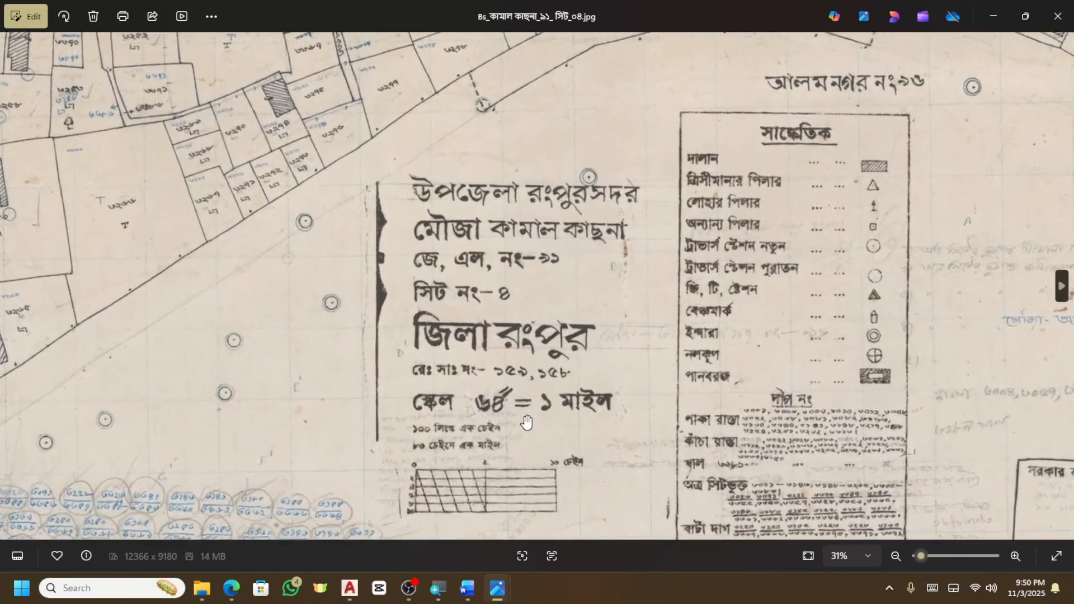
pyautogui.scroll(-4, 605, 410)
pyautogui.click(1057, 15)
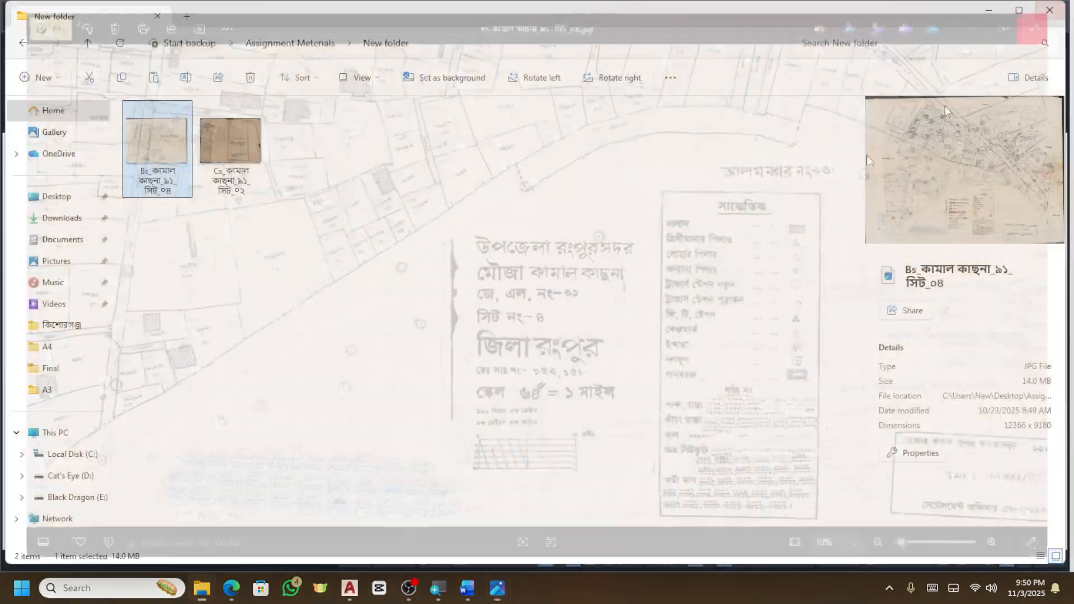
pyautogui.click(349, 588)
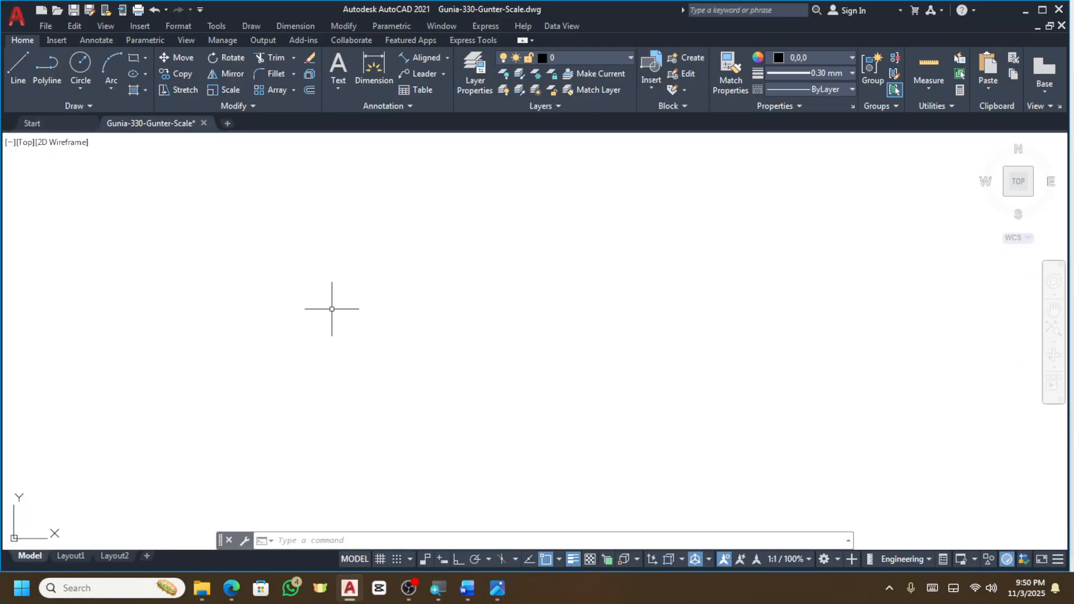
pyautogui.click(107, 27)
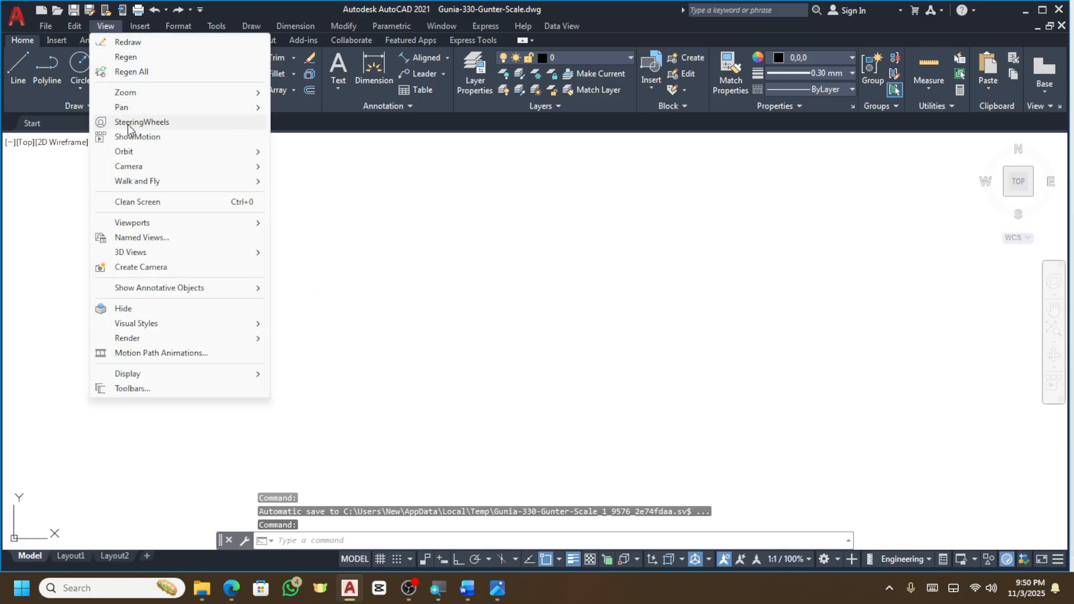
pyautogui.click(408, 210)
pyautogui.click(509, 320)
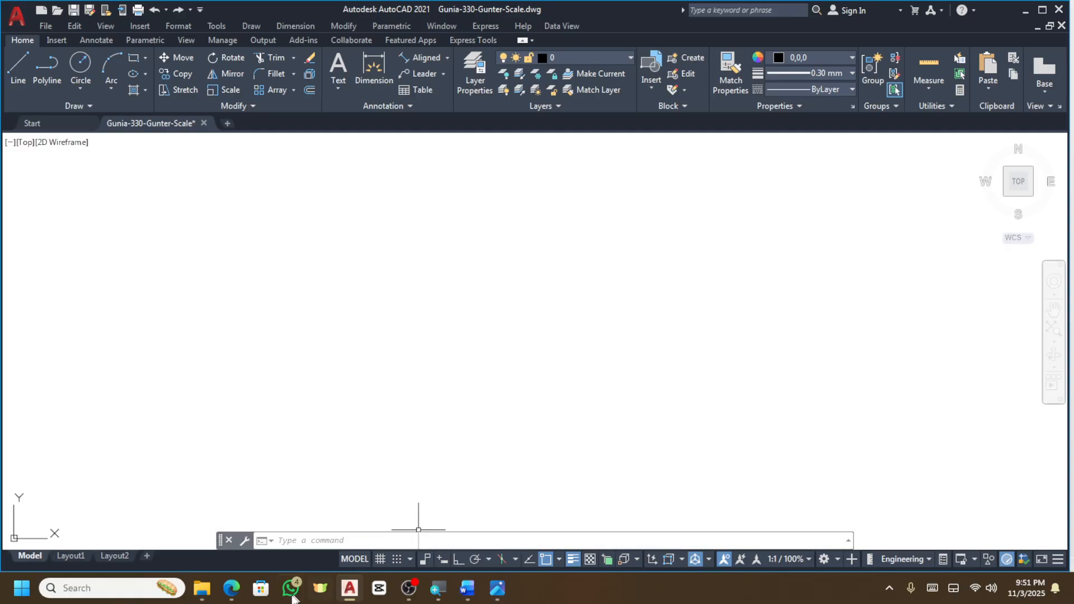
# Switch to Word and add the line "64’’= 1 mile" below the 32-inch calculation.
pyautogui.click(466, 589)
pyautogui.scroll(-2, 593, 416)
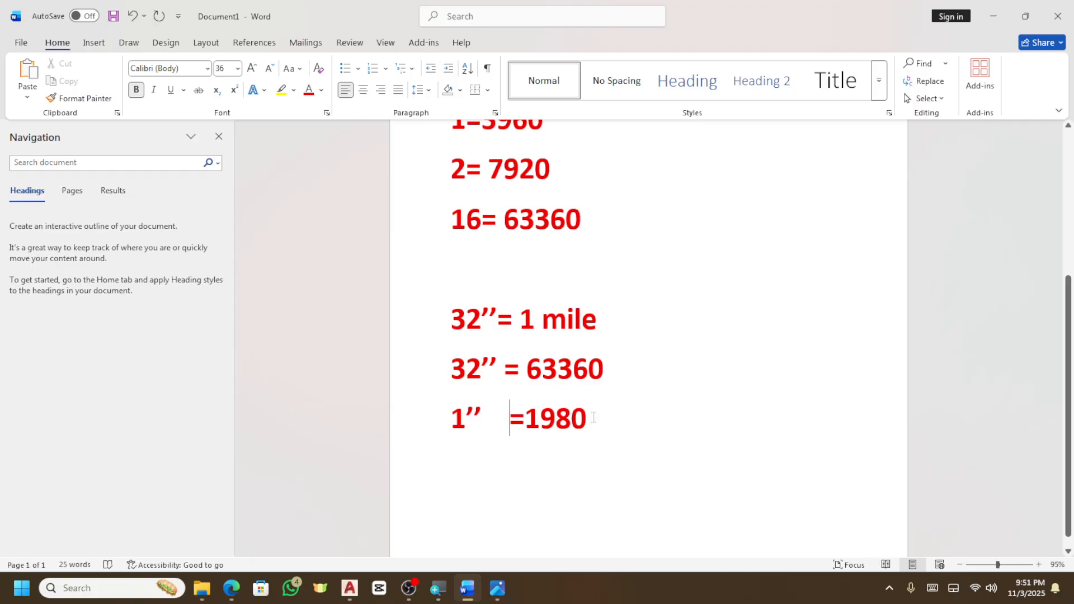
pyautogui.press('Return')
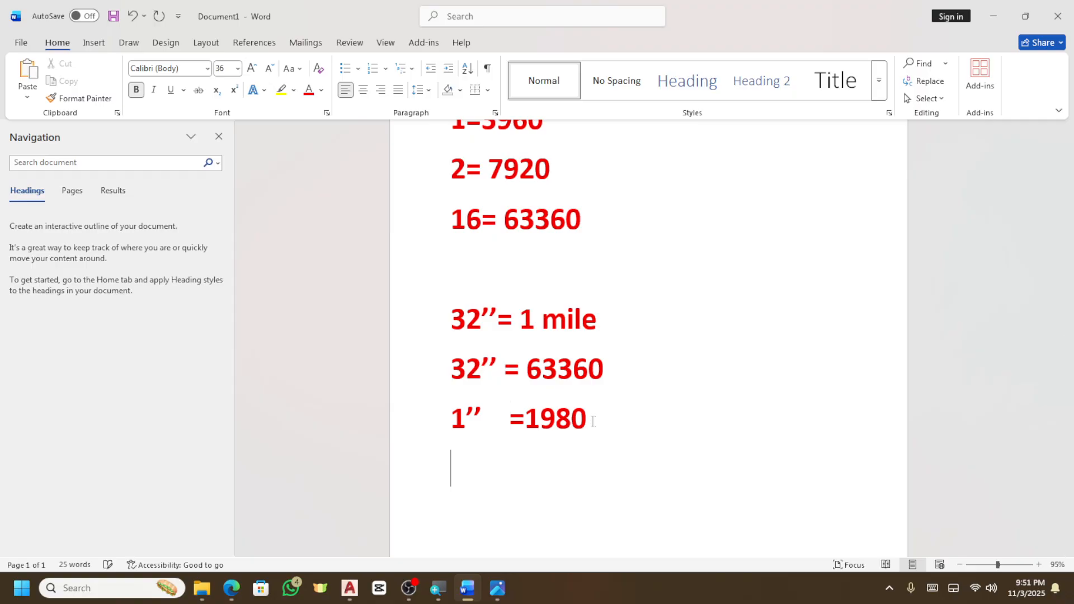
pyautogui.press('Return')
pyautogui.write("64'';=")
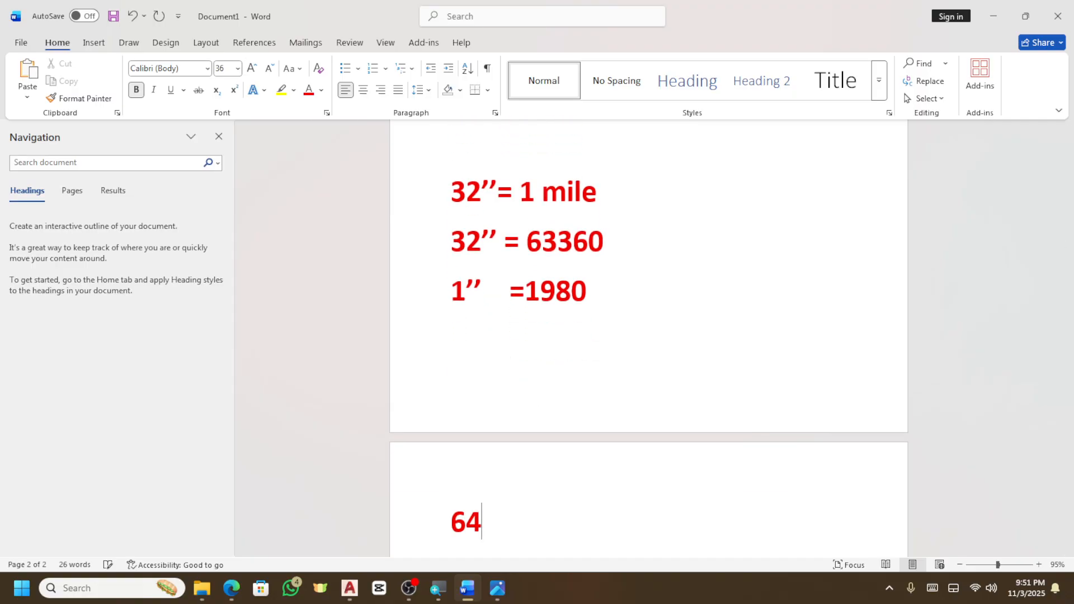
pyautogui.press('BackSpace')
pyautogui.press('BackSpace')
pyautogui.write('= 1 mi')
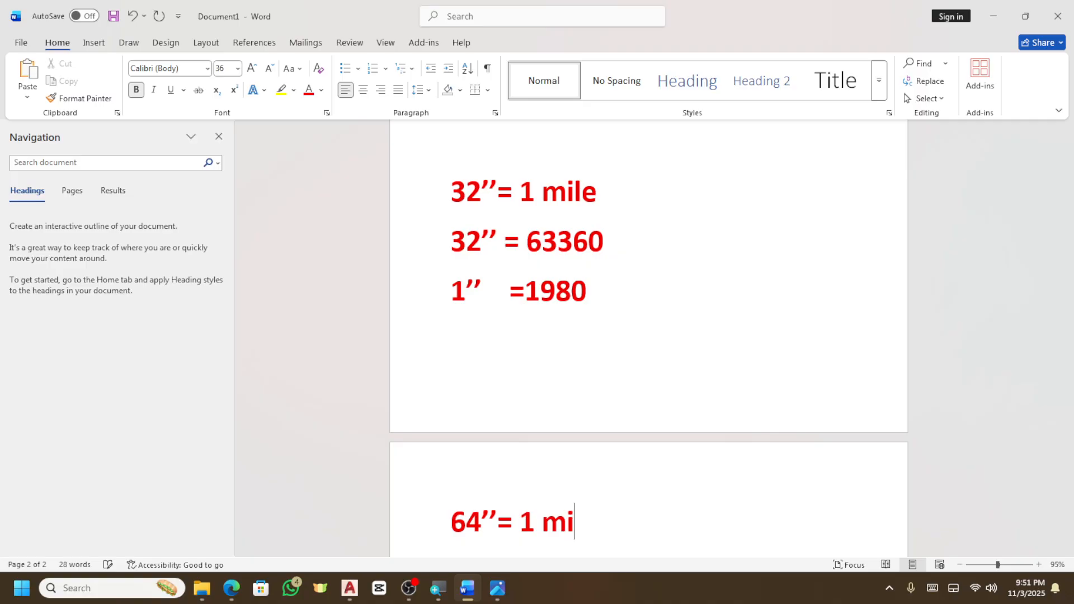
pyautogui.press('BackSpace')
pyautogui.write('ile')
pyautogui.press('Return')
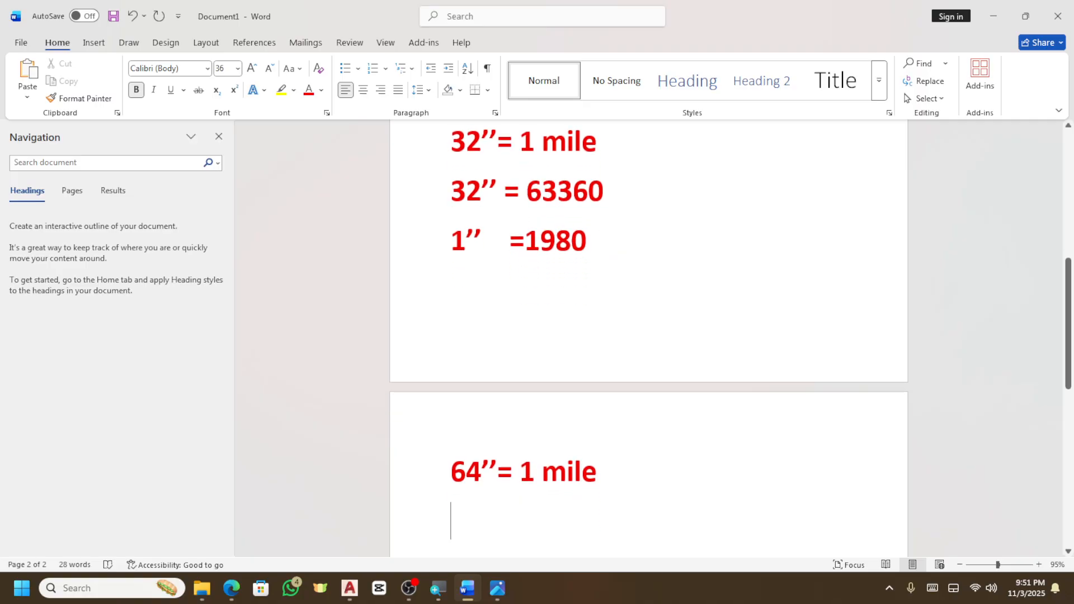
# Write "64’’= 63360’’" on the line below "64’’= 1 mile" and open Calculator.
pyautogui.write("64''= ")
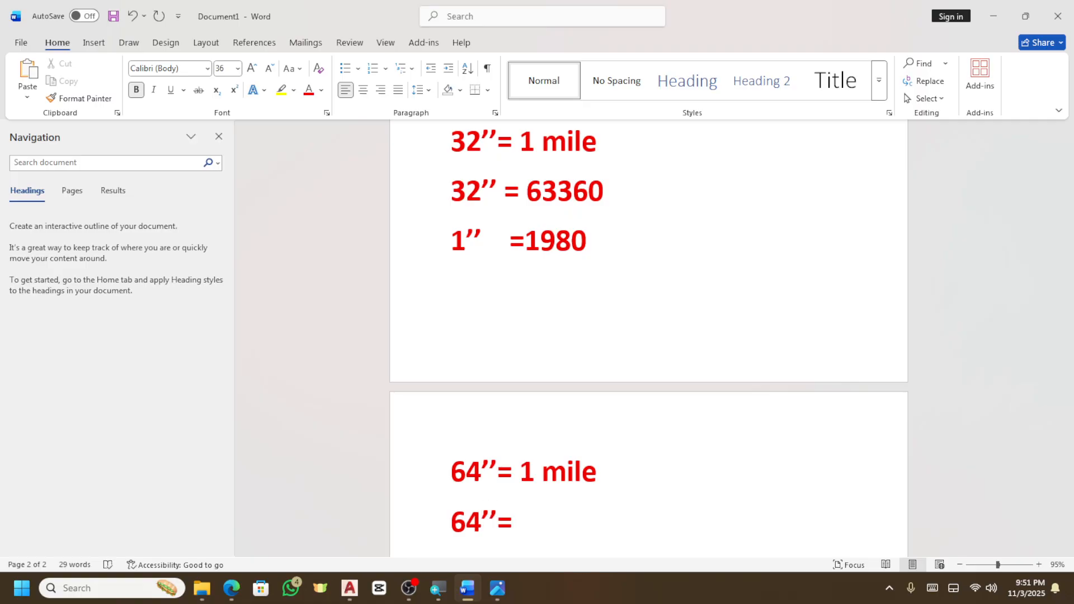
pyautogui.write('63360')
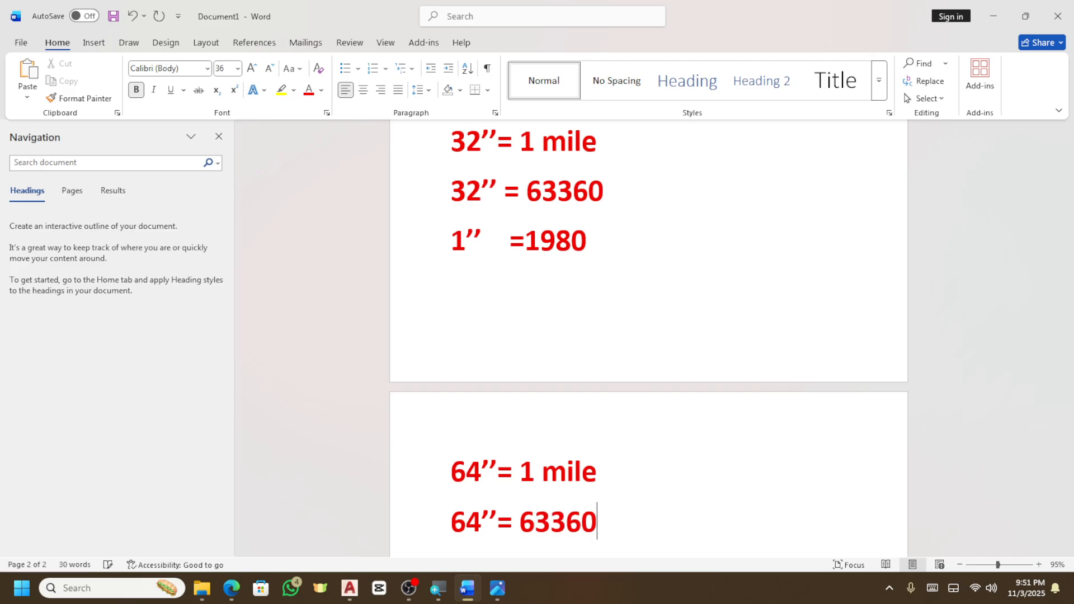
pyautogui.write("''")
pyautogui.scroll(-2, 608, 420)
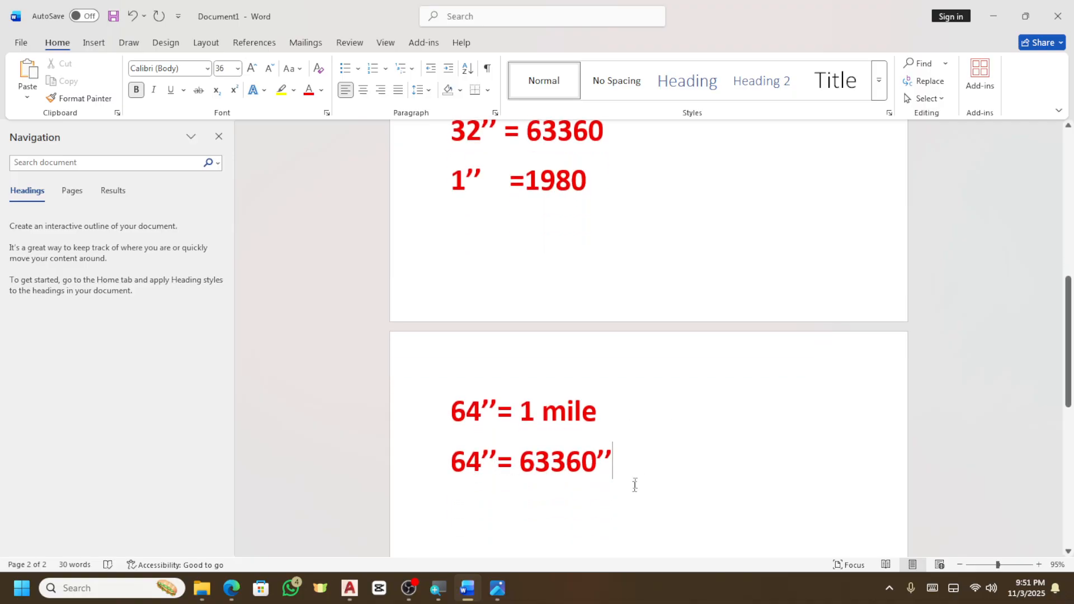
pyautogui.click(22, 587)
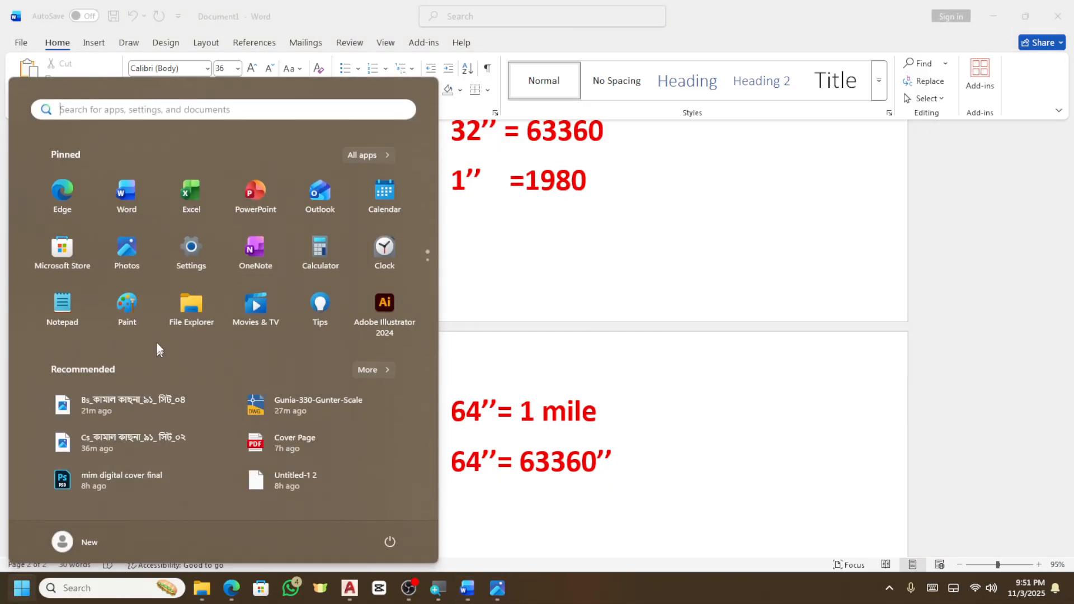
pyautogui.click(320, 247)
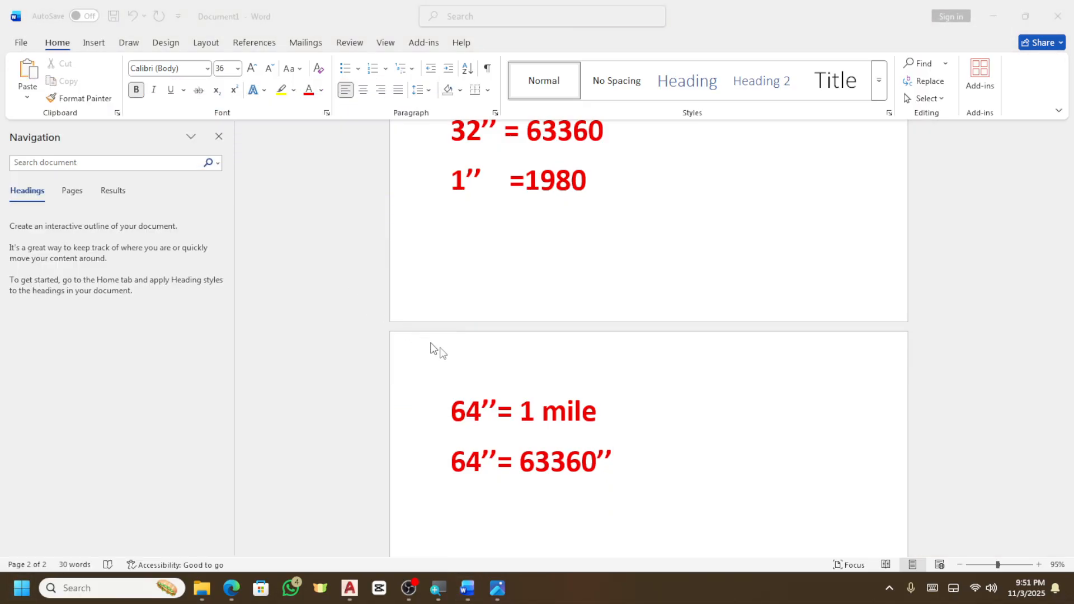
# Divide 63360 by 61 in the calculator.
pyautogui.click(780, 448)
pyautogui.click(780, 482)
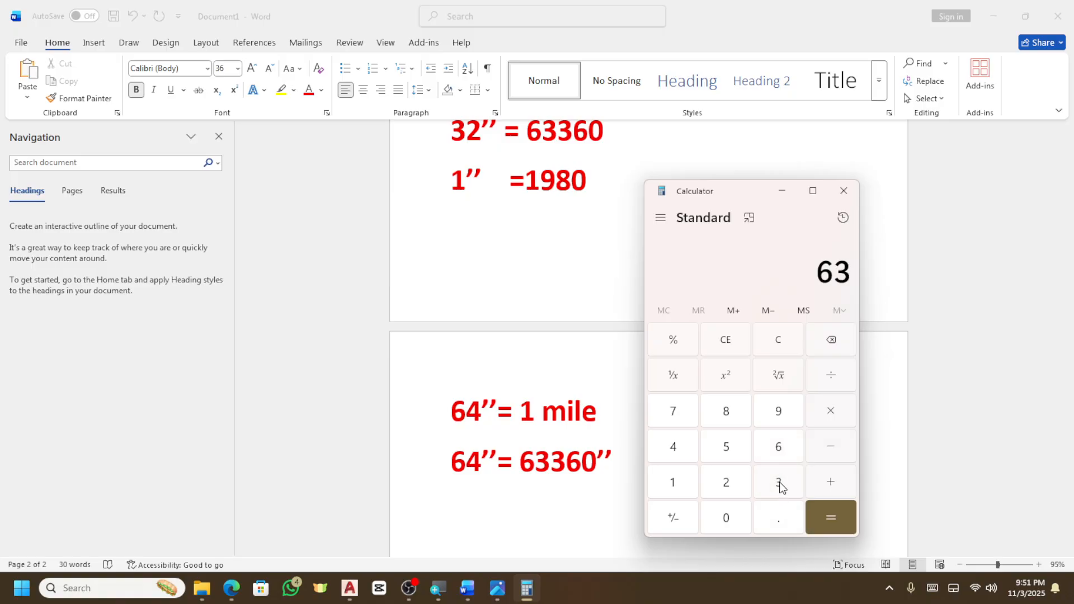
pyautogui.click(780, 483)
pyautogui.click(776, 446)
pyautogui.click(736, 512)
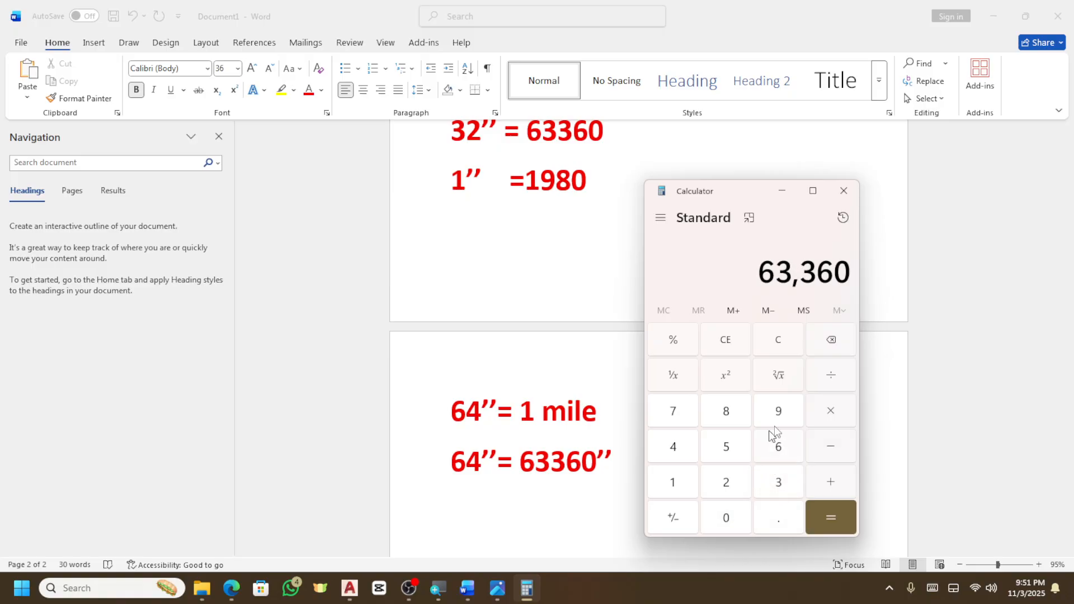
pyautogui.click(837, 386)
pyautogui.click(778, 446)
pyautogui.click(673, 482)
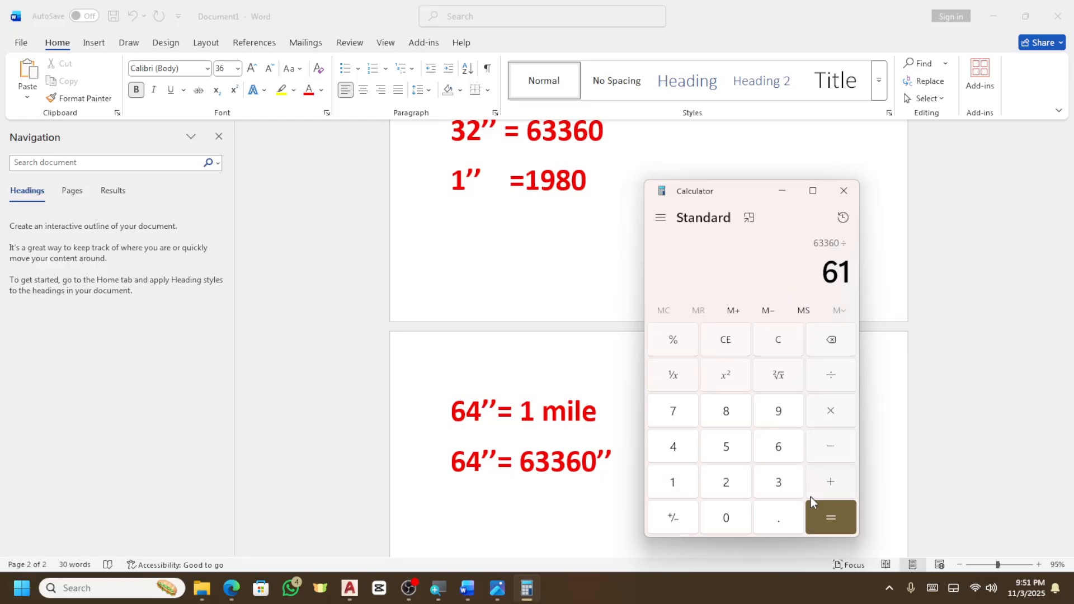
pyautogui.click(830, 516)
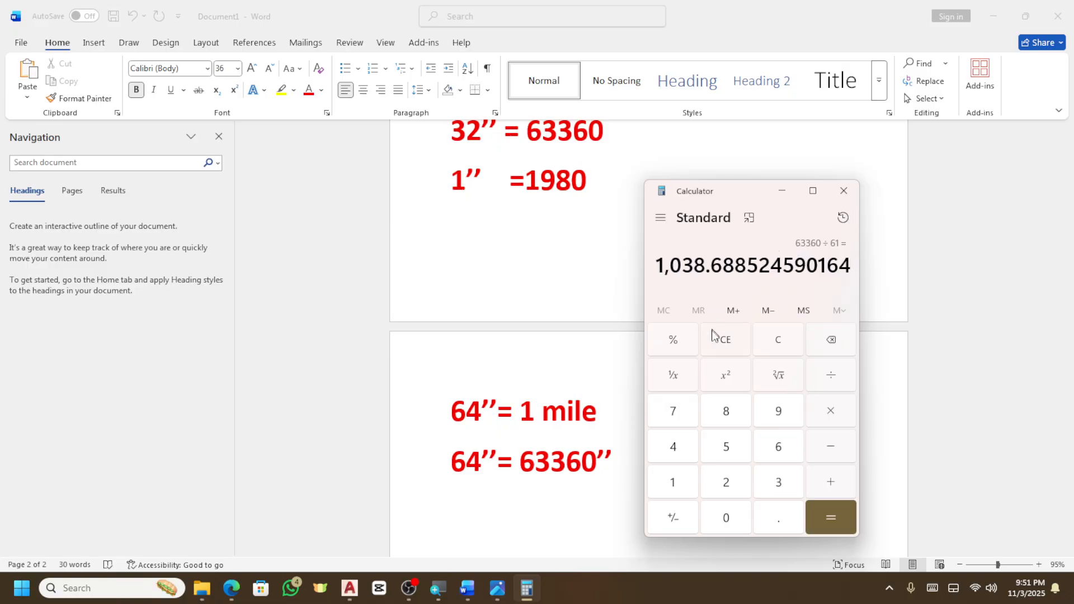
# Clear the calculator and divide 63360 by 64.
pyautogui.click(725, 342)
pyautogui.click(778, 447)
pyautogui.click(781, 482)
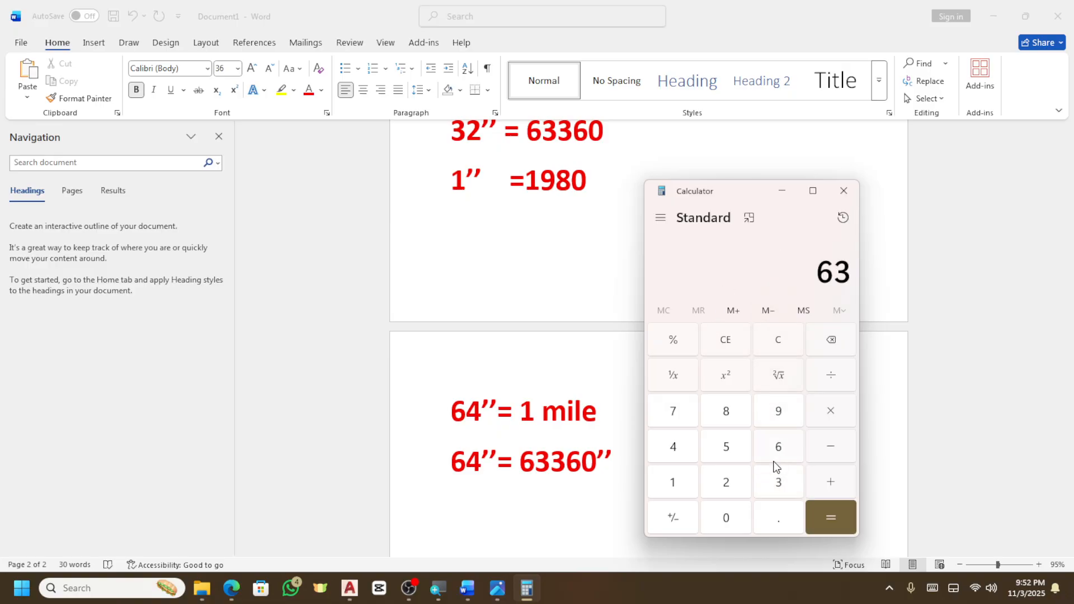
pyautogui.click(778, 482)
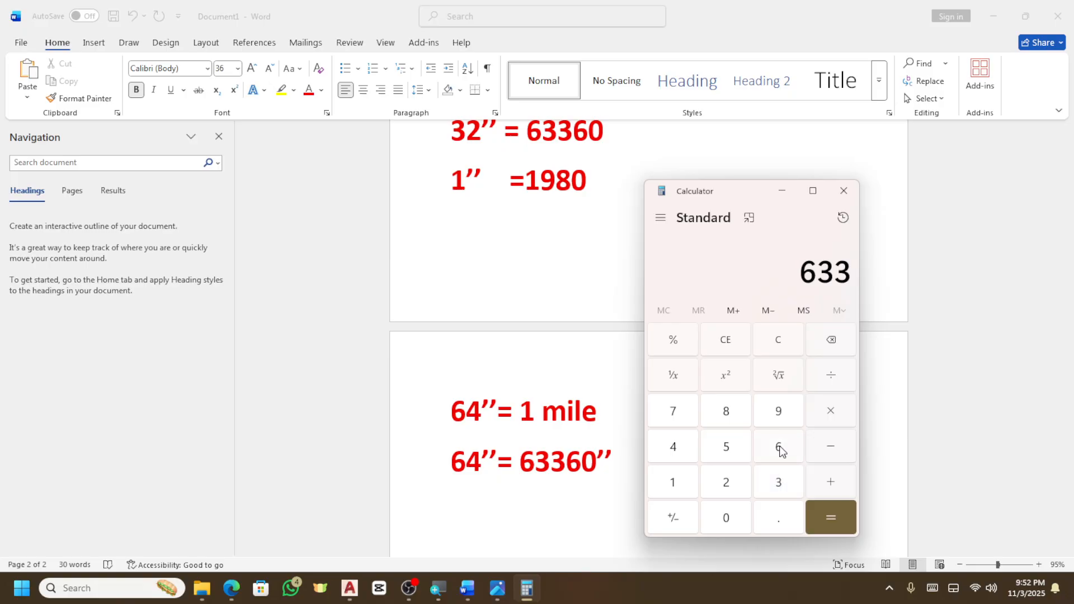
pyautogui.click(778, 447)
pyautogui.click(726, 518)
pyautogui.click(830, 375)
pyautogui.click(778, 446)
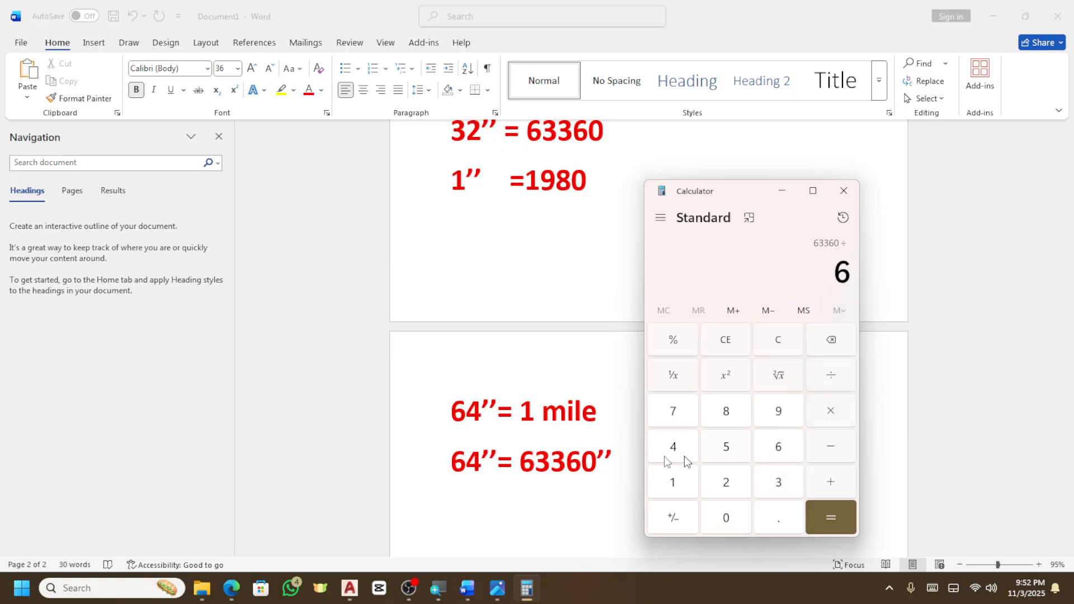
pyautogui.click(672, 446)
pyautogui.click(824, 509)
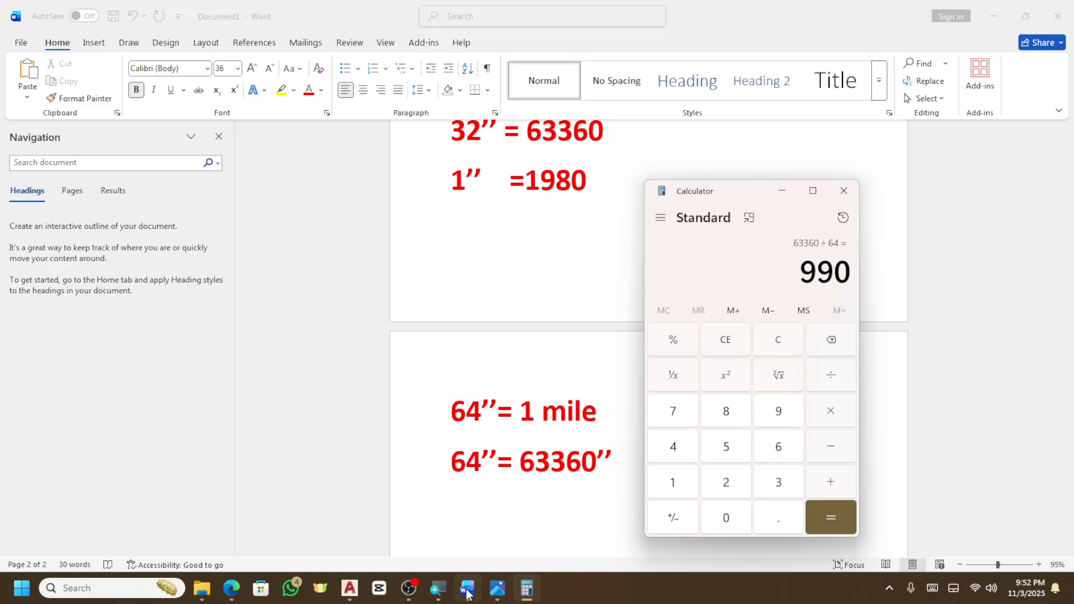
# Switch to AutoCAD and choose the scanned map Bs_কামাল কাছনা_৯১_ সিট_০৪ as a raster image reference to attach.
pyautogui.click(349, 587)
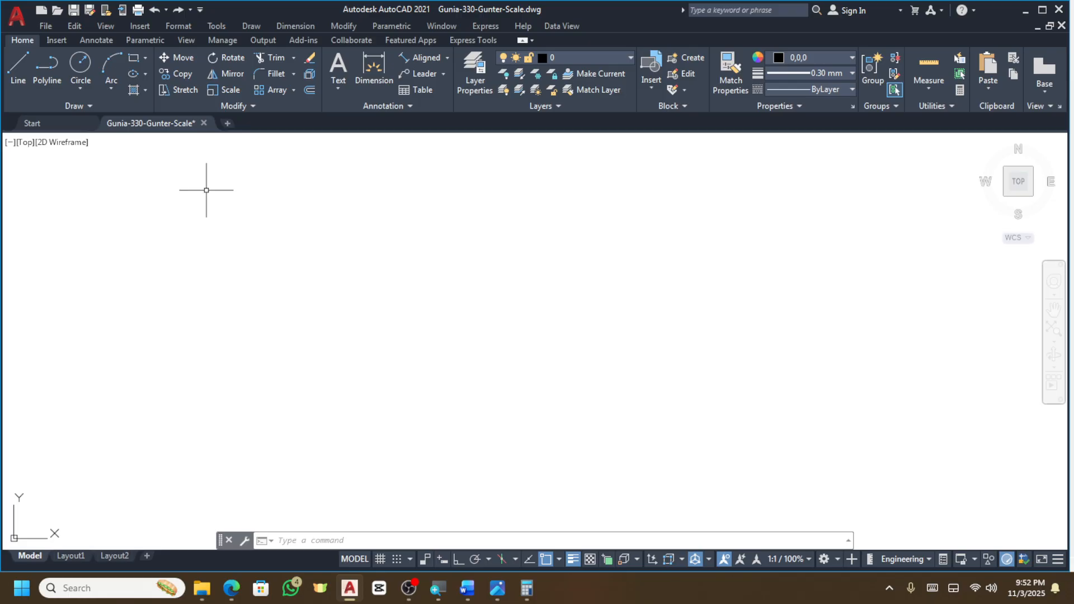
pyautogui.click(141, 26)
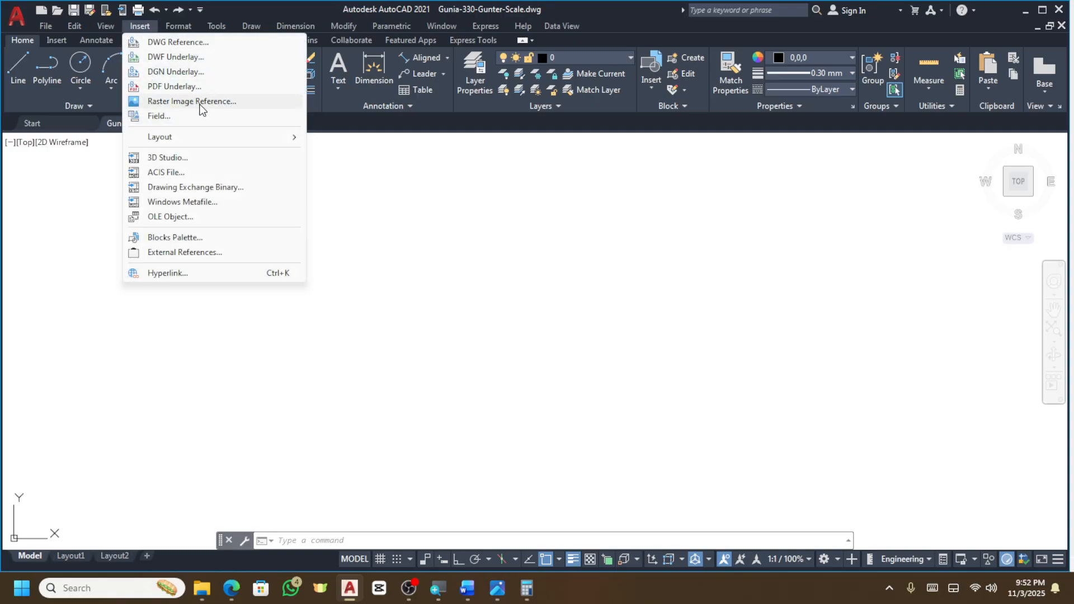
pyautogui.click(200, 104)
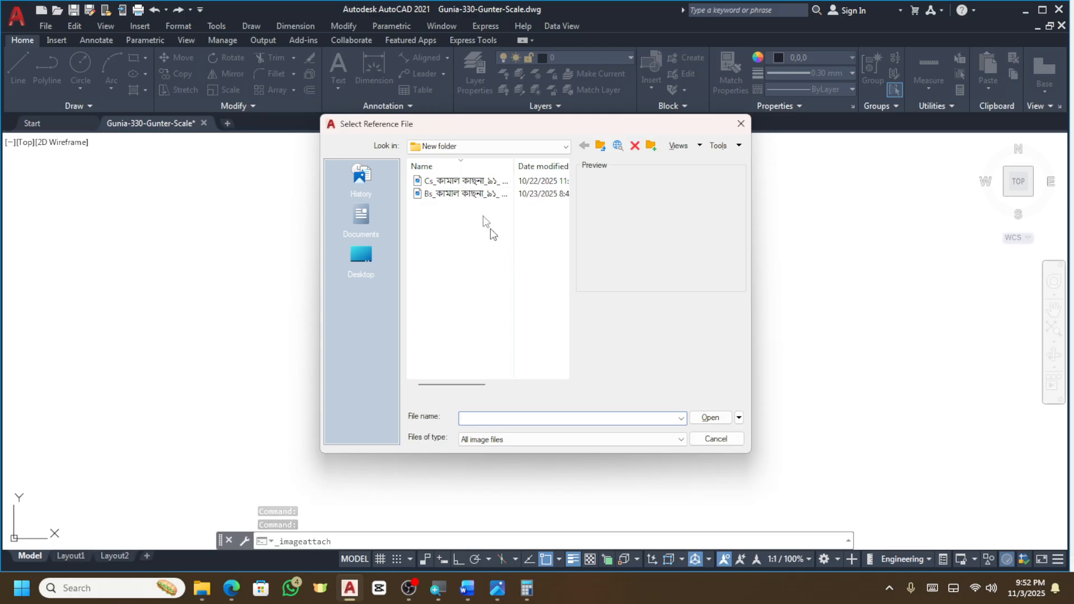
pyautogui.click(475, 194)
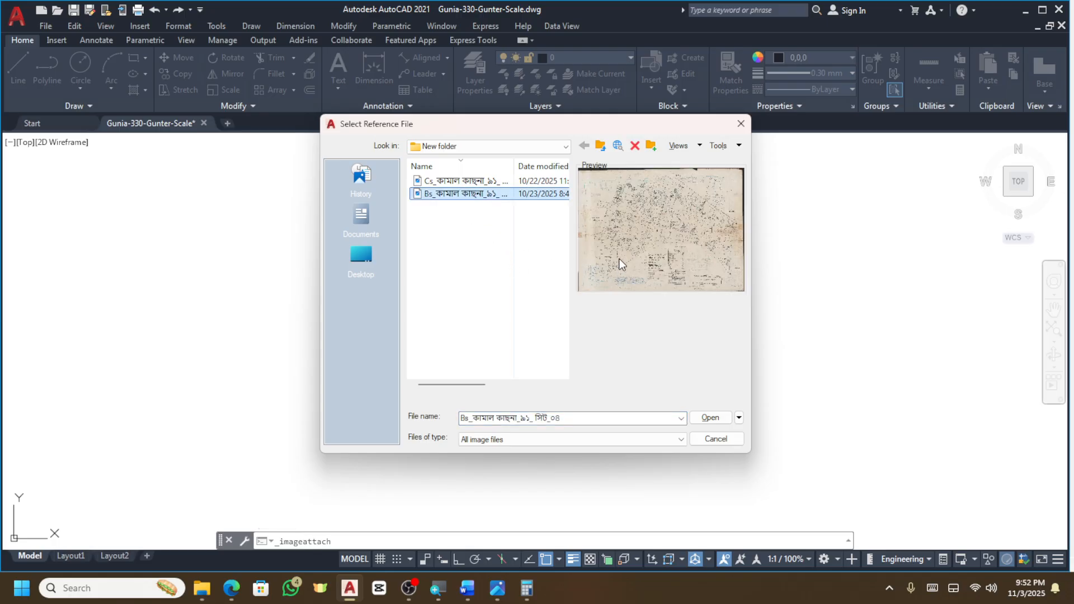
pyautogui.click(714, 419)
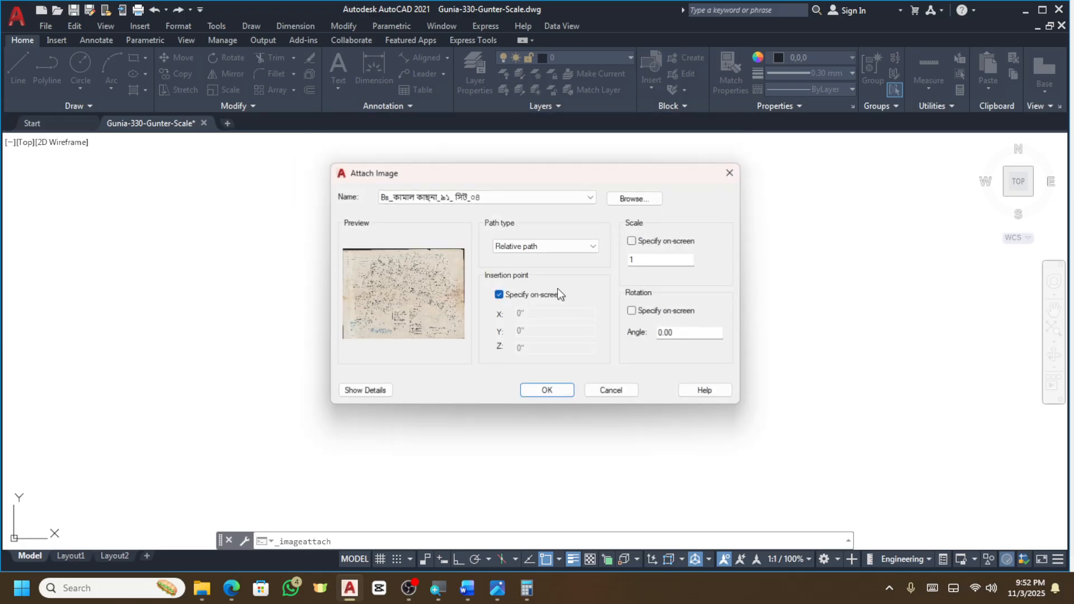
# Set the attached image's scale to 990 and place the map in the empty drawing area.
pyautogui.click(646, 258)
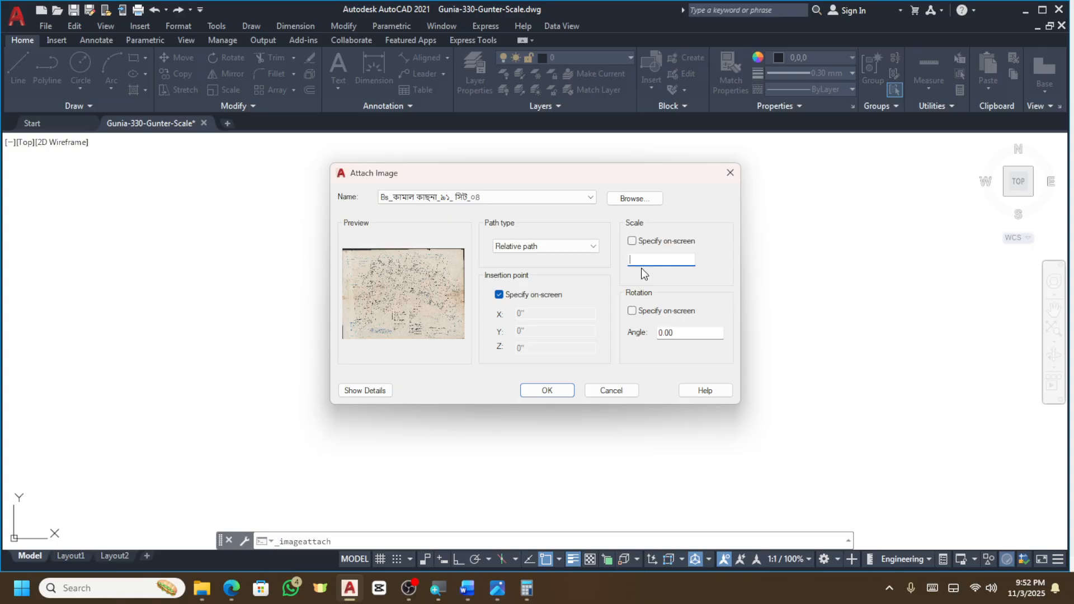
pyautogui.write('990')
pyautogui.click(547, 390)
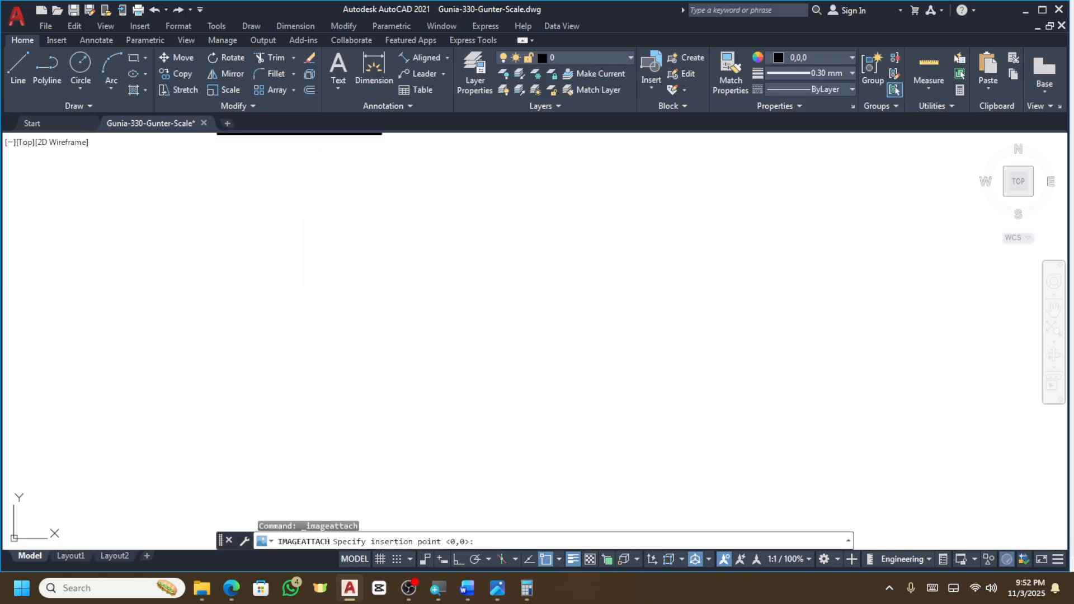
pyautogui.click(503, 333)
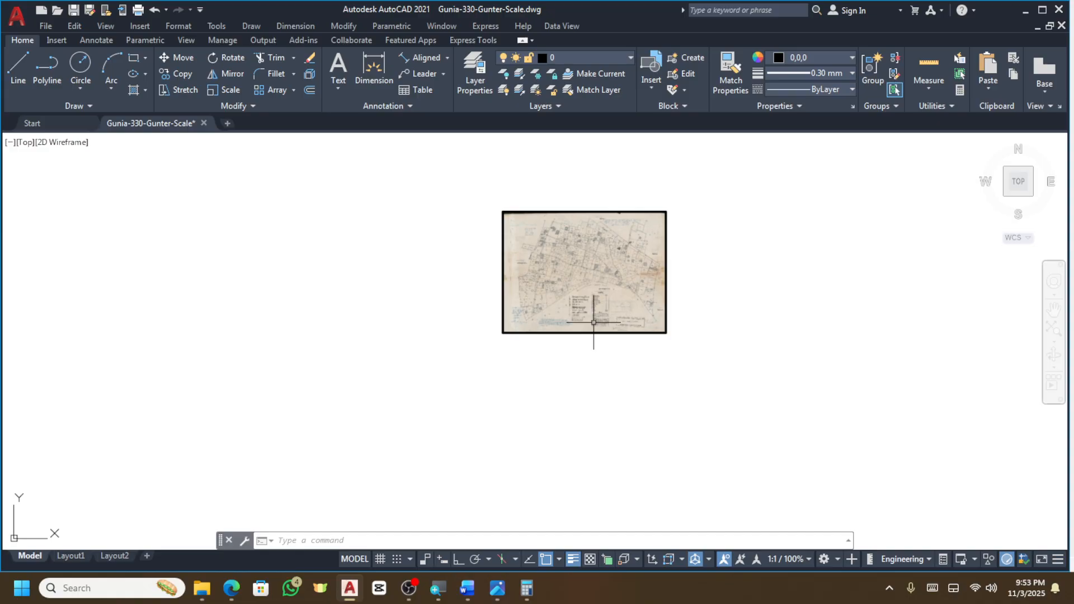
# Add an aligned dimension along the upper edge of the map's scale bar, from the 0 mark to the 10-chain mark.
pyautogui.scroll(5, 597, 313)
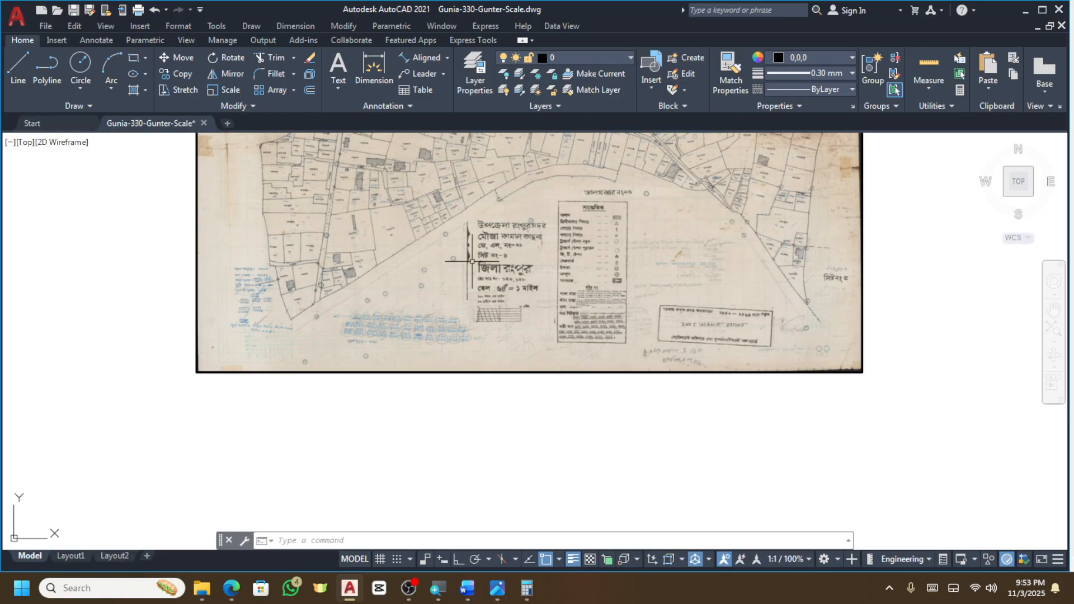
pyautogui.scroll(8, 492, 302)
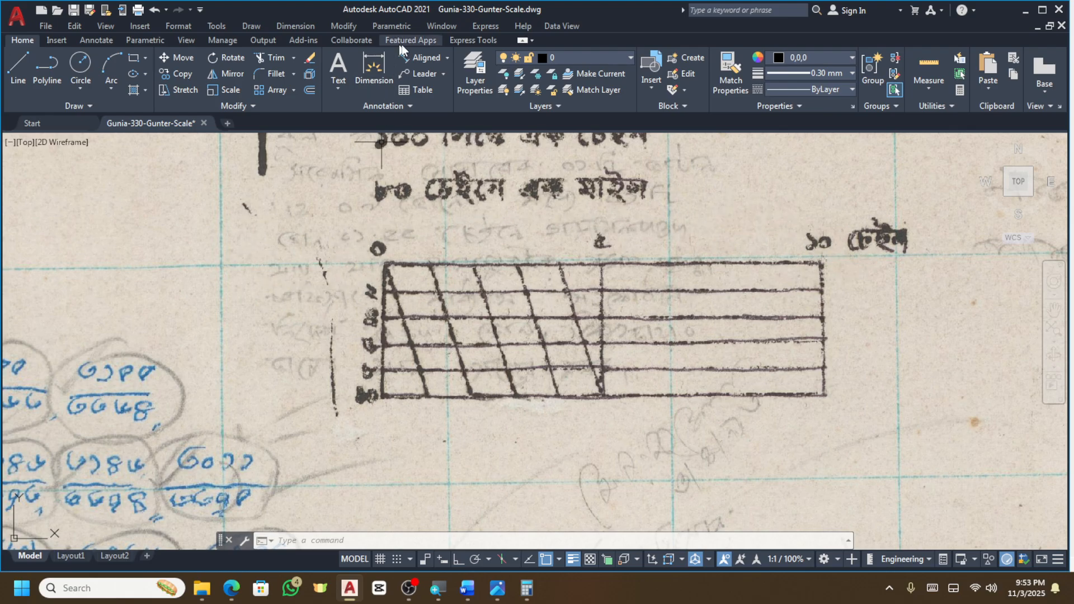
pyautogui.click(421, 58)
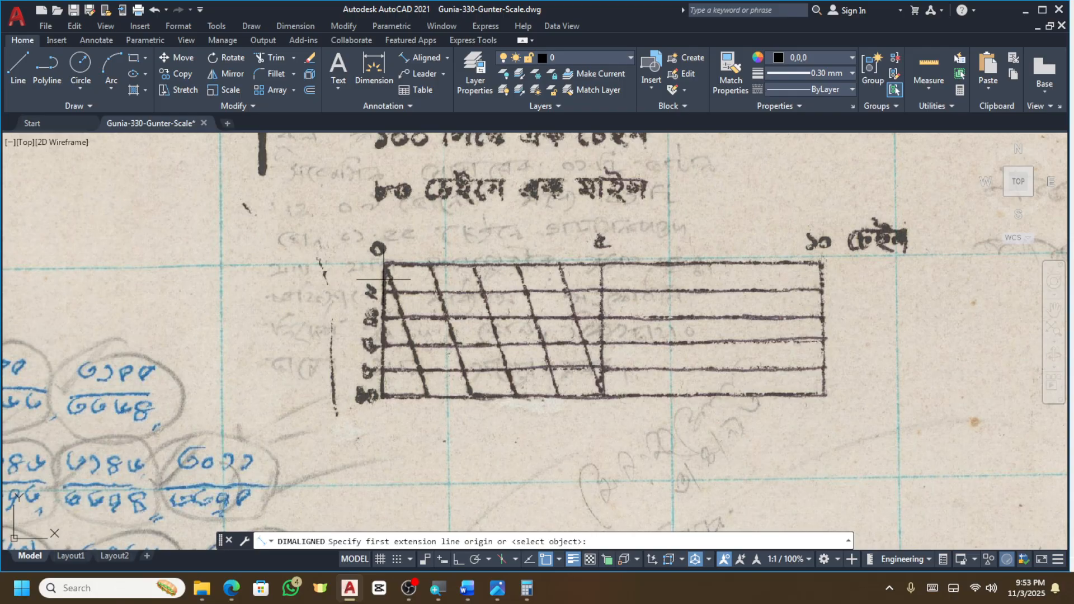
pyautogui.scroll(2, 383, 268)
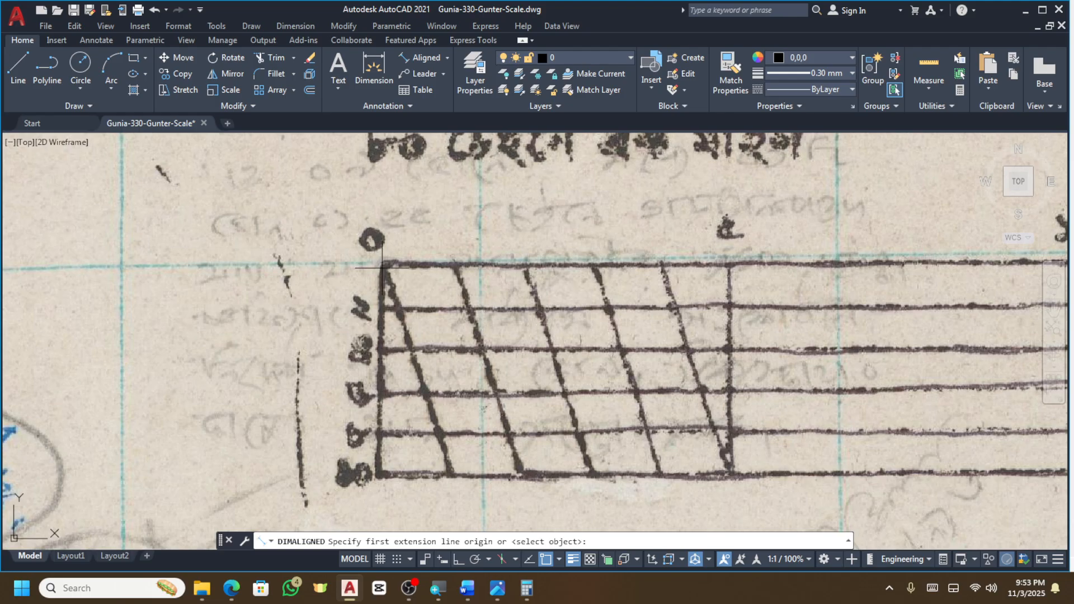
pyautogui.click(382, 268)
pyautogui.scroll(-3, 383, 268)
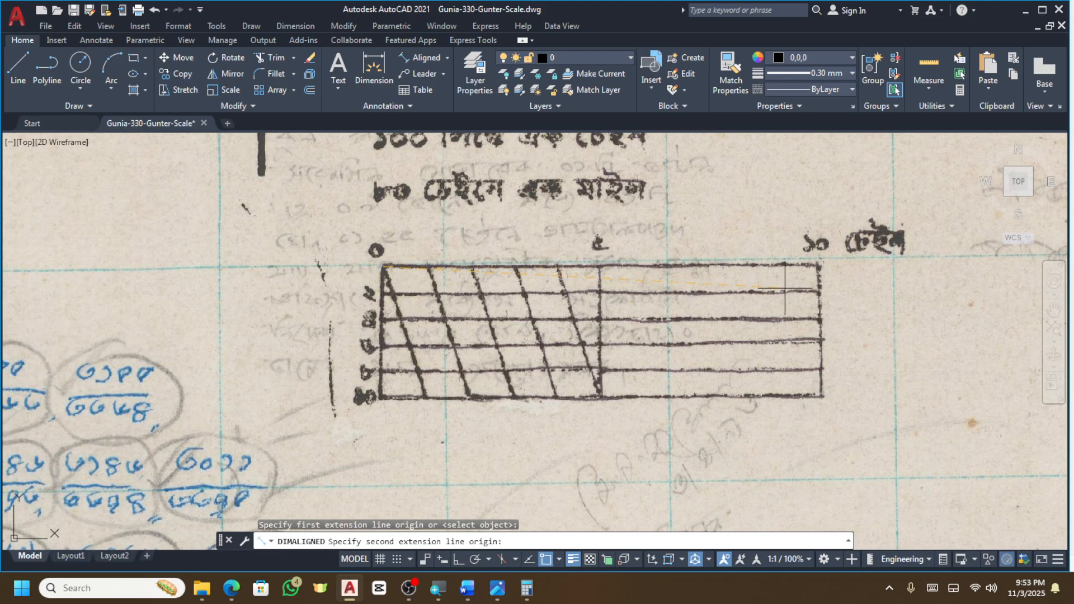
pyautogui.scroll(2, 818, 263)
pyautogui.click(818, 263)
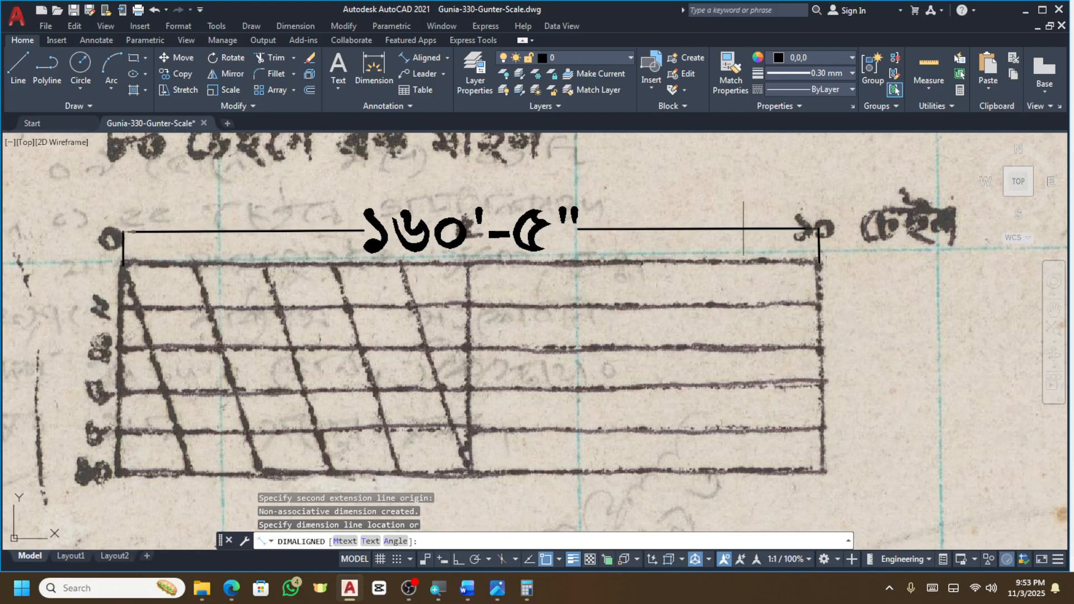
pyautogui.click(722, 207)
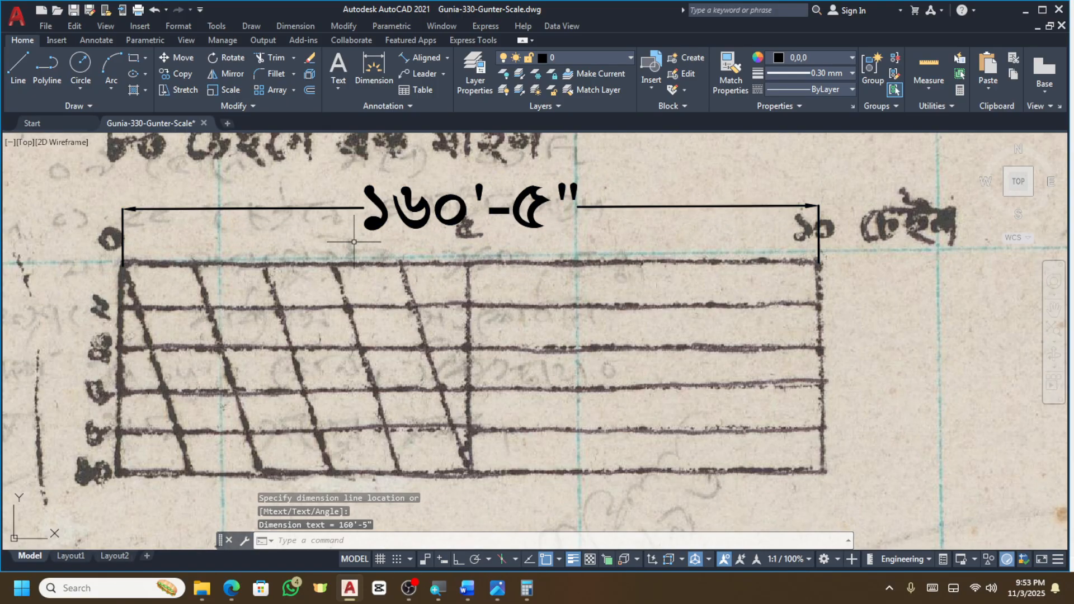
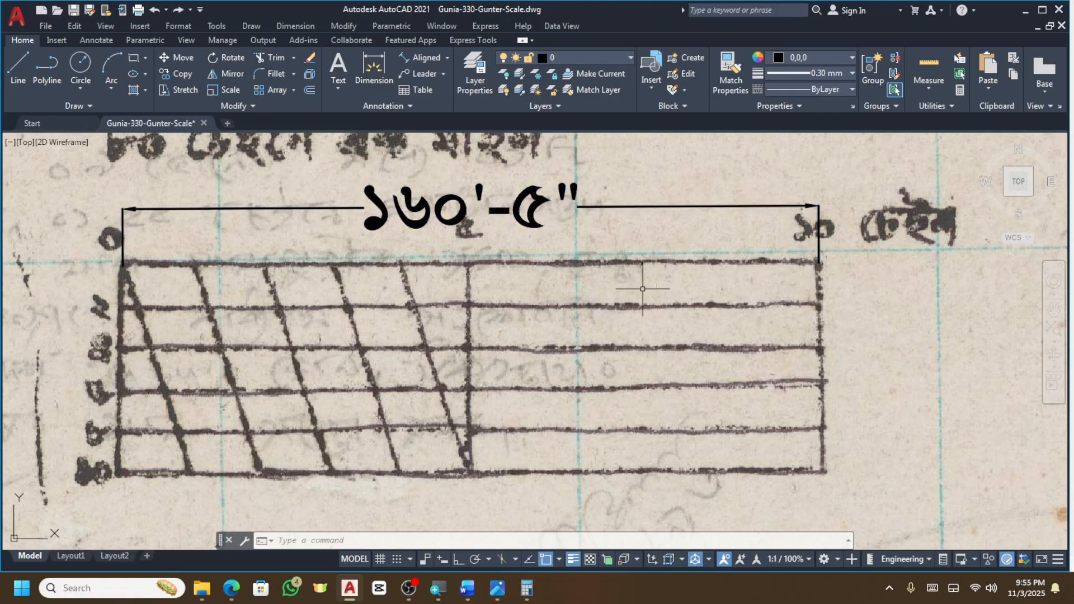
pyautogui.scroll(-4, 643, 289)
pyautogui.scroll(2, 648, 280)
pyautogui.scroll(-1, 652, 275)
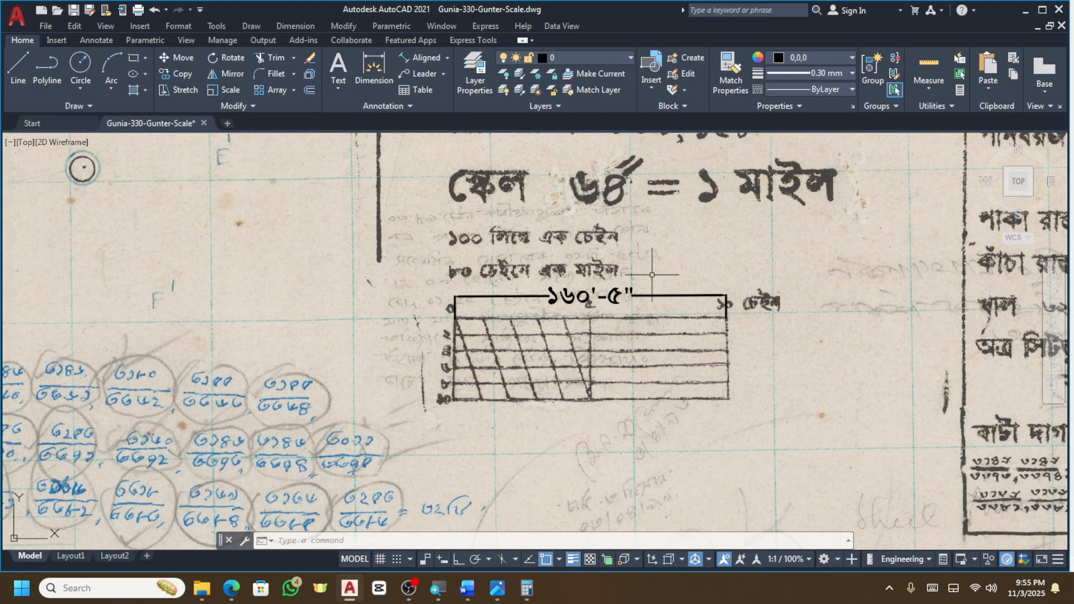
pyautogui.scroll(2, 677, 323)
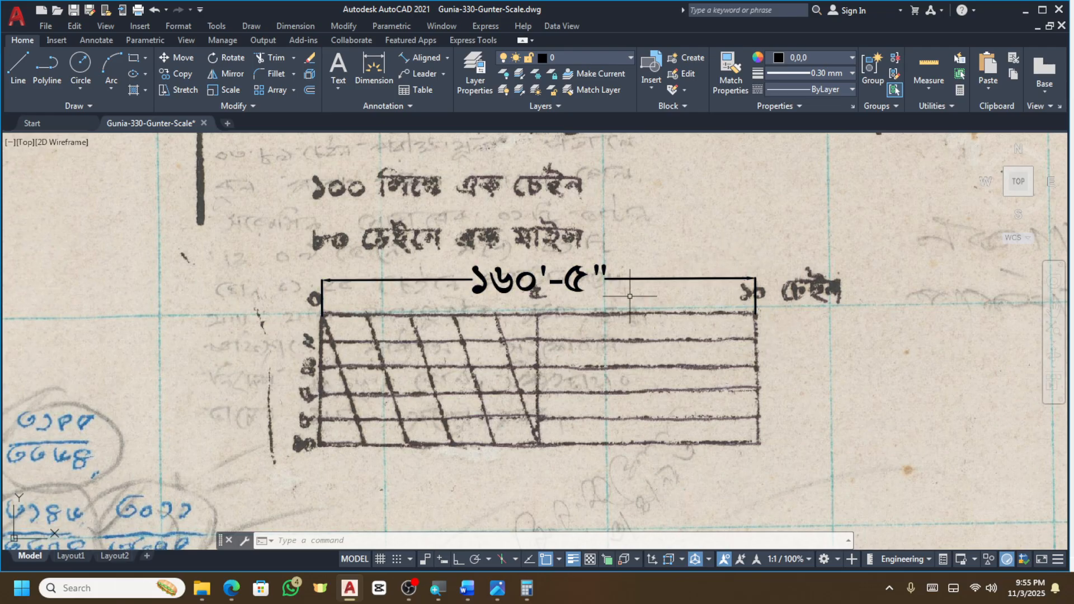
pyautogui.scroll(-8, 479, 316)
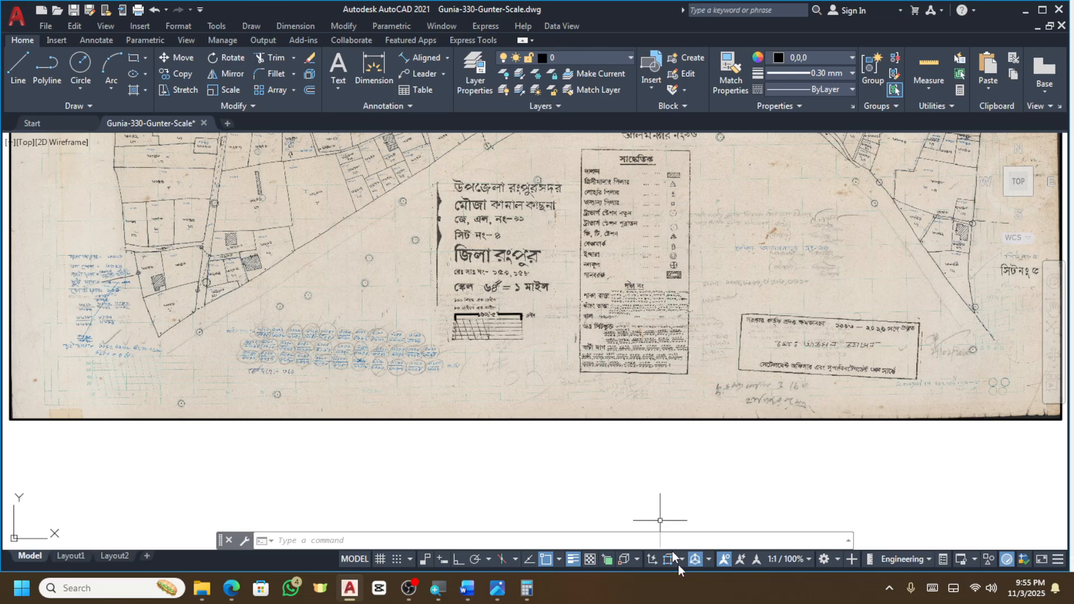
# Switch to Word, write 160 two lines below "64’’= 63360’’", and return to AutoCAD.
pyautogui.click(467, 588)
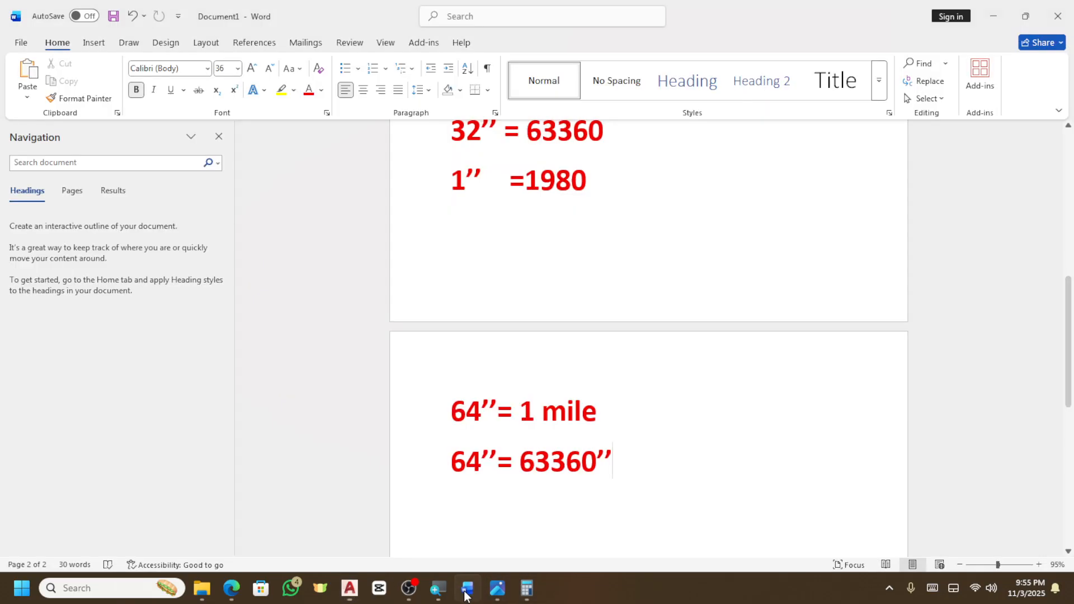
pyautogui.scroll(-3, 512, 364)
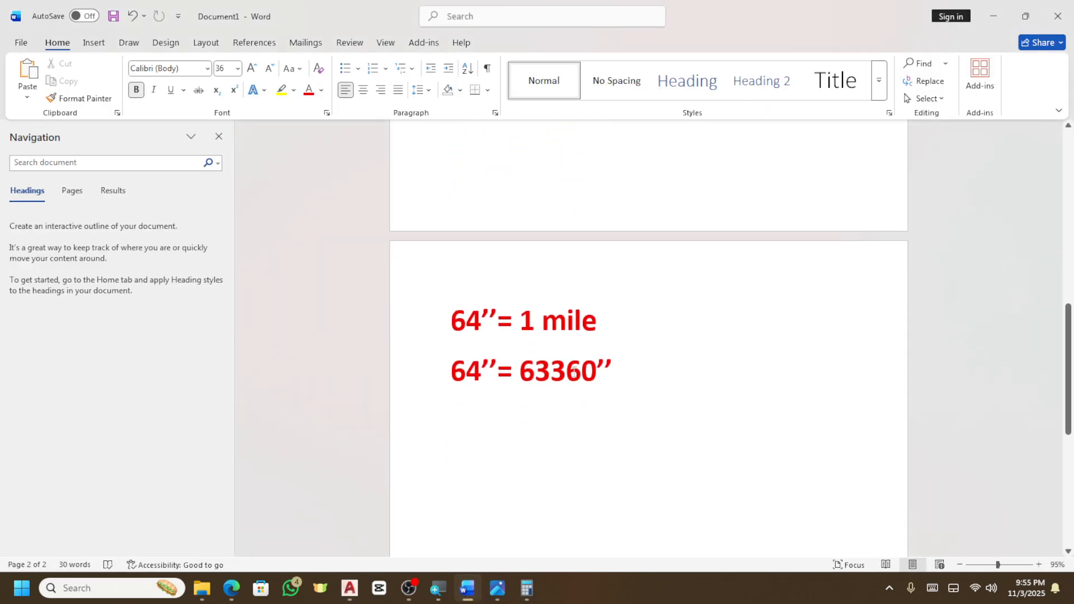
pyautogui.press('Return')
pyautogui.press('Return')
pyautogui.write('160')
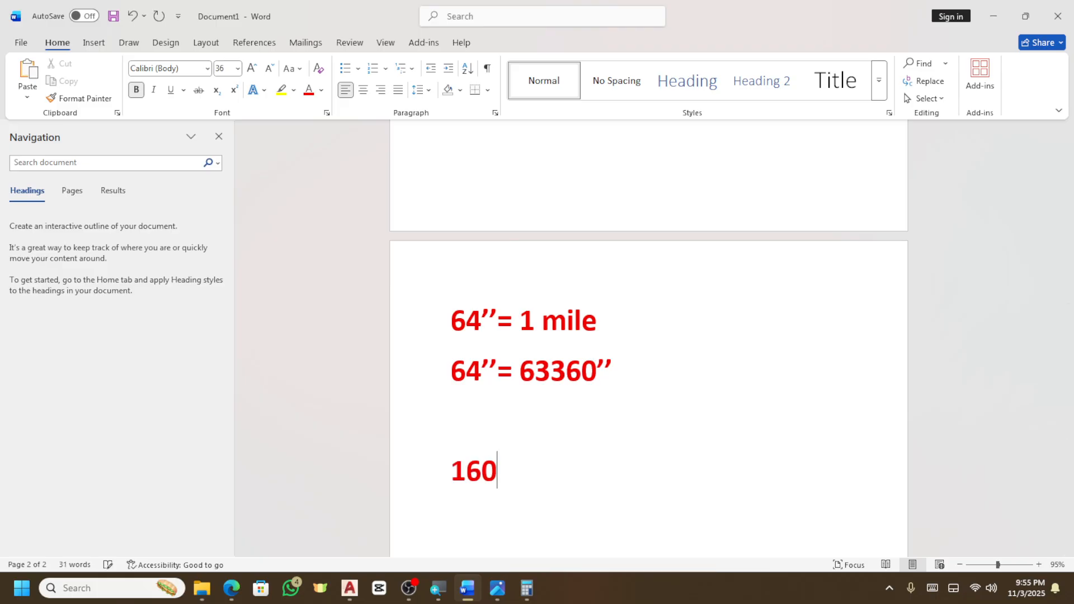
pyautogui.write("'")
pyautogui.press('BackSpace')
pyautogui.press('BackSpace')
pyautogui.click(350, 588)
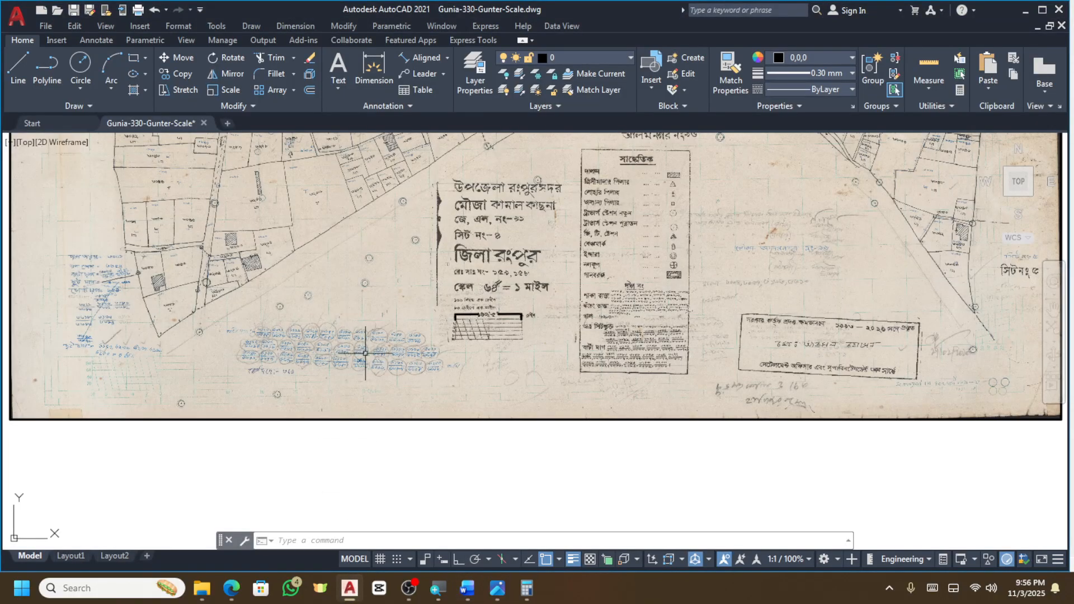
# Delete the aligned dimension above the map's scale bar.
pyautogui.scroll(4, 520, 309)
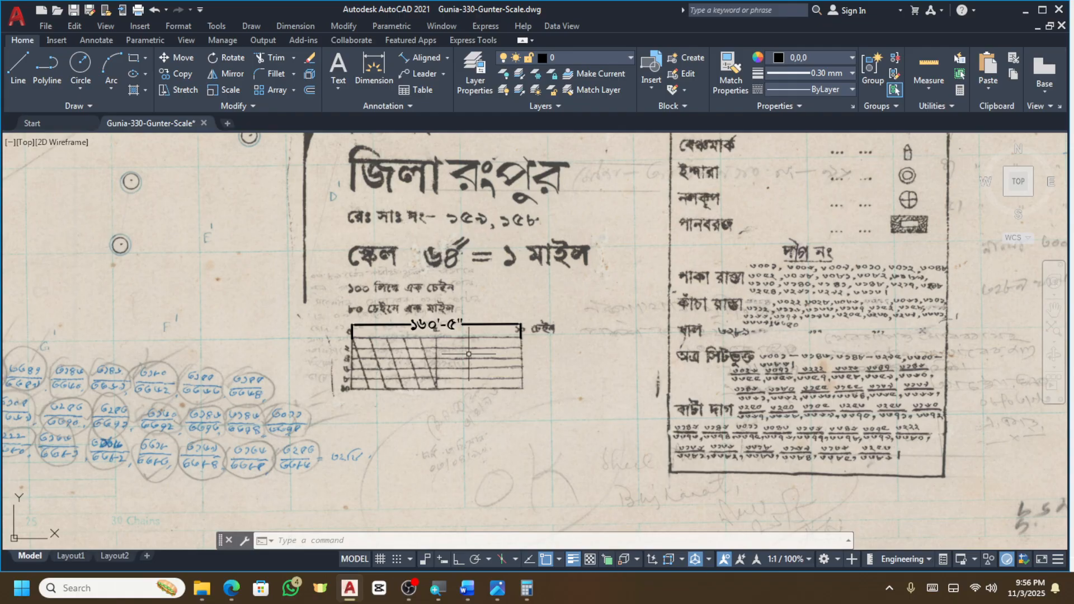
pyautogui.press('Escape')
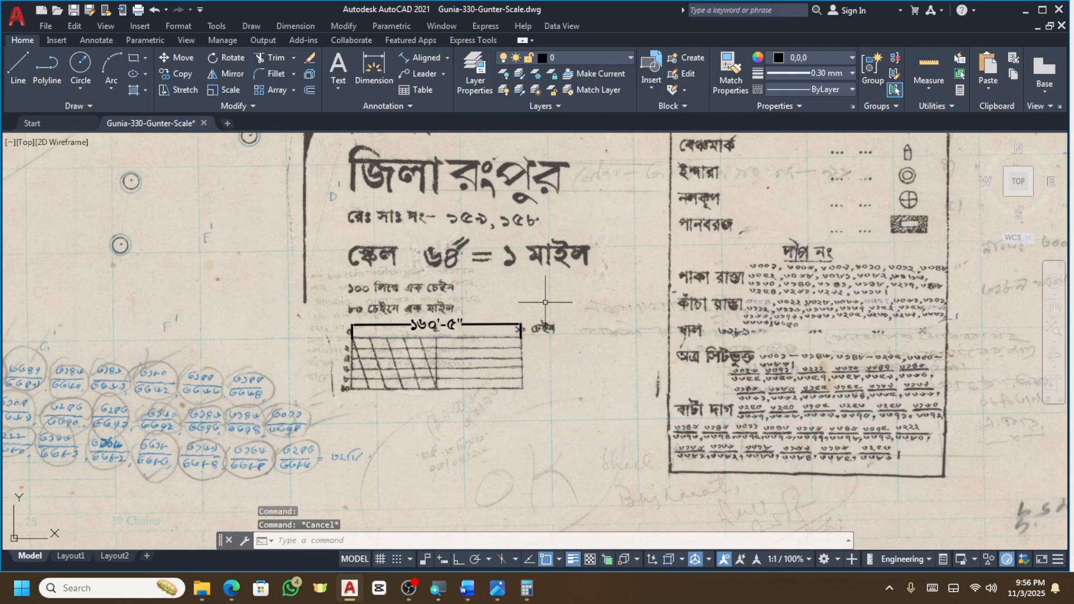
pyautogui.click(543, 303)
pyautogui.click(361, 377)
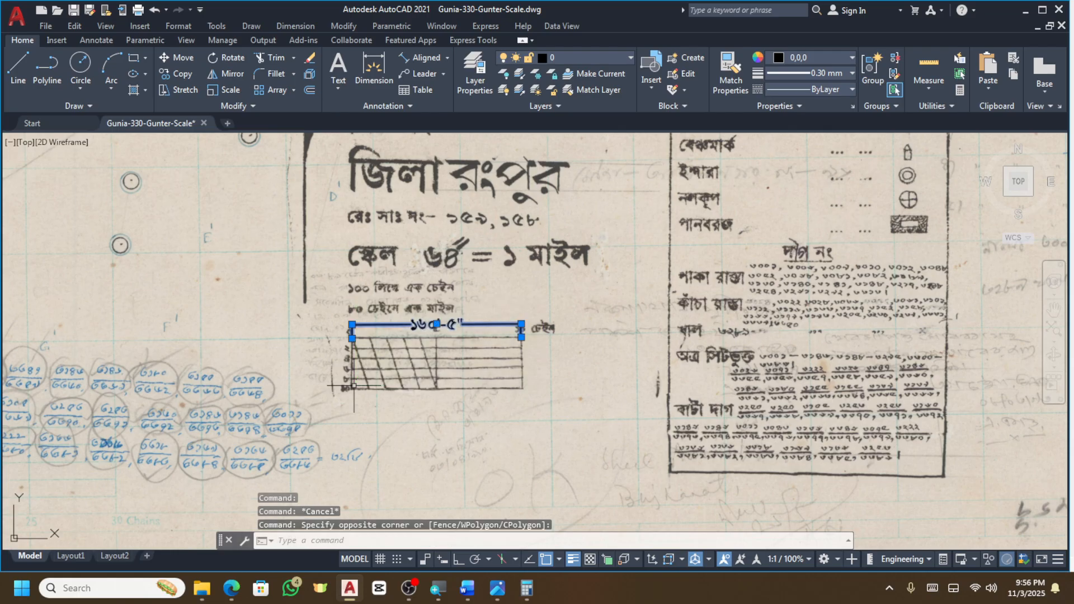
pyautogui.press('Delete')
pyautogui.scroll(-3, 455, 319)
pyautogui.scroll(-5, 454, 319)
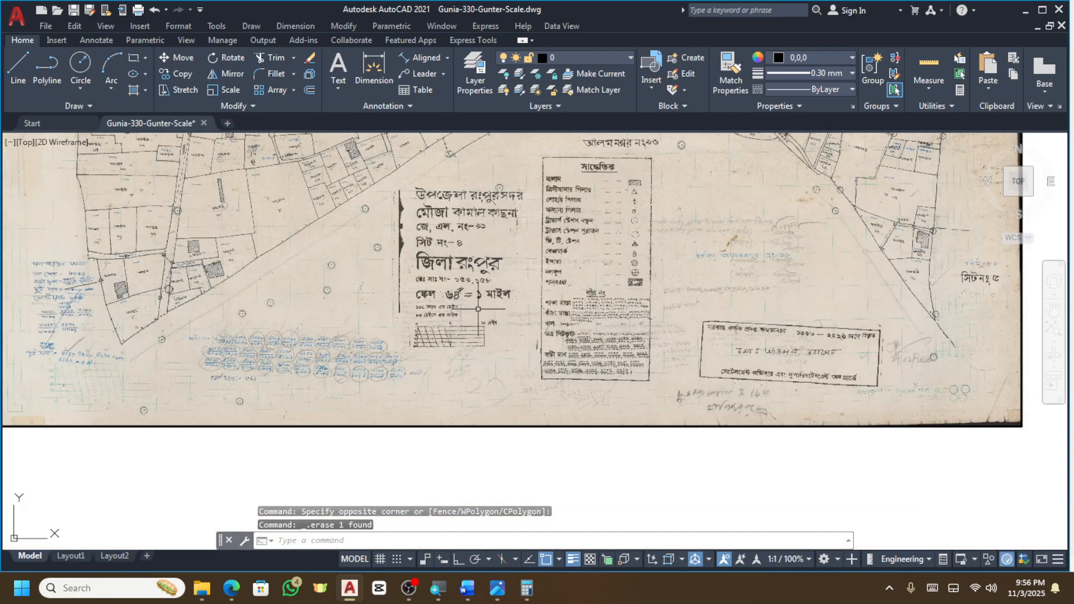
# Undo the deletion of the scale bar's dimension.
pyautogui.scroll(5, 484, 311)
pyautogui.hotkey('ctrl', 'z')
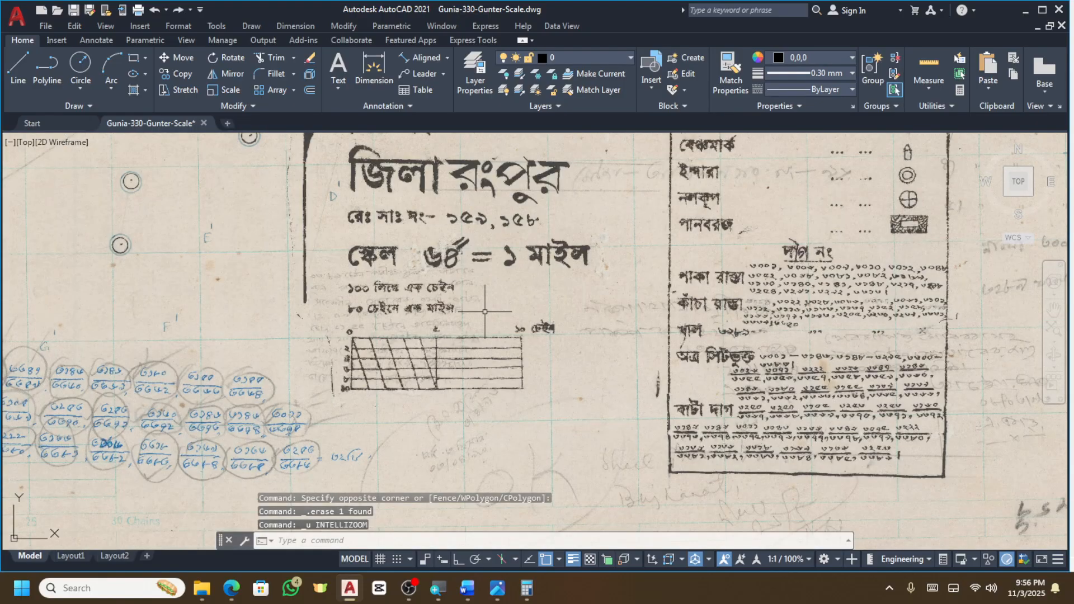
pyautogui.hotkey('ctrl', 'z')
pyautogui.scroll(2, 398, 342)
pyautogui.scroll(-2, 399, 342)
pyautogui.scroll(-2, 399, 342)
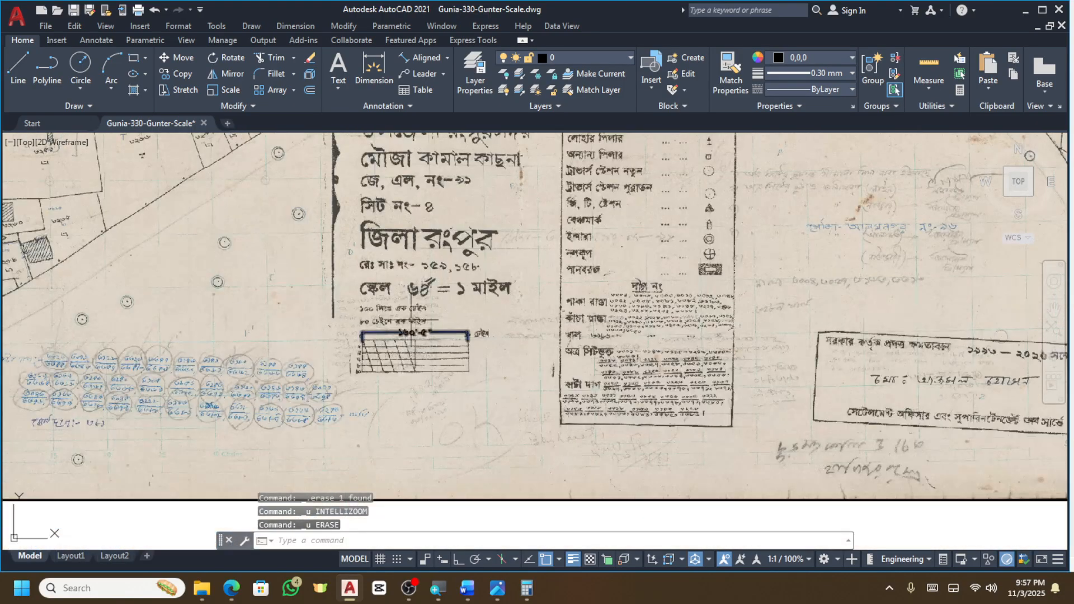
# Erase the restored aligned dimension from the map's scale bar.
pyautogui.scroll(4, 415, 330)
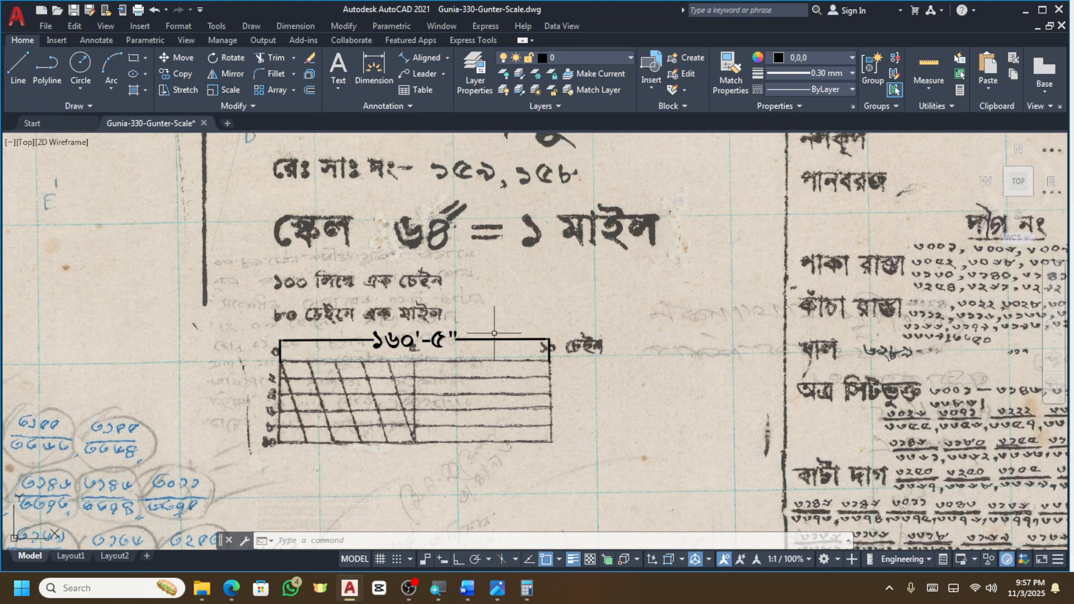
pyautogui.click(565, 304)
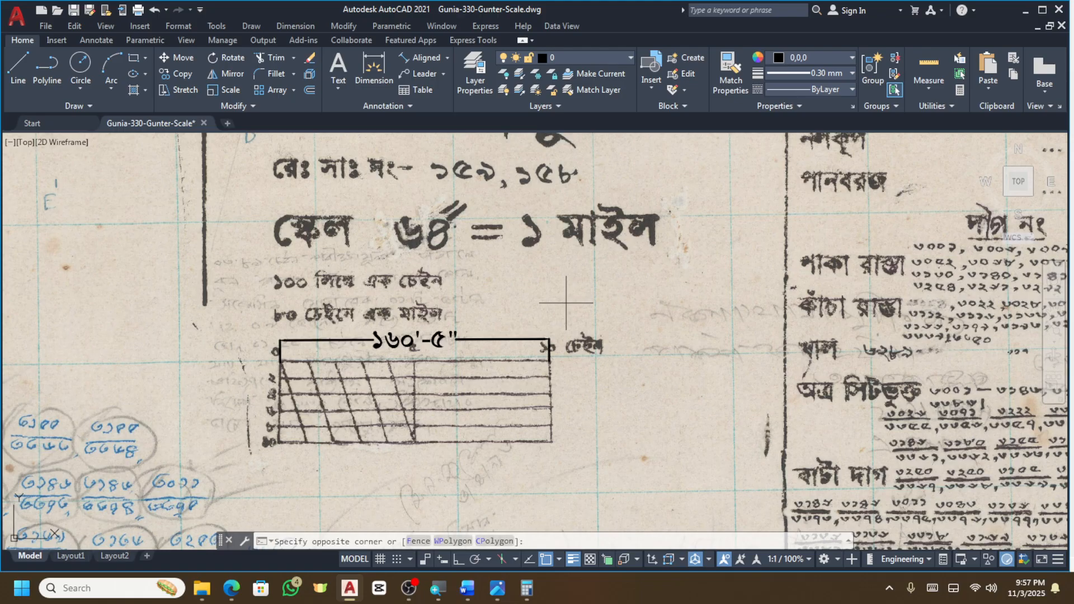
pyautogui.click(531, 348)
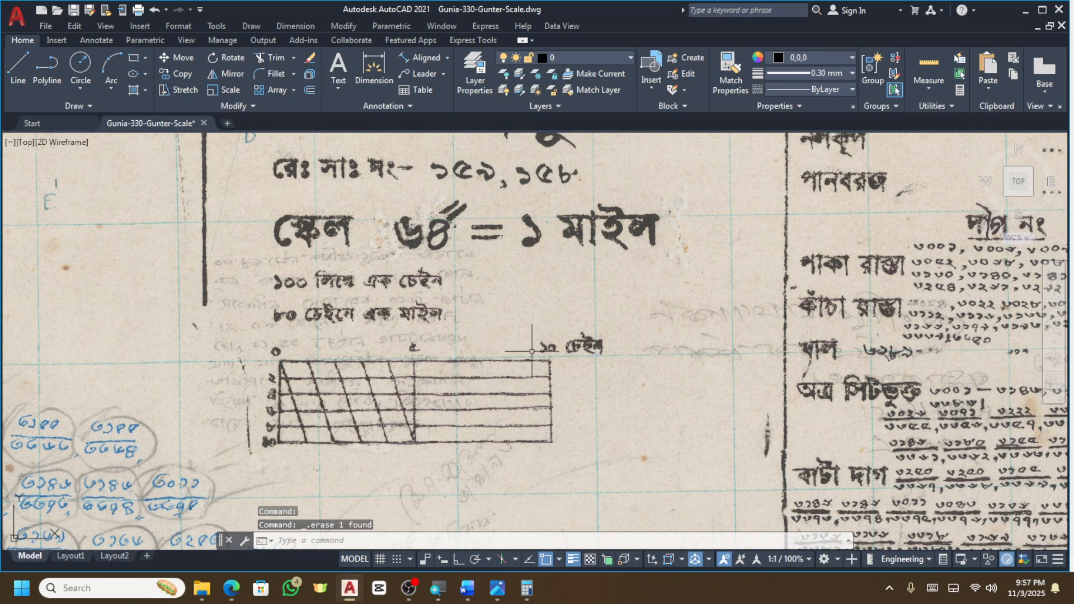
pyautogui.press('Delete')
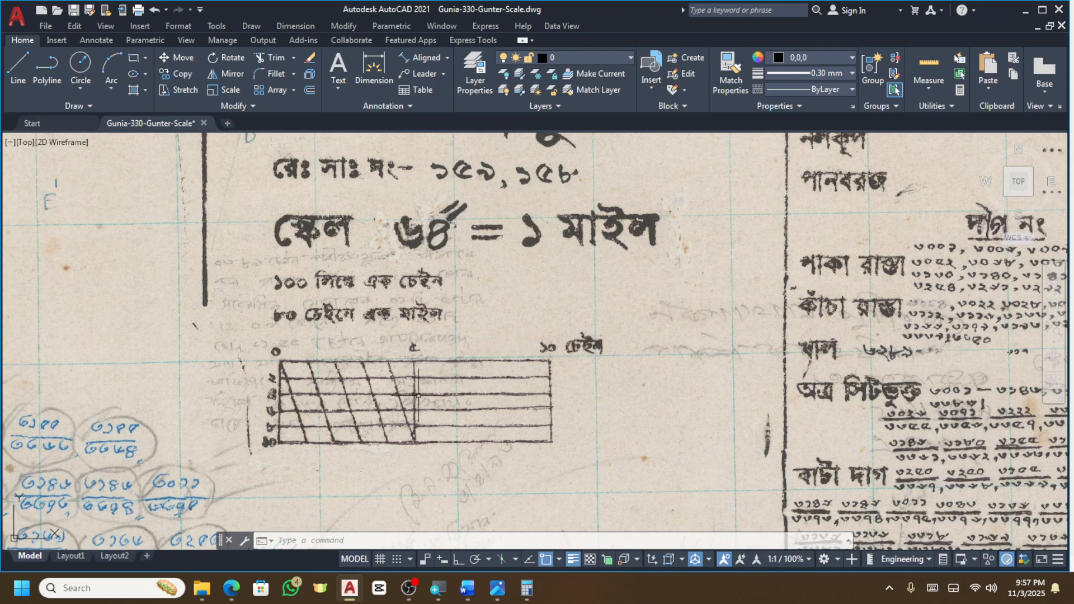
pyautogui.scroll(2, 424, 395)
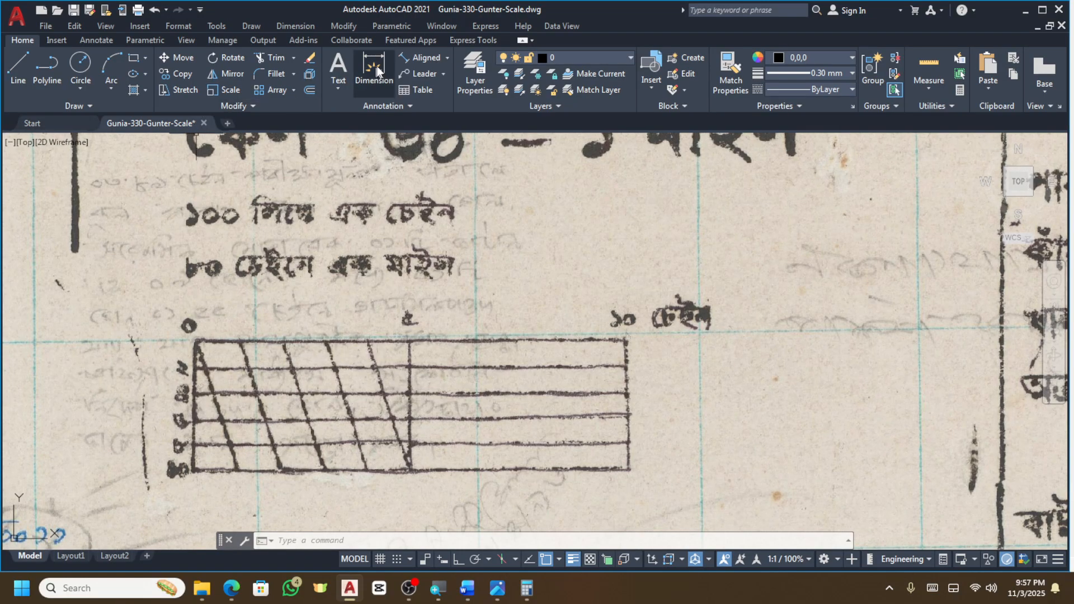
pyautogui.click(423, 58)
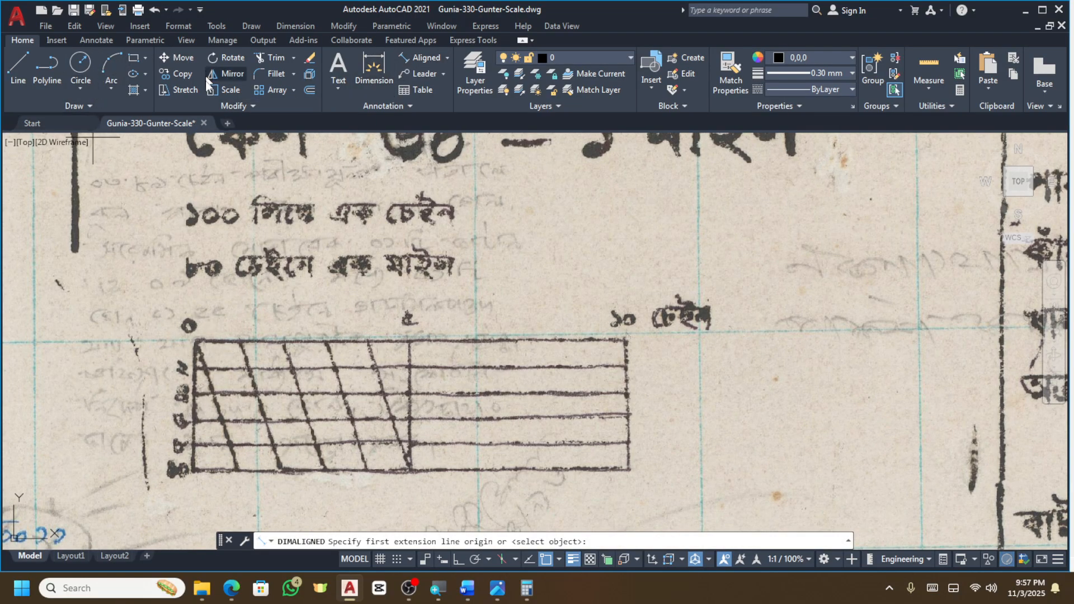
pyautogui.write('po')
pyautogui.press('Return')
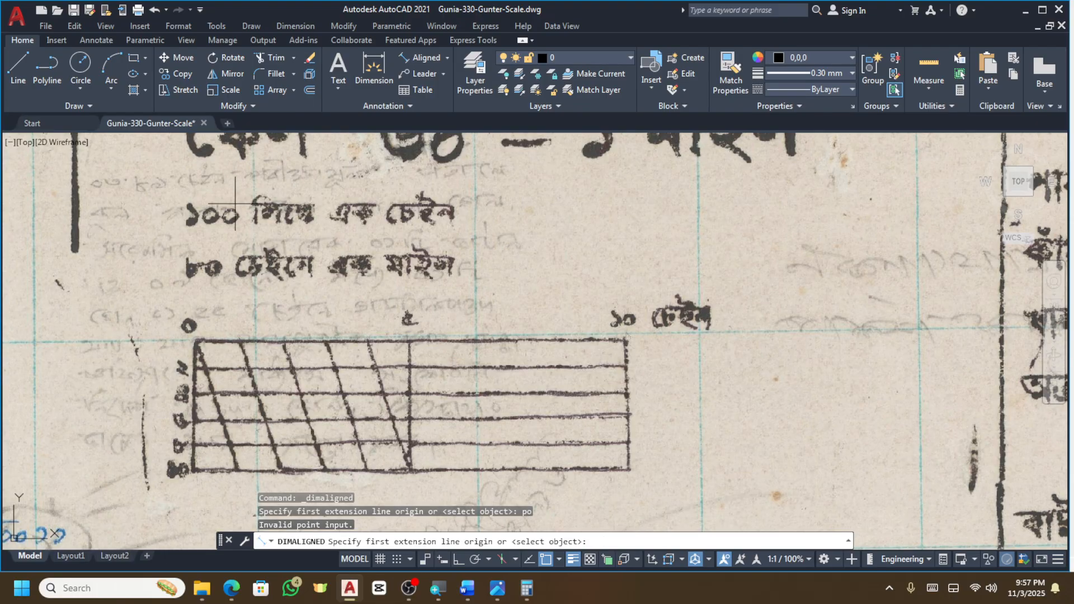
pyautogui.scroll(2, 216, 373)
pyautogui.click(210, 358)
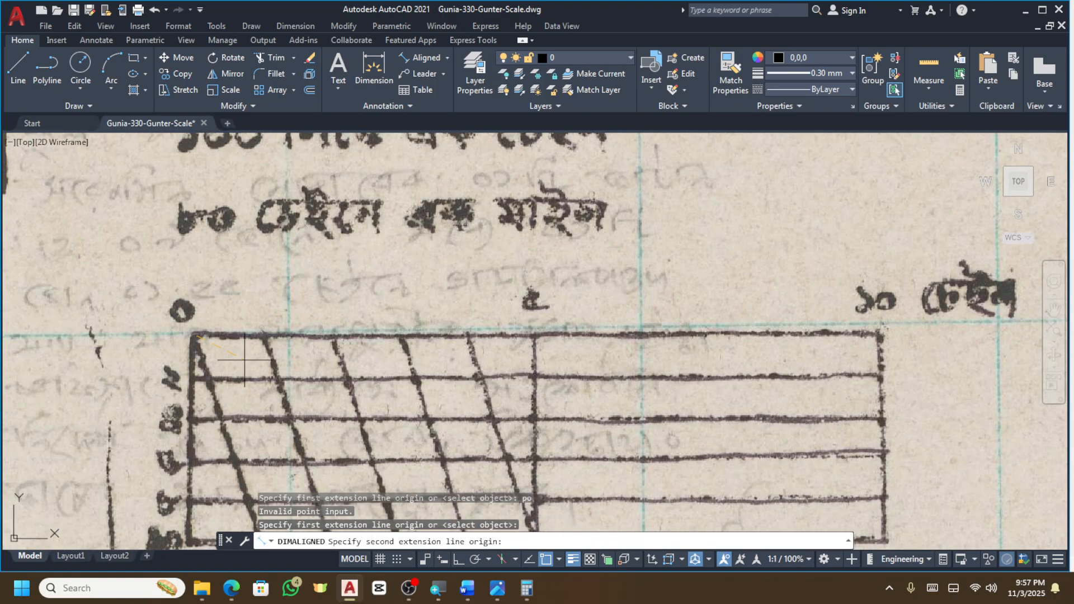
pyautogui.press('Escape')
pyautogui.press('Escape')
pyautogui.press('Escape')
pyautogui.press('Escape')
# Place a point on the zero-end top corner of the map's scale bar.
pyautogui.write('p')
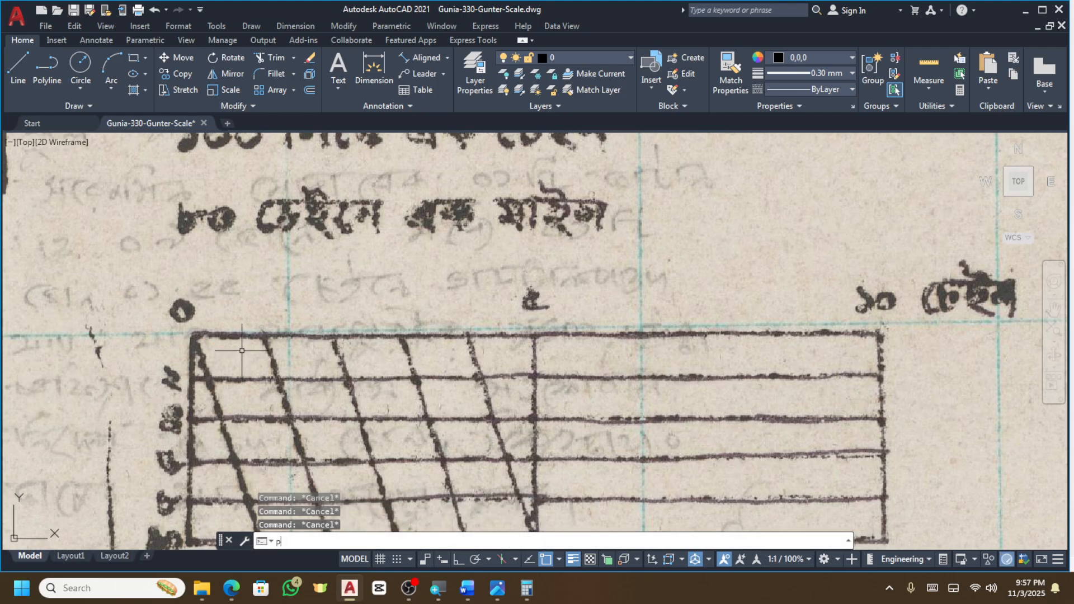
pyautogui.write('o')
pyautogui.press('Return')
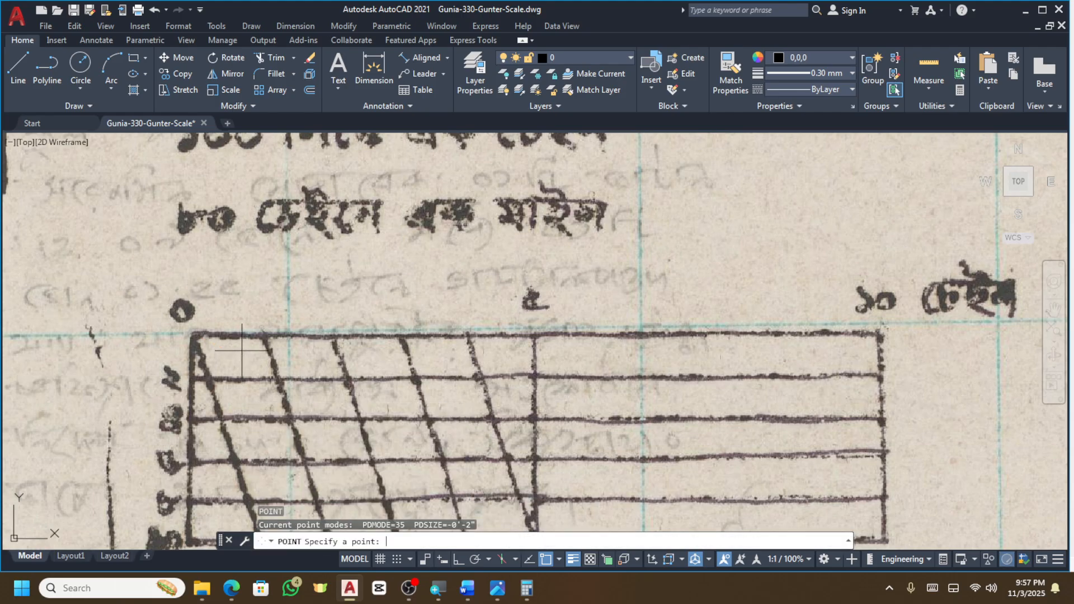
pyautogui.click(192, 337)
pyautogui.scroll(6, 192, 333)
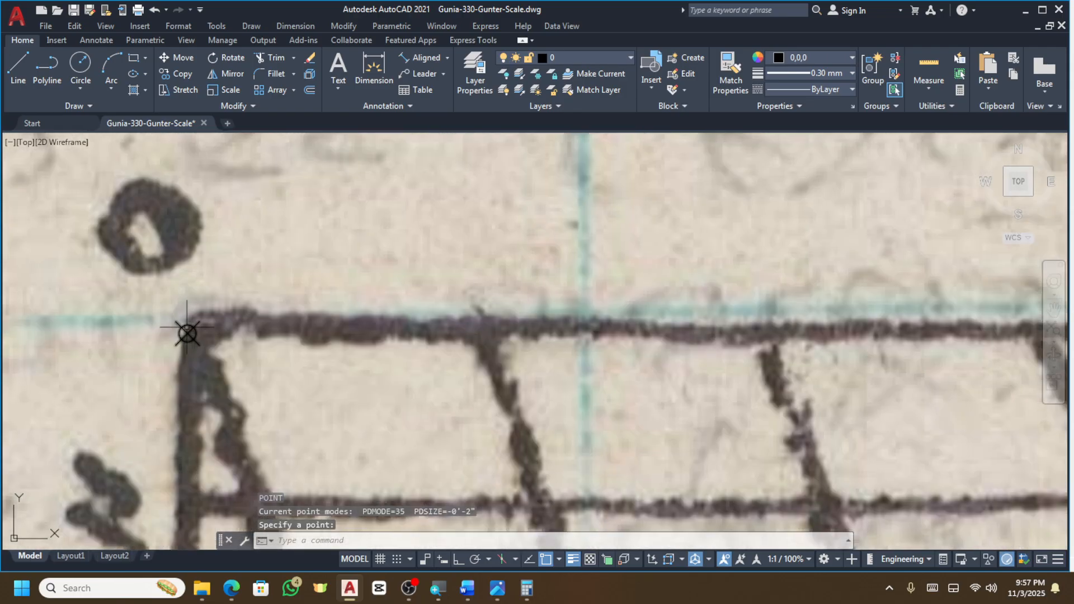
# Place a second point on the scale bar's top corner at the 10-chain end.
pyautogui.scroll(-8, 188, 334)
pyautogui.scroll(4, 608, 322)
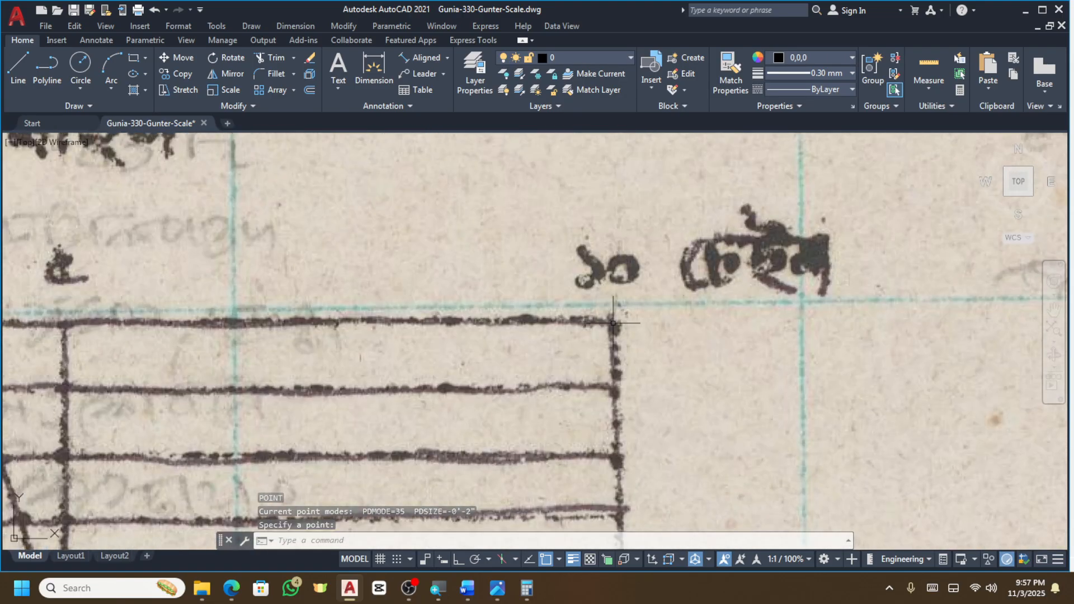
pyautogui.click(613, 323)
pyautogui.click(614, 343)
pyautogui.press('Return')
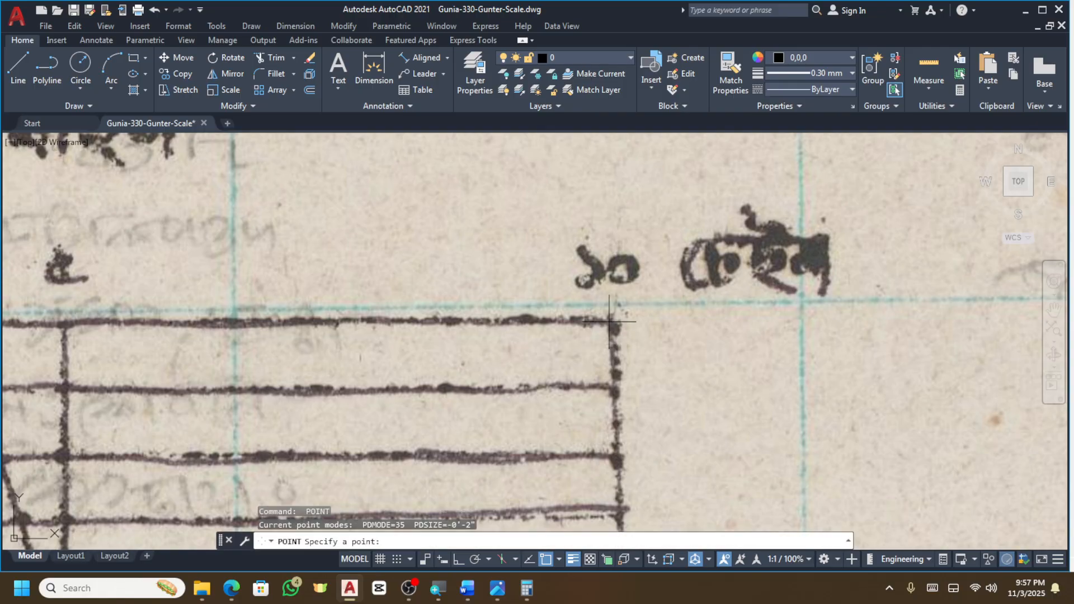
pyautogui.click(616, 323)
pyautogui.scroll(-4, 618, 322)
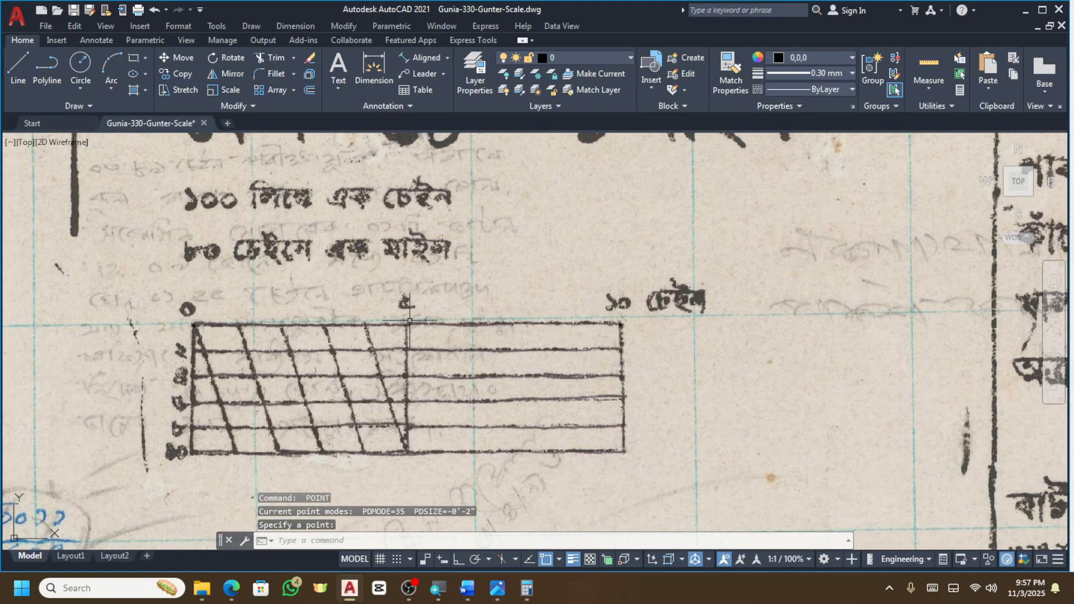
# Add an aligned dimension between the scale bar's two end points, with the dimension line just above the bar.
pyautogui.scroll(2, 213, 323)
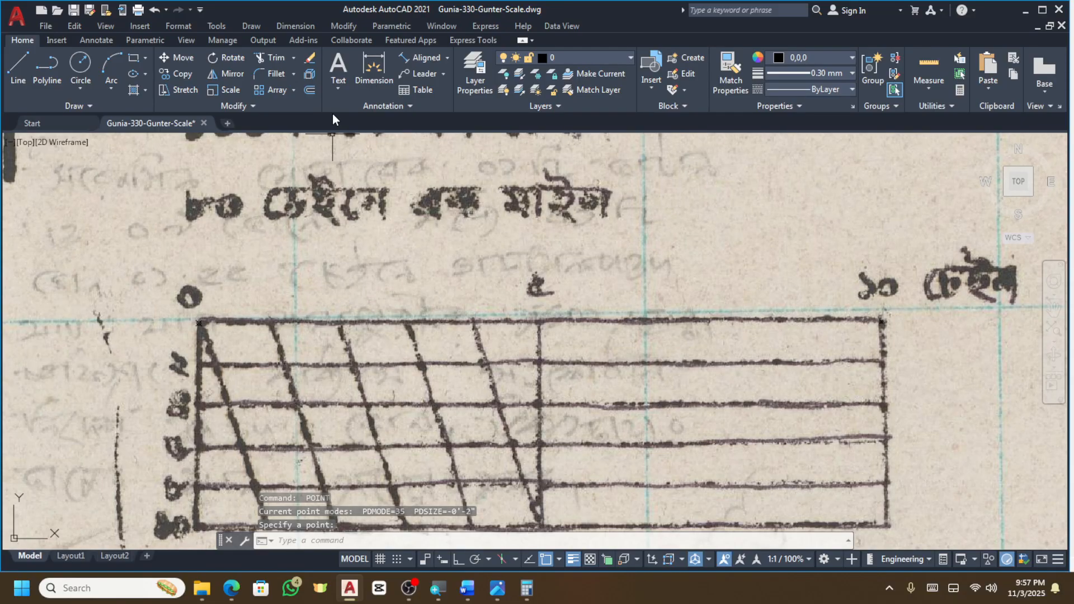
pyautogui.click(421, 56)
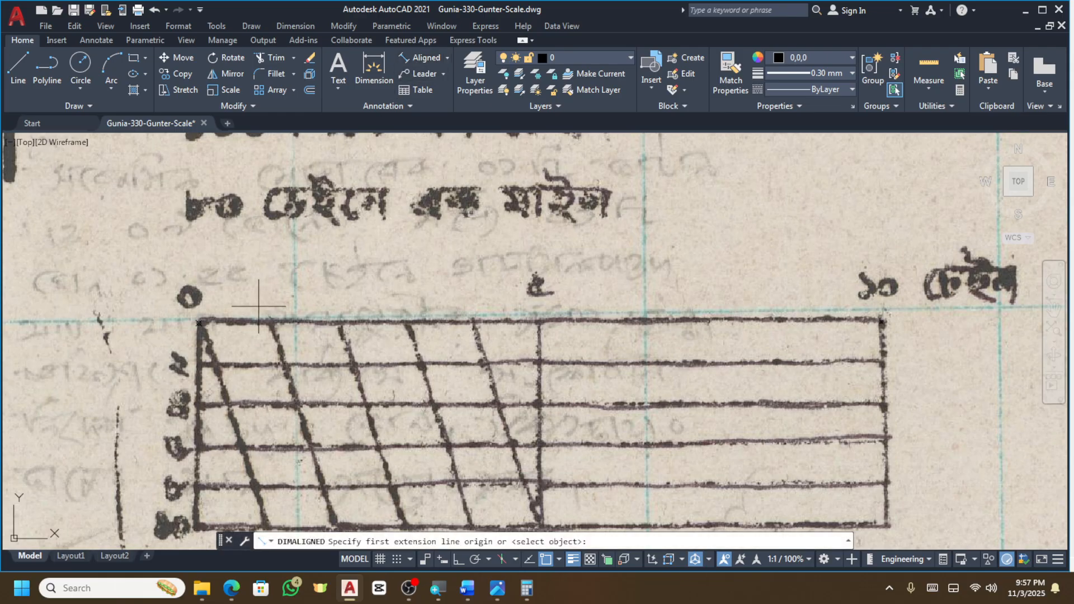
pyautogui.click(199, 322)
pyautogui.click(880, 323)
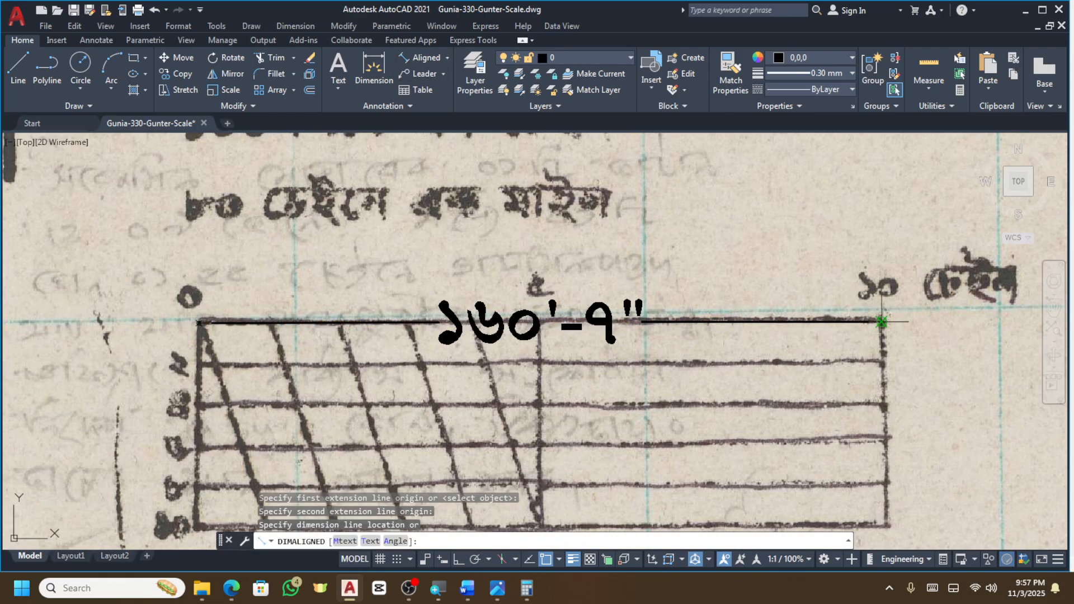
pyautogui.click(850, 282)
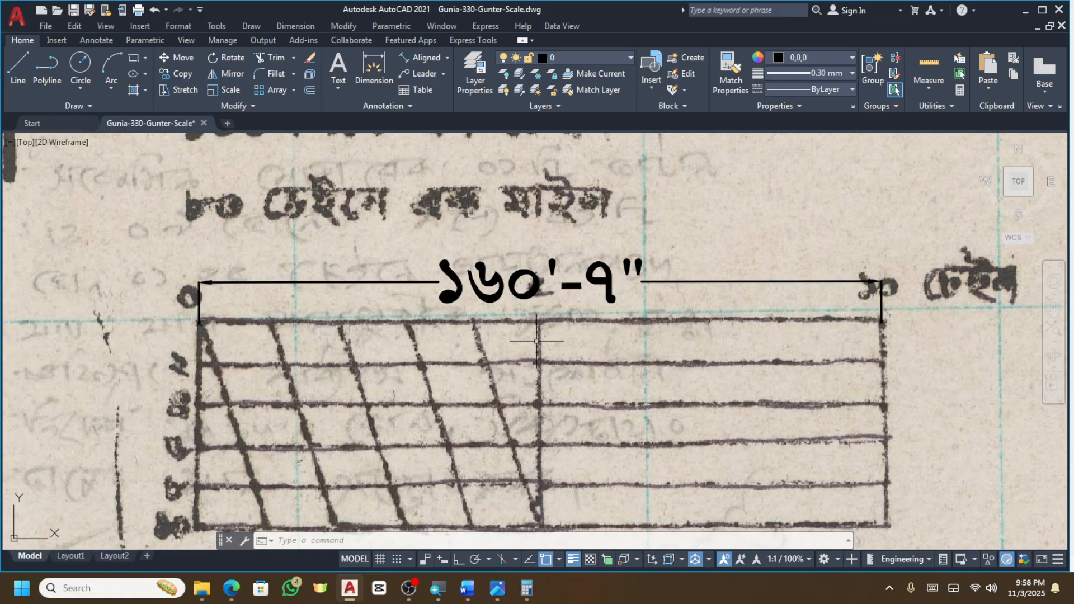
# Erase the two point markers at the ends of the scale bar, keeping the aligned dimension.
pyautogui.scroll(-14, 385, 339)
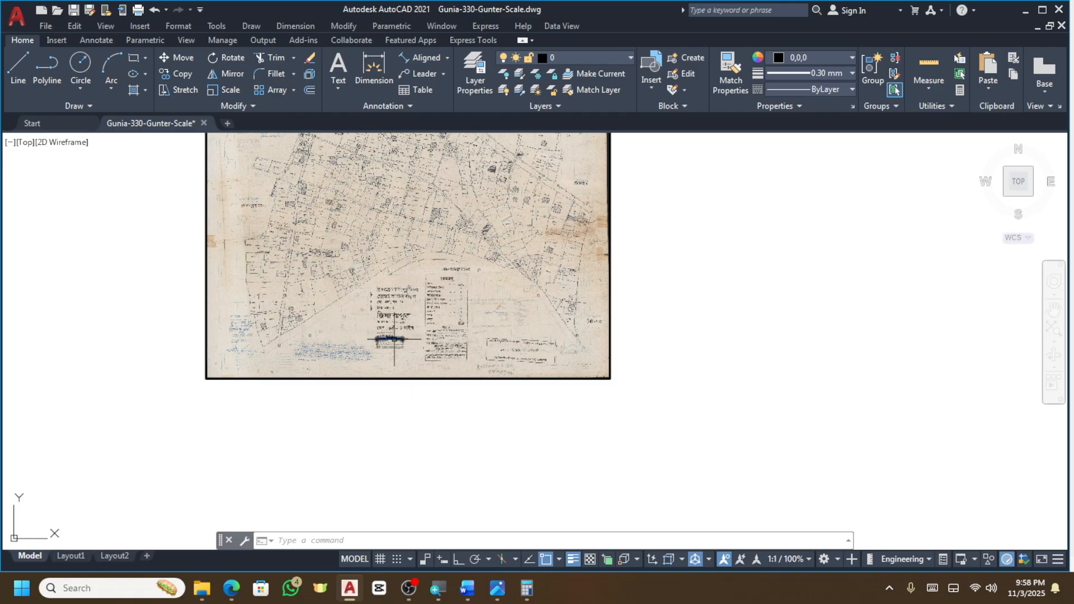
pyautogui.scroll(14, 376, 338)
pyautogui.scroll(-2, 232, 276)
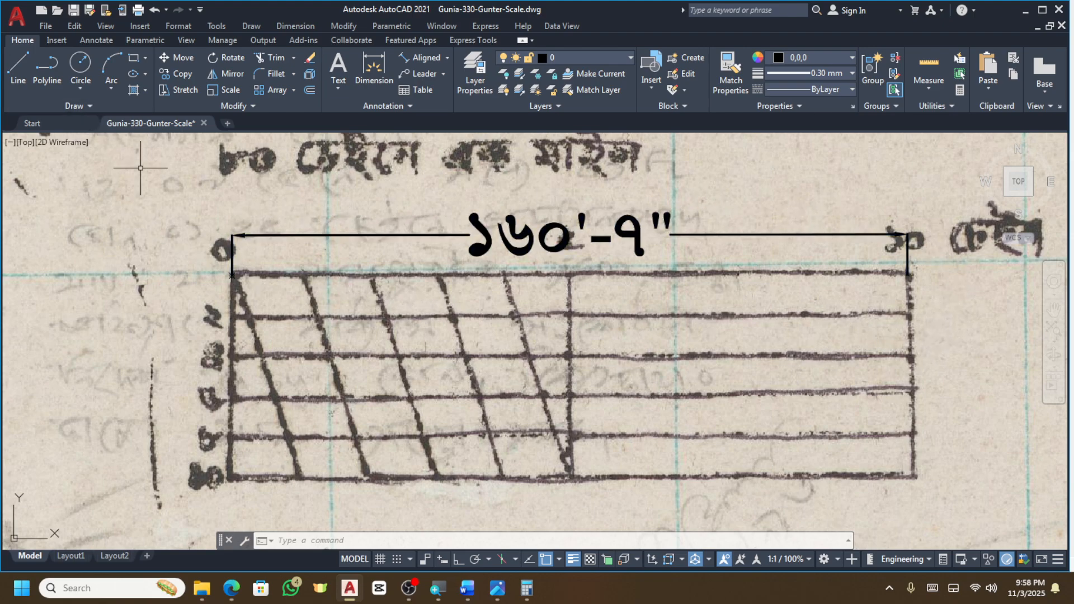
pyautogui.click(175, 246)
pyautogui.click(966, 440)
pyautogui.press('Delete')
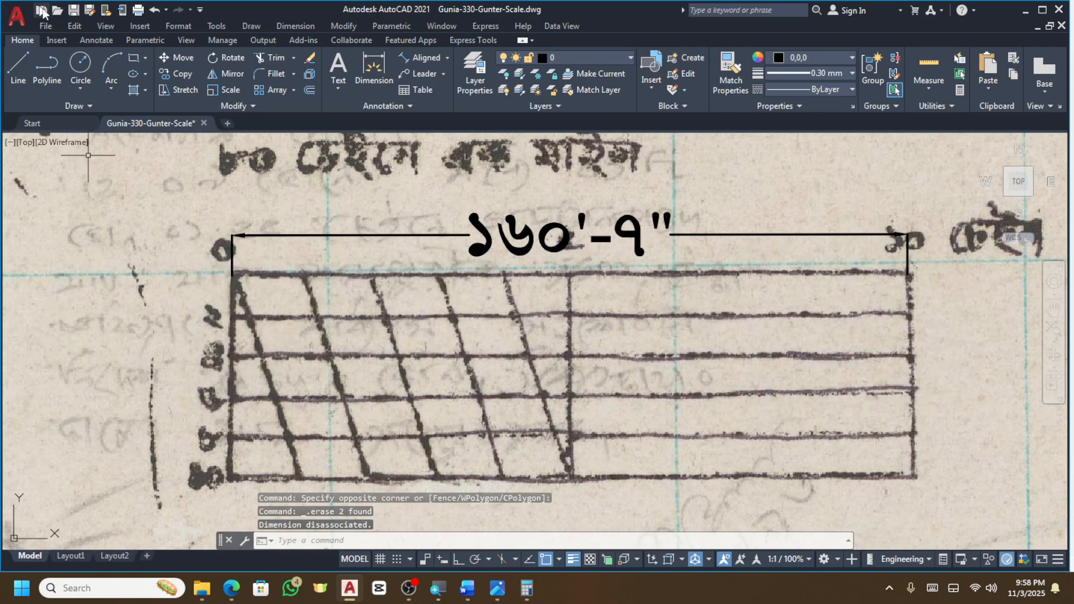
# Draw a polyline along the scale bar's top edge from the zero end to the 10-chain end.
pyautogui.click(47, 68)
pyautogui.click(232, 275)
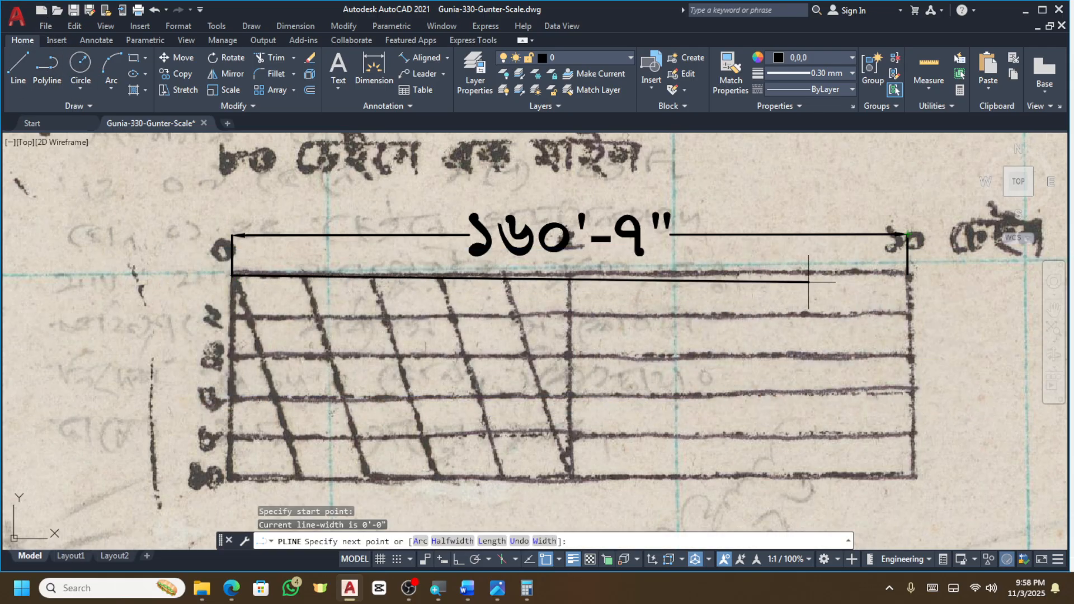
pyautogui.click(908, 274)
pyautogui.press('Return')
# Change the scale bar polyline's colour to Red and its lineweight to 0.90 mm.
pyautogui.click(856, 258)
pyautogui.click(808, 305)
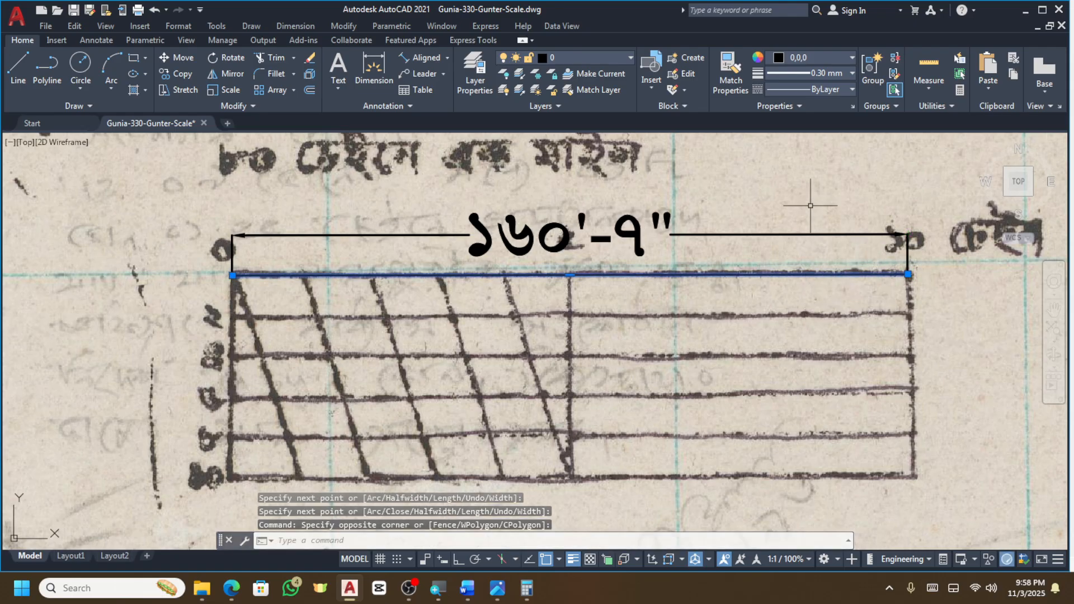
pyautogui.click(805, 58)
pyautogui.click(775, 193)
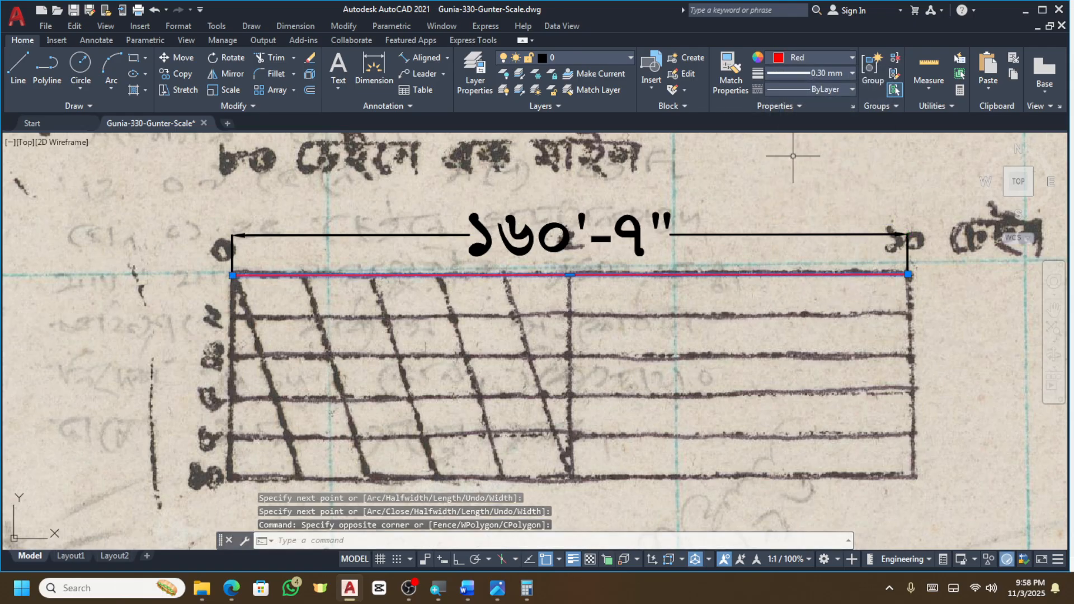
pyautogui.click(822, 72)
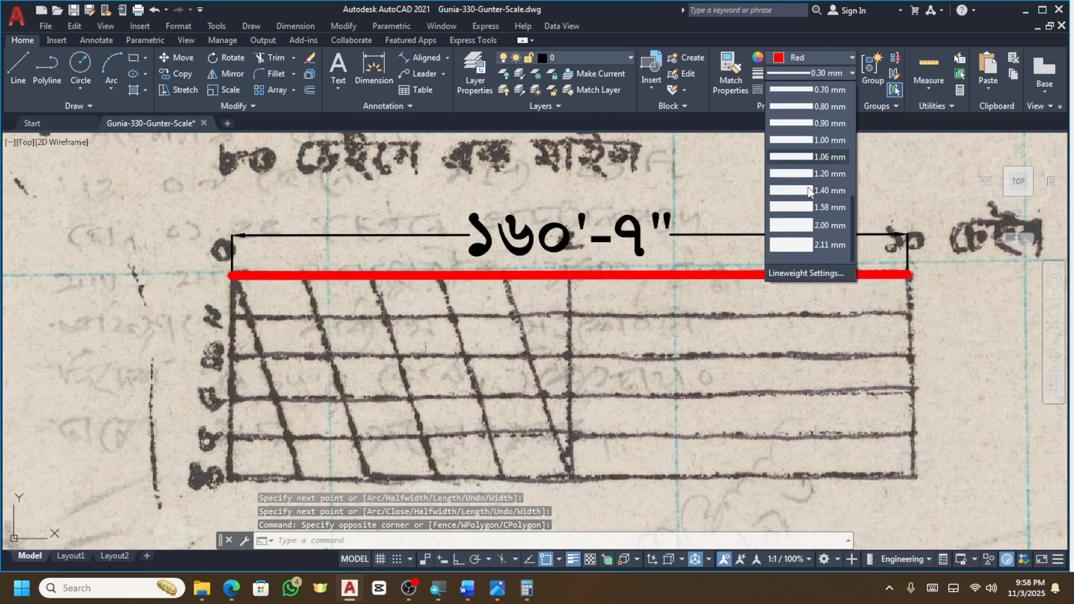
pyautogui.click(817, 123)
pyautogui.press('Escape')
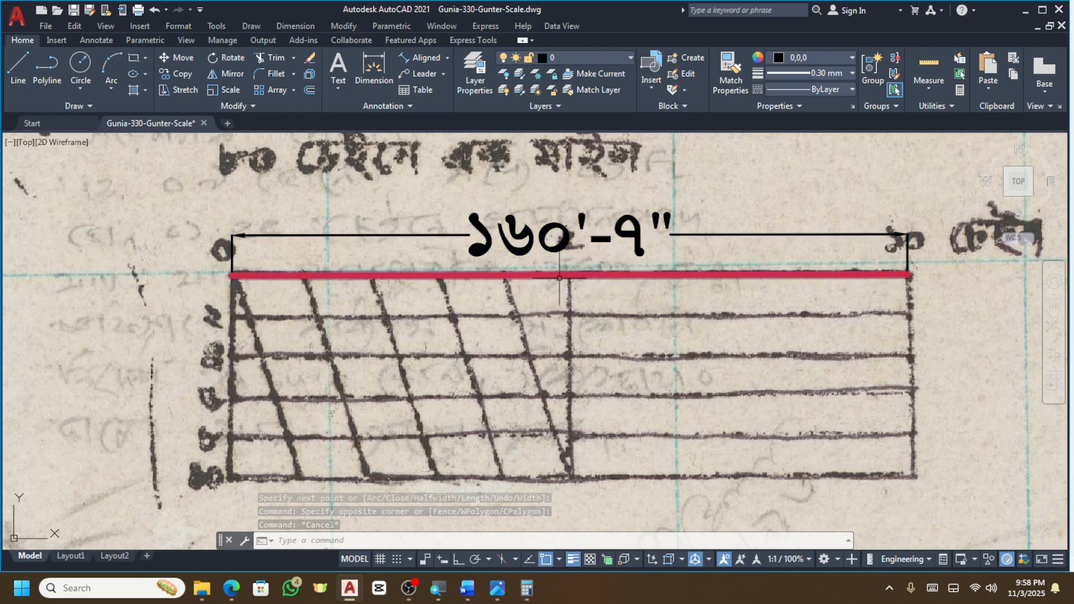
# Turn on Ortho mode while starting a polyline in the empty area beside the map, and cancel the polyline.
pyautogui.scroll(-2, 476, 257)
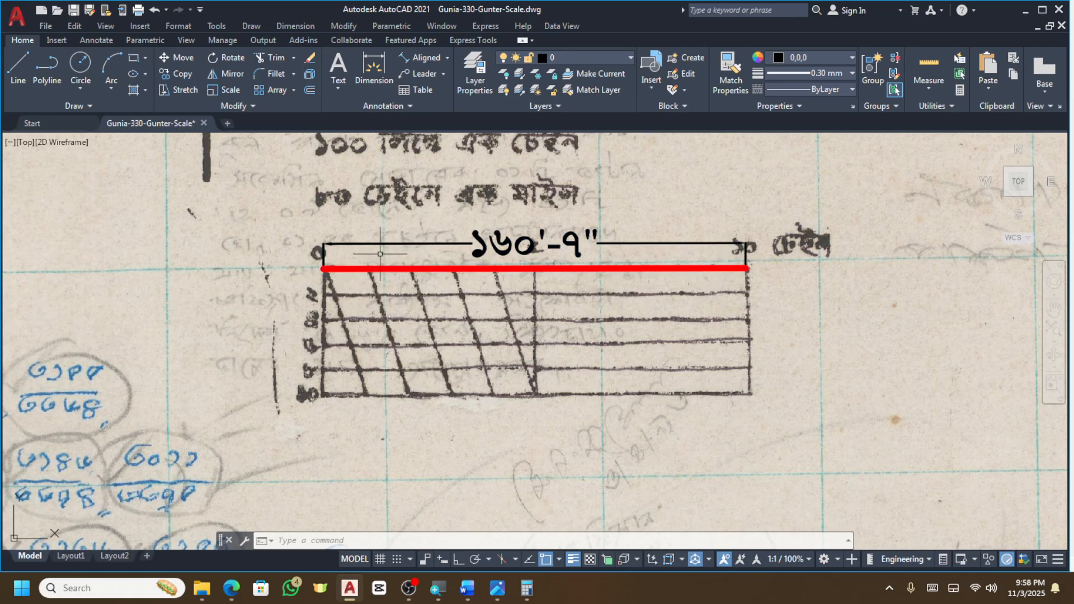
pyautogui.scroll(-6, 367, 265)
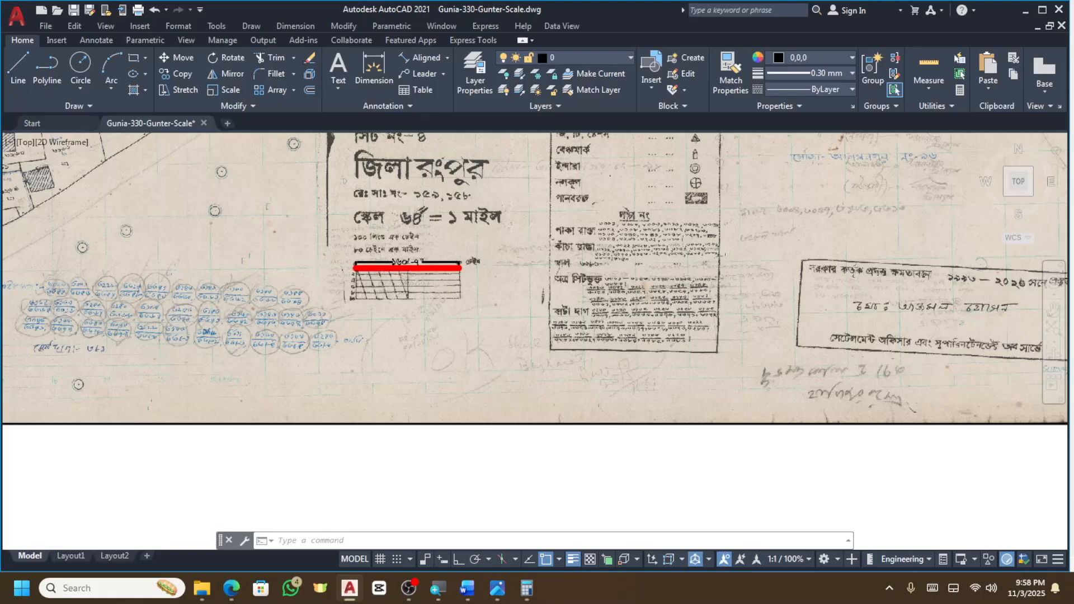
pyautogui.click(47, 69)
pyautogui.scroll(-3, 302, 202)
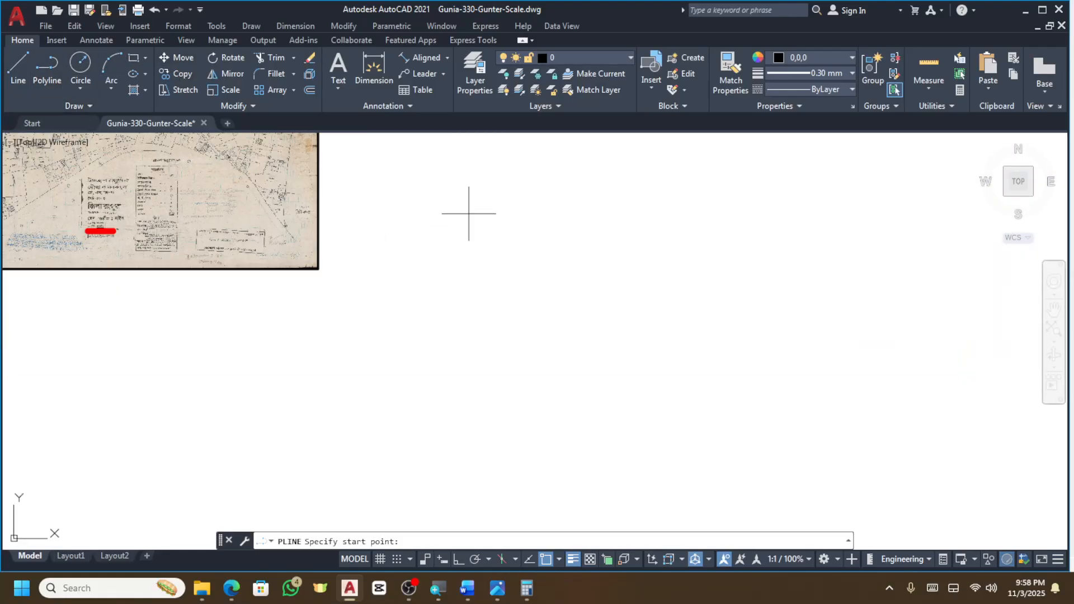
pyautogui.click(411, 206)
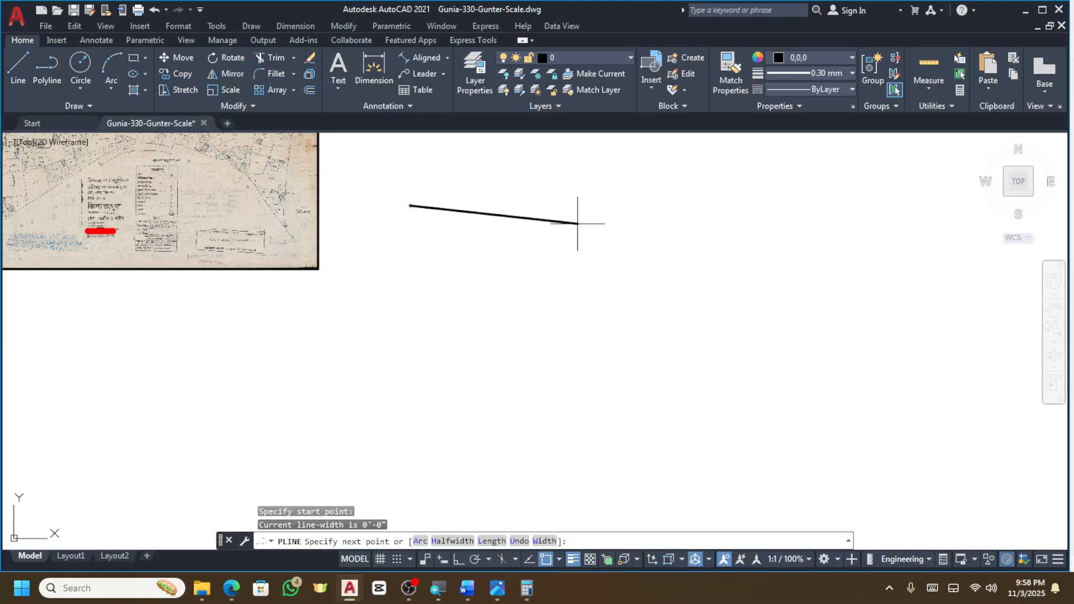
pyautogui.click(458, 560)
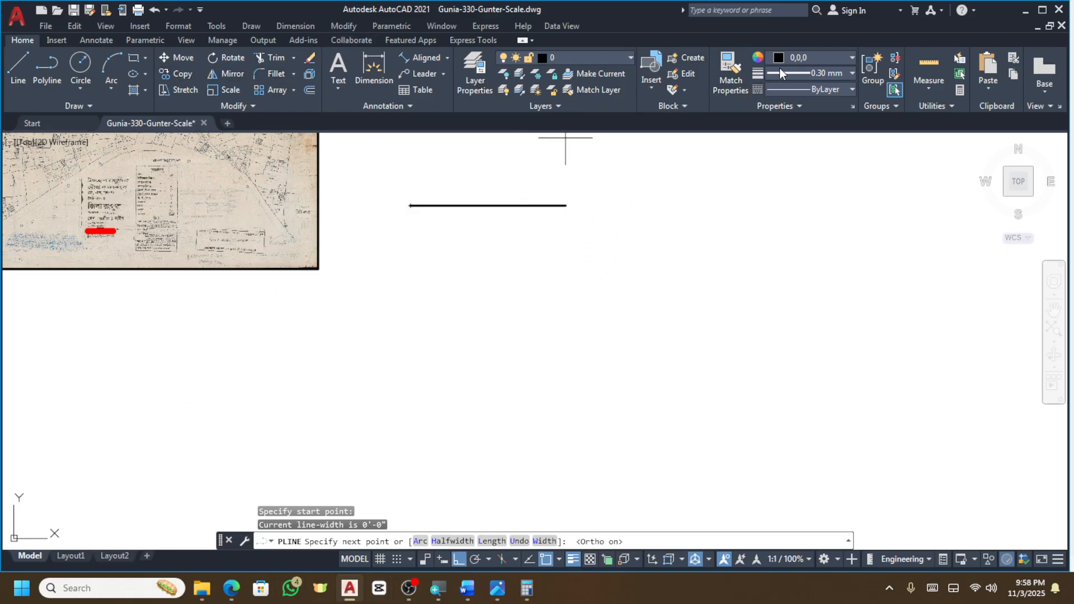
pyautogui.press('Escape')
# Set the current object colour to Red and the current lineweight to 0.80 mm.
pyautogui.click(794, 58)
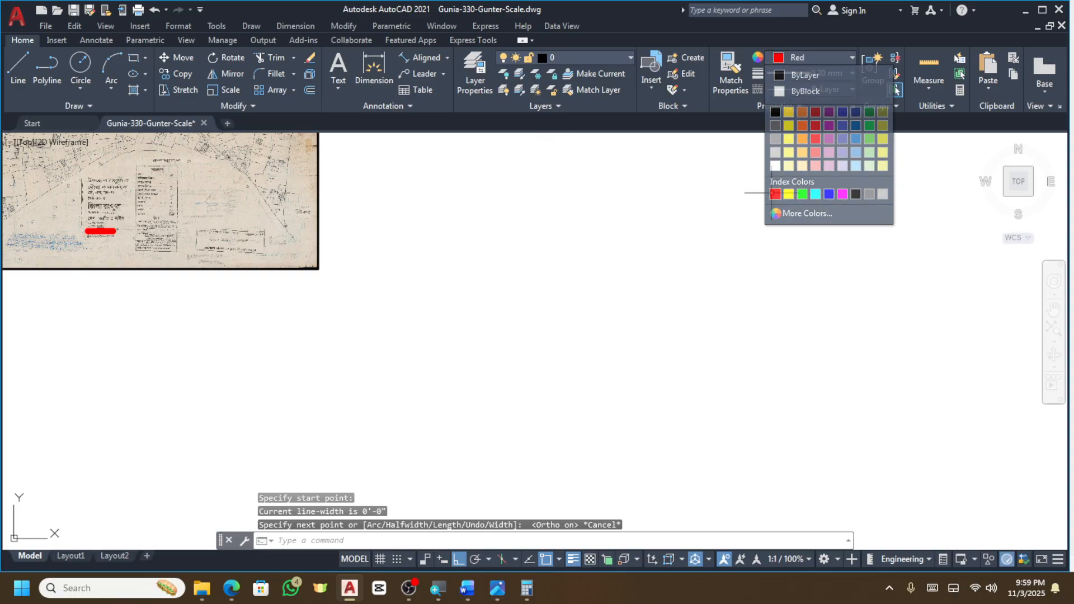
pyautogui.click(775, 194)
pyautogui.click(797, 75)
pyautogui.click(816, 157)
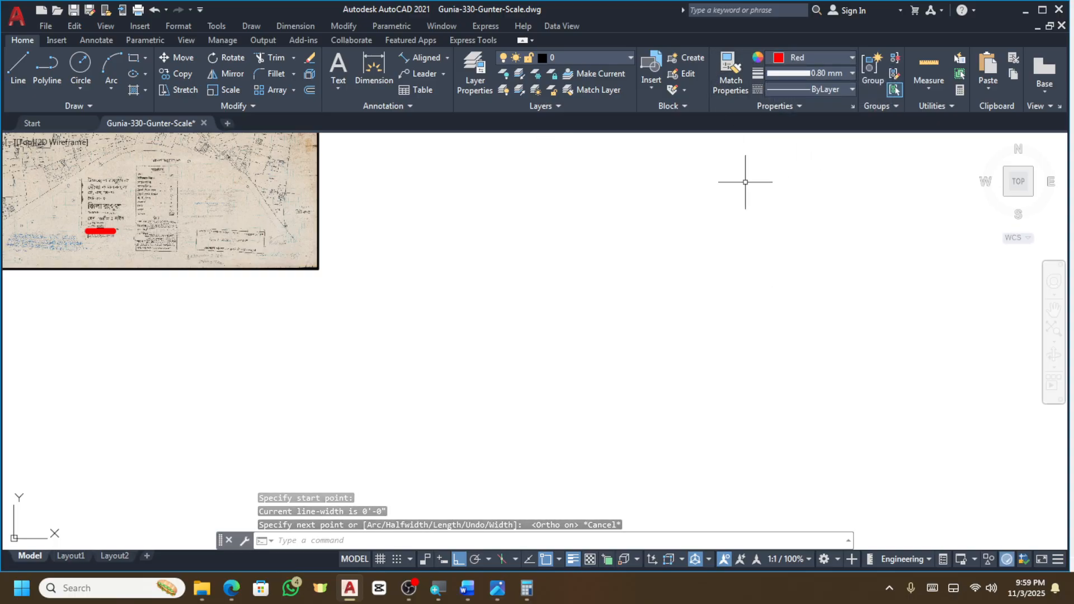
# Draw a horizontal polyline 170' long in the empty area beside the map.
pyautogui.click(47, 68)
pyautogui.click(449, 231)
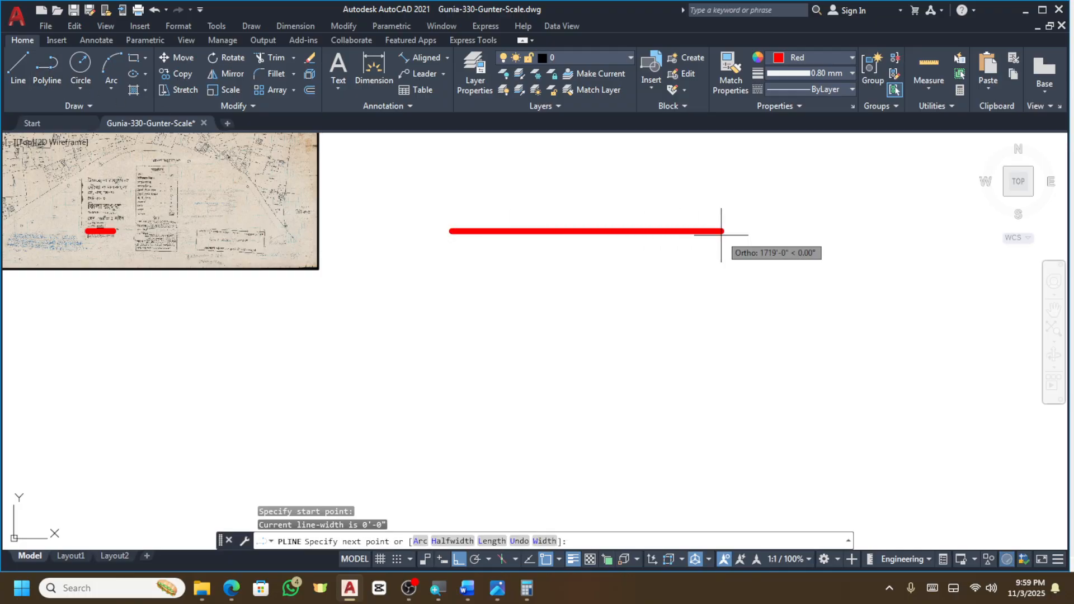
pyautogui.write("170'")
pyautogui.press('Return')
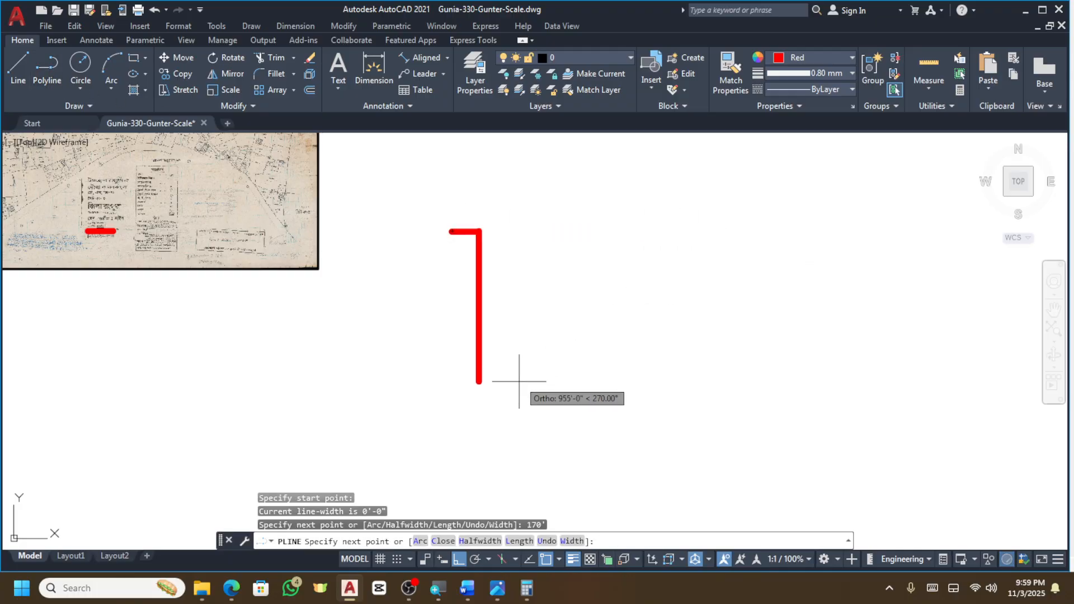
pyautogui.press('Return')
# Start Align on the map with its scale bar polyline and dimension, taking the scale bar's right end as first source point.
pyautogui.scroll(6, 479, 240)
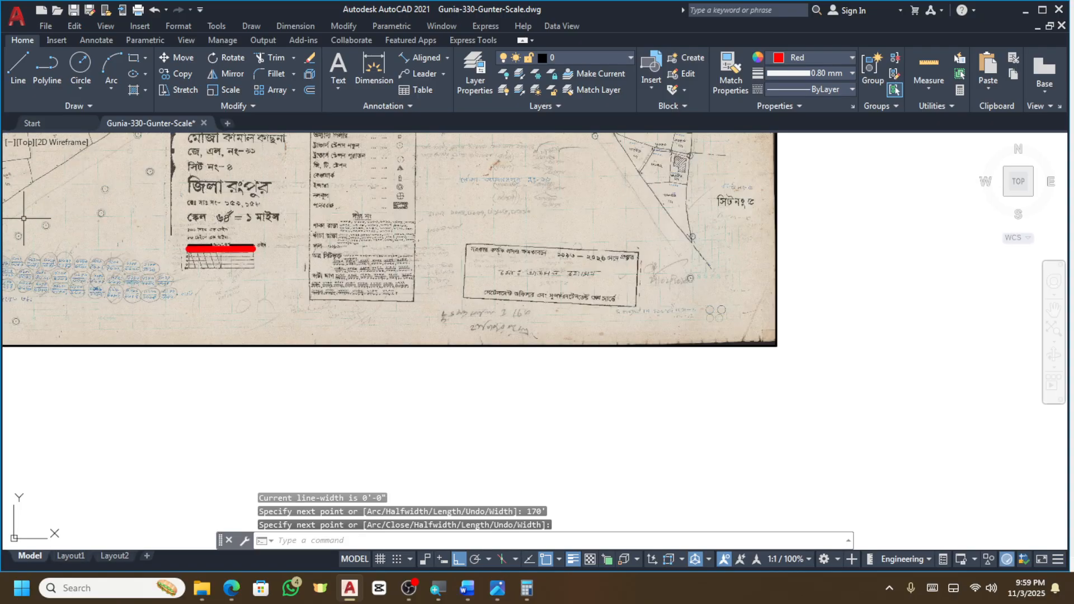
pyautogui.scroll(2, 342, 269)
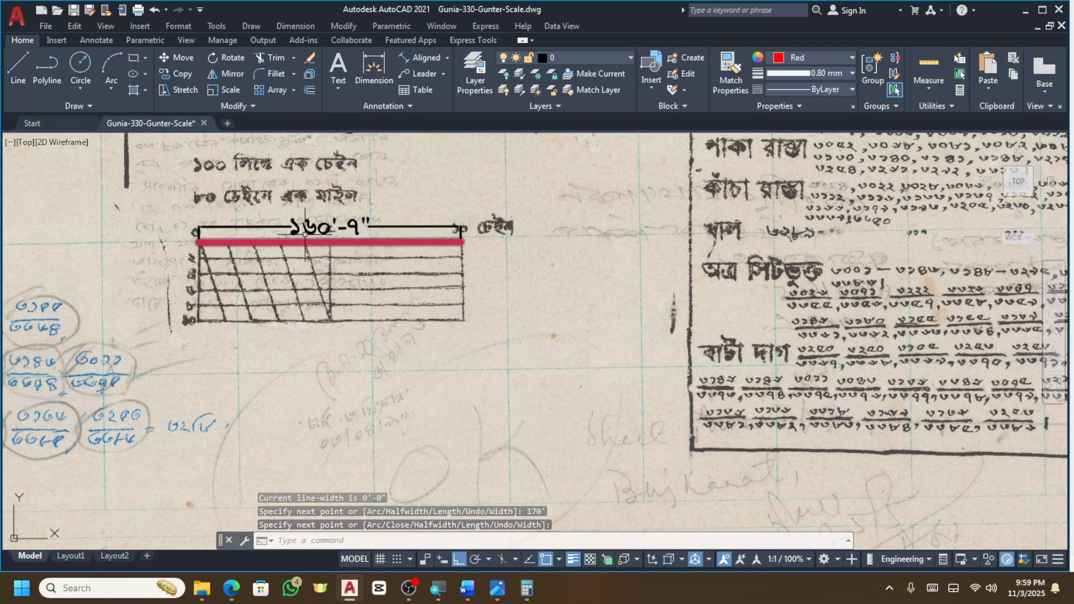
pyautogui.scroll(-10, 581, 163)
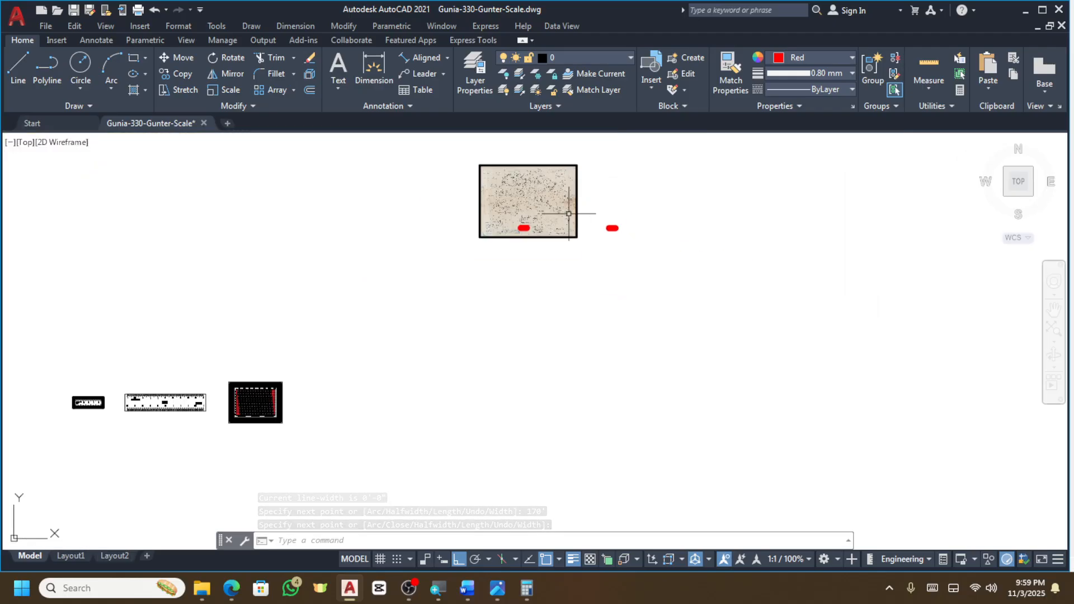
pyautogui.click(582, 164)
pyautogui.click(392, 314)
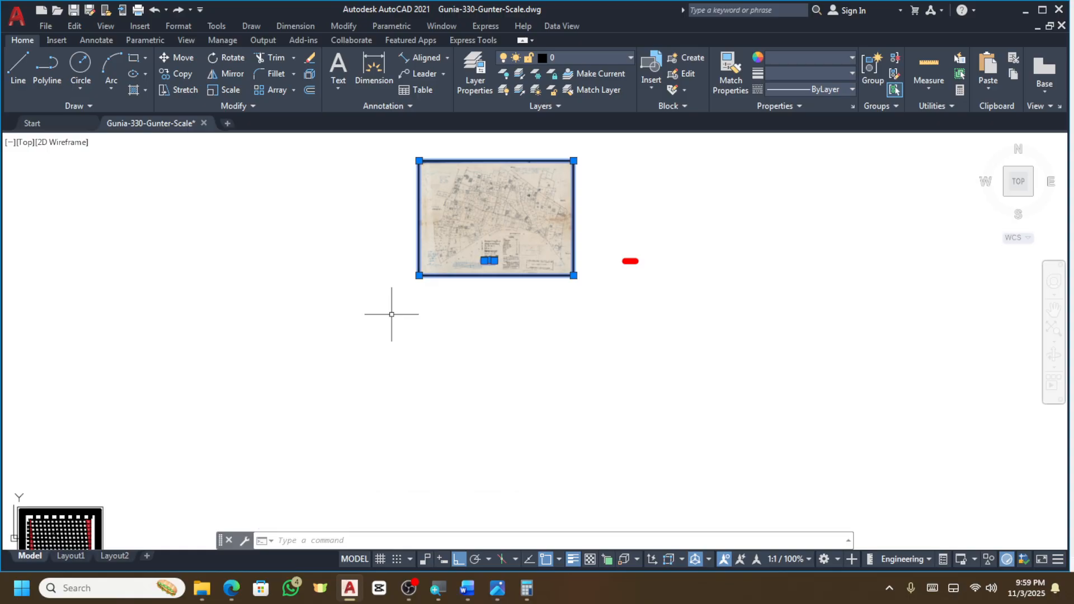
pyautogui.write('AL')
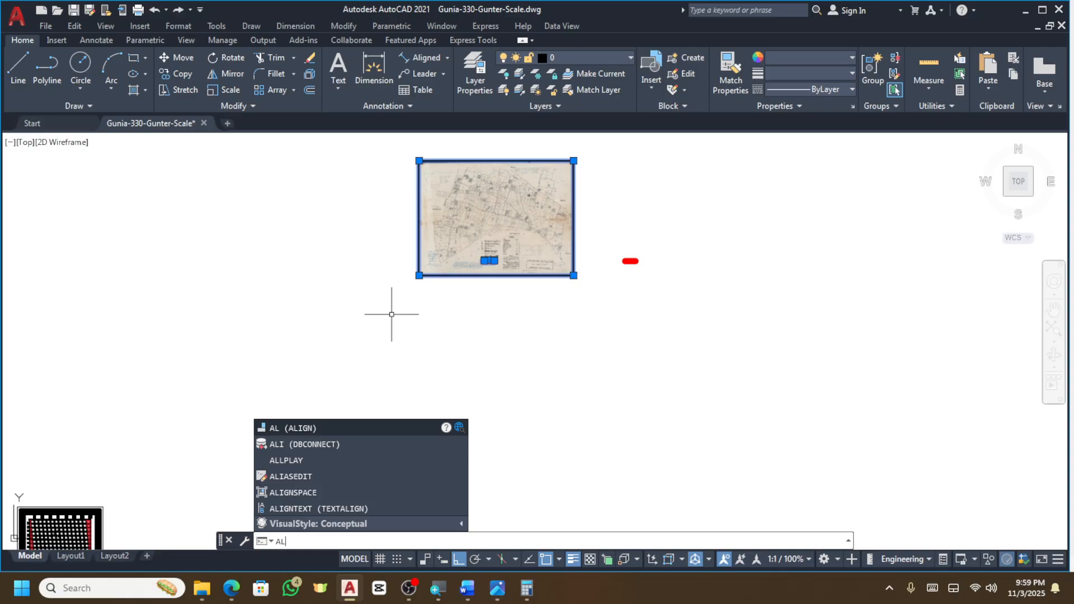
pyautogui.press('Return')
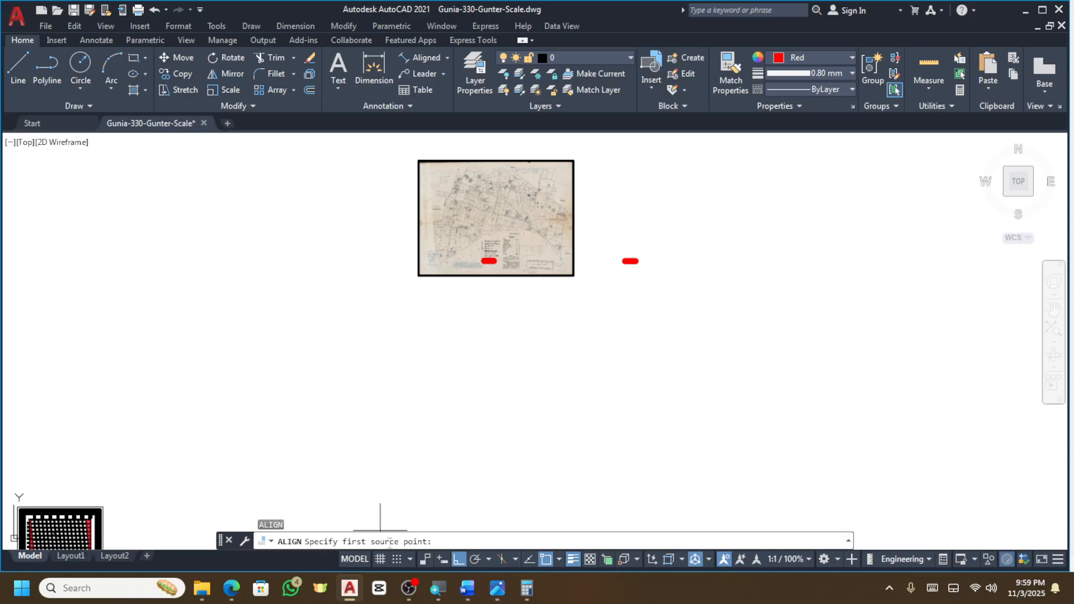
pyautogui.scroll(10, 489, 262)
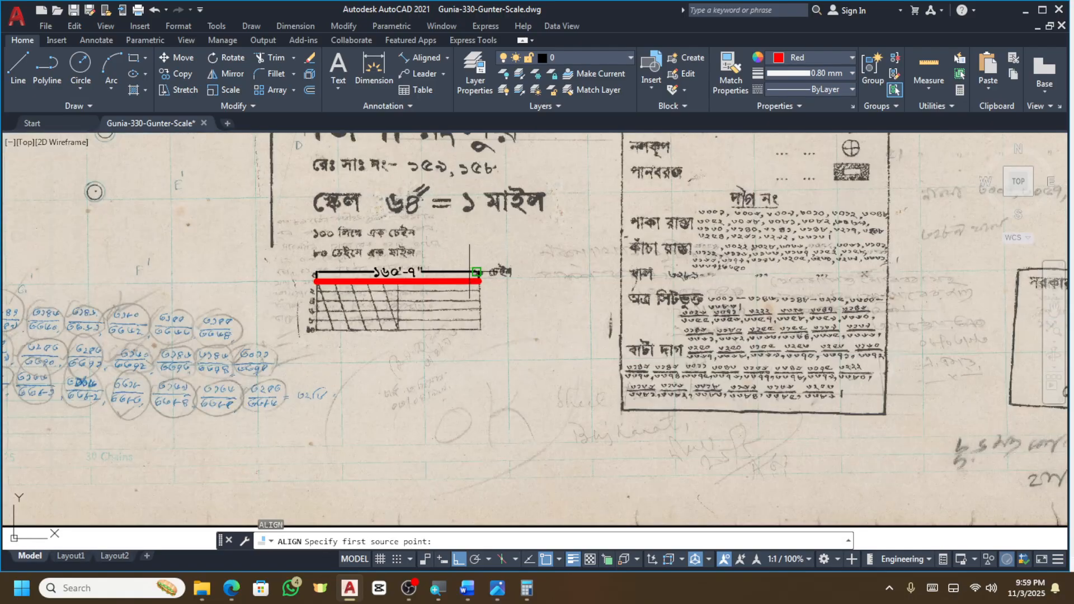
pyautogui.click(486, 280)
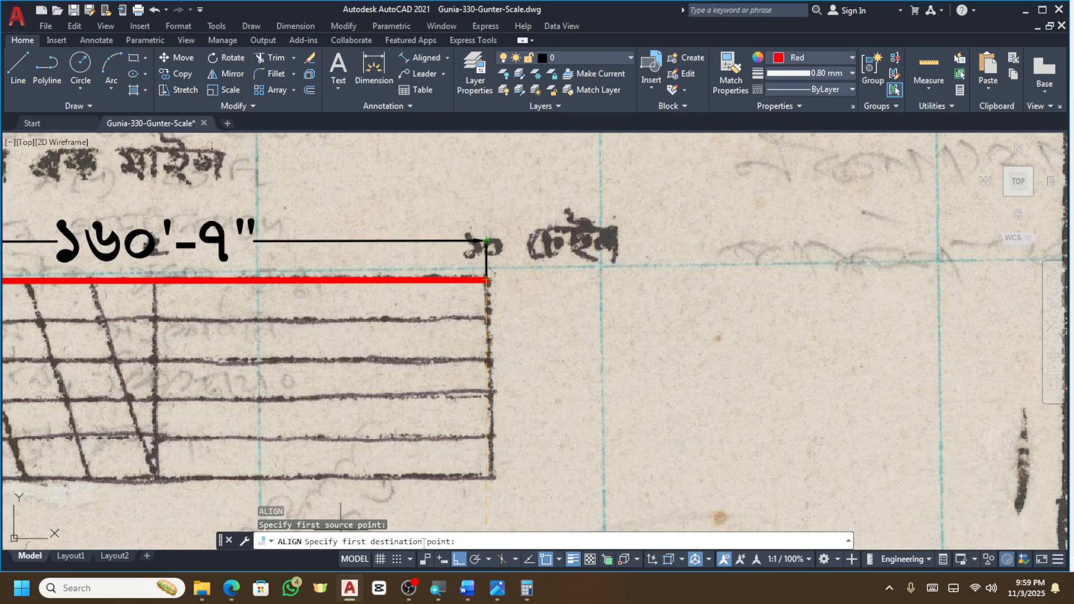
# Turn off Ortho mode and set the right end of the 170' reference line as the first destination point.
pyautogui.scroll(-10, 352, 484)
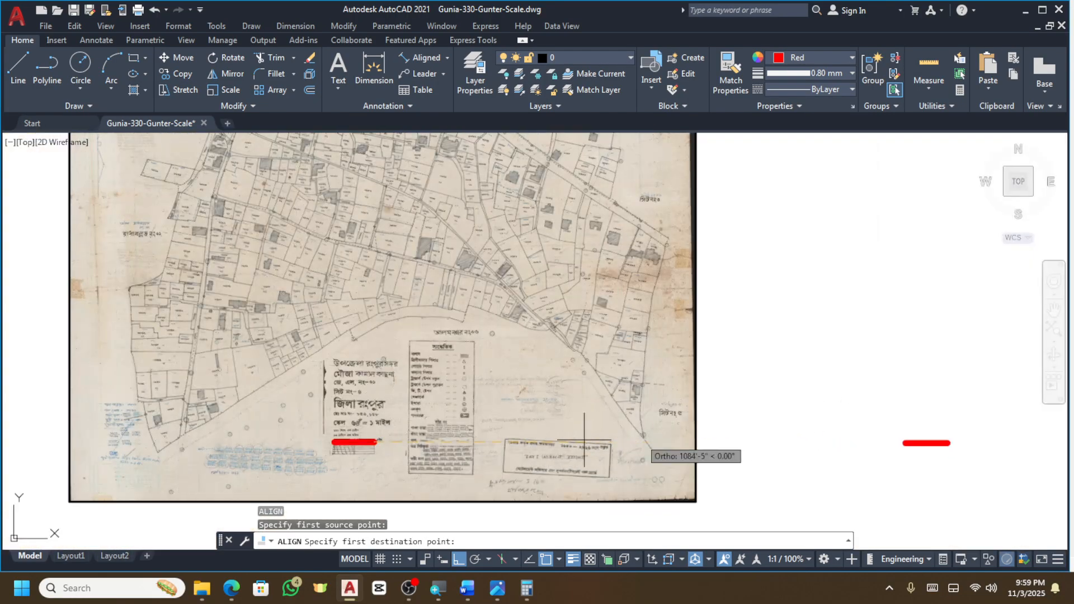
pyautogui.scroll(5, 319, 450)
pyautogui.scroll(-10, 325, 453)
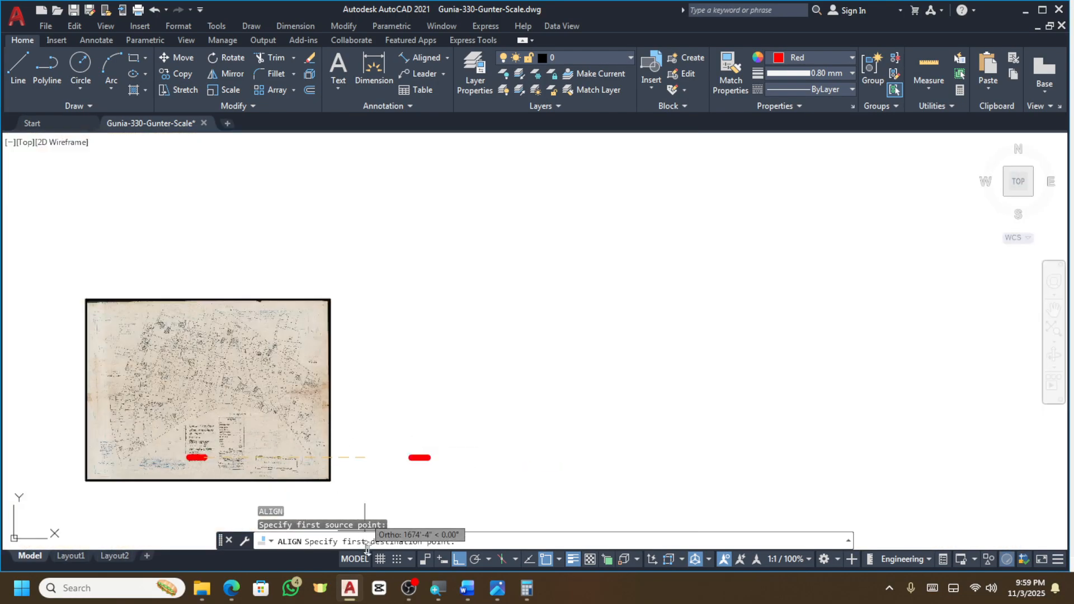
pyautogui.click(457, 558)
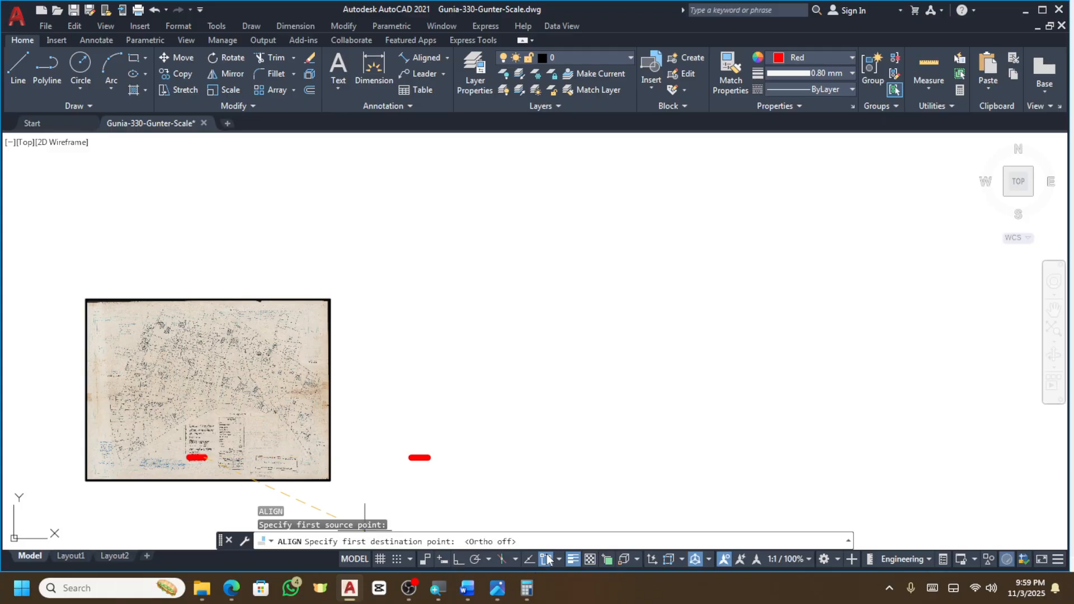
pyautogui.scroll(4, 425, 457)
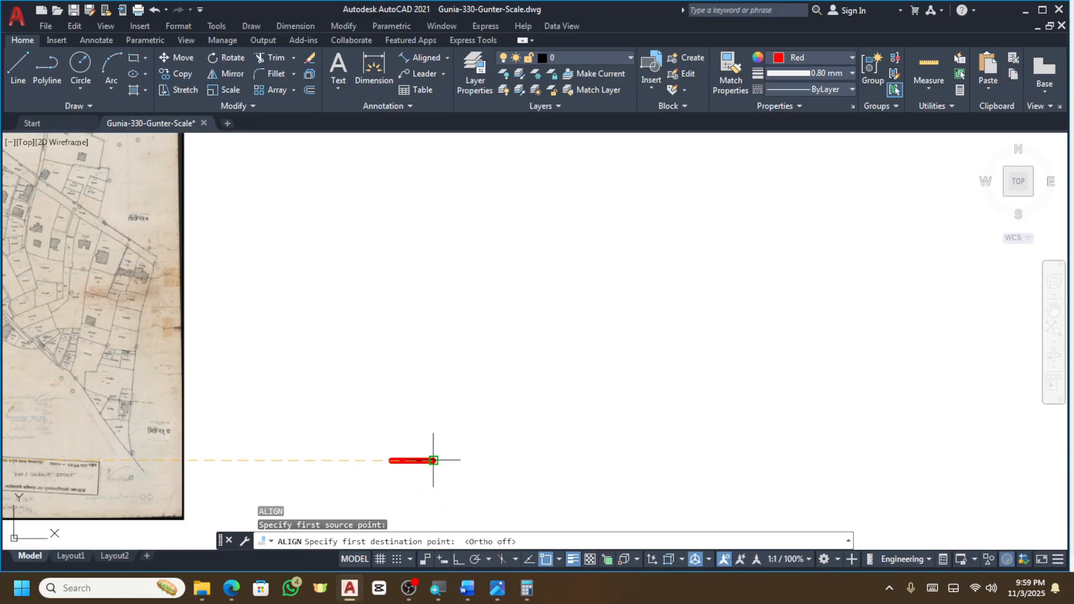
pyautogui.scroll(2, 431, 456)
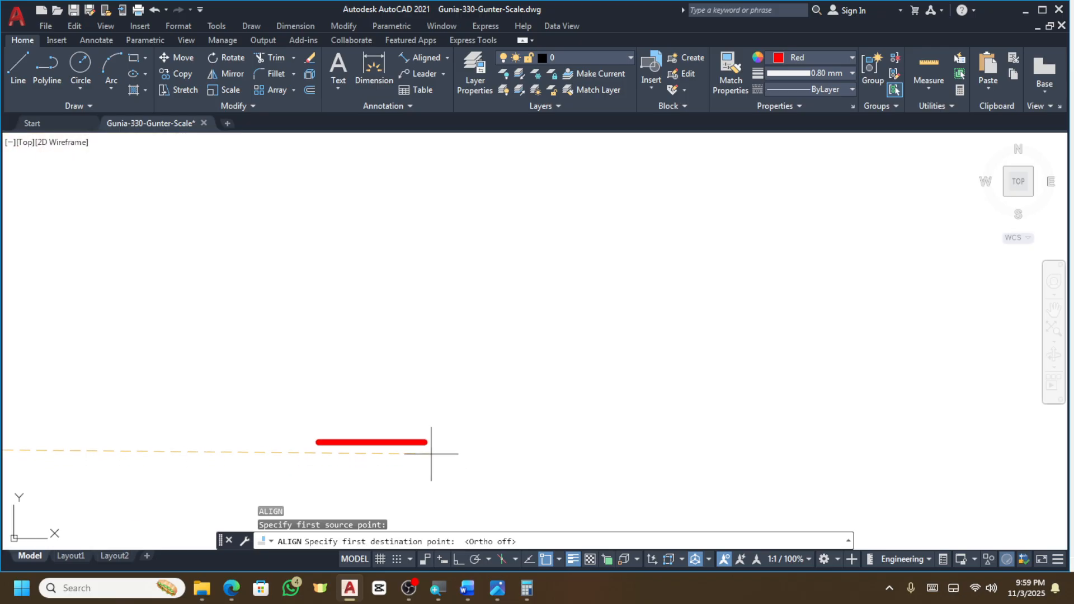
pyautogui.click(425, 442)
# Match the scale bar's left end to the reference line's left end and finish the alignment, scaling the objects to the alignment points.
pyautogui.scroll(-5, 727, 422)
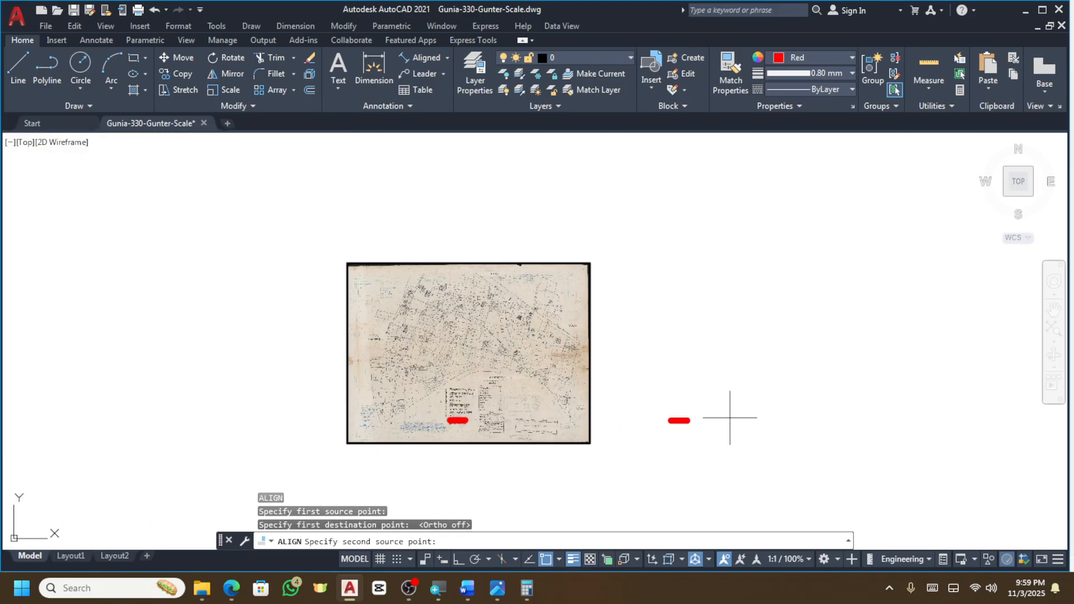
pyautogui.scroll(3, 468, 423)
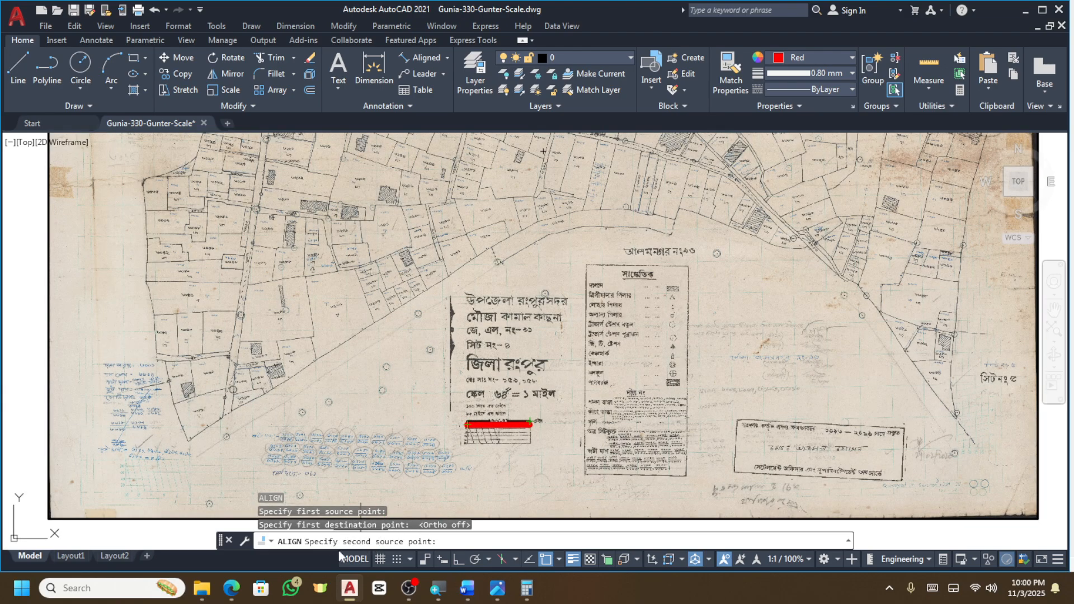
pyautogui.scroll(4, 470, 434)
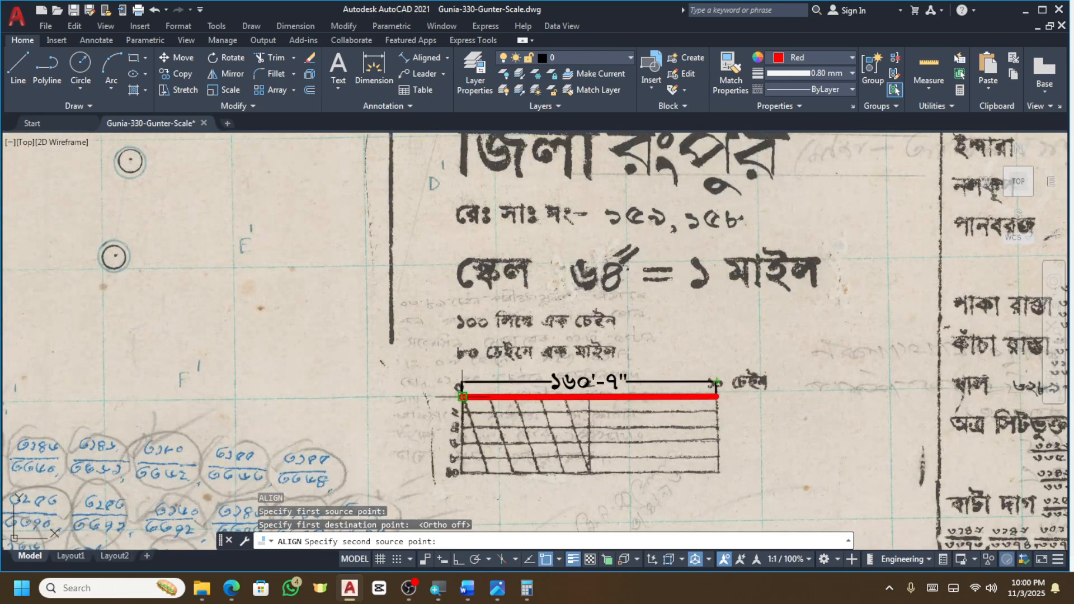
pyautogui.click(463, 415)
pyautogui.scroll(-8, 342, 476)
pyautogui.scroll(5, 681, 479)
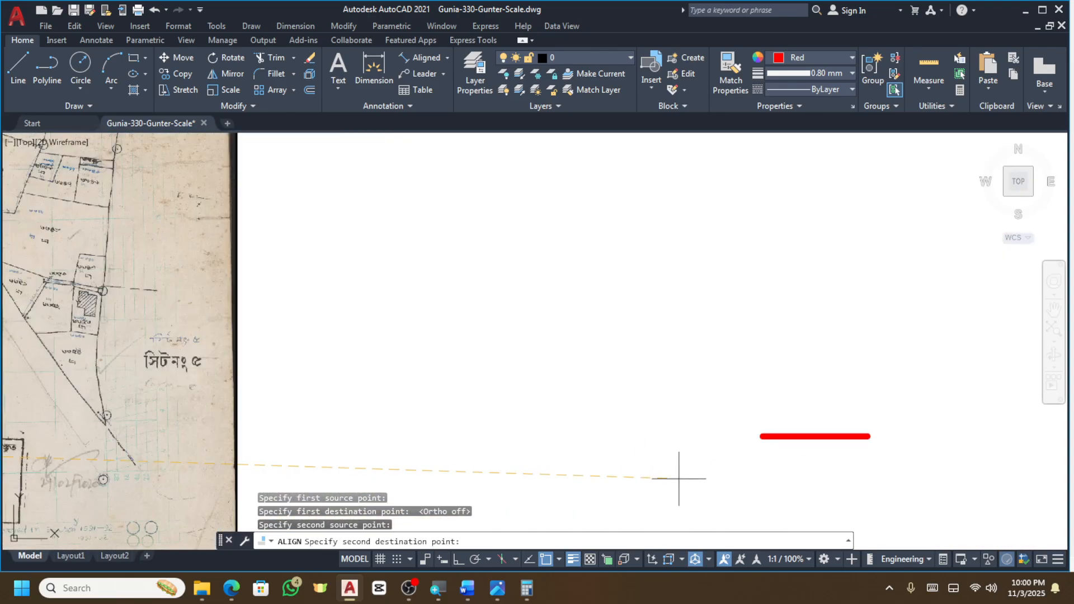
pyautogui.click(762, 436)
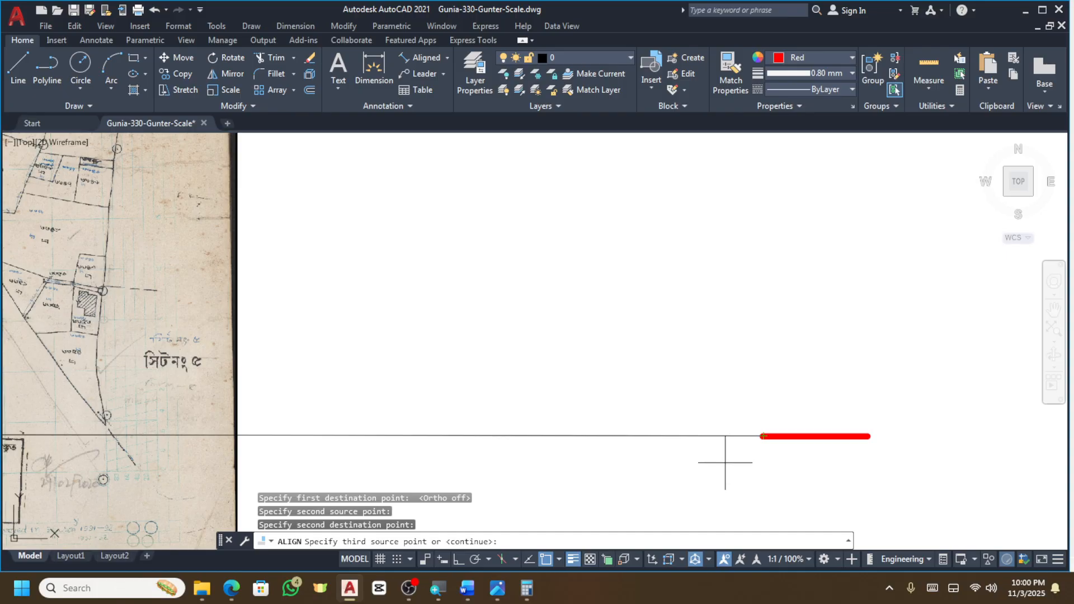
pyautogui.press('Return')
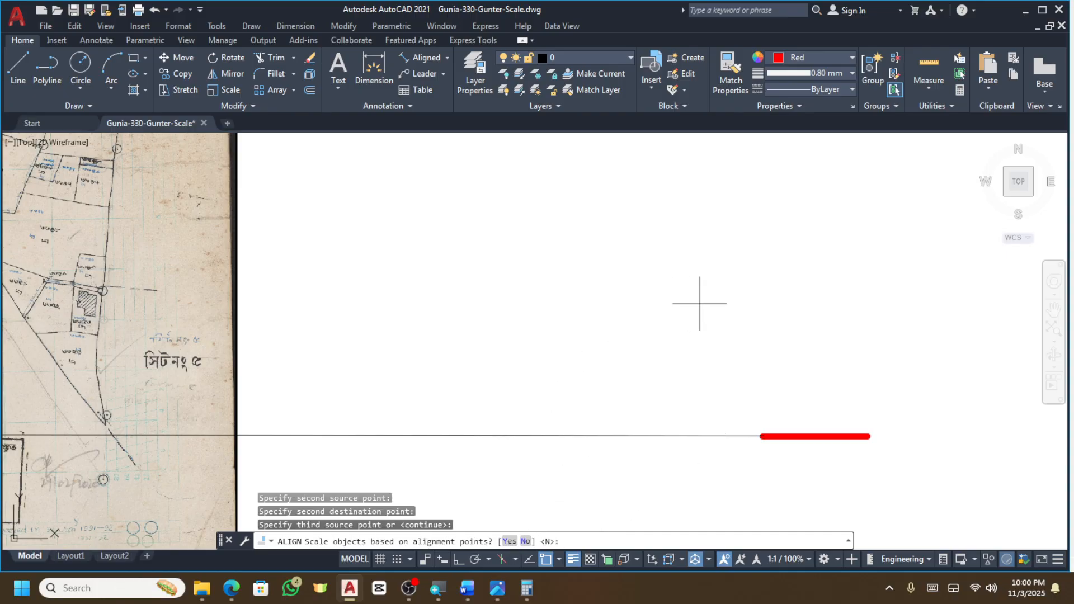
pyautogui.click(509, 541)
# Examine the dimension over the map's scale bar and the overall fit of the aligned map.
pyautogui.scroll(-3, 651, 418)
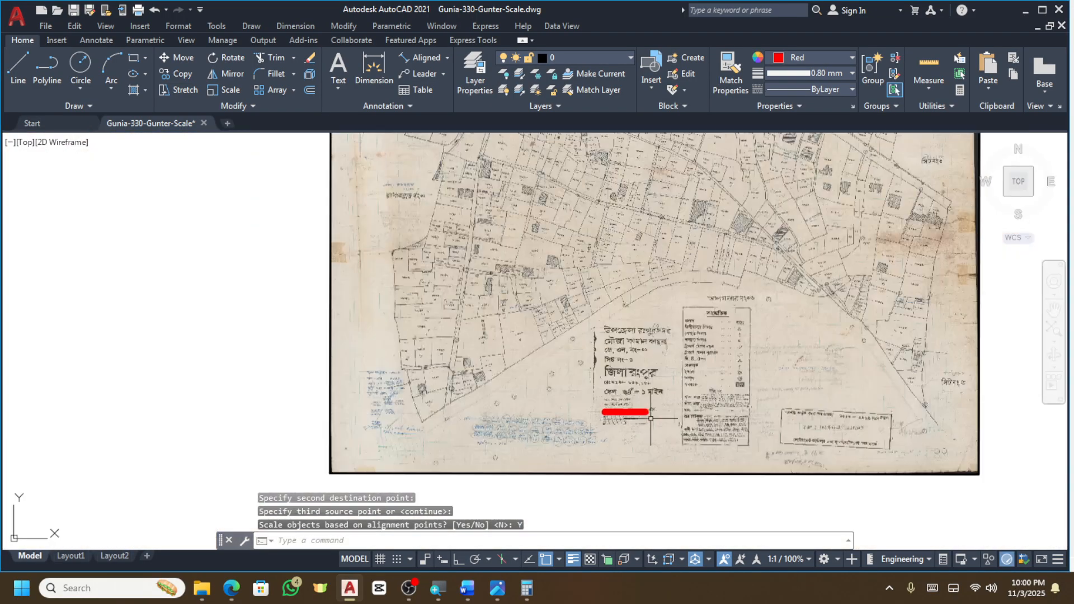
pyautogui.scroll(7, 651, 417)
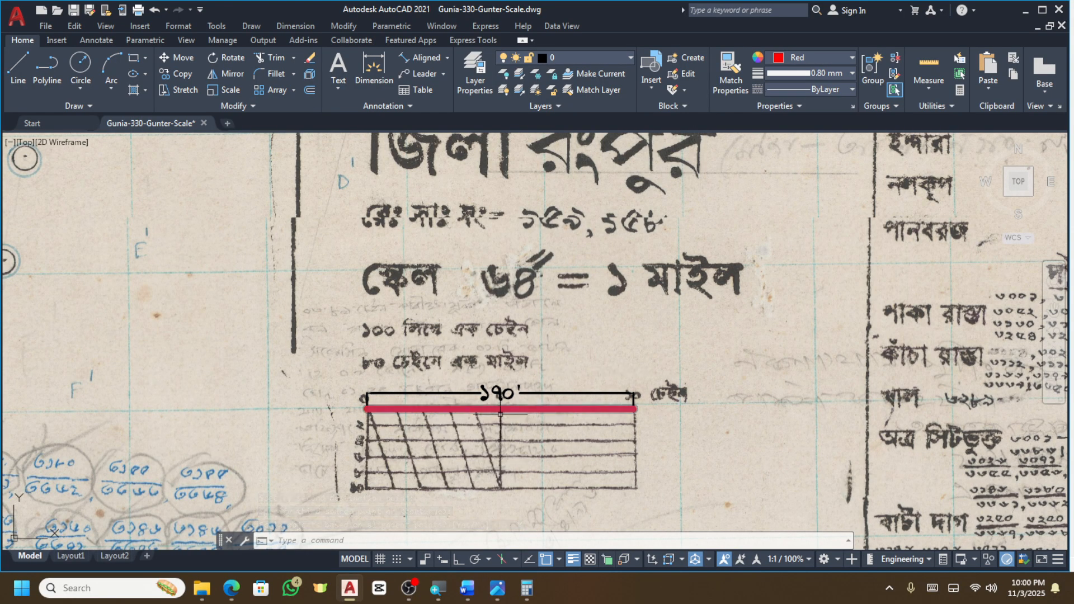
pyautogui.scroll(-6, 500, 414)
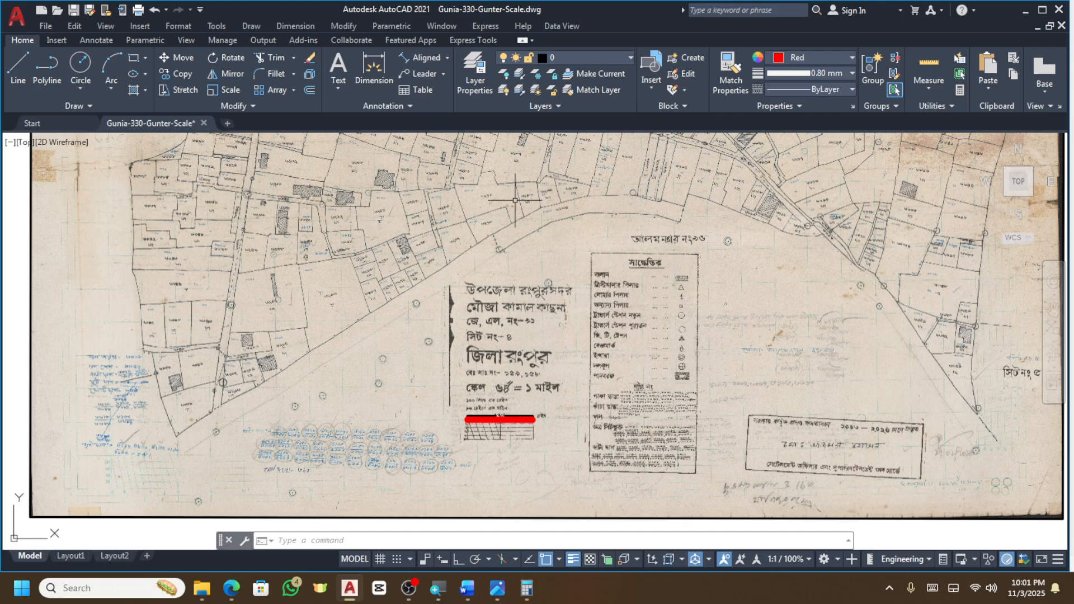
pyautogui.scroll(-6, 513, 213)
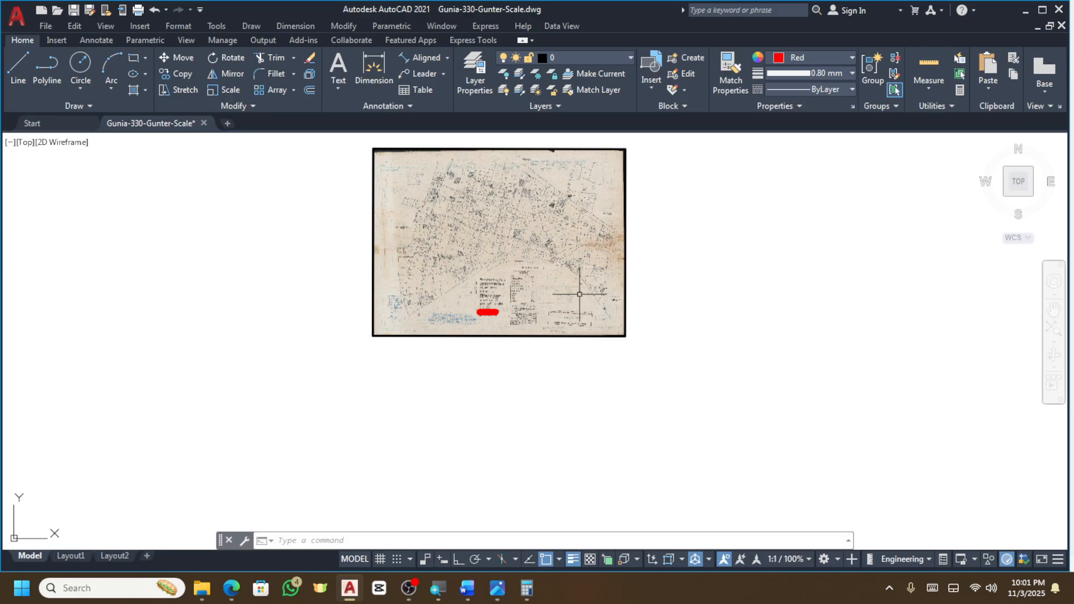
pyautogui.scroll(3, 492, 313)
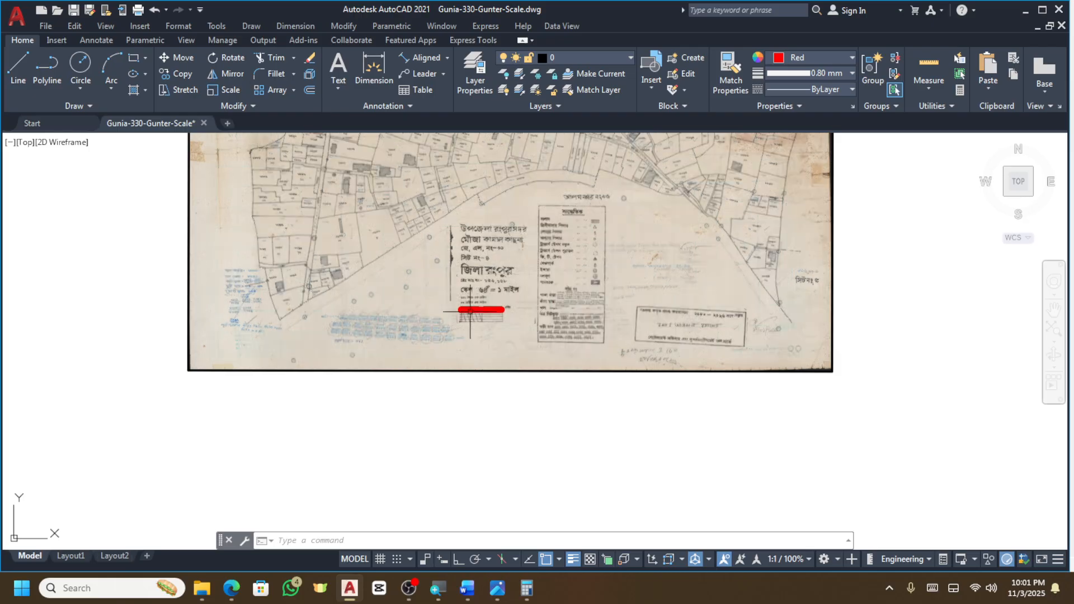
pyautogui.scroll(4, 451, 304)
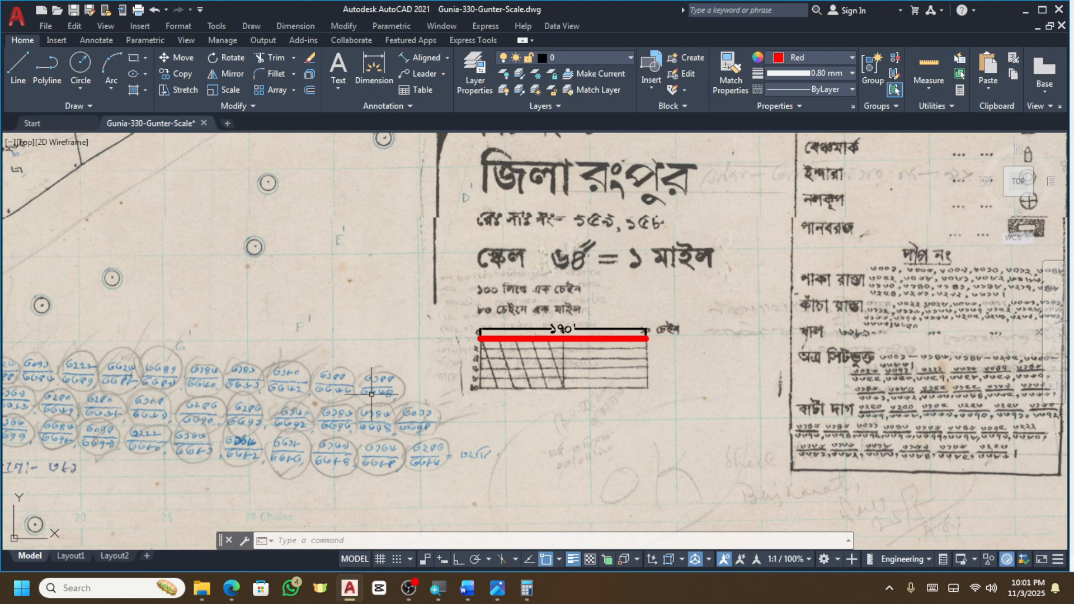
pyautogui.scroll(-3, 499, 456)
pyautogui.scroll(-1, 499, 453)
# Add an aligned dimension along the diagonal southeast boundary of the large plot marked T, between its two corners.
pyautogui.scroll(6, 415, 314)
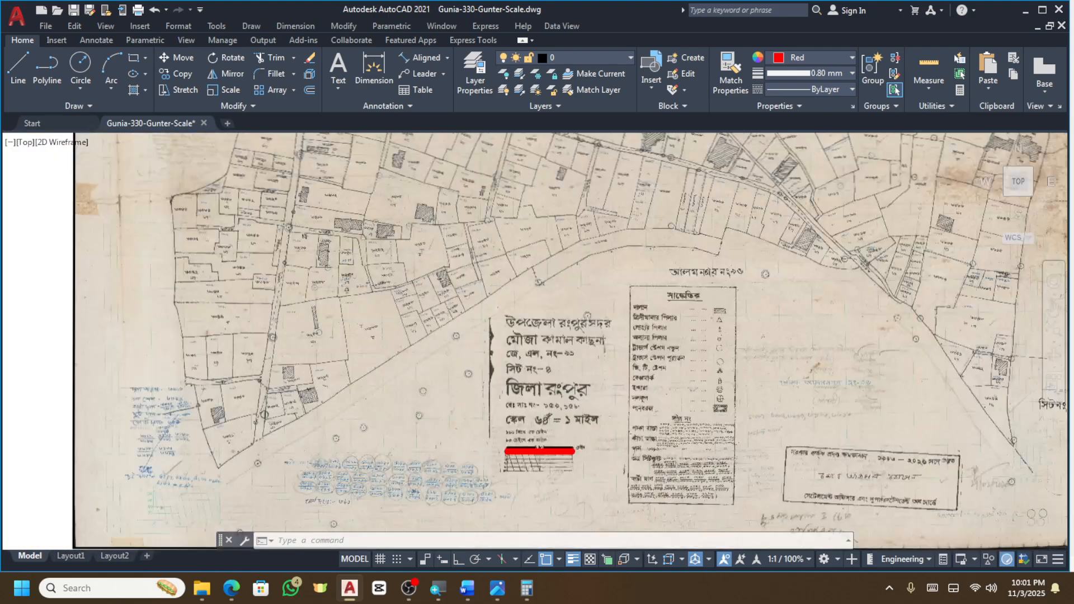
pyautogui.scroll(-2, 290, 172)
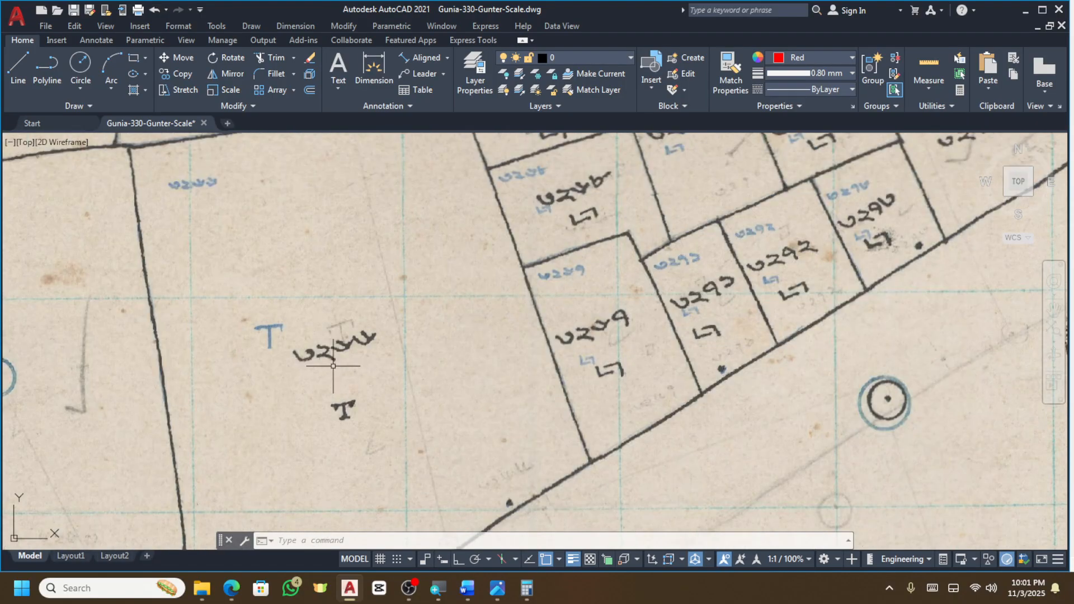
pyautogui.scroll(4, 336, 369)
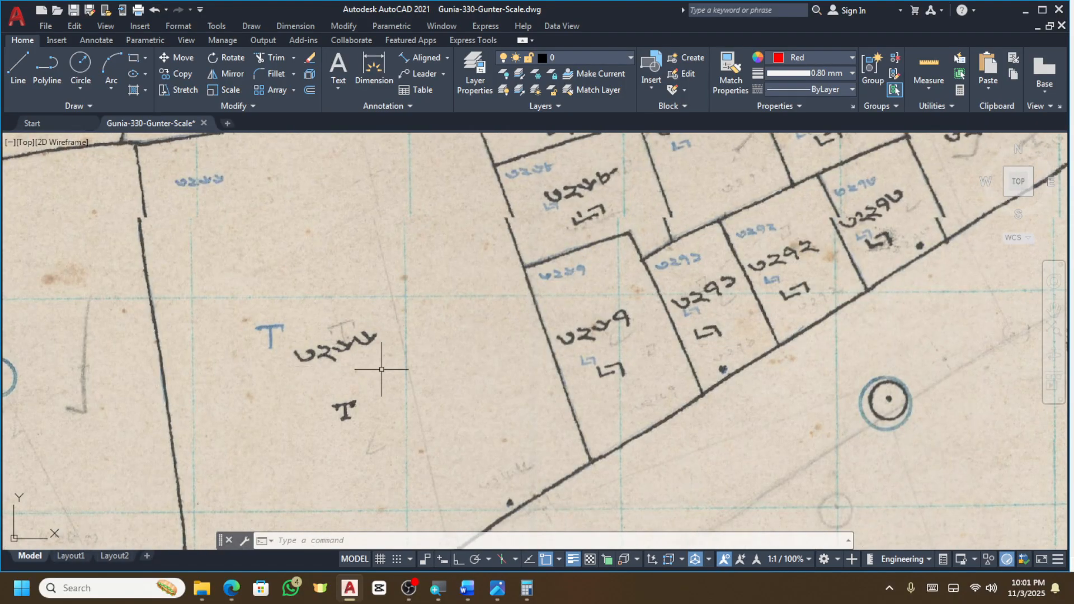
pyautogui.scroll(-2, 333, 371)
pyautogui.scroll(2, 325, 367)
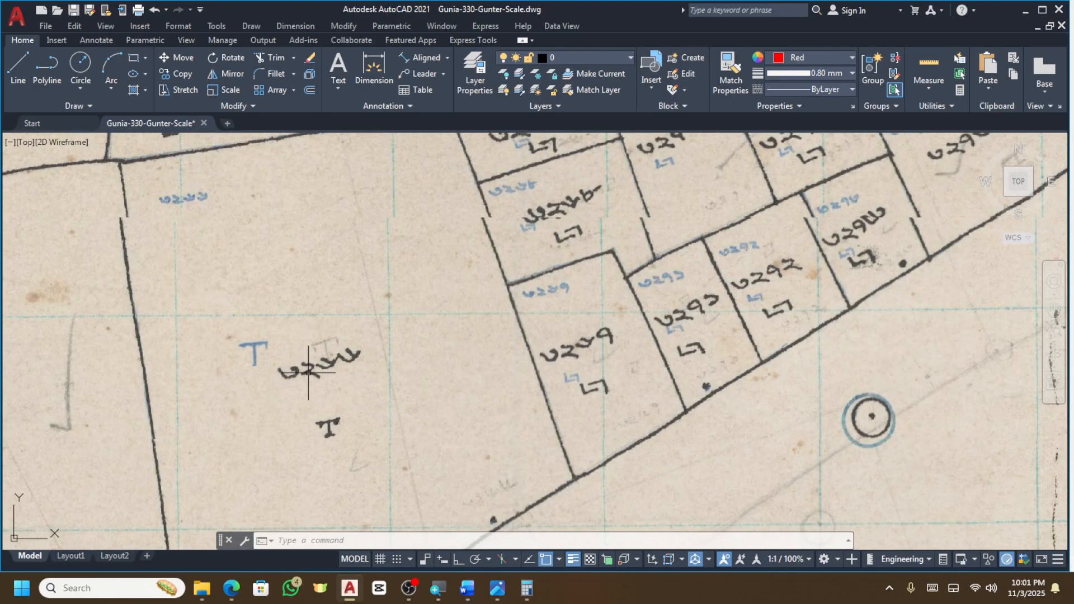
pyautogui.scroll(-2, 328, 343)
pyautogui.scroll(-2, 327, 344)
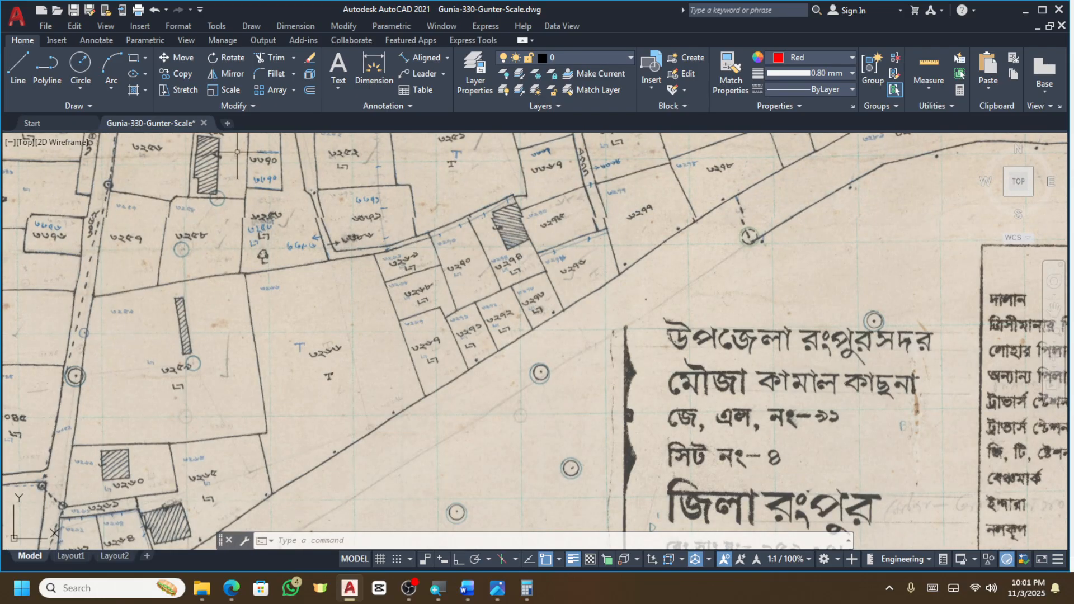
pyautogui.click(419, 58)
pyautogui.scroll(4, 246, 485)
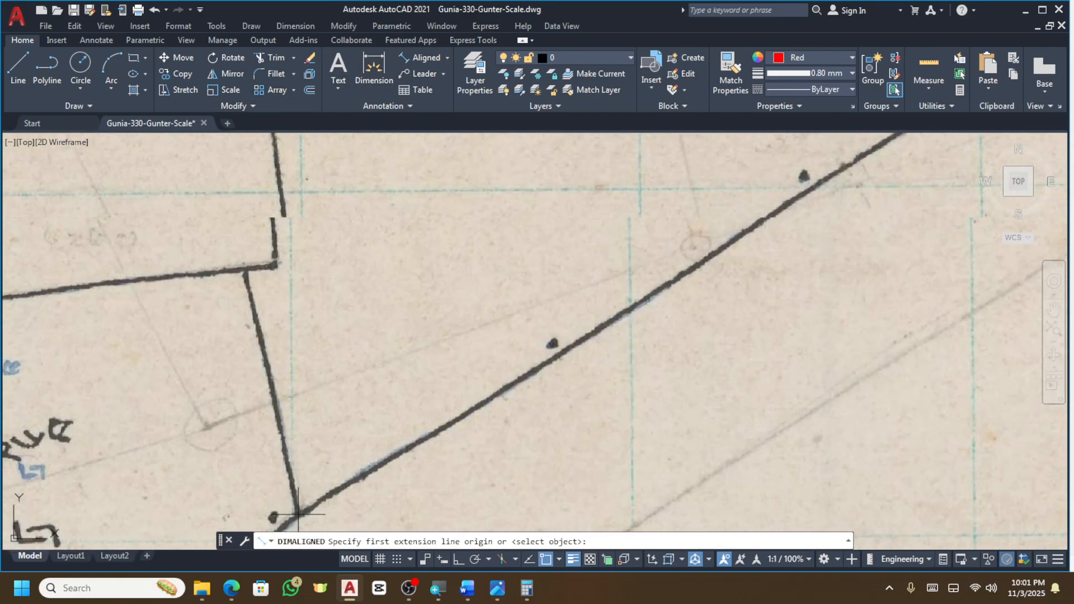
pyautogui.click(291, 512)
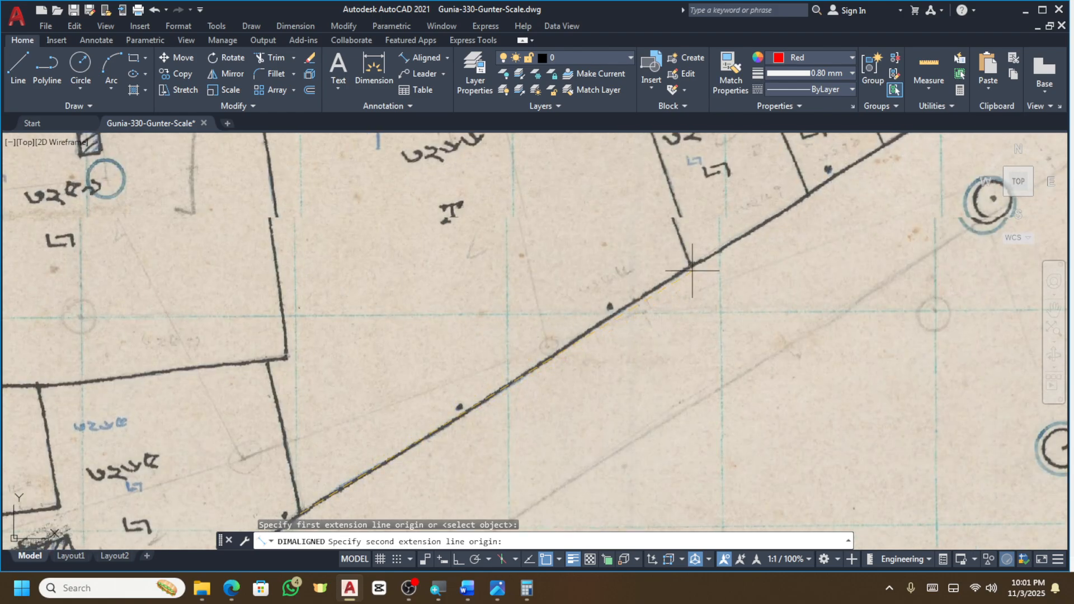
pyautogui.click(692, 266)
pyautogui.click(715, 323)
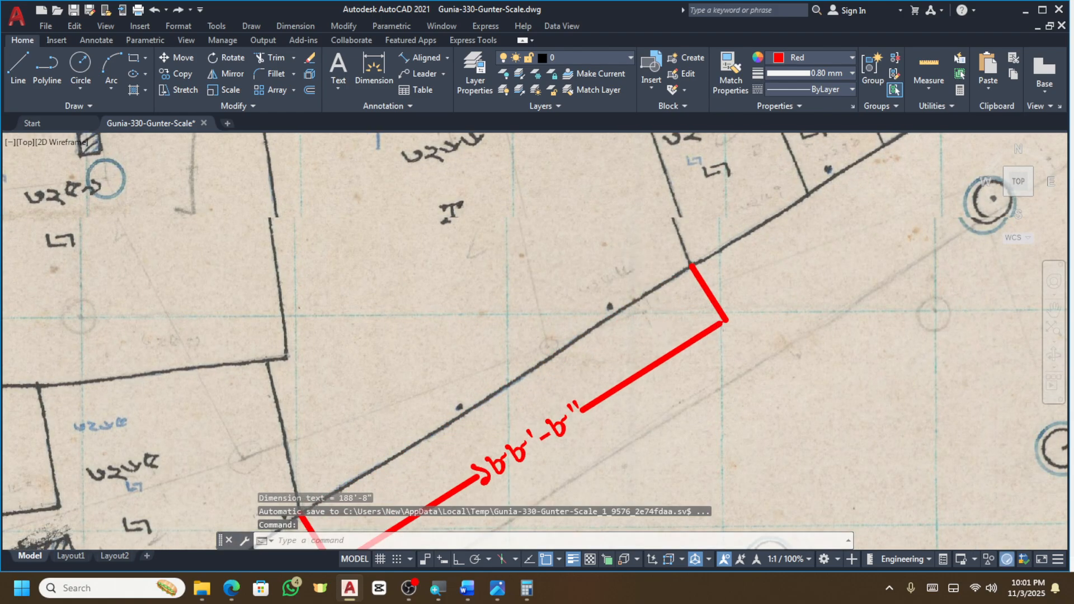
pyautogui.moveTo(517, 500); pyautogui.dragTo(587, 351, button='middle')
pyautogui.scroll(-6, 587, 352)
pyautogui.scroll(6, 585, 330)
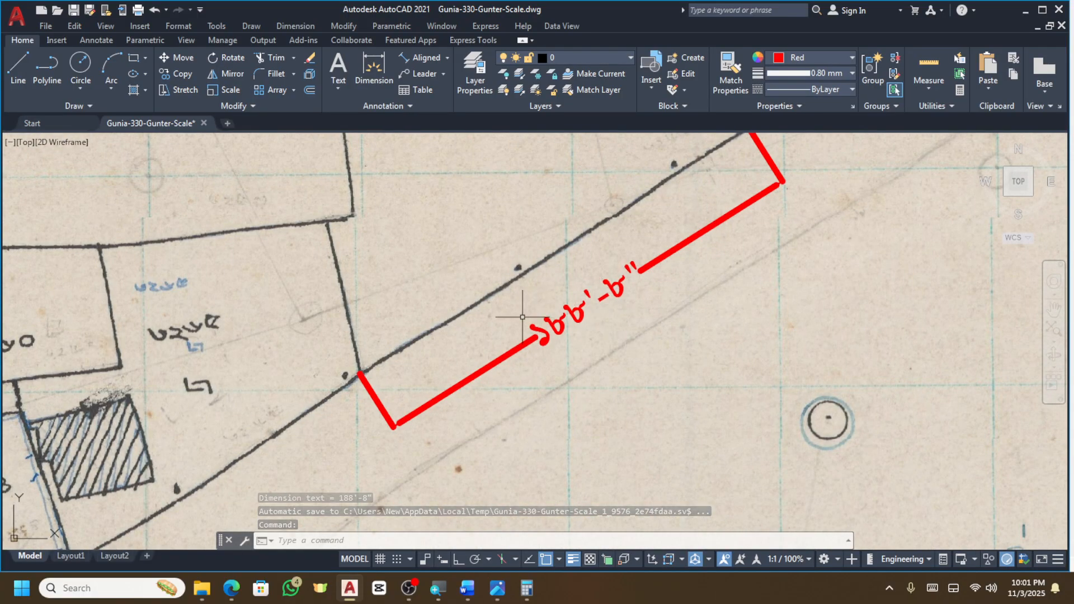
pyautogui.scroll(-4, 468, 339)
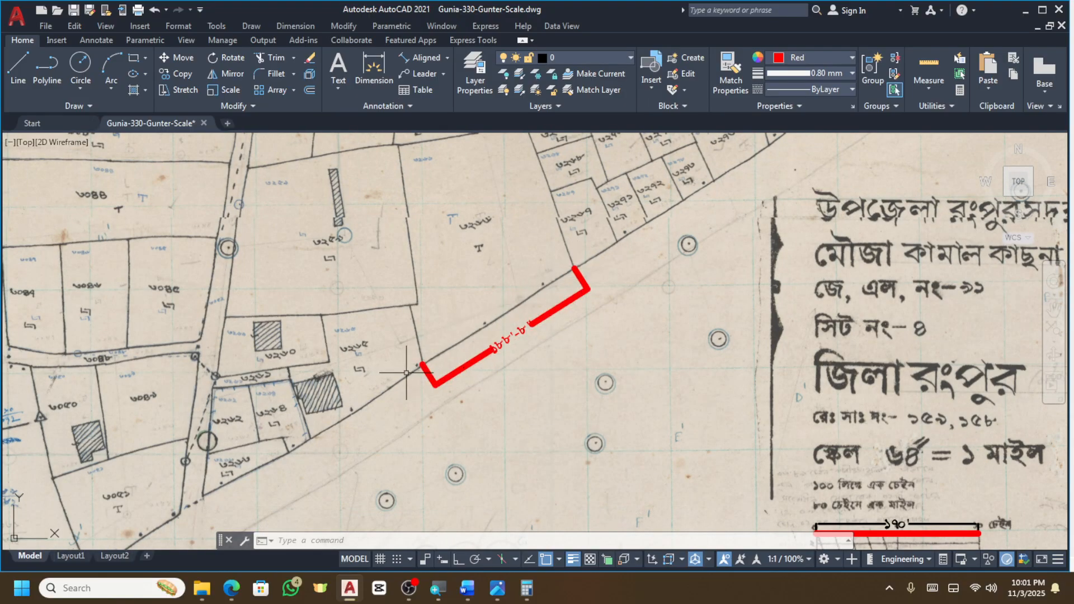
# Delete the aligned dimension along the southeast boundary of the large plot marked T.
pyautogui.scroll(2, 565, 266)
pyautogui.click(569, 323)
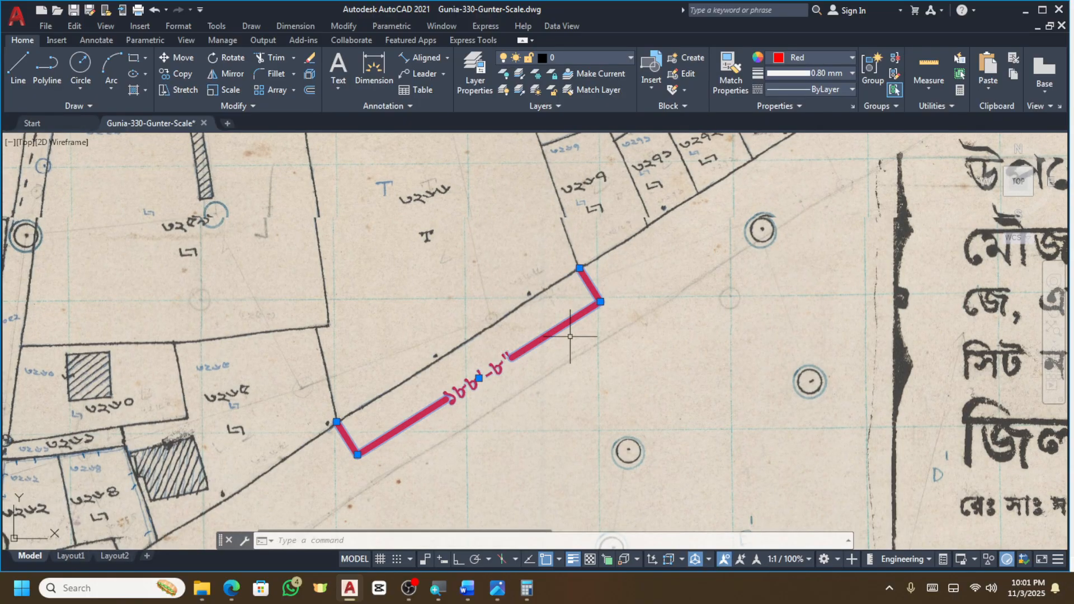
pyautogui.press('Delete')
# Draw a polyline over the southeast boundary of the large plot marked T, from its northeast corner to its southwest corner.
pyautogui.click(47, 70)
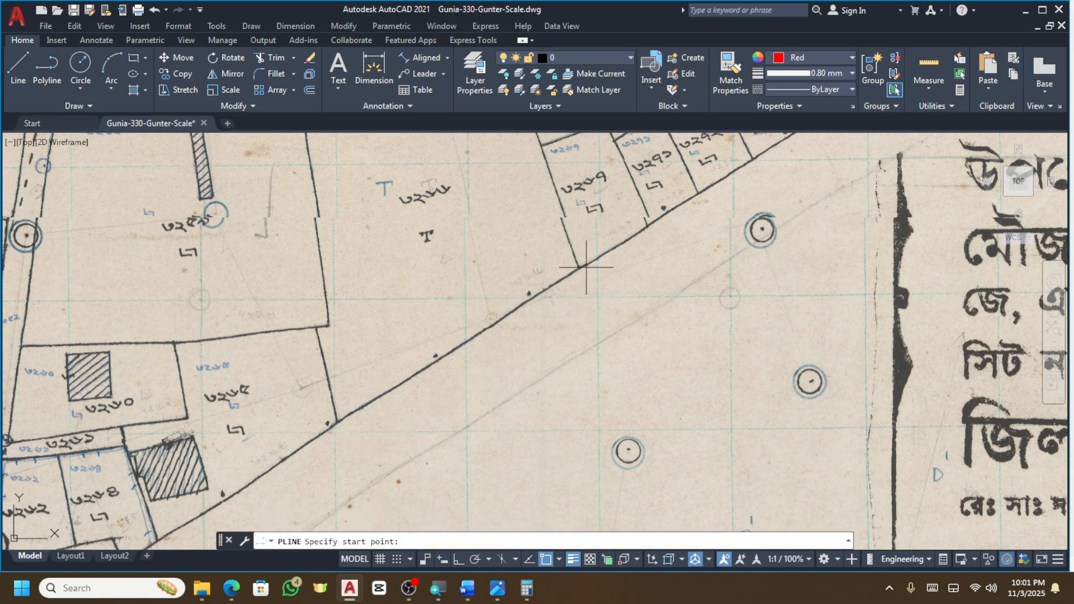
pyautogui.scroll(4, 567, 267)
pyautogui.click(568, 267)
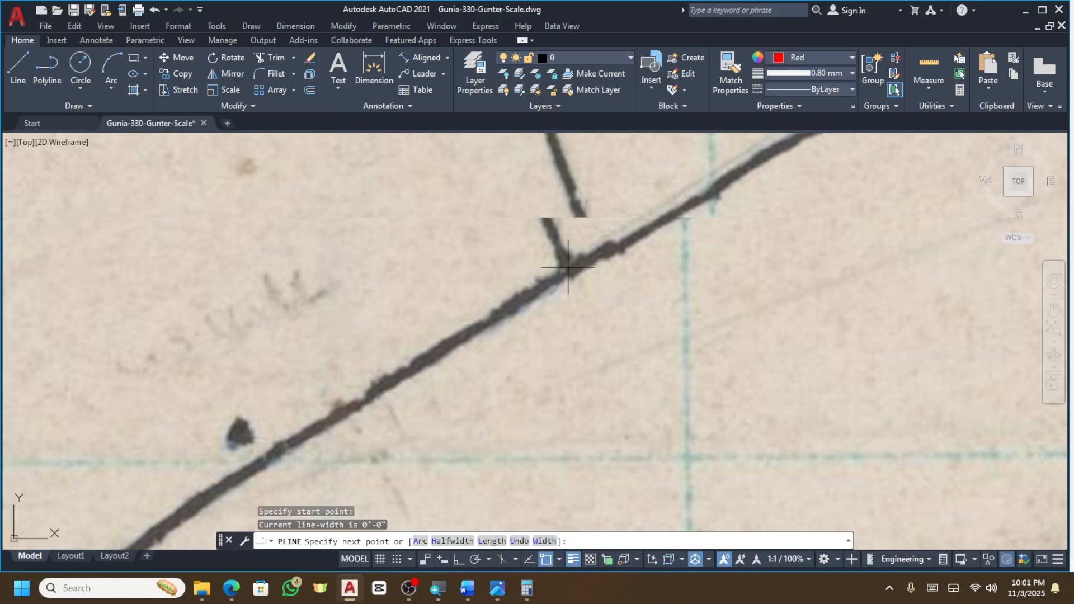
pyautogui.scroll(-4, 568, 266)
pyautogui.scroll(2, 431, 369)
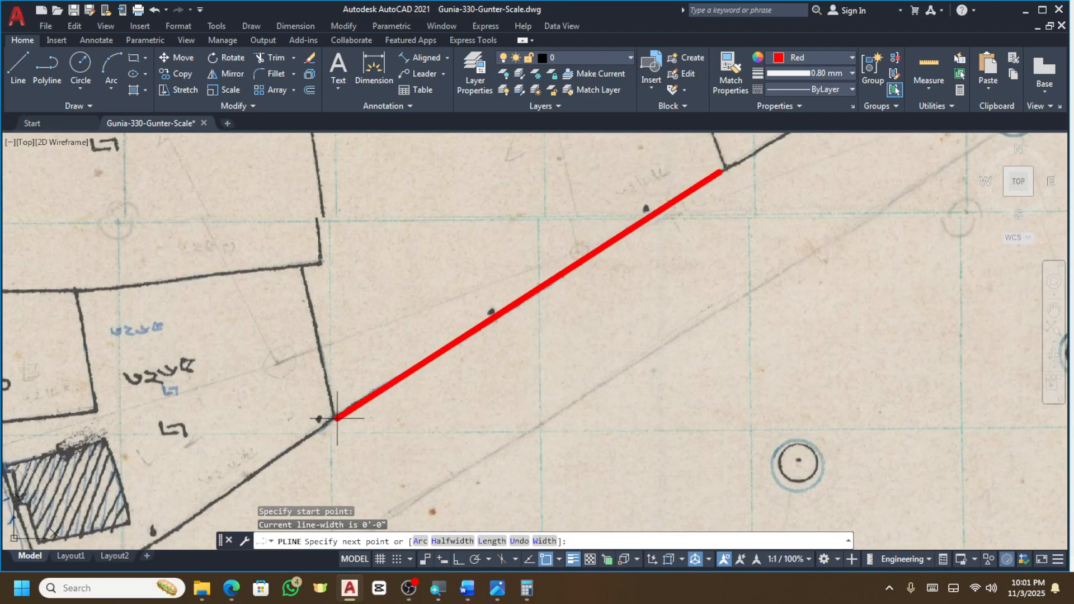
pyautogui.click(334, 417)
pyautogui.scroll(-3, 358, 418)
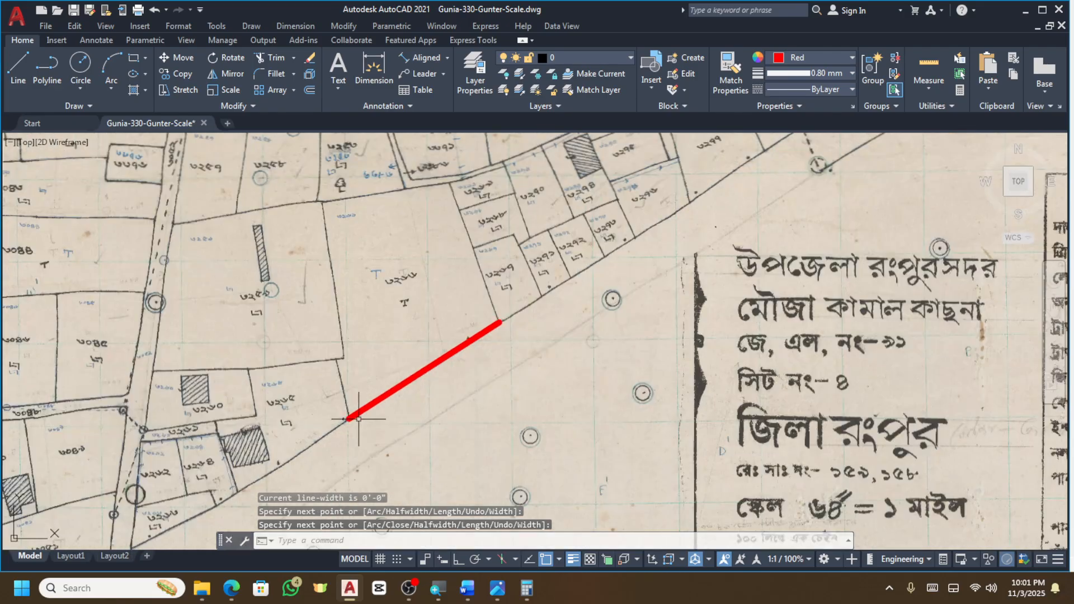
pyautogui.press('Return')
pyautogui.scroll(5, 416, 251)
pyautogui.scroll(-5, 556, 489)
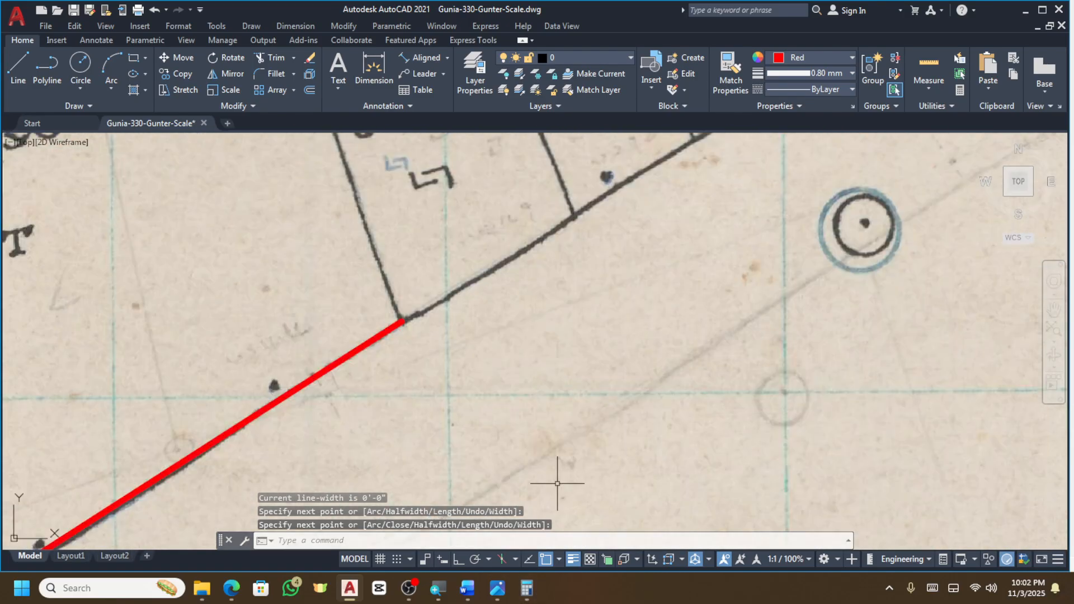
pyautogui.press('Escape')
pyautogui.press('Escape')
pyautogui.press('Escape')
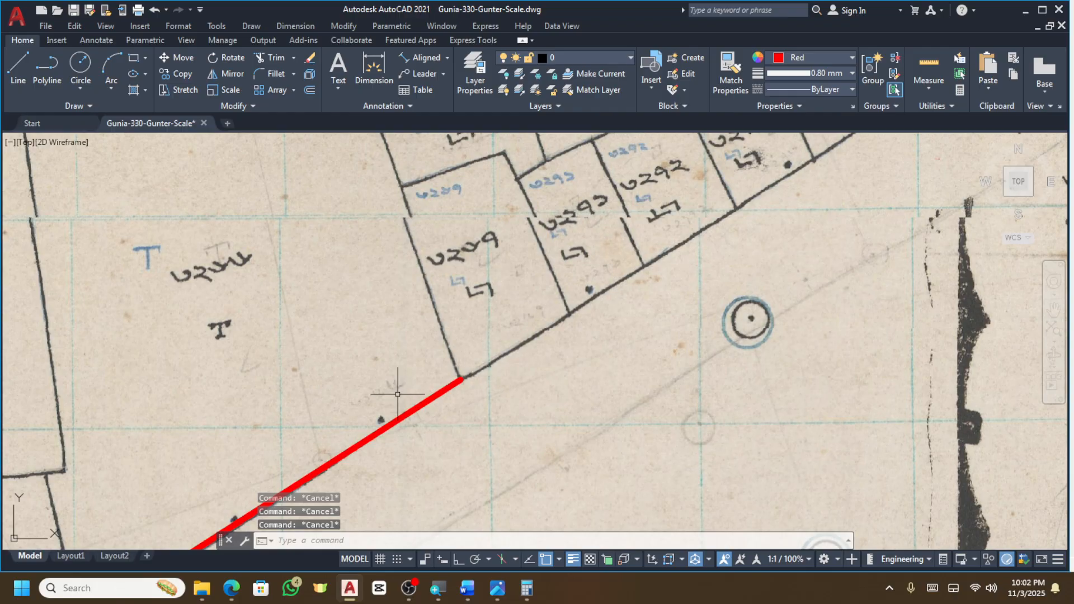
# Add an aligned dimension between the ends of the red boundary polyline, placed on its southeast side.
pyautogui.scroll(4, 463, 377)
pyautogui.scroll(-5, 518, 364)
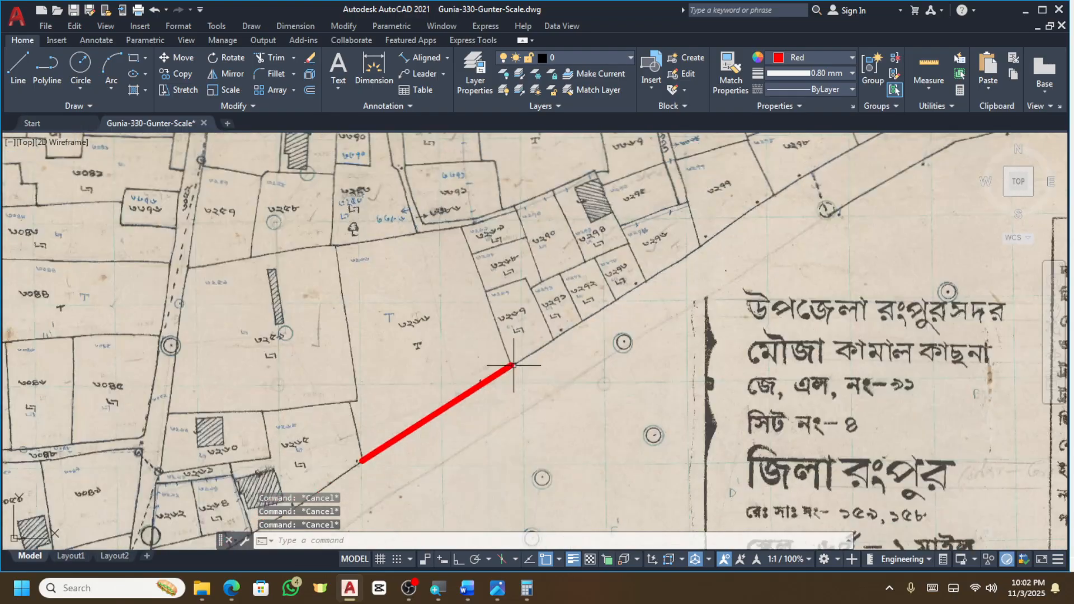
pyautogui.click(434, 58)
pyautogui.click(361, 461)
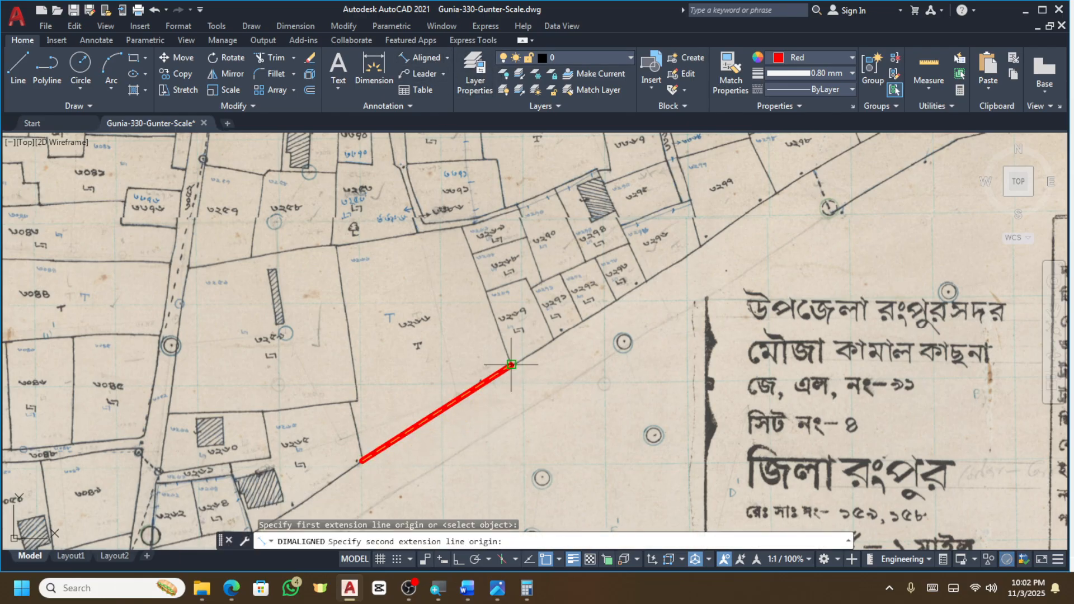
pyautogui.click(510, 365)
pyautogui.scroll(2, 446, 451)
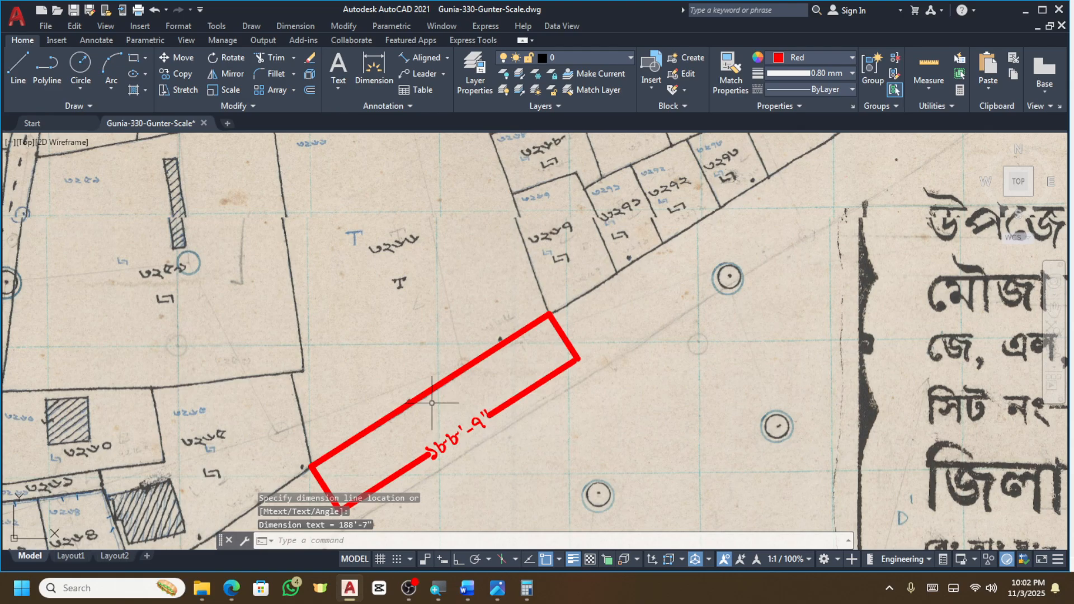
# Examine the aligned dimension along plot T's southeast boundary polyline and its fit to the plot corners.
pyautogui.scroll(-5, 446, 451)
pyautogui.scroll(4, 439, 407)
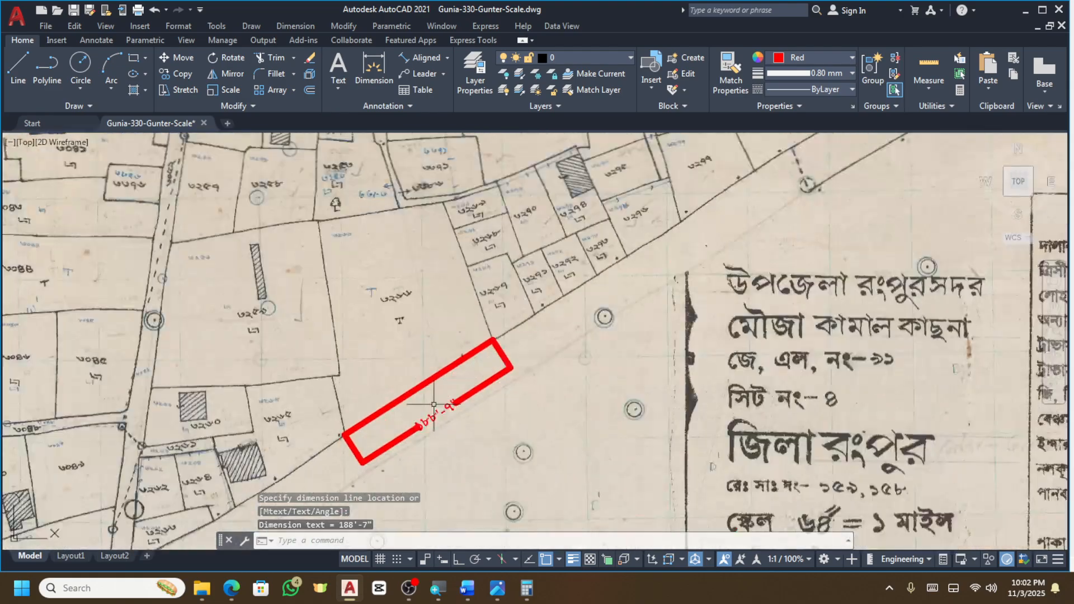
pyautogui.click(46, 70)
pyautogui.scroll(-4, 299, 335)
pyautogui.scroll(7, 356, 360)
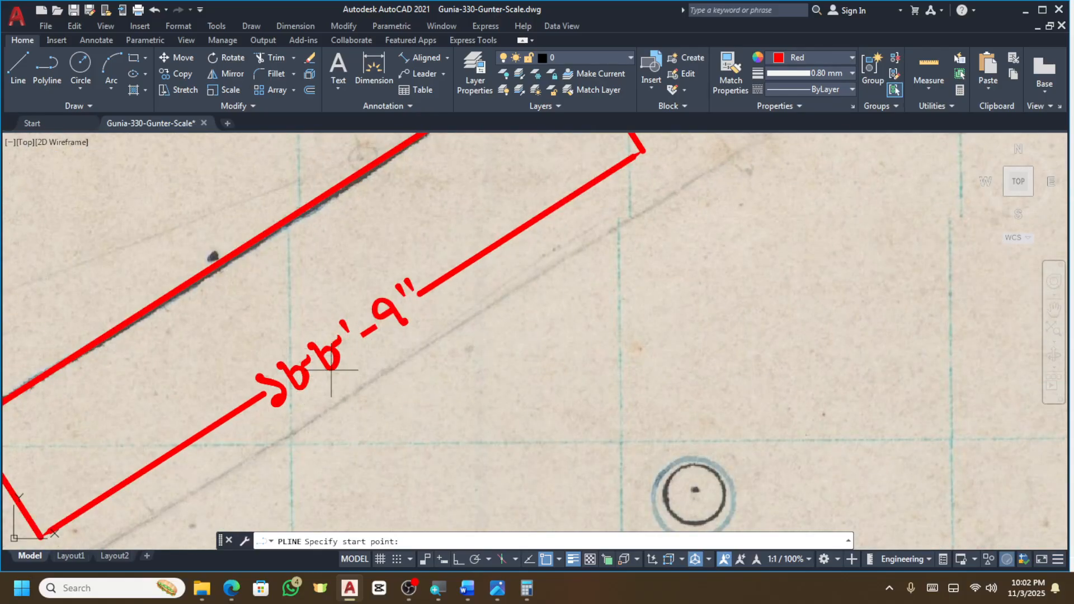
pyautogui.scroll(-6, 344, 330)
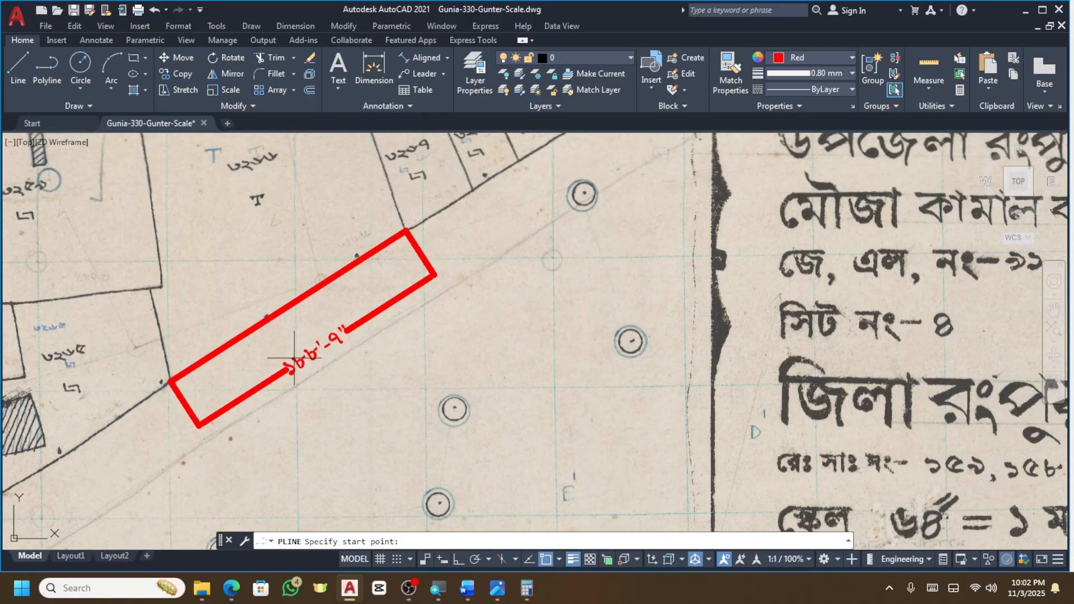
pyautogui.scroll(-3, 363, 331)
pyautogui.scroll(3, 378, 286)
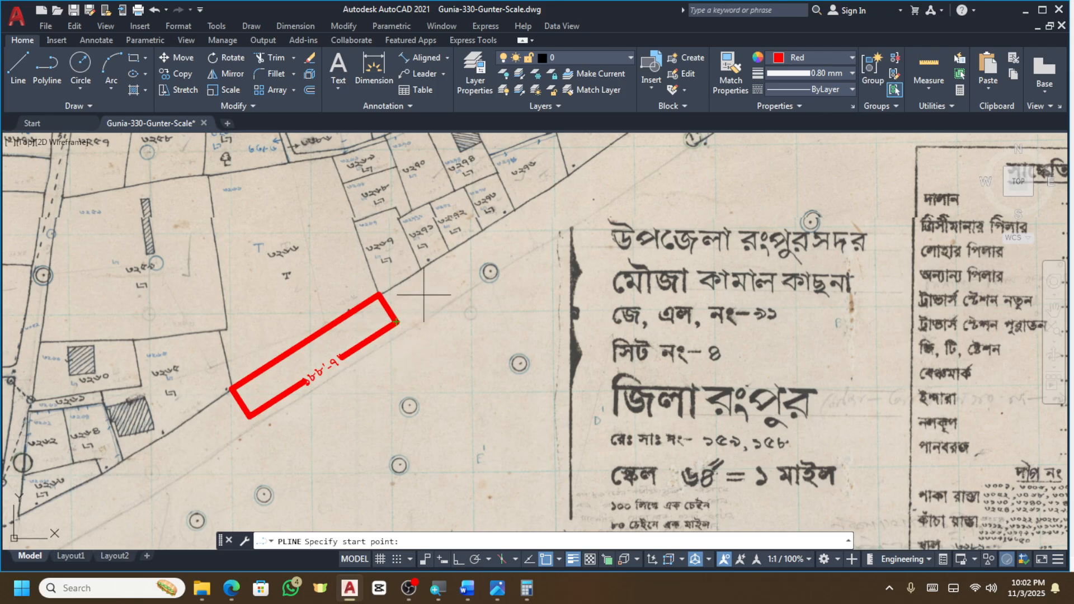
pyautogui.scroll(4, 285, 380)
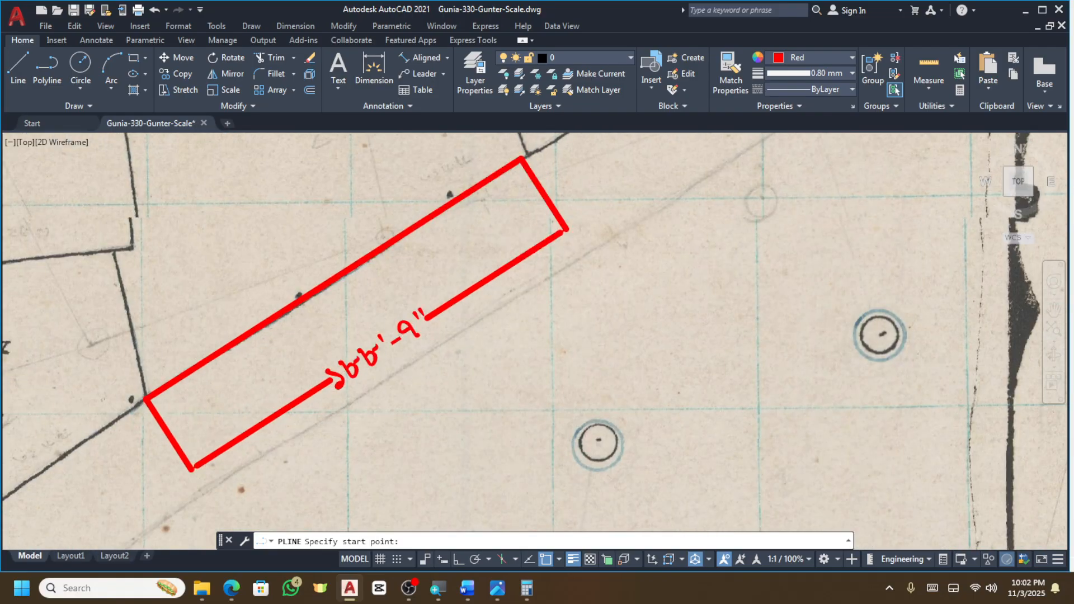
pyautogui.scroll(-4, 238, 374)
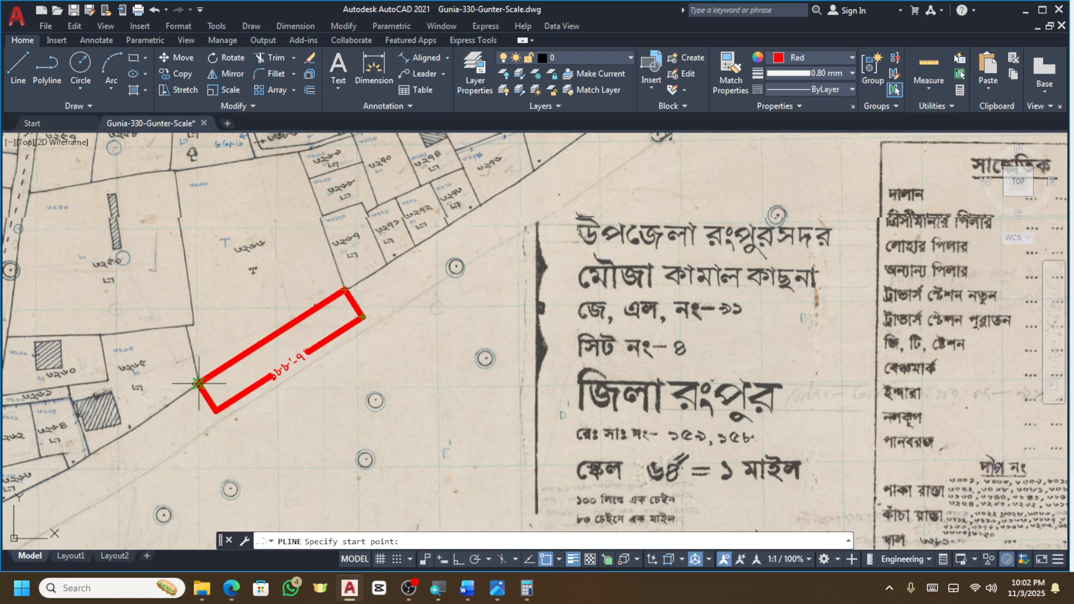
pyautogui.scroll(2, 194, 385)
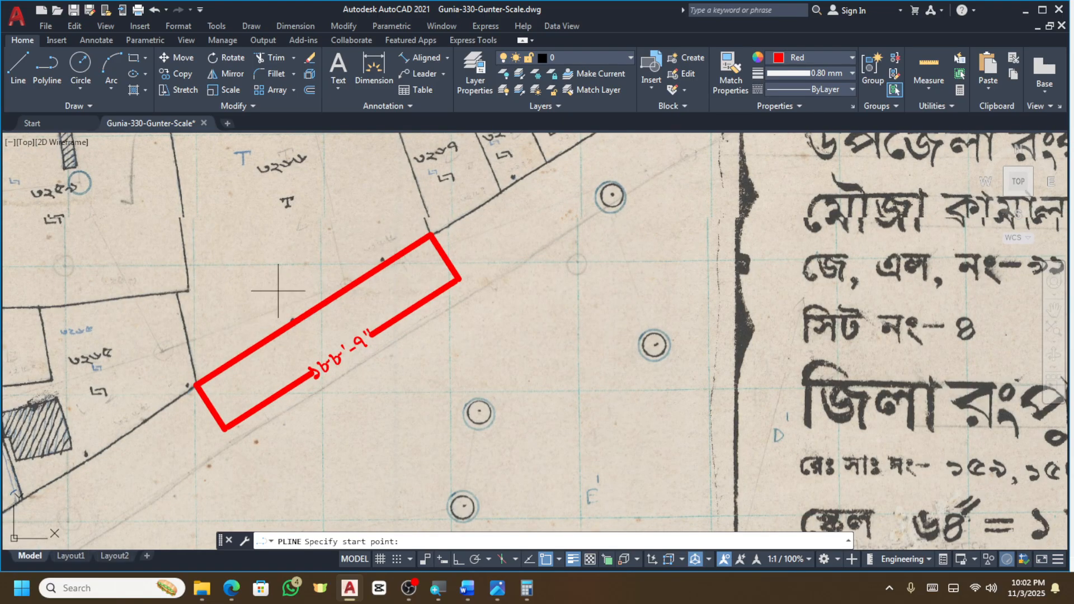
# Draw a diagonal 183' polyline in the empty area east of the map as the new reference line.
pyautogui.scroll(-6, 291, 334)
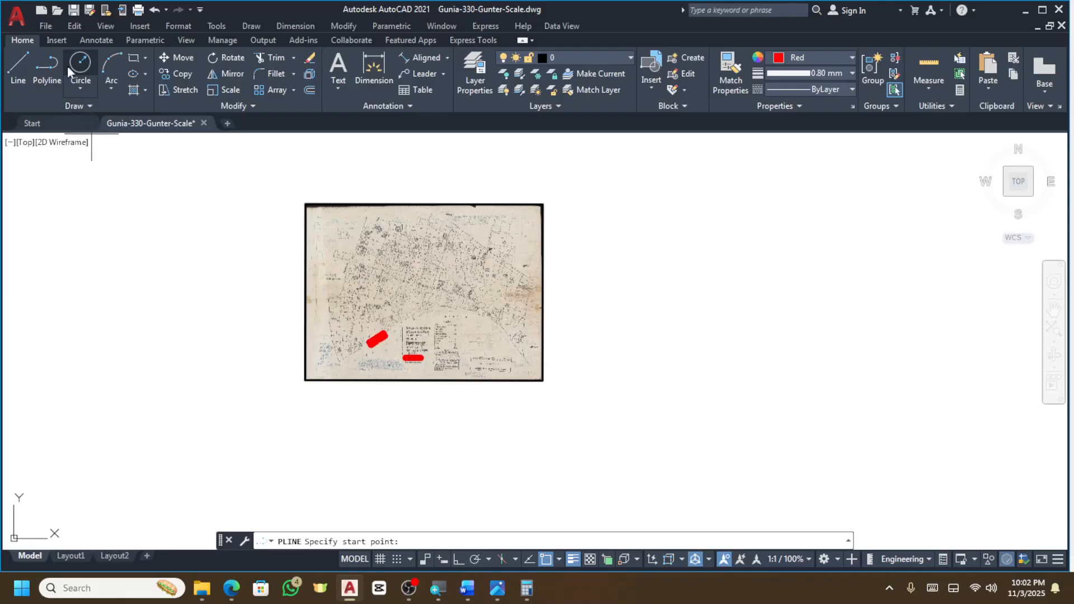
pyautogui.scroll(4, 672, 357)
pyautogui.click(579, 363)
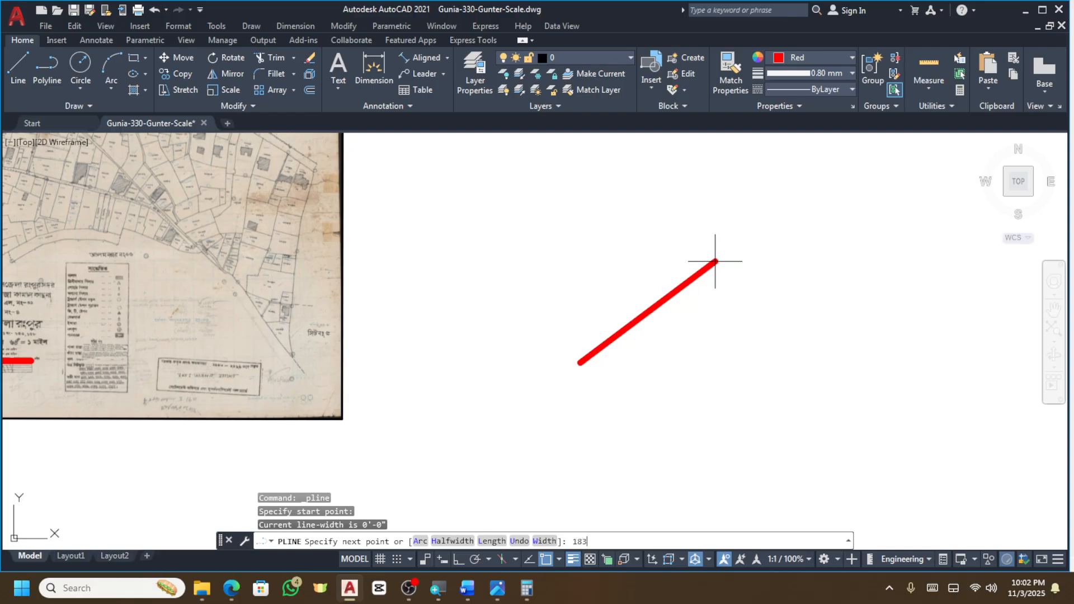
pyautogui.press('Return')
pyautogui.press('Return')
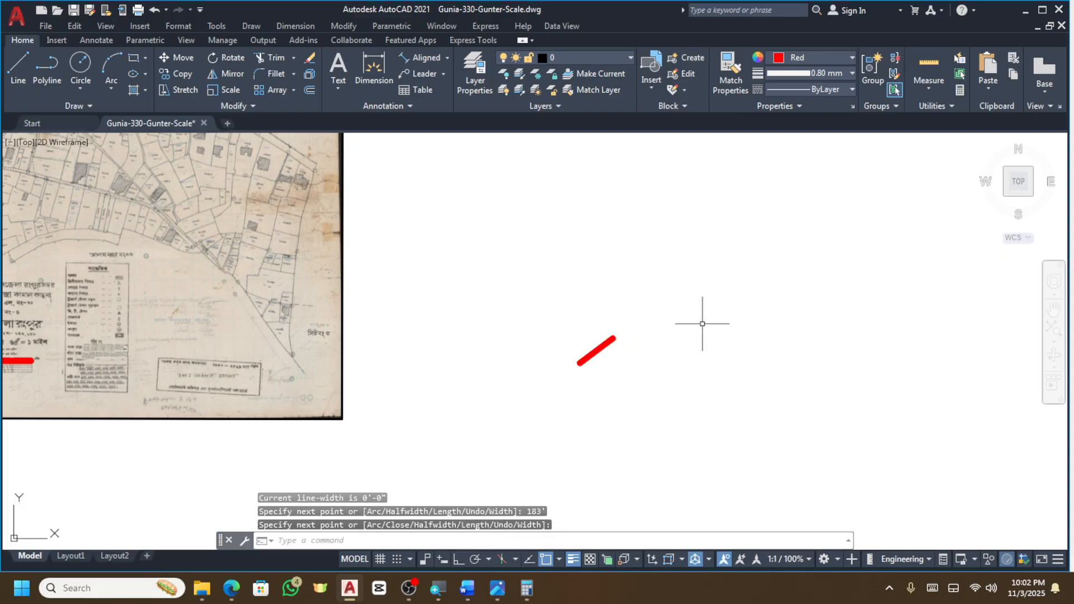
# Erase the 170' reference line and the dimension over the map's scale bar.
pyautogui.scroll(-3, 643, 314)
pyautogui.scroll(5, 628, 246)
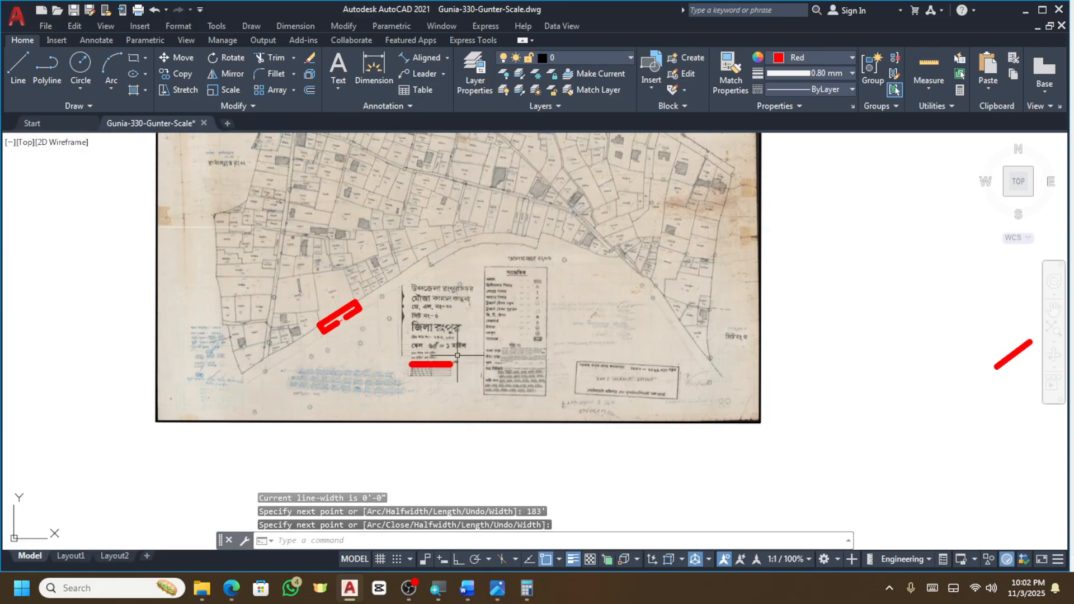
pyautogui.click(462, 351)
pyautogui.click(418, 380)
pyautogui.press('Delete')
# Align the map with its boundary polyline and dimension, matching the polyline's northeast end to the upper end of the 183' line.
pyautogui.scroll(-3, 573, 317)
pyautogui.click(638, 171)
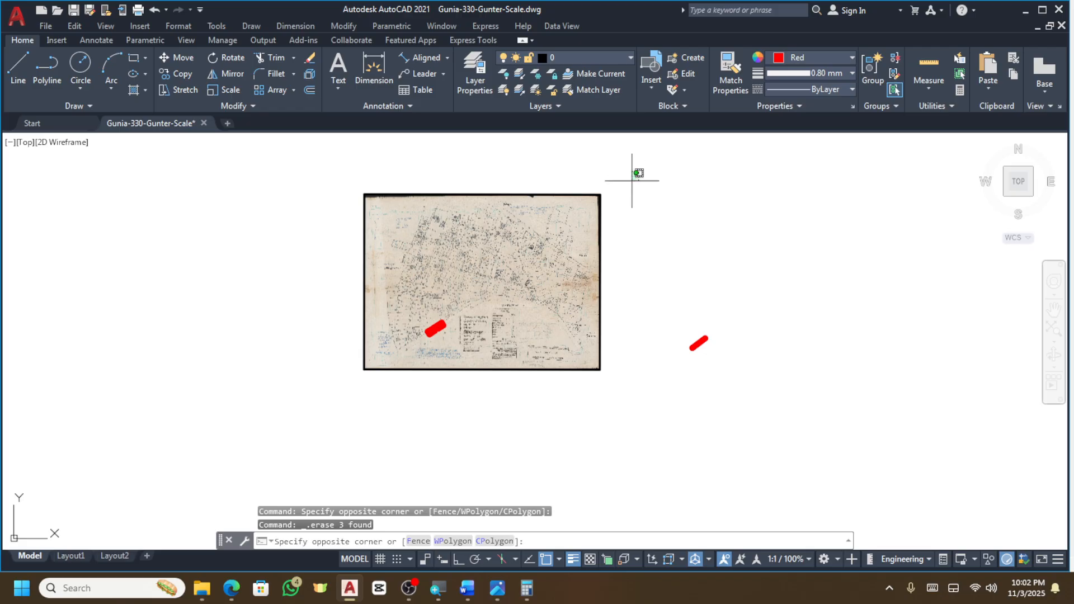
pyautogui.click(319, 427)
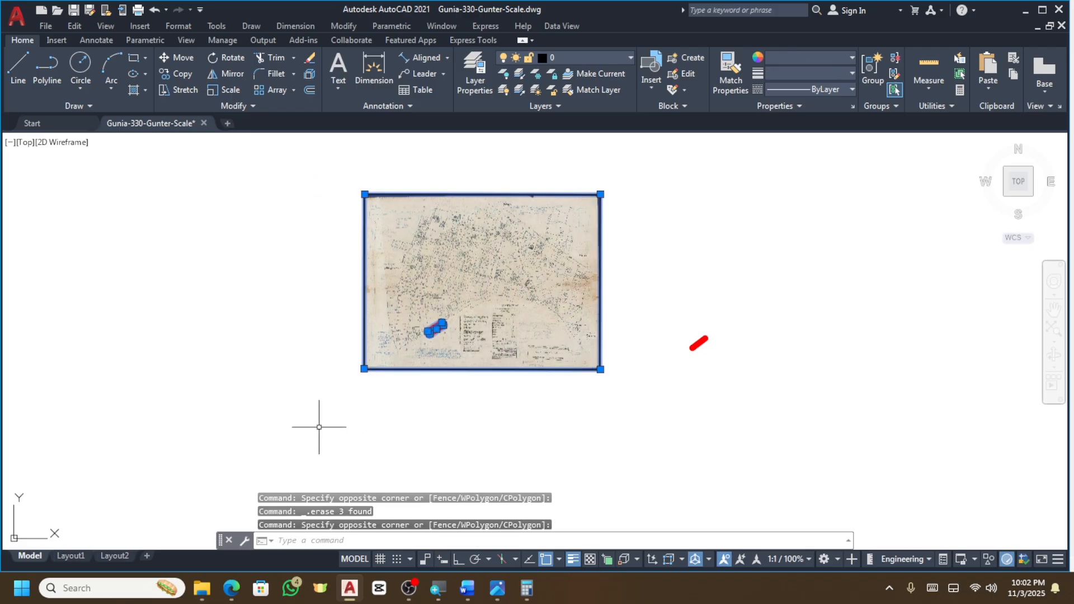
pyautogui.write('a')
pyautogui.write('l')
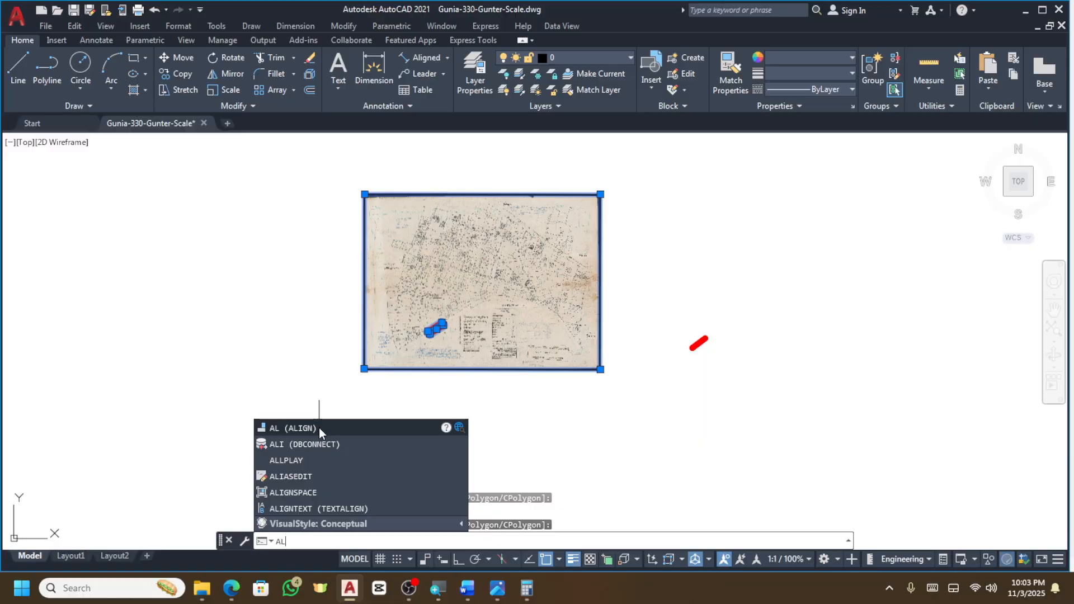
pyautogui.press('Return')
pyautogui.scroll(4, 450, 322)
pyautogui.scroll(4, 451, 321)
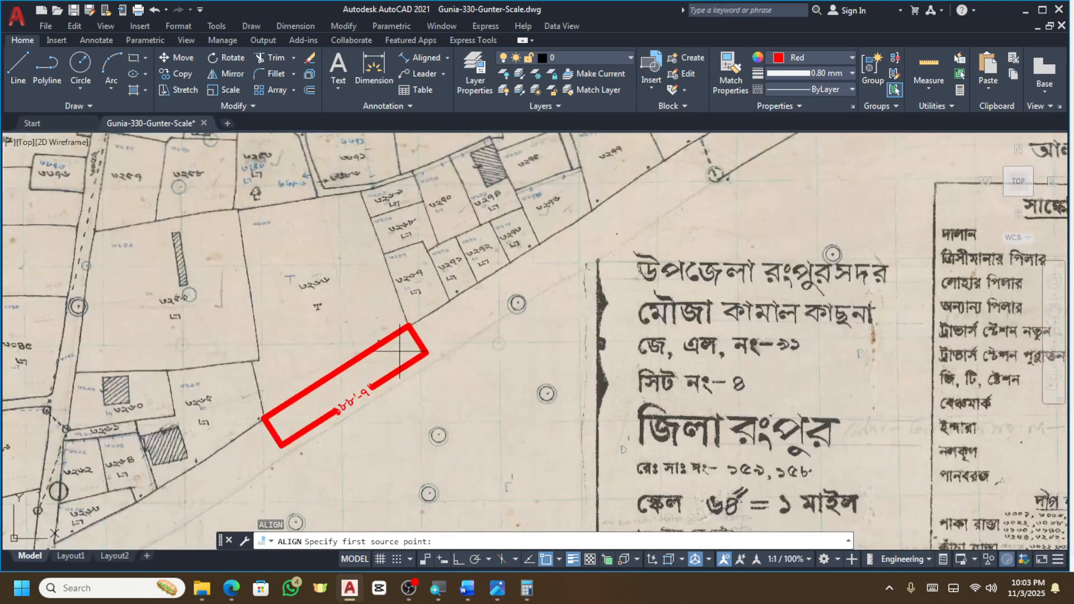
pyautogui.click(419, 330)
pyautogui.scroll(-1, 414, 330)
pyautogui.scroll(-5, 403, 341)
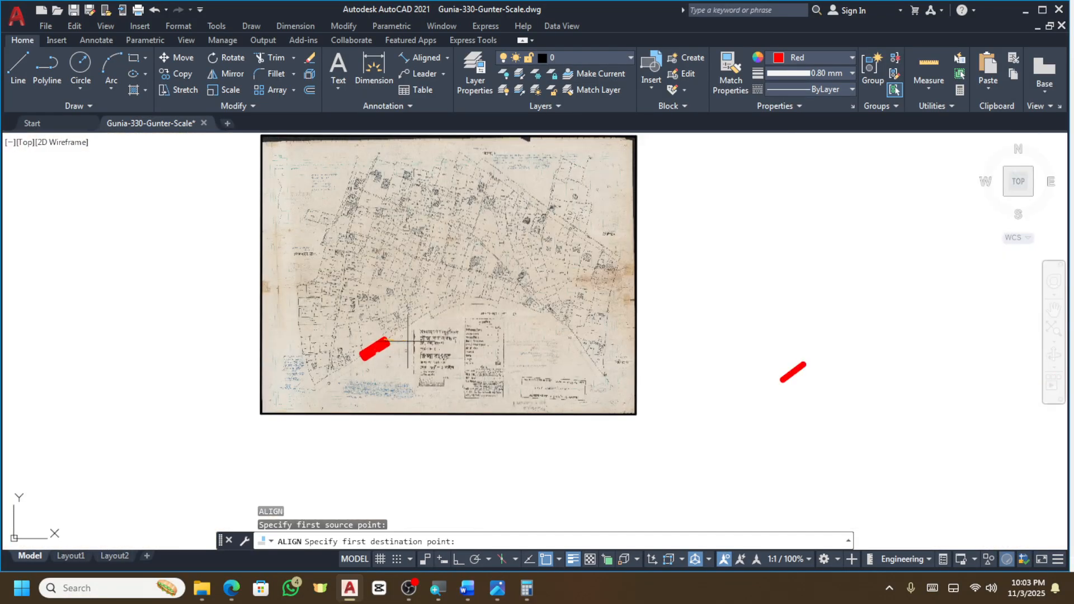
pyautogui.scroll(3, 814, 355)
pyautogui.click(789, 377)
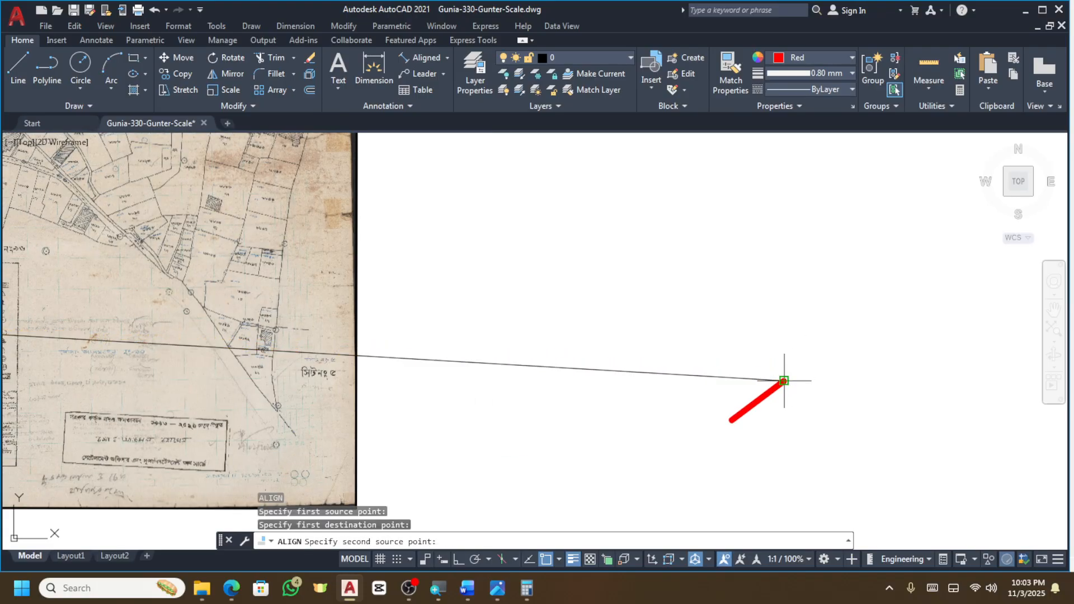
# Match the boundary polyline's southwest end to the 183' line's lower end and finish the alignment, scaling the objects to the alignment points.
pyautogui.scroll(-4, 783, 375)
pyautogui.scroll(4, 441, 322)
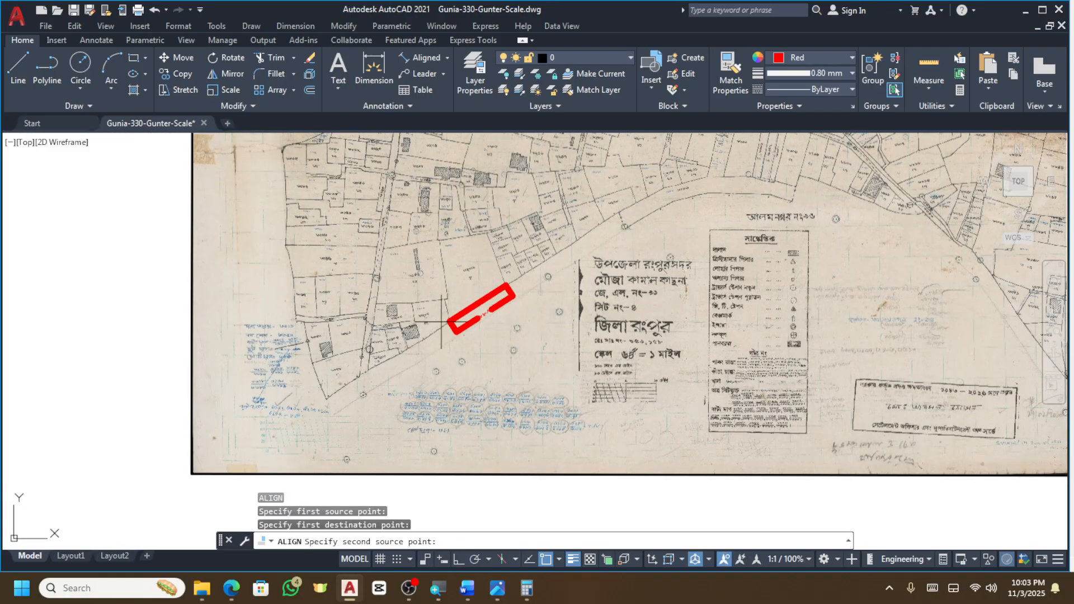
pyautogui.click(449, 320)
pyautogui.scroll(-4, 450, 320)
pyautogui.scroll(5, 609, 330)
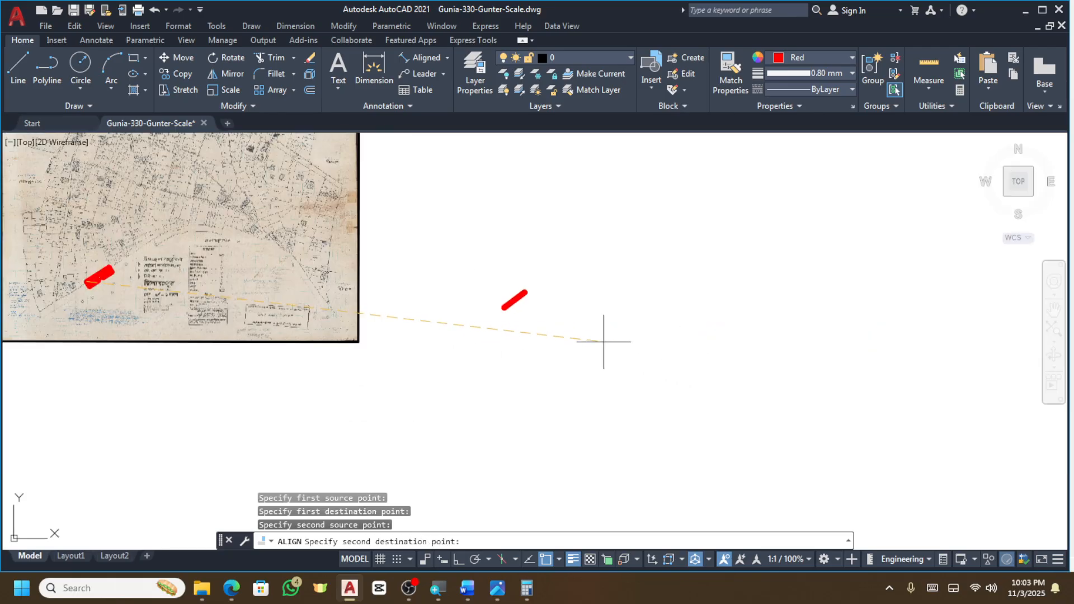
pyautogui.click(503, 302)
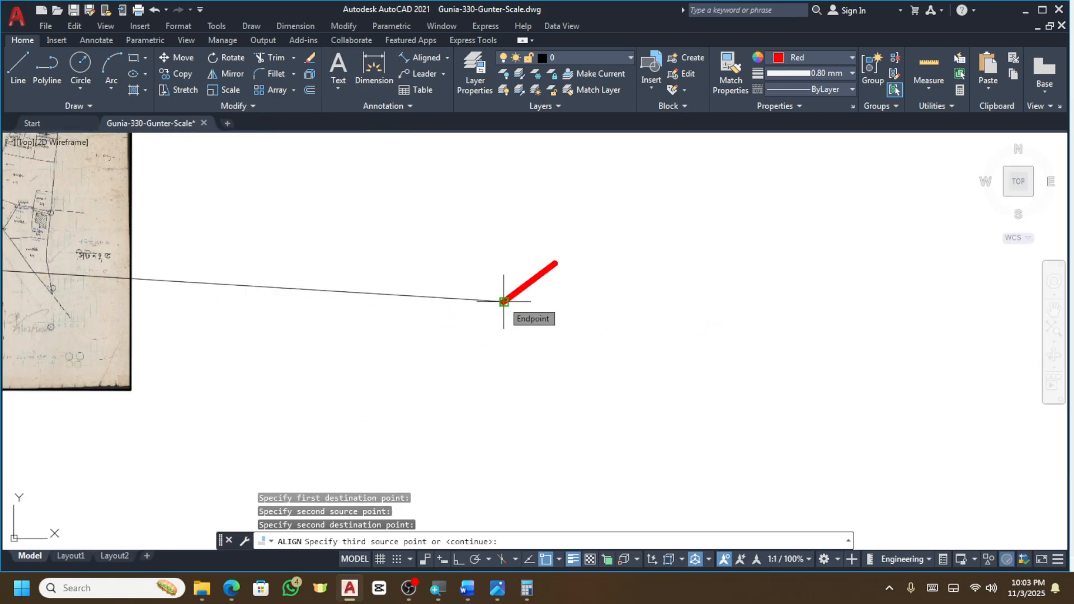
pyautogui.press('Return')
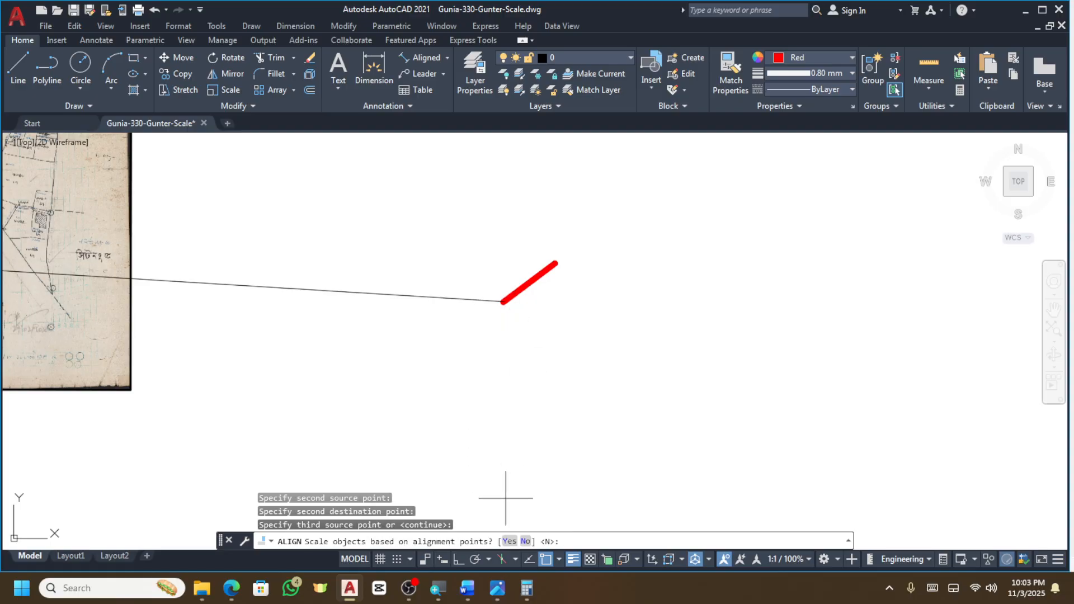
pyautogui.click(509, 540)
pyautogui.scroll(5, 540, 386)
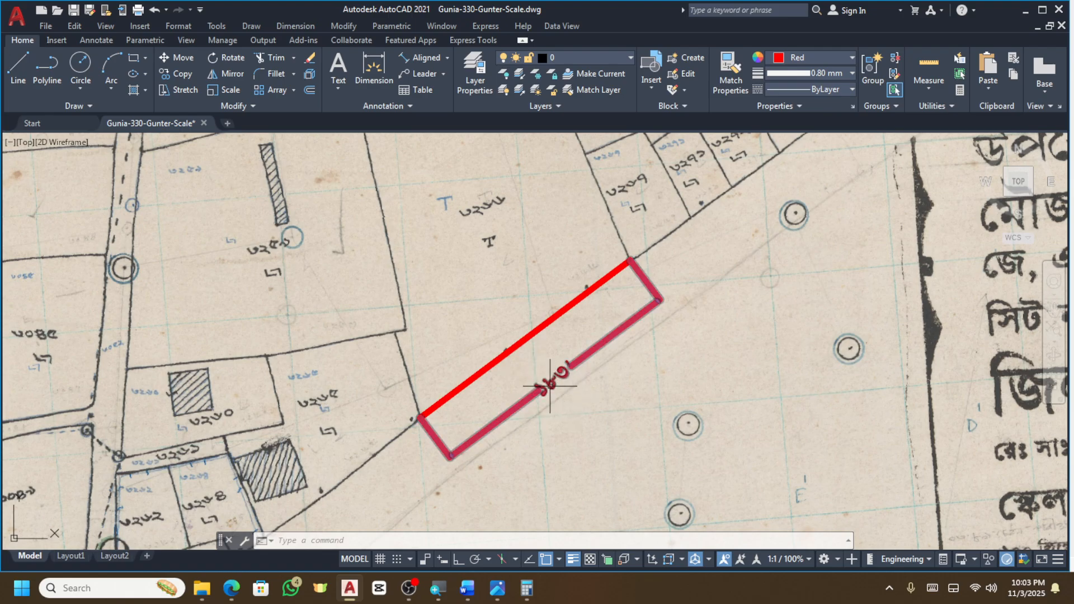
pyautogui.scroll(-2, 514, 390)
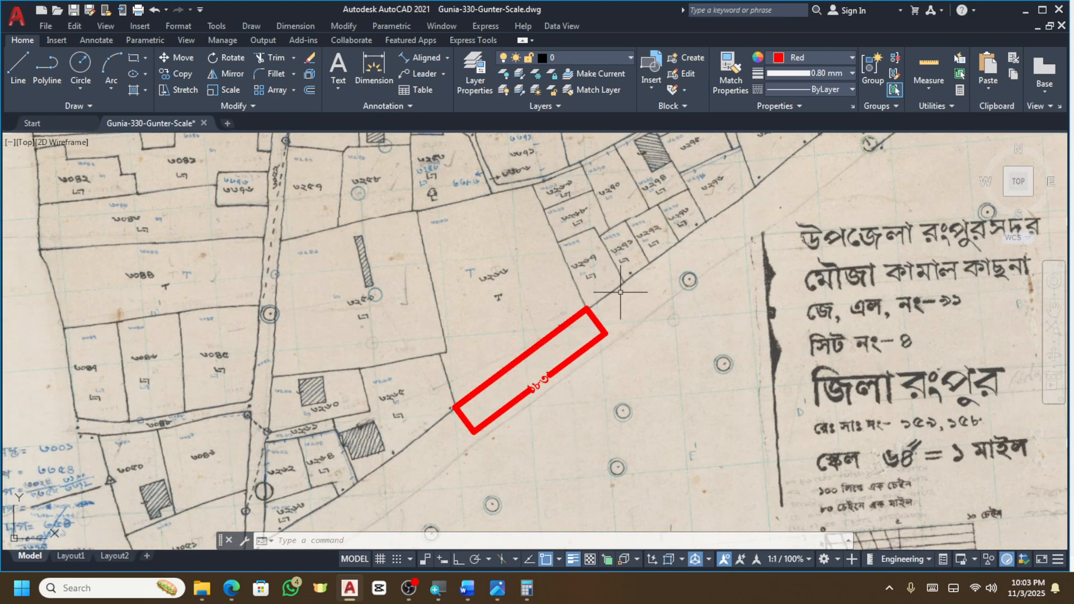
# Add an aligned dimension along the large T plot's east boundary, from its northeast corner to the 183' line's northeast end, placed east of the boundary.
pyautogui.scroll(2, 610, 279)
pyautogui.scroll(-2, 554, 324)
pyautogui.scroll(2, 559, 275)
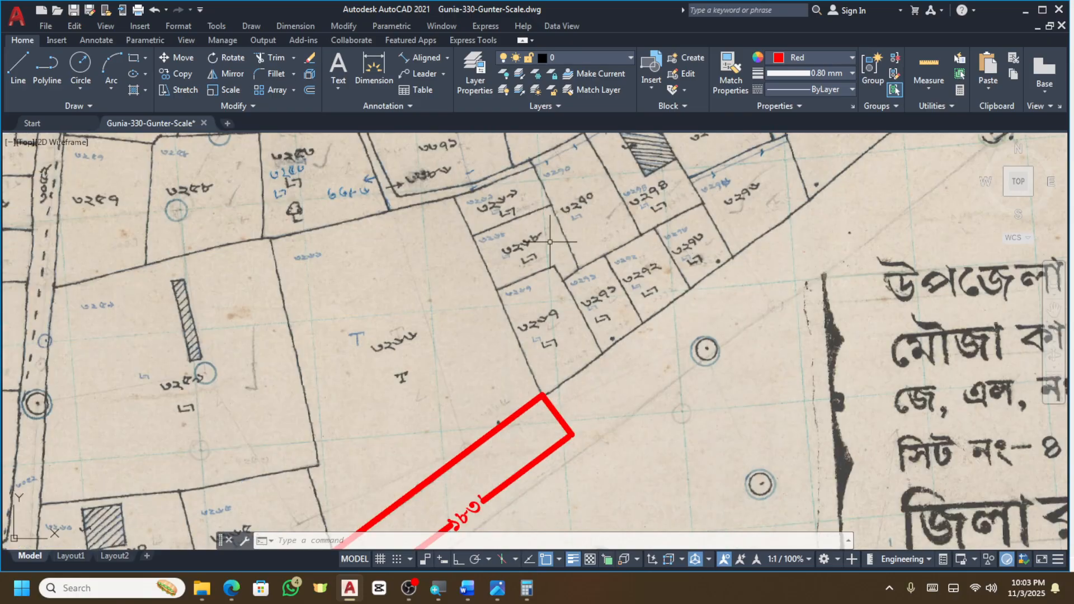
pyautogui.click(413, 59)
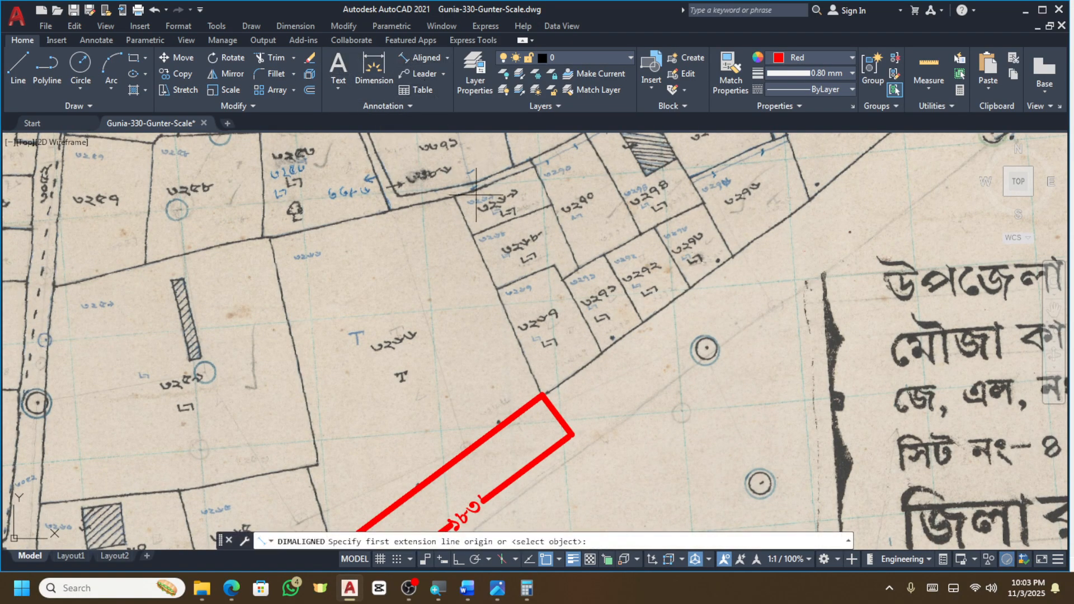
pyautogui.click(454, 196)
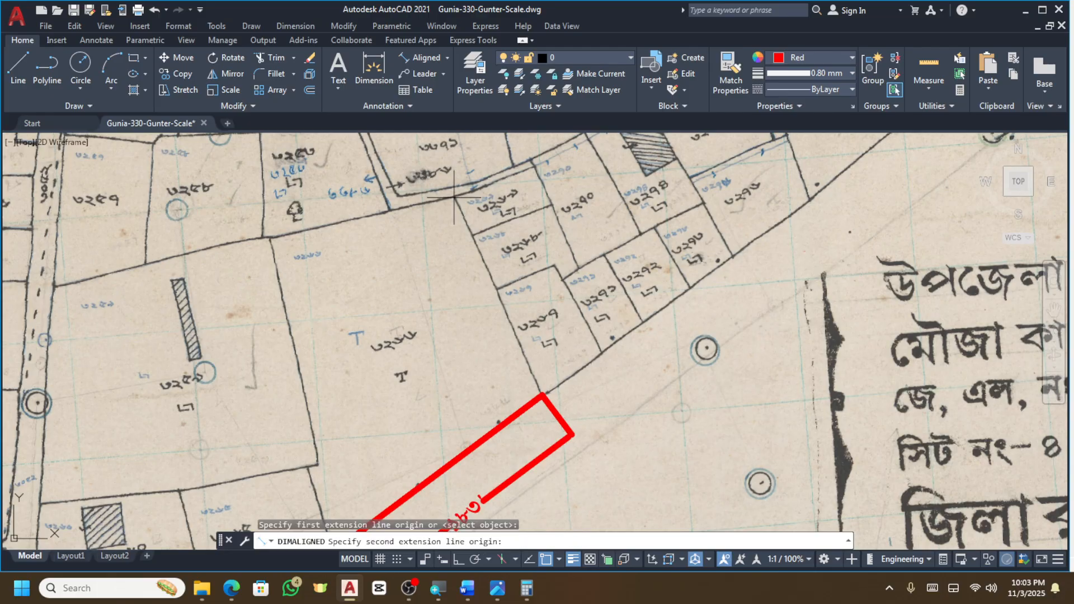
pyautogui.click(543, 395)
pyautogui.click(561, 348)
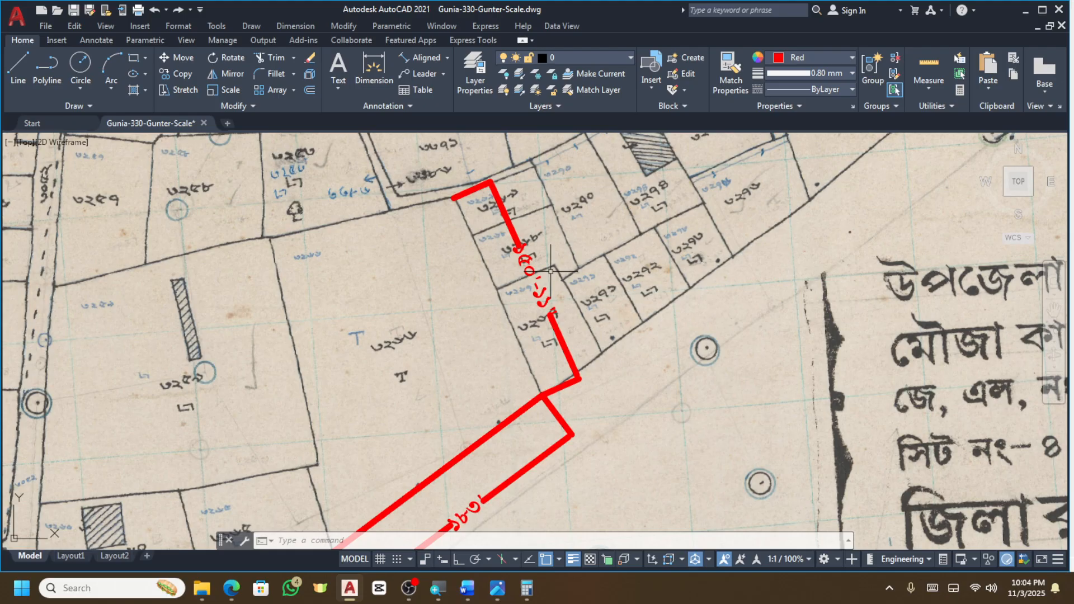
# Examine the rescaled map sheet, its plots, and the scale note and scale bar in the title block.
pyautogui.scroll(2, 551, 271)
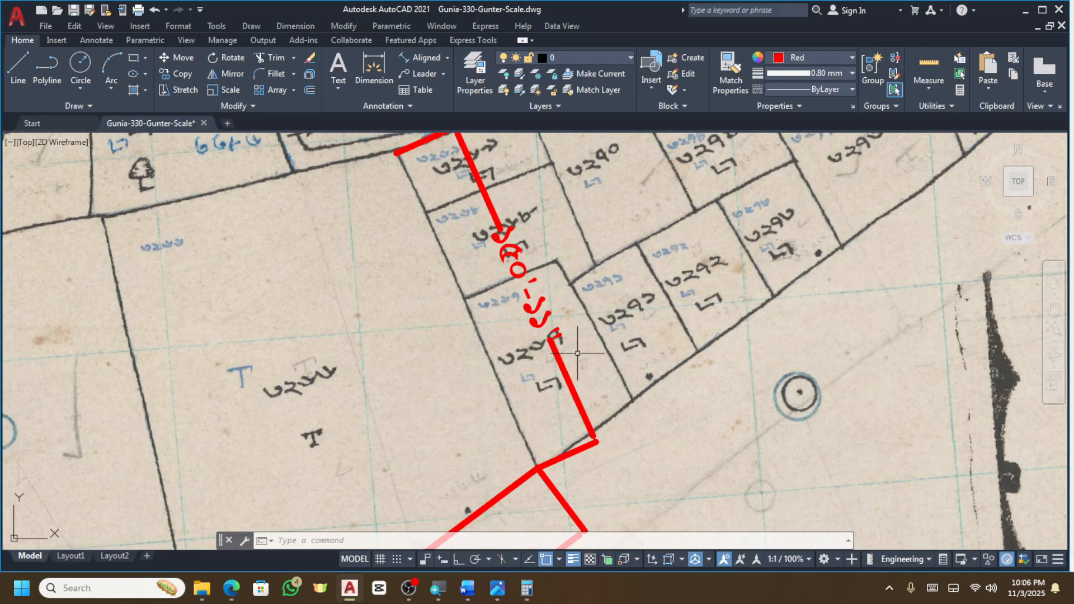
pyautogui.scroll(-10, 577, 353)
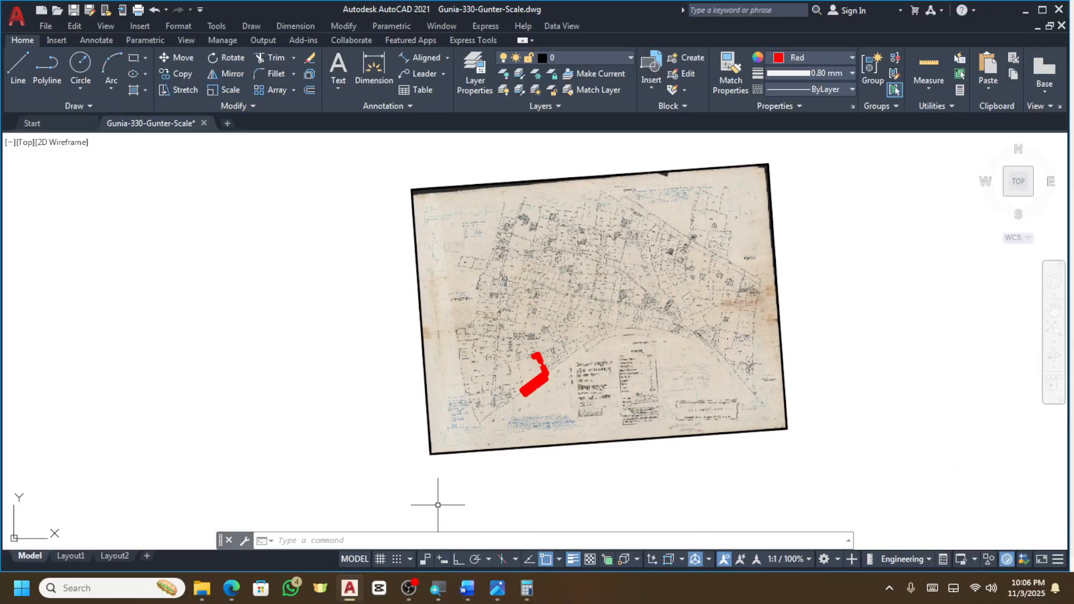
pyautogui.scroll(8, 584, 330)
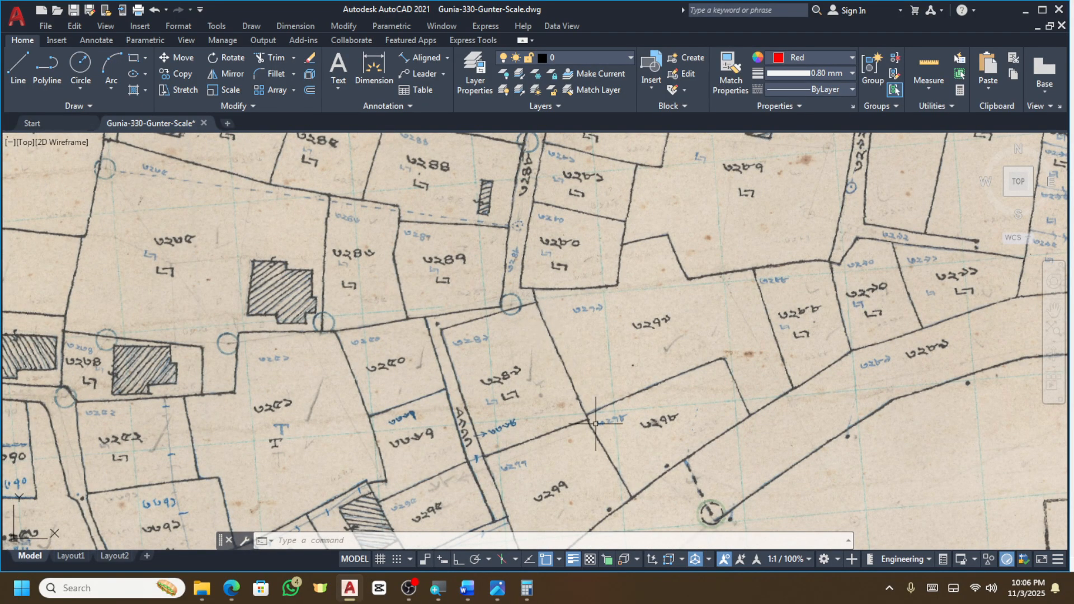
pyautogui.scroll(-10, 523, 282)
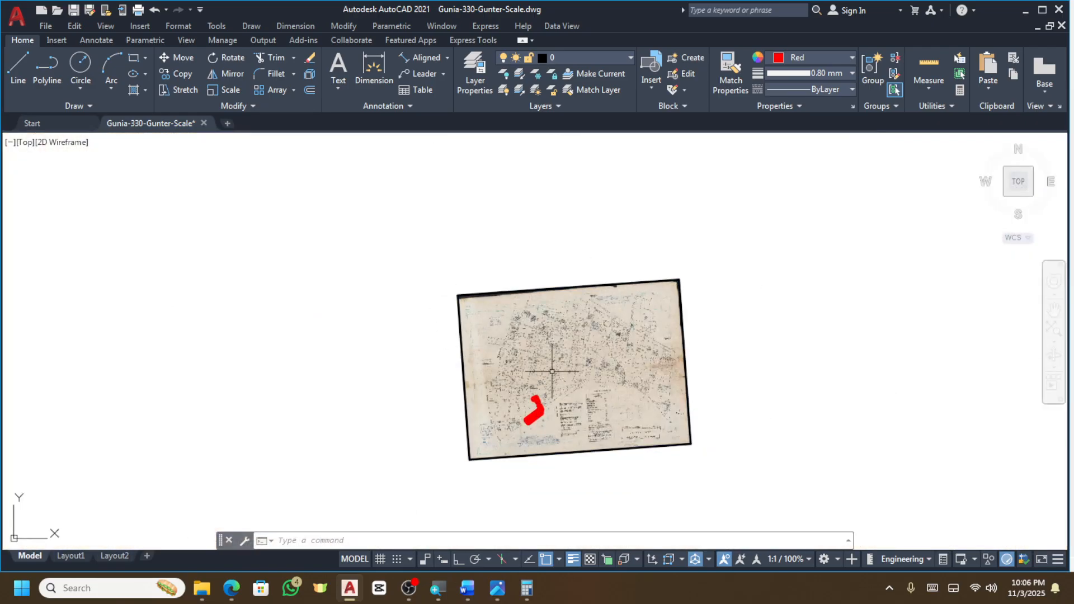
pyautogui.scroll(4, 550, 393)
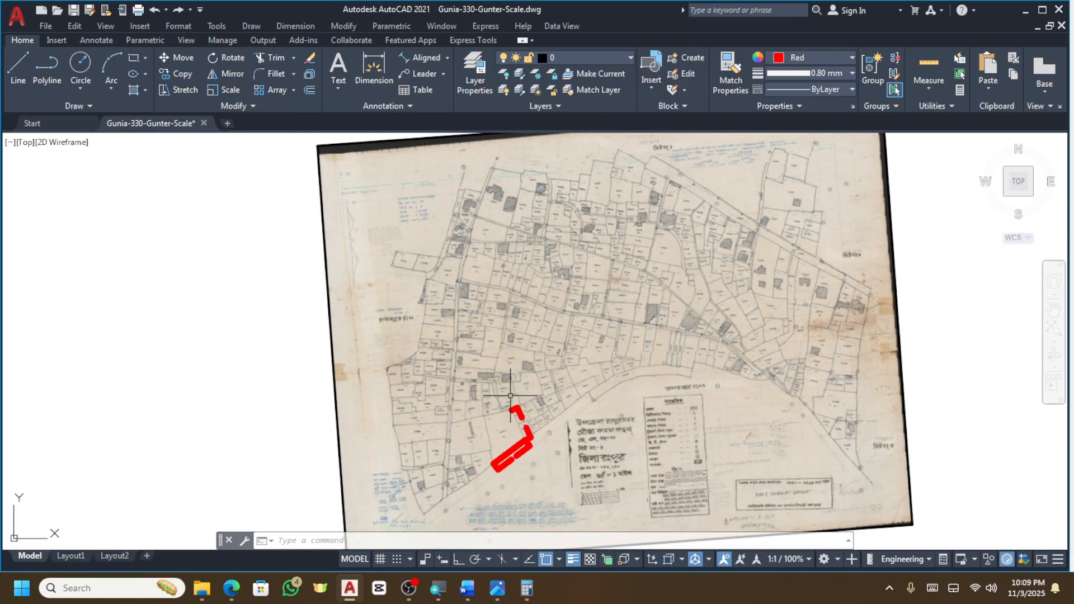
pyautogui.scroll(5, 623, 310)
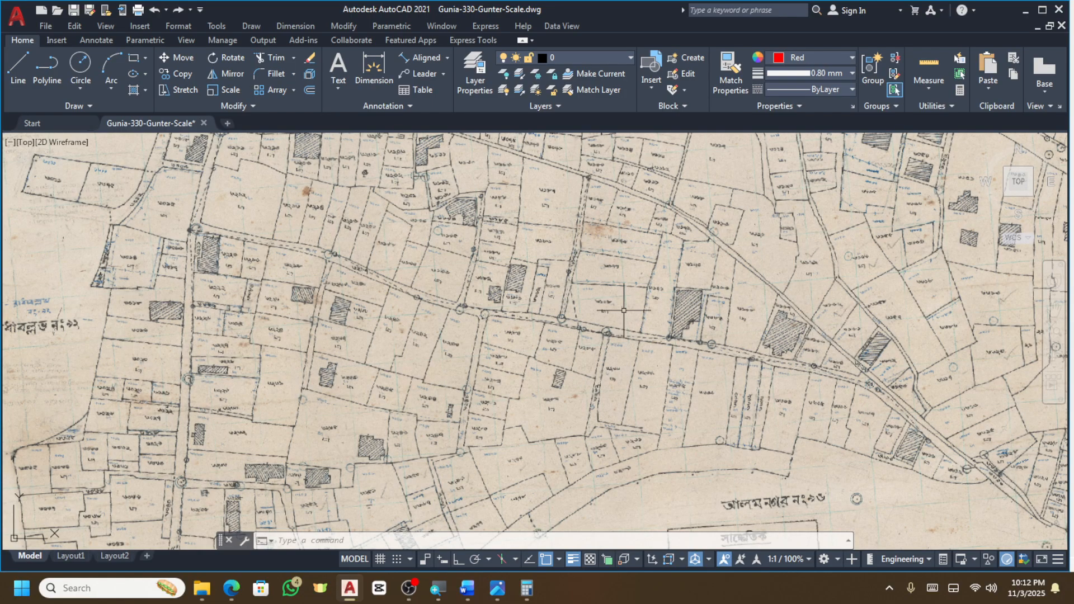
pyautogui.scroll(-5, 582, 280)
pyautogui.scroll(5, 560, 478)
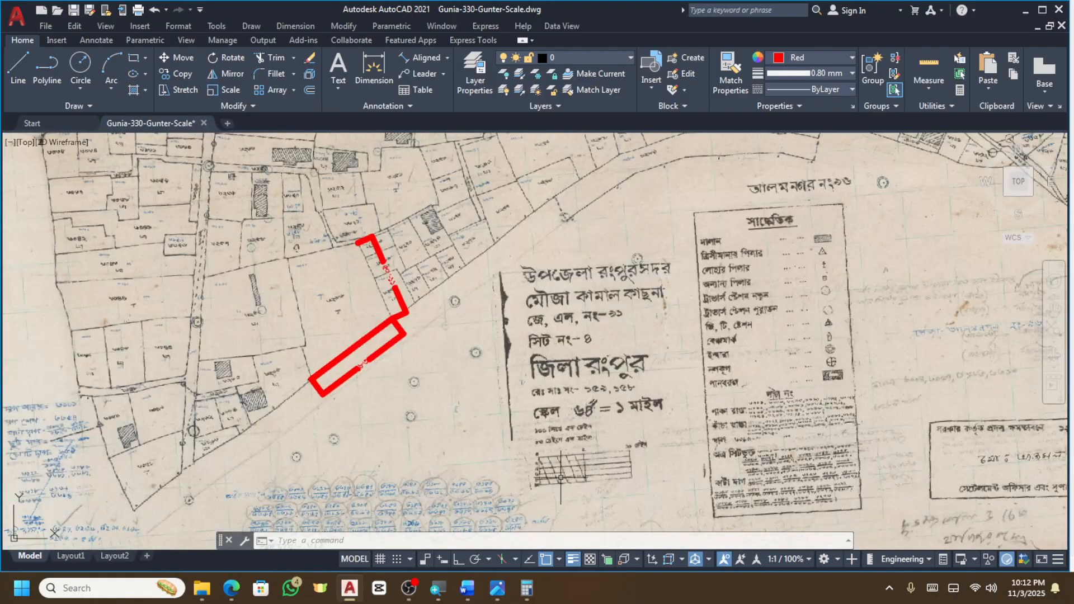
pyautogui.scroll(4, 560, 478)
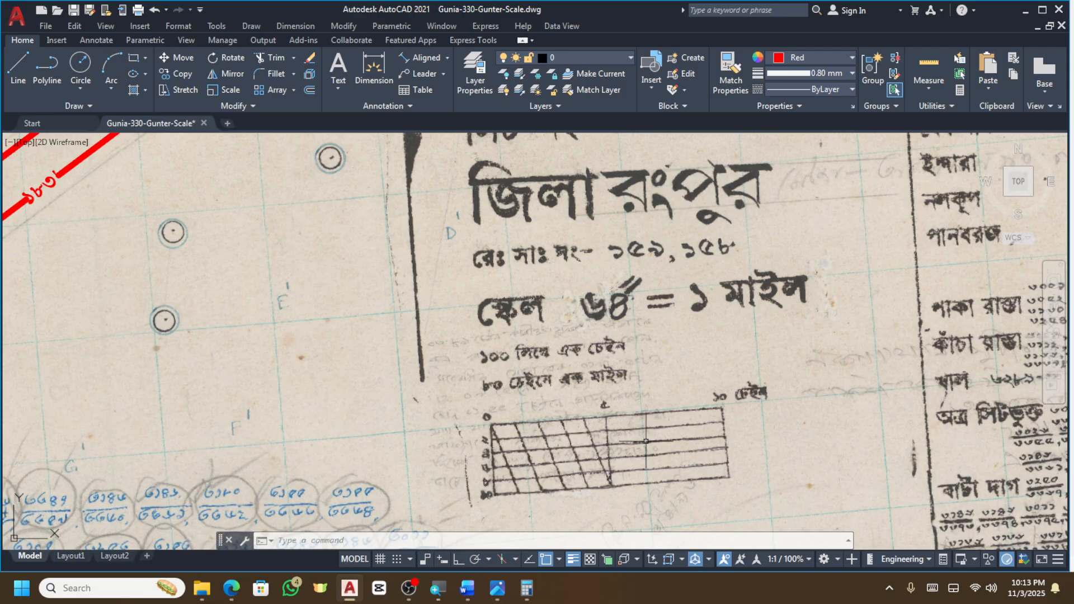
pyautogui.scroll(-10, 643, 347)
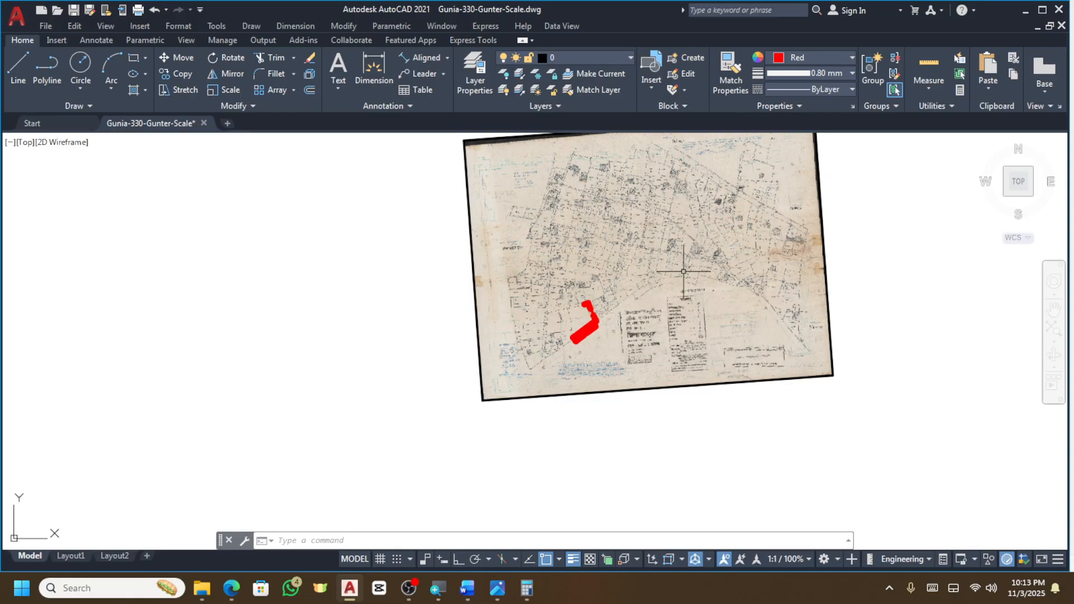
pyautogui.scroll(4, 683, 272)
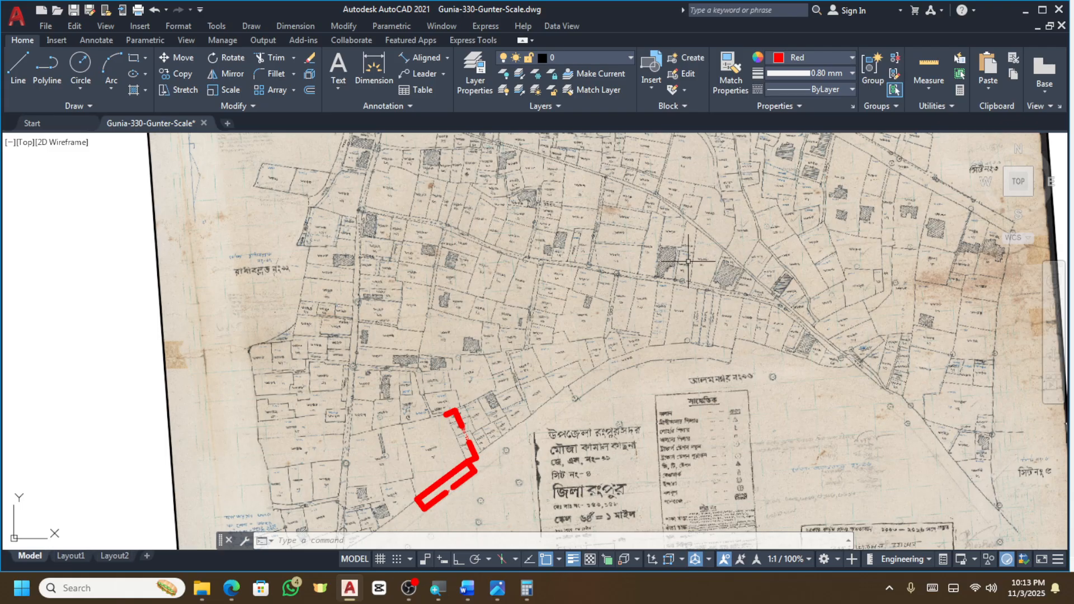
pyautogui.scroll(-4, 898, 280)
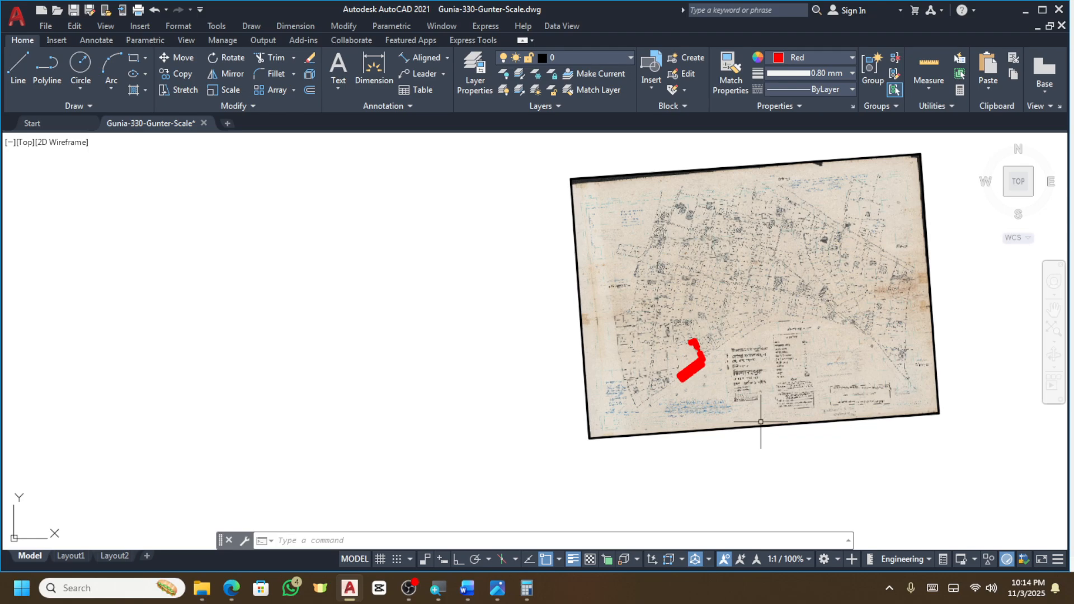
pyautogui.scroll(2, 609, 302)
pyautogui.scroll(-5, 621, 313)
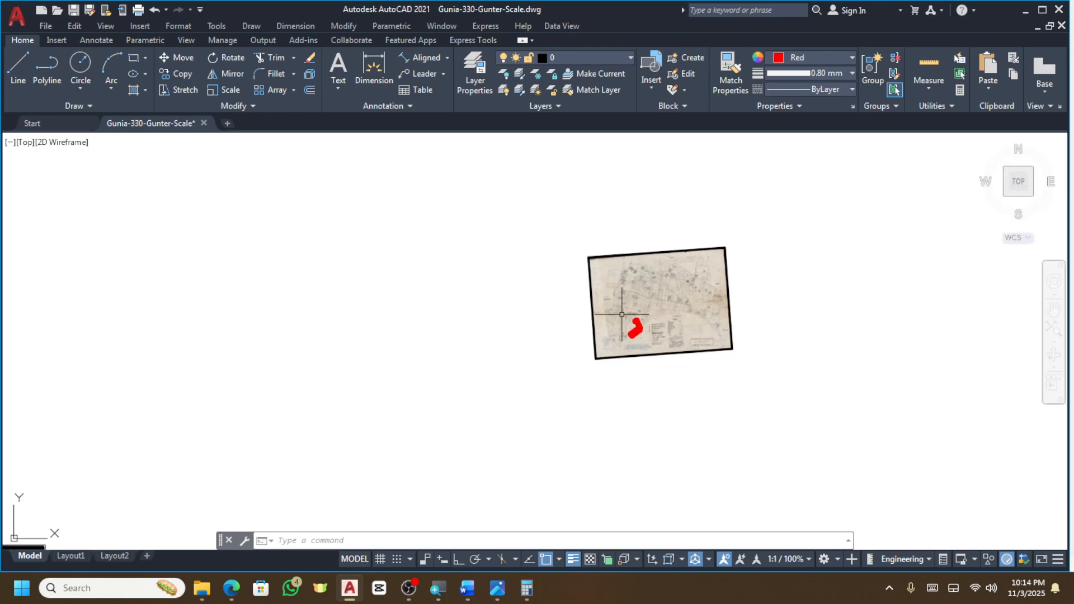
# Add an aligned dimension along the short boundary from the plot corner to the 183' line's southwest end, placed directly on the boundary.
pyautogui.scroll(8, 629, 318)
pyautogui.scroll(6, 727, 441)
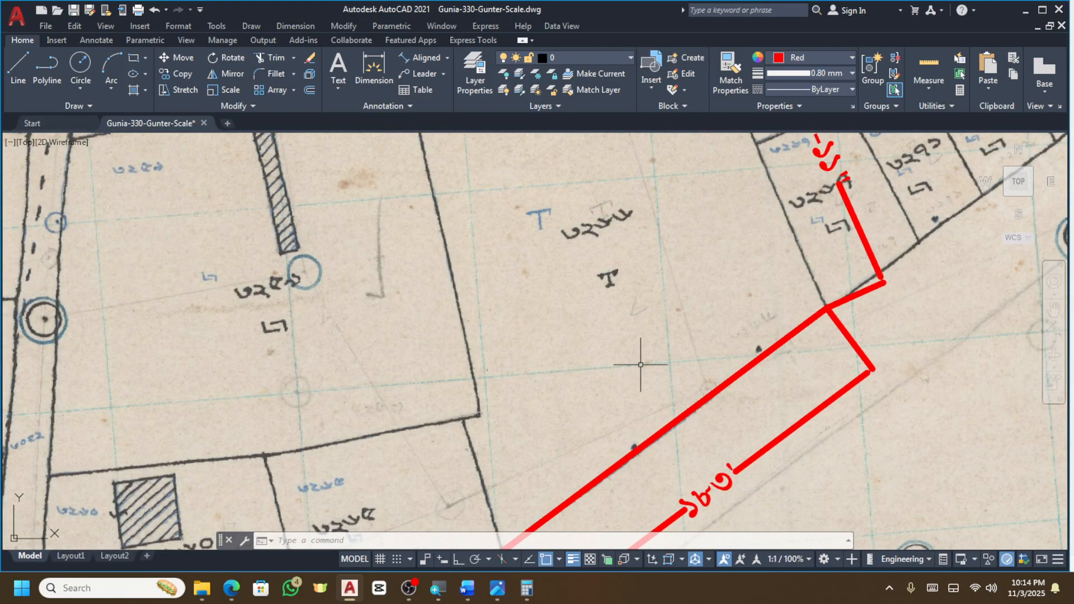
pyautogui.scroll(-5, 641, 364)
pyautogui.scroll(3, 576, 395)
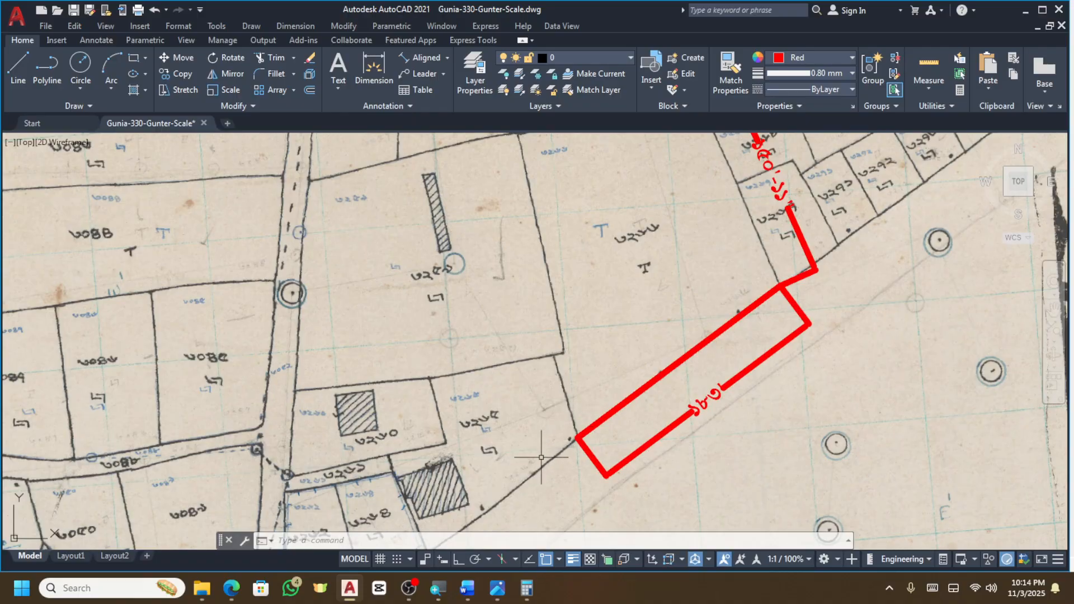
pyautogui.scroll(3, 594, 436)
pyautogui.scroll(4, 613, 404)
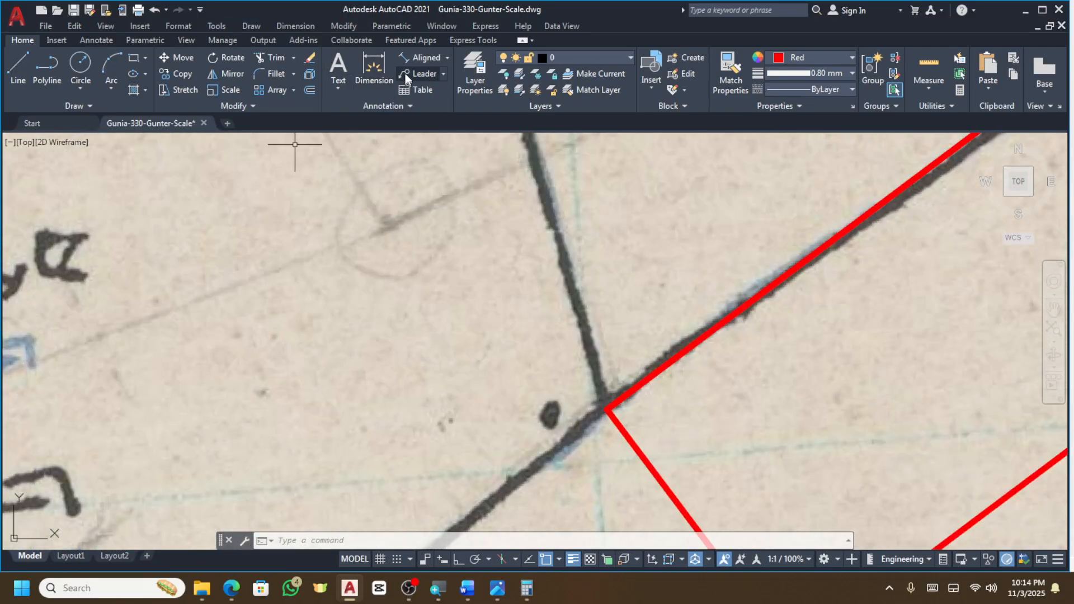
pyautogui.click(420, 58)
pyautogui.scroll(-4, 548, 185)
pyautogui.scroll(5, 531, 188)
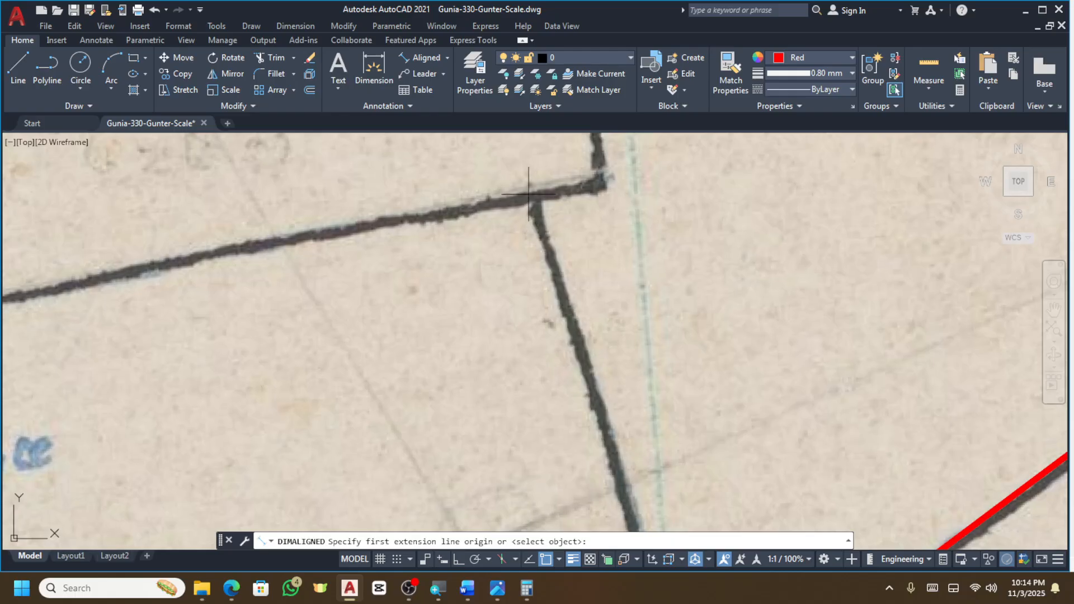
pyautogui.click(530, 196)
pyautogui.scroll(-3, 530, 195)
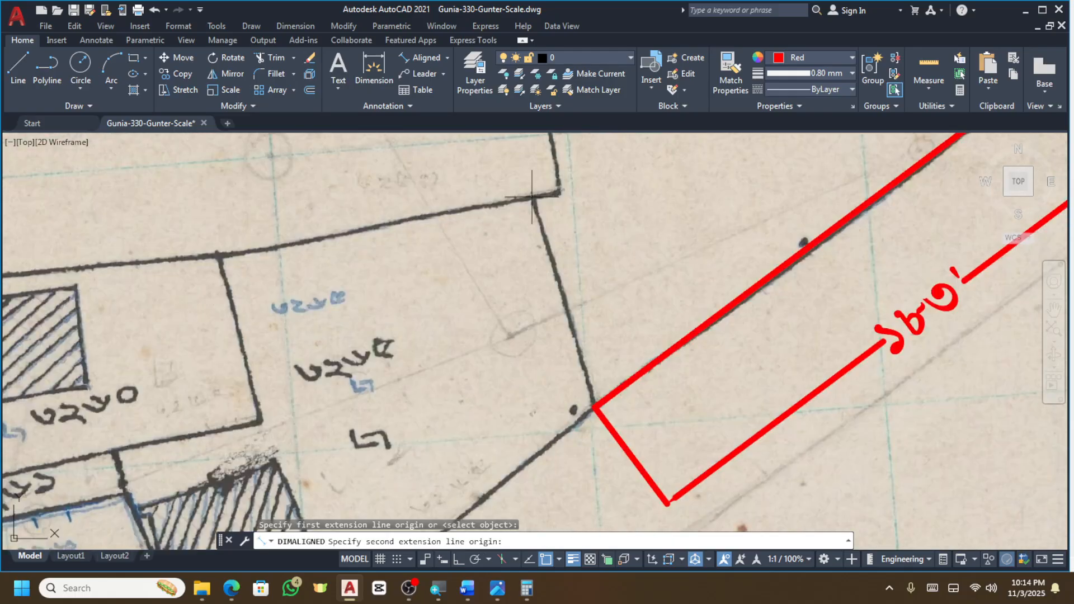
pyautogui.click(594, 407)
pyautogui.click(594, 407)
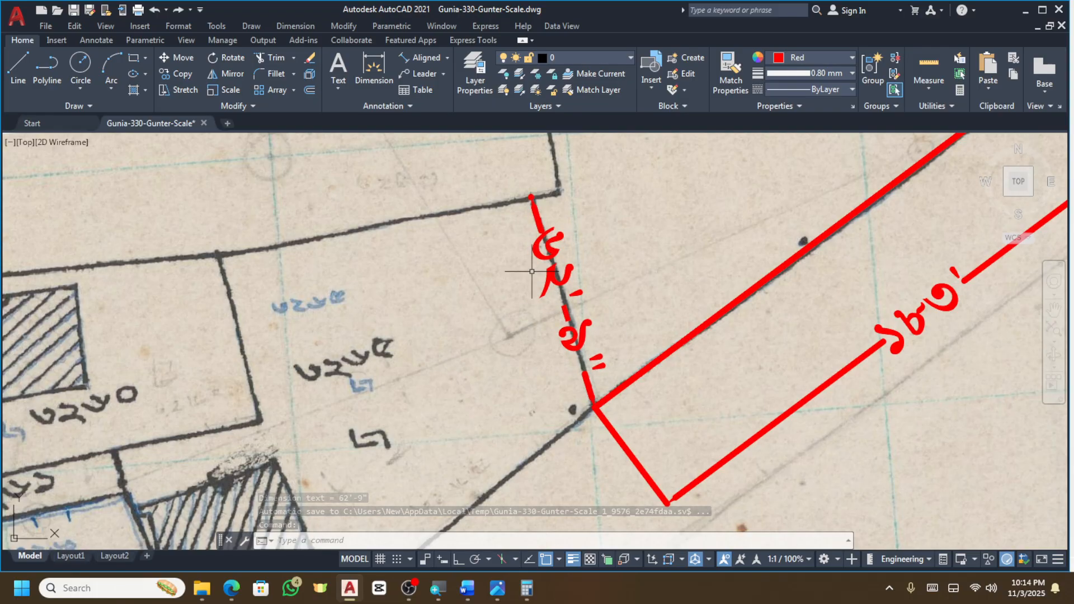
# Dimension the large T plot's east boundary a second time, placing this aligned dimension inside the plot, west of the boundary.
pyautogui.scroll(-8, 503, 249)
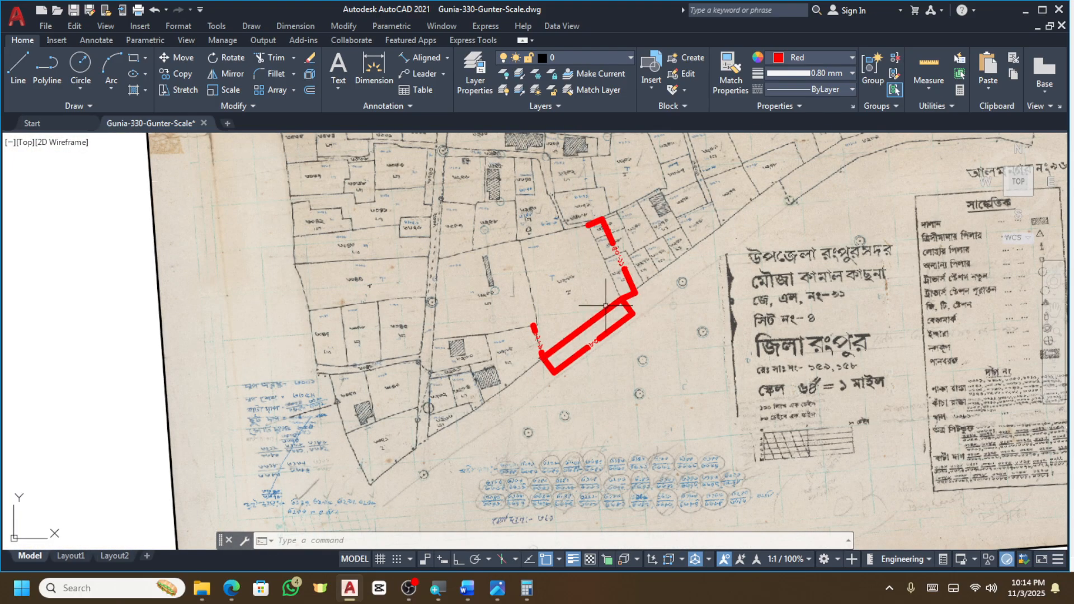
pyautogui.scroll(2, 637, 288)
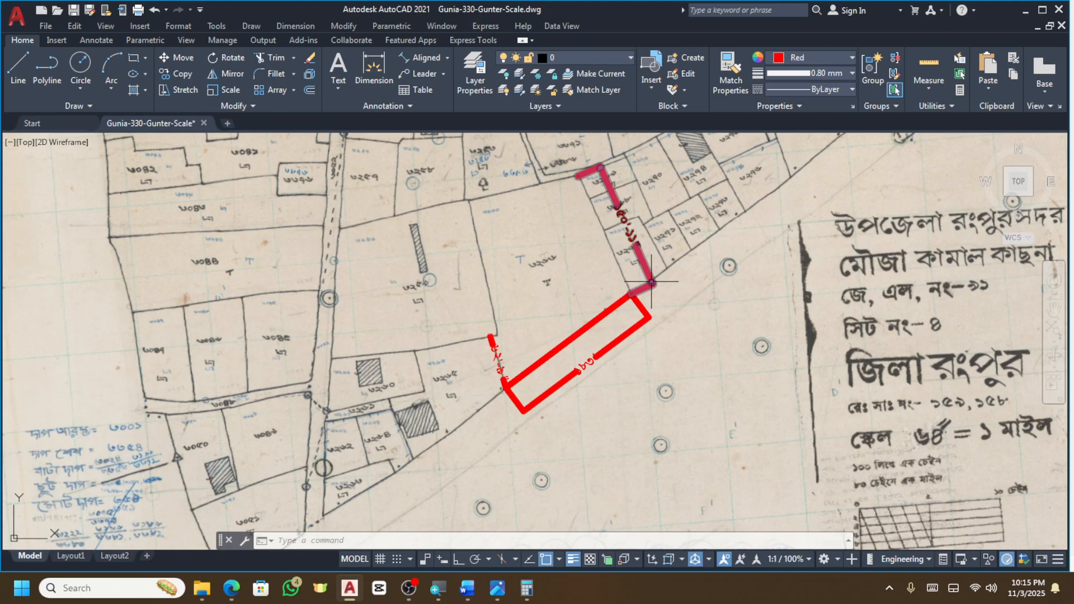
pyautogui.click(427, 57)
pyautogui.scroll(4, 585, 175)
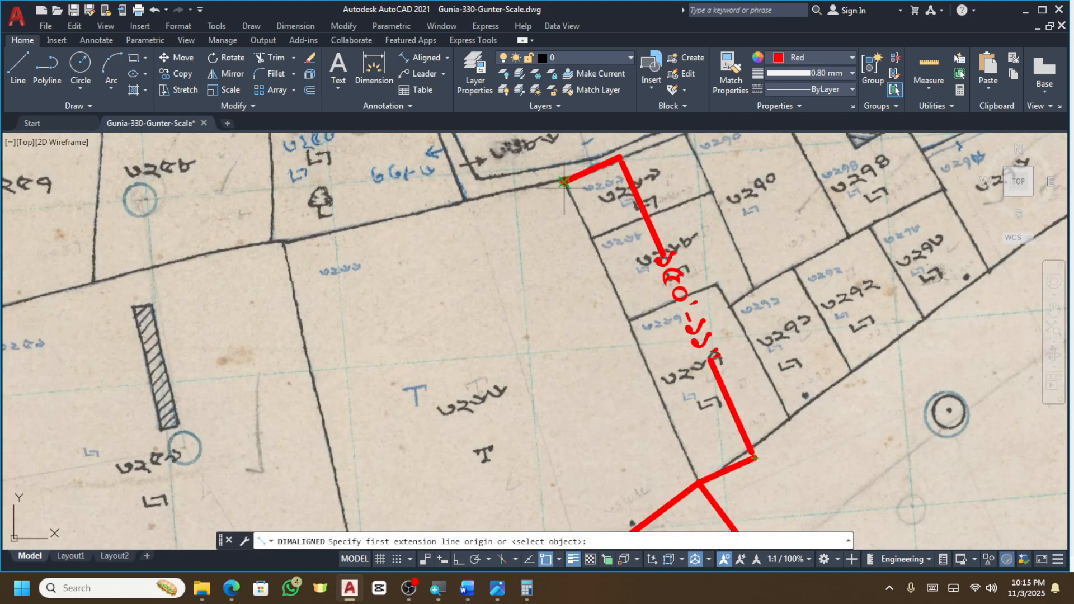
pyautogui.click(577, 177)
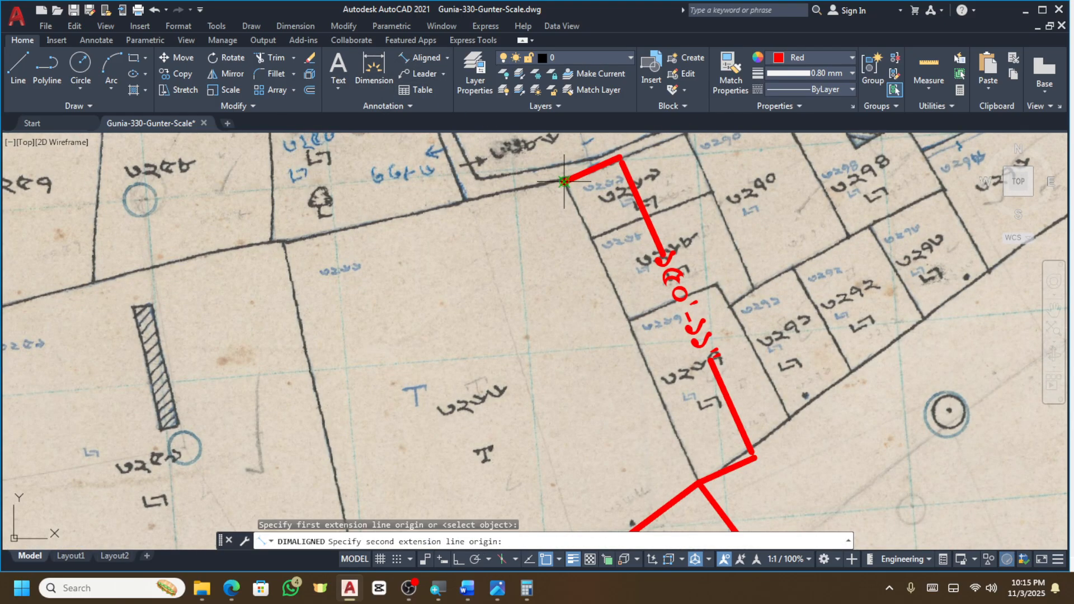
pyautogui.click(698, 482)
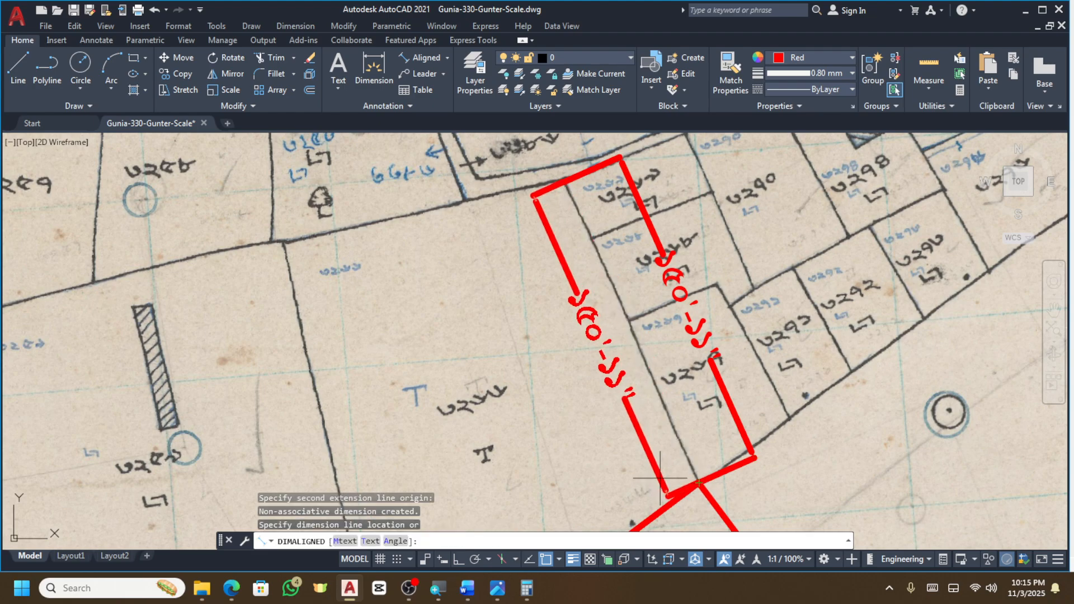
pyautogui.click(660, 478)
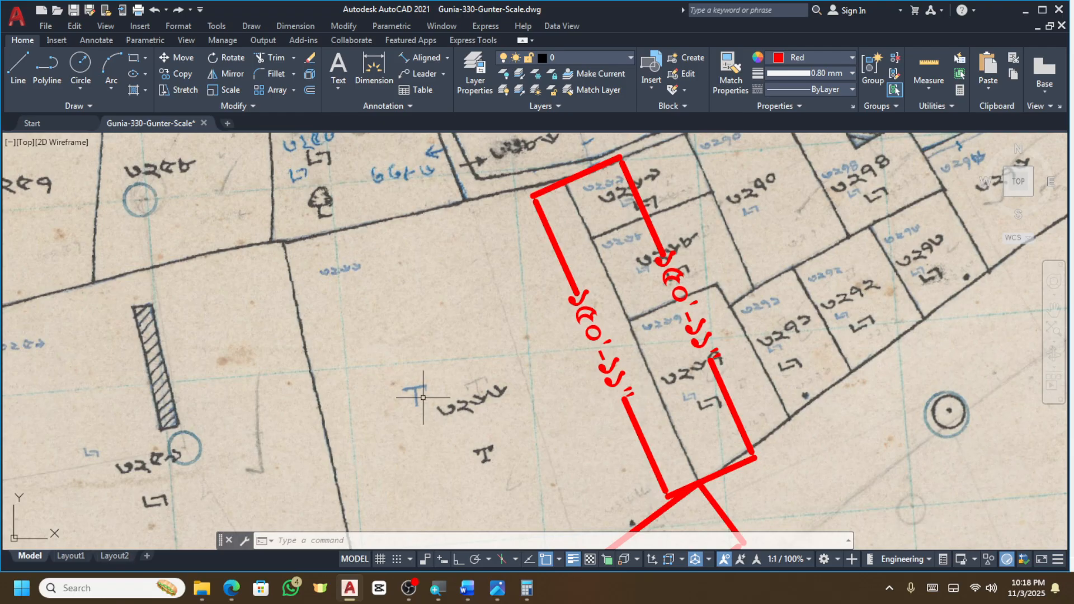
# Examine the dimensions around the large T plot against its boundaries and the surrounding map.
pyautogui.scroll(-8, 394, 261)
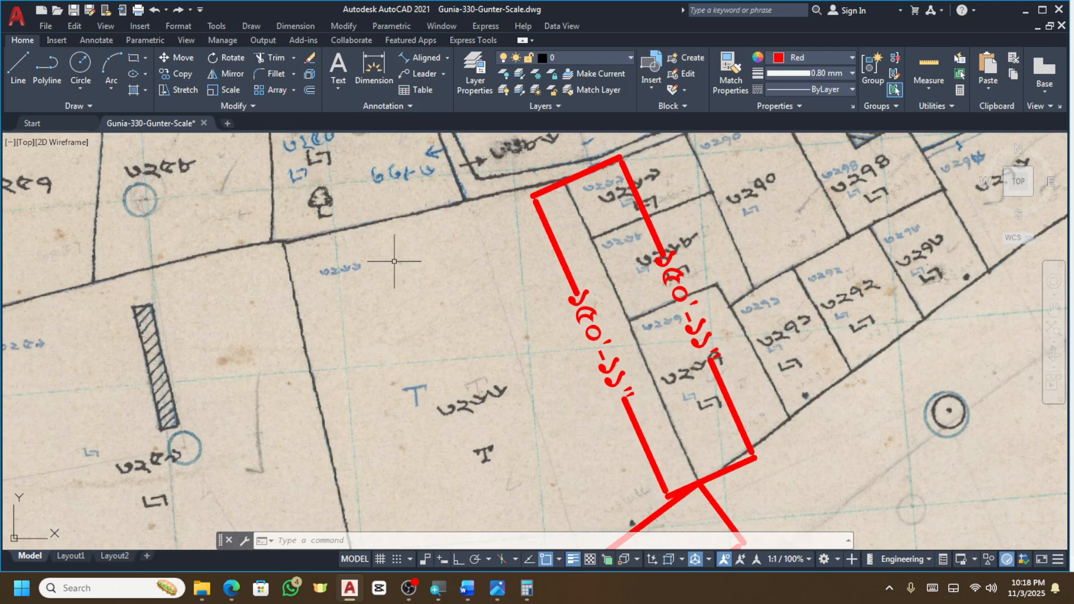
pyautogui.scroll(4, 523, 317)
pyautogui.scroll(3, 524, 318)
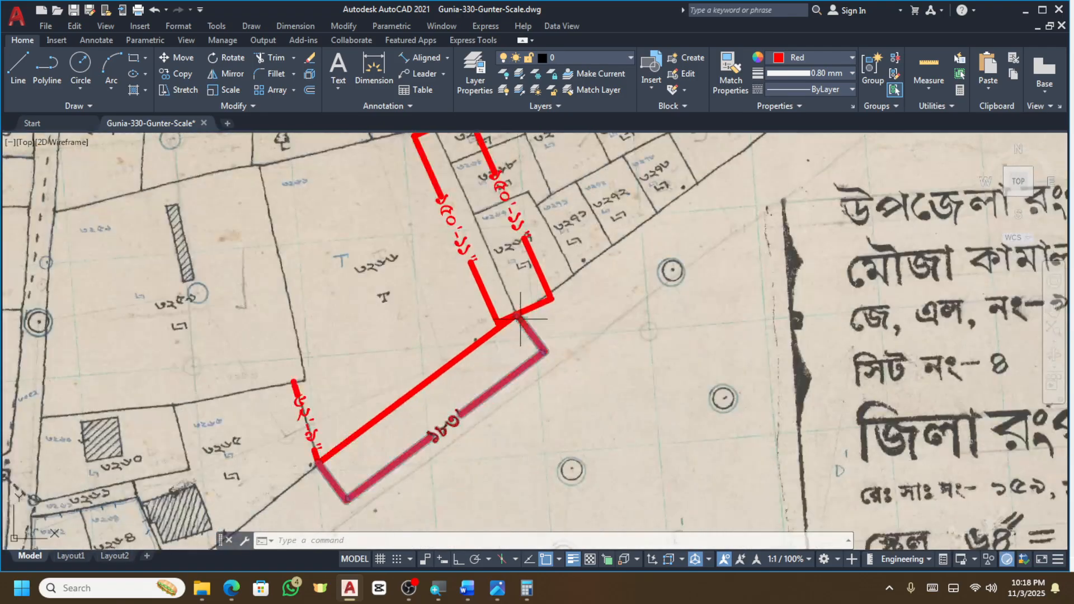
pyautogui.scroll(-5, 525, 313)
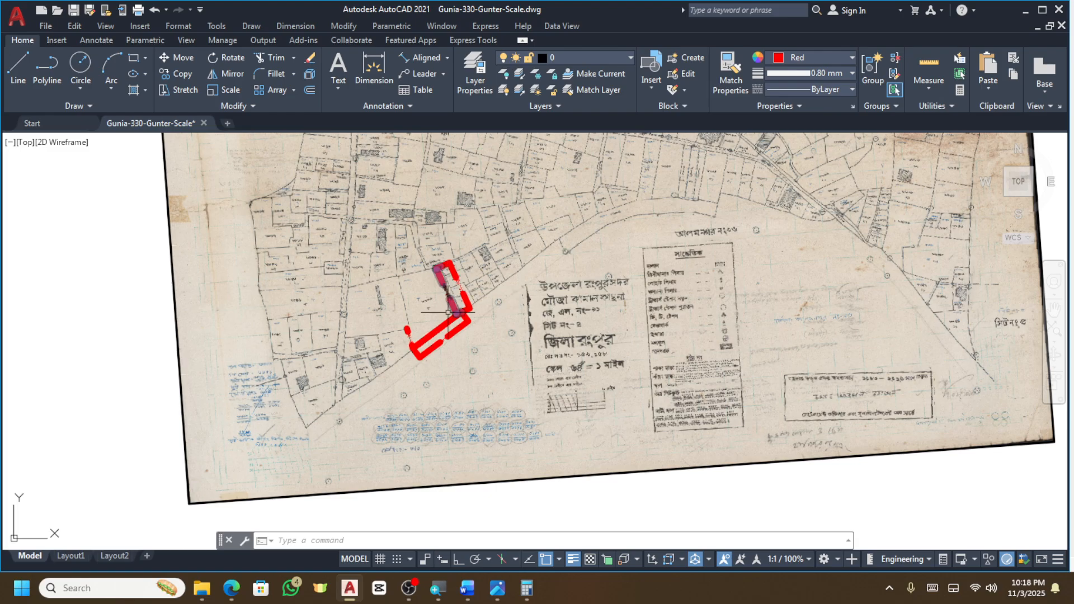
pyautogui.scroll(5, 450, 308)
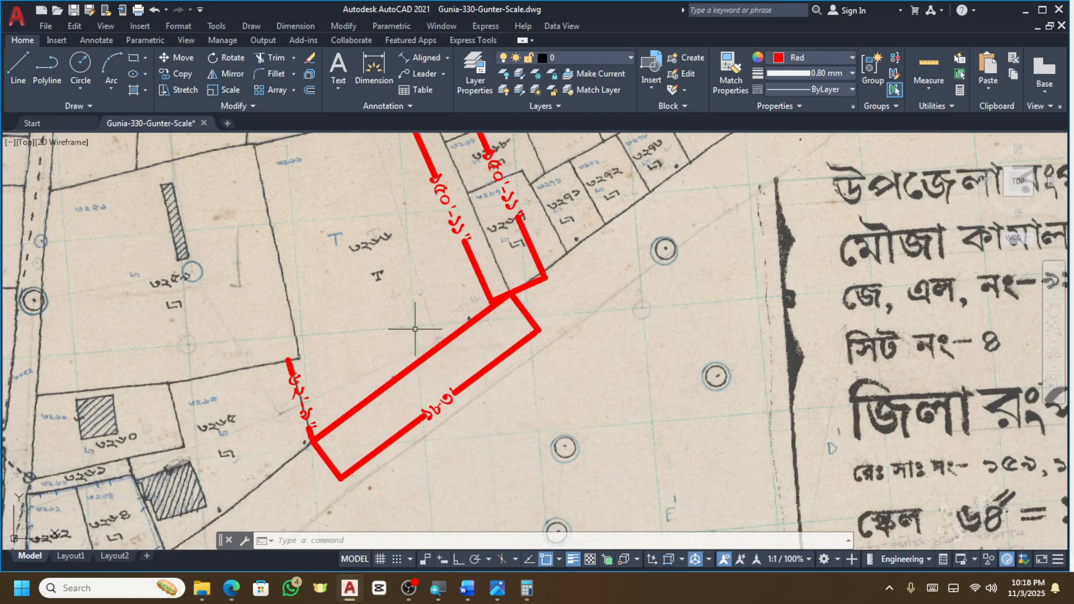
pyautogui.scroll(4, 318, 235)
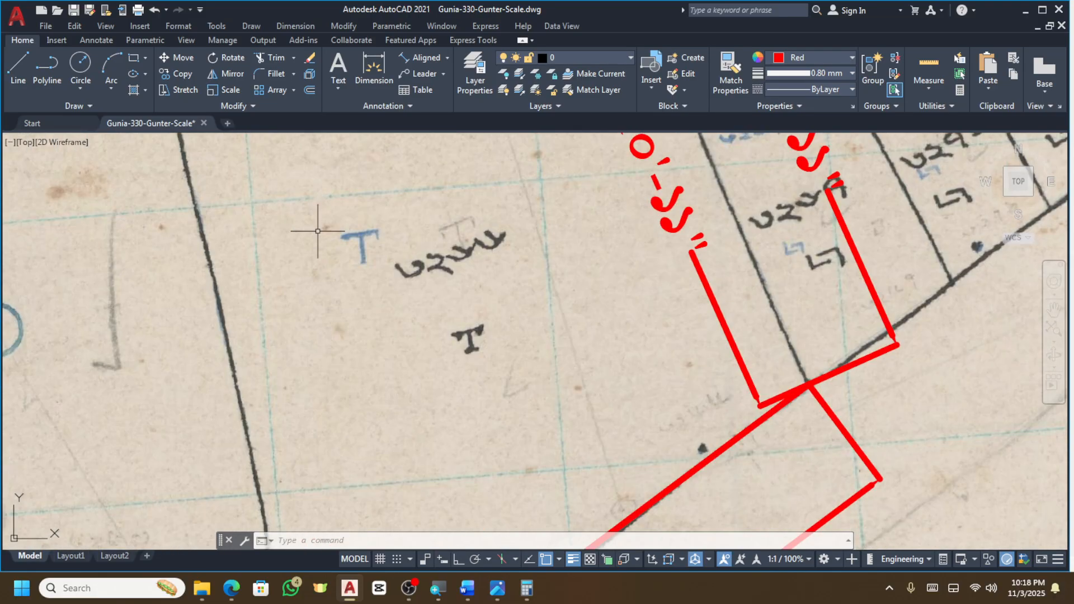
pyautogui.scroll(-3, 355, 260)
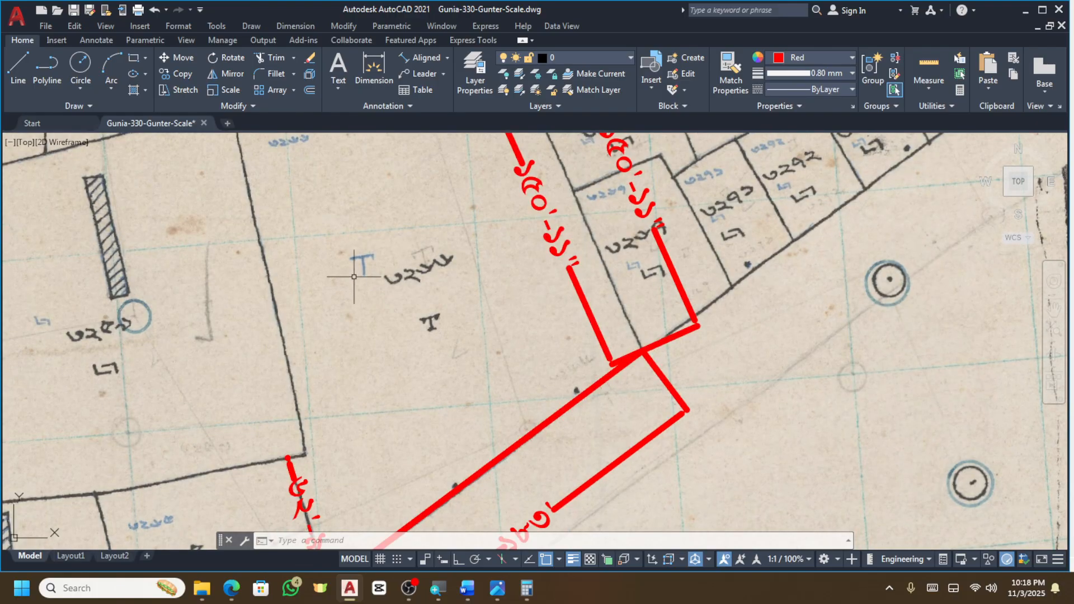
pyautogui.scroll(-2, 382, 304)
pyautogui.scroll(1, 380, 168)
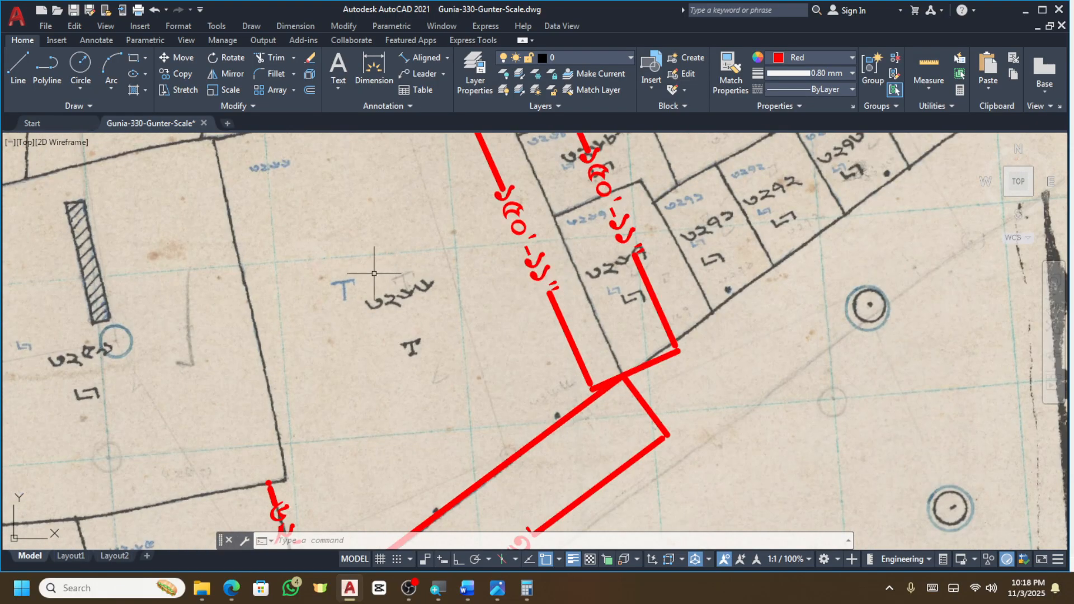
# Examine the large T plot's north boundary and the plots adjoining it, comparing them with the placed dimensions.
pyautogui.scroll(1, 380, 168)
pyautogui.scroll(1, 252, 211)
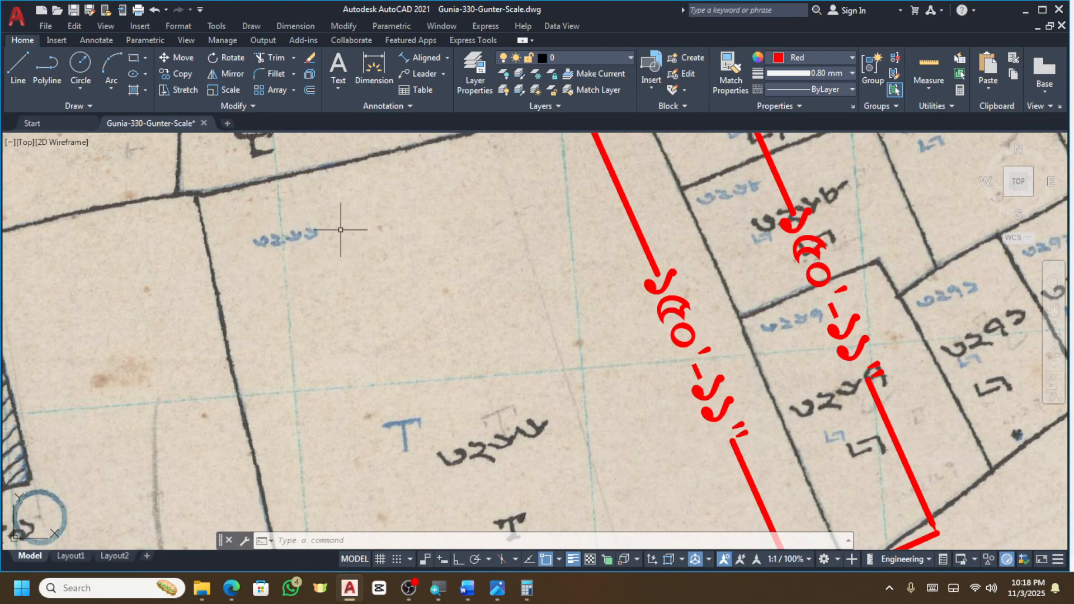
pyautogui.scroll(-2, 358, 302)
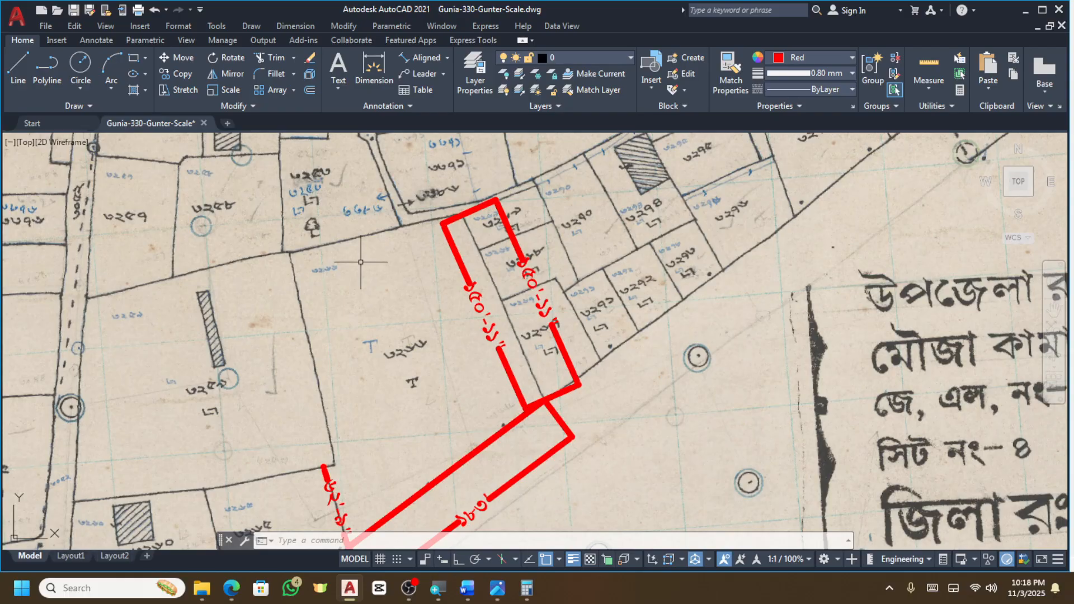
pyautogui.scroll(1, 346, 208)
pyautogui.click(345, 207)
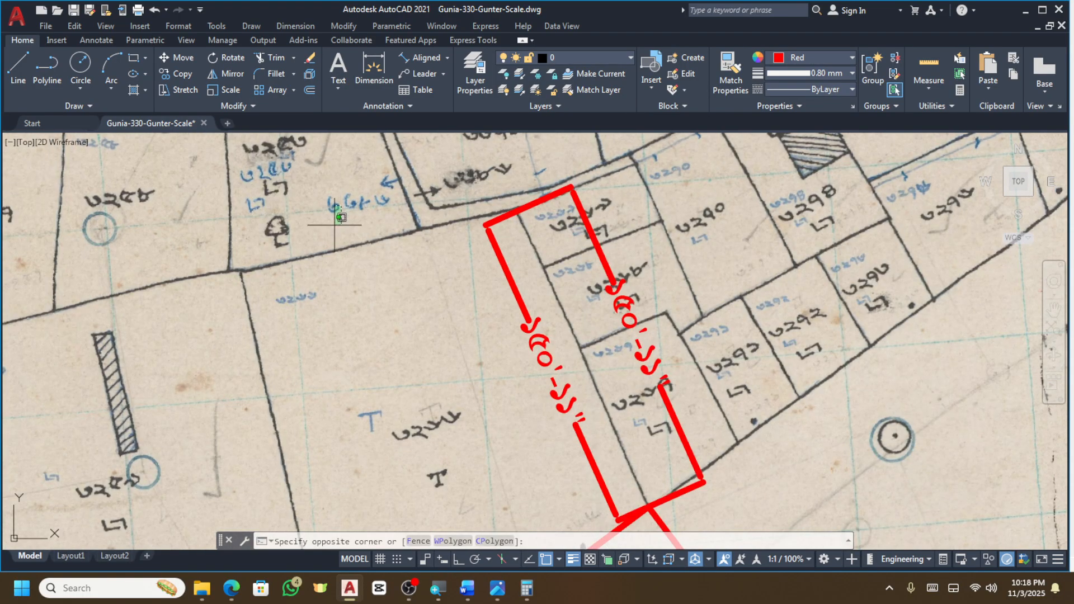
pyautogui.click(269, 323)
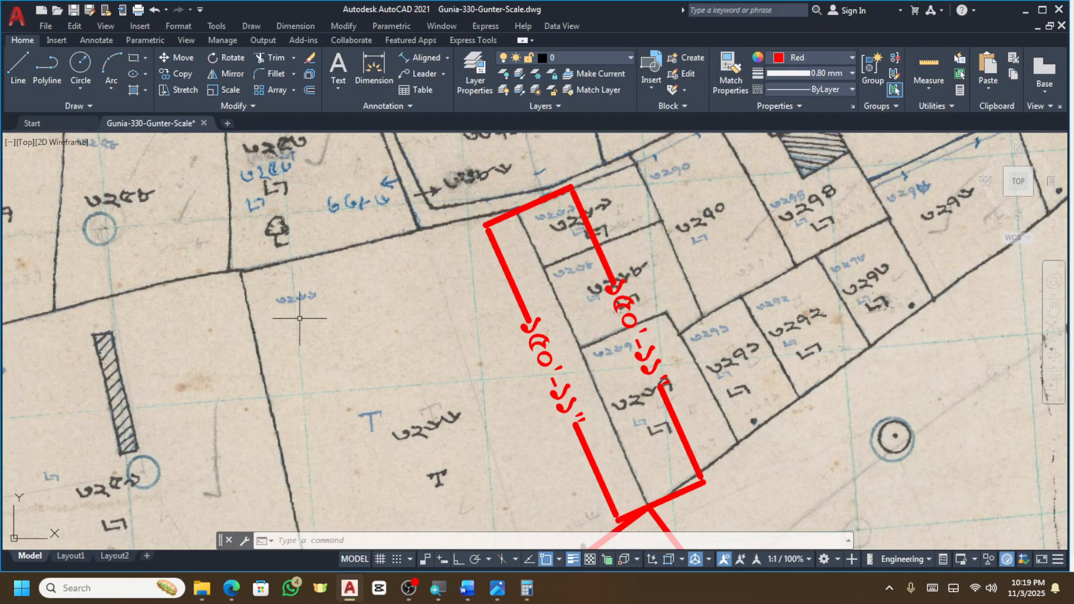
pyautogui.scroll(-3, 300, 318)
pyautogui.scroll(3, 203, 237)
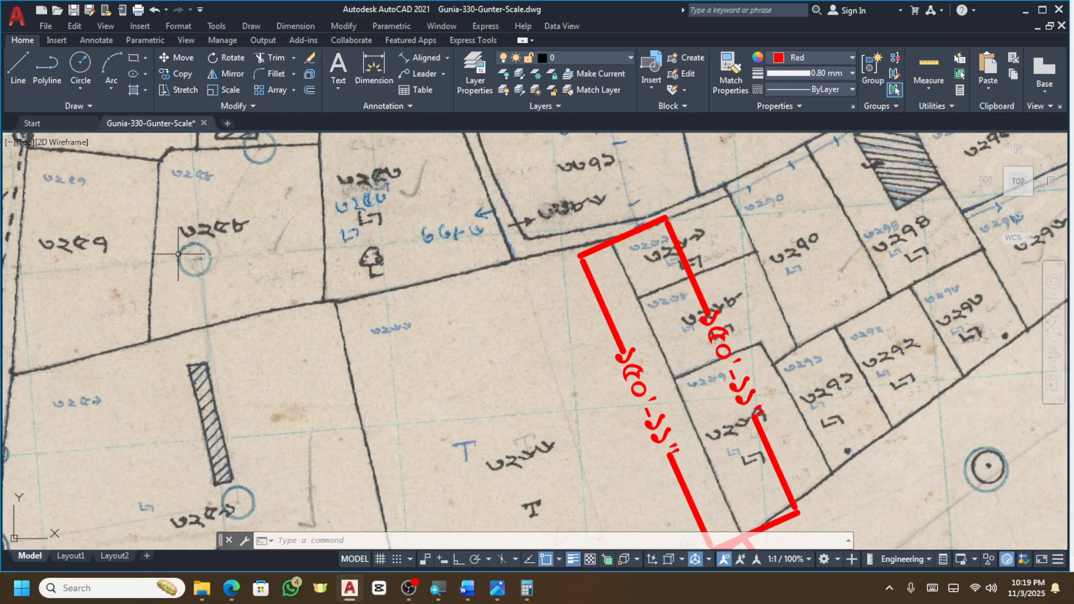
# Inspect the boundary junctions at the T plot's northwest corner and along the narrow strip northeast to the hatched building.
pyautogui.scroll(4, 179, 253)
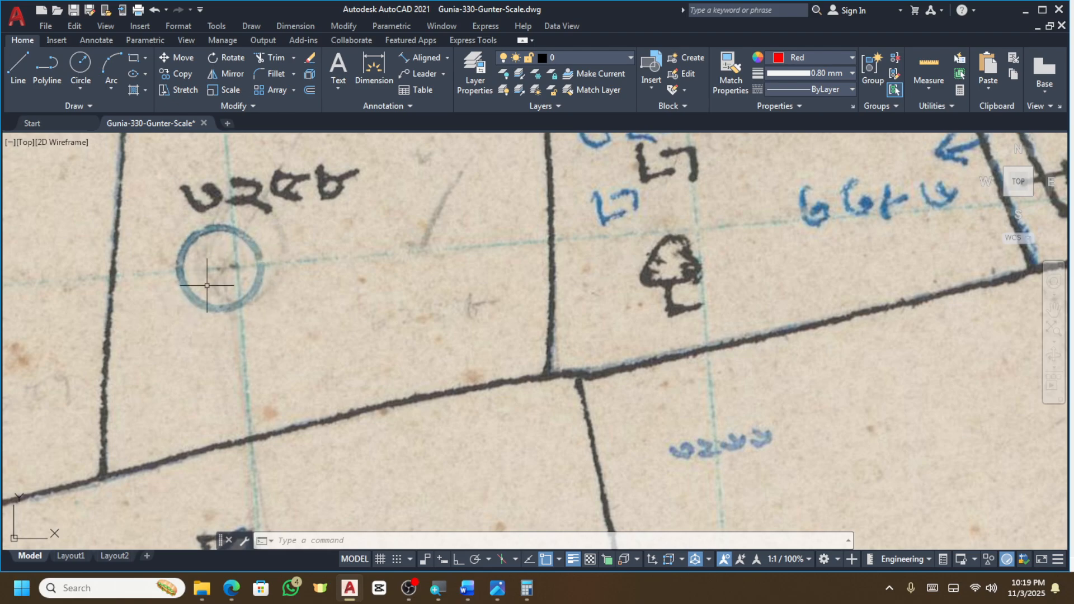
pyautogui.scroll(3, 643, 360)
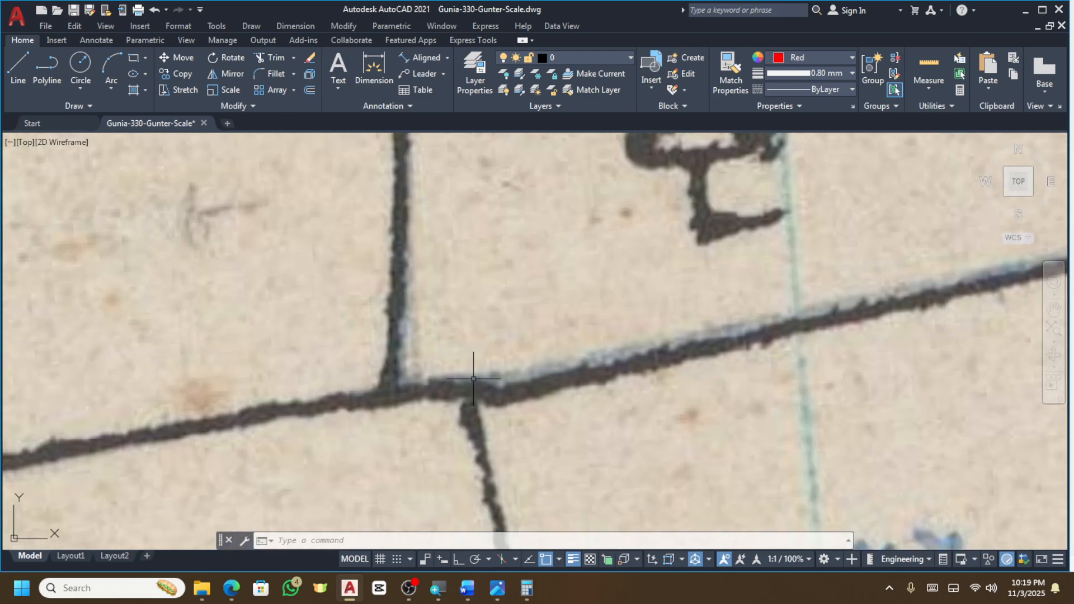
pyautogui.scroll(-5, 287, 383)
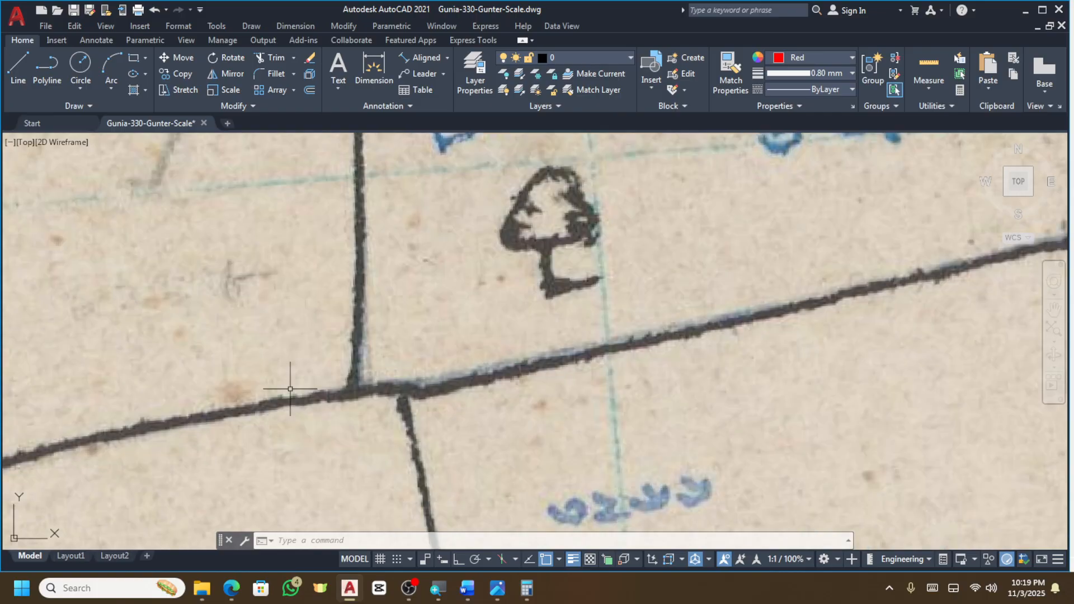
pyautogui.scroll(4, 636, 304)
pyautogui.scroll(-4, 309, 375)
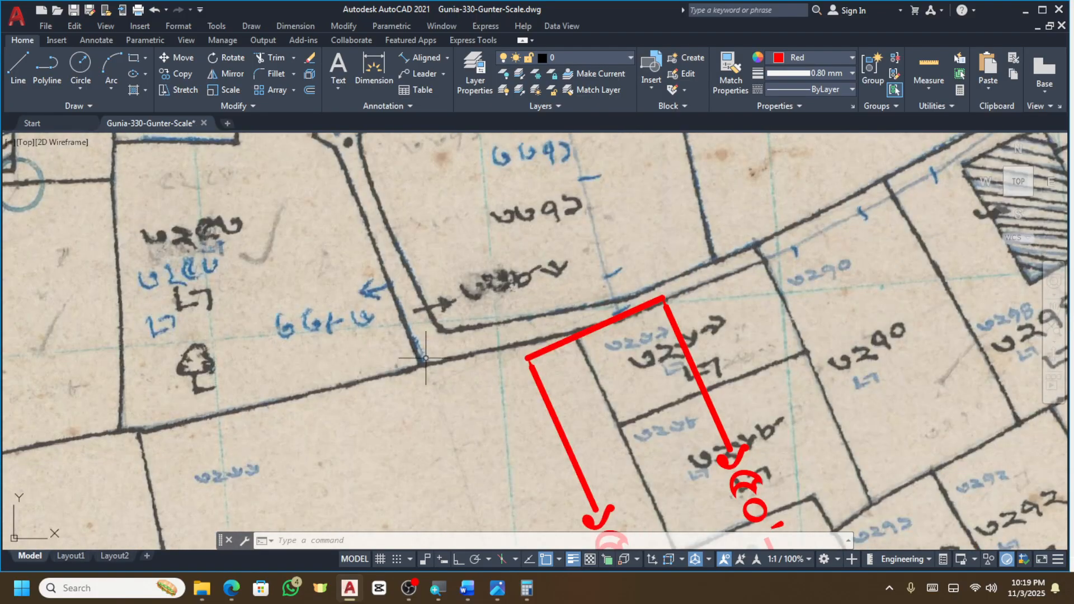
pyautogui.scroll(-4, 355, 347)
pyautogui.scroll(6, 599, 249)
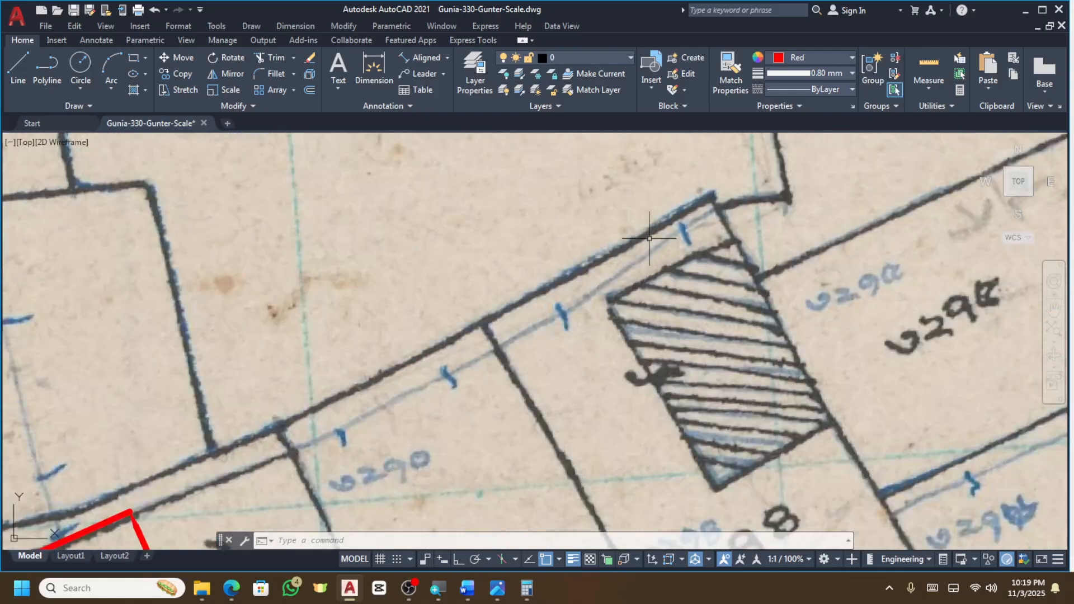
pyautogui.scroll(2, 438, 319)
pyautogui.scroll(-4, 438, 319)
pyautogui.scroll(6, 507, 307)
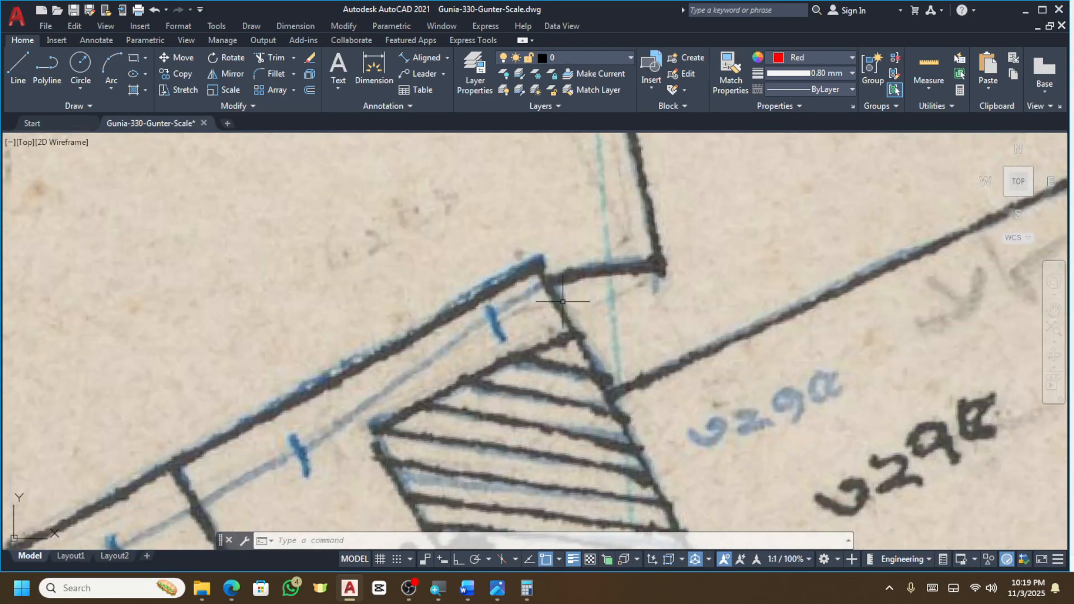
# Switch to the File Explorer window that shows the map folder.
pyautogui.scroll(-2, 660, 207)
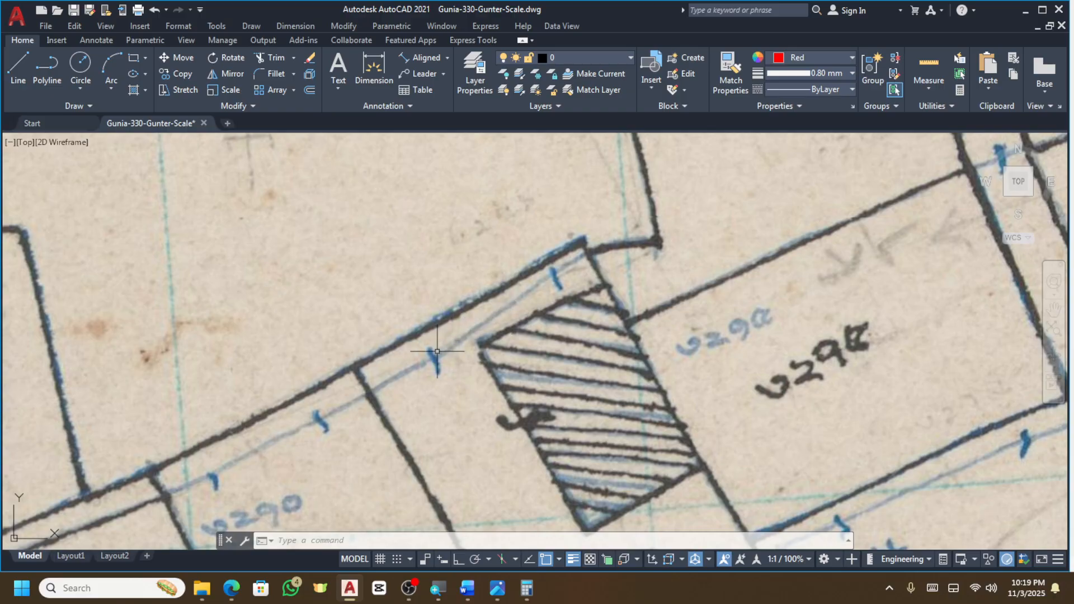
pyautogui.scroll(-2, 589, 251)
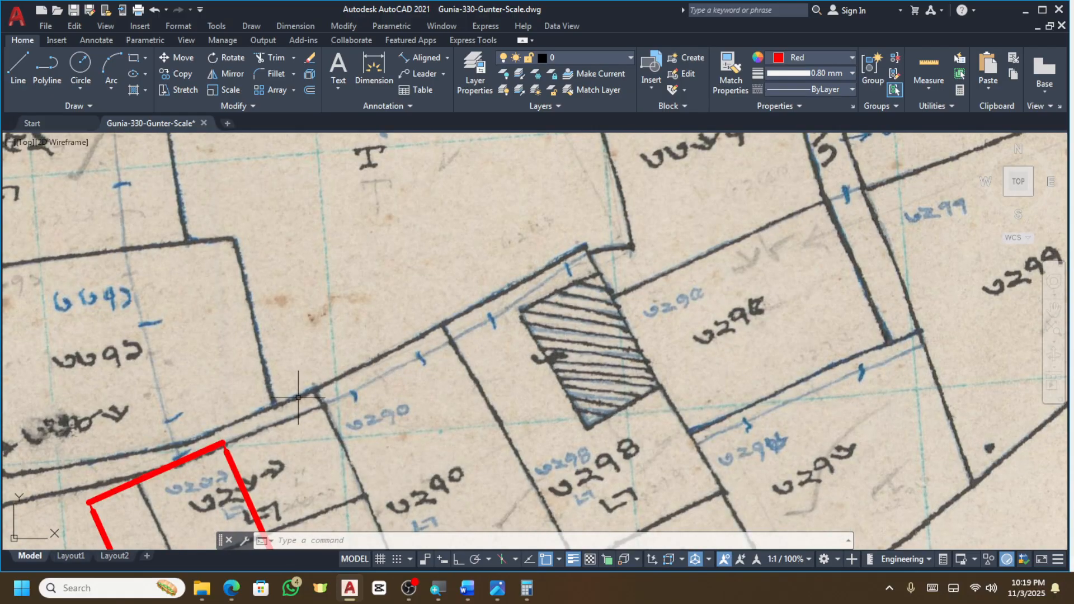
pyautogui.scroll(-2, 501, 295)
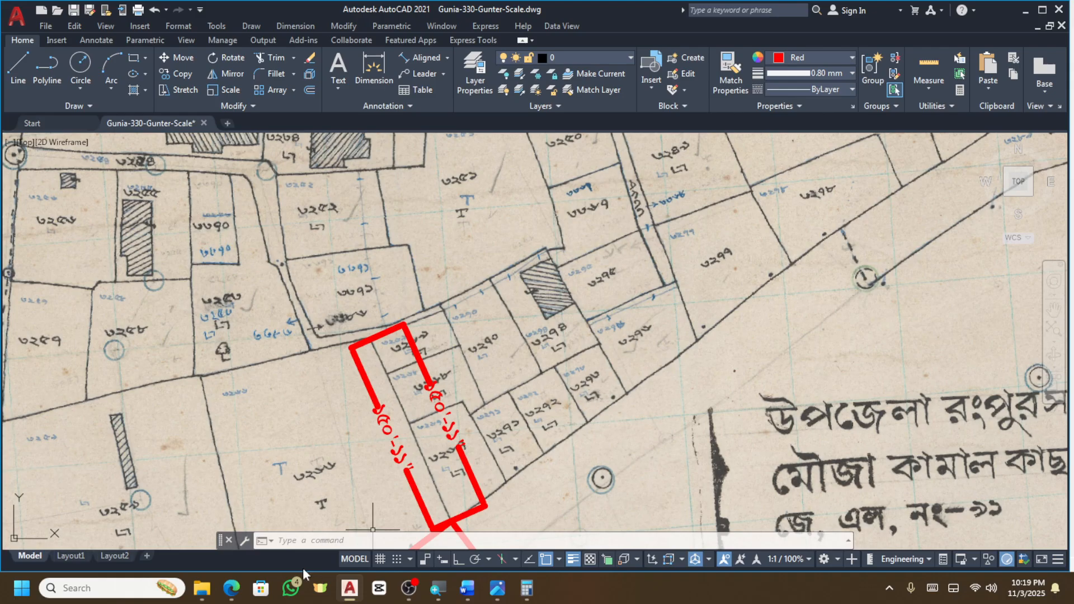
pyautogui.moveTo(206, 594)
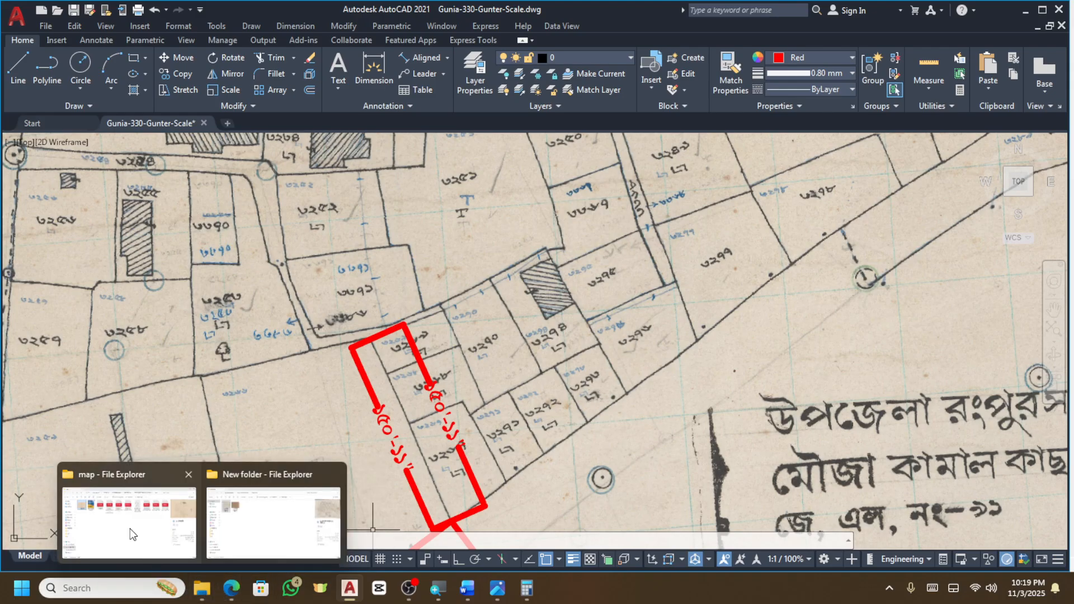
pyautogui.click(129, 515)
# Go up from the map folder to the root of the Cat's Eye (D:) drive.
pyautogui.click(88, 43)
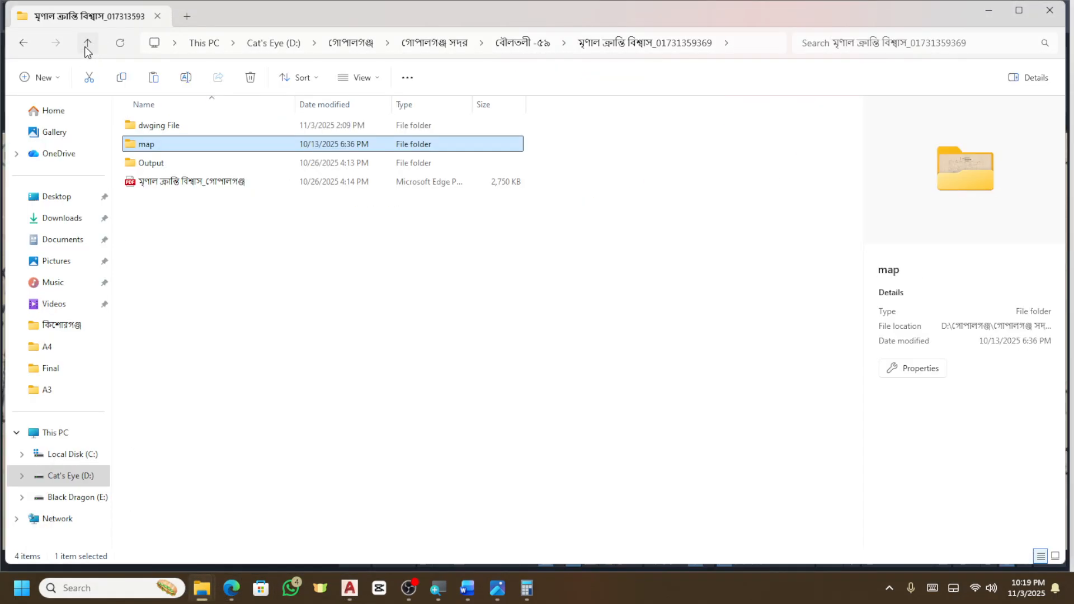
pyautogui.click(87, 45)
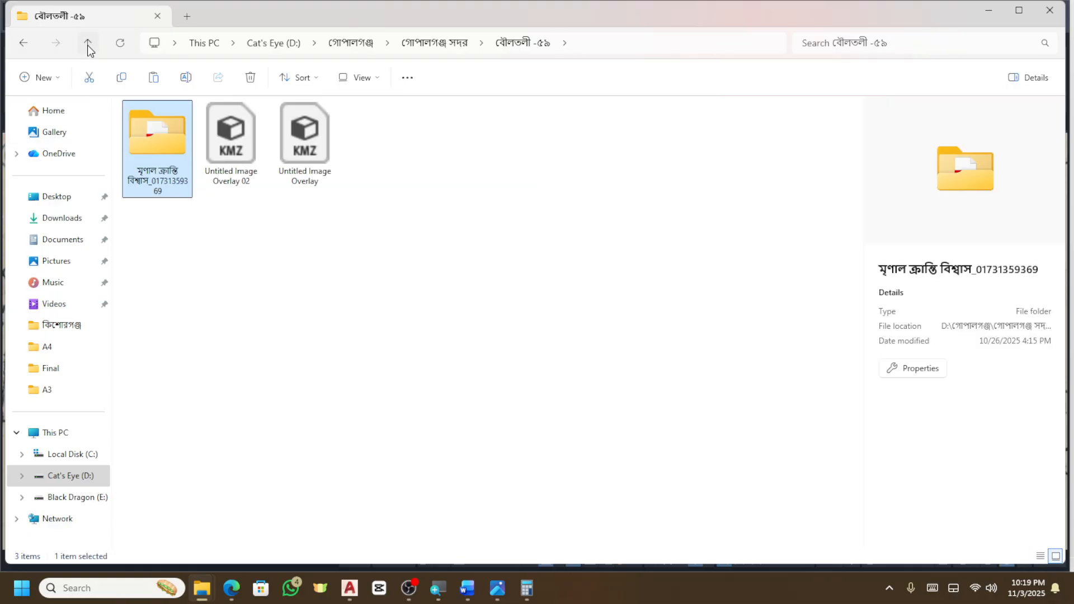
pyautogui.click(87, 45)
pyautogui.click(88, 46)
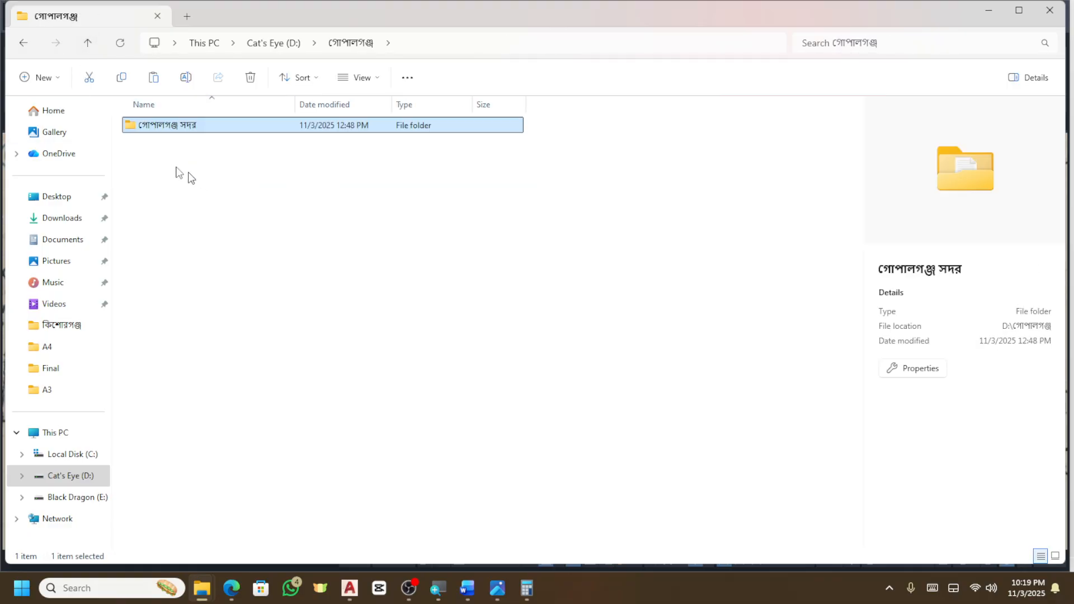
pyautogui.click(87, 49)
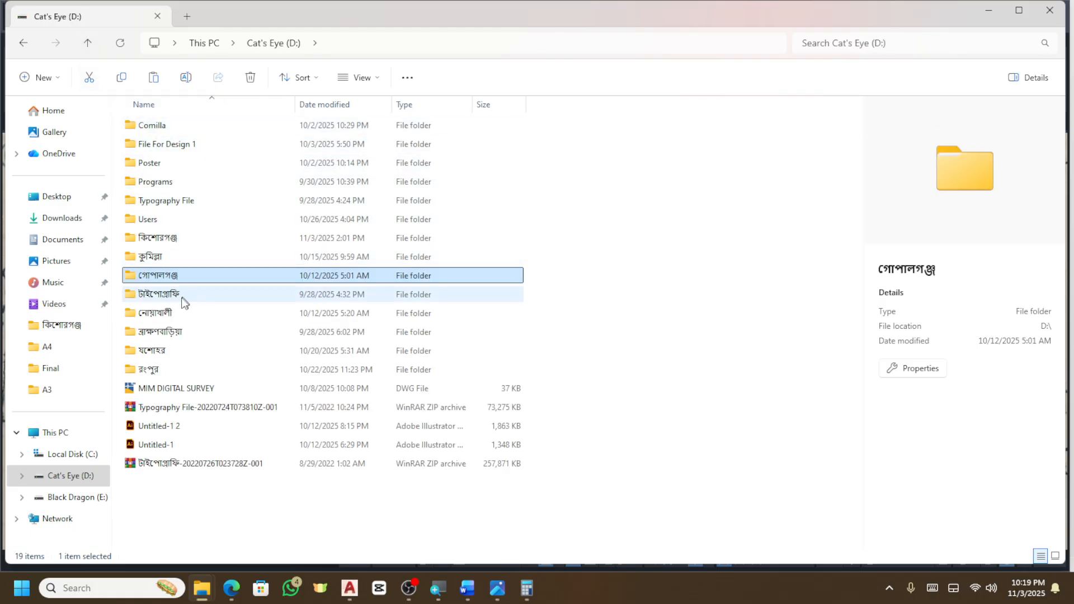
# Open the map folder inside the client's folder under গোপালগঞ্জ, গোপালগঞ্জ সদর, বৌলতলী -৫৯.
pyautogui.doubleClick(165, 276)
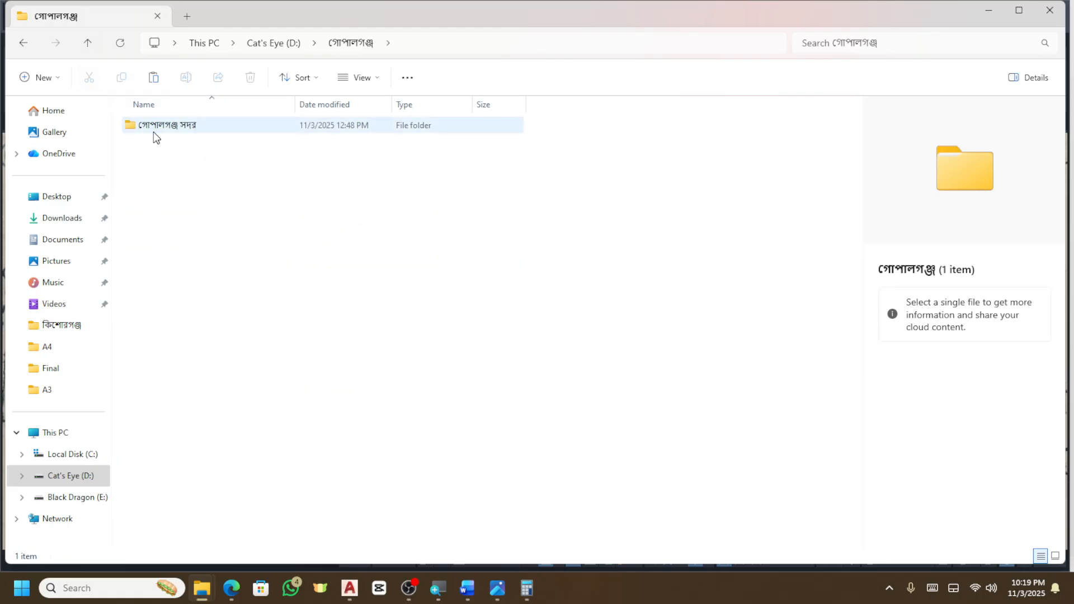
pyautogui.doubleClick(153, 128)
pyautogui.click(166, 145)
pyautogui.doubleClick(165, 145)
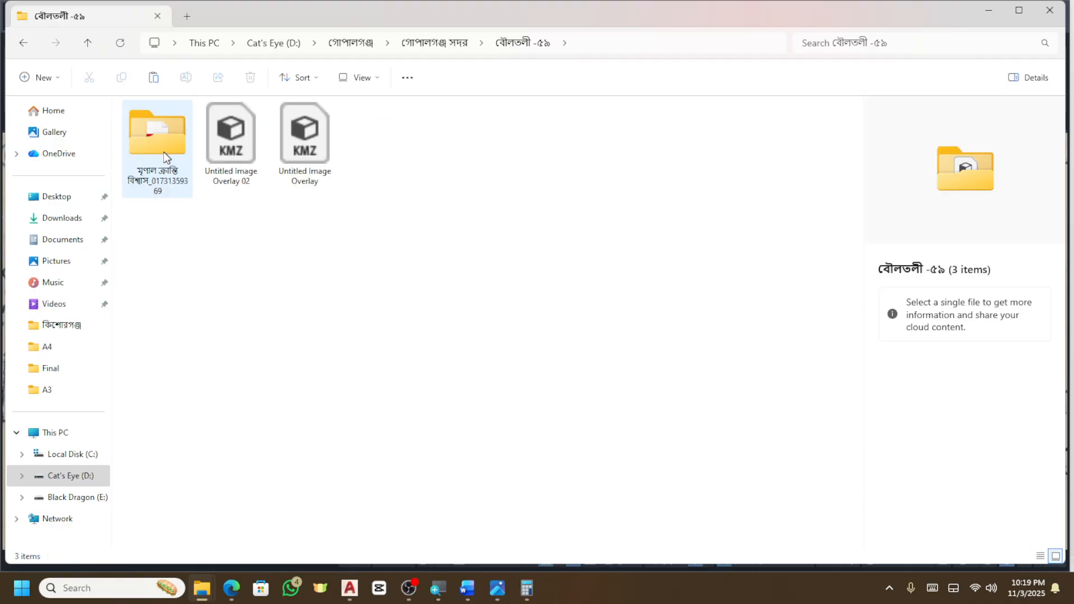
pyautogui.doubleClick(160, 159)
pyautogui.doubleClick(153, 144)
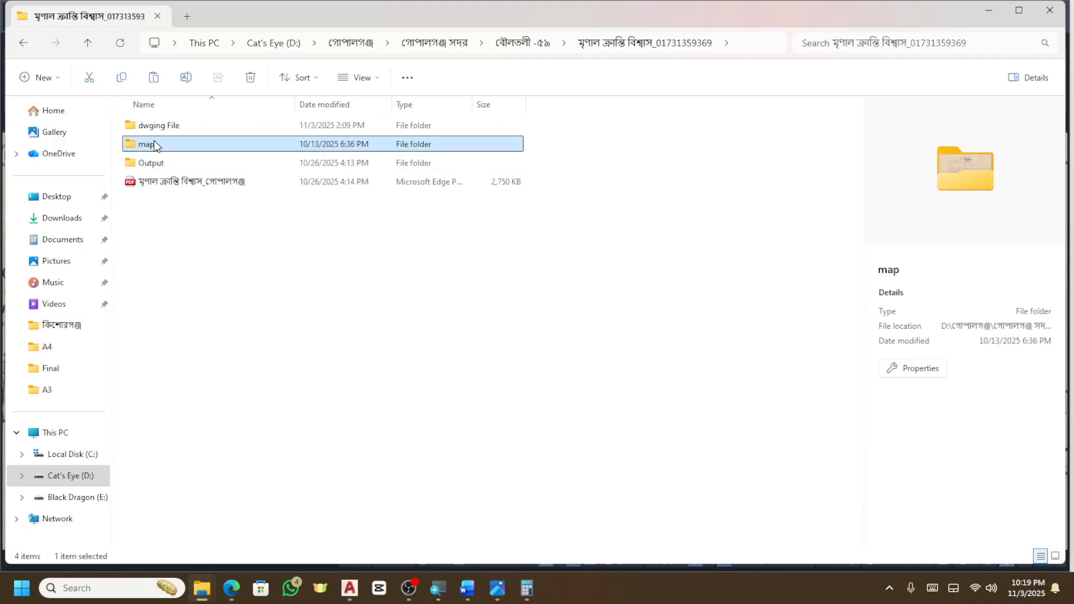
# Open the 35-বৌলতলী map image, examine the plots beside the wide diagonal strip up close, and close the image.
pyautogui.click(154, 140)
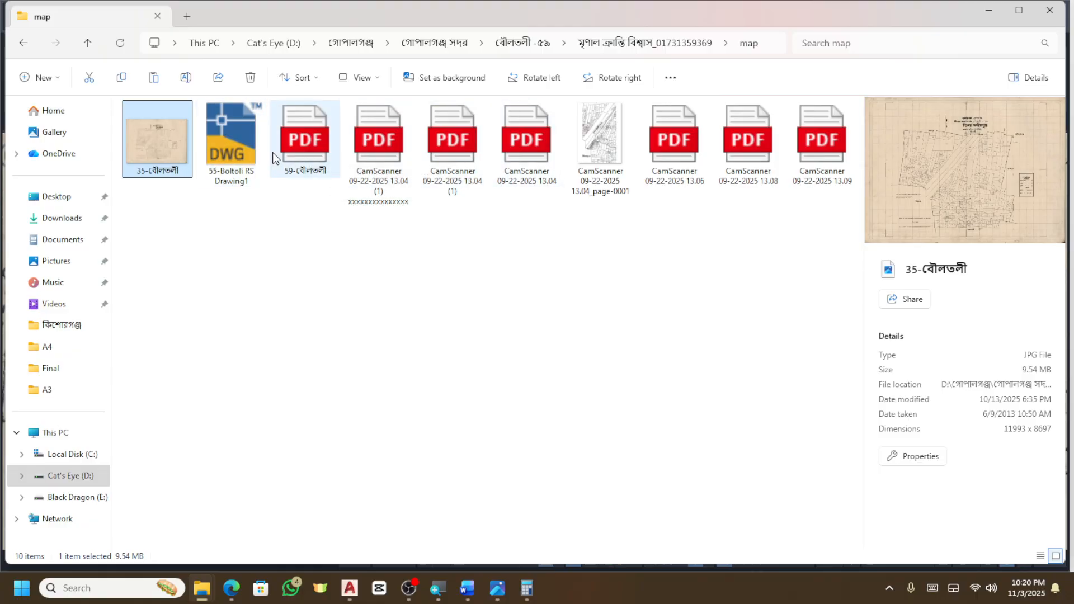
pyautogui.doubleClick(153, 151)
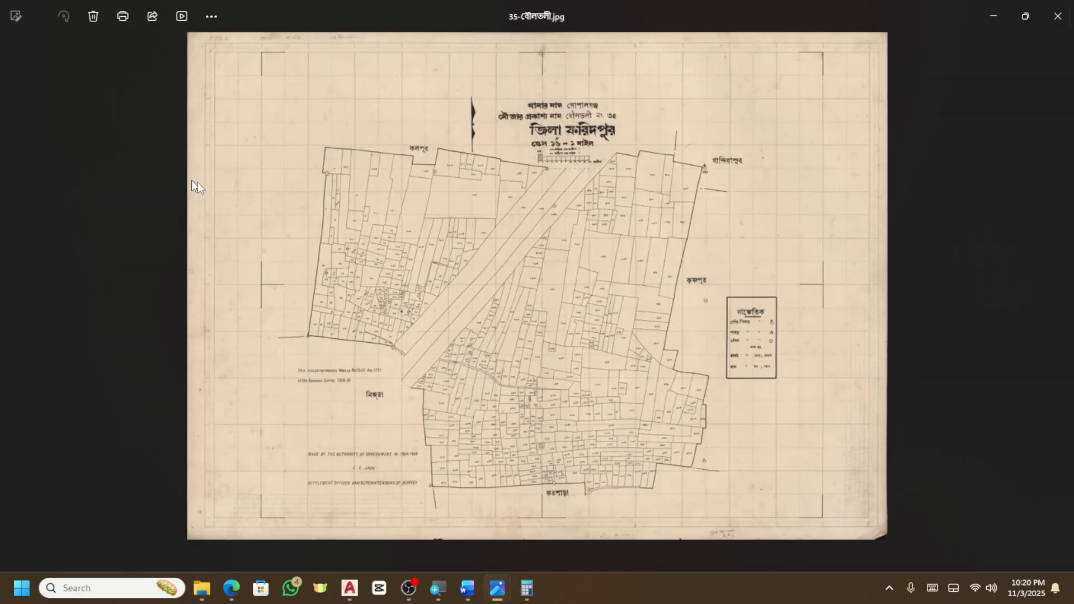
pyautogui.scroll(3, 532, 271)
pyautogui.moveTo(557, 328); pyautogui.dragTo(544, 176)
pyautogui.scroll(3, 391, 275)
pyautogui.scroll(5, 417, 257)
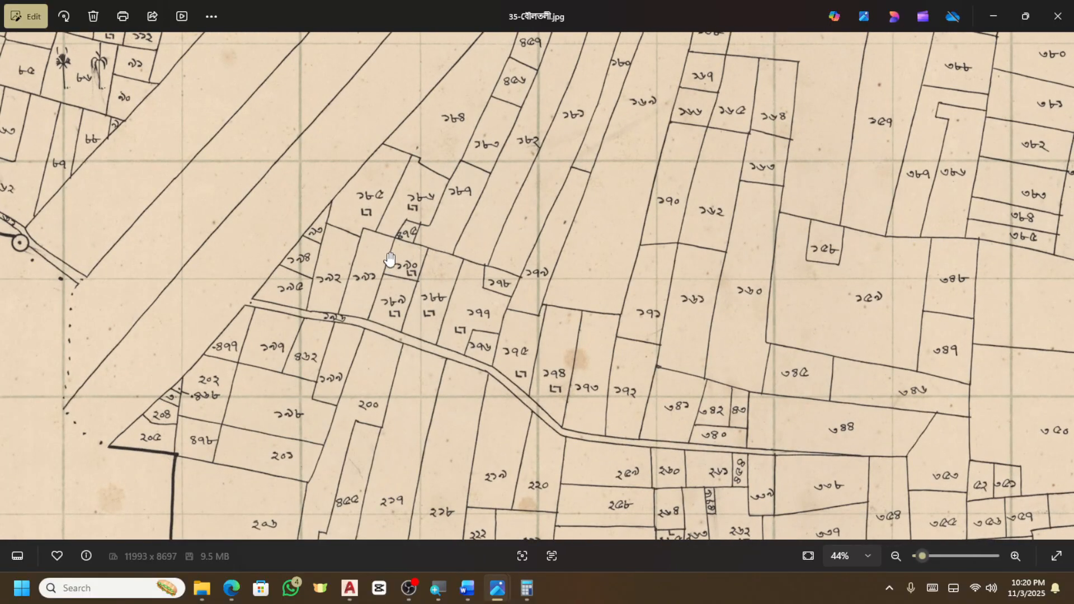
pyautogui.scroll(4, 392, 260)
pyautogui.scroll(3, 391, 262)
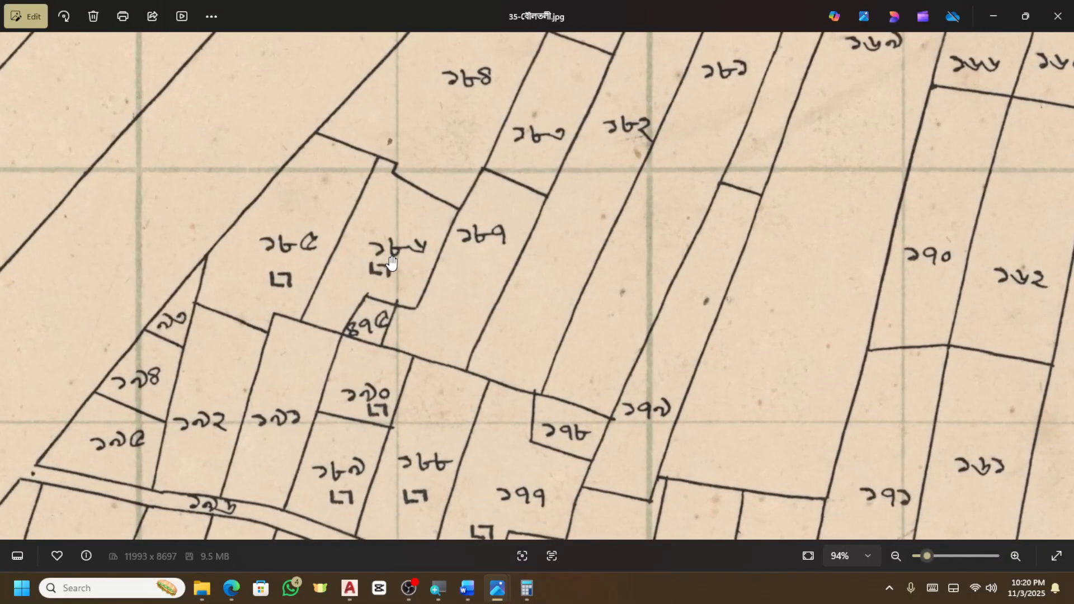
pyautogui.scroll(-5, 343, 276)
pyautogui.scroll(-5, 449, 259)
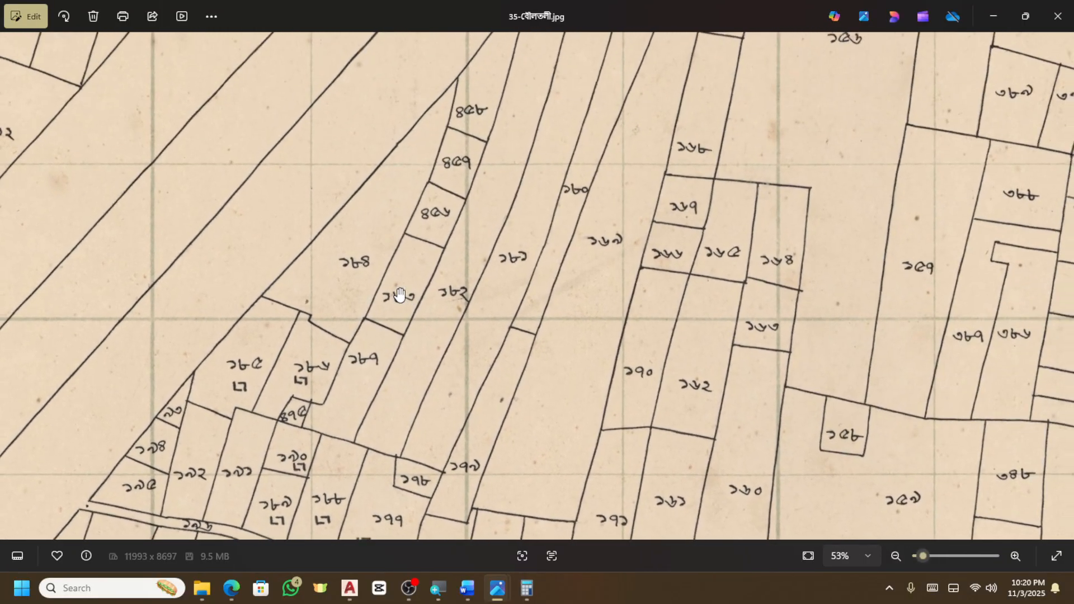
pyautogui.hotkey('alt', 'F4')
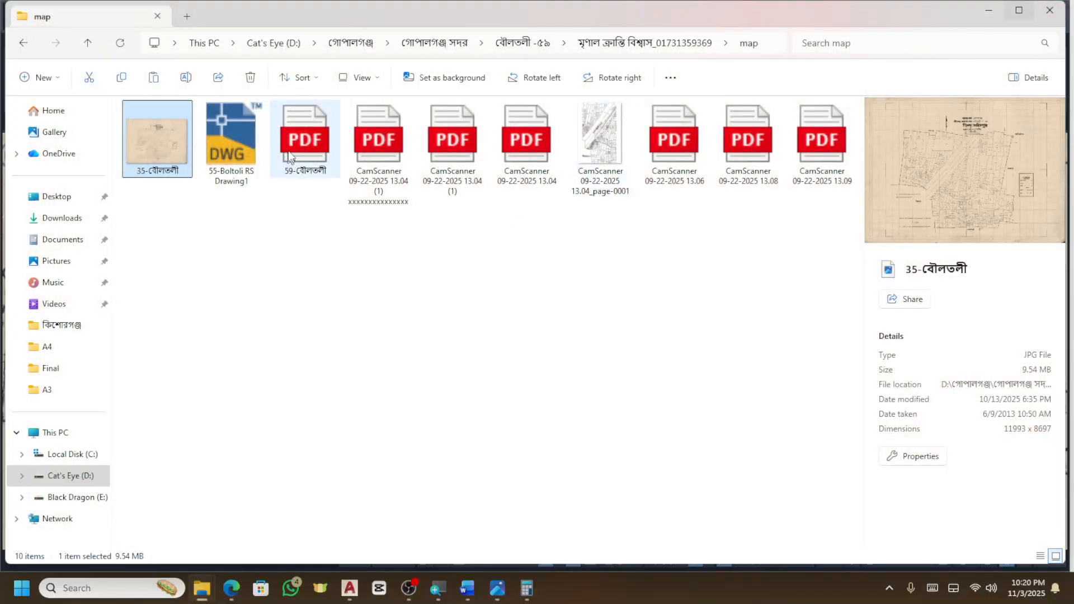
# Open the 59-বৌলতলী PDF map and enlarge the area around the কুমার মধুমতী বিলরুট canal.
pyautogui.doubleClick(304, 143)
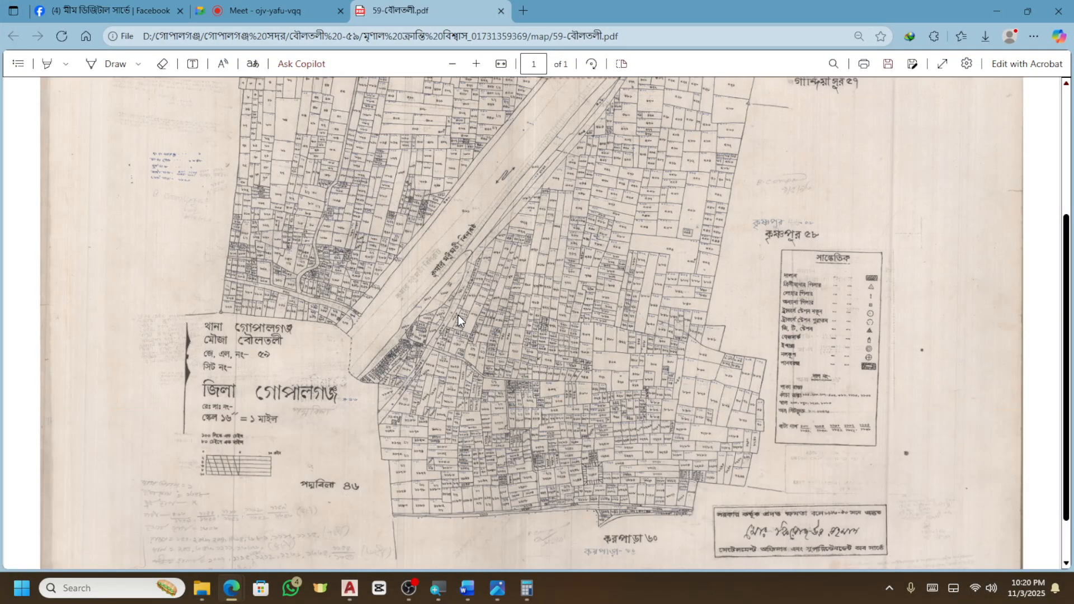
pyautogui.click(476, 63)
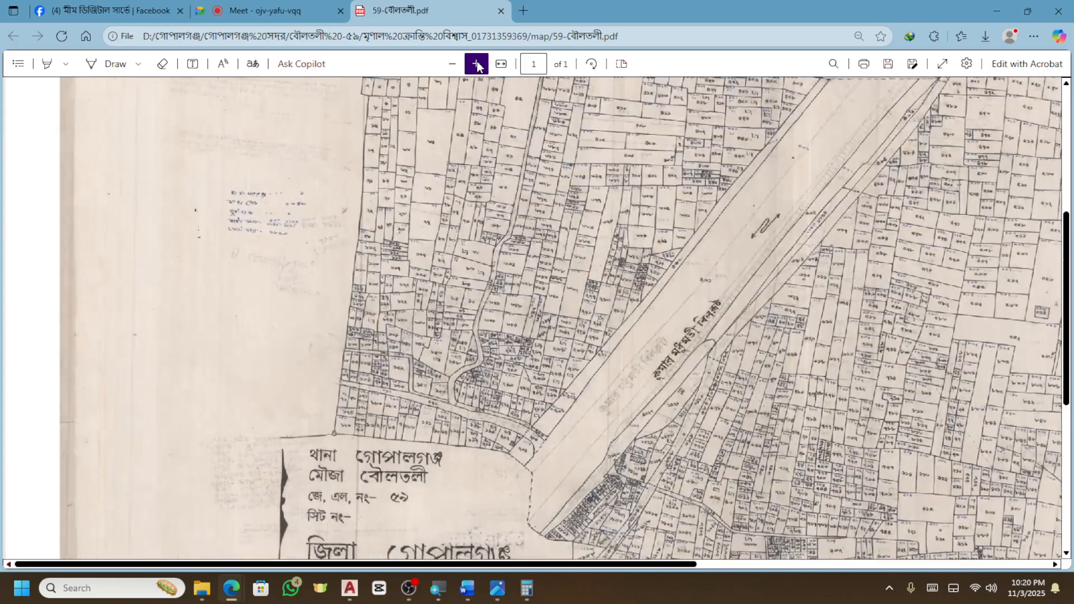
pyautogui.moveTo(350, 588)
pyautogui.moveTo(470, 564); pyautogui.dragTo(631, 564)
pyautogui.click(475, 64)
pyautogui.click(476, 64)
pyautogui.click(476, 64)
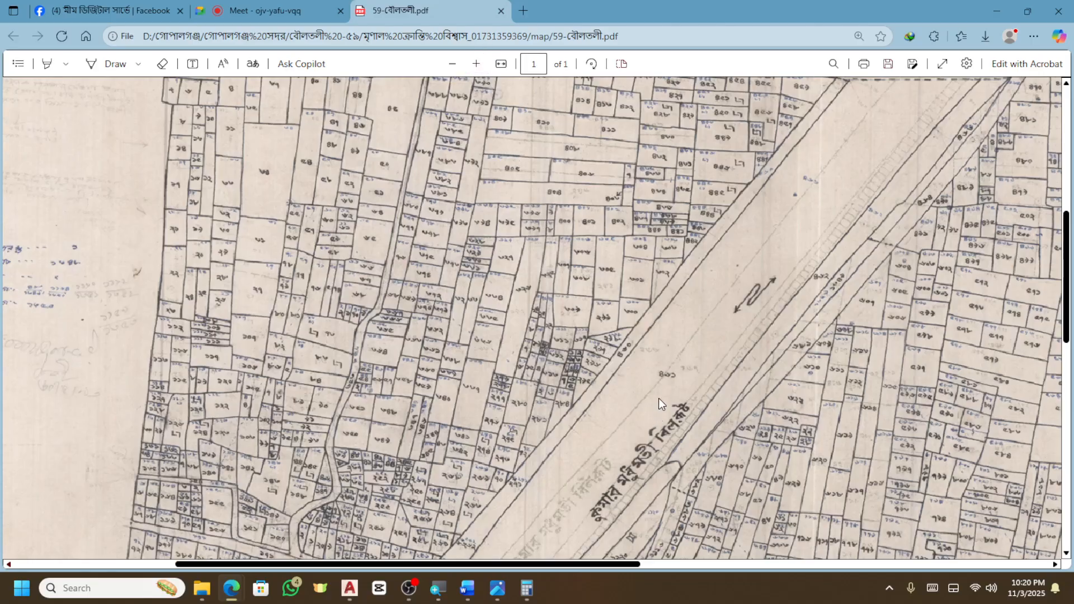
pyautogui.scroll(-3, 616, 470)
pyautogui.moveTo(553, 565); pyautogui.dragTo(666, 567)
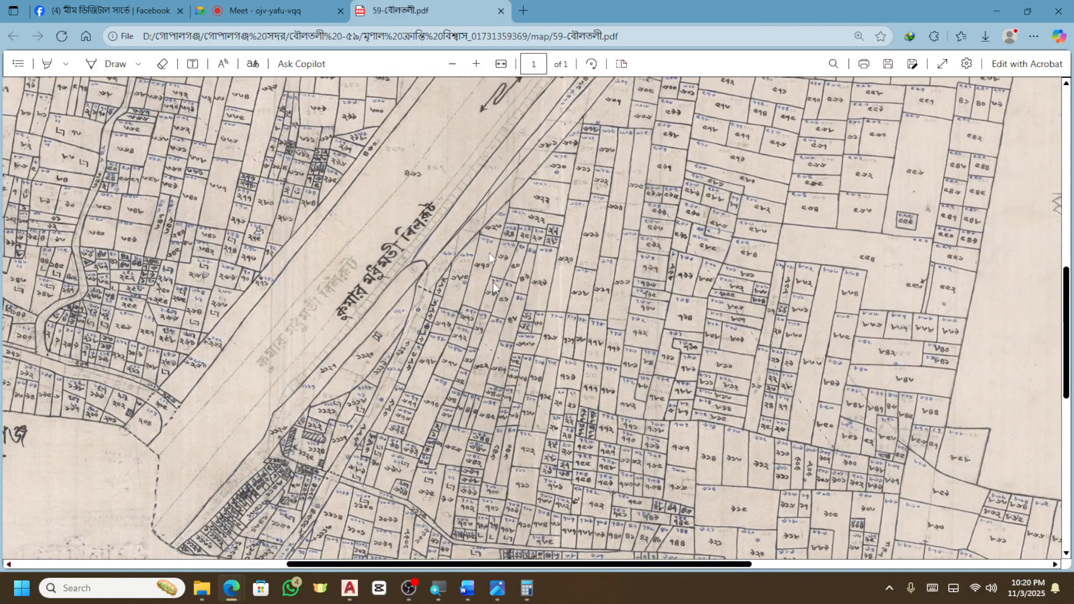
# Examine the plots south-east of the canal, down to the hatched buildings on its lower bank.
pyautogui.click(478, 64)
pyautogui.click(479, 64)
pyautogui.click(479, 64)
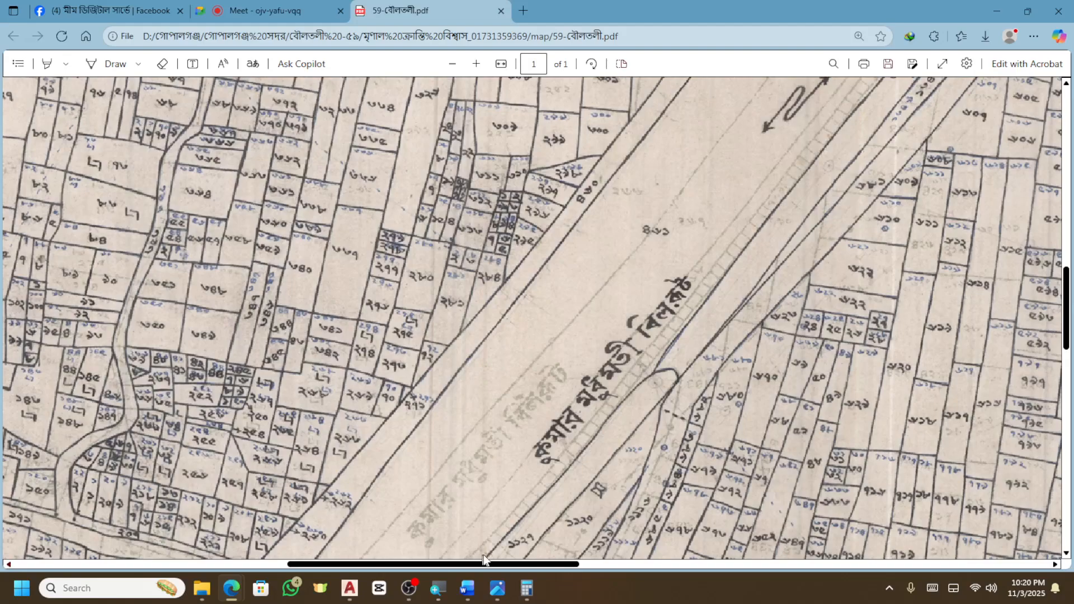
pyautogui.moveTo(488, 562); pyautogui.dragTo(604, 563)
pyautogui.scroll(-2, 421, 366)
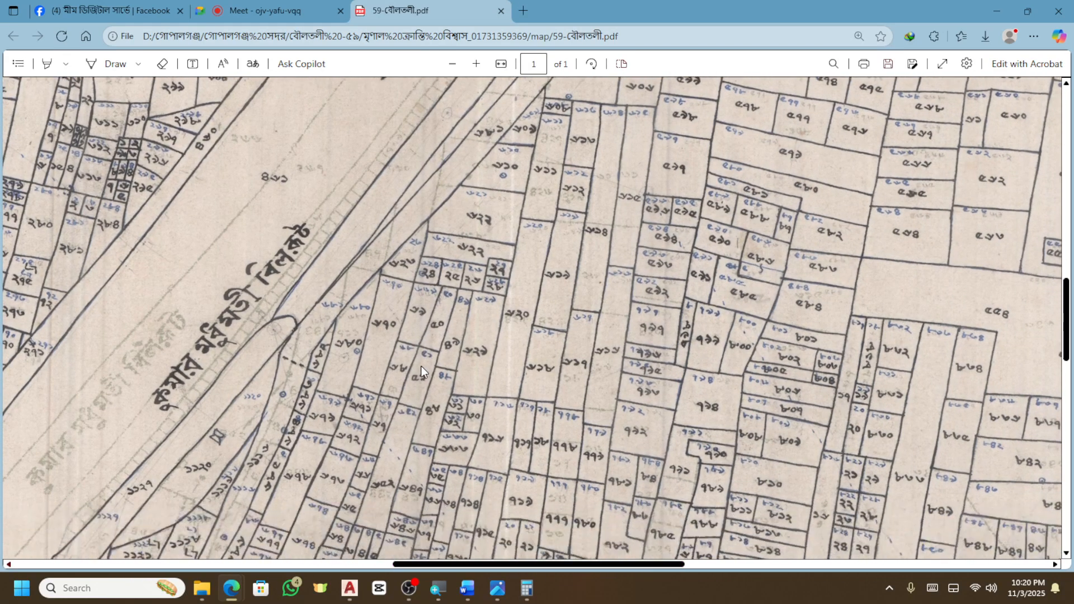
pyautogui.scroll(-2, 314, 352)
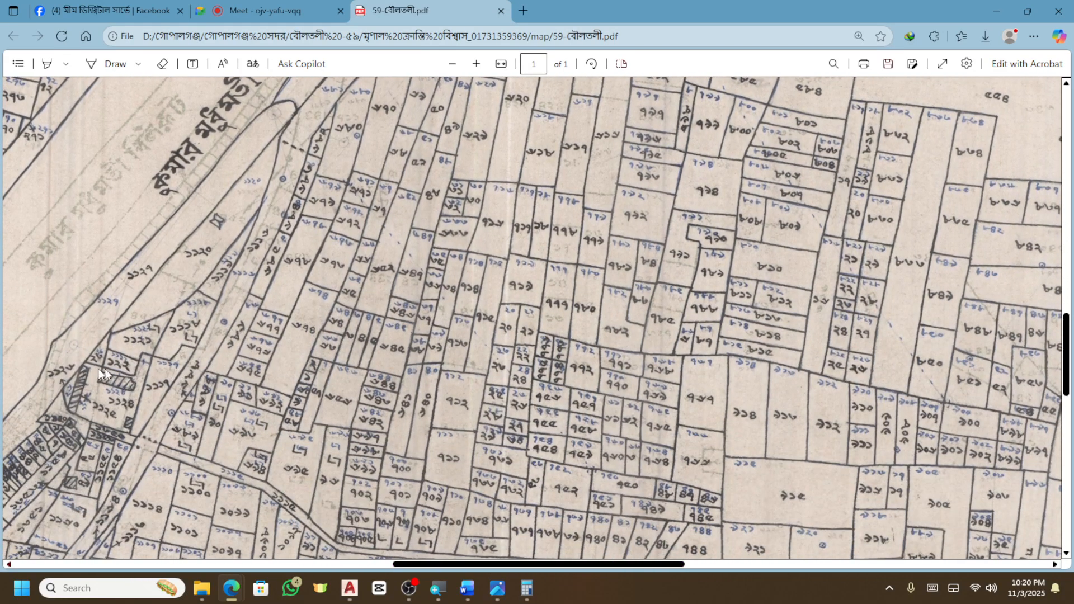
pyautogui.click(478, 61)
pyautogui.moveTo(511, 562); pyautogui.dragTo(415, 562)
pyautogui.scroll(-1, 439, 509)
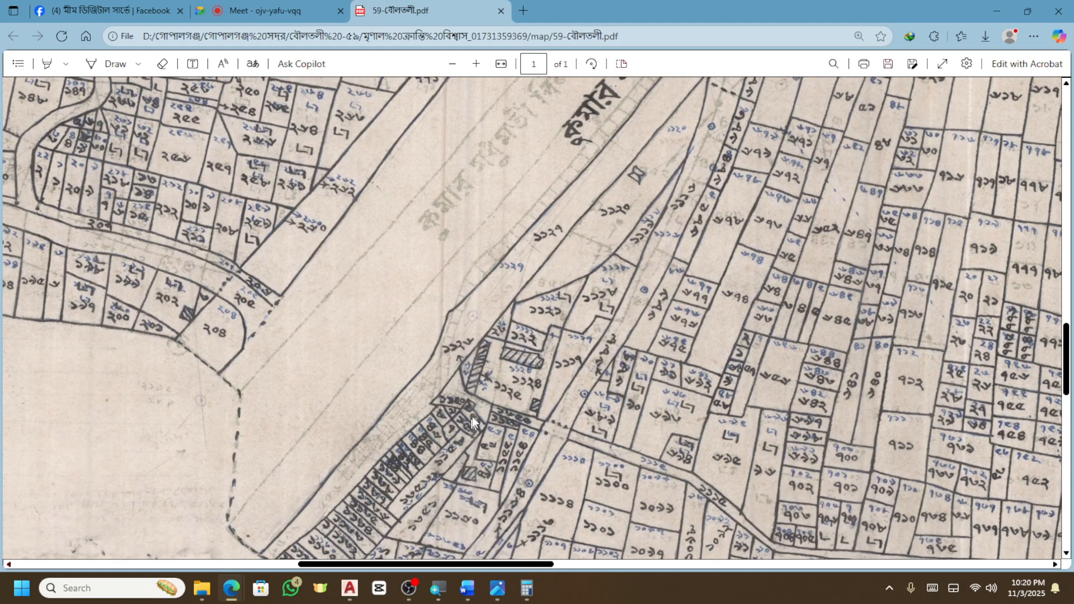
# Examine at higher magnification the plots from the canal's lower bank down past the road junction.
pyautogui.click(492, 68)
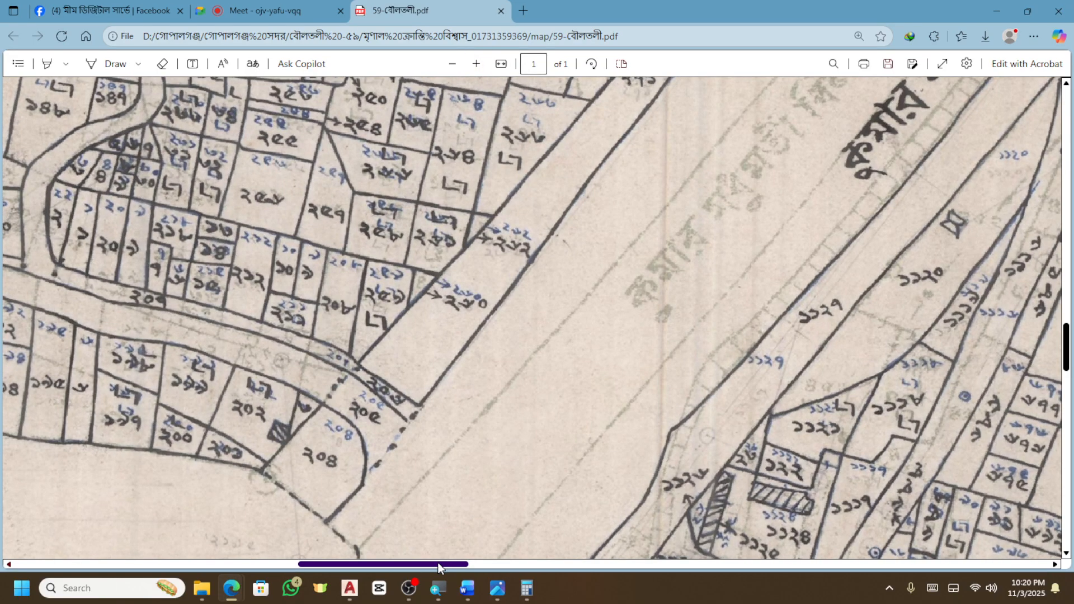
pyautogui.moveTo(439, 564); pyautogui.dragTo(524, 565)
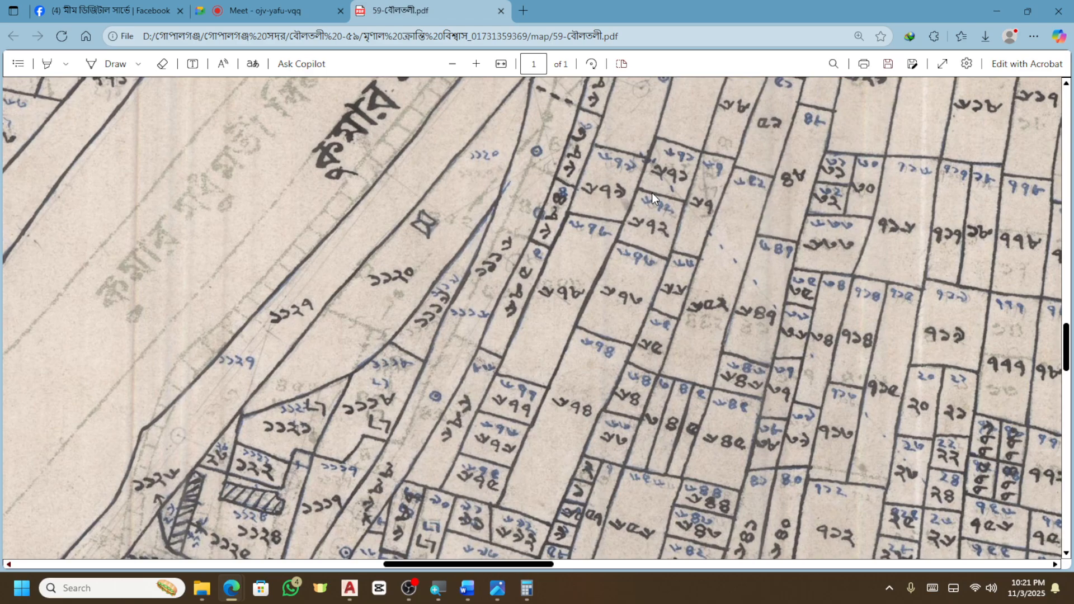
pyautogui.scroll(-3, 397, 329)
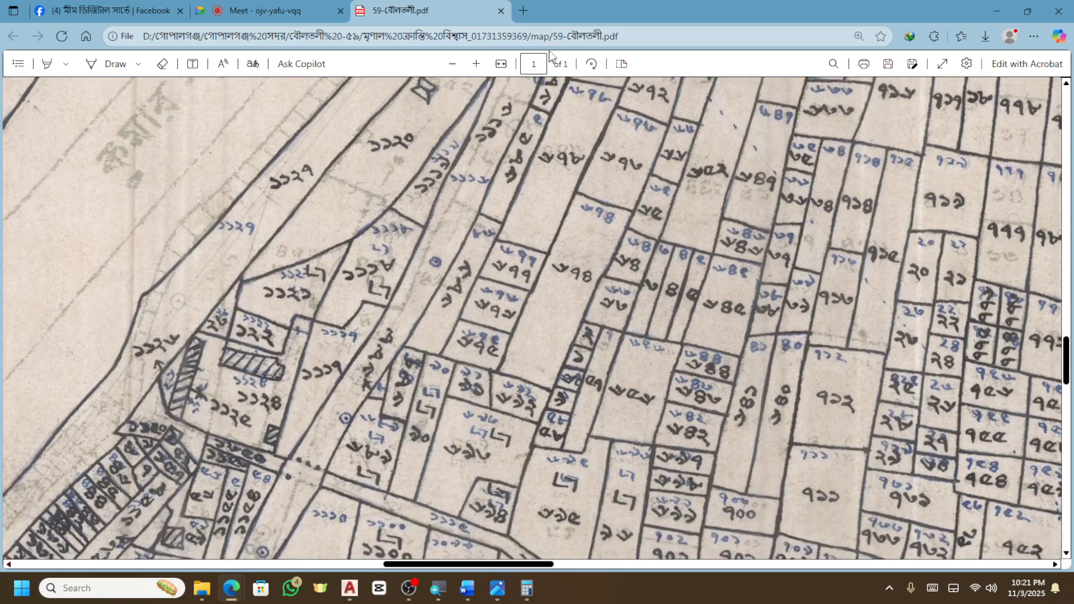
pyautogui.click(483, 68)
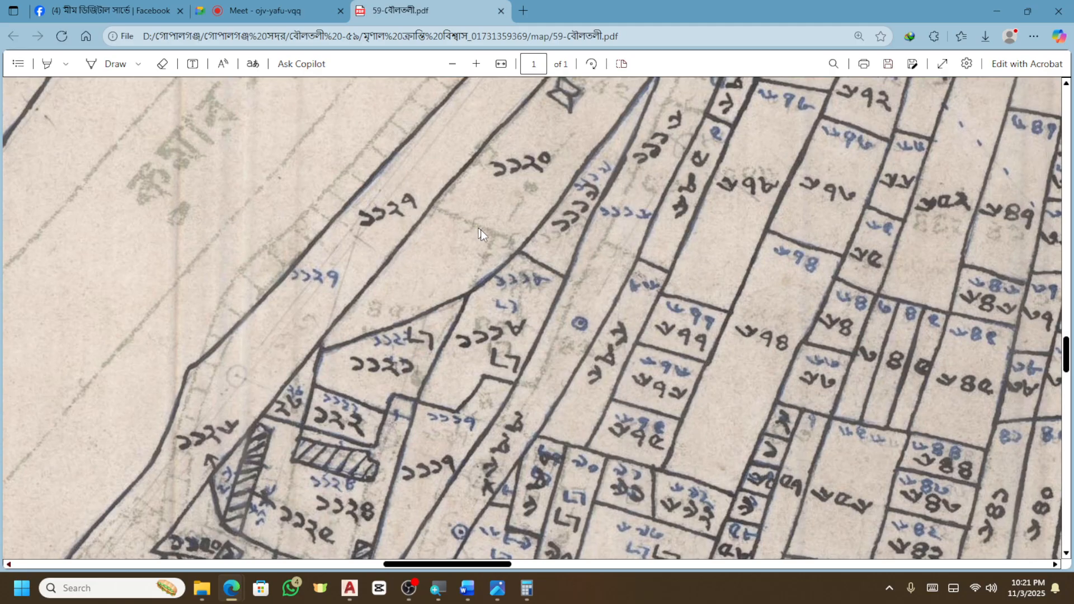
pyautogui.scroll(-6, 513, 206)
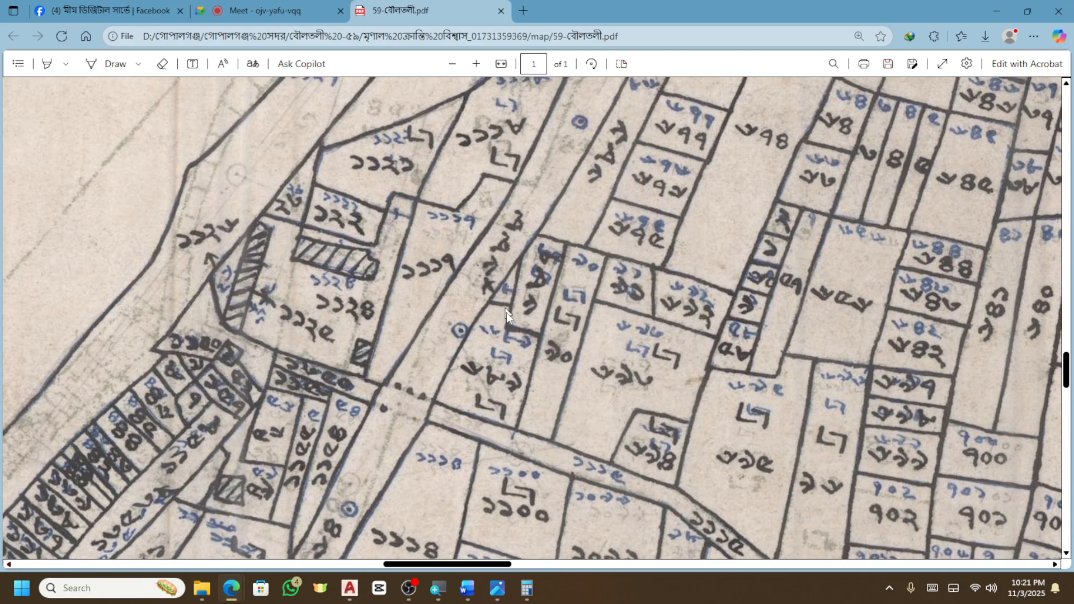
pyautogui.scroll(-6, 533, 305)
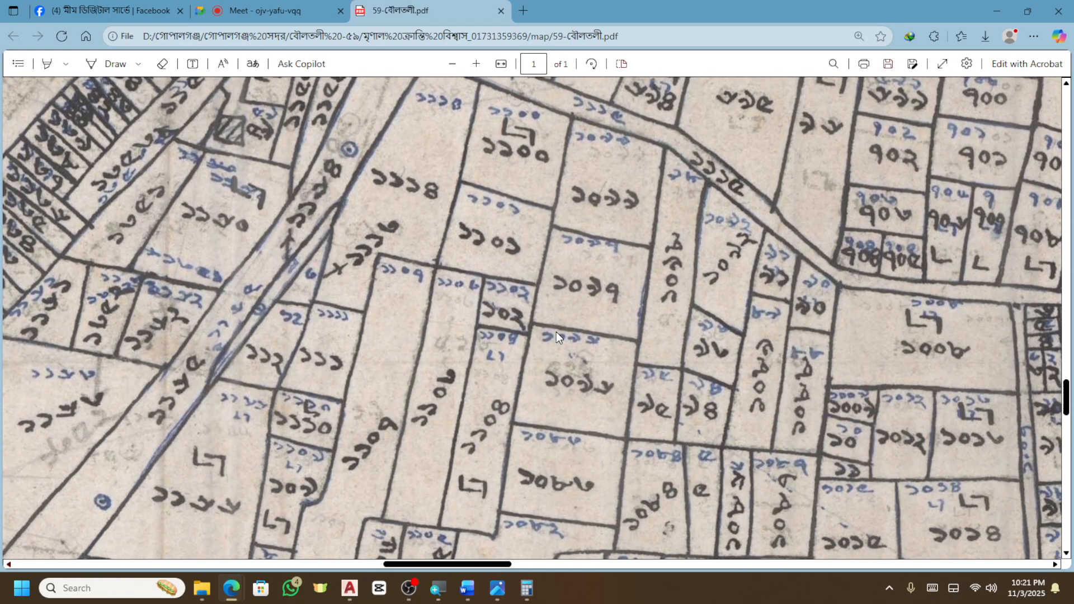
# Examine the canal's eastern bank northwards, from the road junction up to the plots around ৬২২.
pyautogui.scroll(6, 227, 247)
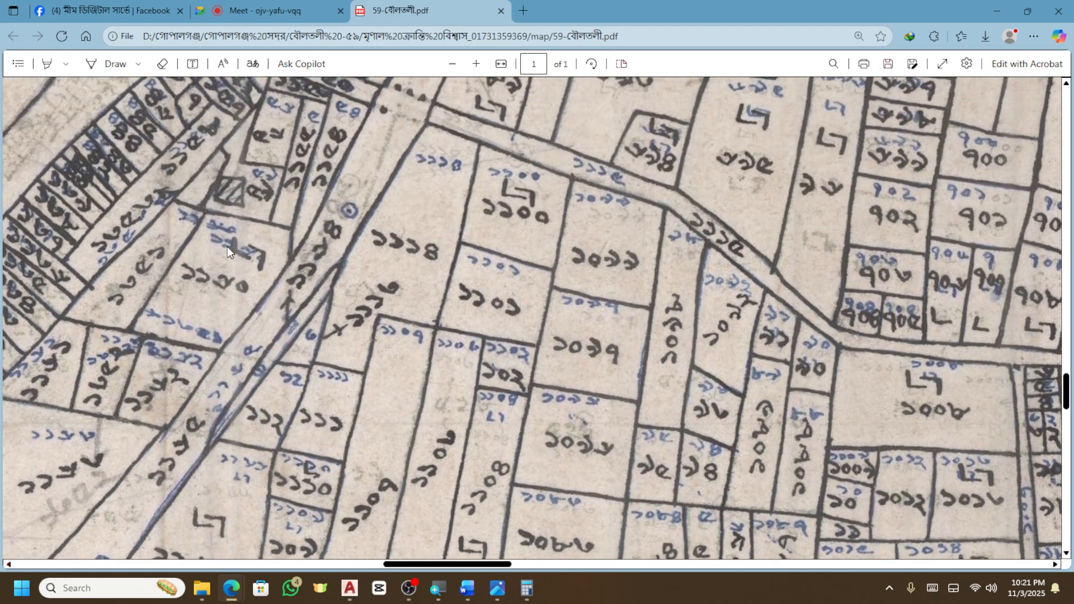
pyautogui.scroll(8, 534, 237)
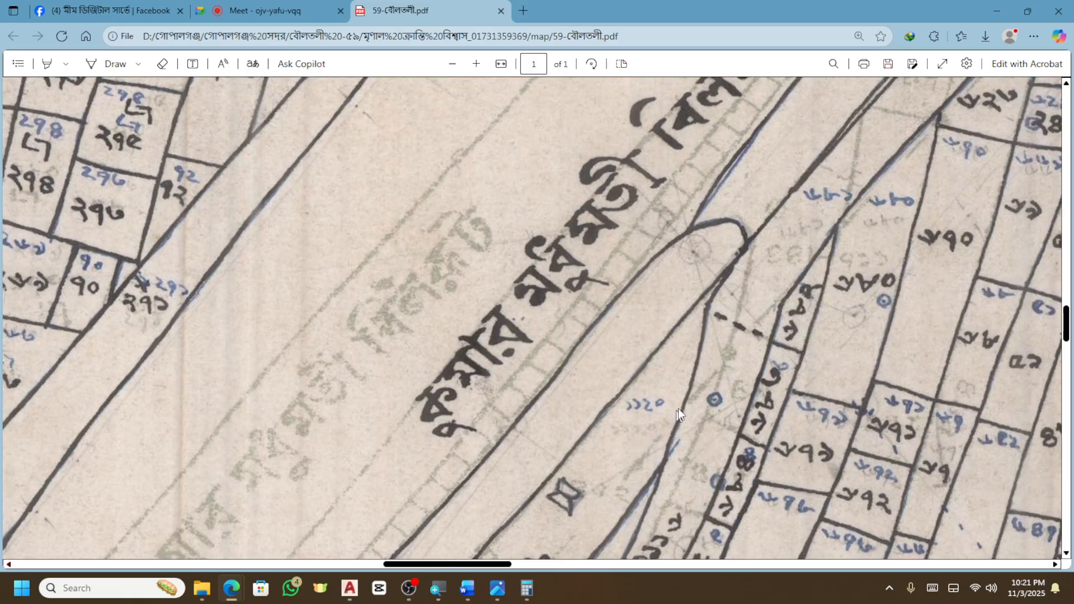
pyautogui.scroll(3, 797, 246)
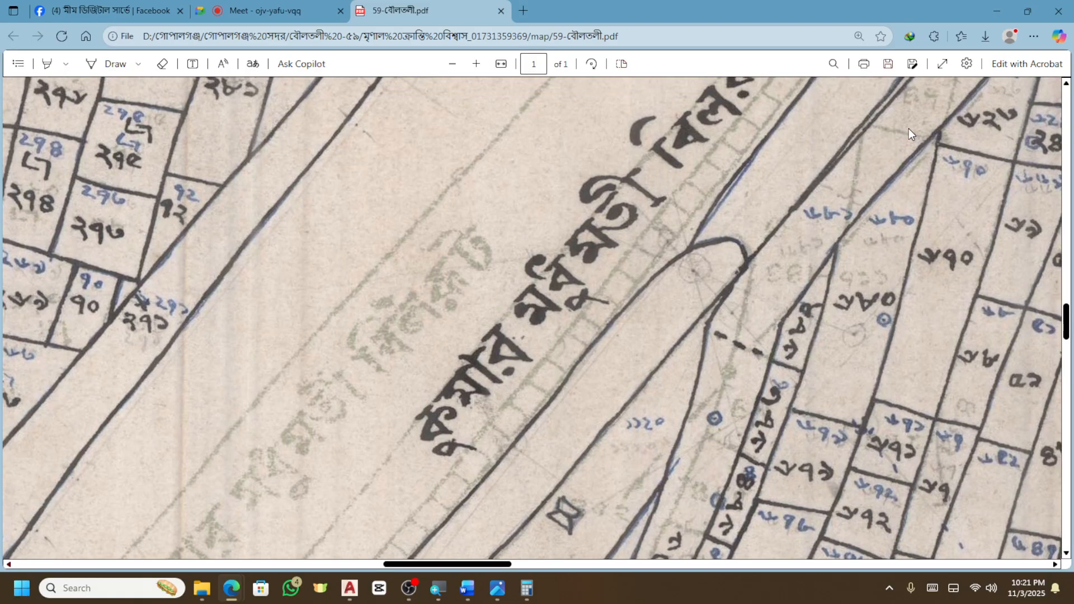
pyautogui.moveTo(490, 563); pyautogui.dragTo(528, 562)
pyautogui.scroll(4, 657, 344)
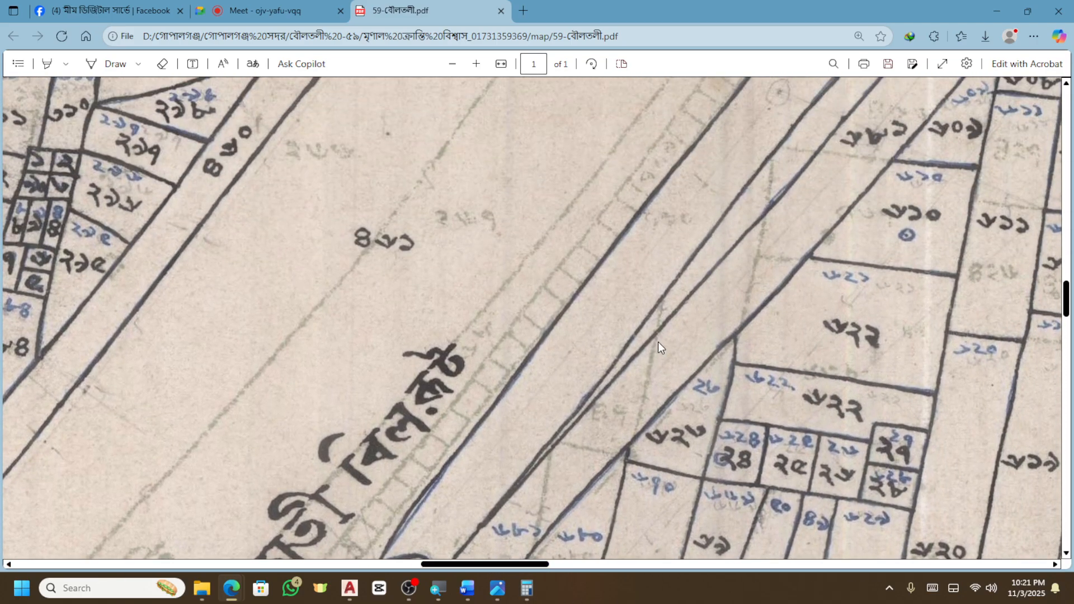
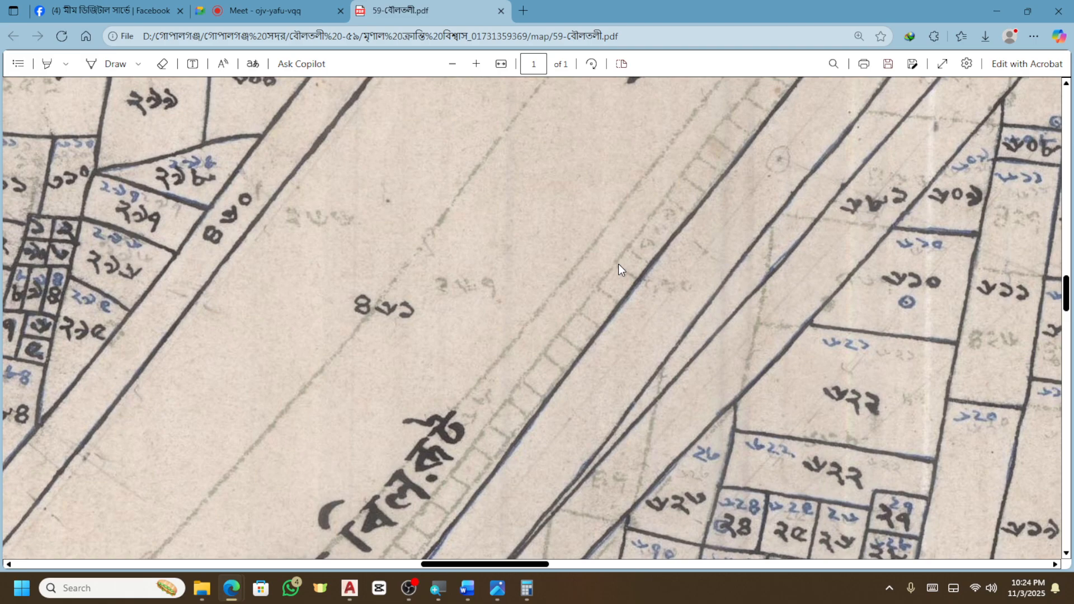
# Examine the lower bank of the কুমার মধুমতী বিলরুট canal southwards, from plot ৬২২ down to the plots around ১১২০.
pyautogui.scroll(-3, 621, 274)
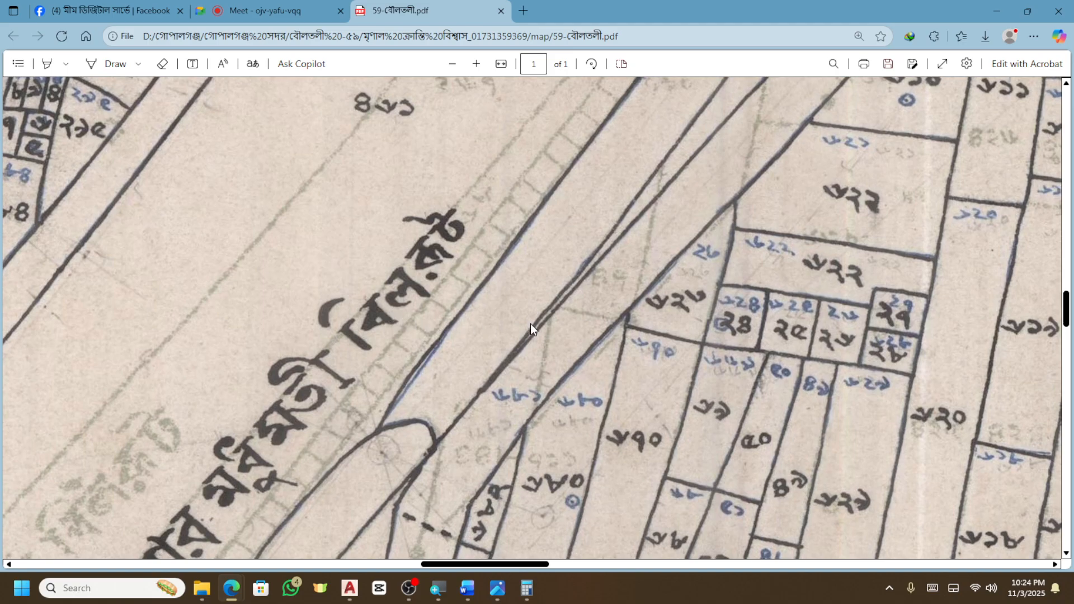
pyautogui.scroll(-1, 531, 323)
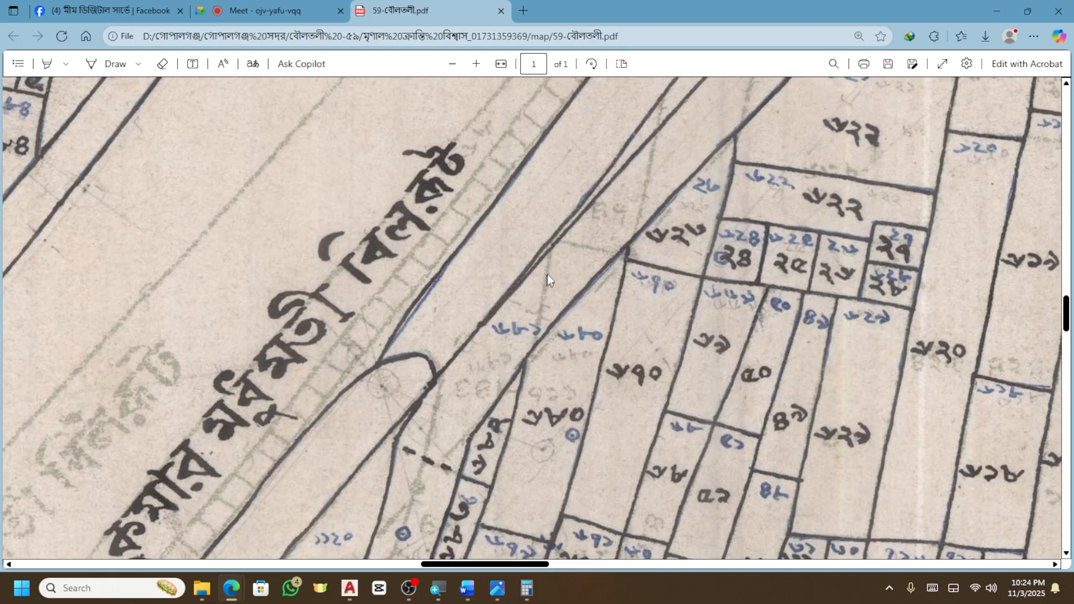
pyautogui.scroll(-1, 543, 302)
pyautogui.scroll(-2, 487, 327)
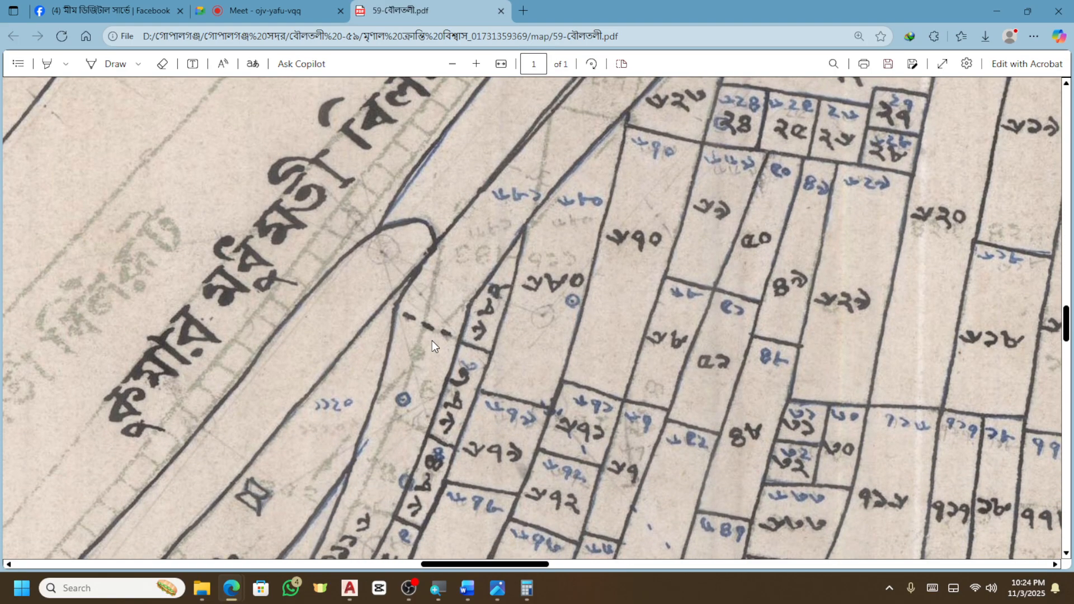
pyautogui.scroll(-4, 383, 437)
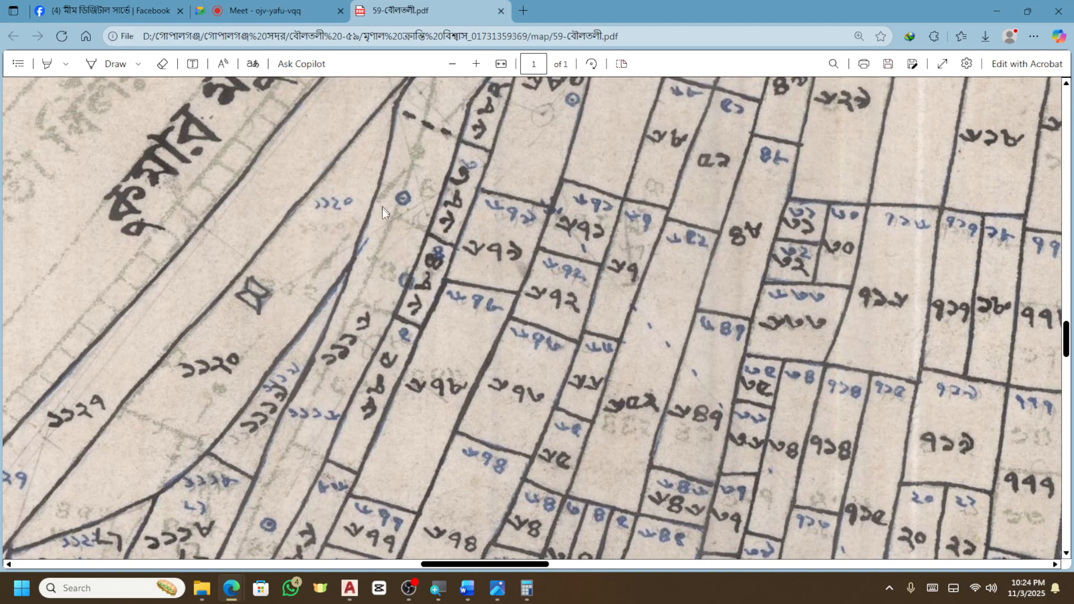
pyautogui.scroll(-1, 341, 408)
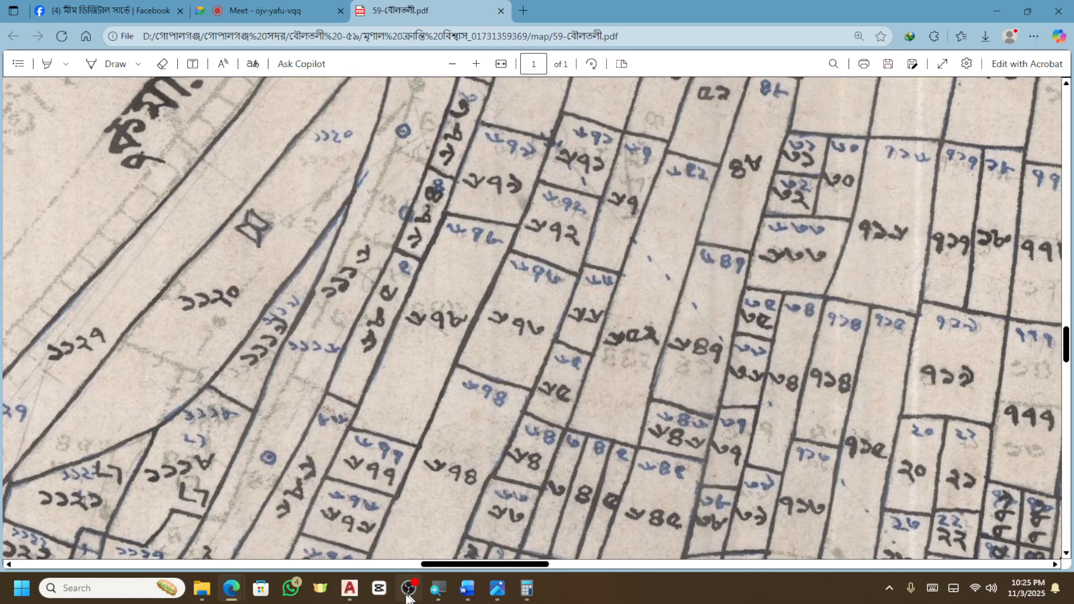
# Switch to the Gunia-330-Gunter-Scale drawing in AutoCAD and delete the red outlines with their dimension labels drawn over the plots.
pyautogui.click(351, 598)
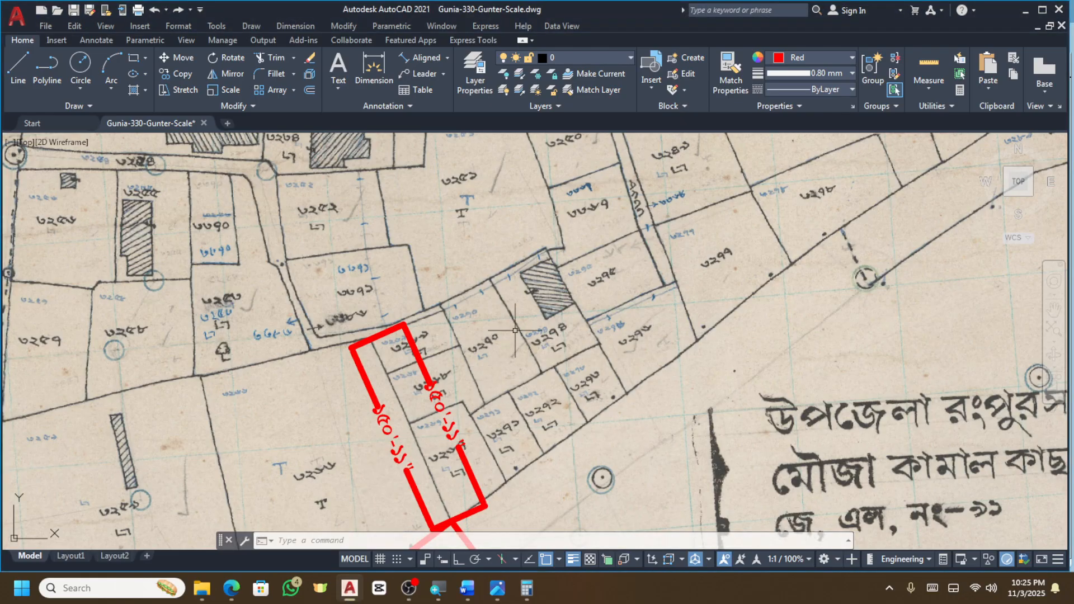
pyautogui.scroll(-3, 515, 330)
pyautogui.click(312, 479)
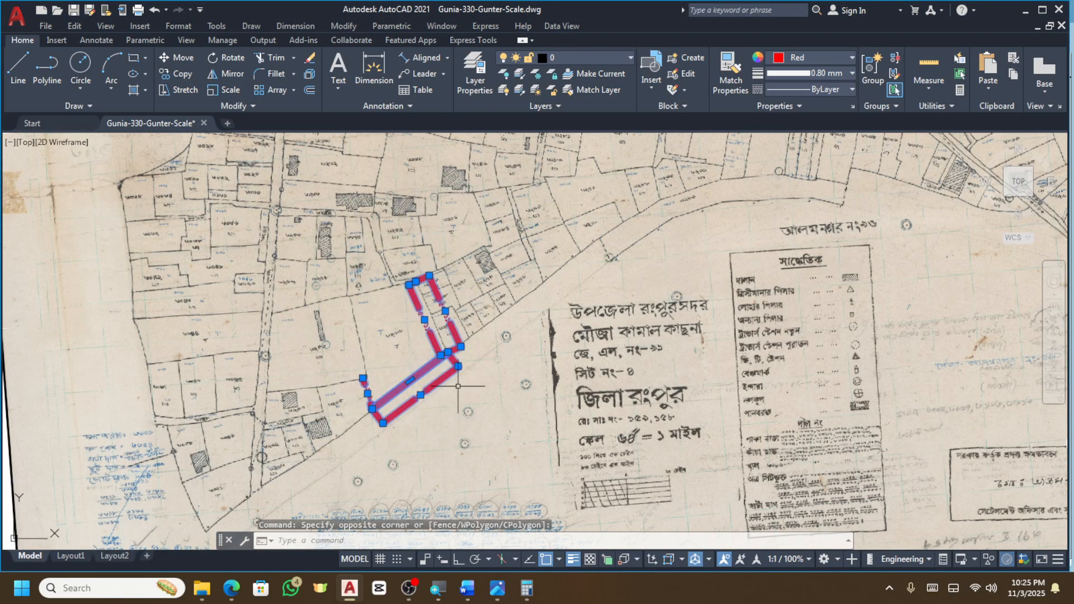
pyautogui.press('Delete')
# Look over the whole কামাল কাছনা mouza sheet, including the title block and legend below the plots.
pyautogui.scroll(-5, 554, 251)
pyautogui.scroll(4, 555, 251)
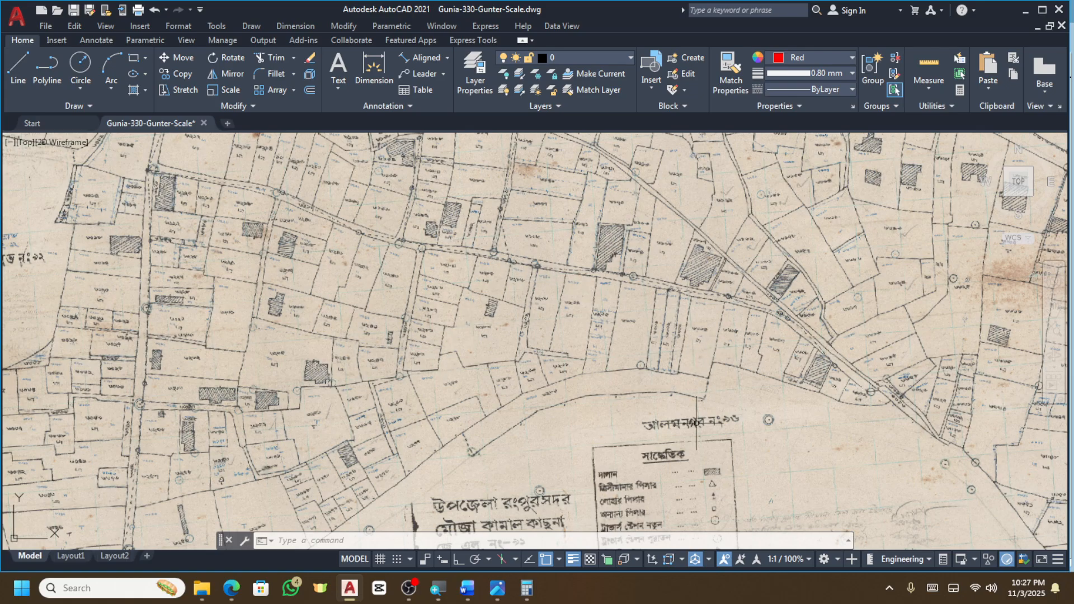
pyautogui.scroll(-3, 556, 405)
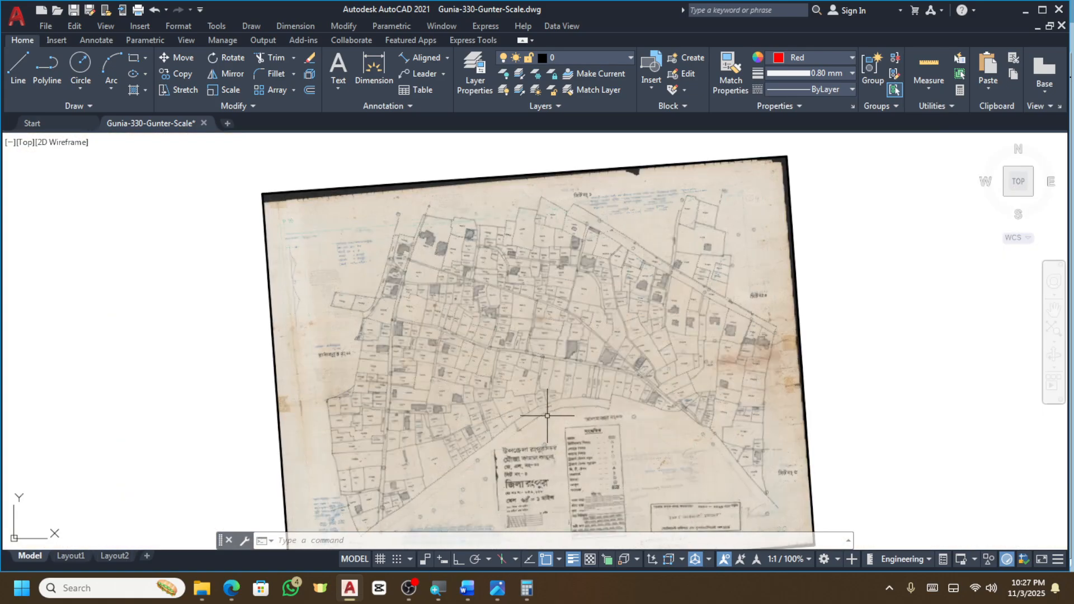
pyautogui.scroll(-3, 593, 365)
pyautogui.scroll(5, 593, 366)
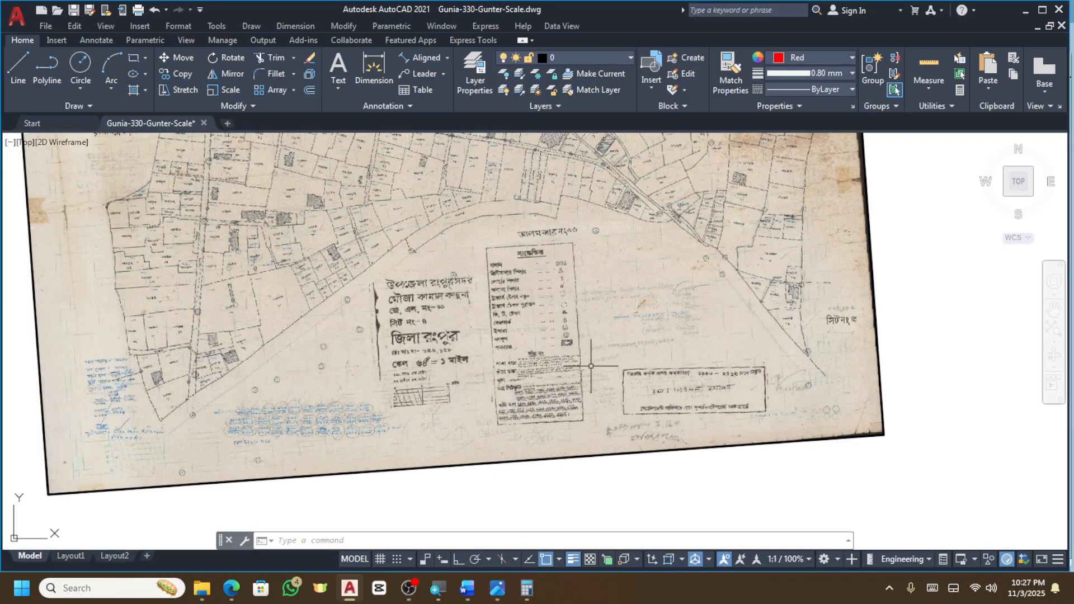
pyautogui.scroll(-2, 560, 313)
pyautogui.scroll(2, 558, 306)
pyautogui.scroll(-3, 558, 305)
pyautogui.scroll(1, 571, 320)
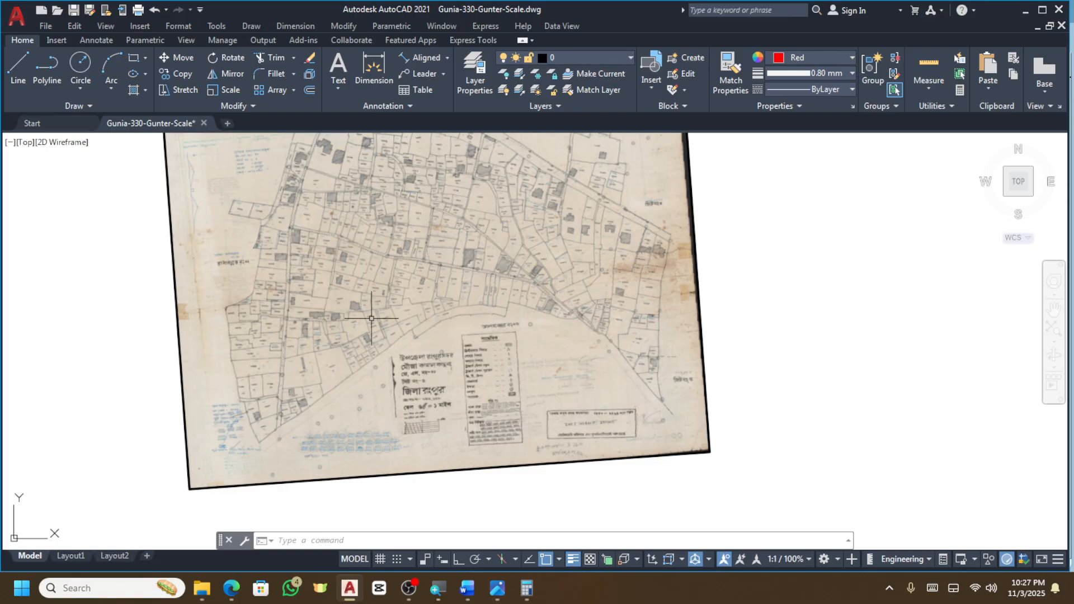
# Inspect the plots above the title block and north-east towards the diagonal road near সিট নং ৩.
pyautogui.scroll(4, 370, 327)
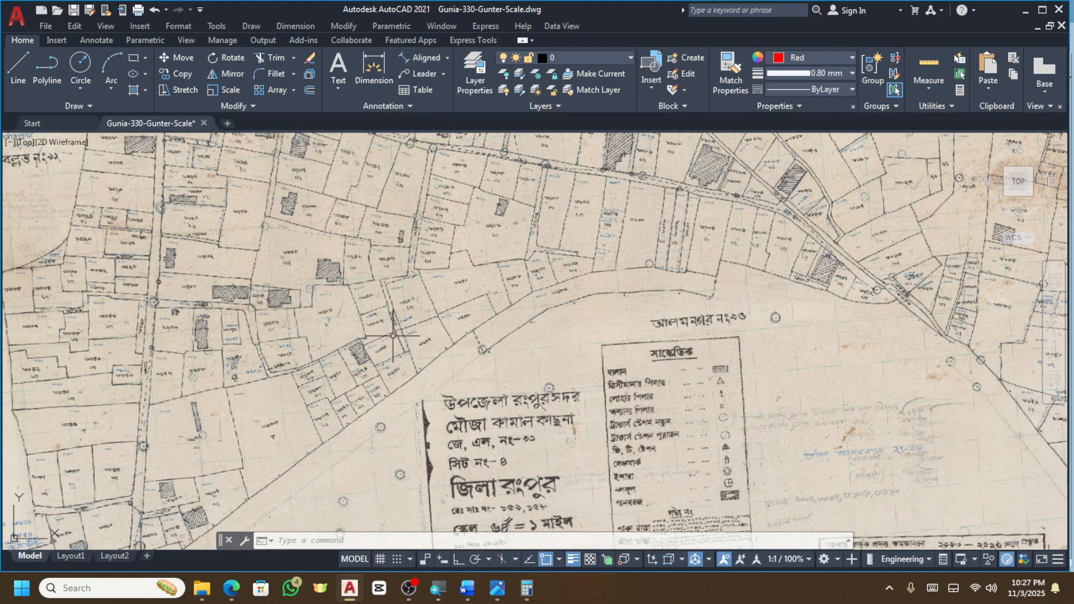
pyautogui.scroll(-4, 425, 400)
pyautogui.scroll(2, 425, 400)
pyautogui.scroll(2, 575, 262)
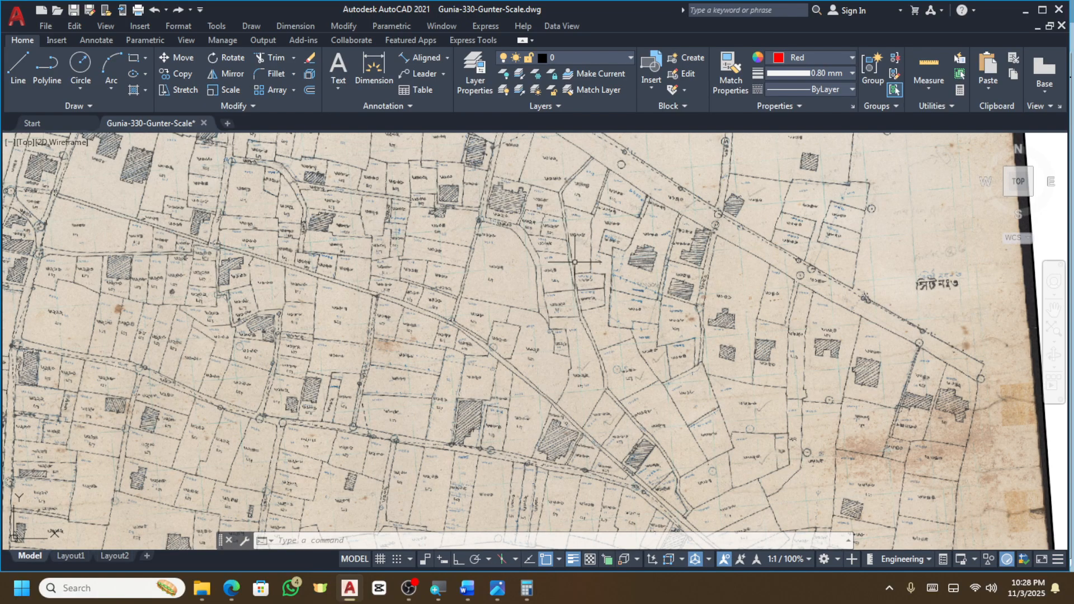
pyautogui.scroll(-2, 504, 255)
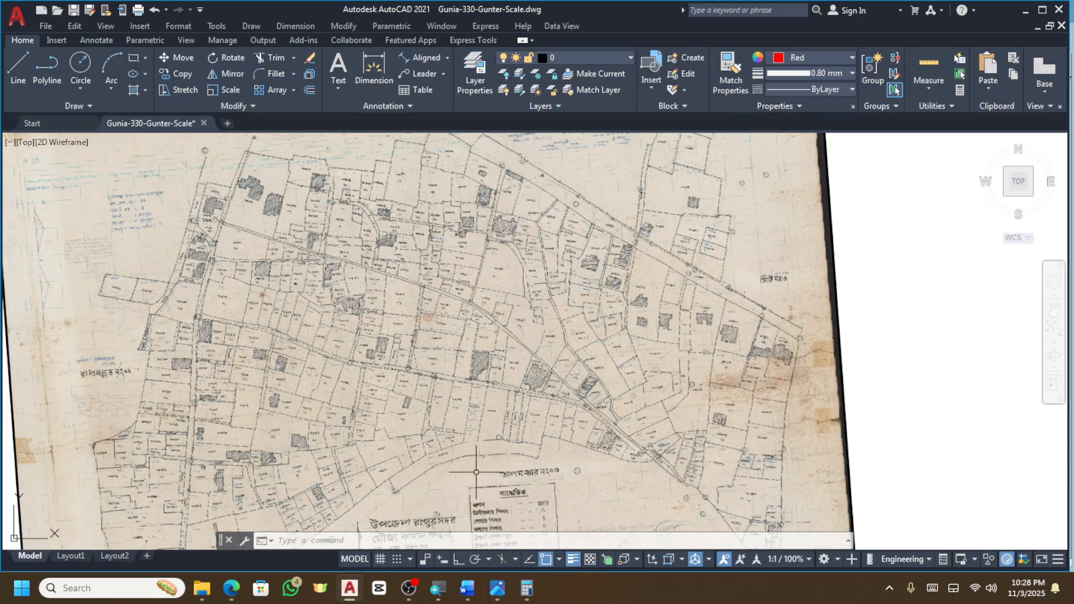
# Examine closely the blue dashed line crossing the central plots and roadway, along with the neighbouring solid plot boundaries.
pyautogui.scroll(6, 460, 335)
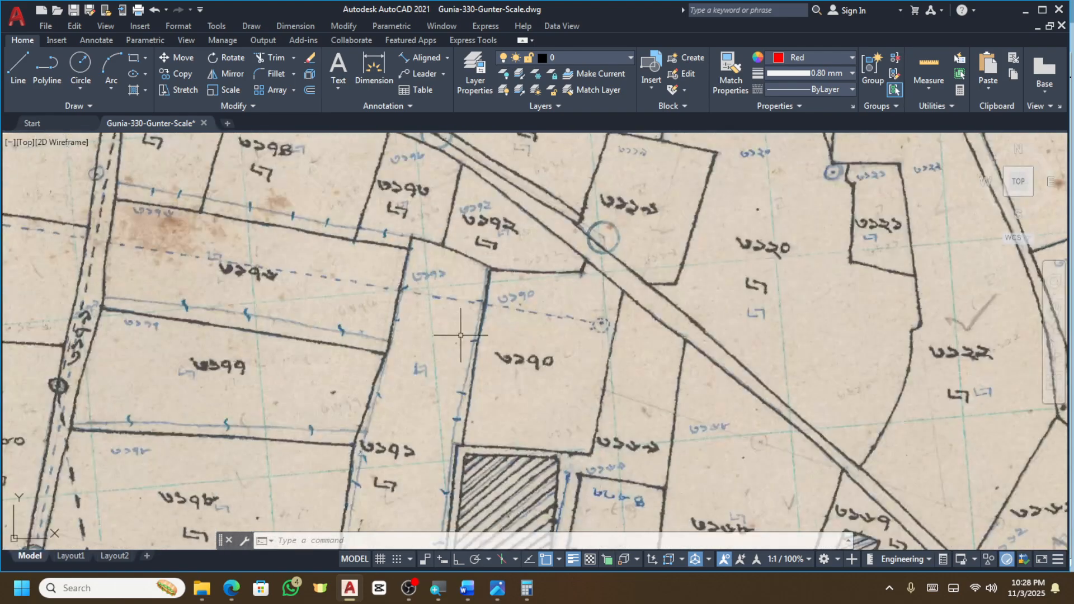
pyautogui.scroll(-5, 429, 295)
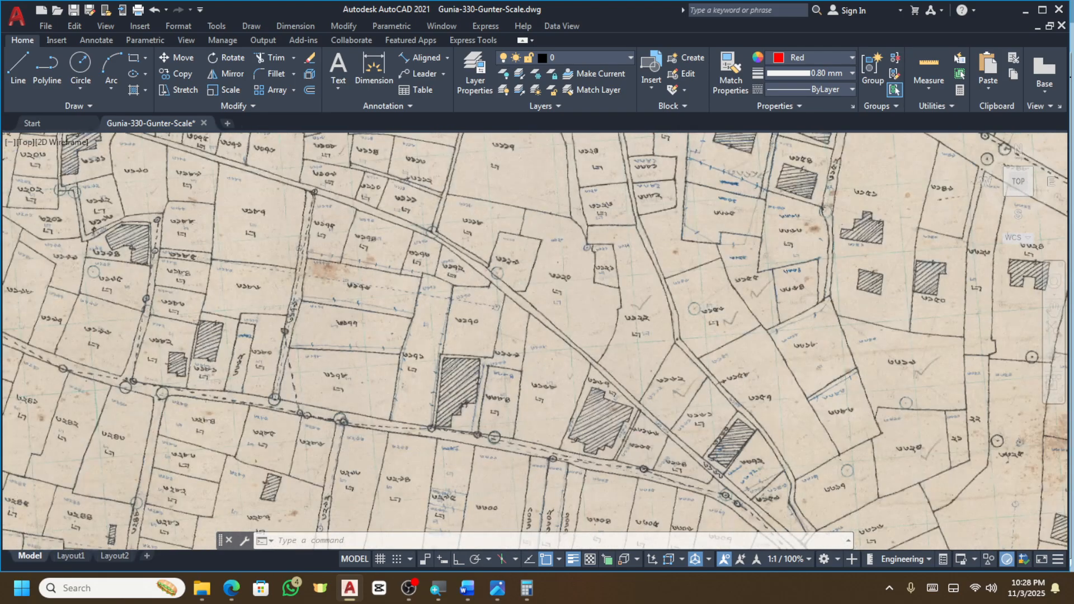
pyautogui.scroll(5, 335, 270)
pyautogui.scroll(-5, 364, 268)
pyautogui.scroll(5, 430, 263)
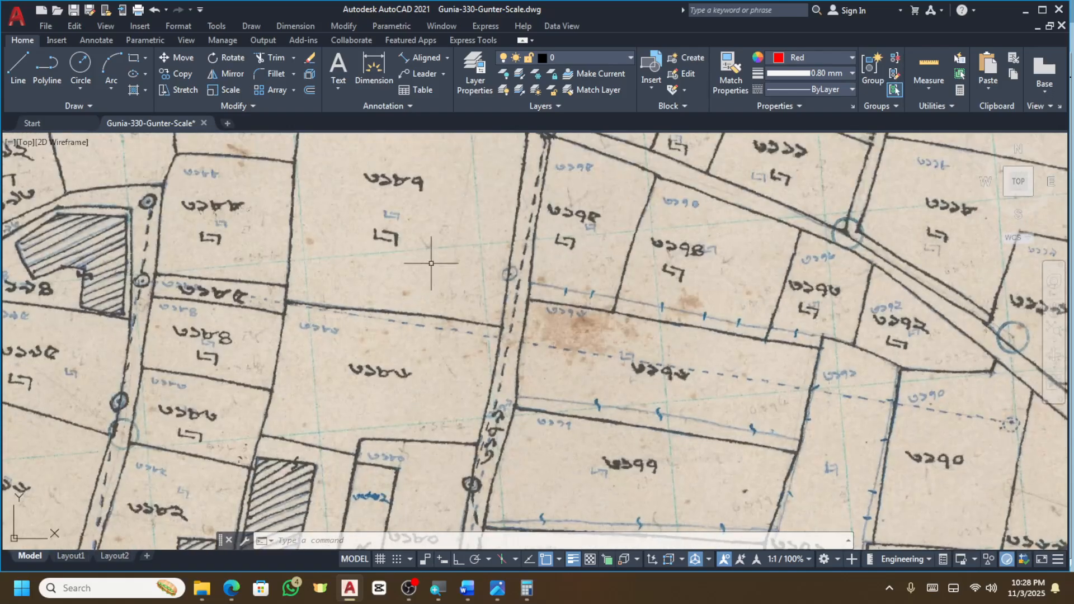
pyautogui.scroll(2, 509, 325)
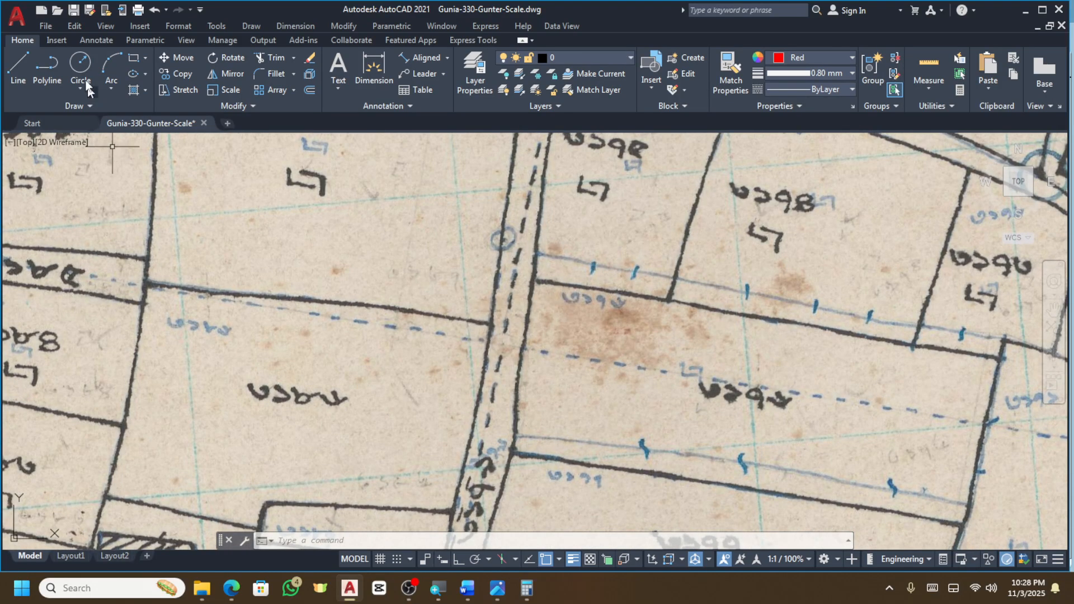
pyautogui.scroll(-5, 403, 313)
pyautogui.scroll(5, 305, 339)
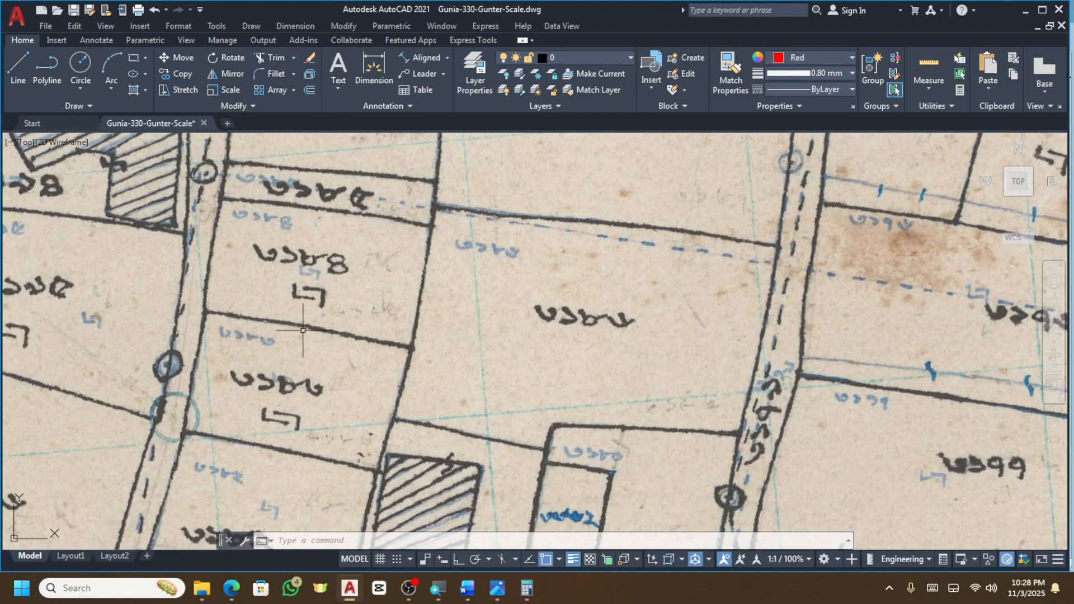
pyautogui.scroll(-3, 303, 330)
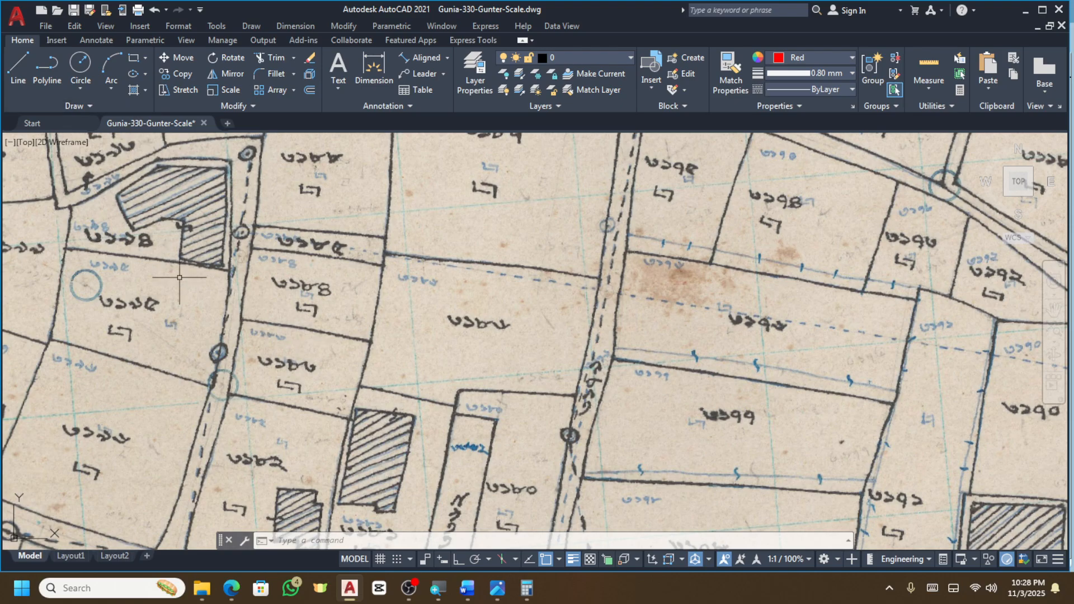
pyautogui.scroll(8, 511, 282)
pyautogui.scroll(-5, 512, 282)
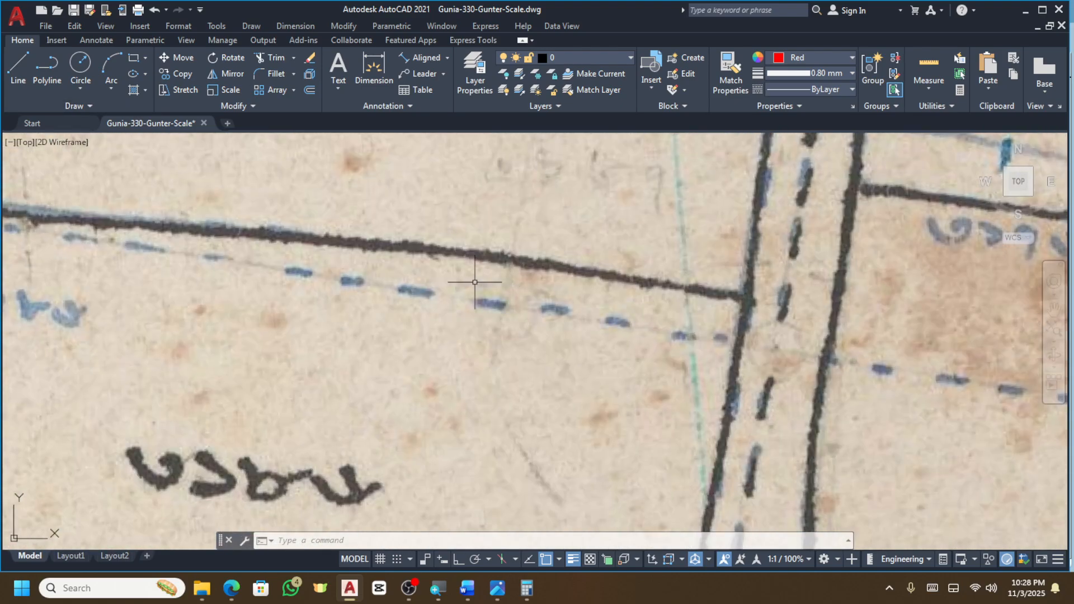
pyautogui.scroll(-2, 358, 251)
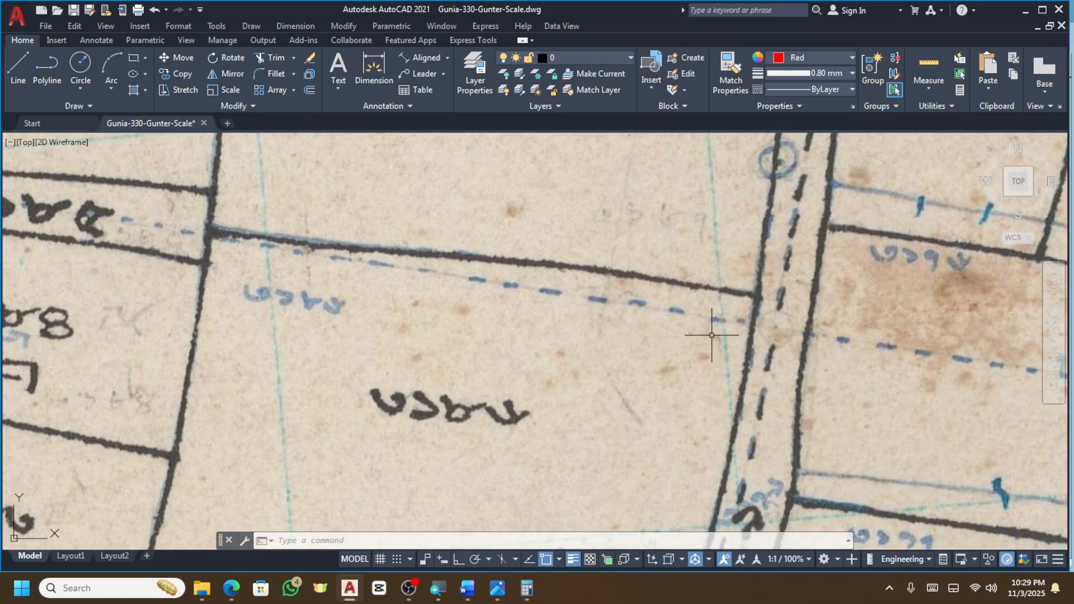
# Review the full sheet extent and examine the plots and hatched buildings at the eastern edge beside সিট নং ৩.
pyautogui.scroll(-10, 711, 335)
pyautogui.scroll(5, 792, 262)
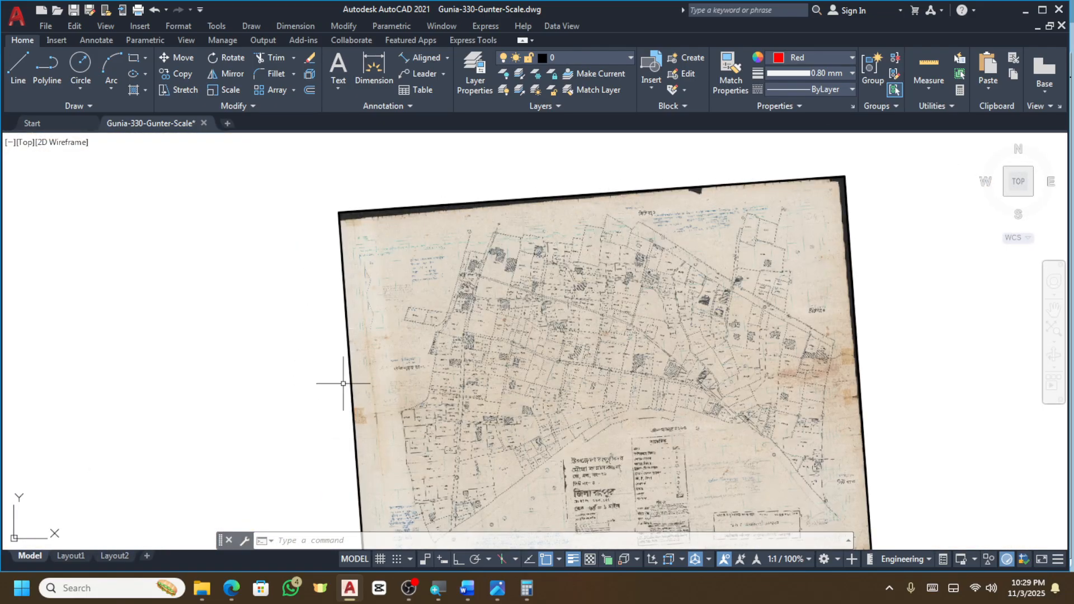
pyautogui.scroll(-2, 342, 383)
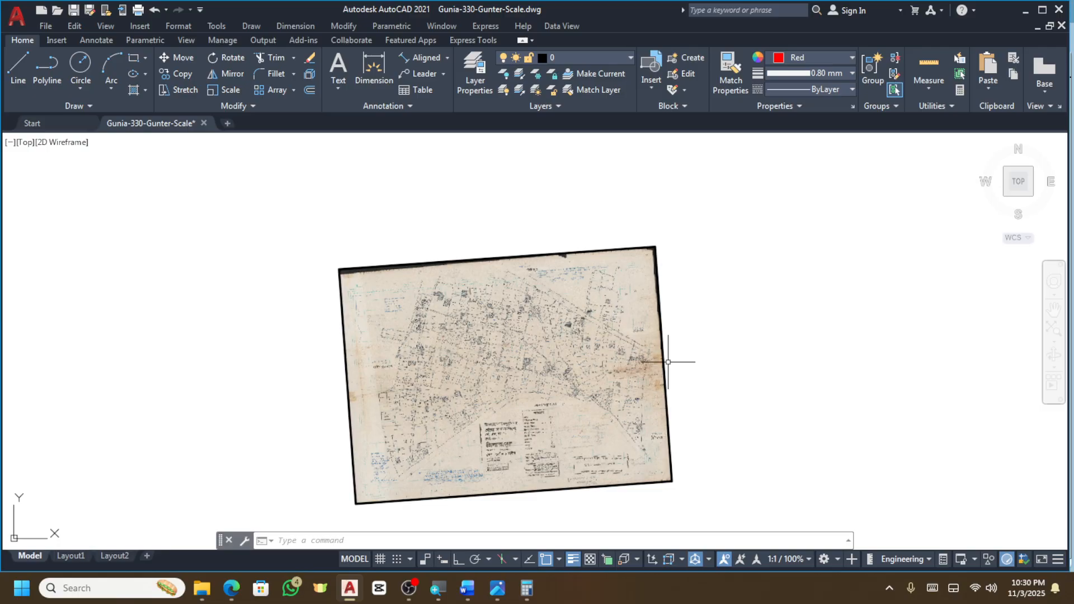
pyautogui.scroll(5, 677, 363)
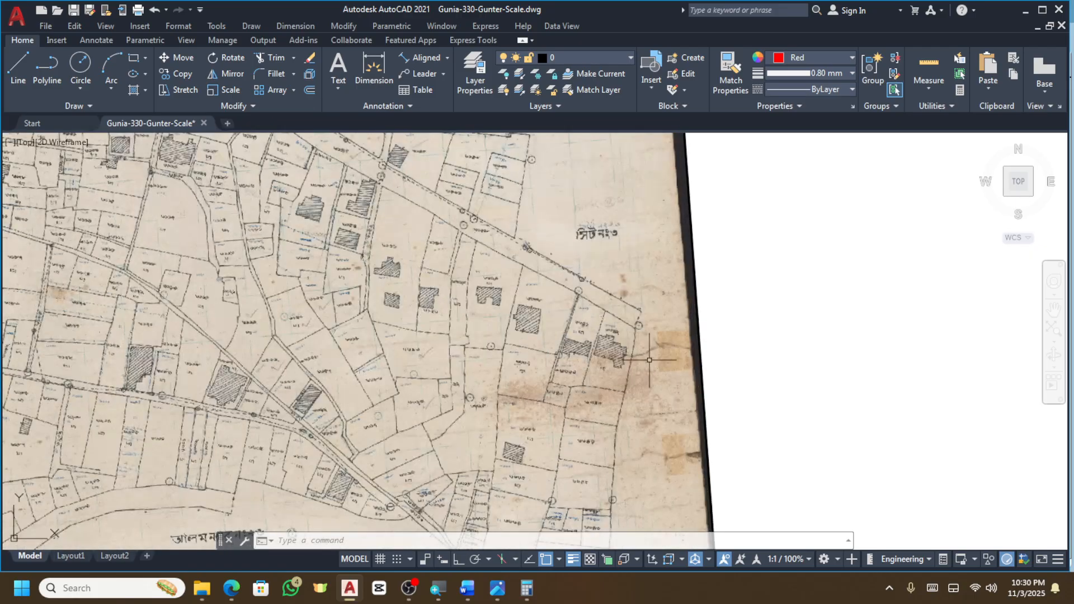
pyautogui.scroll(1, 637, 356)
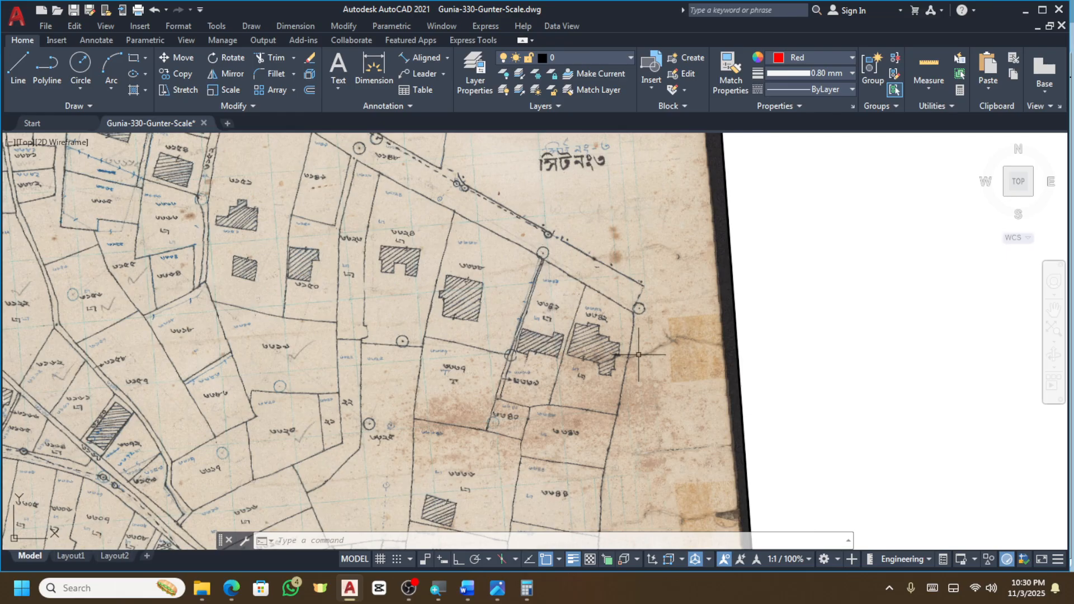
pyautogui.scroll(-3, 503, 279)
pyautogui.scroll(5, 476, 252)
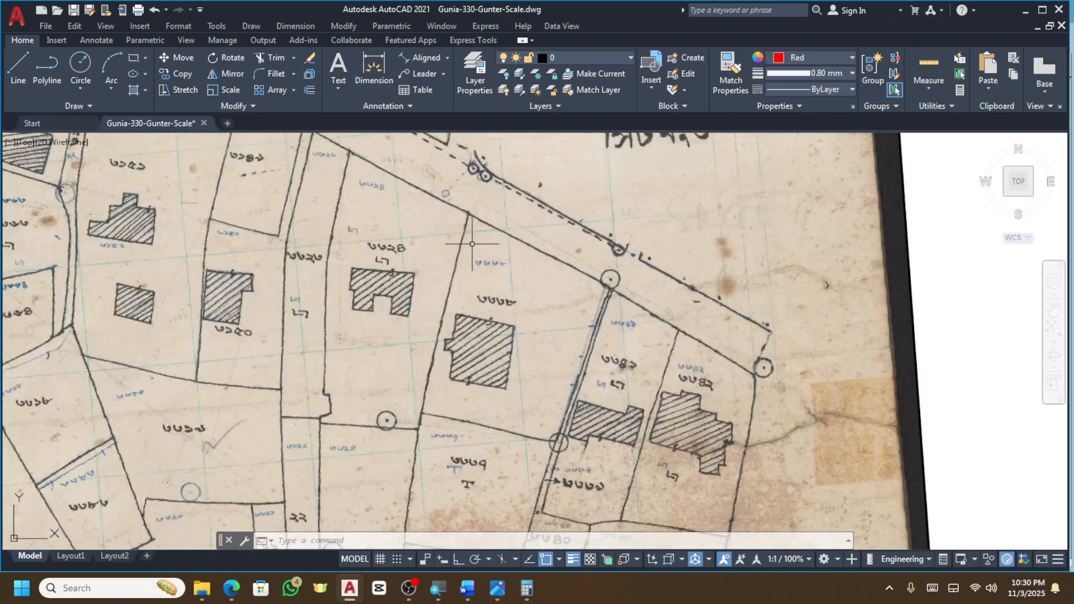
pyautogui.scroll(-3, 432, 273)
pyautogui.scroll(3, 571, 318)
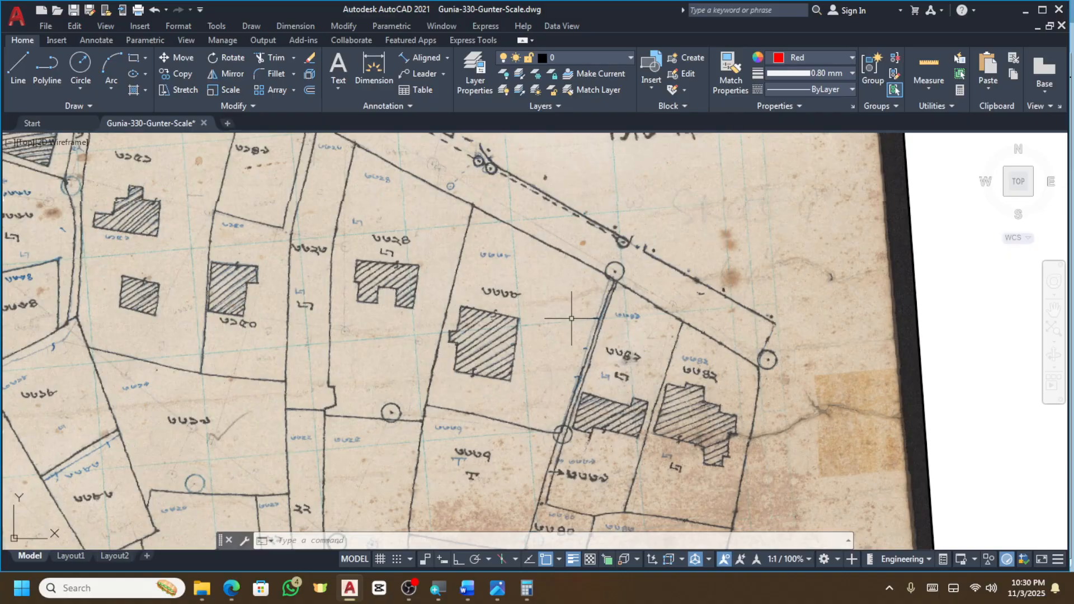
pyautogui.scroll(-3, 572, 318)
pyautogui.scroll(-2, 567, 322)
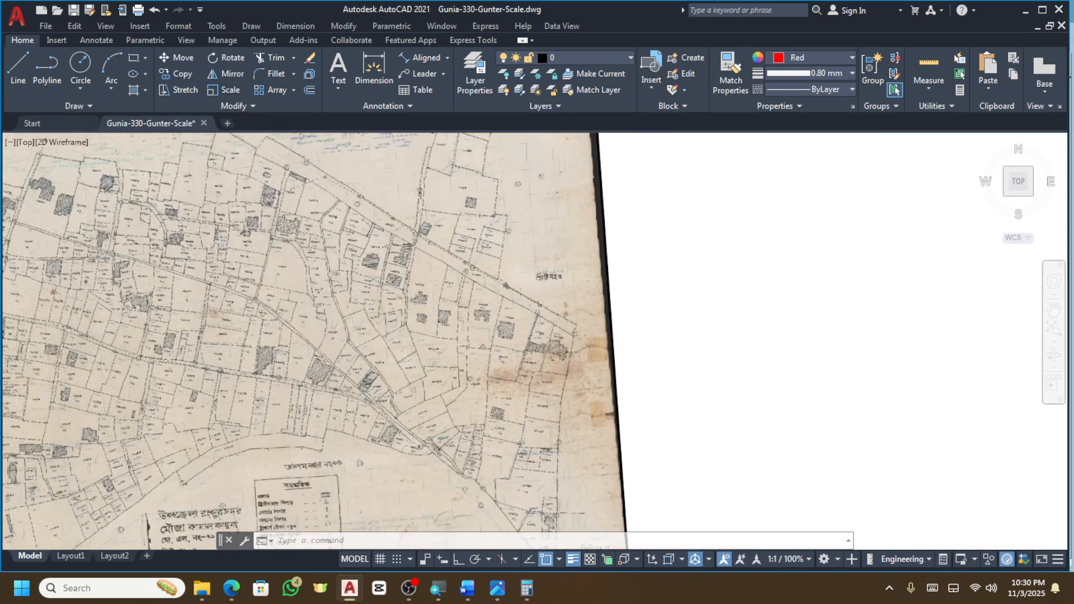
# Examine the plots along the north-western diagonal road and down the sheet's western side to the rounded corner of the outer boundary.
pyautogui.scroll(2, 564, 329)
pyautogui.scroll(5, 564, 329)
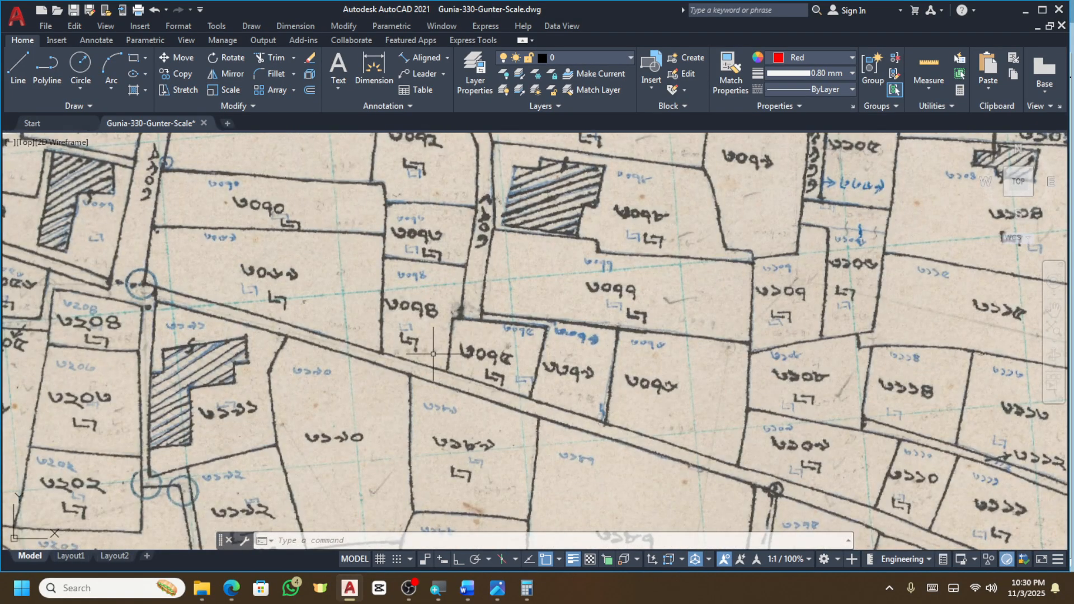
pyautogui.scroll(3, 433, 354)
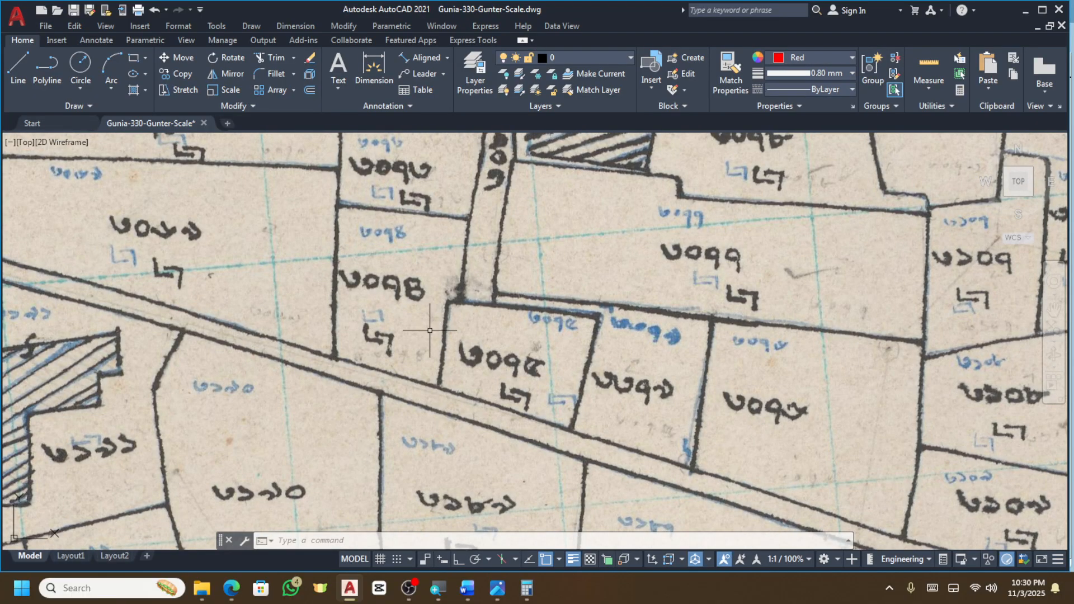
pyautogui.scroll(-5, 429, 330)
pyautogui.scroll(4, 419, 291)
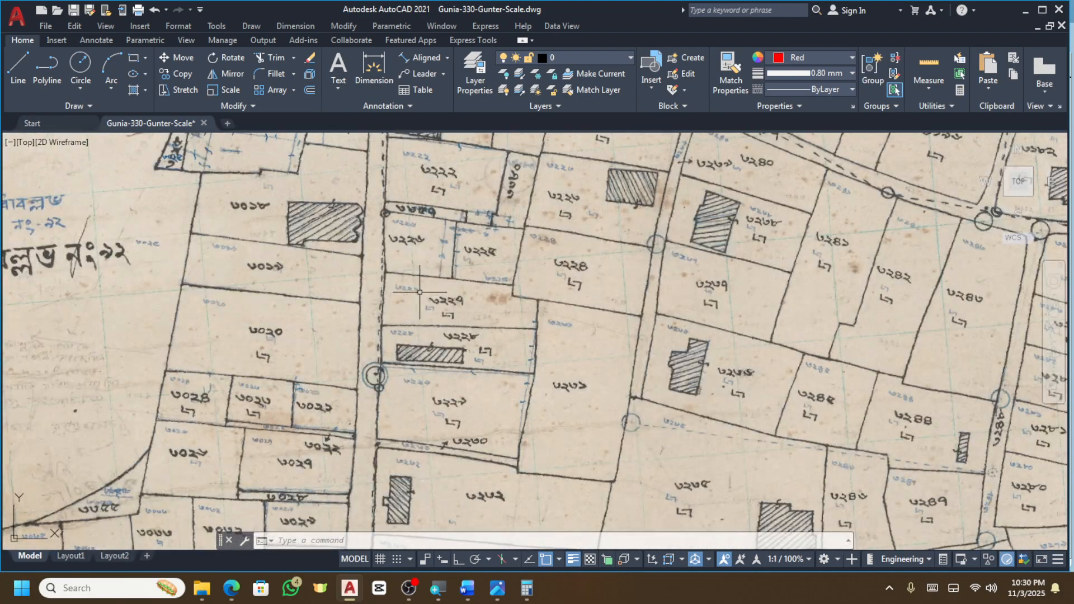
pyautogui.scroll(-3, 419, 291)
pyautogui.scroll(5, 359, 326)
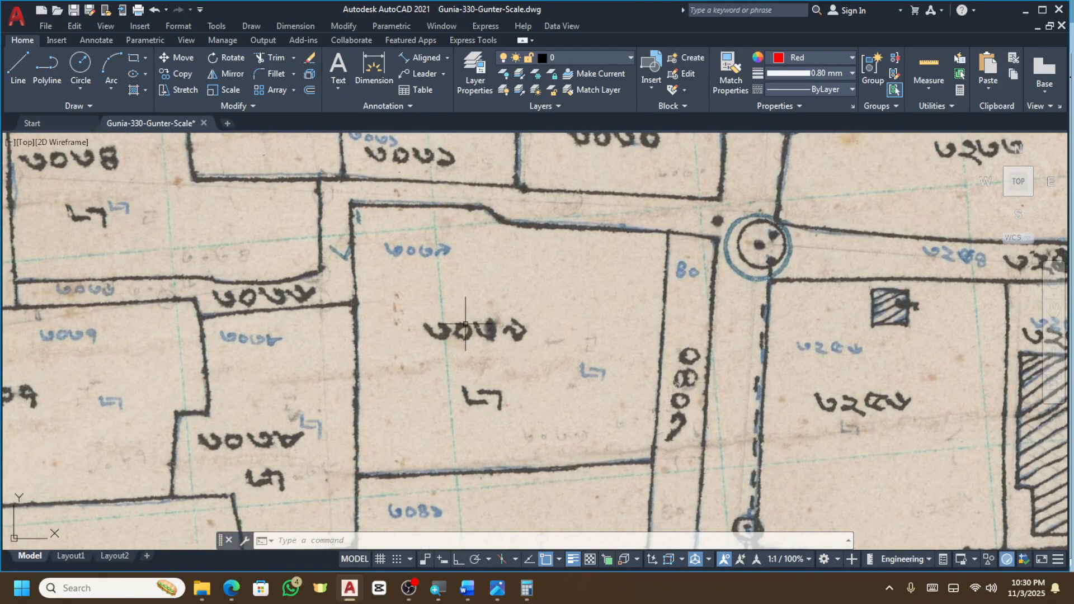
pyautogui.scroll(-3, 465, 323)
pyautogui.scroll(2, 336, 302)
pyautogui.scroll(-2, 313, 291)
pyautogui.scroll(3, 287, 281)
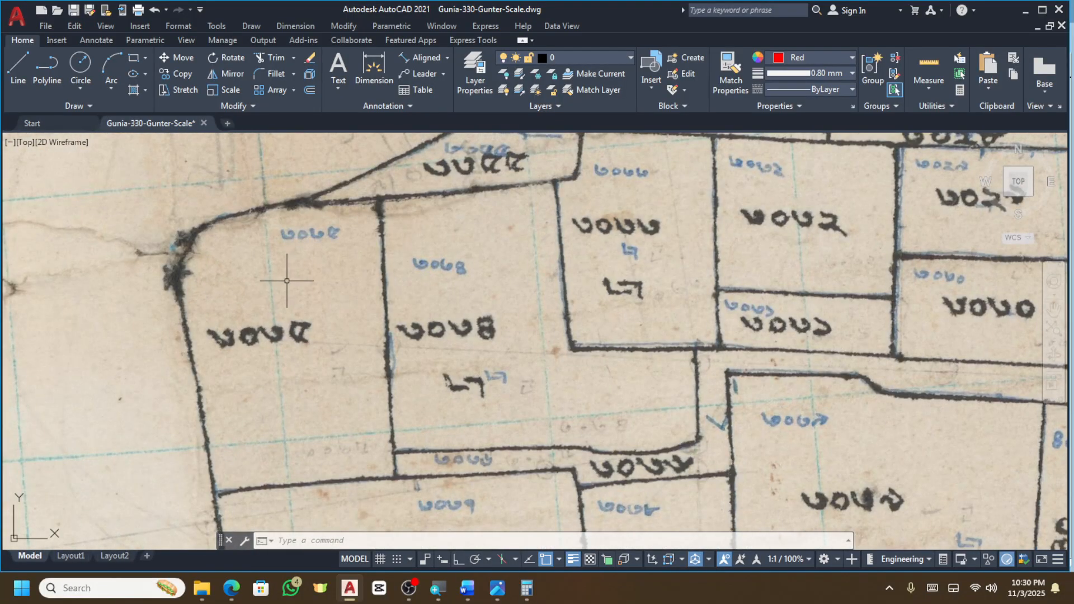
# Examine the plots from the rounded western corner eastwards across the road to plots ৩২৩২ and ৩২৩৩.
pyautogui.scroll(2, 287, 281)
pyautogui.scroll(-3, 212, 235)
pyautogui.scroll(2, 391, 241)
pyautogui.scroll(-2, 570, 244)
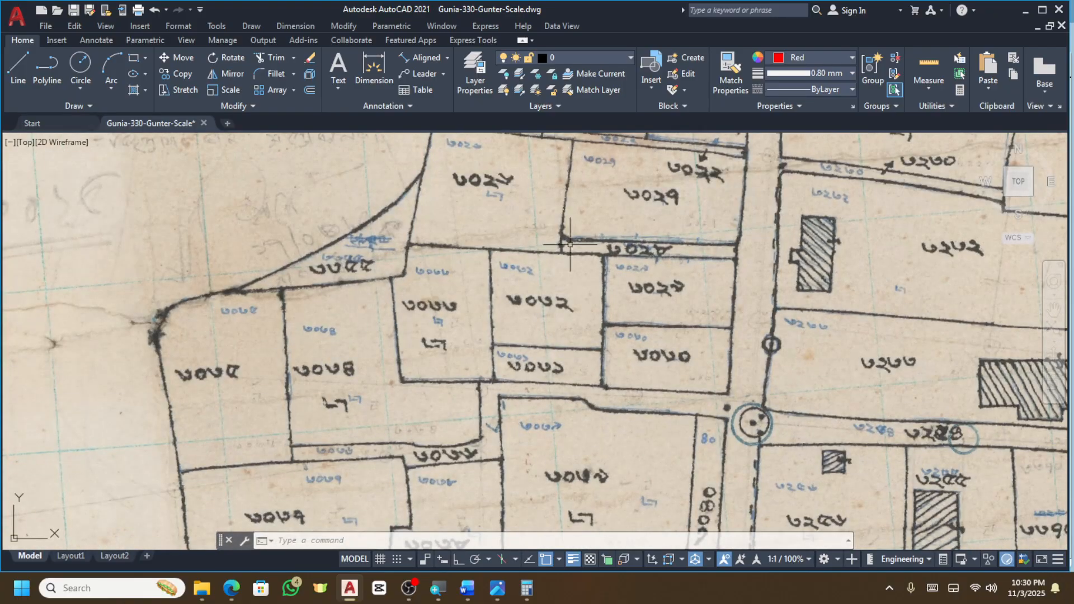
pyautogui.scroll(4, 402, 286)
pyautogui.scroll(-3, 383, 289)
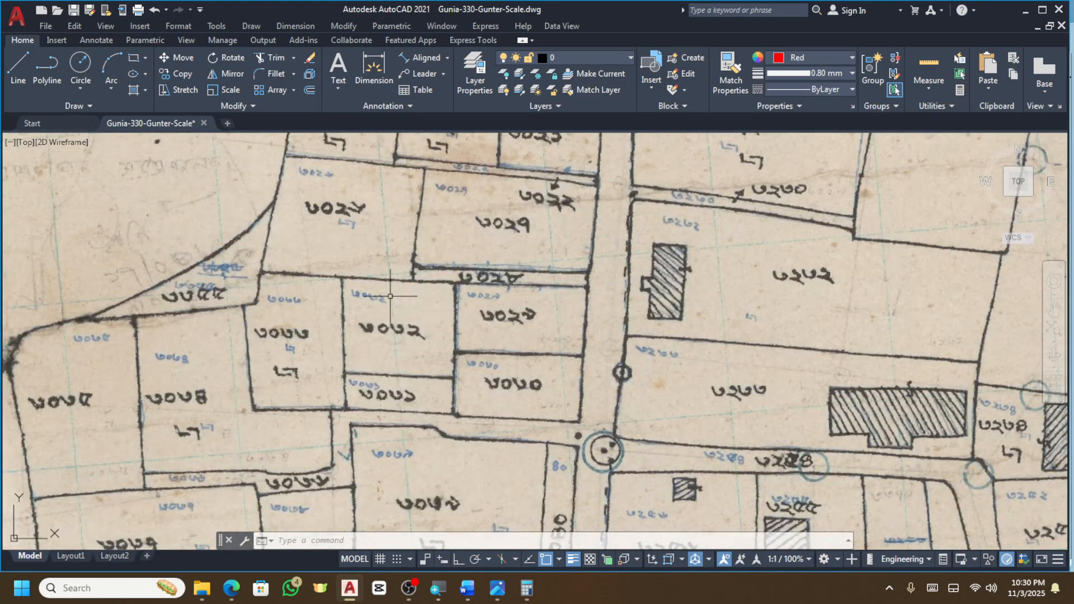
pyautogui.scroll(-2, 560, 324)
pyautogui.scroll(3, 734, 345)
pyautogui.scroll(2, 745, 337)
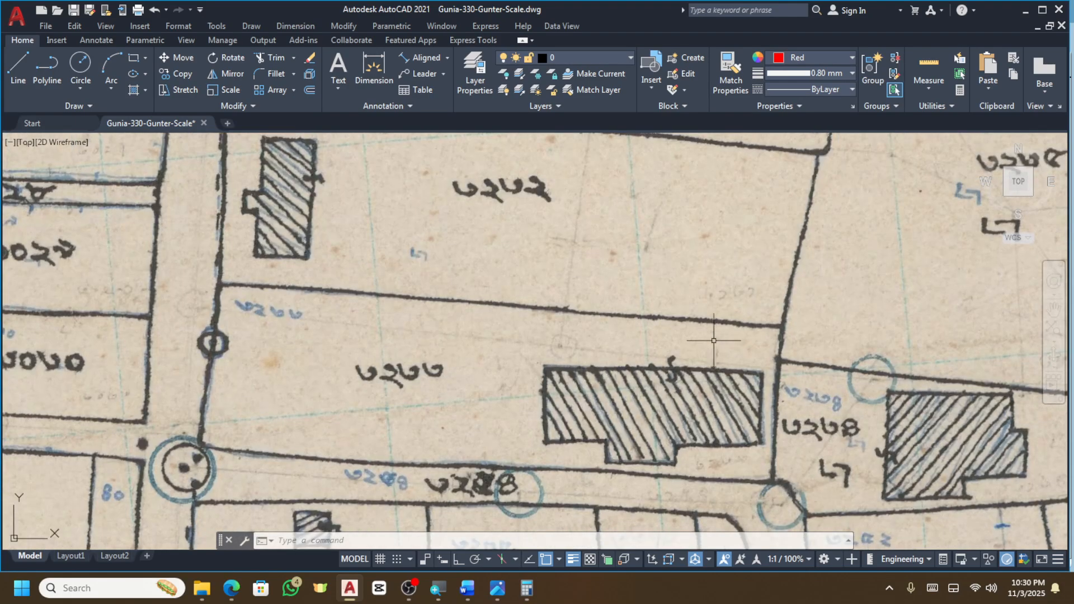
# Start a red polyline at the eastern end of the boundary between plots ৩২৩২ and ৩২৩৩ and trace it westwards past the pale grid line.
pyautogui.click(47, 67)
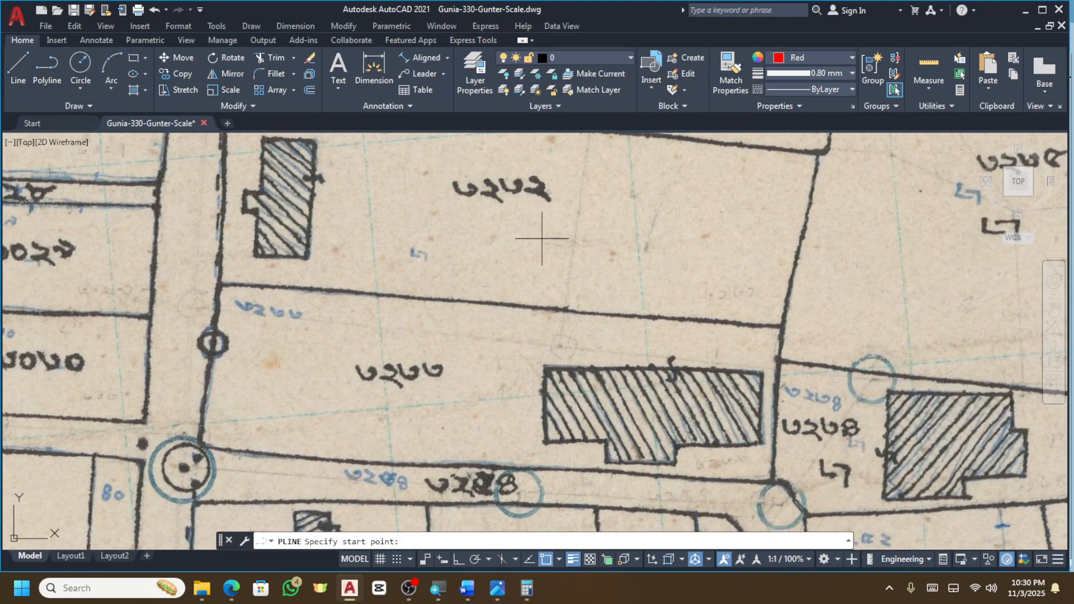
pyautogui.scroll(2, 783, 327)
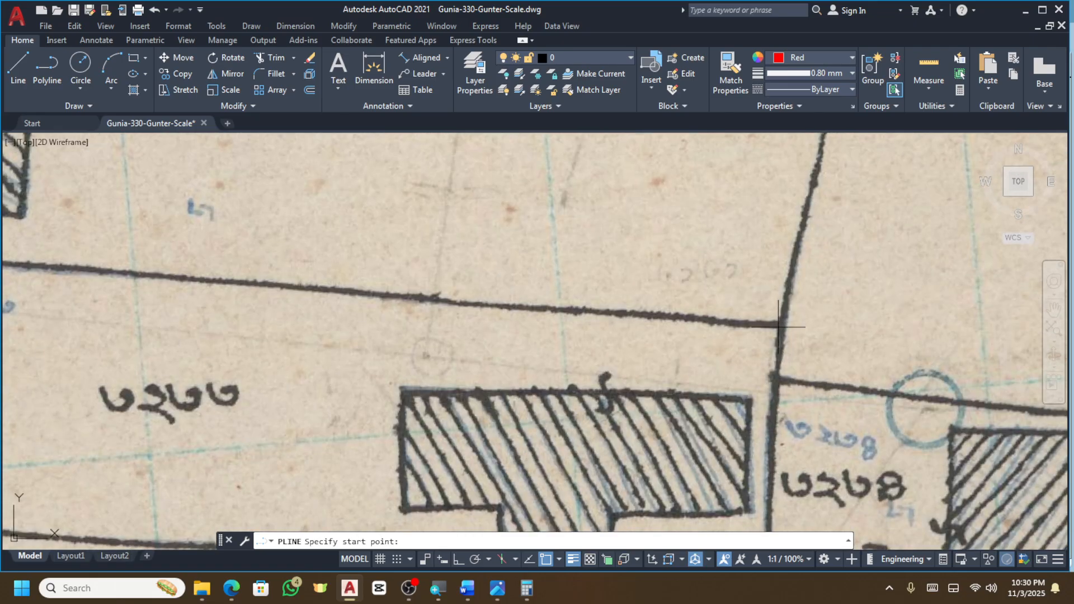
pyautogui.click(783, 325)
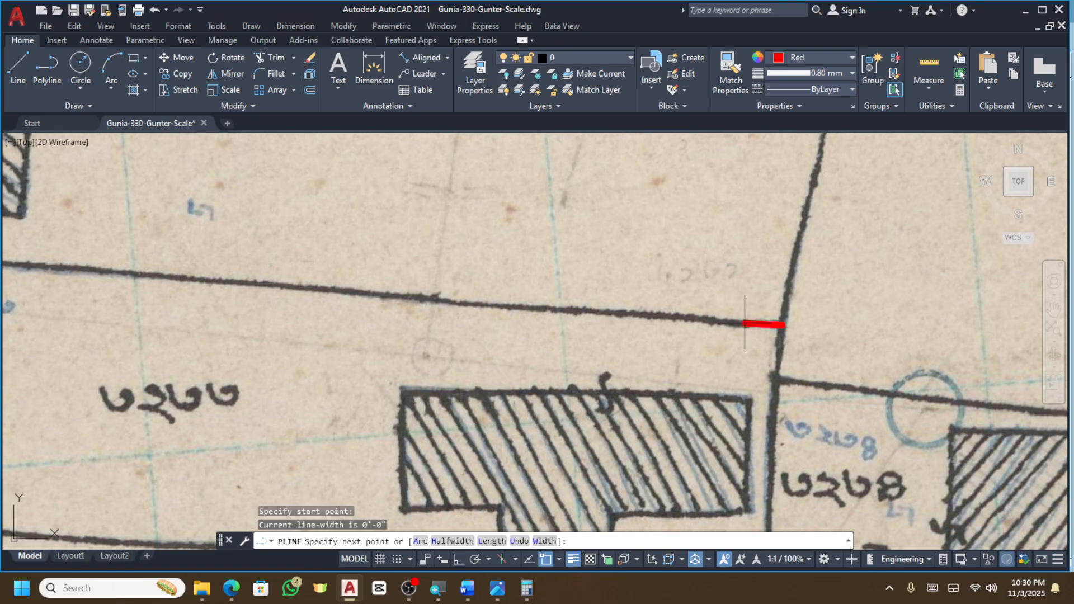
pyautogui.scroll(4, 659, 312)
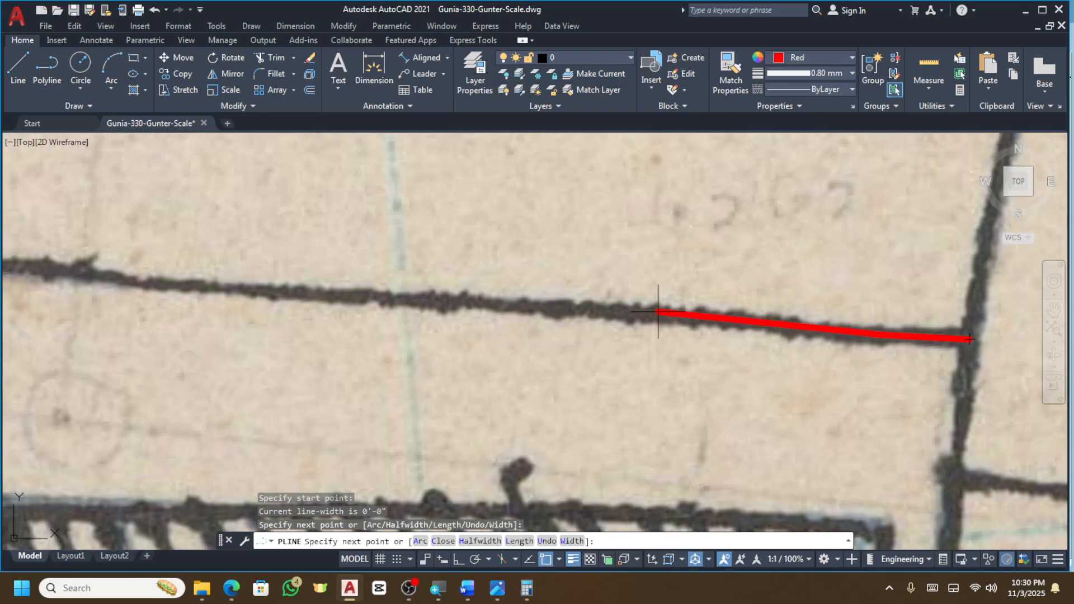
pyautogui.click(642, 310)
pyautogui.scroll(4, 523, 308)
pyautogui.click(497, 299)
pyautogui.scroll(-4, 497, 299)
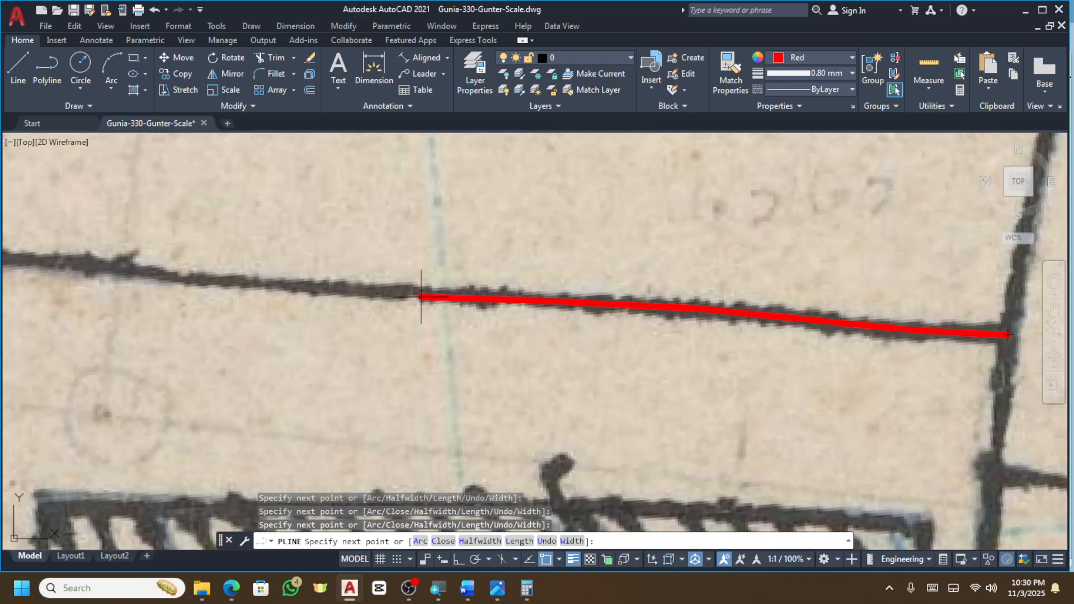
pyautogui.scroll(4, 420, 291)
pyautogui.click(419, 289)
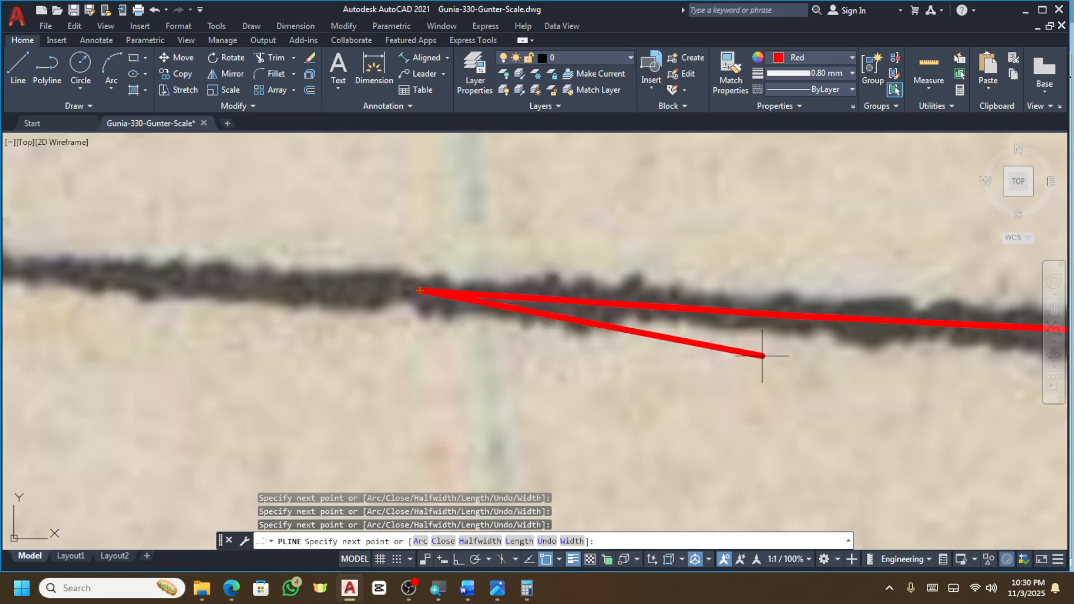
# Continue the polyline westwards along the shared plot boundary with closely spaced vertices up to its small kink, turning object snap off on the way.
pyautogui.scroll(-4, 751, 364)
pyautogui.scroll(4, 665, 358)
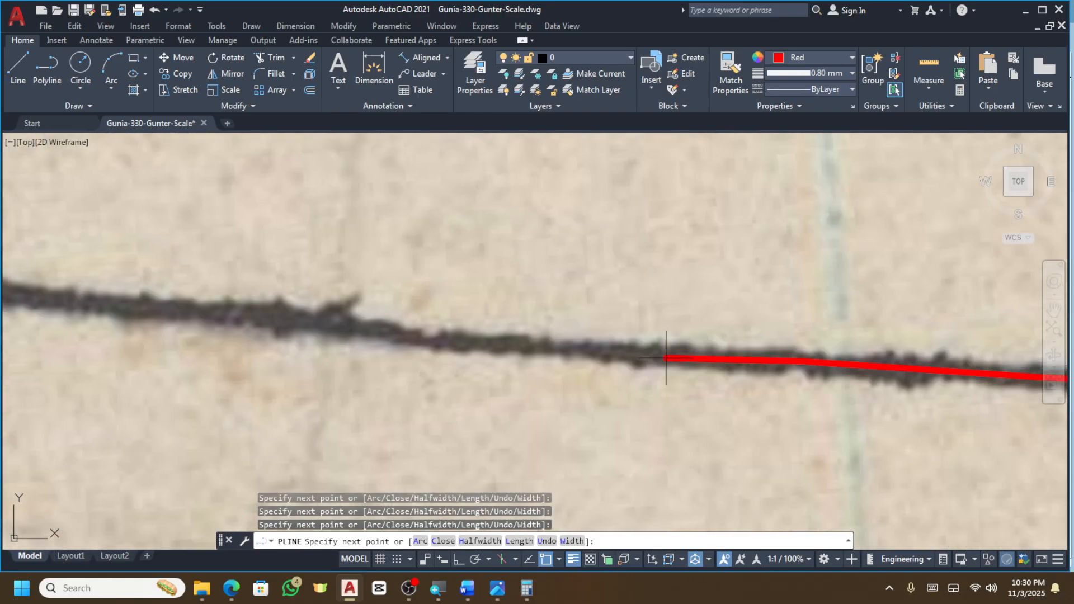
pyautogui.click(663, 356)
pyautogui.scroll(4, 595, 344)
pyautogui.click(562, 355)
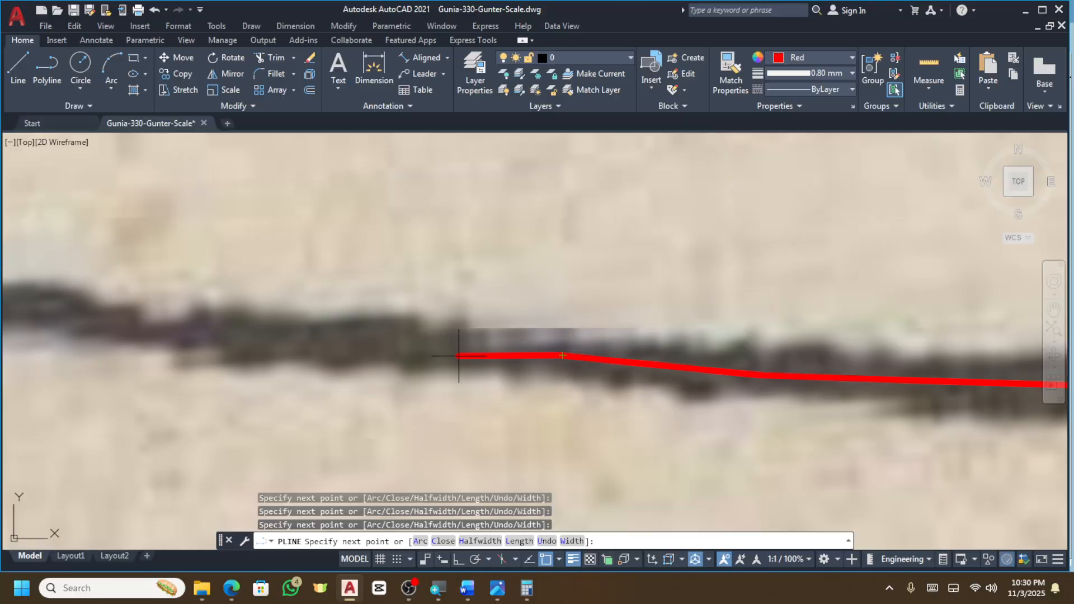
pyautogui.click(547, 562)
pyautogui.click(425, 349)
pyautogui.scroll(-4, 674, 363)
pyautogui.scroll(4, 539, 354)
pyautogui.click(524, 355)
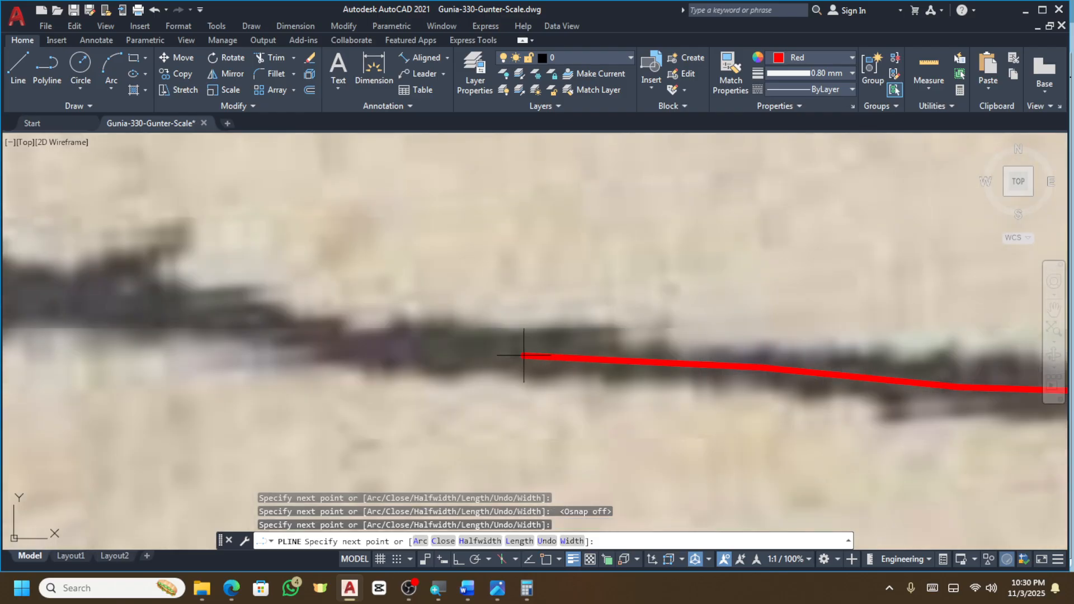
pyautogui.click(432, 353)
pyautogui.click(386, 351)
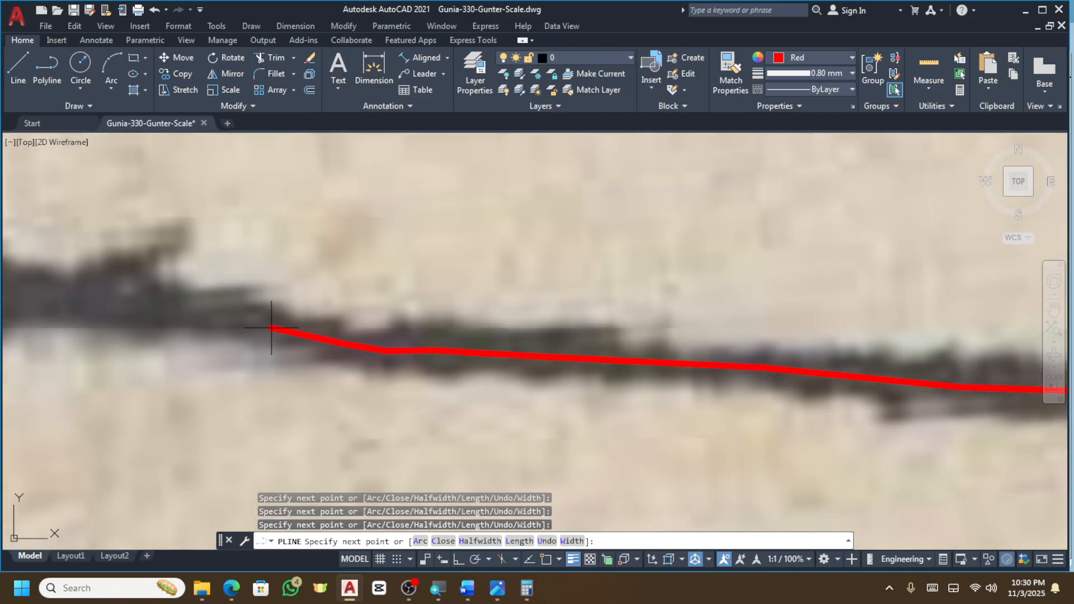
# Trace the polyline through the kink and a short way west along the boundary, and finish it there.
pyautogui.scroll(-4, 388, 352)
pyautogui.scroll(4, 328, 338)
pyautogui.click(328, 338)
pyautogui.scroll(-2, 324, 331)
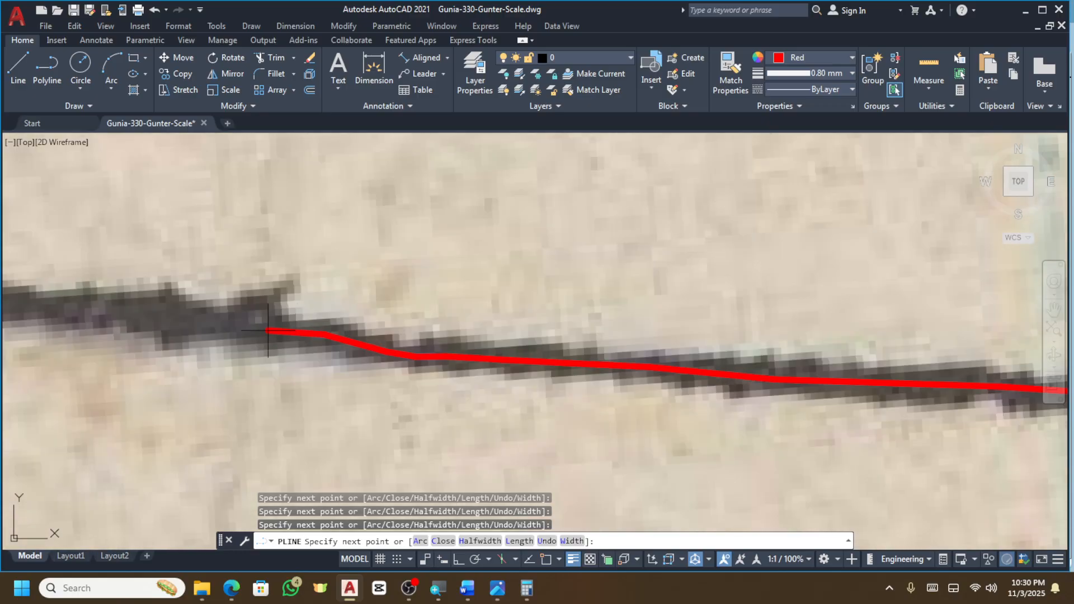
pyautogui.scroll(-3, 331, 343)
pyautogui.scroll(3, 325, 327)
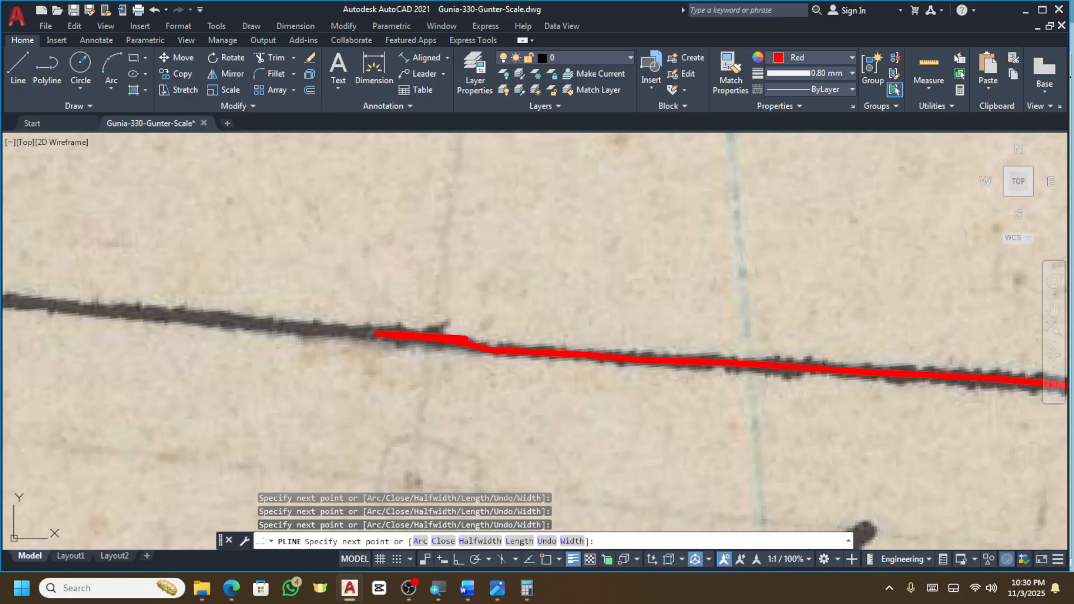
pyautogui.scroll(2, 369, 332)
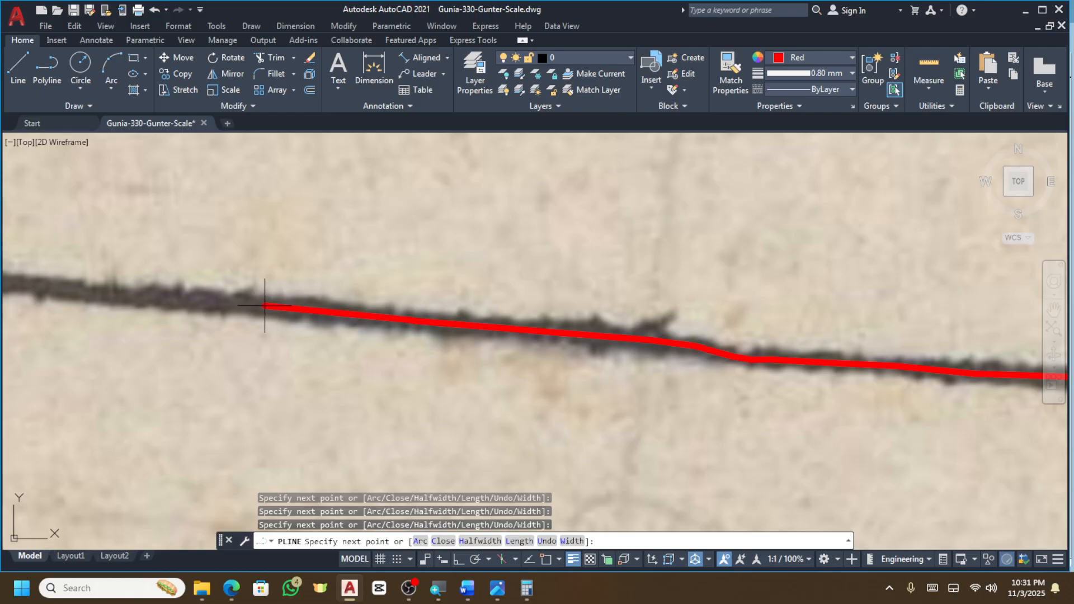
pyautogui.press('Return')
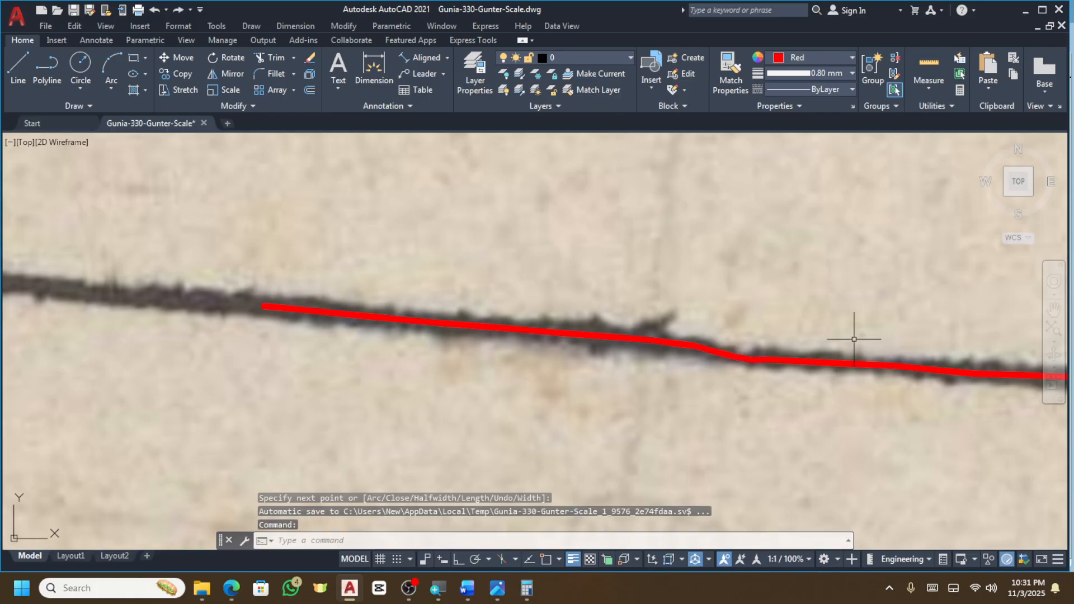
# Inspect how closely the traced polyline and its vertices follow the inked boundary around the kink.
pyautogui.scroll(3, 727, 336)
pyautogui.press('Escape')
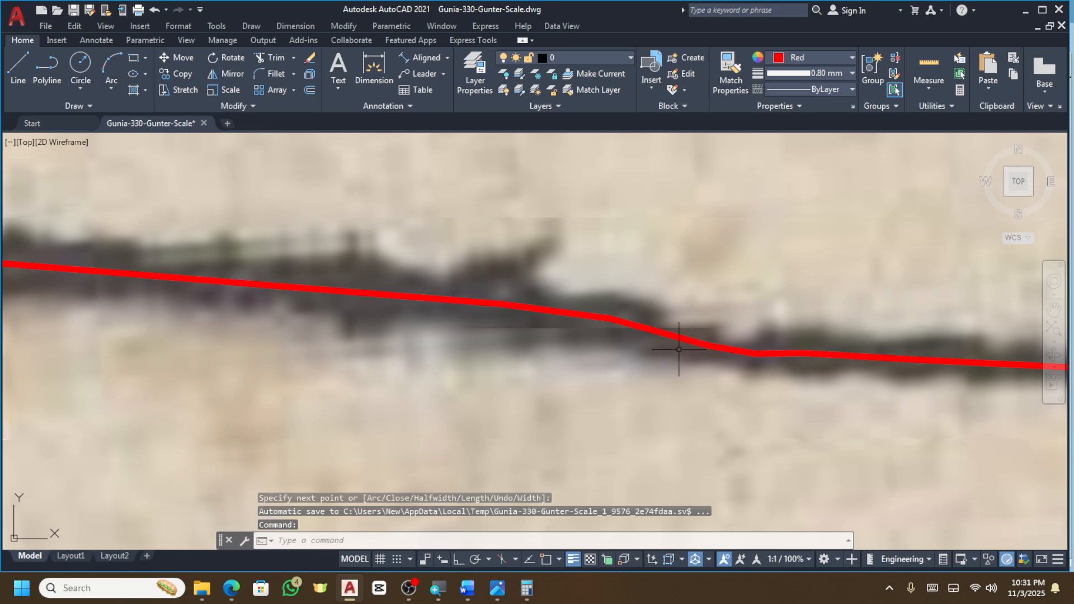
pyautogui.scroll(-2, 775, 339)
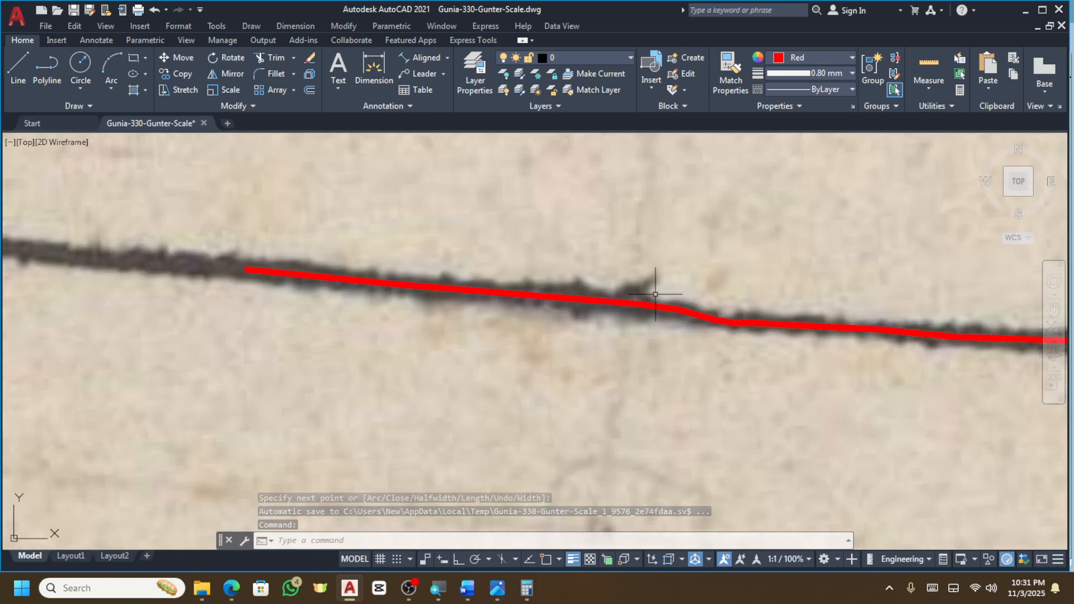
pyautogui.scroll(2, 724, 327)
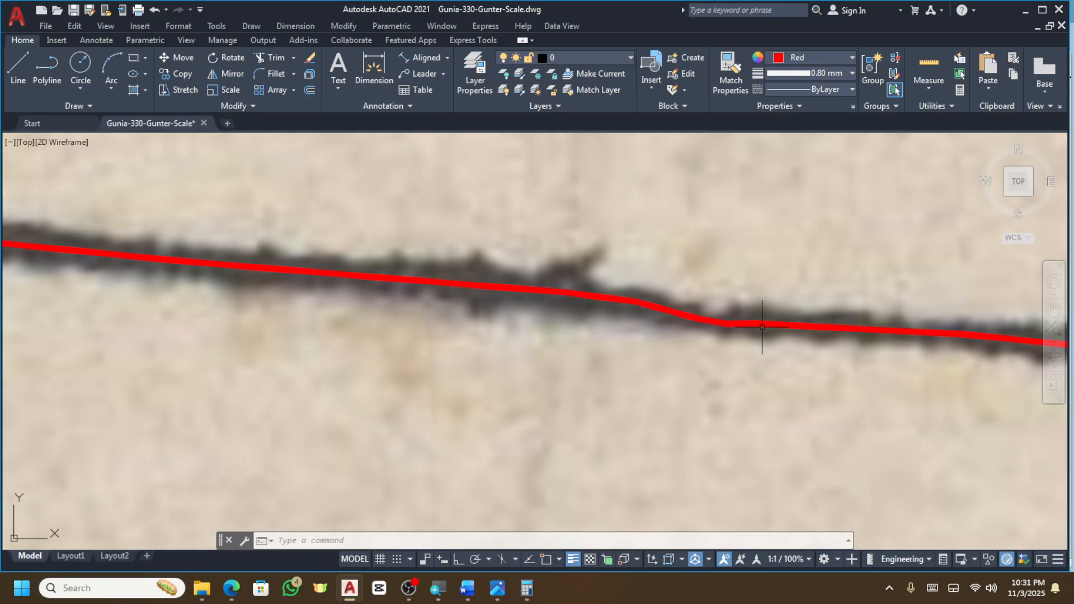
pyautogui.click(668, 310)
pyautogui.press('Escape')
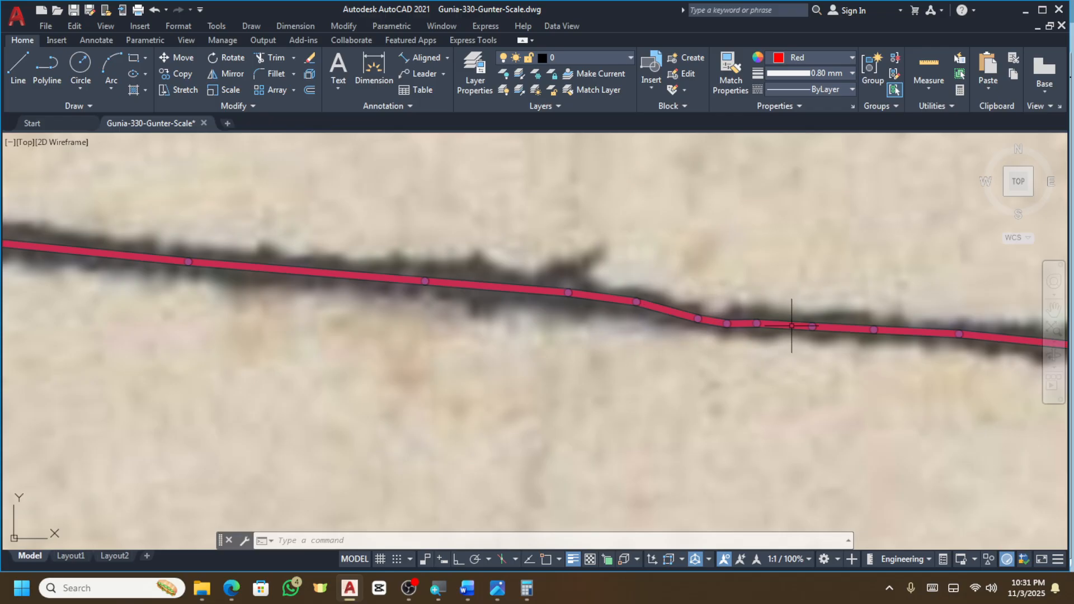
pyautogui.click(677, 313)
pyautogui.press('Escape')
pyautogui.scroll(-3, 772, 319)
pyautogui.scroll(-2, 778, 327)
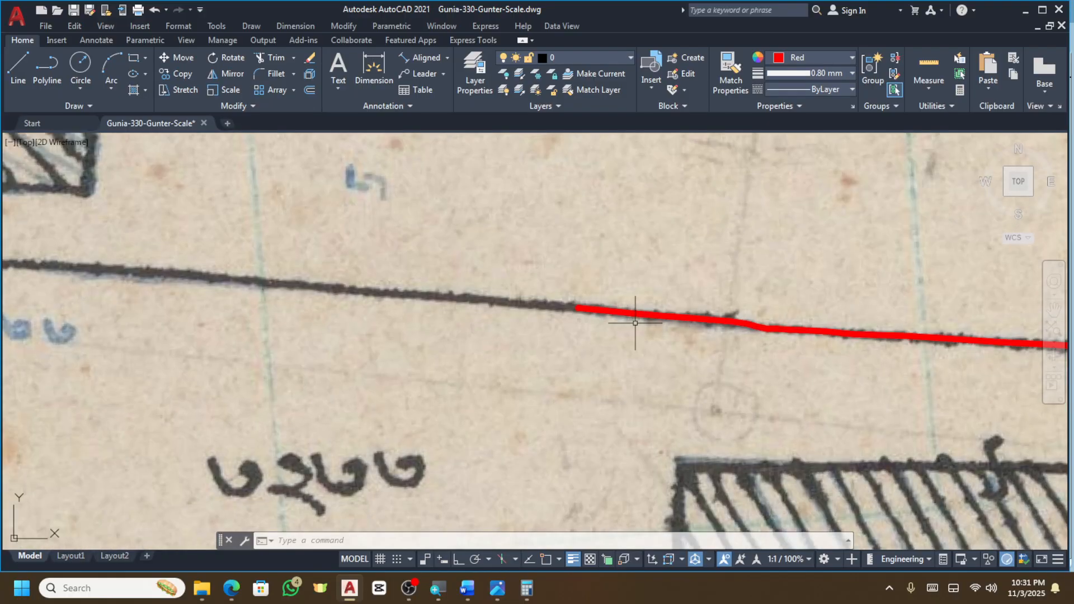
# Turn object snap on and start a second polyline from the first trace's western endpoint, following the boundary west towards the next grid line.
pyautogui.click(47, 70)
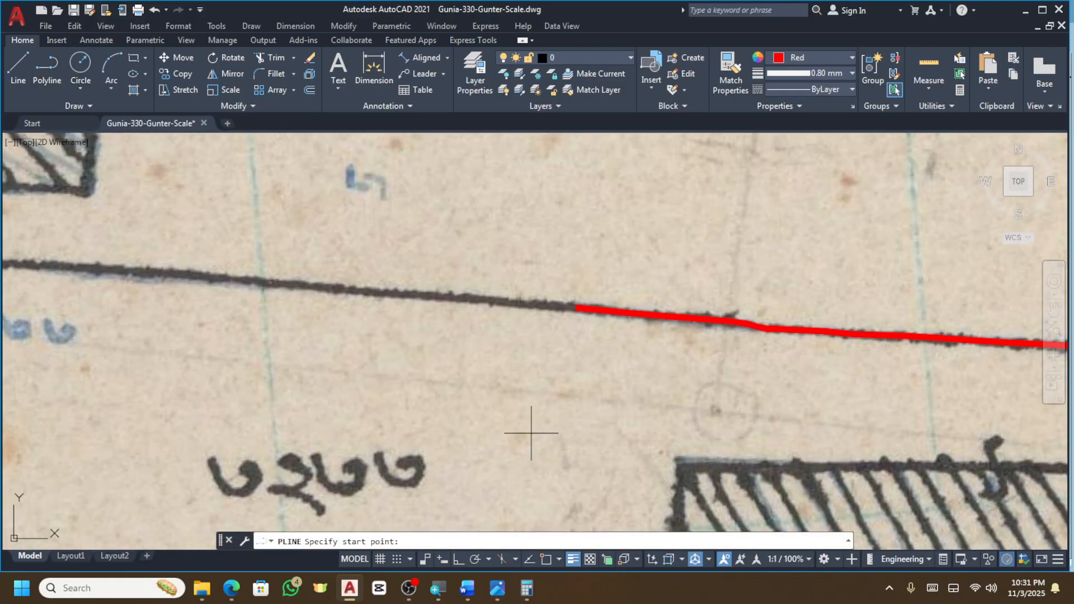
pyautogui.click(542, 556)
pyautogui.scroll(3, 569, 305)
pyautogui.click(599, 300)
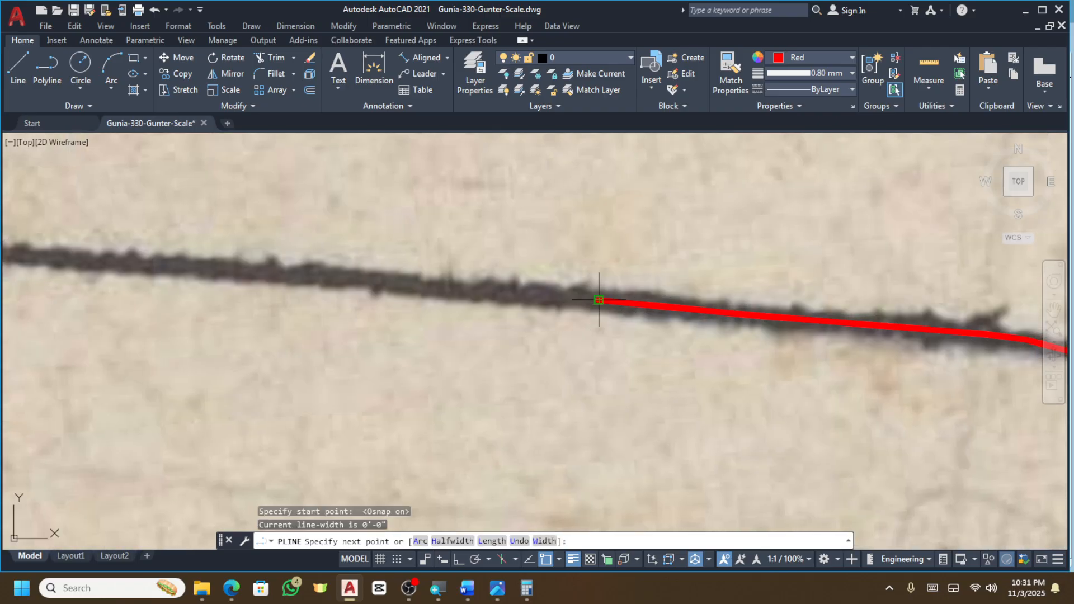
pyautogui.scroll(-2, 598, 300)
pyautogui.scroll(4, 441, 289)
pyautogui.click(455, 288)
pyautogui.scroll(-4, 683, 307)
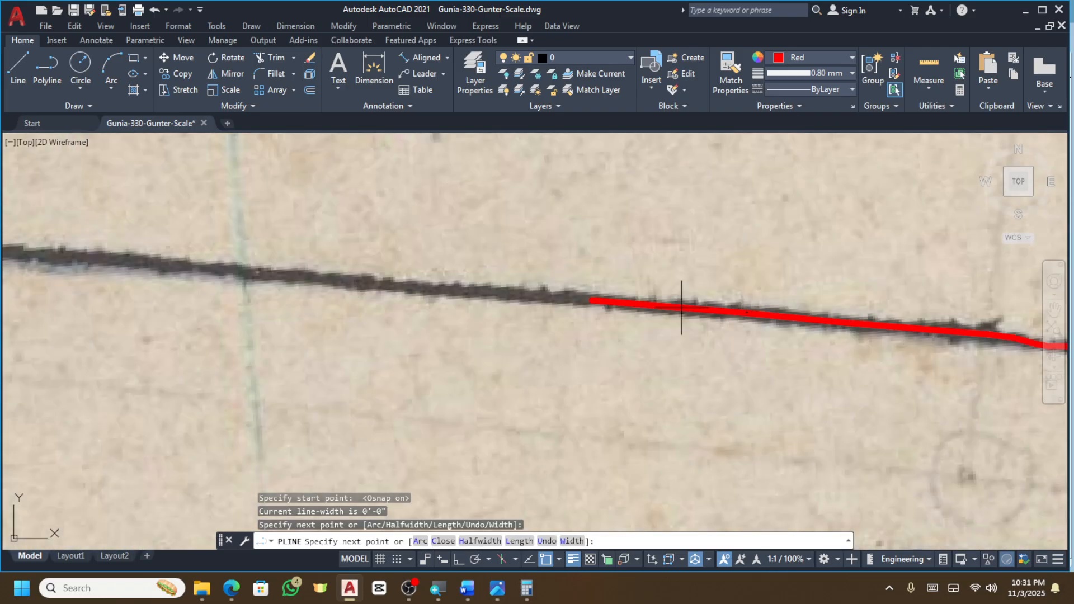
pyautogui.scroll(2, 155, 277)
pyautogui.click(455, 290)
# Trace the second polyline across the grid line and past the roadside boundary at the plots' western edge, and finish it.
pyautogui.scroll(-4, 488, 304)
pyautogui.scroll(7, 327, 282)
pyautogui.click(328, 283)
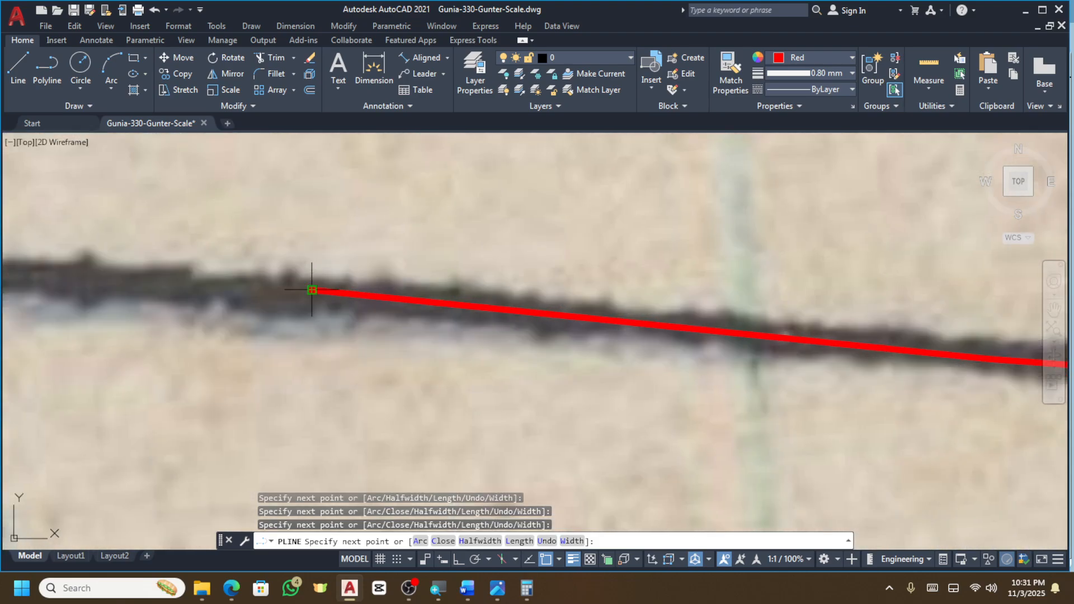
pyautogui.scroll(-3, 190, 322)
pyautogui.scroll(-3, 448, 330)
pyautogui.scroll(4, 304, 311)
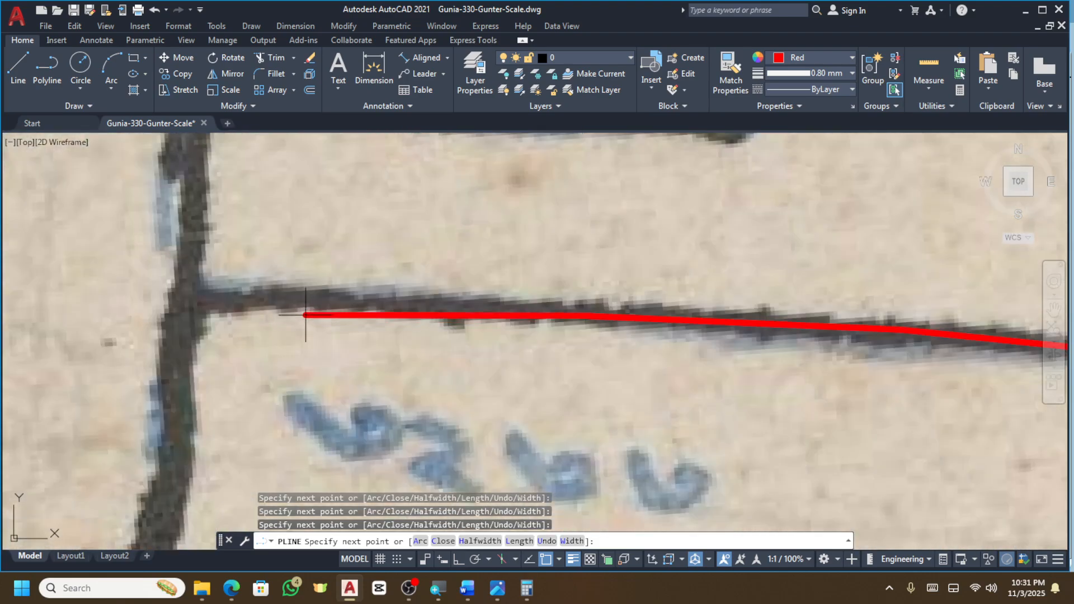
pyautogui.scroll(2, 263, 298)
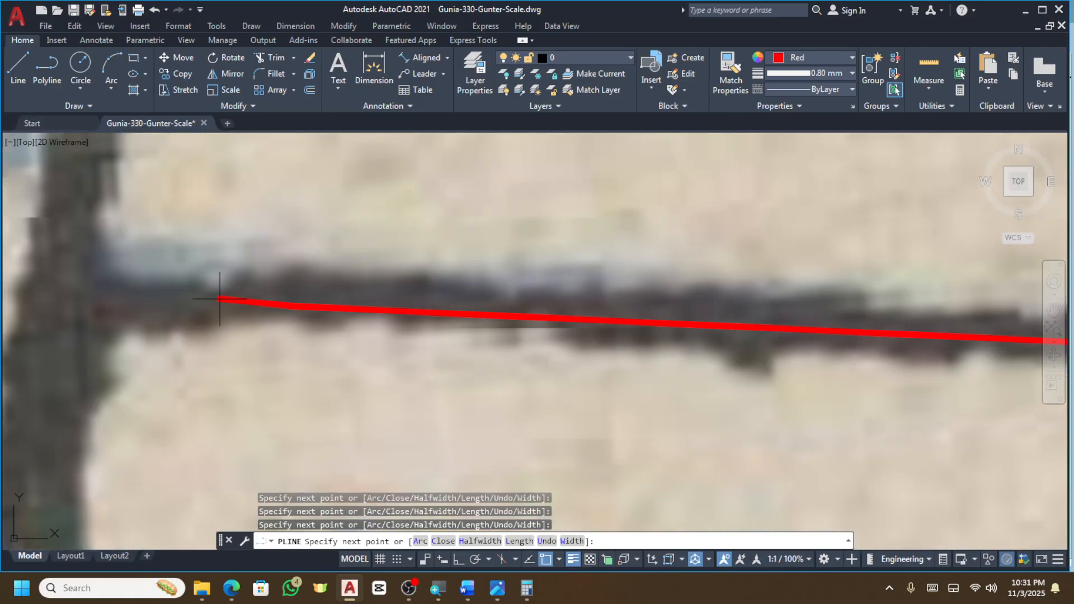
pyautogui.scroll(-3, 126, 317)
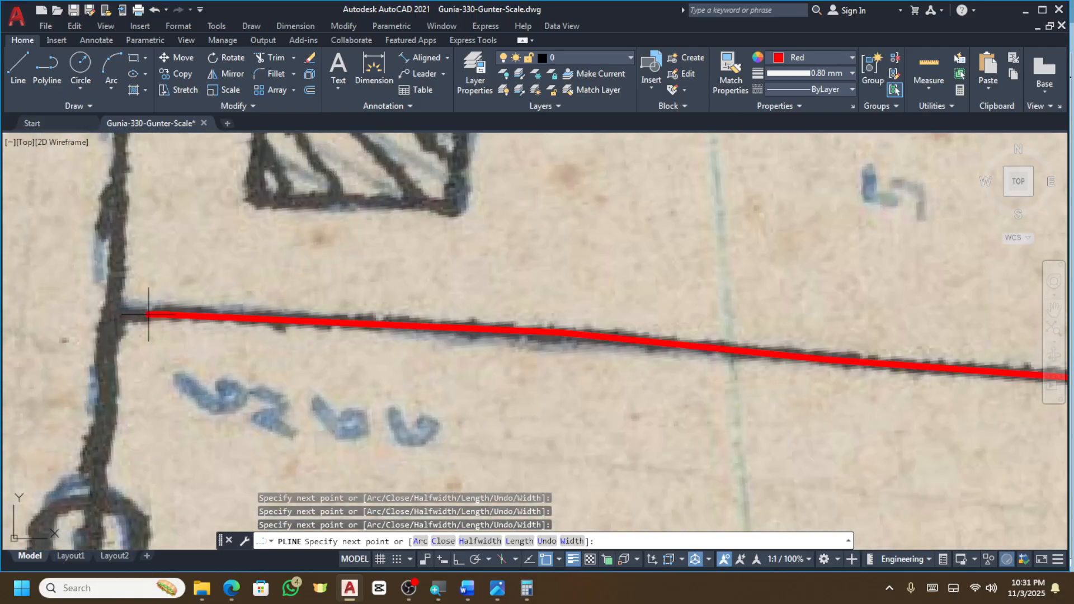
pyautogui.click(68, 317)
pyautogui.press('Return')
pyautogui.scroll(3, 77, 321)
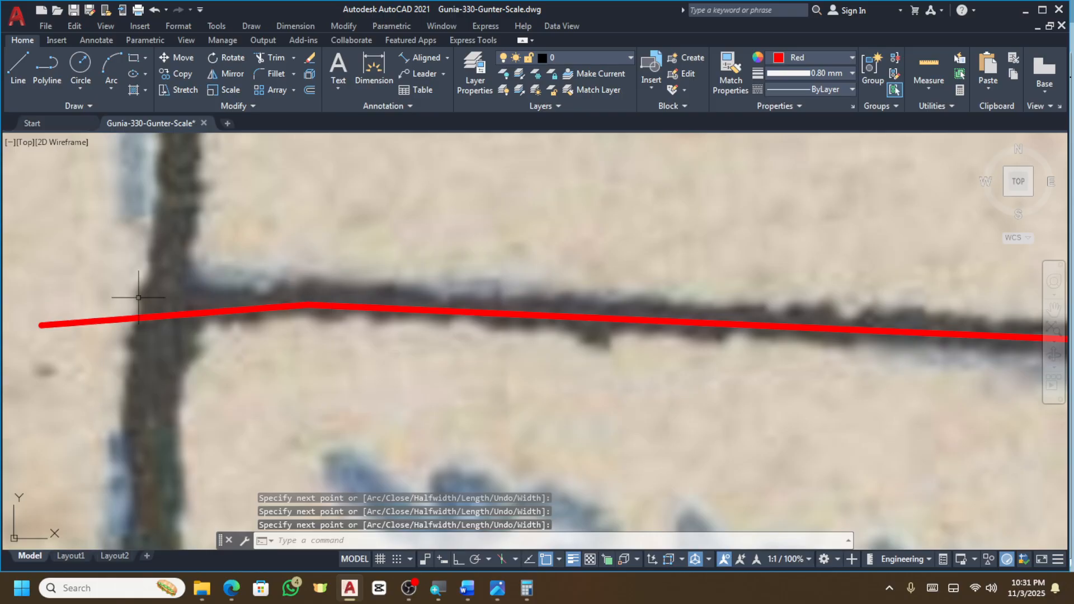
# Stretch the second polyline's western endpoint slightly upwards so its last segment follows the inked boundary where it meets the roadside line.
pyautogui.click(269, 286)
pyautogui.click(187, 311)
pyautogui.click(39, 325)
pyautogui.scroll(2, 43, 320)
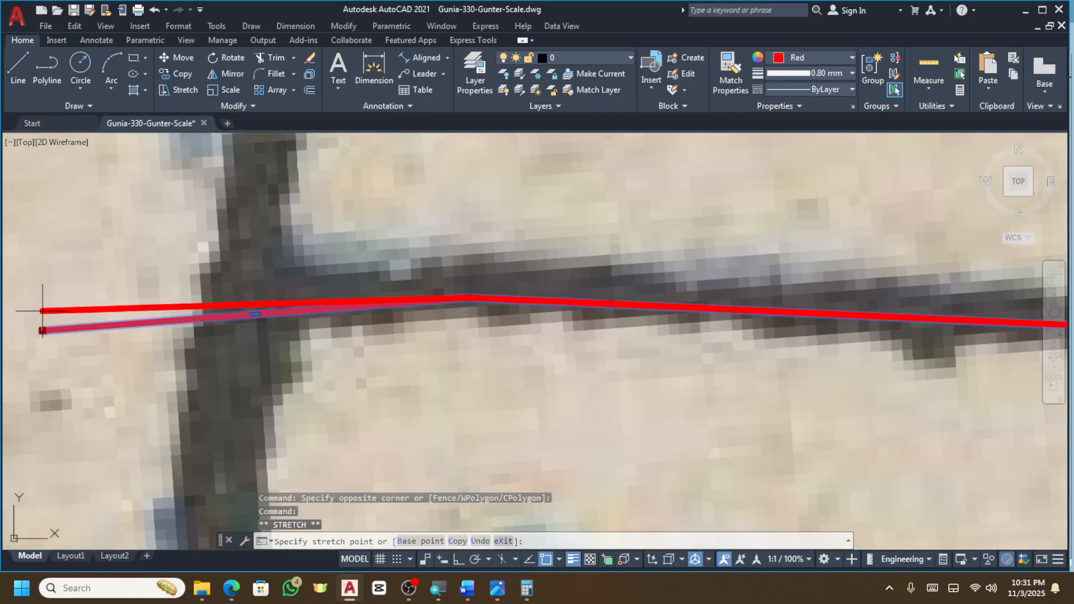
pyautogui.click(43, 309)
pyautogui.press('Escape')
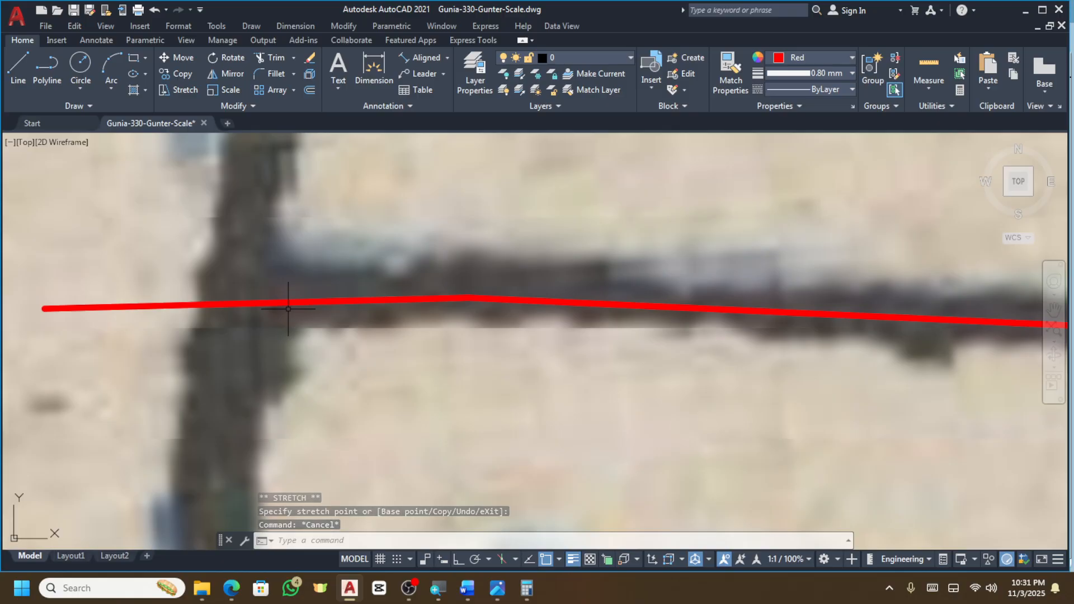
pyautogui.scroll(-2, 349, 222)
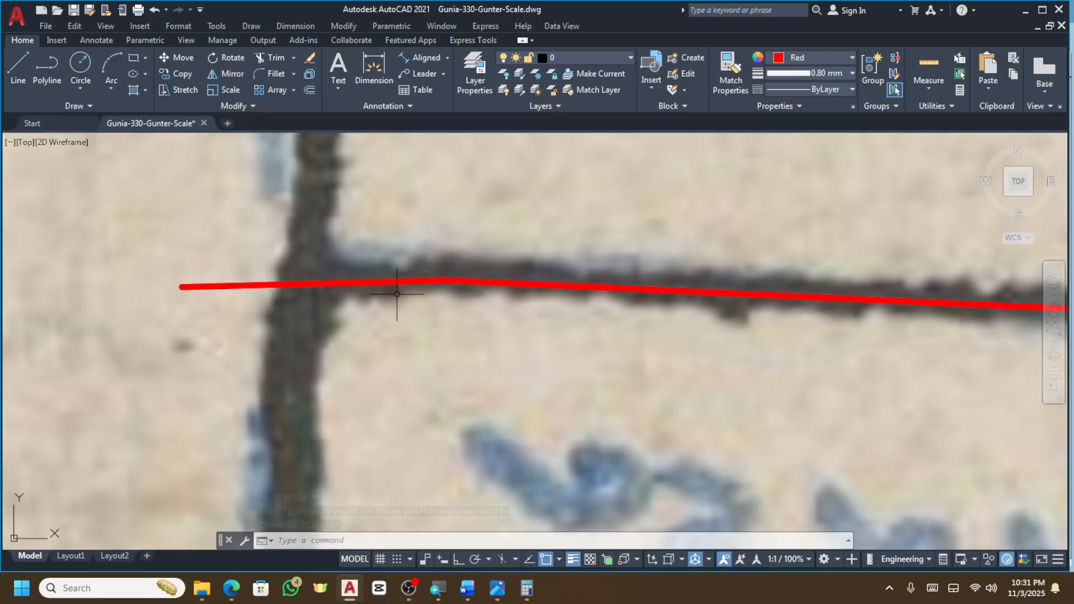
pyautogui.scroll(-3, 385, 295)
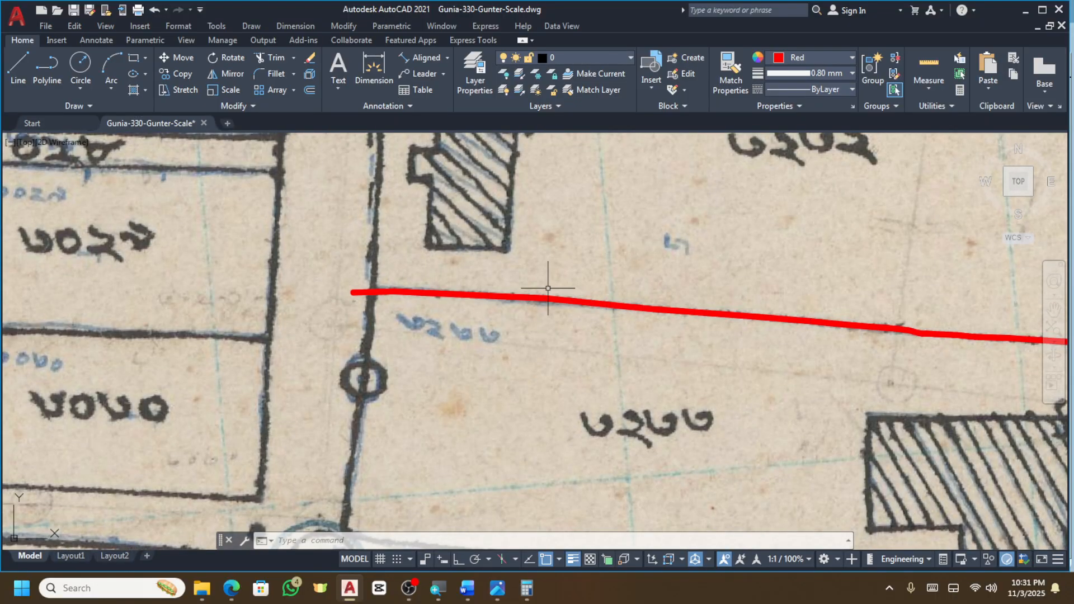
pyautogui.scroll(-1, 550, 290)
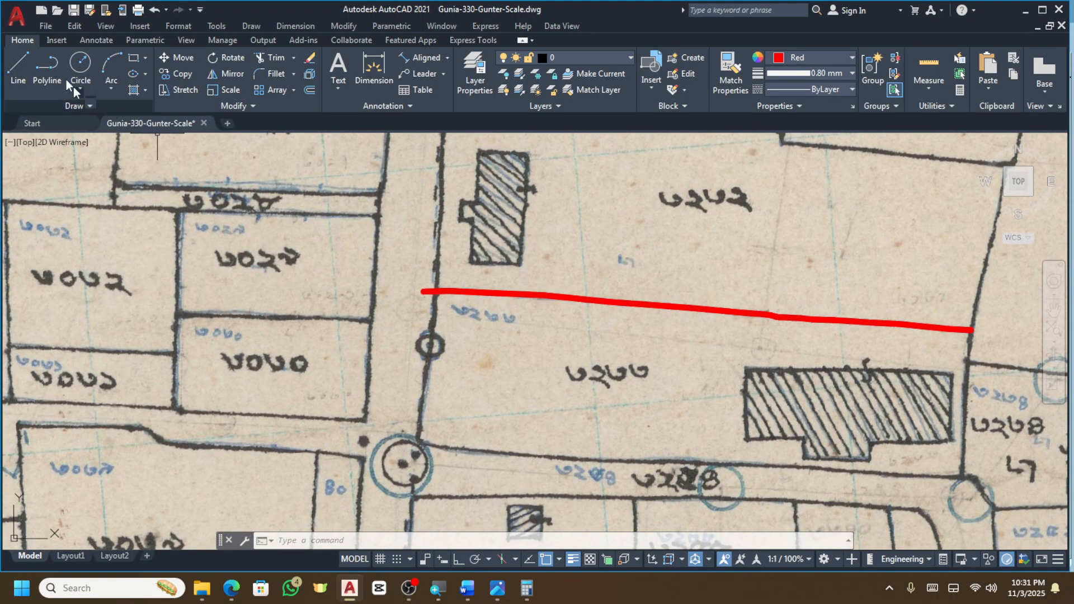
# Draw a rough three-segment zigzag polyline across the two plots, crossing the traced boundary.
pyautogui.click(42, 74)
pyautogui.click(592, 225)
pyautogui.click(847, 415)
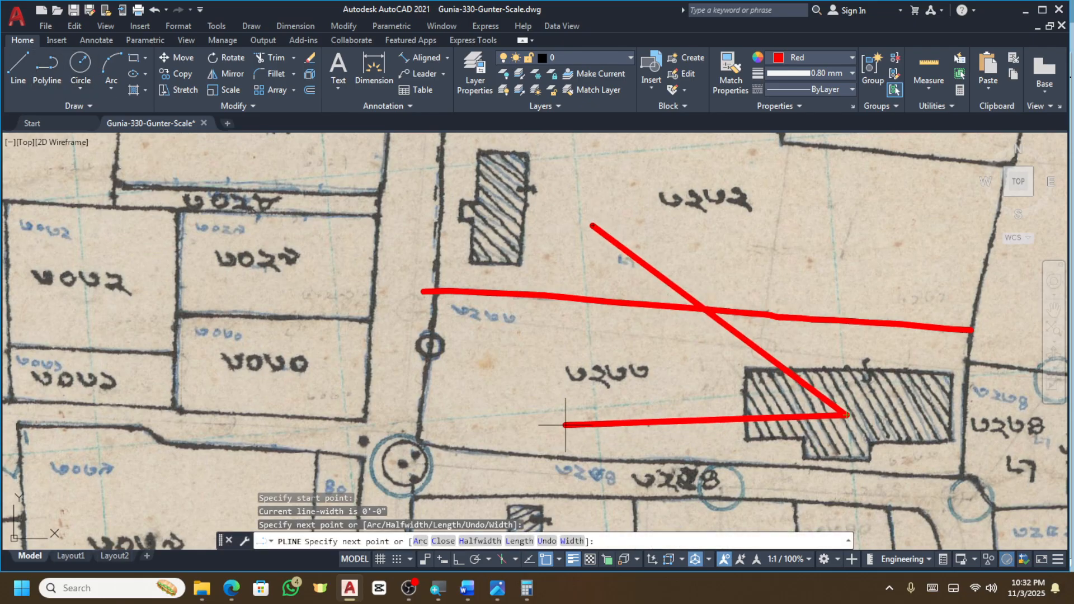
pyautogui.click(554, 420)
pyautogui.click(772, 166)
pyautogui.press('Return')
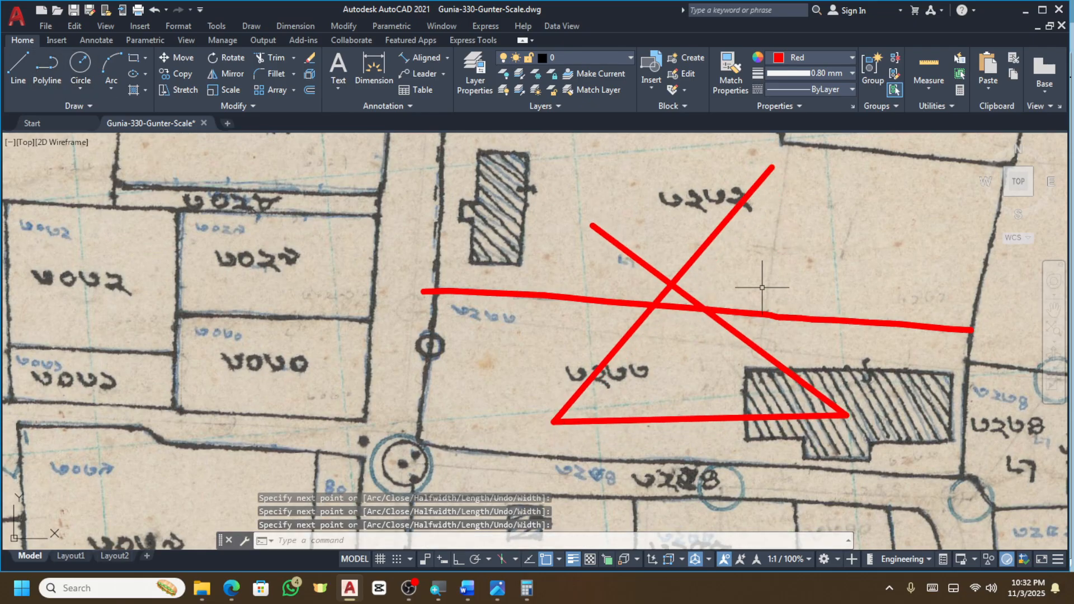
# Erase the zigzag together with both polylines traced along the plot boundary.
pyautogui.click(791, 212)
pyautogui.click(587, 377)
pyautogui.press('Delete')
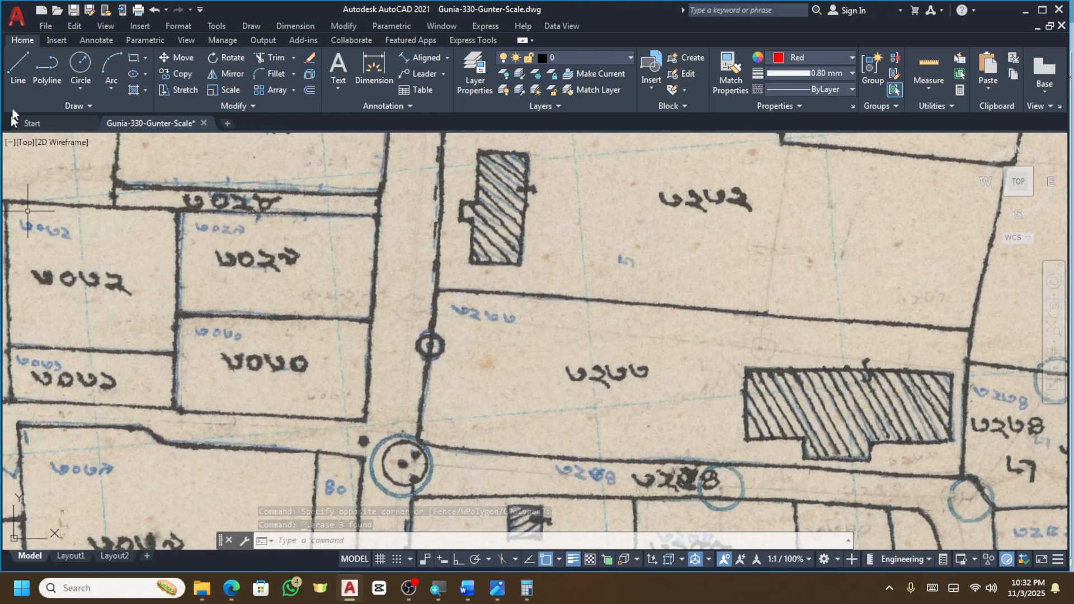
# Retrace the boundary as one straight polyline from its eastern junction to just past the roadside line in the west.
pyautogui.click(53, 81)
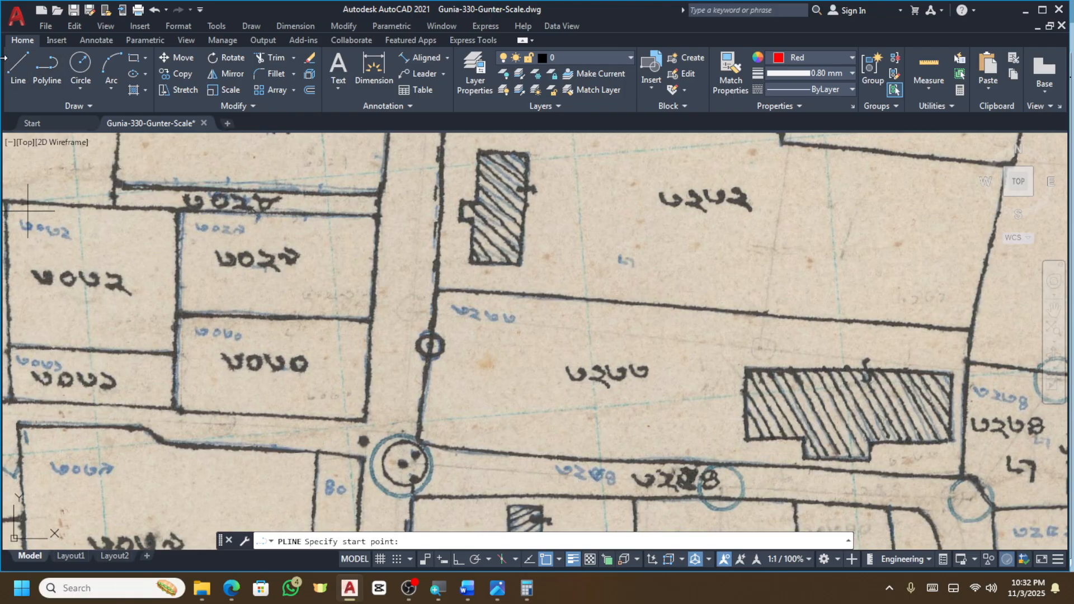
pyautogui.scroll(-3, 719, 268)
pyautogui.scroll(8, 827, 305)
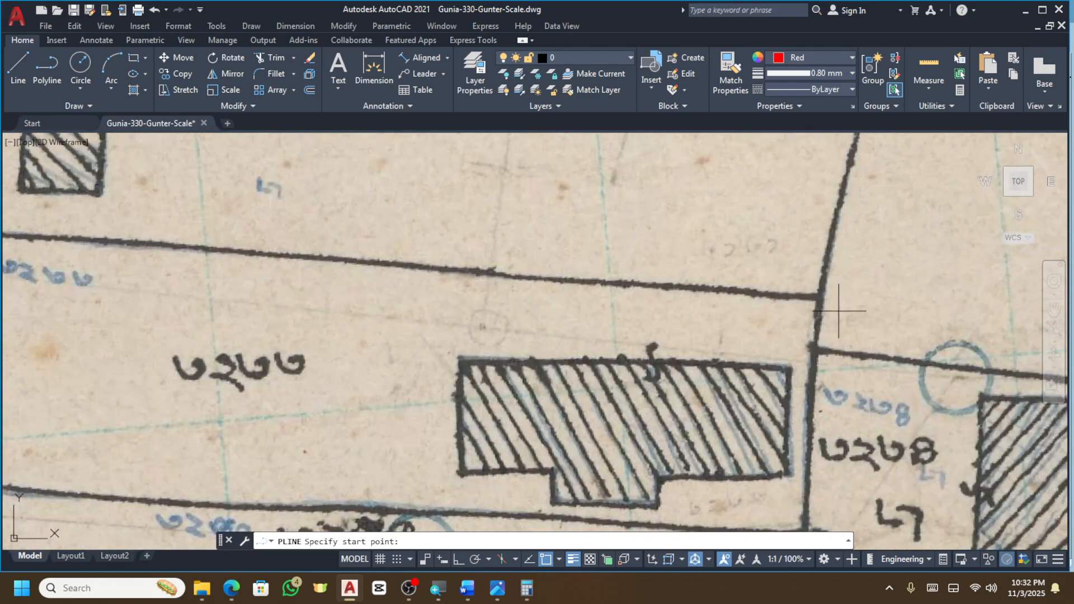
pyautogui.scroll(-4, 806, 293)
pyautogui.scroll(4, 808, 291)
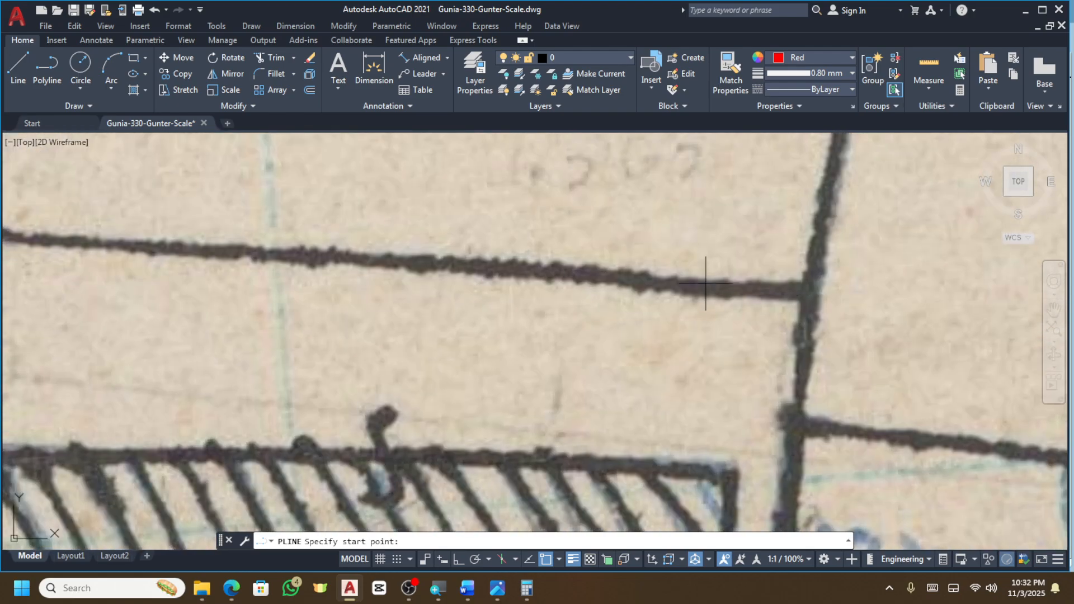
pyautogui.click(797, 292)
pyautogui.scroll(-5, 794, 292)
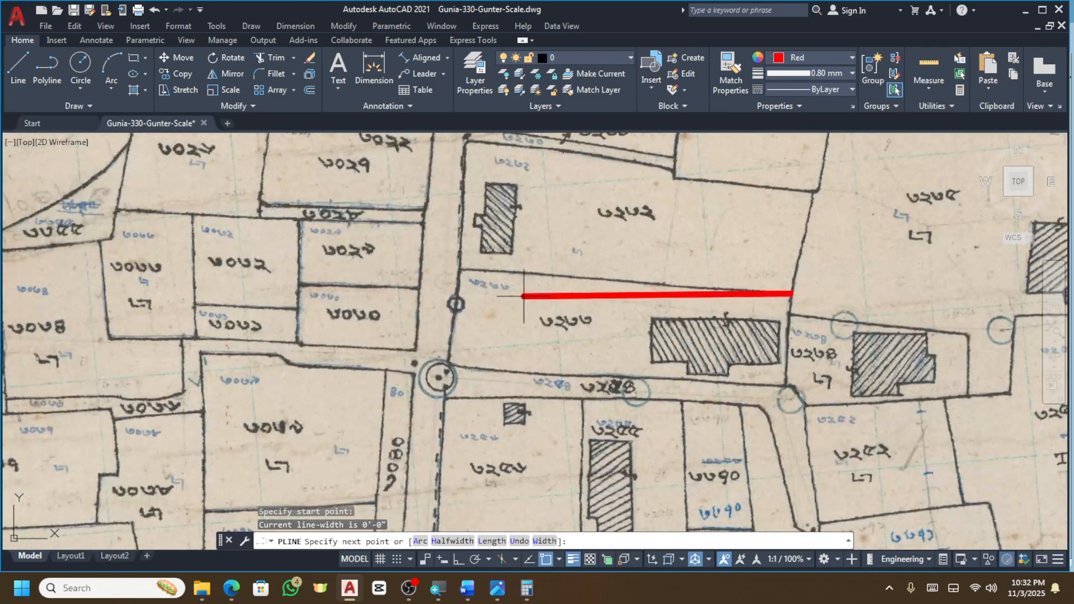
pyautogui.scroll(3, 528, 292)
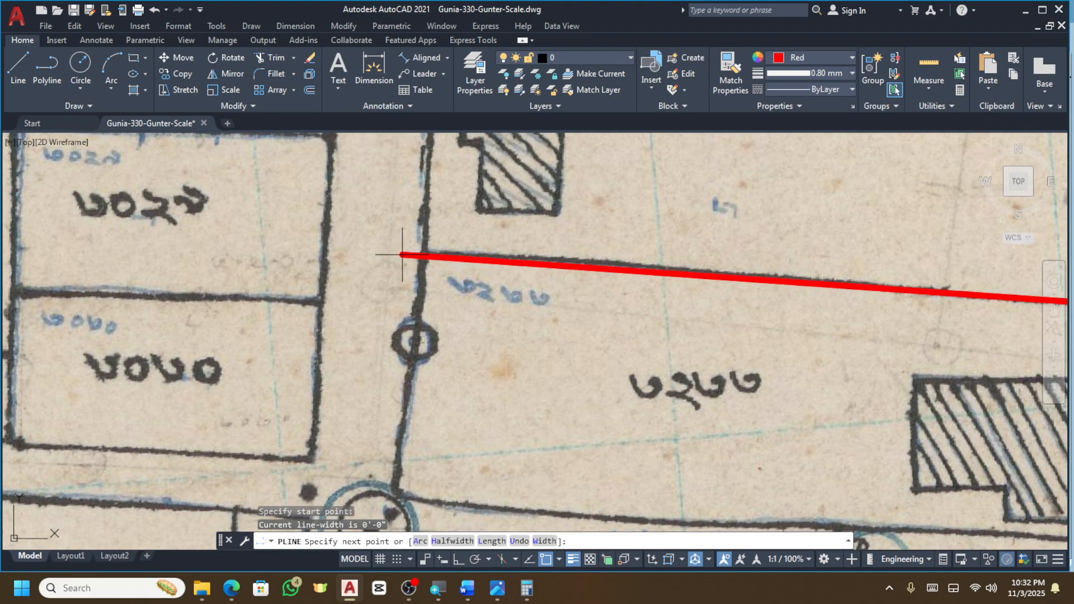
pyautogui.scroll(-2, 405, 254)
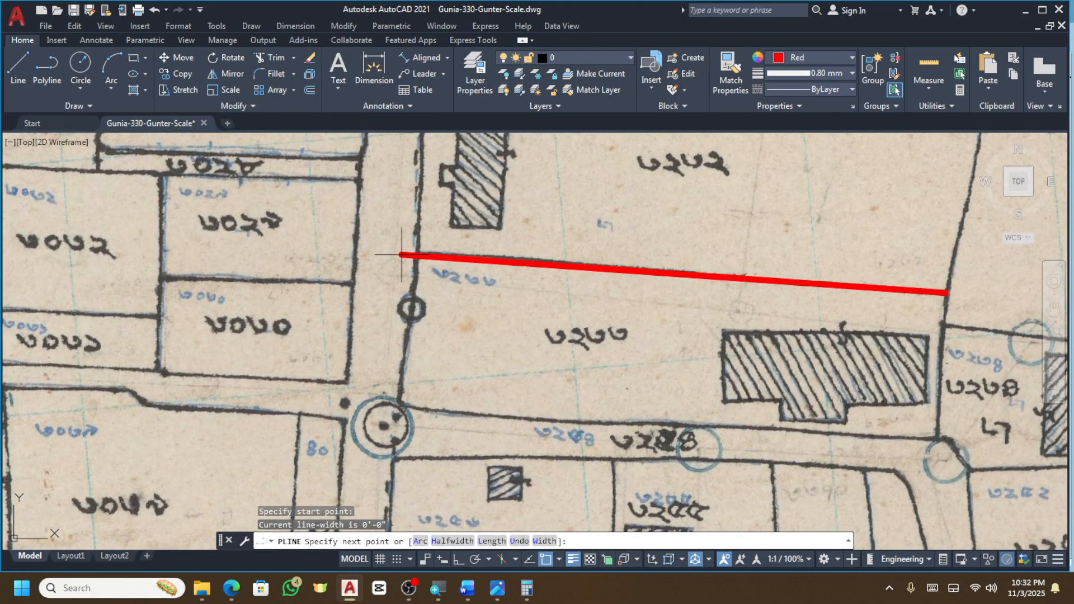
pyautogui.click(401, 255)
pyautogui.press('Return')
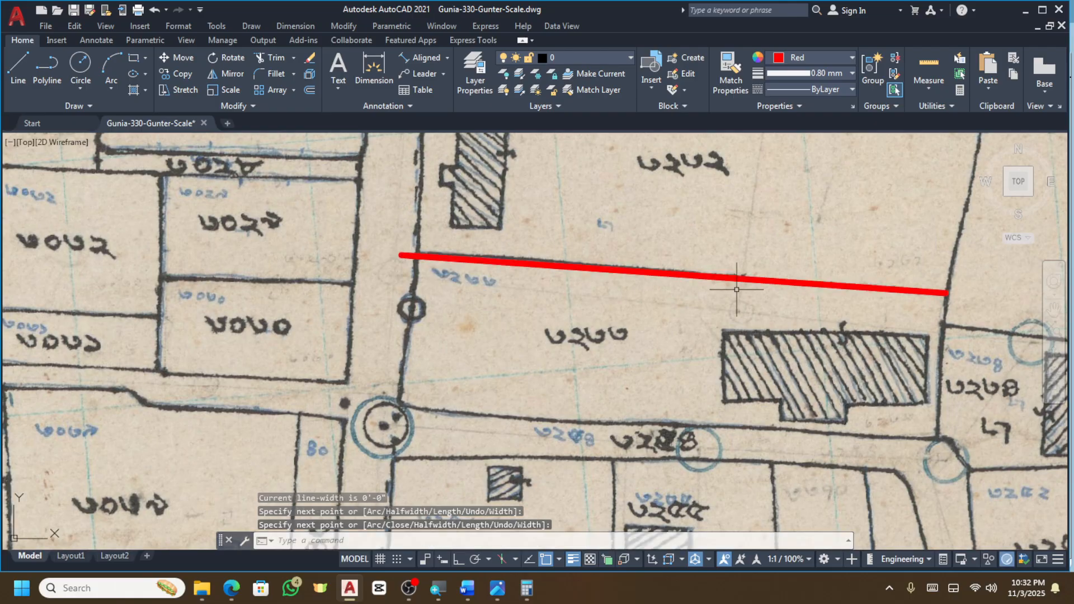
# Examine how closely the straight polyline follows the inked boundary along its length, especially at the kink above the hatched building.
pyautogui.scroll(5, 923, 284)
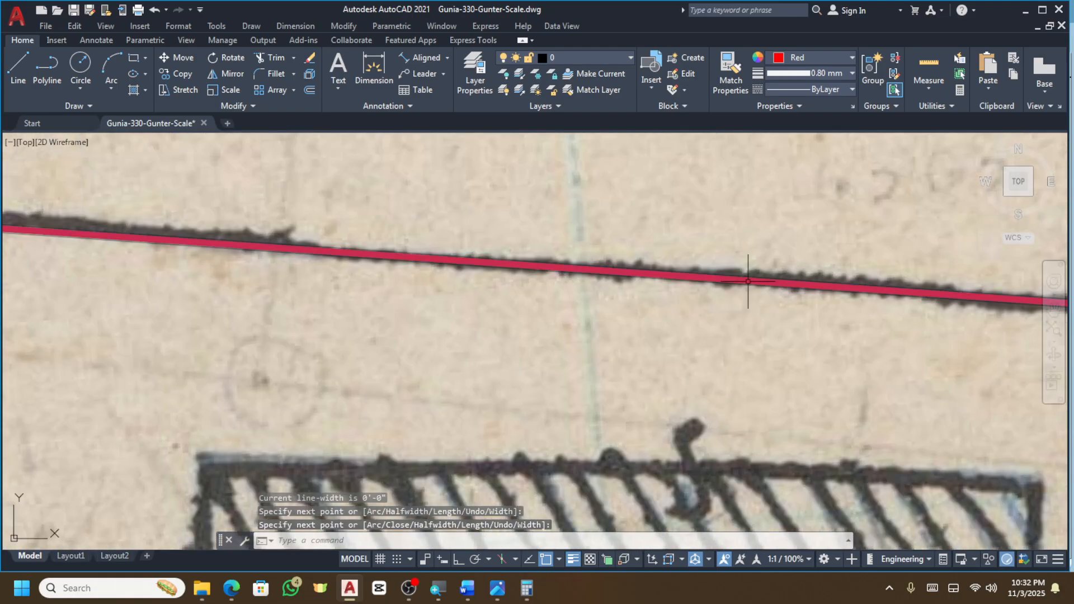
pyautogui.scroll(-4, 644, 277)
pyautogui.scroll(3, 511, 242)
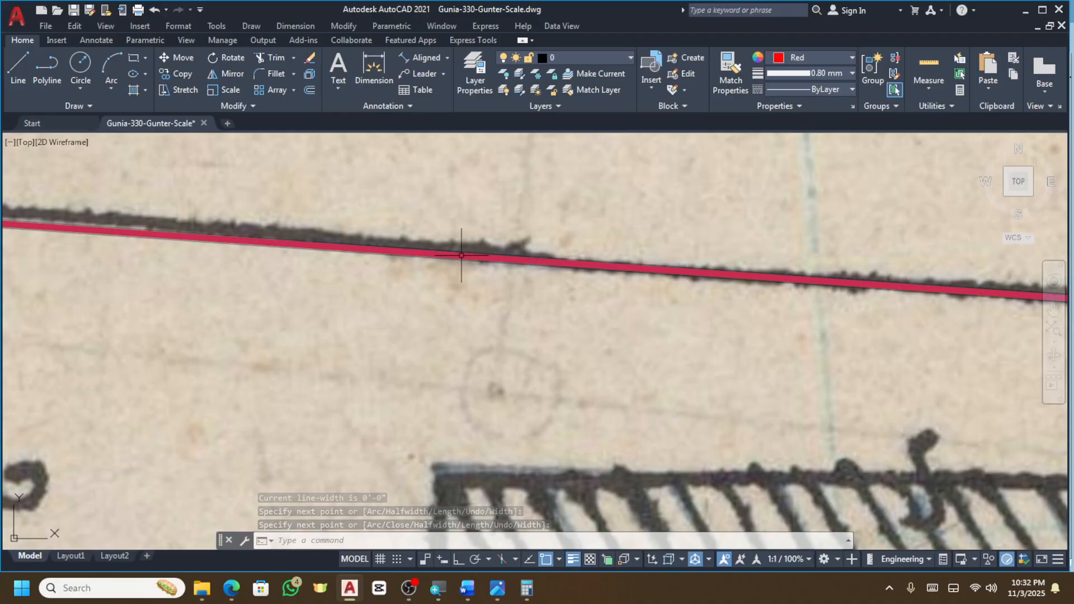
pyautogui.scroll(3, 406, 249)
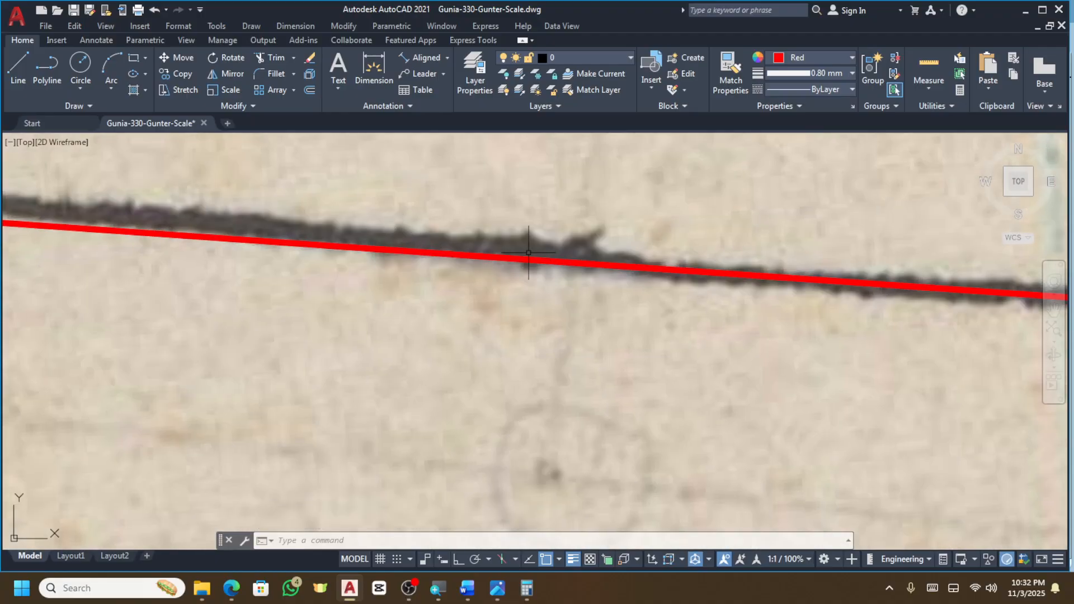
pyautogui.scroll(-5, 528, 252)
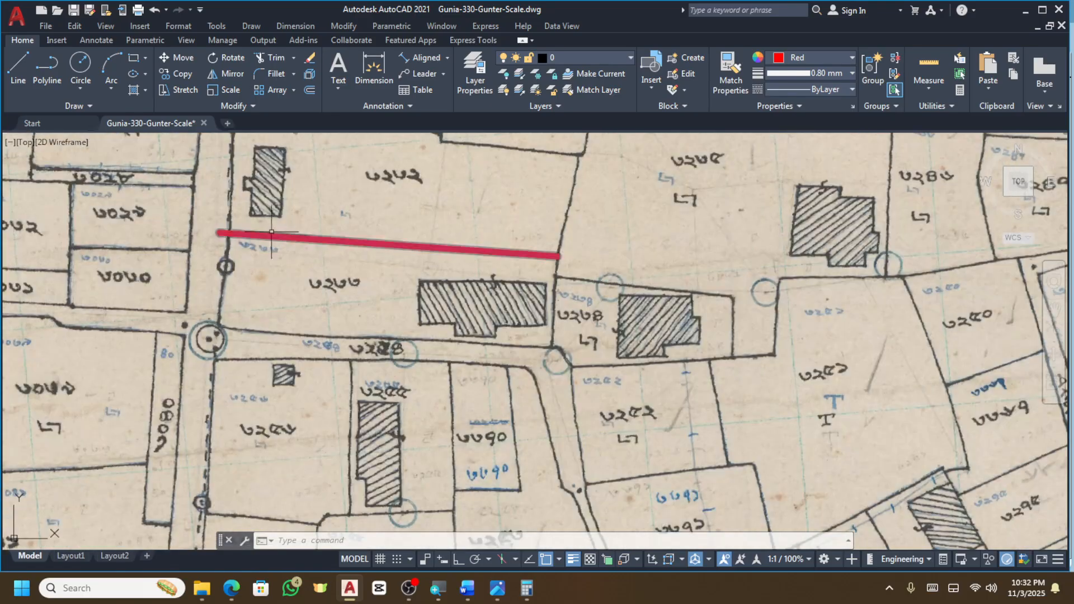
pyautogui.scroll(4, 168, 230)
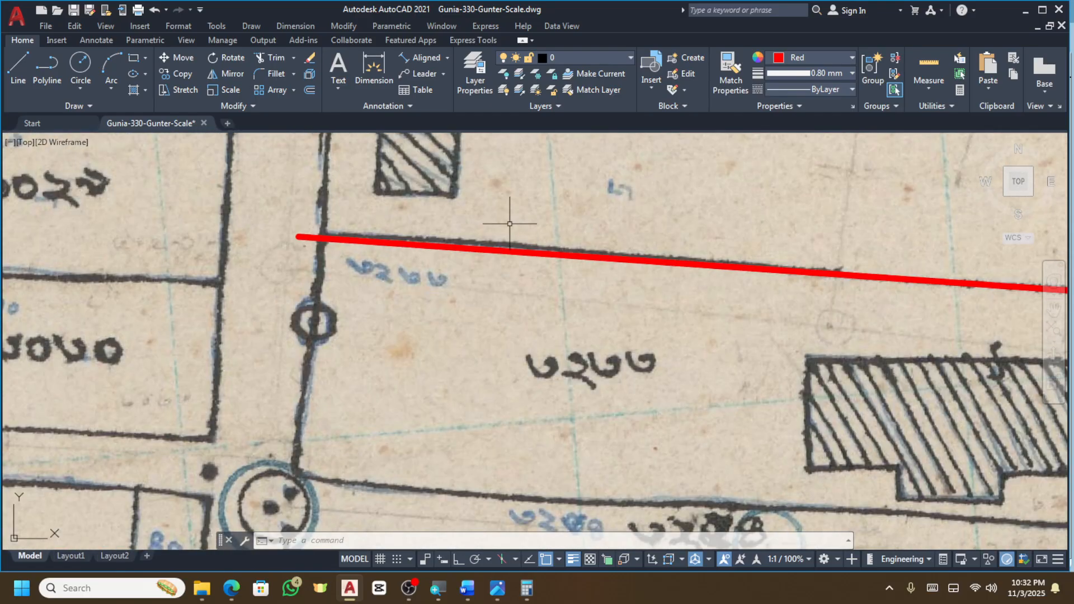
pyautogui.scroll(6, 837, 281)
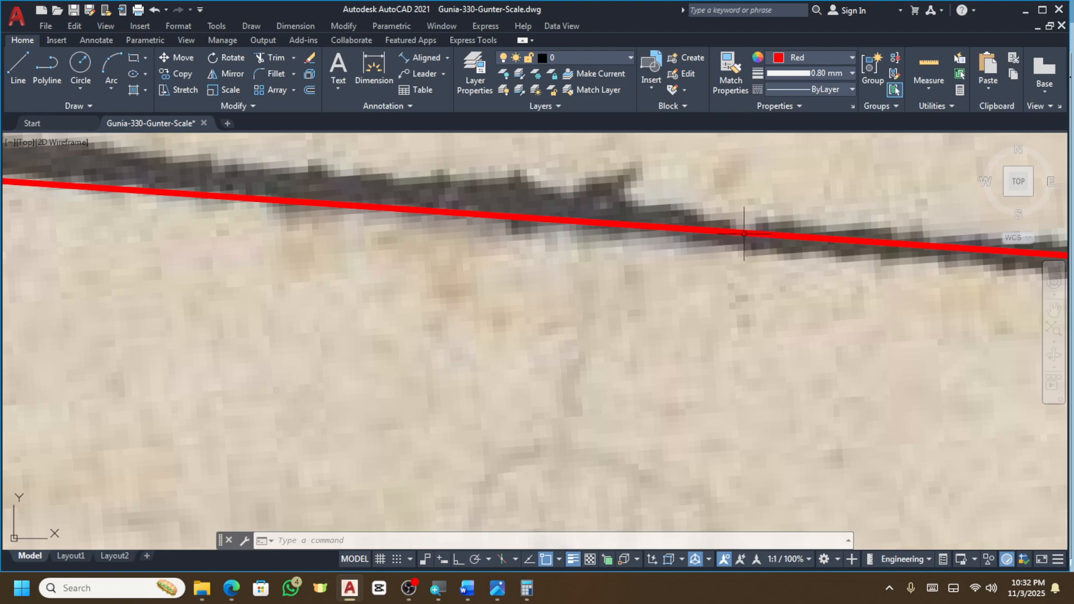
# Draw a short cutting polyline across the trace just east of the kink and try to trim off the part west of it.
pyautogui.click(47, 70)
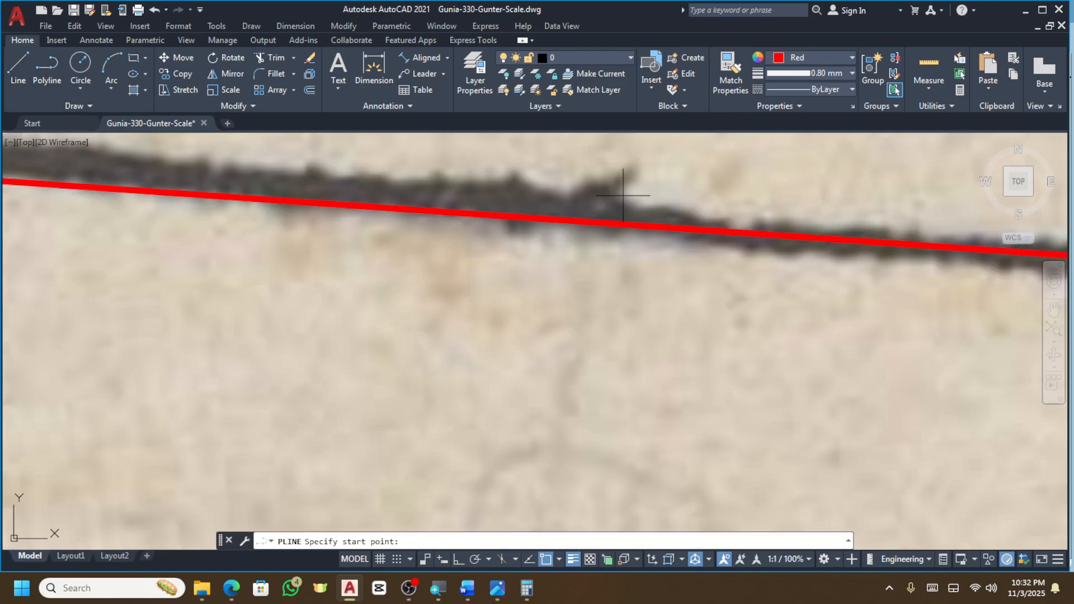
pyautogui.click(709, 192)
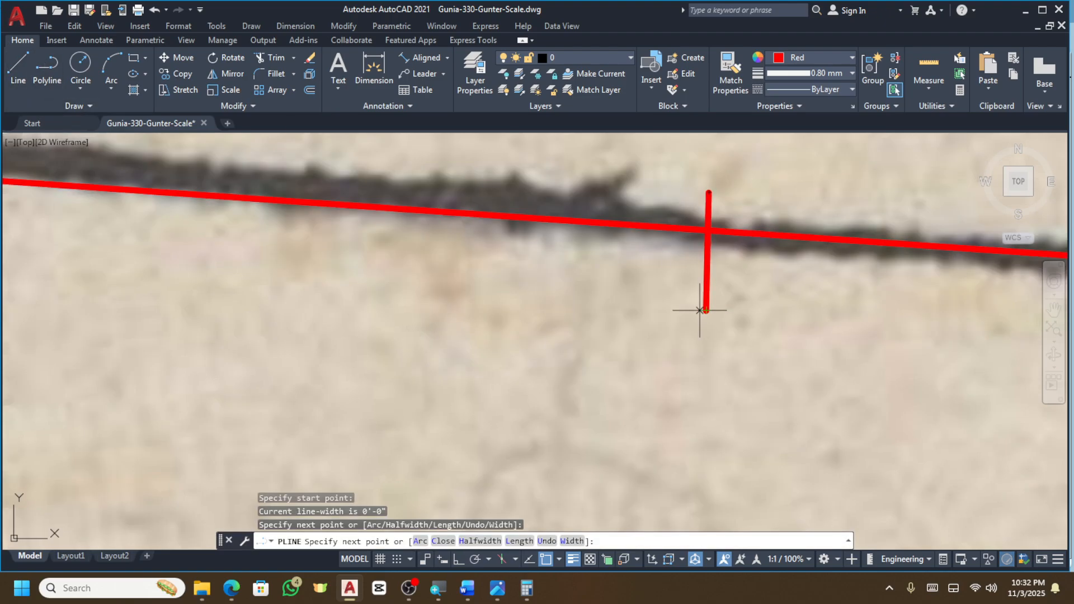
pyautogui.press('Escape')
pyautogui.press('Escape')
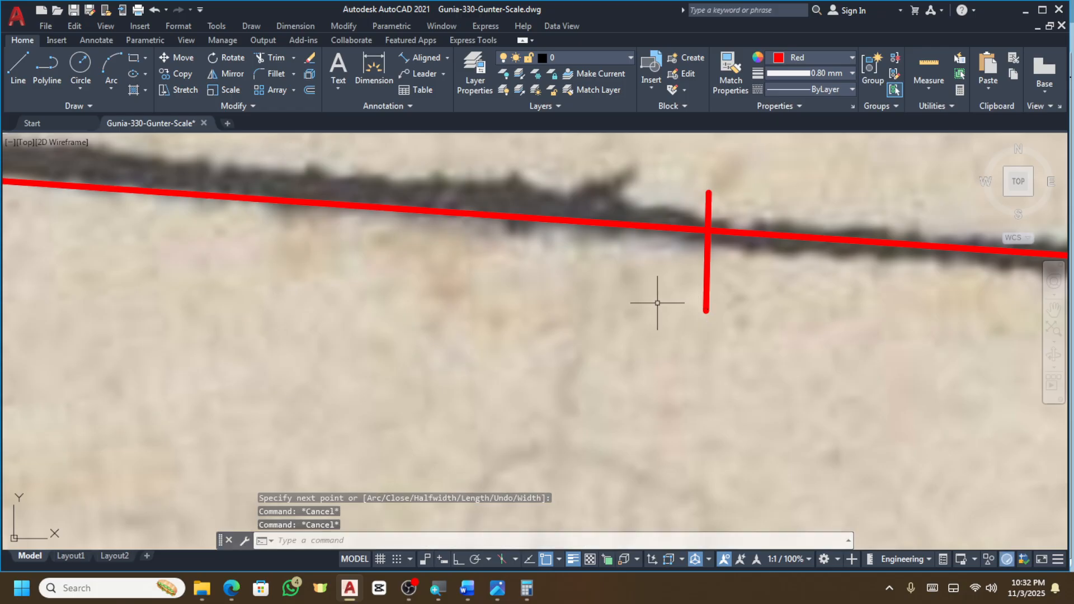
pyautogui.write('trim')
pyautogui.press('Return')
pyautogui.click(642, 225)
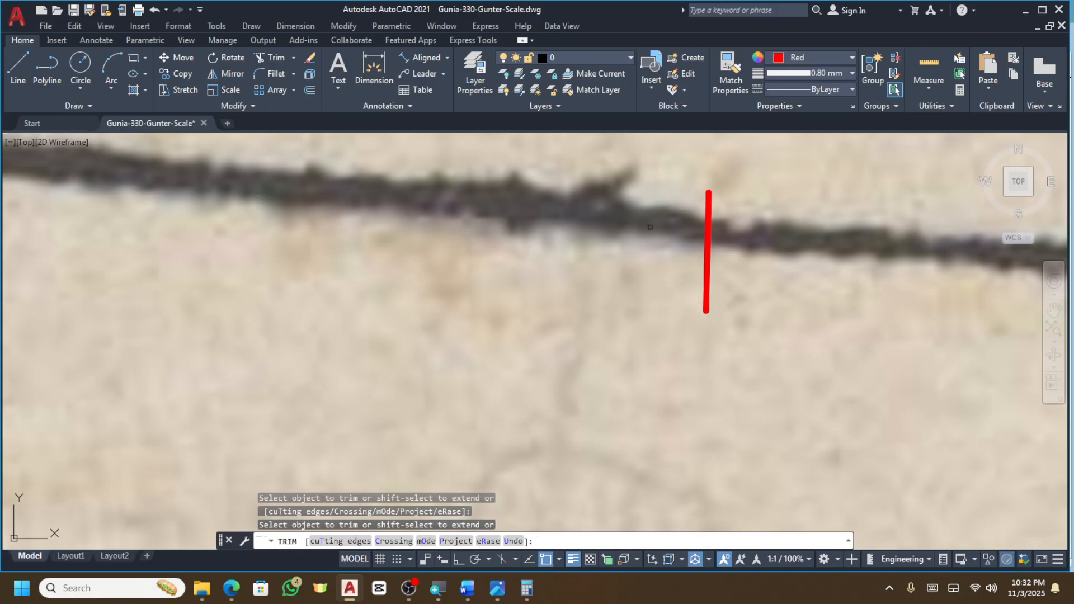
pyautogui.press('Escape')
pyautogui.scroll(-2, 669, 239)
# Undo the trim and the short cutting polyline.
pyautogui.hotkey('ctrl', 'z')
pyautogui.hotkey('ctrl', 'z')
pyautogui.hotkey('ctrl', 'z')
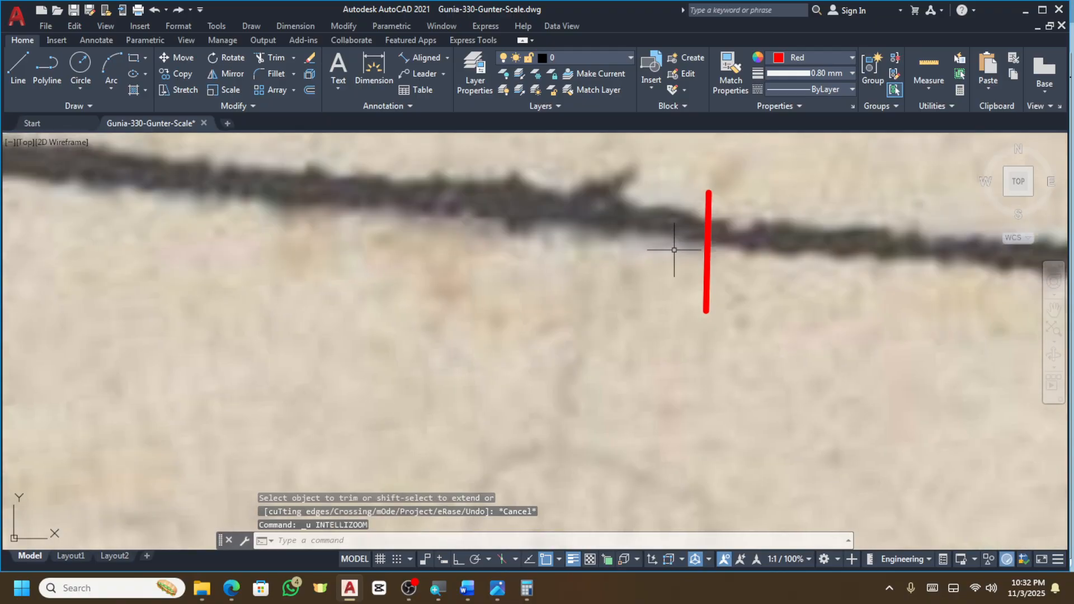
pyautogui.hotkey('ctrl', 'z')
# Bring the straight boundary trace to the front of the draw order, above the scanned map image.
pyautogui.scroll(-6, 646, 237)
pyautogui.click(853, 175)
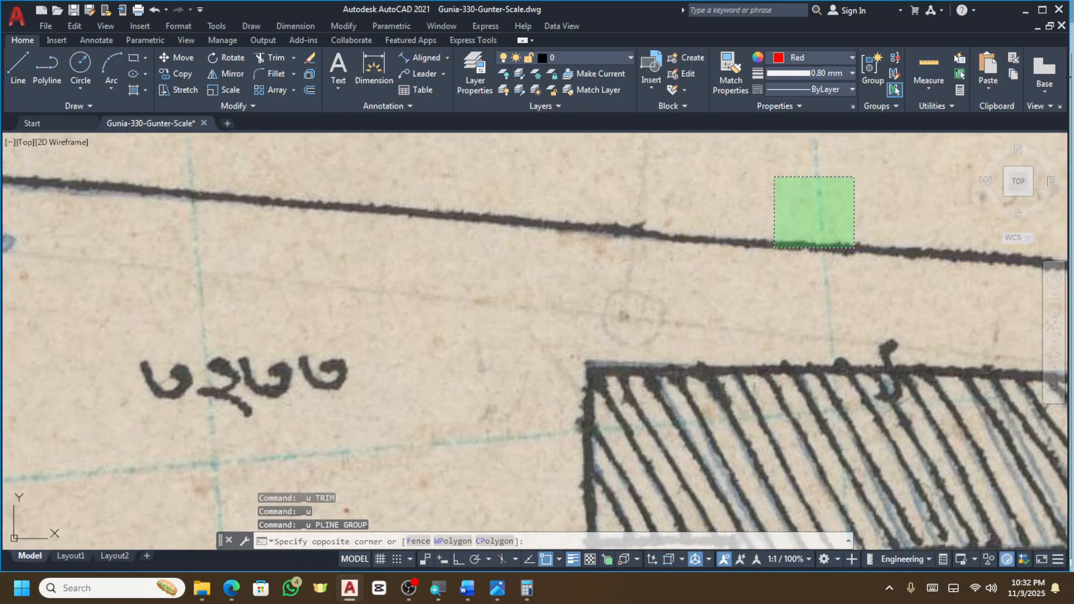
pyautogui.click(772, 250)
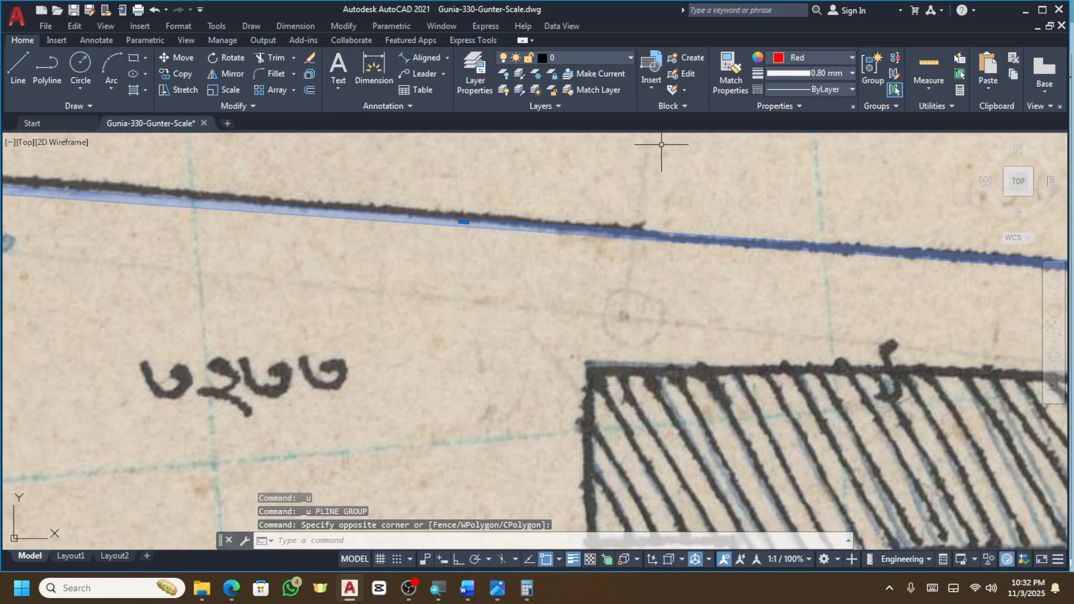
pyautogui.rightClick(672, 217)
pyautogui.moveTo(727, 395)
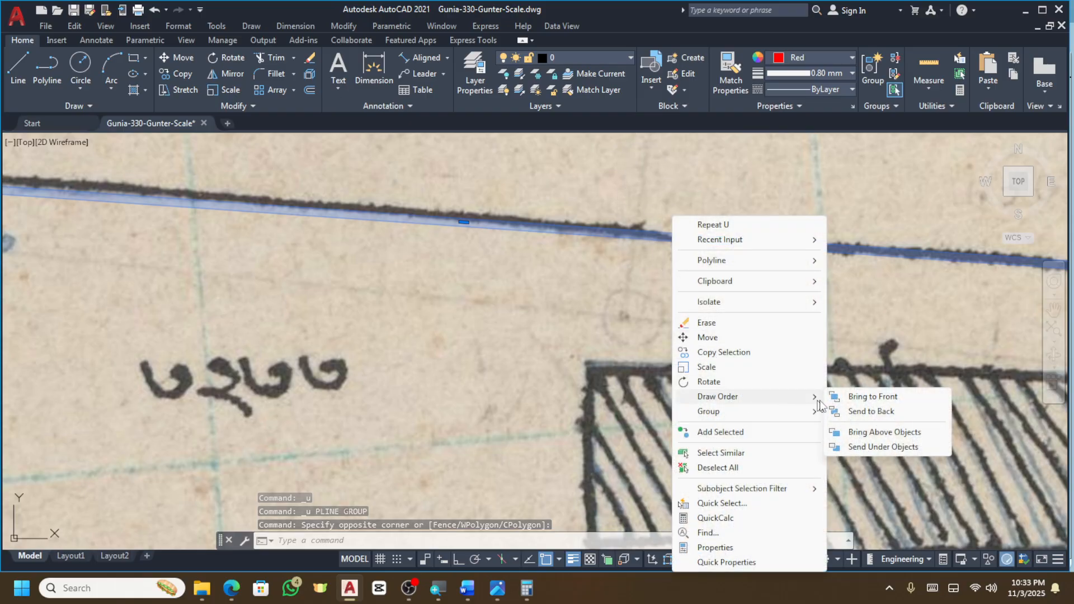
pyautogui.click(873, 397)
pyautogui.scroll(3, 609, 236)
pyautogui.scroll(-1, 608, 236)
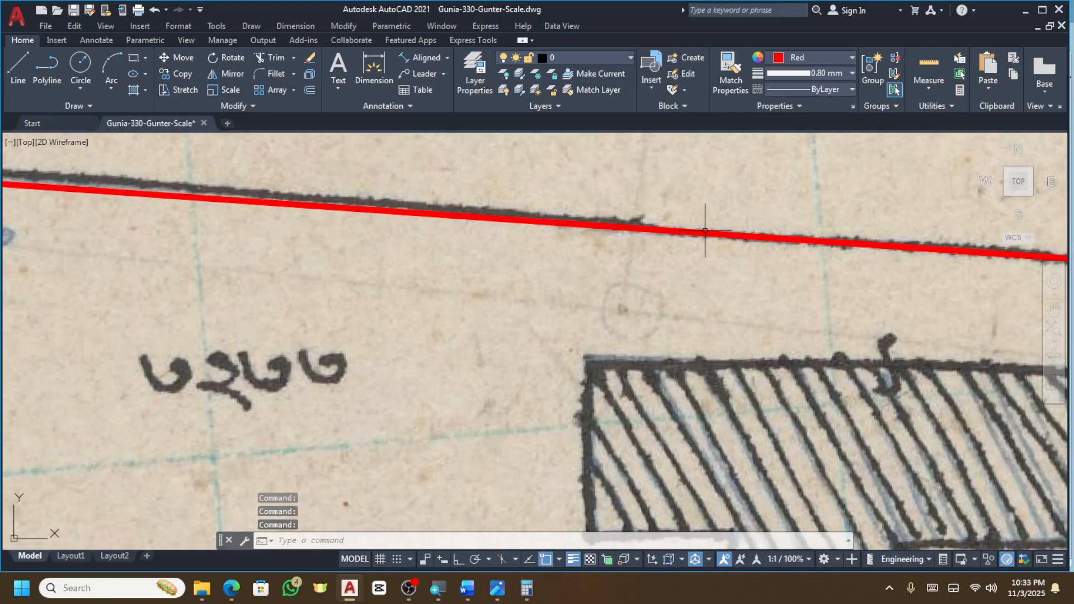
# Draw a short cutting polyline from the trace at the kink's eastern side, pointing downwards.
pyautogui.scroll(3, 601, 235)
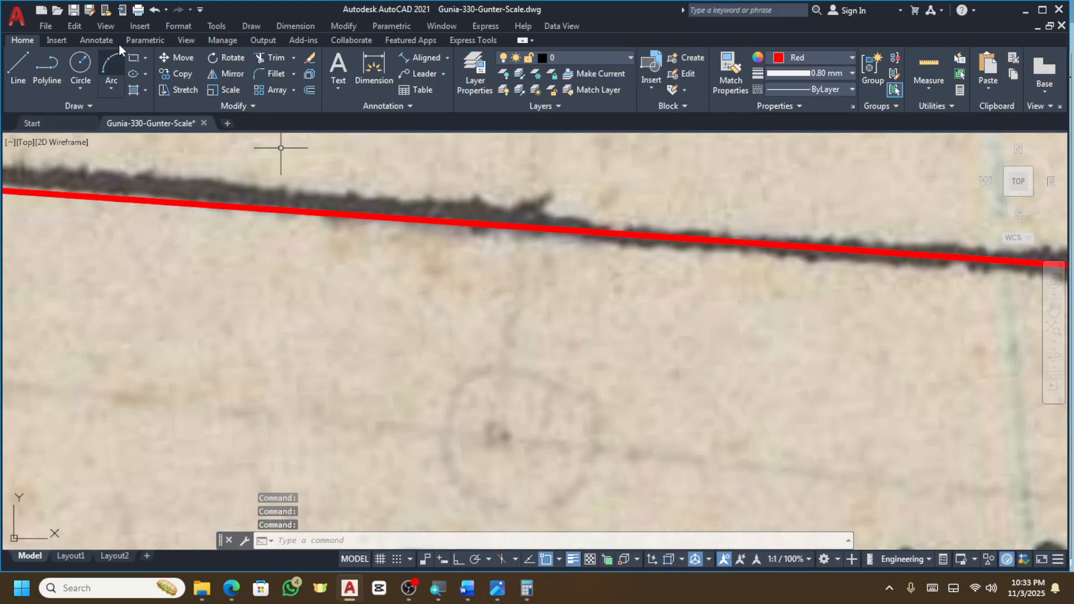
pyautogui.click(36, 60)
pyautogui.click(568, 229)
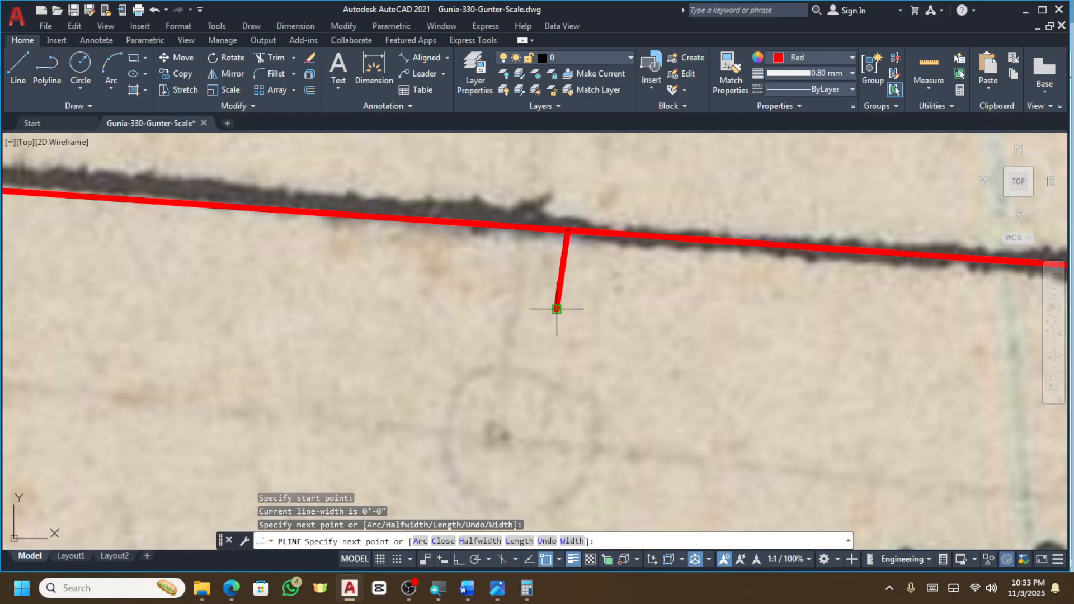
pyautogui.click(556, 309)
pyautogui.press('Return')
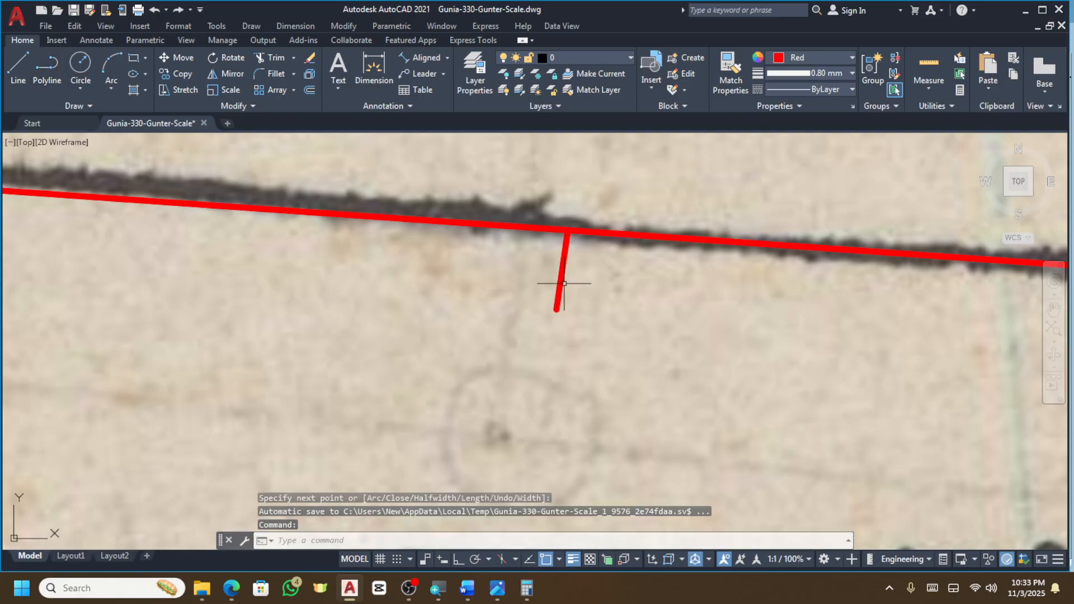
# Trim away the trace west of the cutting line and erase the cutting line.
pyautogui.write('trim')
pyautogui.press('Return')
pyautogui.click(551, 227)
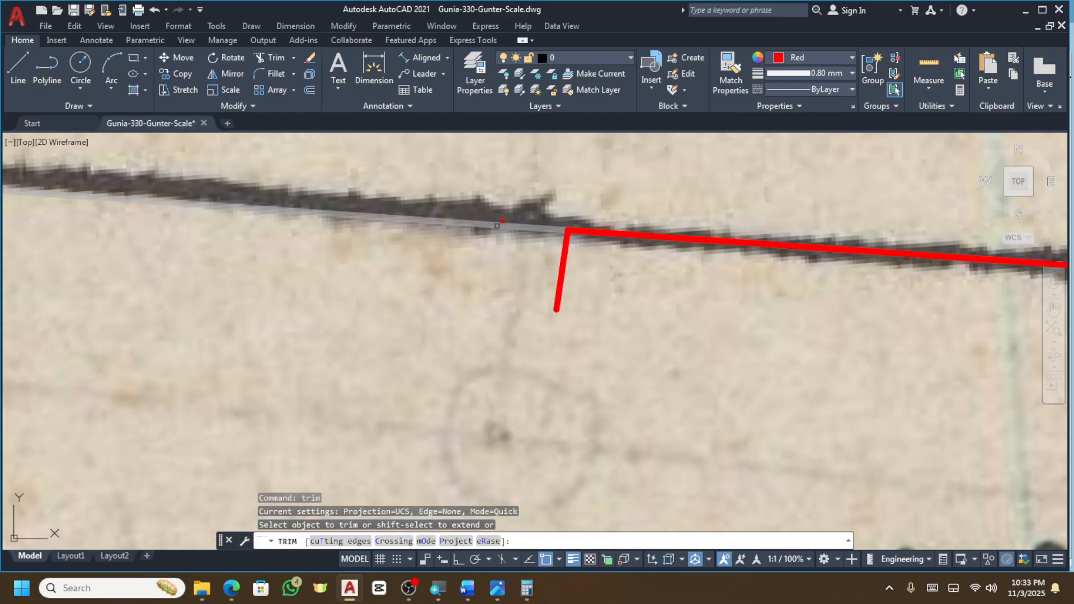
pyautogui.click(570, 268)
pyautogui.click(557, 279)
pyautogui.press('Delete')
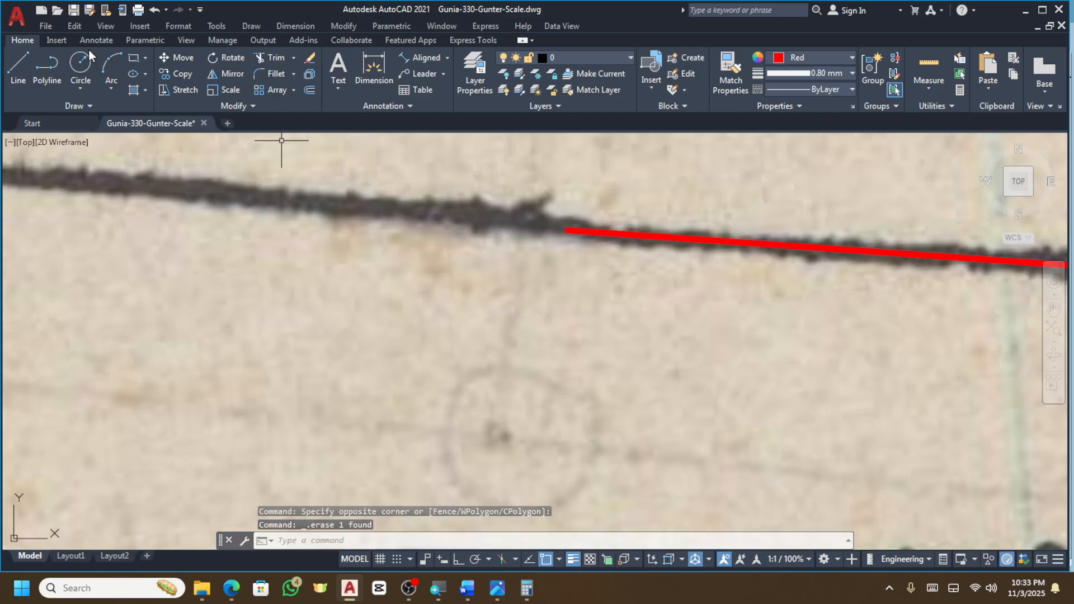
# Start a polyline at the trimmed trace's western end and place a vertex partway west along plot ৩২৬৬'s northern boundary.
pyautogui.click(52, 66)
pyautogui.click(566, 229)
pyautogui.scroll(-5, 593, 246)
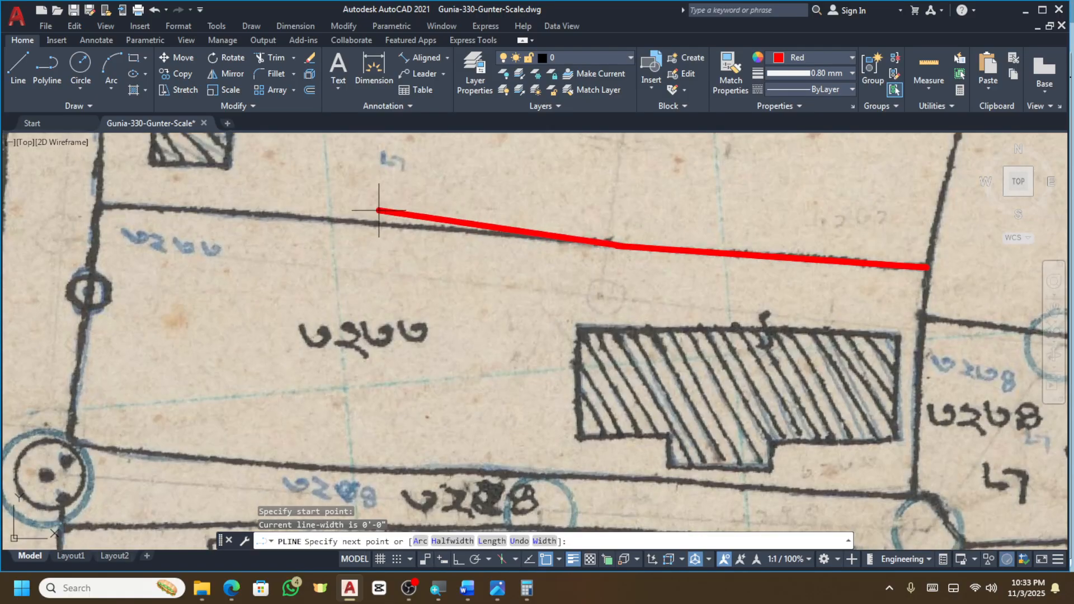
pyautogui.scroll(2, 78, 210)
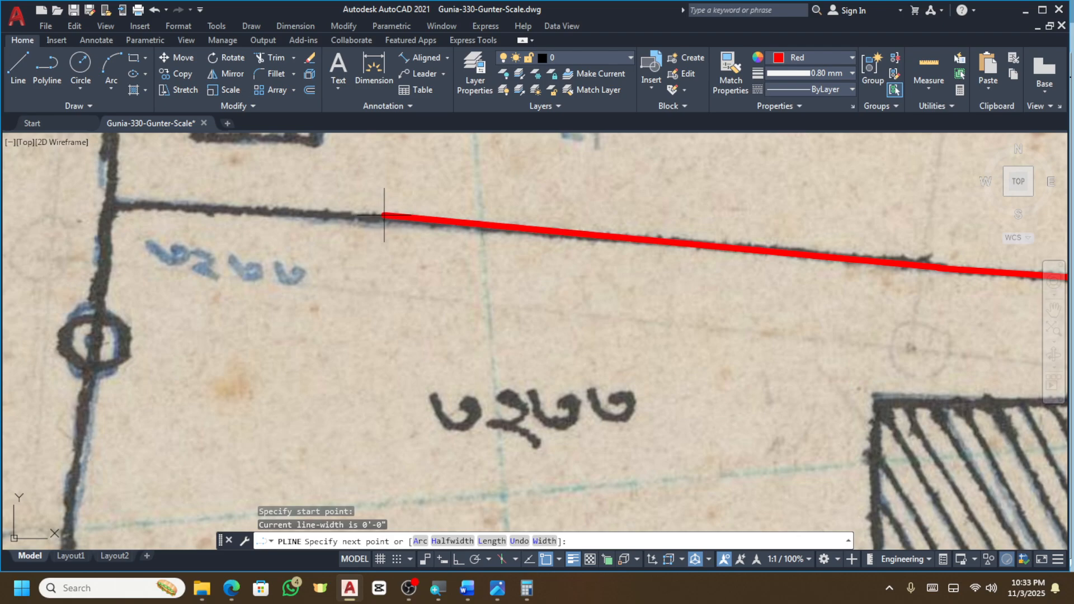
pyautogui.scroll(2, 385, 215)
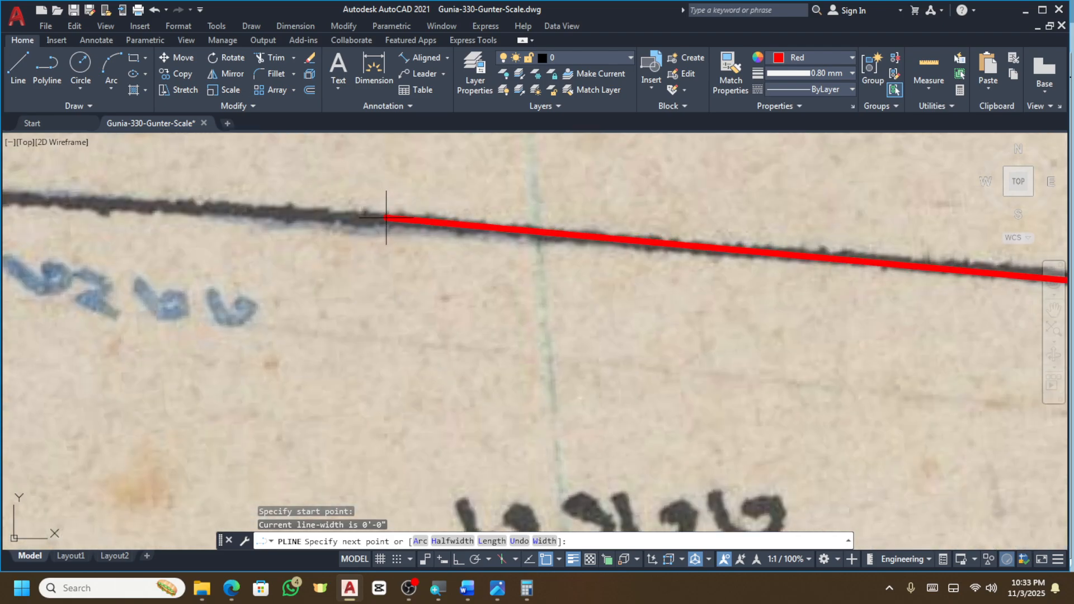
pyautogui.scroll(-2, 386, 217)
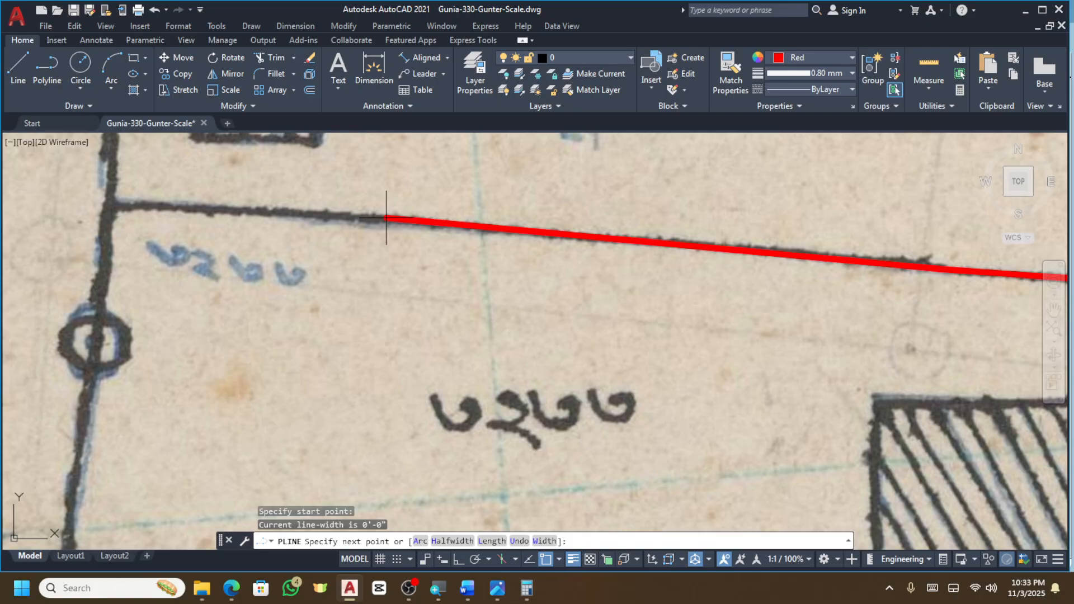
pyautogui.scroll(2, 386, 217)
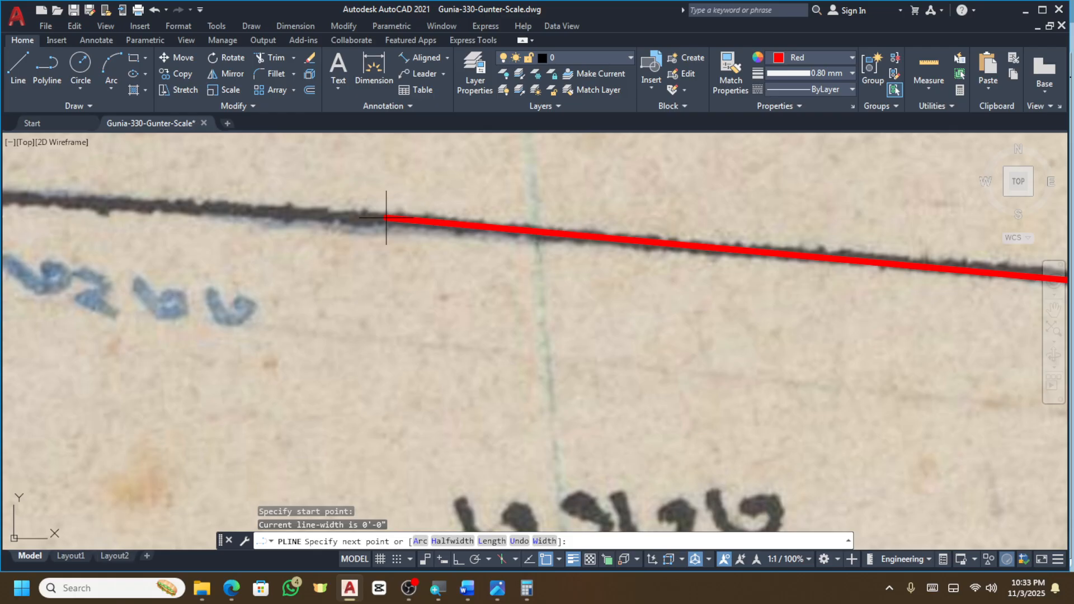
pyautogui.scroll(-2, 386, 217)
pyautogui.scroll(2, 920, 254)
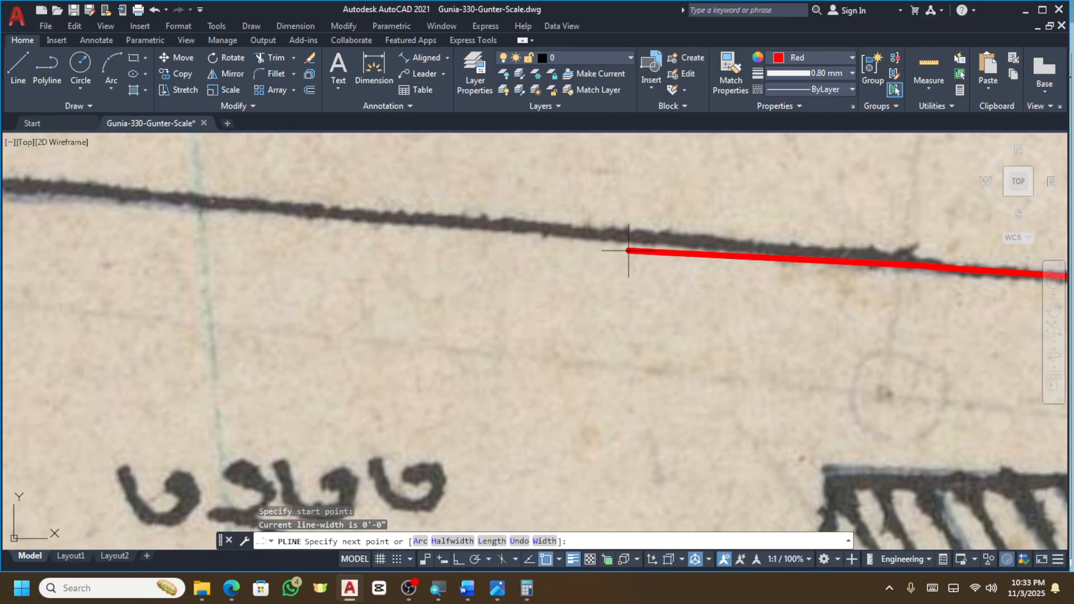
pyautogui.scroll(-4, 945, 299)
pyautogui.scroll(2, 694, 282)
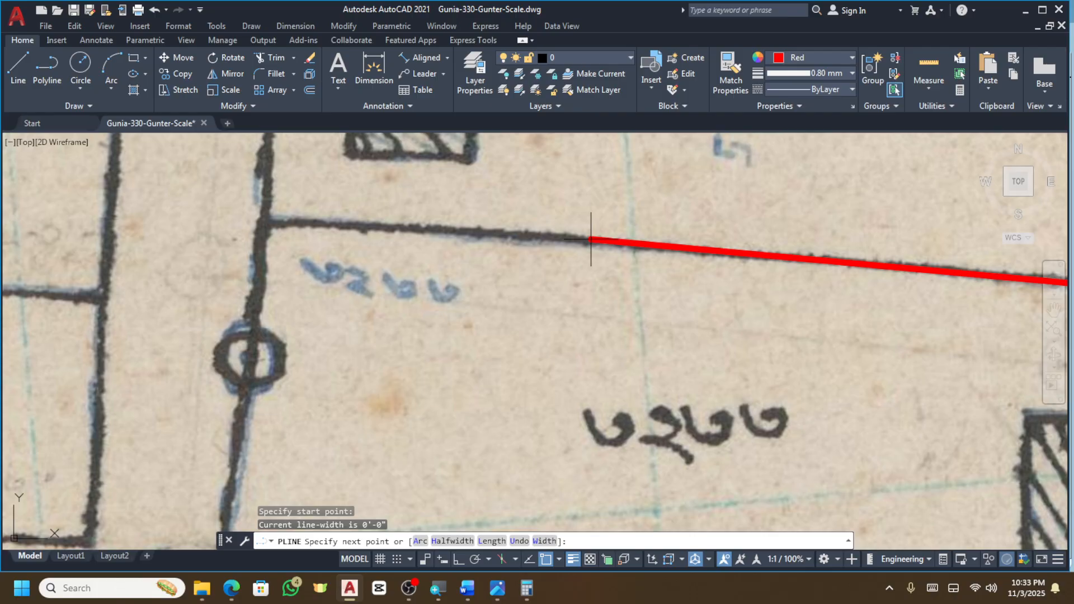
pyautogui.click(591, 240)
# Extend the polyline west along the boundary, past the plot's western side line, and finish it.
pyautogui.scroll(-3, 950, 272)
pyautogui.scroll(3, 648, 249)
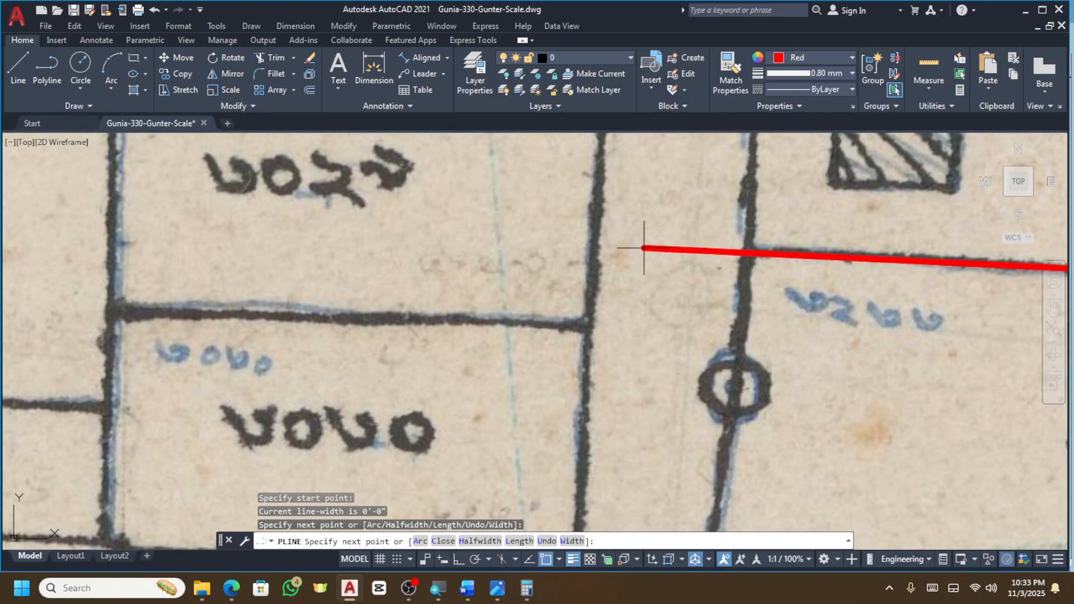
pyautogui.scroll(2, 643, 244)
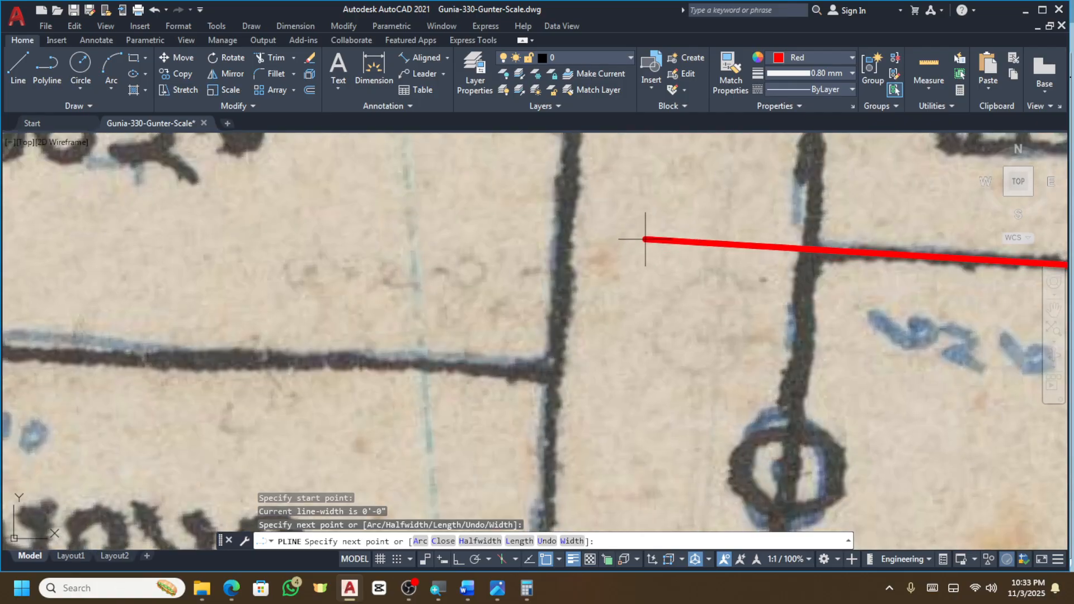
pyautogui.click(644, 242)
pyautogui.press('Return')
pyautogui.scroll(-5, 557, 233)
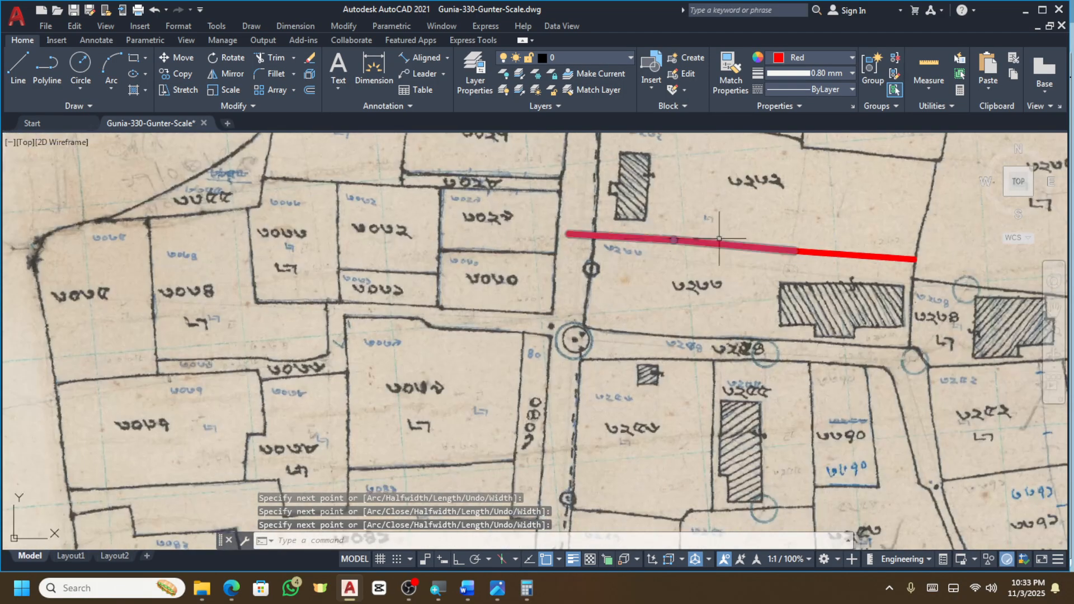
# Join the new western polyline and the eastern trace into one polyline.
pyautogui.click(780, 227)
pyautogui.click(750, 271)
pyautogui.scroll(2, 806, 245)
pyautogui.click(842, 235)
pyautogui.click(750, 319)
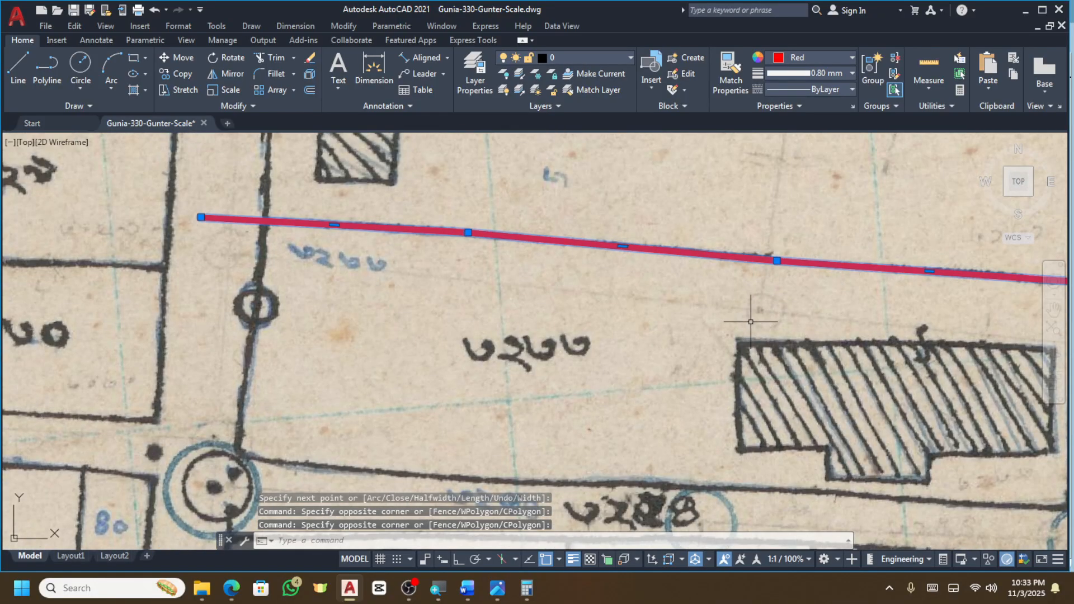
pyautogui.write('j')
pyautogui.press('Return')
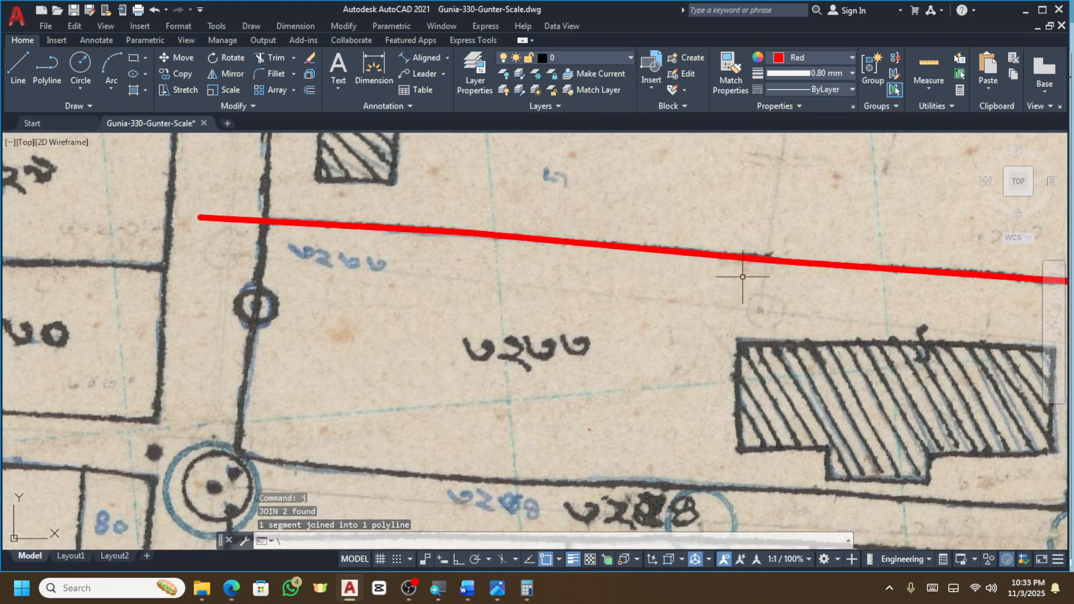
# Erase the joined trace along the plot's northern boundary.
pyautogui.press('Escape')
pyautogui.click(764, 224)
pyautogui.click(731, 288)
pyautogui.scroll(-2, 755, 279)
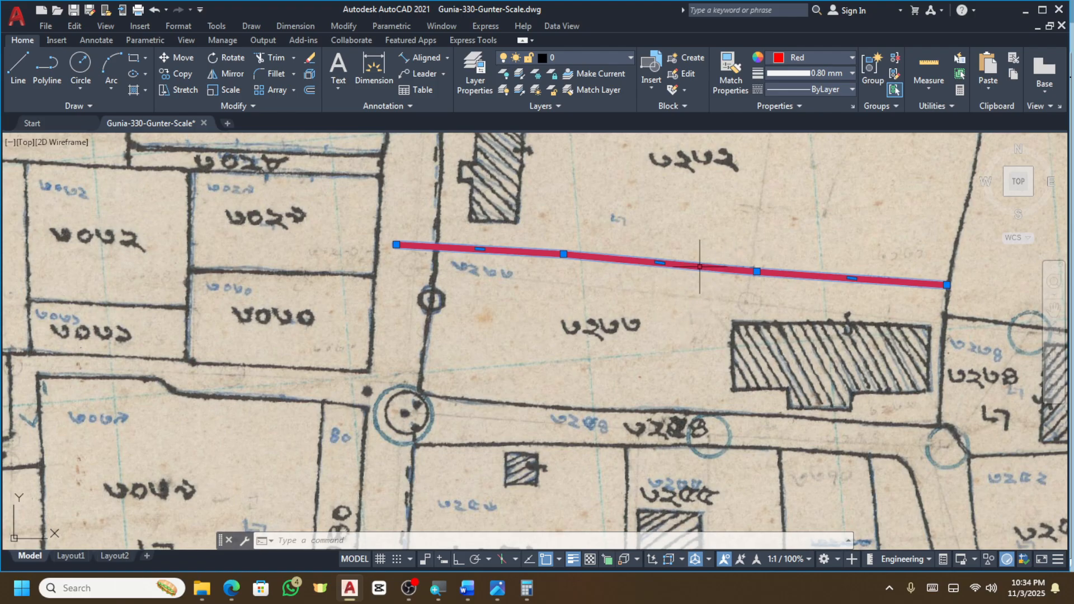
pyautogui.press('Delete')
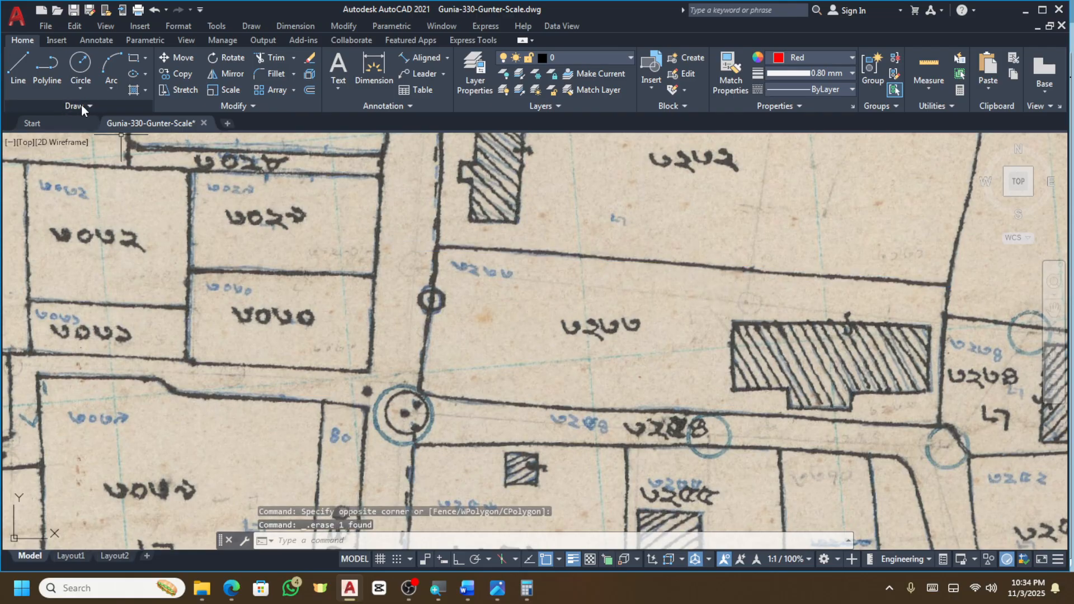
# Start a new polyline at the northern boundary's eastern junction and trace west with closely spaced vertices up to the kink.
pyautogui.click(47, 70)
pyautogui.scroll(4, 945, 285)
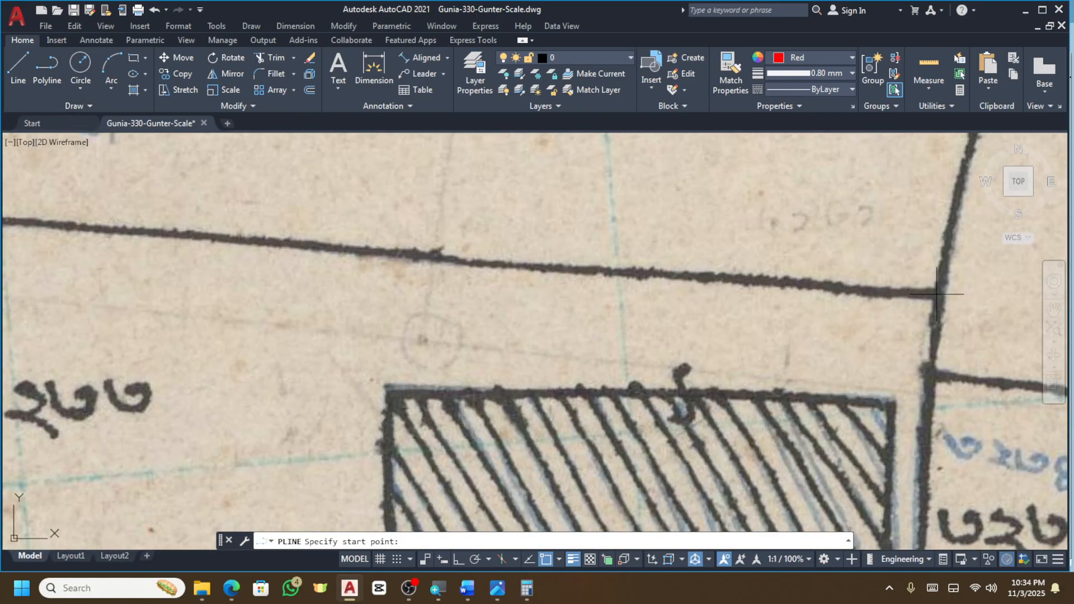
pyautogui.click(937, 294)
pyautogui.click(889, 291)
pyautogui.scroll(2, 755, 283)
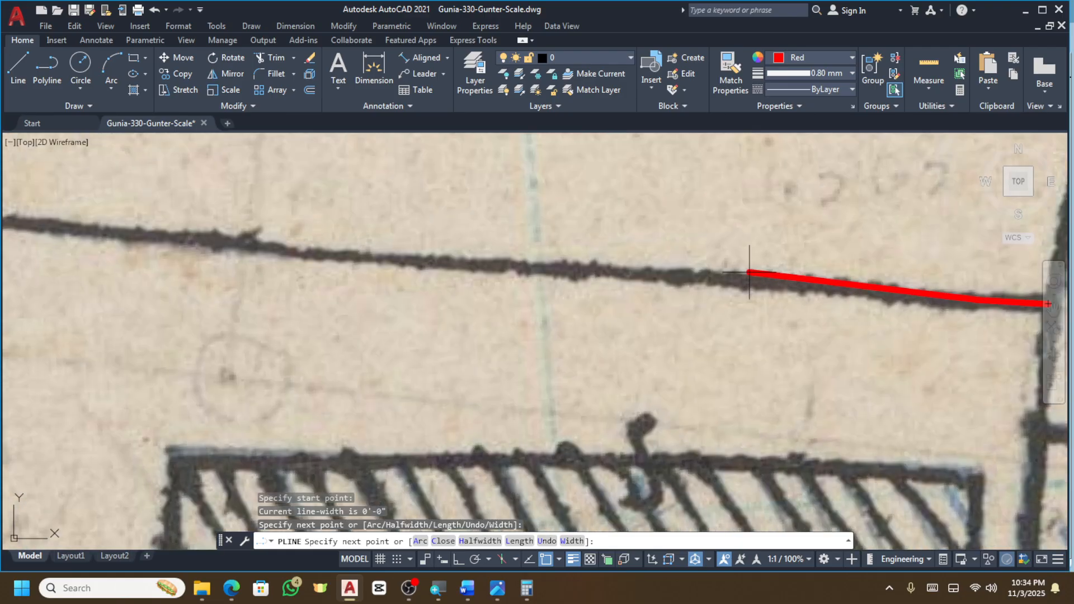
pyautogui.click(749, 277)
pyautogui.click(604, 272)
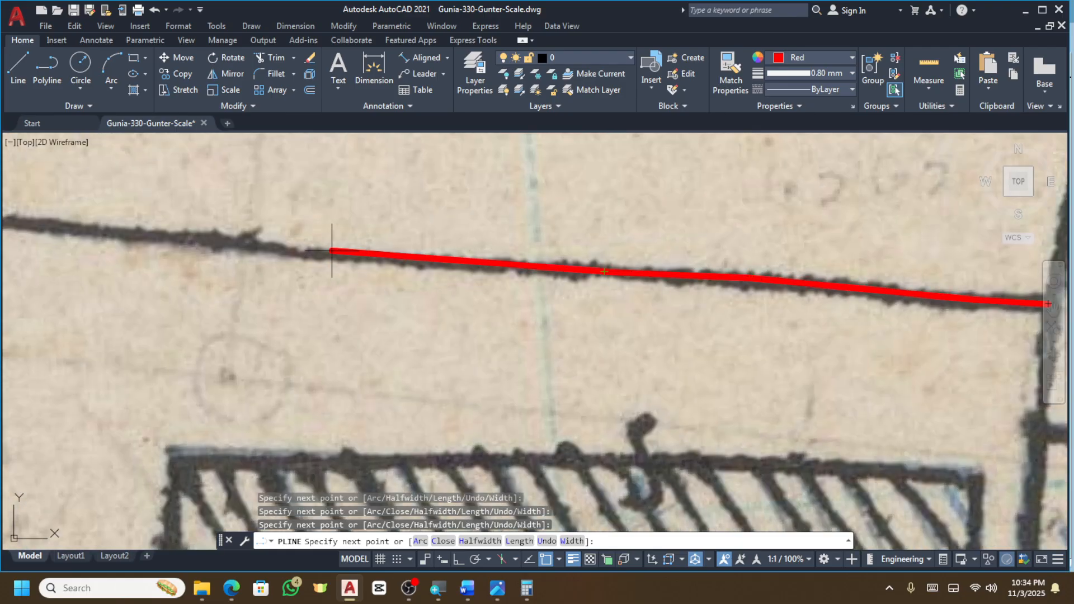
pyautogui.click(331, 260)
# Continue the polyline from the kink with several vertices along the boundary to the western junction, and end it there.
pyautogui.scroll(-7, 693, 273)
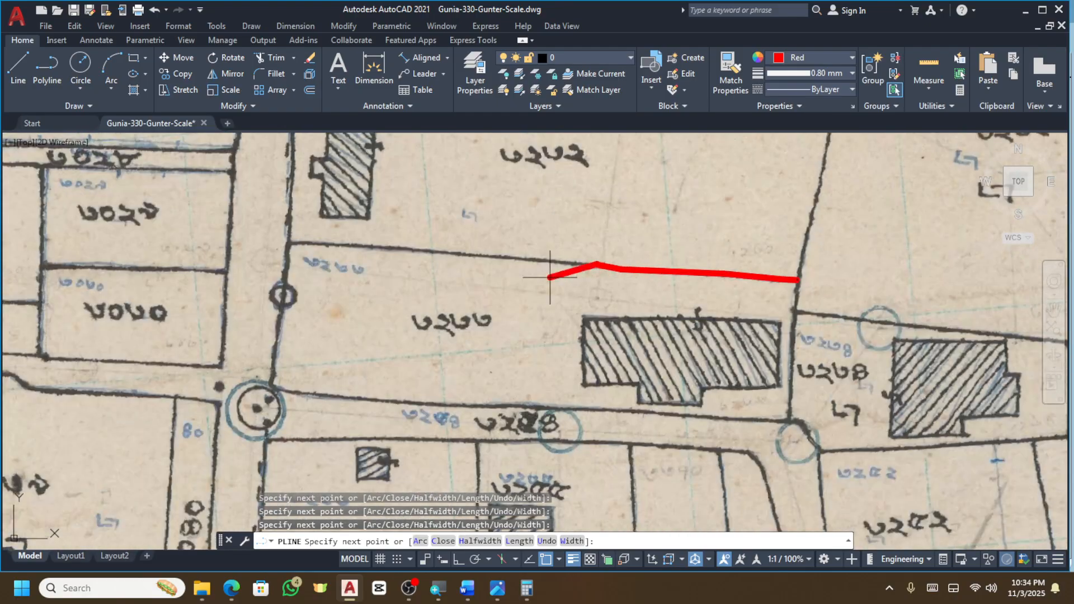
pyautogui.scroll(5, 503, 255)
pyautogui.click(506, 260)
pyautogui.scroll(-2, 643, 266)
pyautogui.scroll(2, 434, 250)
pyautogui.click(438, 257)
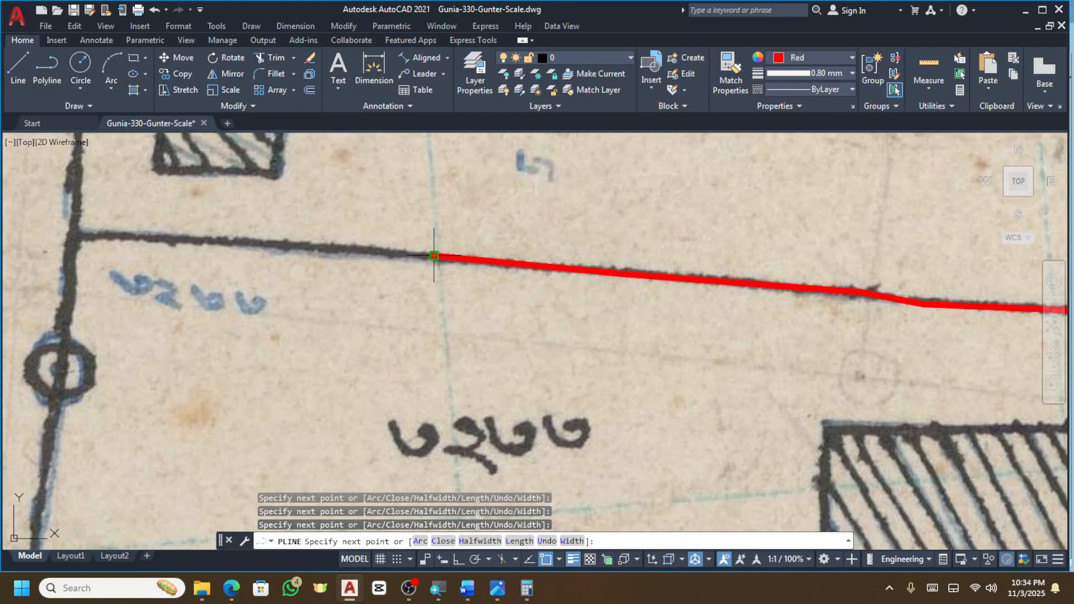
pyautogui.scroll(-2, 438, 257)
pyautogui.scroll(2, 362, 250)
pyautogui.click(351, 248)
pyautogui.scroll(3, 178, 236)
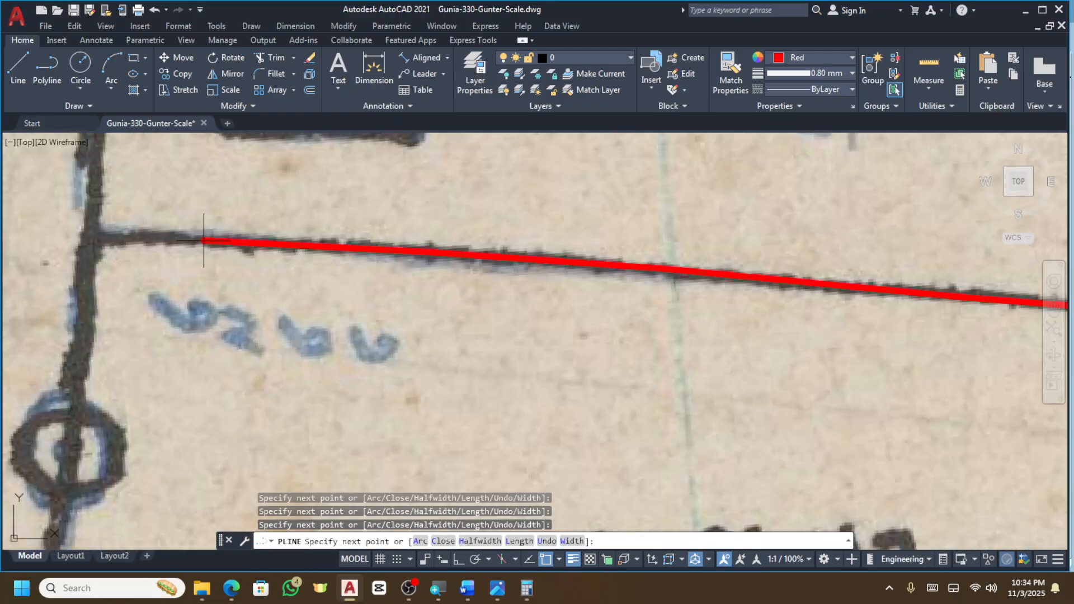
pyautogui.click(252, 237)
pyautogui.scroll(-3, 160, 276)
pyautogui.scroll(4, 132, 341)
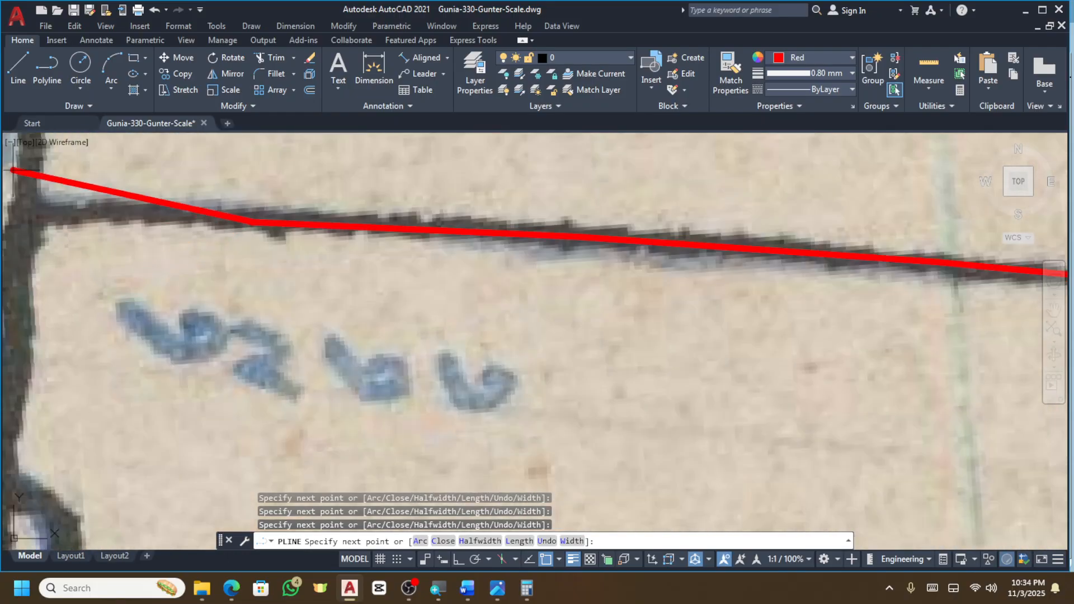
pyautogui.press('Escape')
# Select the new trace and examine its vertices from the western junction to the eastern end.
pyautogui.scroll(-6, 471, 218)
pyautogui.click(759, 194)
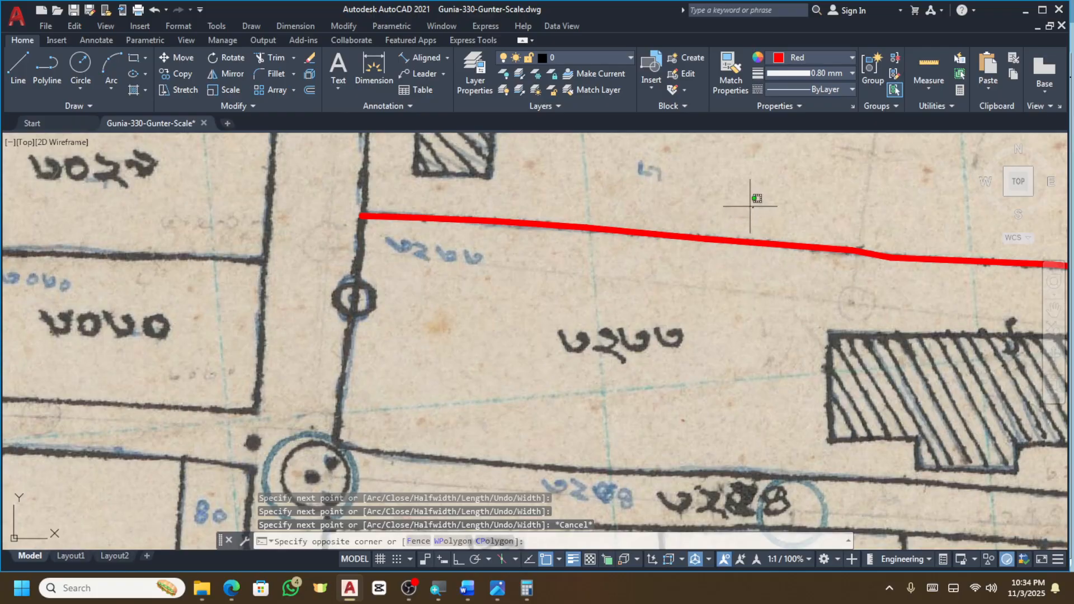
pyautogui.click(570, 297)
pyautogui.scroll(-2, 569, 299)
pyautogui.scroll(2, 973, 274)
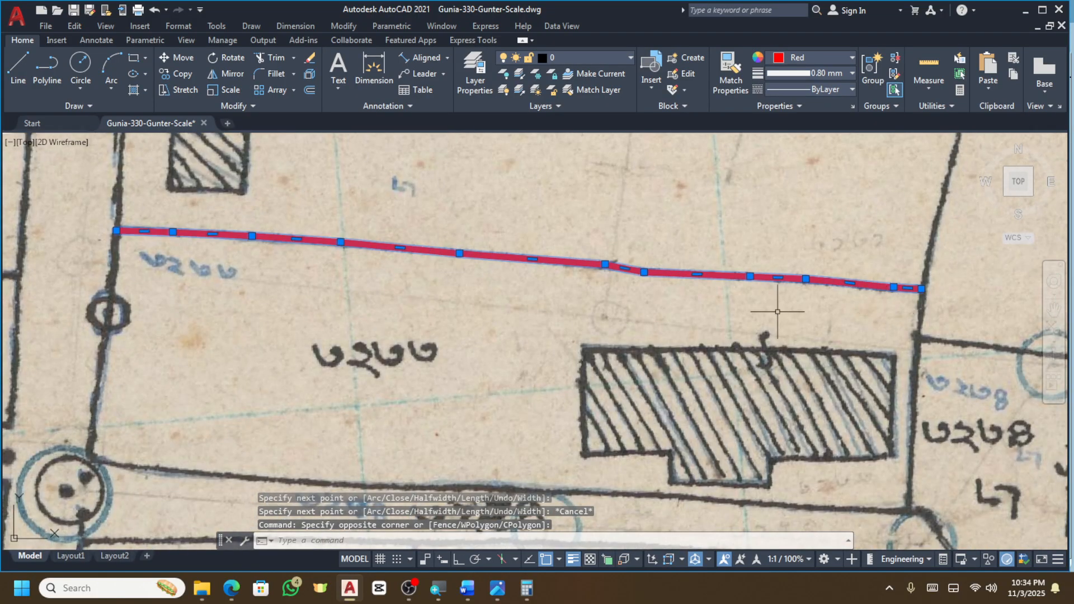
pyautogui.scroll(-2, 777, 312)
pyautogui.scroll(2, 426, 211)
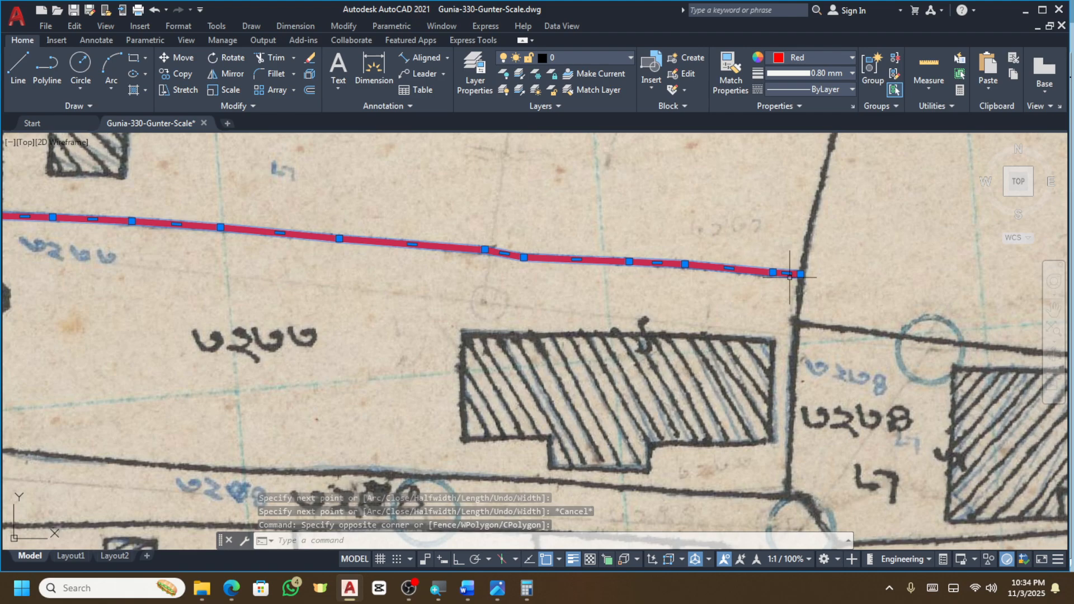
pyautogui.scroll(2, 789, 276)
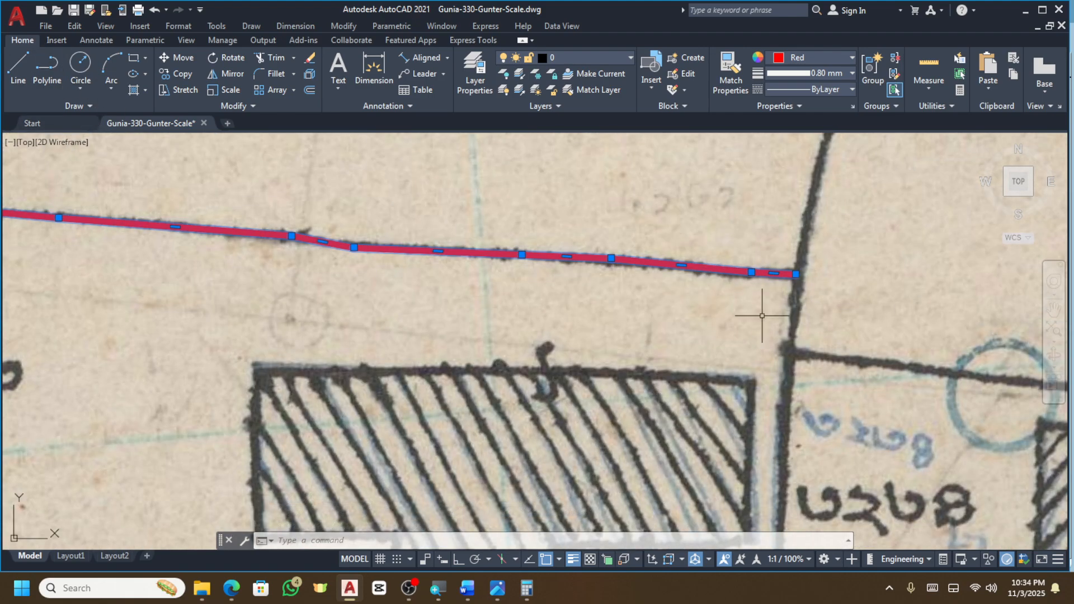
# Draw a zigzag polyline from the trace's easternmost intermediate vertex, alternating between the next two vertices and points near the plot's southern boundary.
pyautogui.click(47, 70)
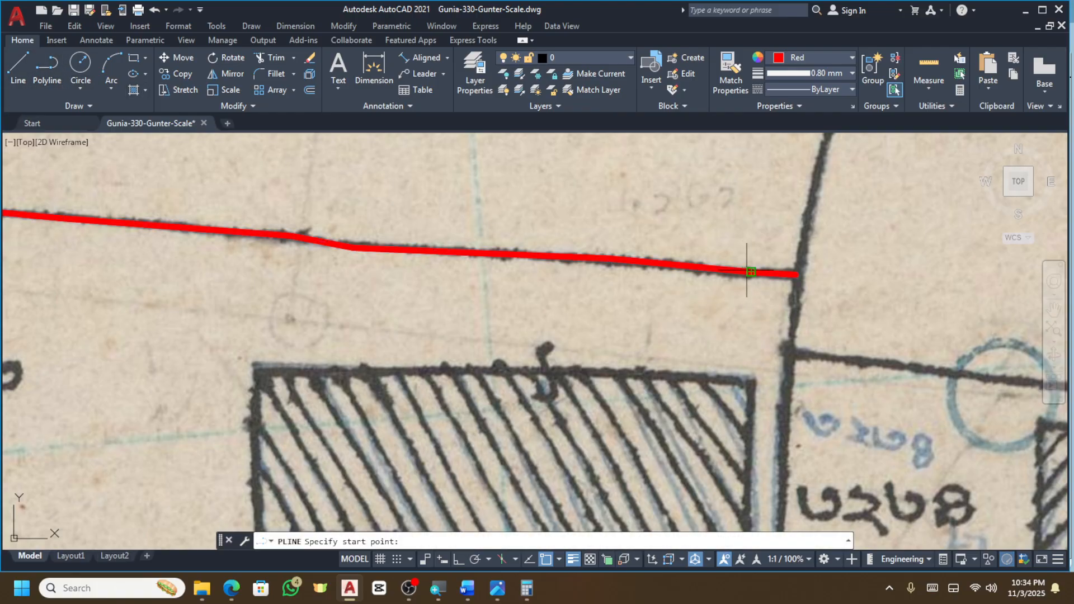
pyautogui.click(750, 272)
pyautogui.scroll(-2, 749, 272)
pyautogui.click(664, 492)
pyautogui.scroll(2, 695, 283)
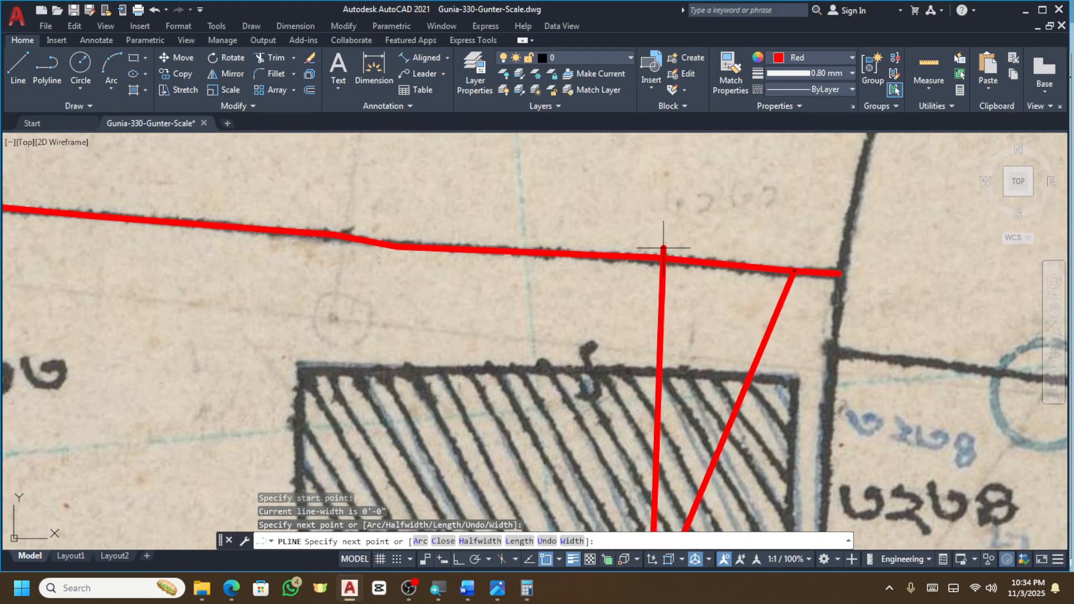
pyautogui.click(663, 258)
pyautogui.scroll(-1, 629, 258)
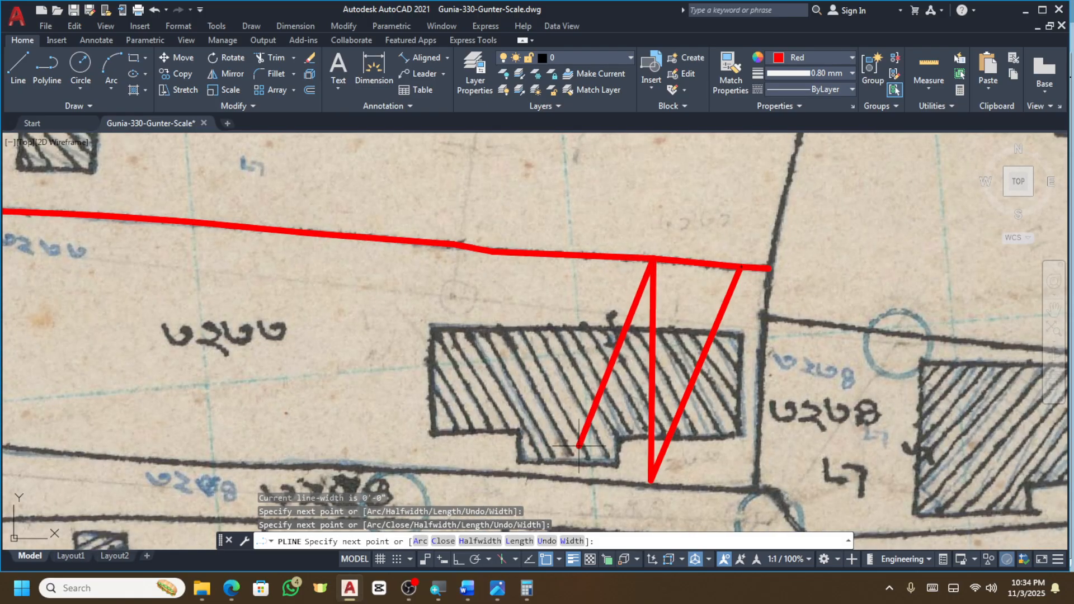
pyautogui.click(568, 477)
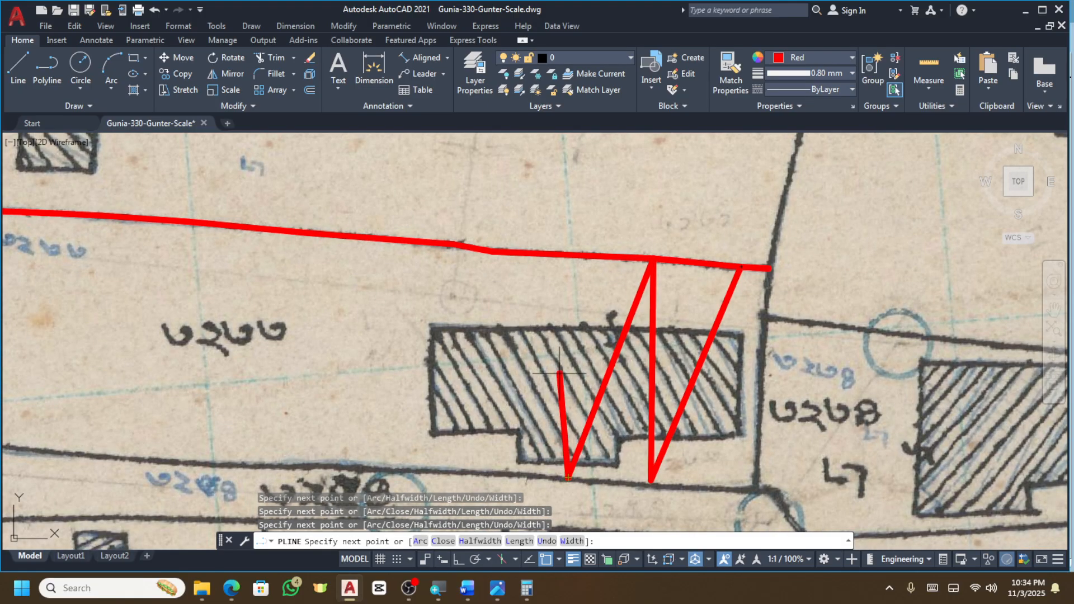
pyautogui.click(598, 255)
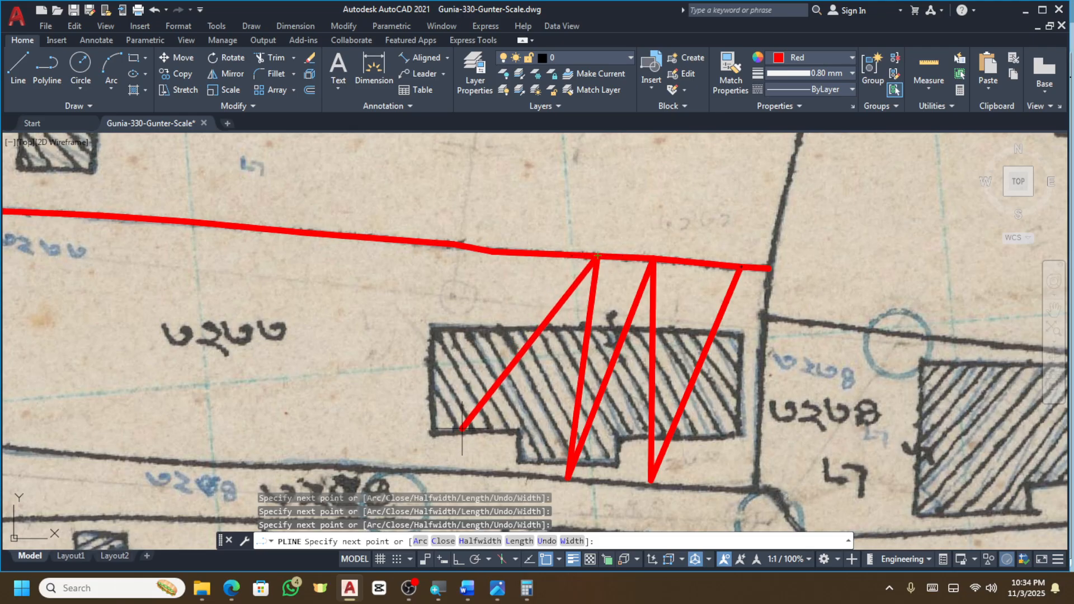
pyautogui.click(452, 467)
# Continue the zigzag west to the trace's kink, linking its two vertices to a point near the southern boundary, and finish the polyline.
pyautogui.scroll(2, 580, 260)
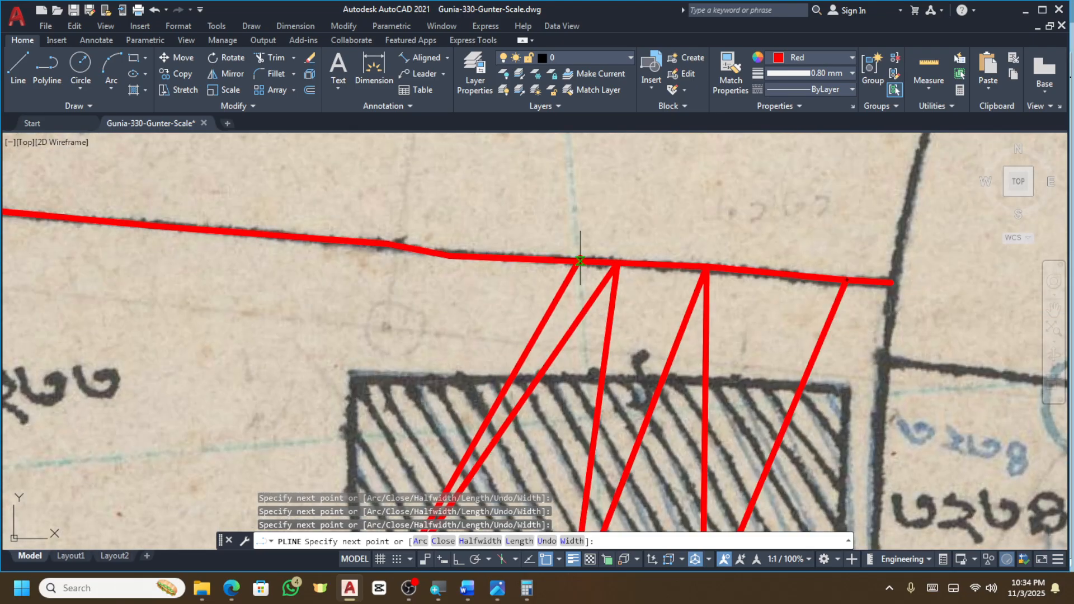
pyautogui.click(579, 260)
pyautogui.scroll(-2, 444, 334)
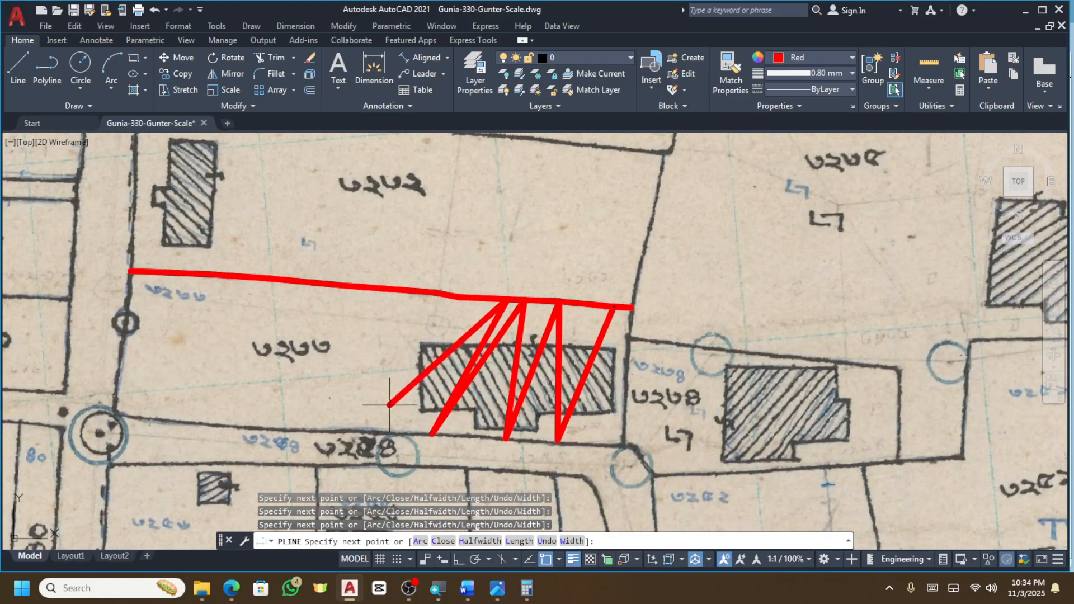
pyautogui.click(372, 435)
pyautogui.scroll(3, 472, 318)
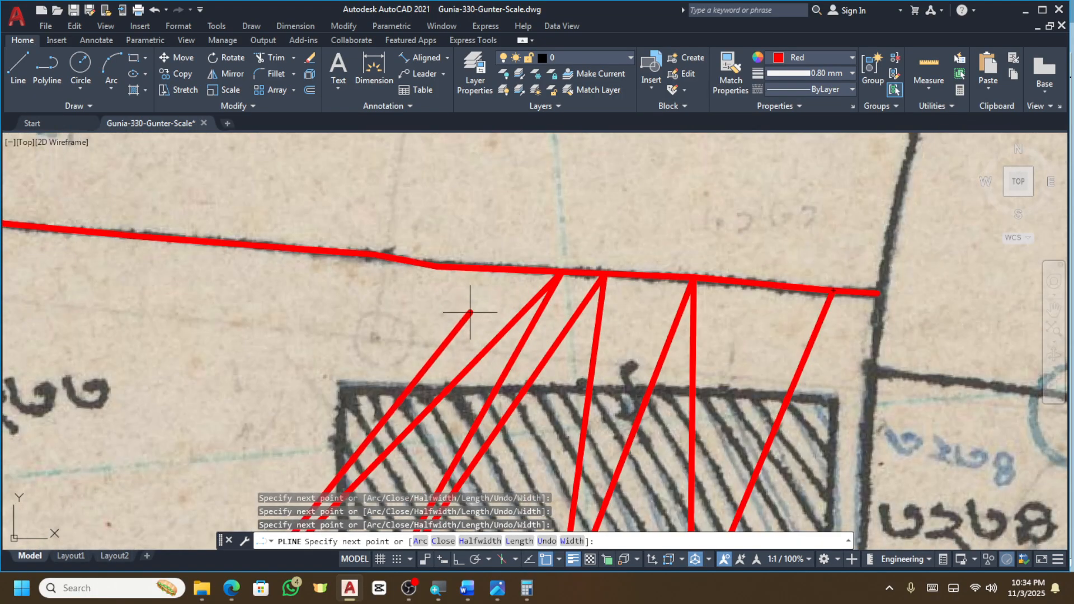
pyautogui.click(438, 267)
pyautogui.click(376, 255)
pyautogui.scroll(-2, 375, 254)
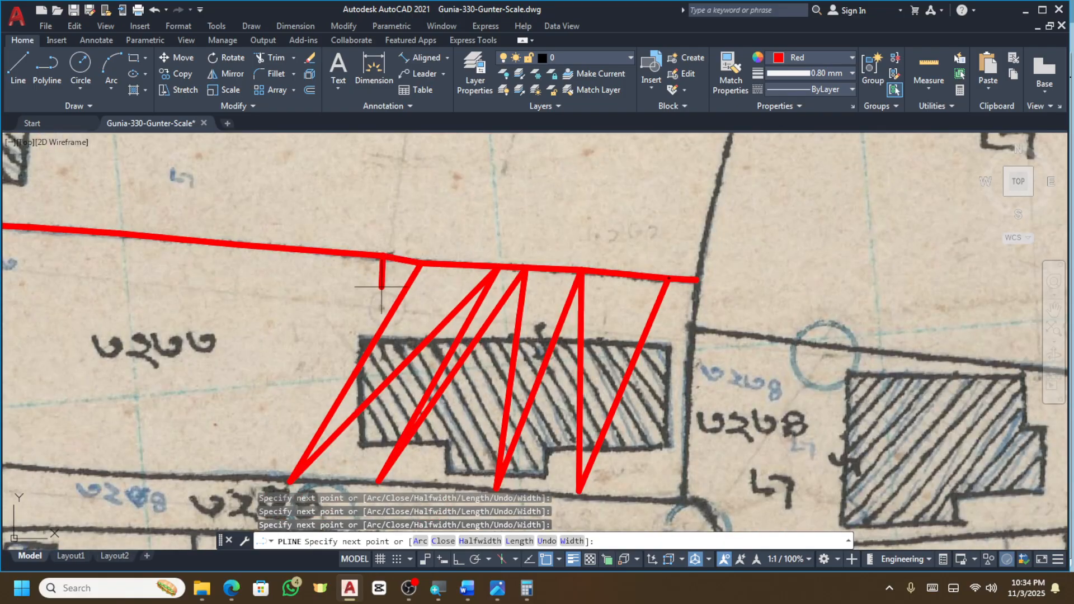
pyautogui.press('Return')
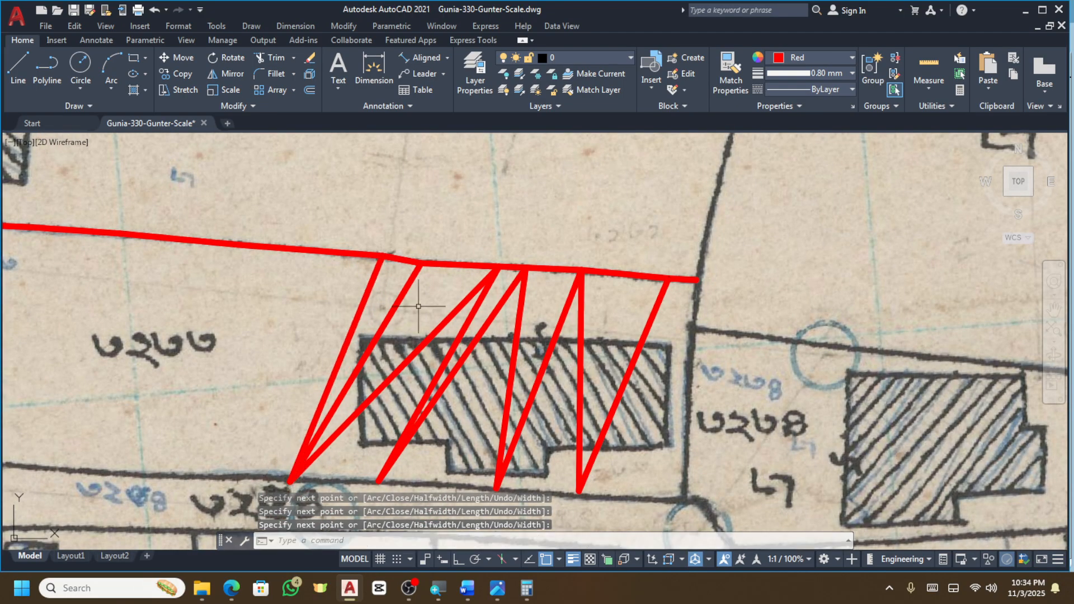
# Merge the vertex just east of the kink into the kink's eastern vertex on both the trace and the zigzag.
pyautogui.click(445, 239)
pyautogui.click(435, 295)
pyautogui.scroll(4, 460, 275)
pyautogui.scroll(-1, 471, 222)
pyautogui.scroll(1, 596, 258)
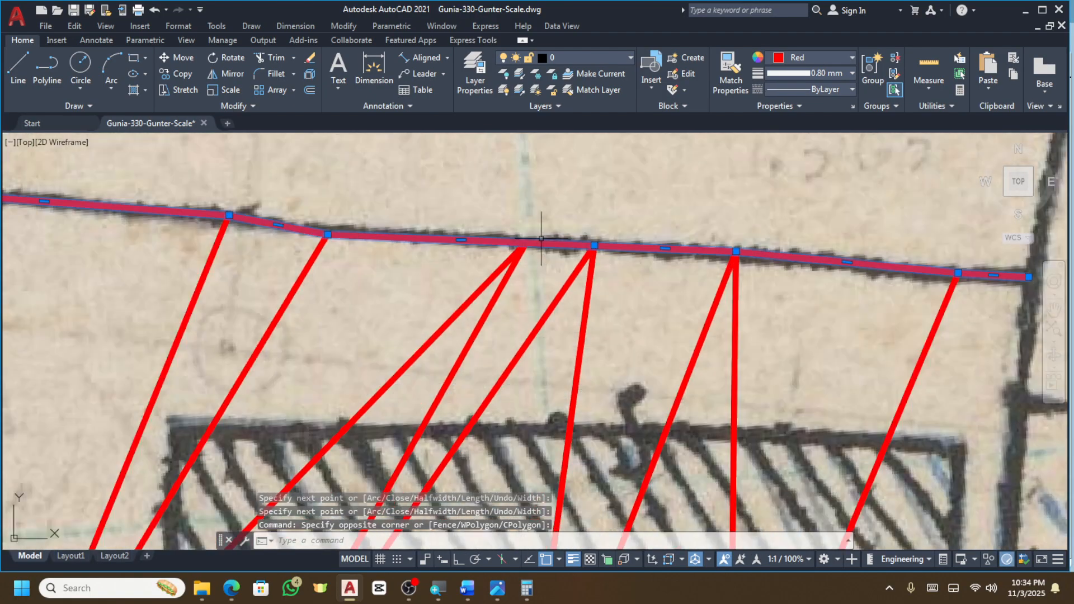
pyautogui.click(564, 257)
pyautogui.click(497, 268)
pyautogui.click(527, 243)
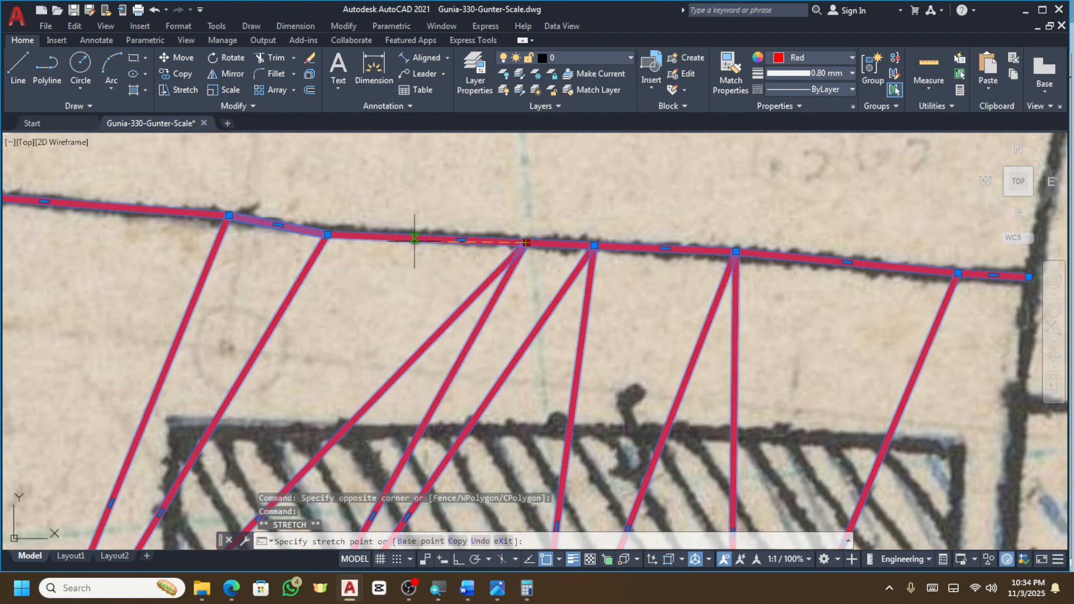
pyautogui.click(328, 234)
pyautogui.scroll(-2, 493, 208)
pyautogui.scroll(-3, 749, 246)
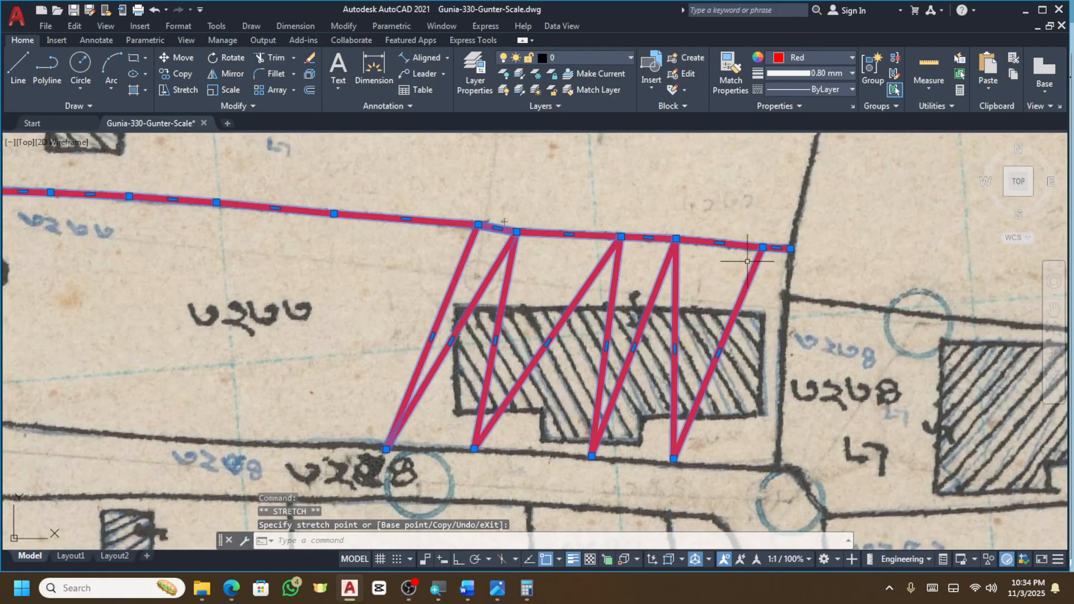
pyautogui.scroll(3, 490, 228)
pyautogui.scroll(-3, 359, 235)
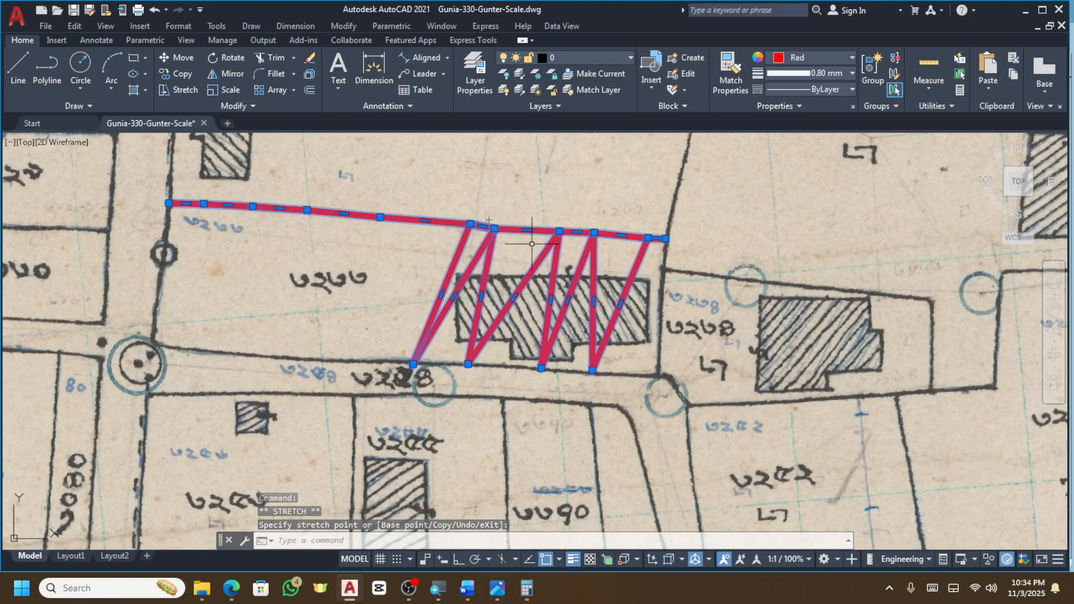
# Erase the zigzag polyline across the plot, leaving the boundary trace in place.
pyautogui.press('Escape')
pyautogui.click(586, 216)
pyautogui.press('Escape')
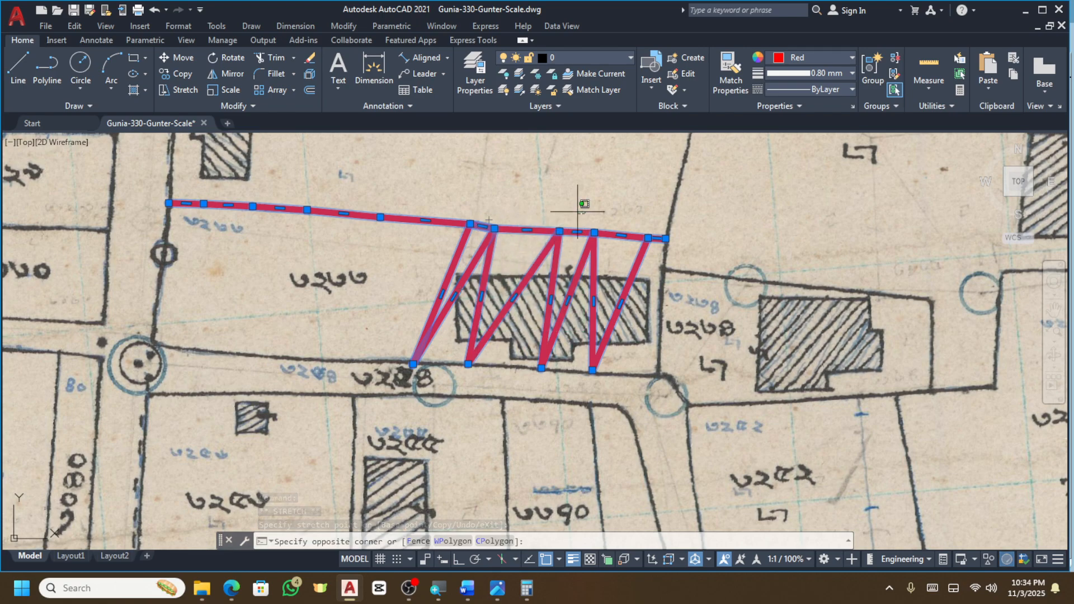
pyautogui.press('Escape')
pyautogui.click(638, 285)
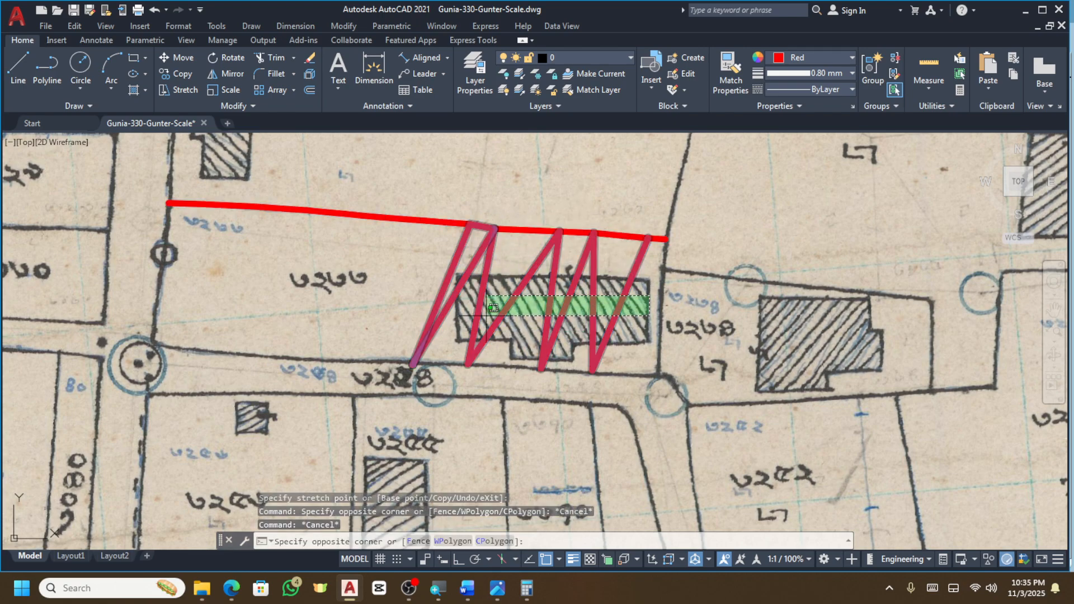
pyautogui.click(455, 318)
pyautogui.press('Delete')
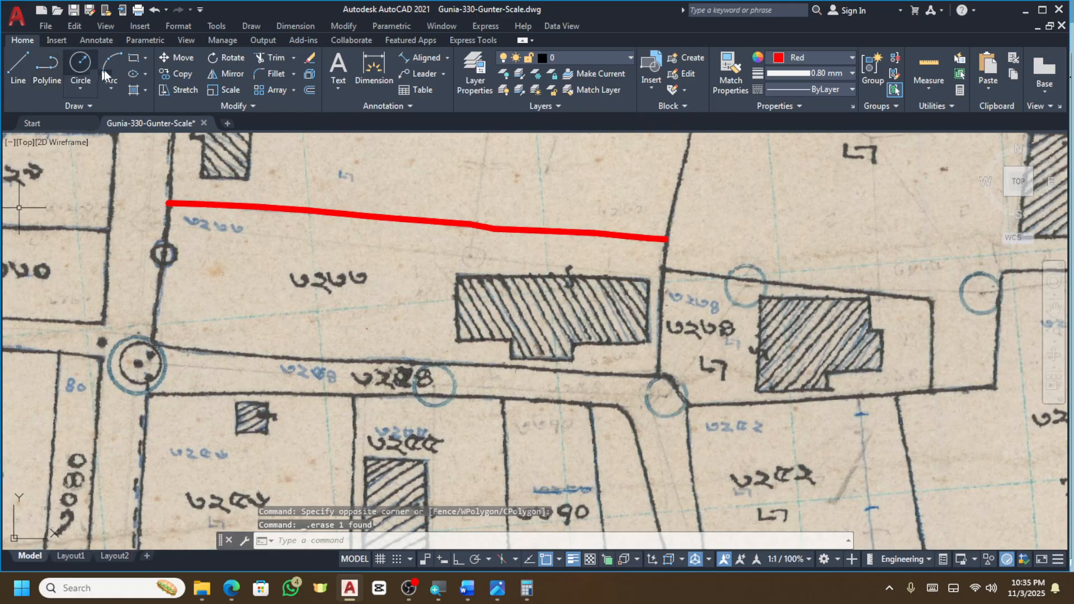
# Place an aligned dimension above the boundary trace, from its eastern junction to its western junction.
pyautogui.click(420, 57)
pyautogui.click(665, 239)
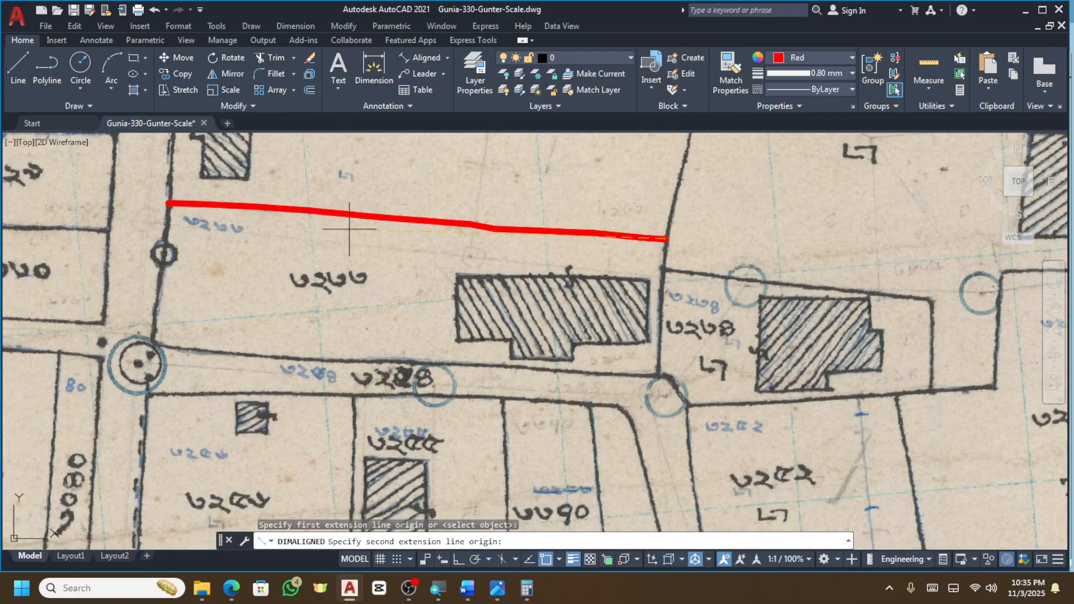
pyautogui.click(167, 203)
pyautogui.click(358, 177)
pyautogui.click(373, 217)
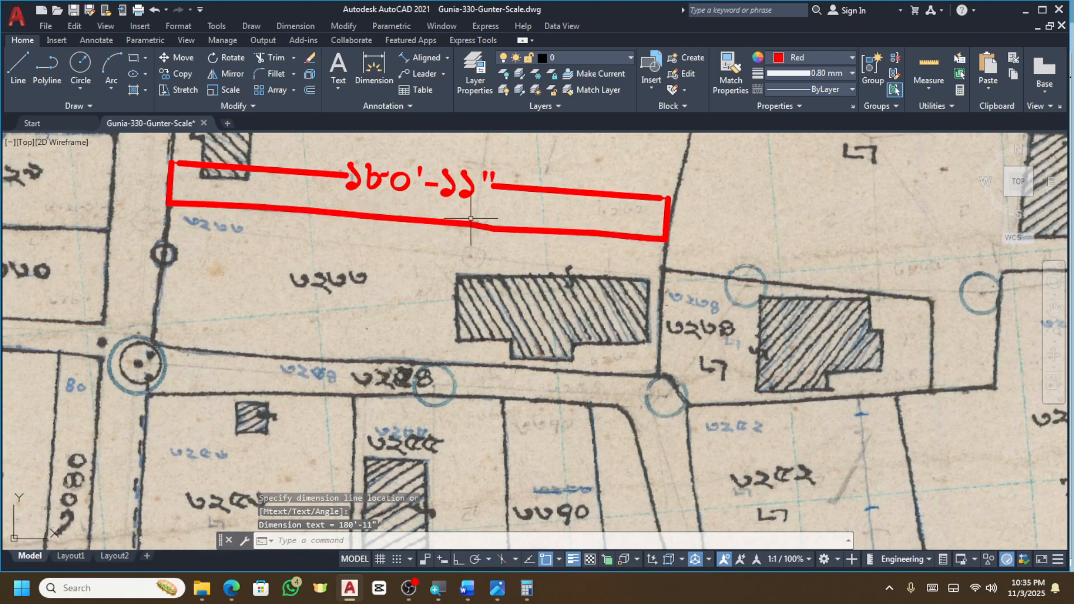
# Select the boundary trace together with its aligned dimension and erase both.
pyautogui.click(438, 259)
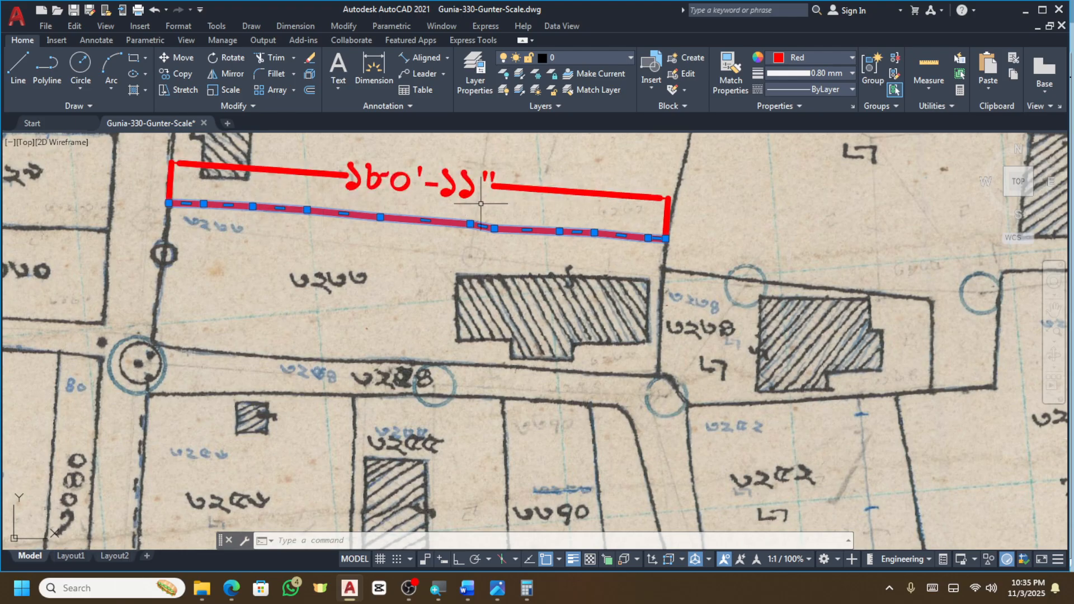
pyautogui.scroll(-1, 436, 268)
pyautogui.scroll(2, 436, 218)
pyautogui.scroll(-1, 502, 257)
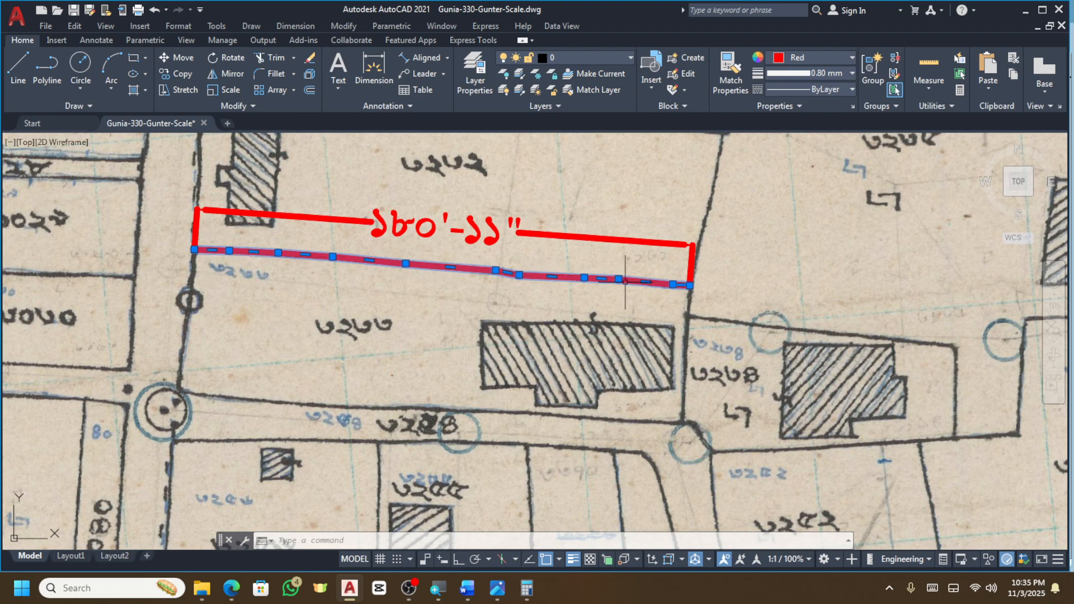
pyautogui.click(528, 235)
pyautogui.press('Delete')
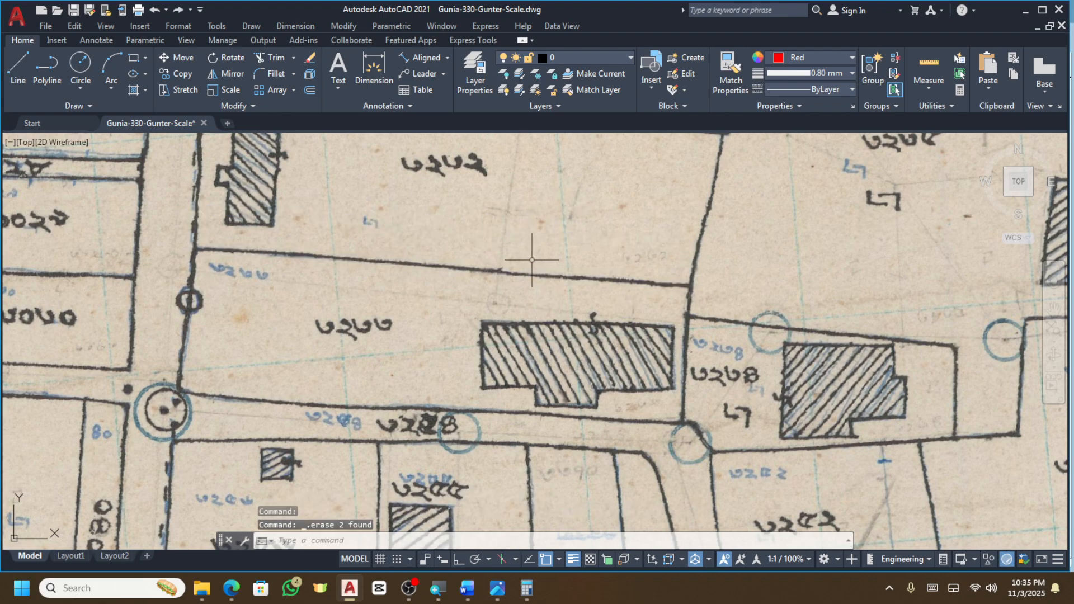
# Undo the erasure of the trace and dimension, and erase only the aligned dimension.
pyautogui.click(561, 258)
pyautogui.hotkey('ctrl', 'z')
pyautogui.hotkey('ctrl', 'z')
pyautogui.press('Escape')
pyautogui.press('Escape')
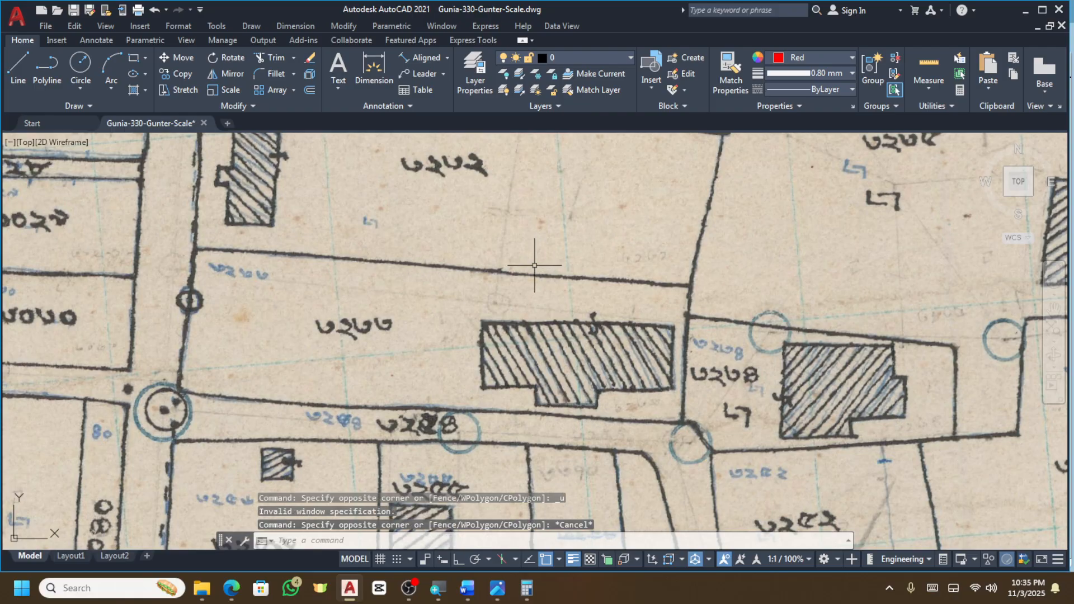
pyautogui.click(542, 257)
pyautogui.click(509, 301)
pyautogui.hotkey('ctrl', 'z')
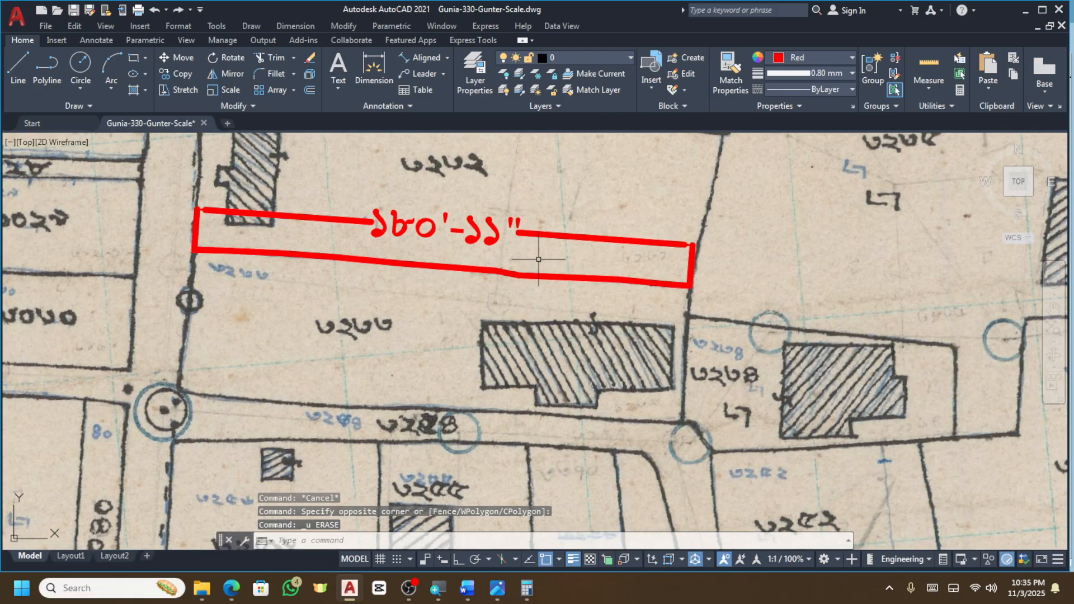
pyautogui.click(575, 215)
pyautogui.click(545, 244)
pyautogui.press('Delete')
# Move the trace's two intermediate vertices east of the kink onto the kink's vertices to remove the extra points.
pyautogui.click(540, 256)
pyautogui.click(505, 294)
pyautogui.scroll(2, 553, 275)
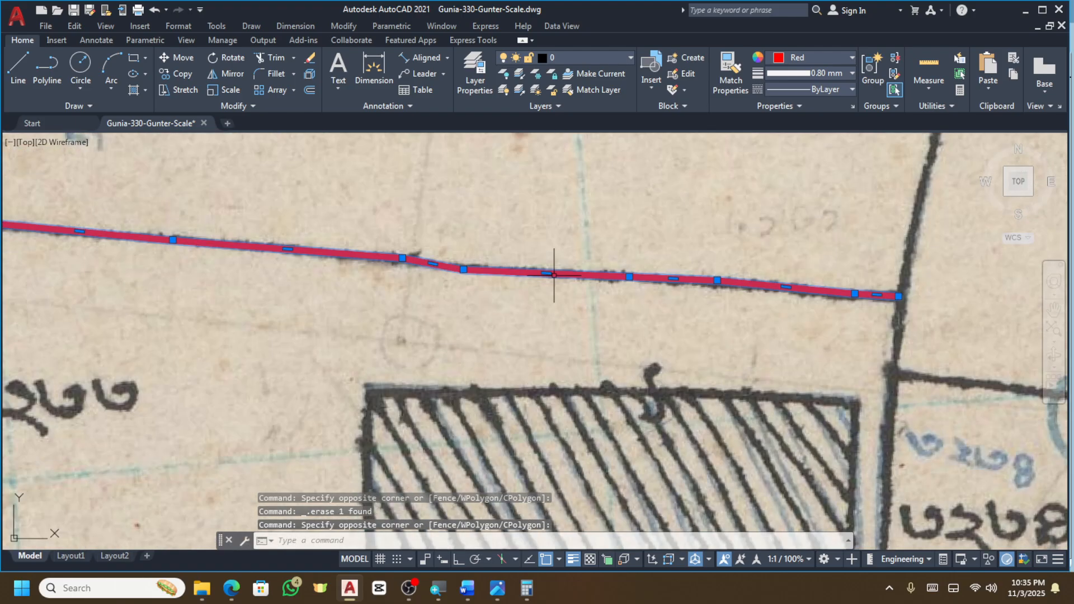
pyautogui.click(715, 280)
pyautogui.scroll(3, 392, 260)
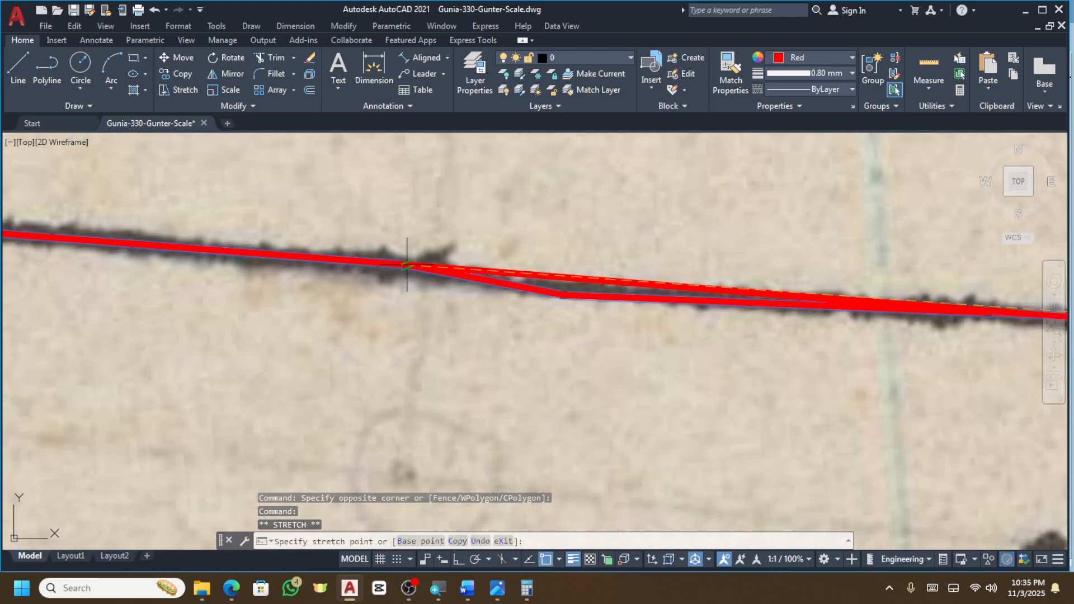
pyautogui.scroll(-3, 588, 302)
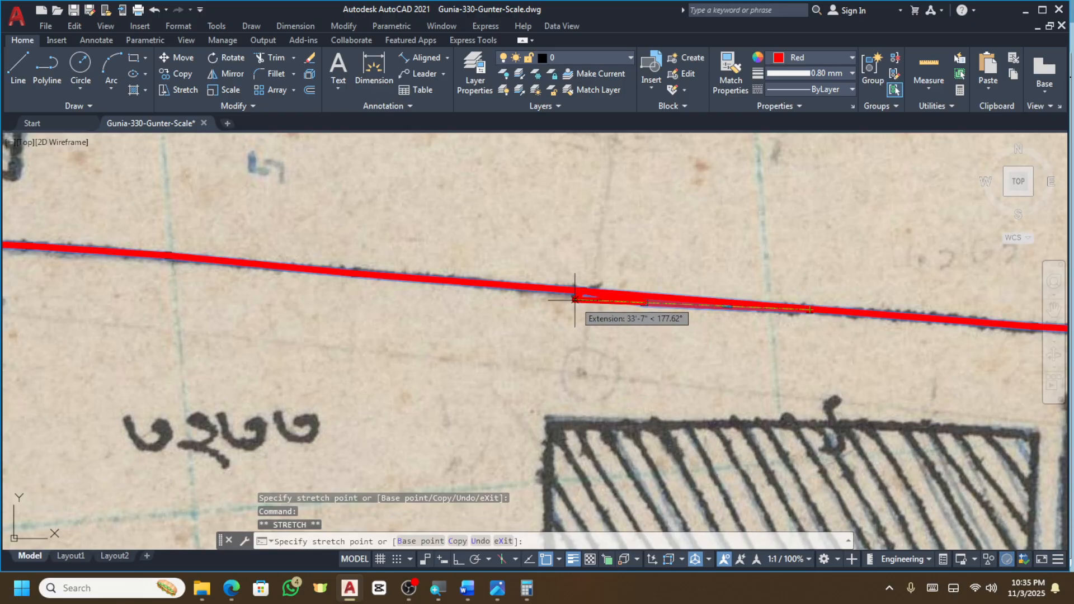
pyautogui.click(574, 299)
pyautogui.scroll(-3, 474, 284)
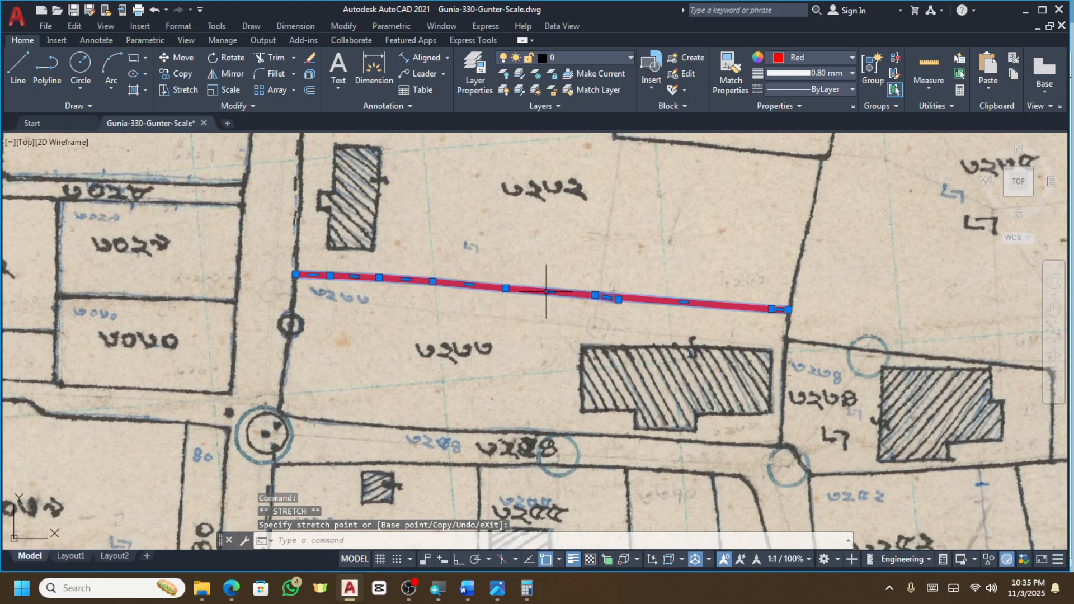
# Collapse the kink by moving its eastern vertex onto its western vertex.
pyautogui.scroll(3, 545, 291)
pyautogui.moveTo(614, 309)
pyautogui.click(649, 359)
pyautogui.scroll(-3, 526, 297)
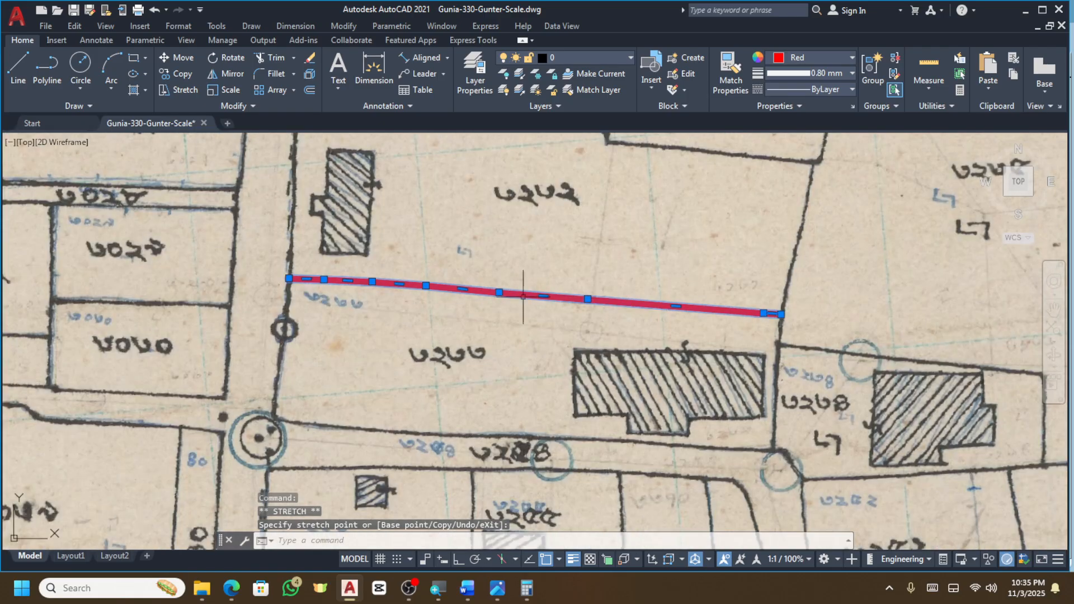
# Merge the first vertex west of the kink into its western neighbour, and the third one into the western junction.
pyautogui.click(499, 292)
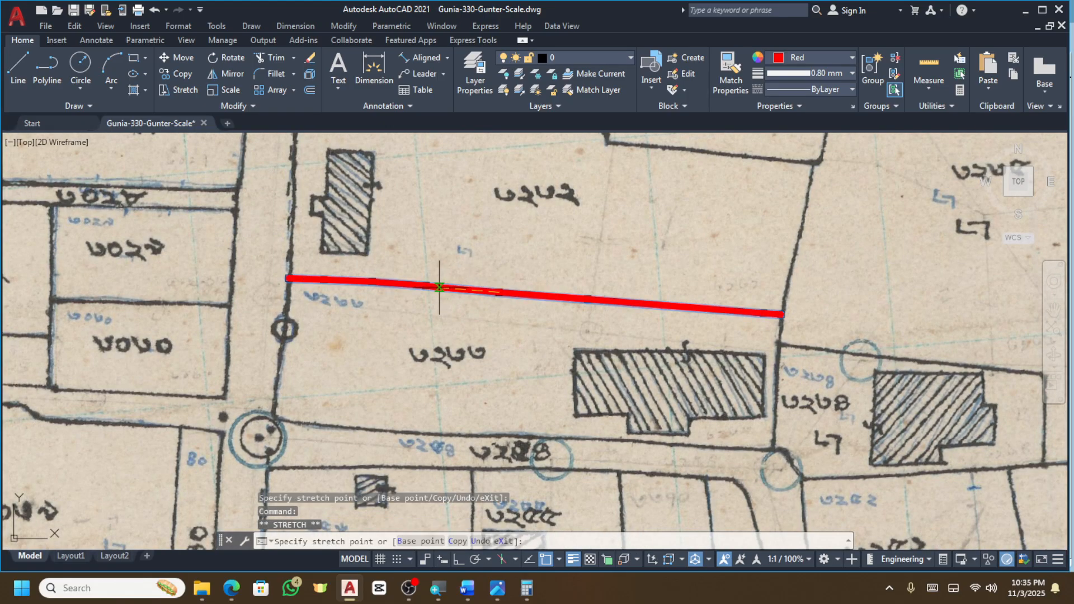
pyautogui.click(425, 285)
pyautogui.press('Escape')
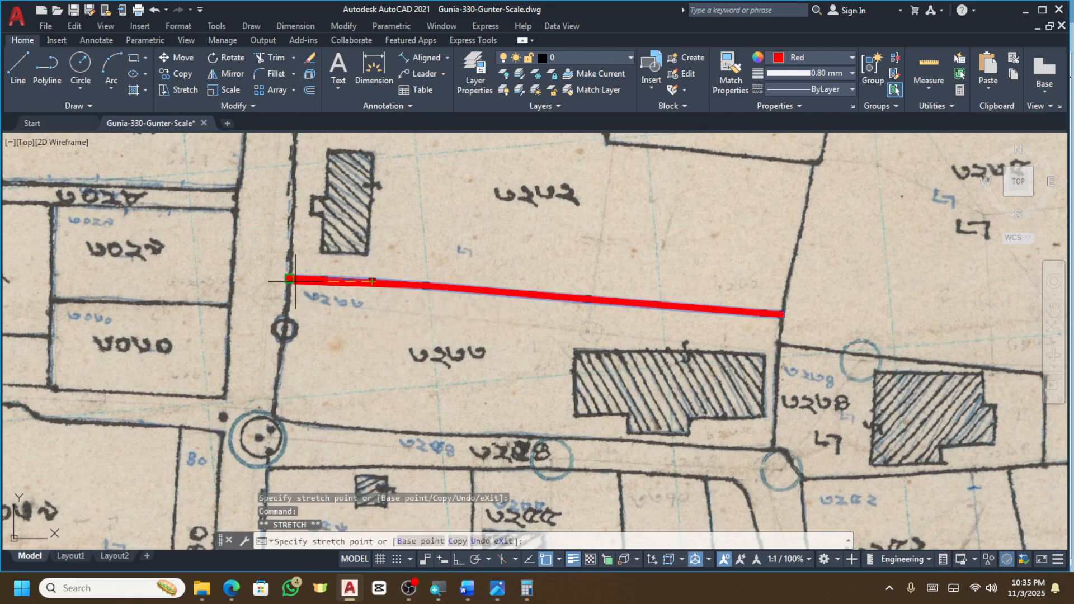
pyautogui.scroll(-4, 442, 252)
pyautogui.scroll(2, 426, 269)
pyautogui.scroll(2, 355, 266)
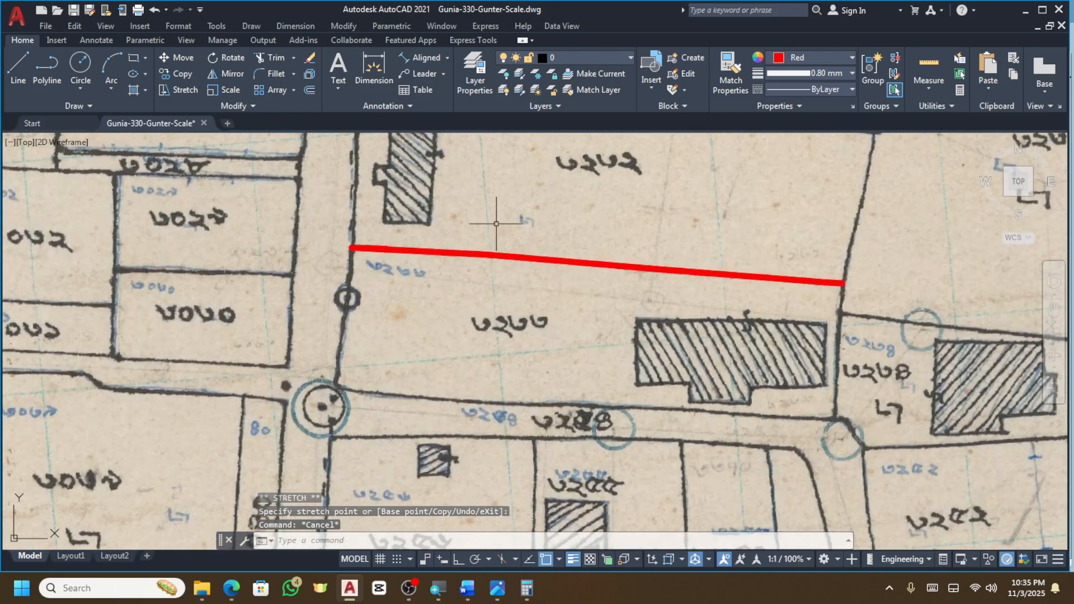
# Move the remaining vertex beside the western junction onto the junction, and reselect the trace to check its vertices.
pyautogui.click(496, 223)
pyautogui.click(447, 282)
pyautogui.scroll(2, 348, 248)
pyautogui.click(407, 250)
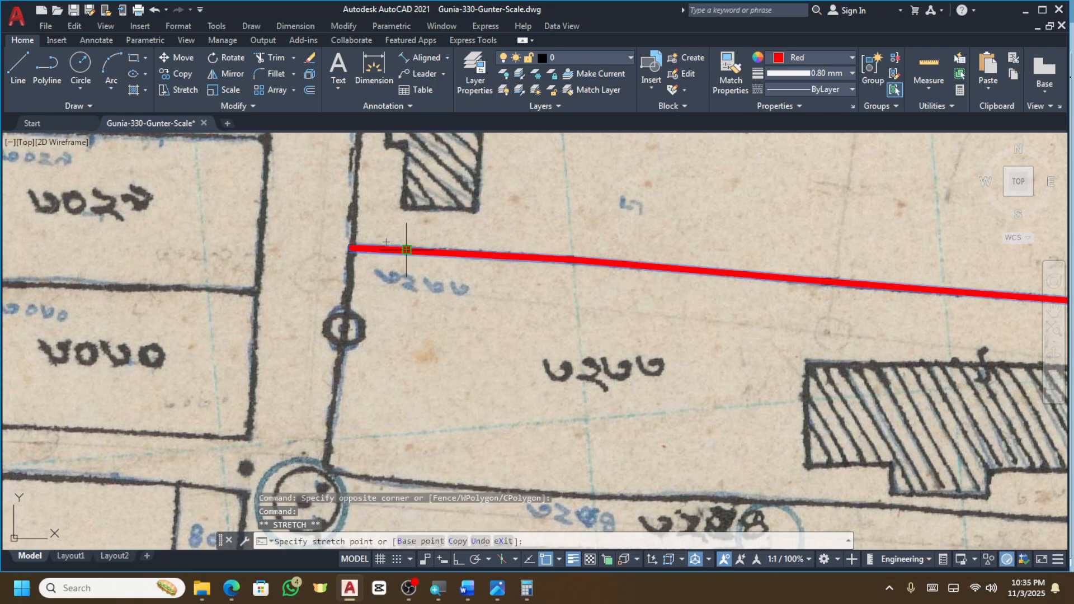
pyautogui.click(352, 248)
pyautogui.press('Escape')
pyautogui.scroll(-2, 435, 246)
pyautogui.click(548, 235)
pyautogui.click(522, 282)
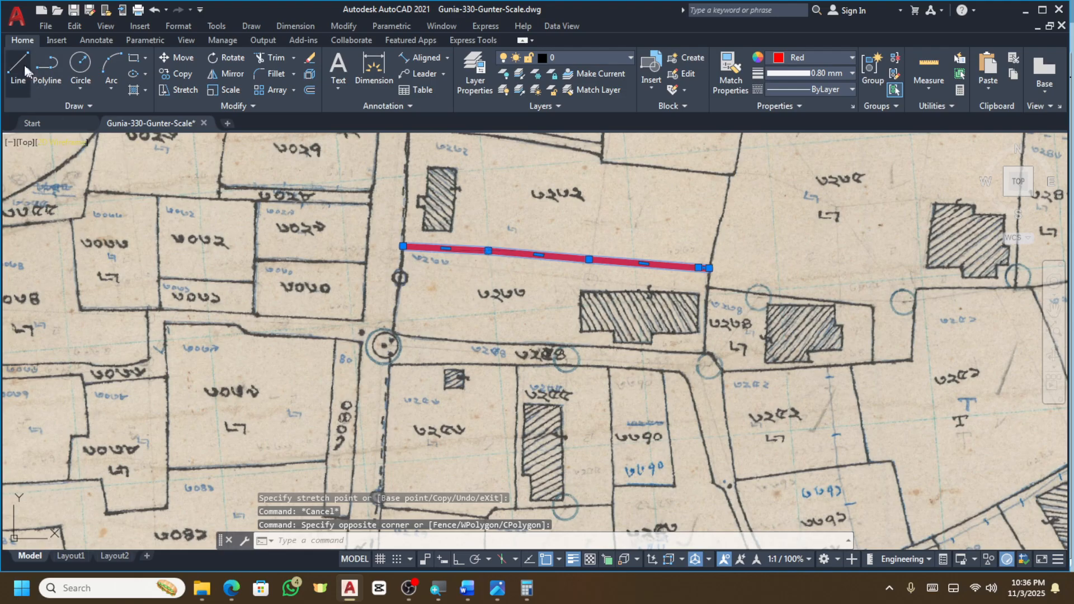
# Draw a zigzag polyline from the western to the eastern junction, alternating between three southern boundary points and the trace's two main intermediate vertices.
pyautogui.click(47, 66)
pyautogui.click(401, 246)
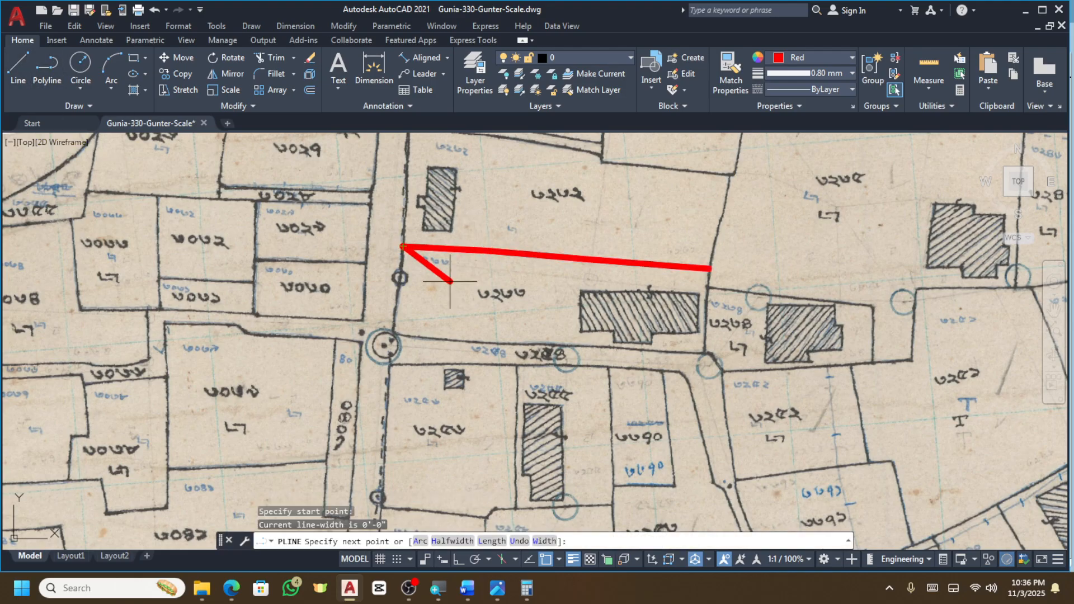
pyautogui.click(485, 341)
pyautogui.click(489, 251)
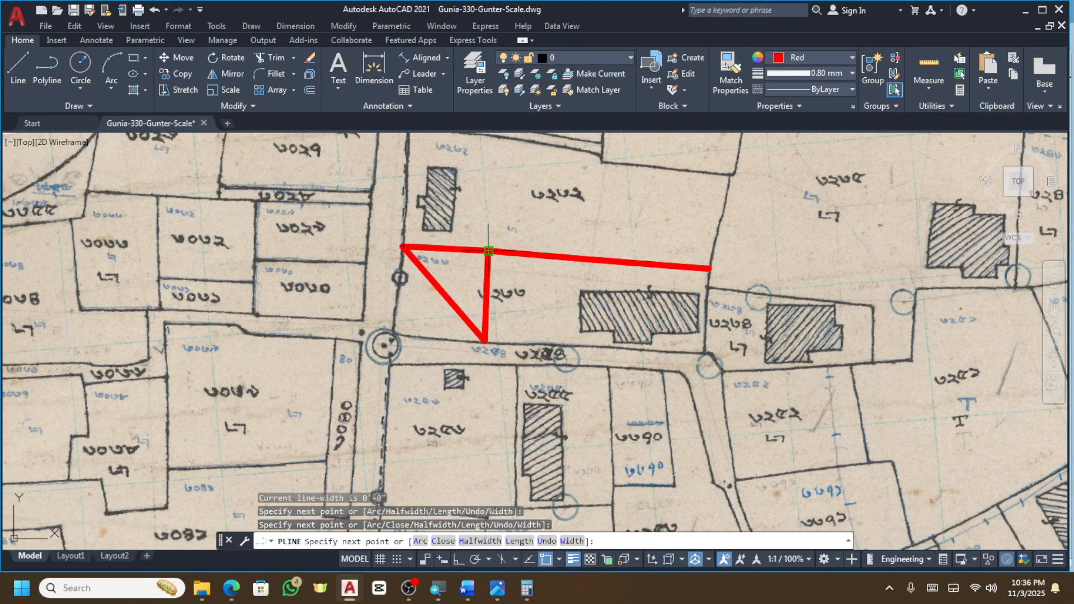
pyautogui.click(550, 345)
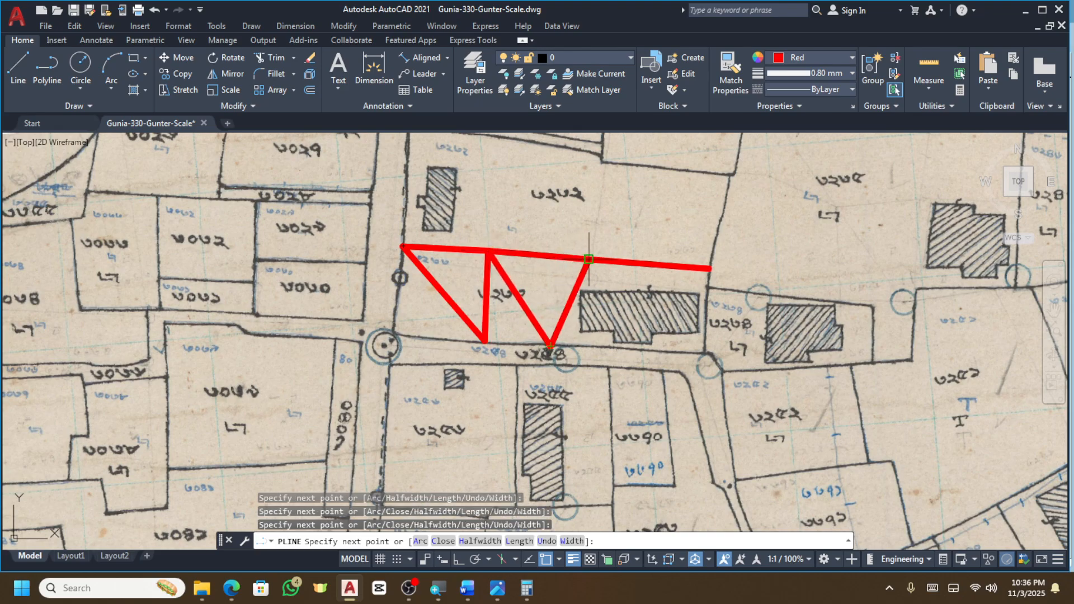
pyautogui.click(589, 259)
pyautogui.click(626, 350)
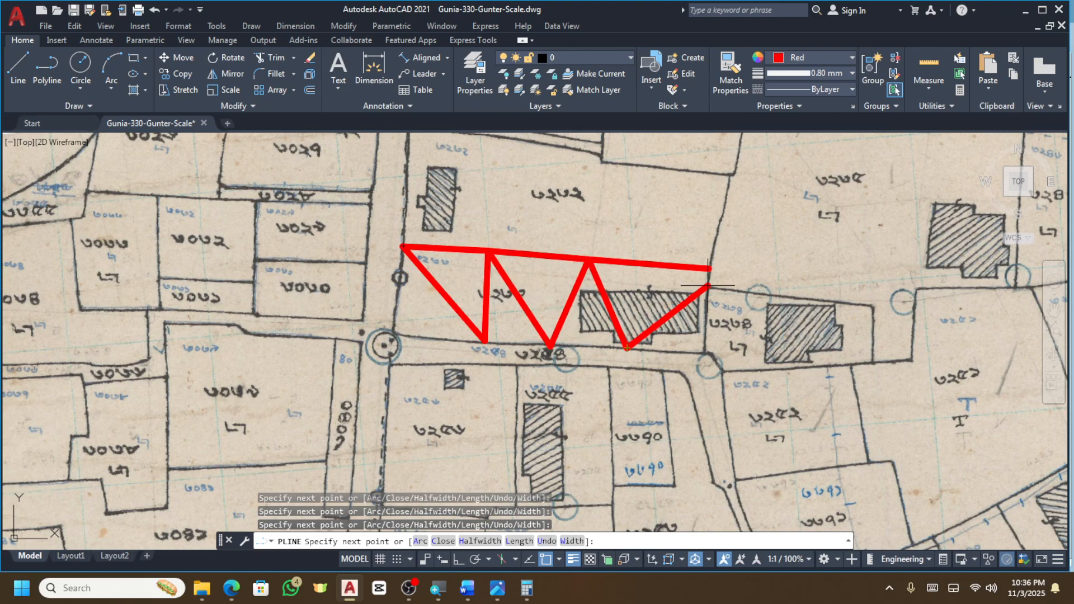
pyautogui.click(708, 269)
pyautogui.press('Return')
# Select the trace and zigzag, move the vertex beside the eastern junction onto the junction, and inspect the remaining vertices.
pyautogui.click(666, 292)
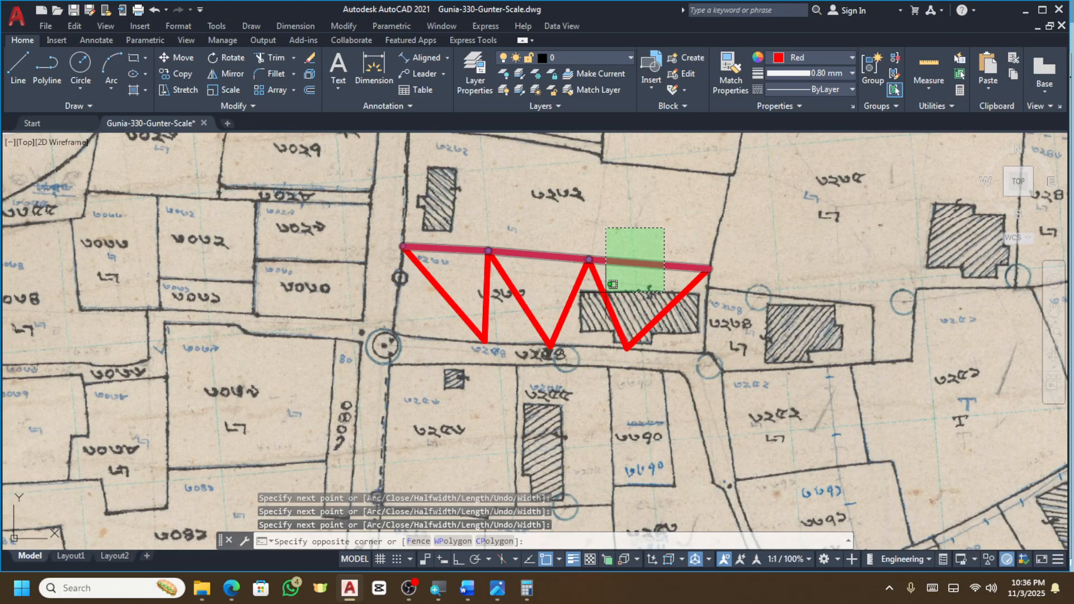
pyautogui.click(606, 230)
pyautogui.scroll(1, 575, 251)
pyautogui.scroll(2, 731, 280)
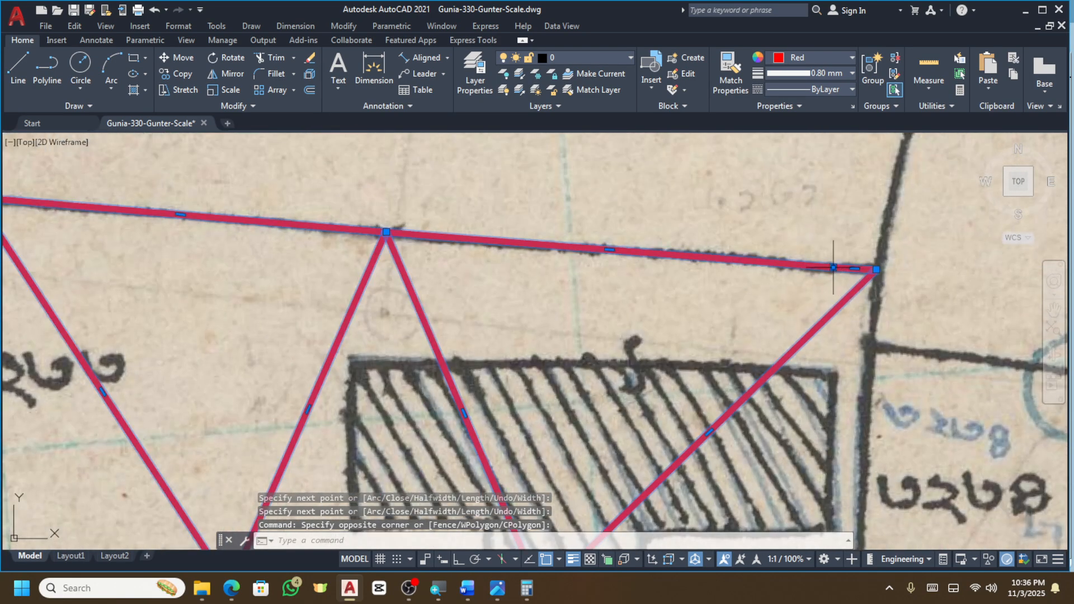
pyautogui.click(833, 267)
pyautogui.click(876, 270)
pyautogui.scroll(-4, 617, 256)
pyautogui.scroll(2, 514, 246)
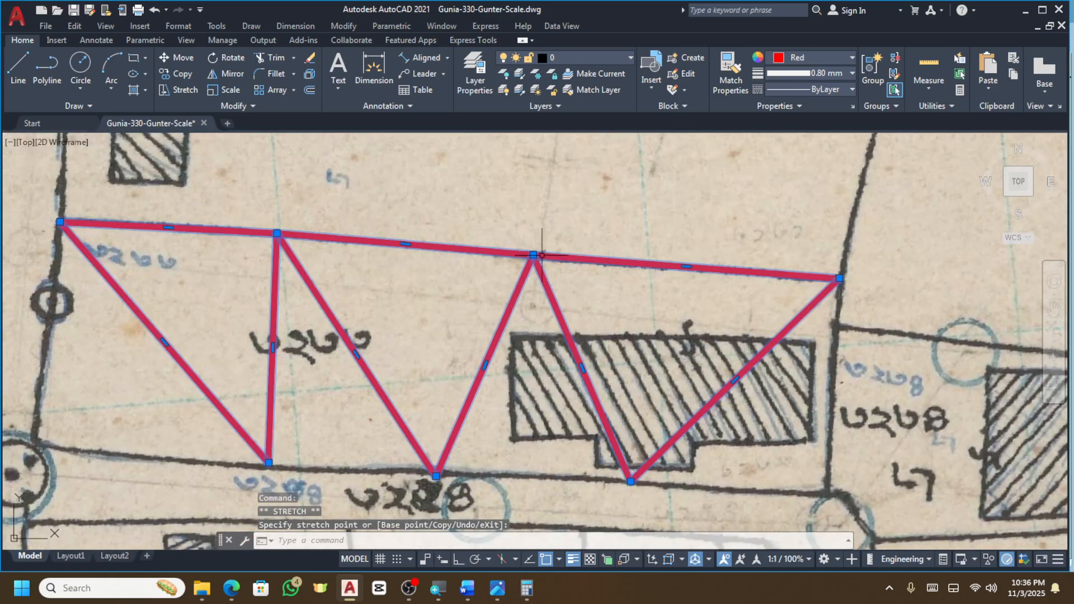
pyautogui.scroll(2, 541, 255)
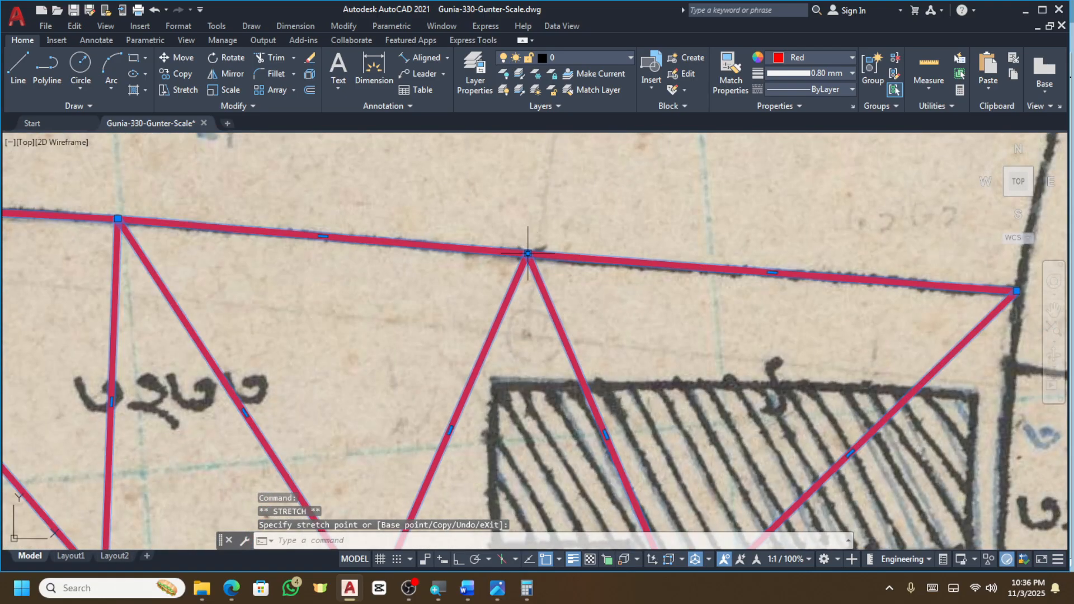
pyautogui.scroll(-4, 527, 253)
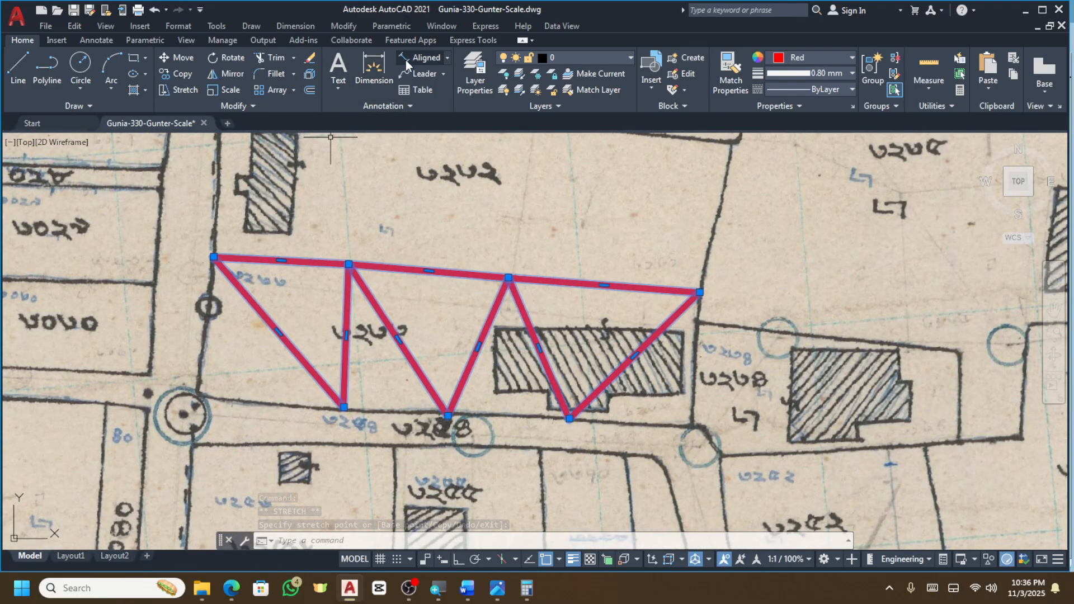
# Add an aligned dimension above the trace between the western junction and the first intermediate vertex.
pyautogui.click(407, 59)
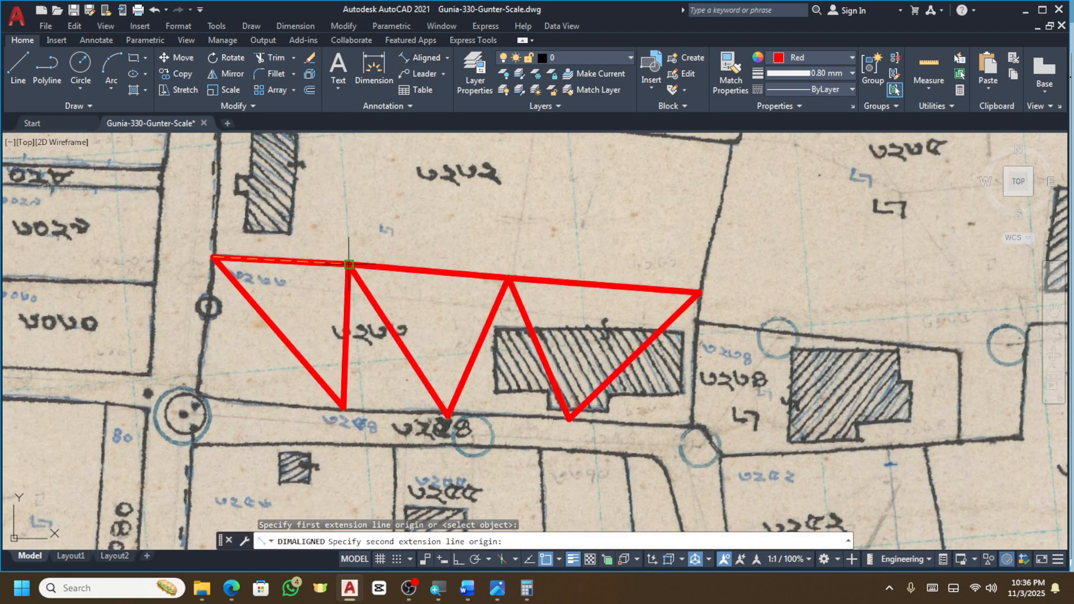
pyautogui.click(349, 264)
pyautogui.click(313, 236)
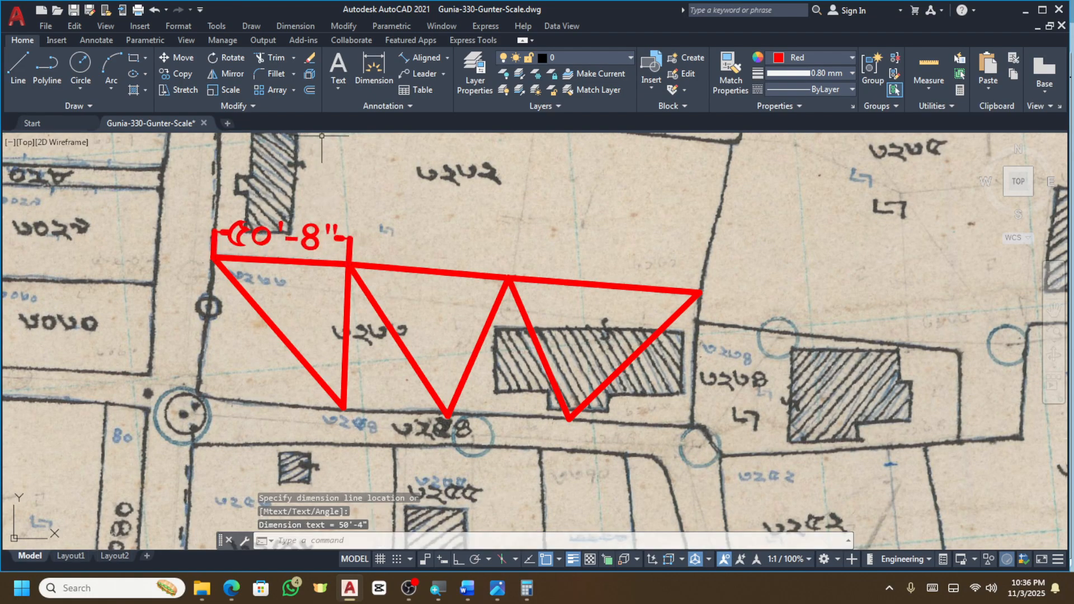
# Add an aligned dimension above the trace between its first and second intermediate vertices.
pyautogui.click(416, 60)
pyautogui.click(349, 263)
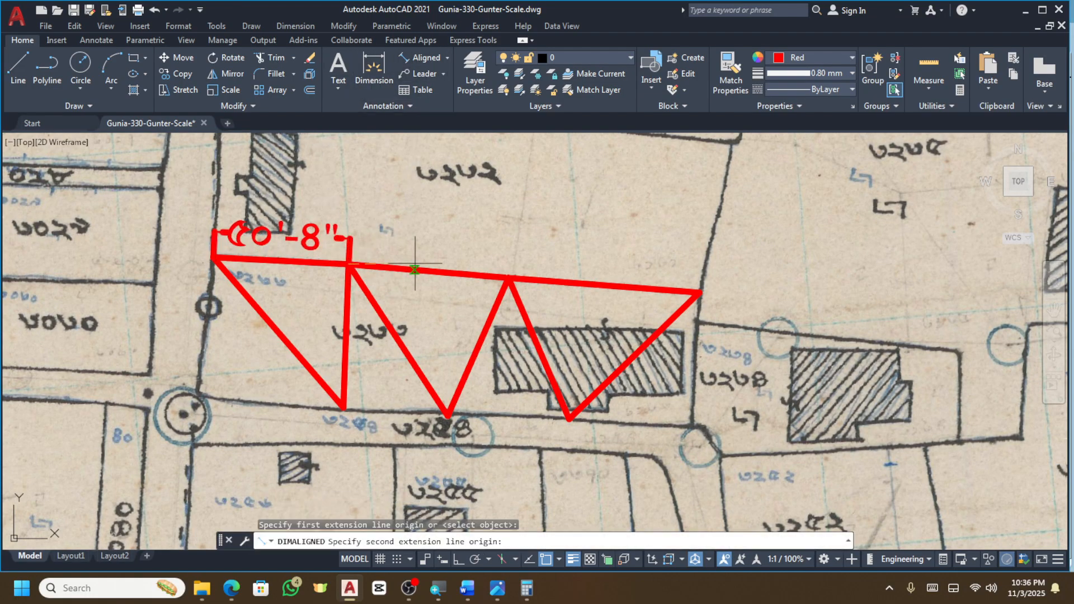
pyautogui.click(508, 278)
pyautogui.click(359, 238)
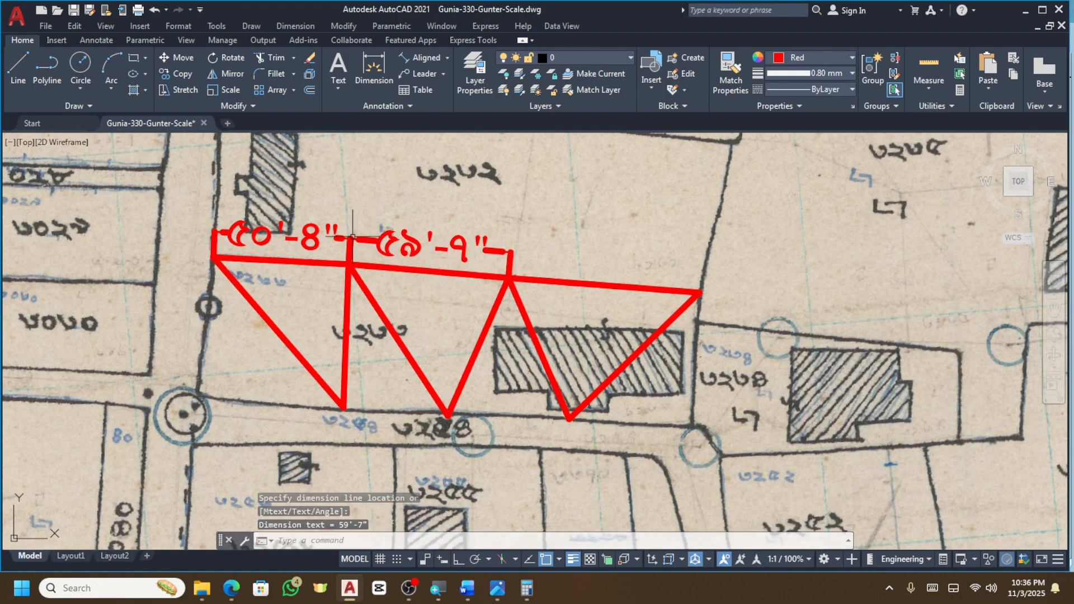
# Add an aligned dimension above the trace between the second intermediate vertex and the eastern junction.
pyautogui.click(439, 56)
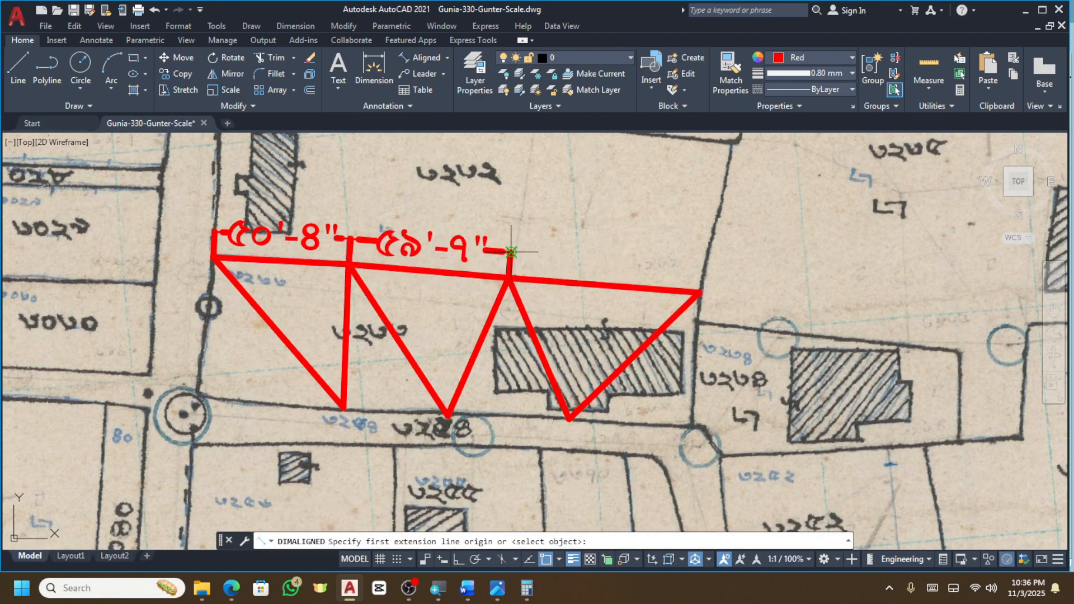
pyautogui.scroll(2, 517, 254)
pyautogui.click(509, 278)
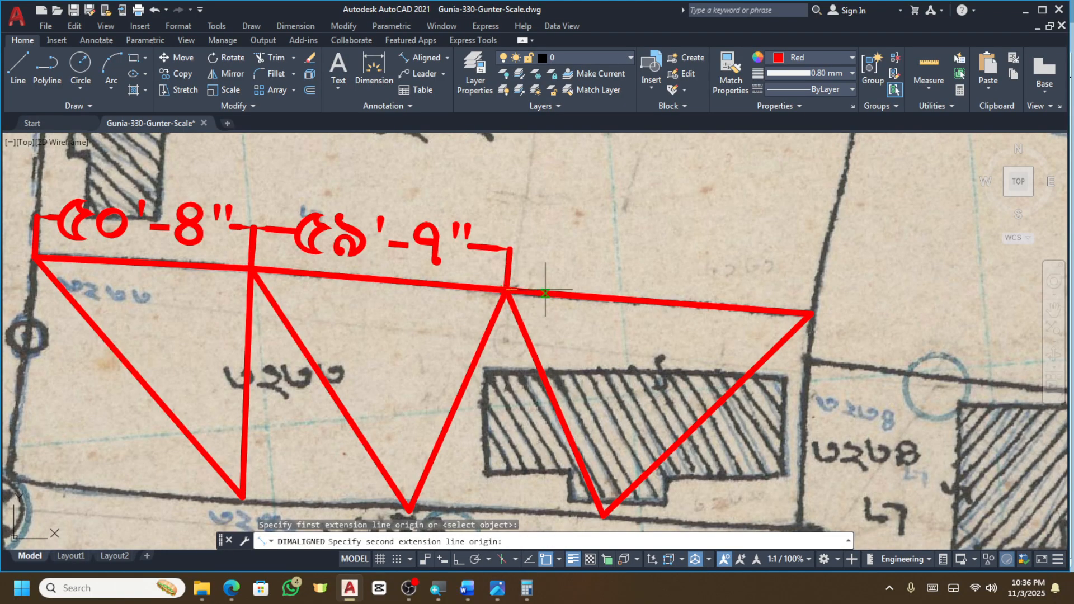
pyautogui.click(805, 310)
pyautogui.click(515, 248)
pyautogui.scroll(-2, 604, 203)
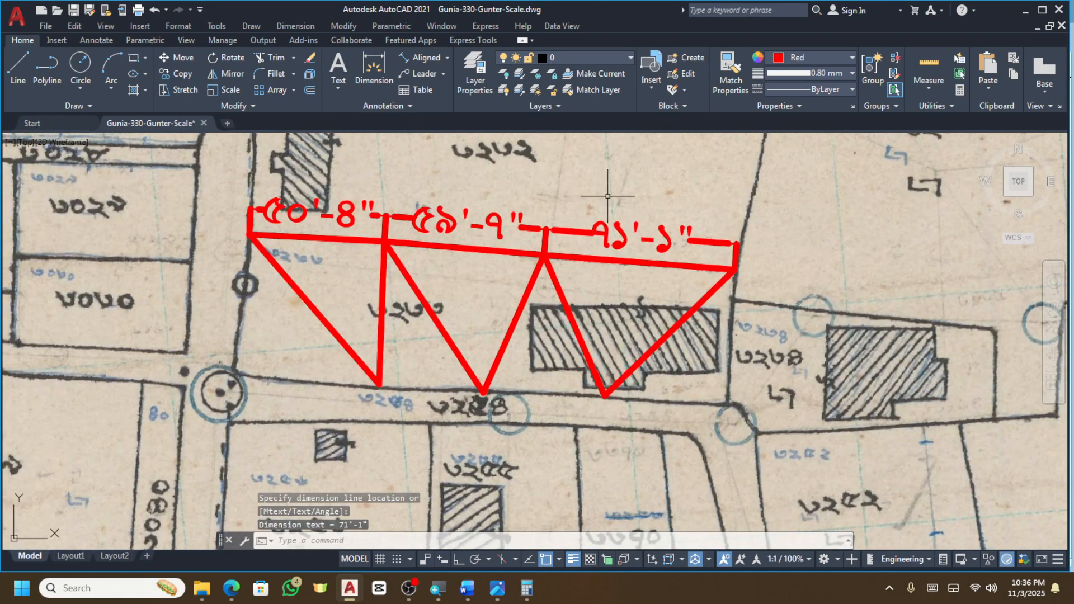
# Select the trace, zigzag and dimension at the western junction, and examine how the trace's first segment follows the drawn boundary.
pyautogui.scroll(2, 393, 268)
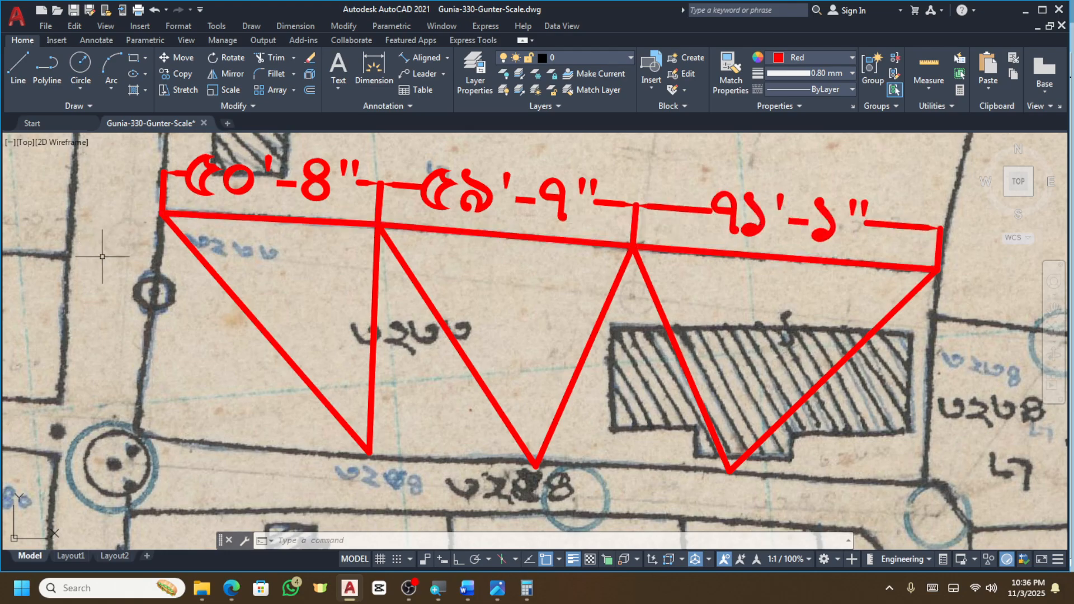
pyautogui.scroll(4, 837, 261)
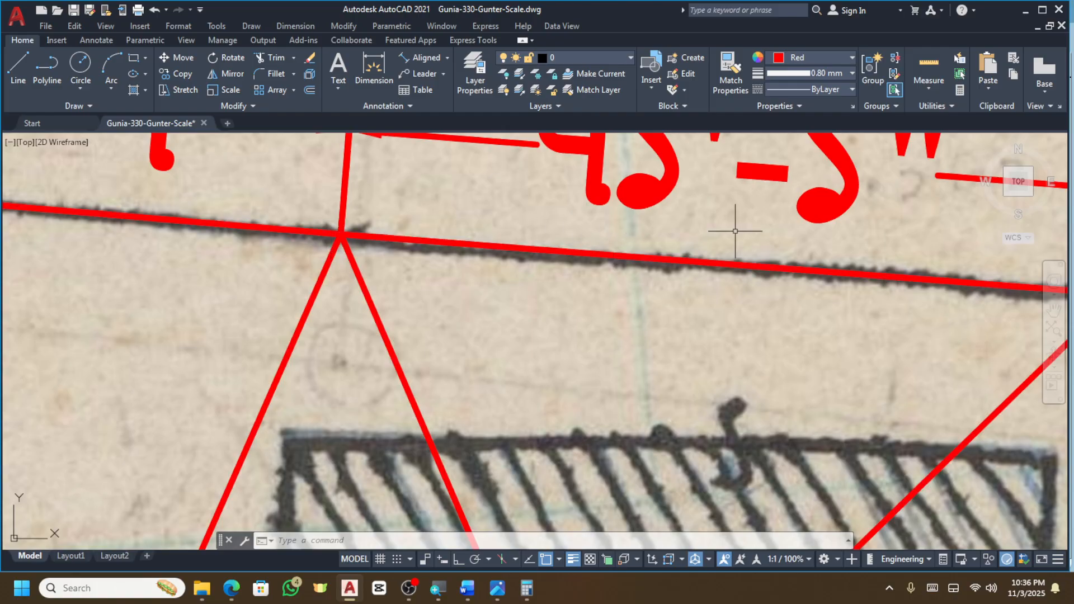
pyautogui.scroll(-4, 736, 231)
pyautogui.scroll(10, 381, 229)
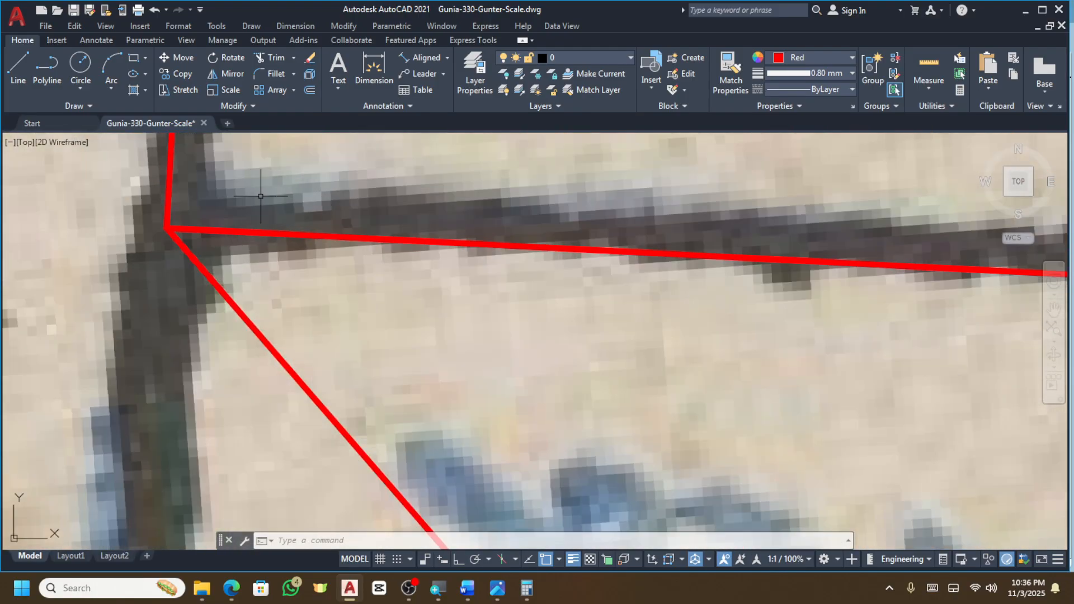
pyautogui.click(314, 198)
pyautogui.click(260, 286)
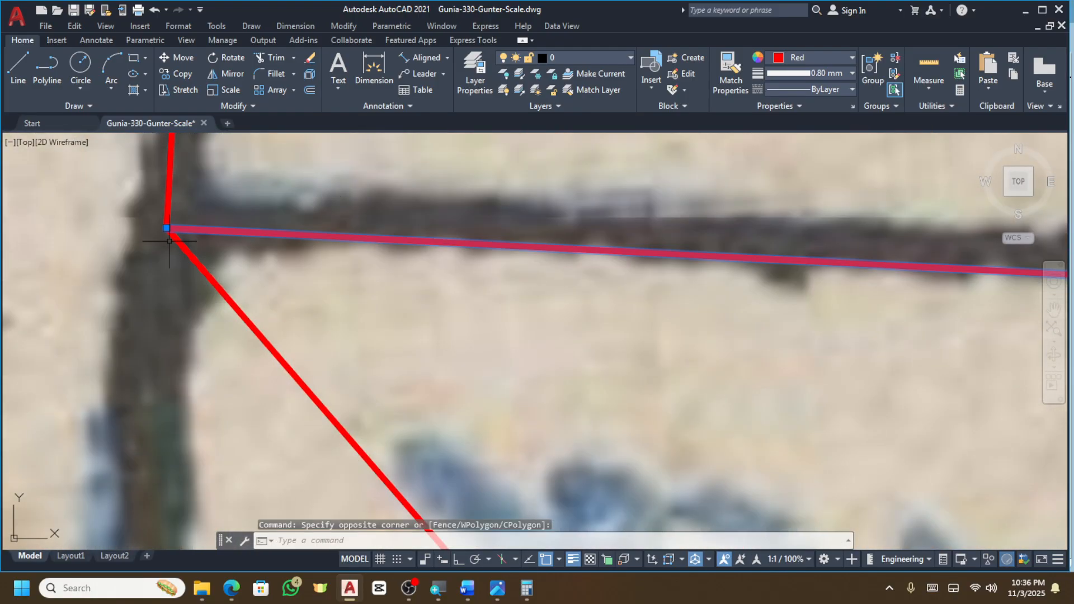
pyautogui.click(195, 220)
pyautogui.click(137, 271)
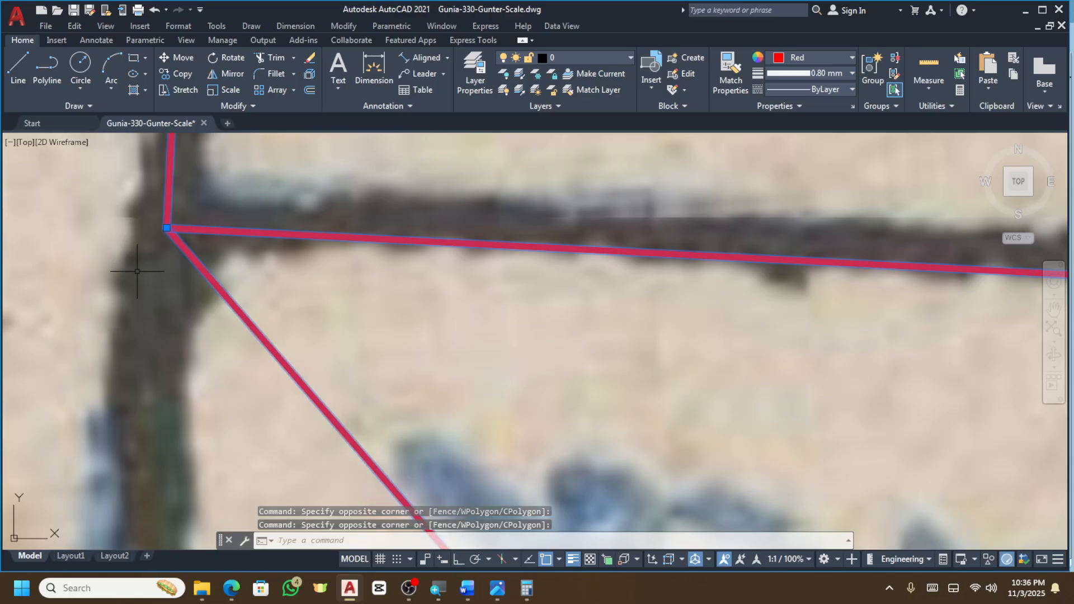
pyautogui.click(167, 227)
pyautogui.scroll(-2, 282, 249)
pyautogui.scroll(-4, 692, 247)
pyautogui.scroll(6, 719, 252)
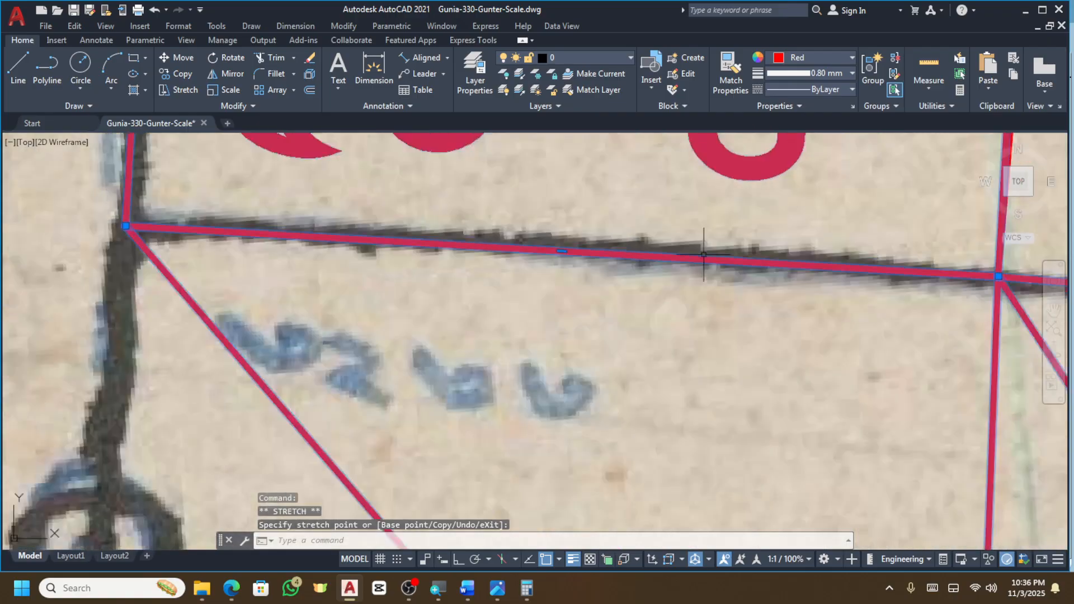
# Try to stretch the trace's first segment from its midpoint toward the drawn boundary, and clear the selection.
pyautogui.click(457, 248)
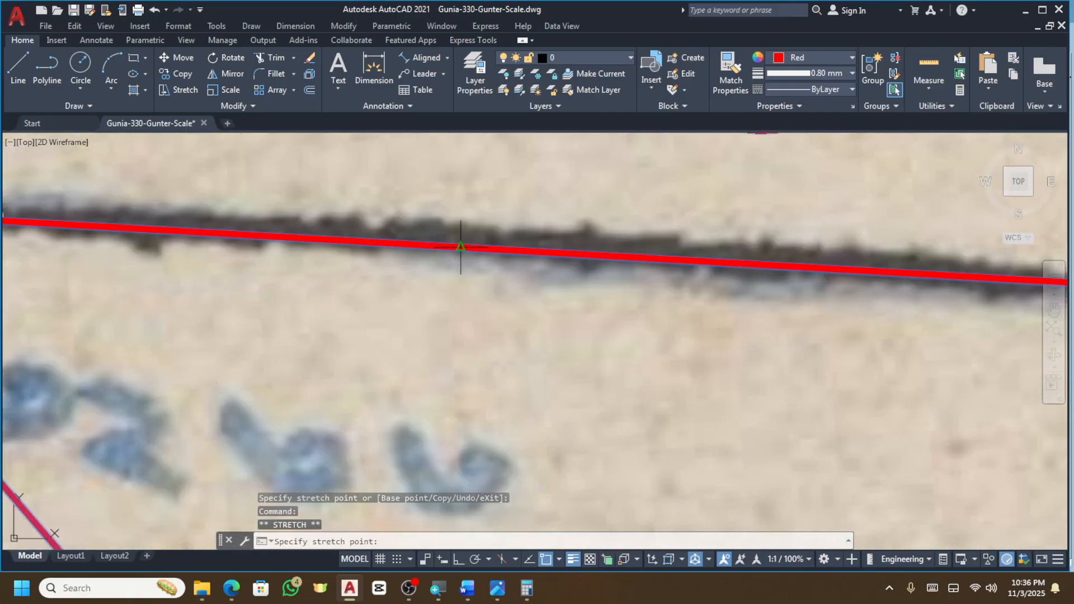
pyautogui.scroll(4, 459, 247)
pyautogui.click(458, 240)
pyautogui.scroll(-8, 459, 240)
pyautogui.scroll(-2, 496, 241)
pyautogui.press('Escape')
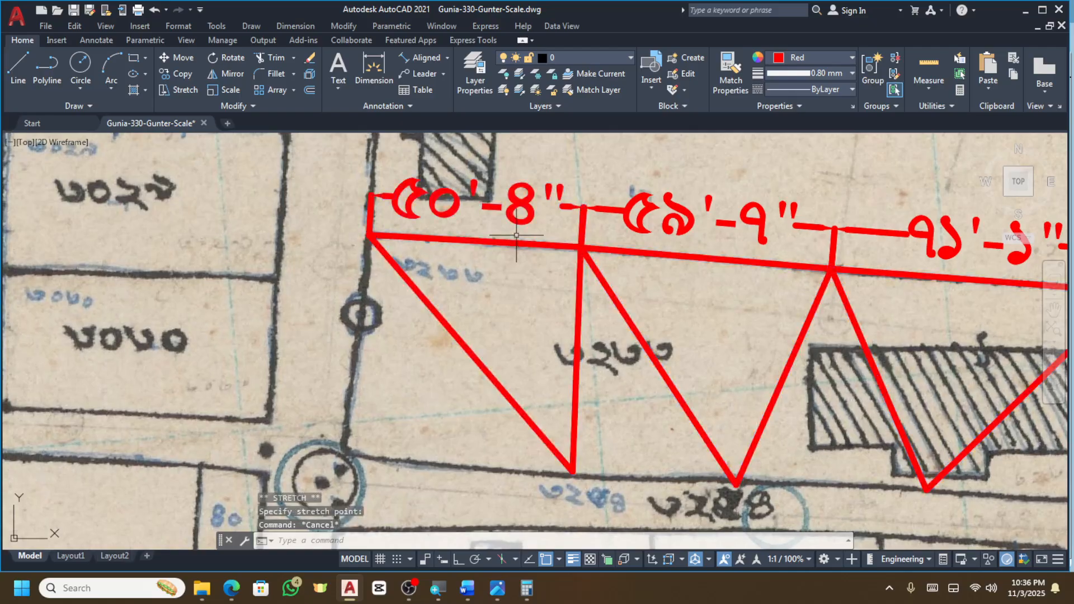
# Select the trace to check its vertices, and examine how its eastern segment follows the drawn boundary.
pyautogui.scroll(-2, 516, 232)
pyautogui.scroll(2, 776, 246)
pyautogui.scroll(-1, 521, 297)
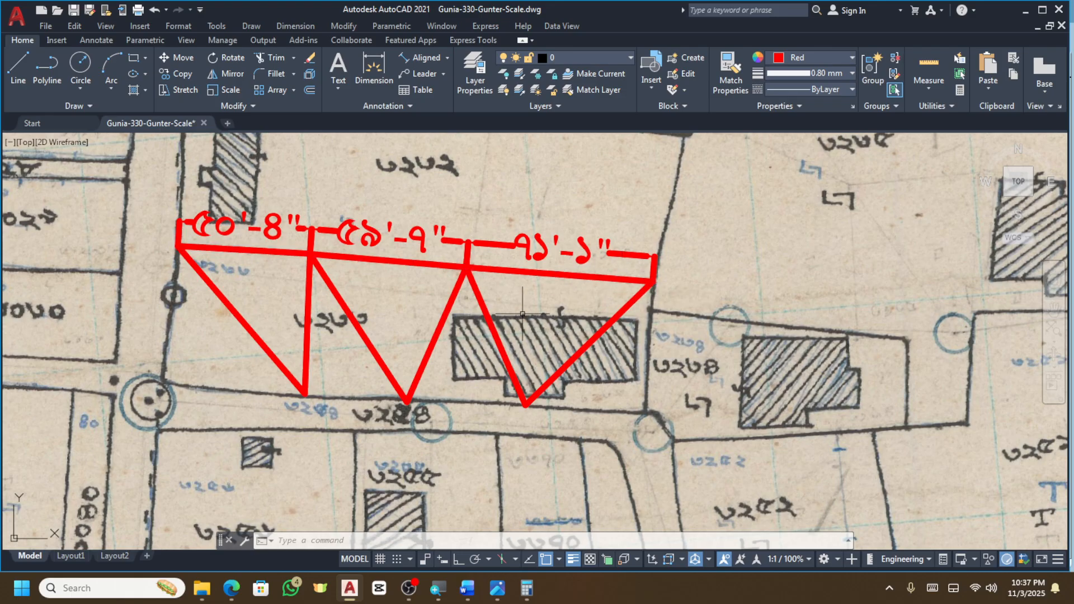
pyautogui.click(406, 246)
pyautogui.click(396, 294)
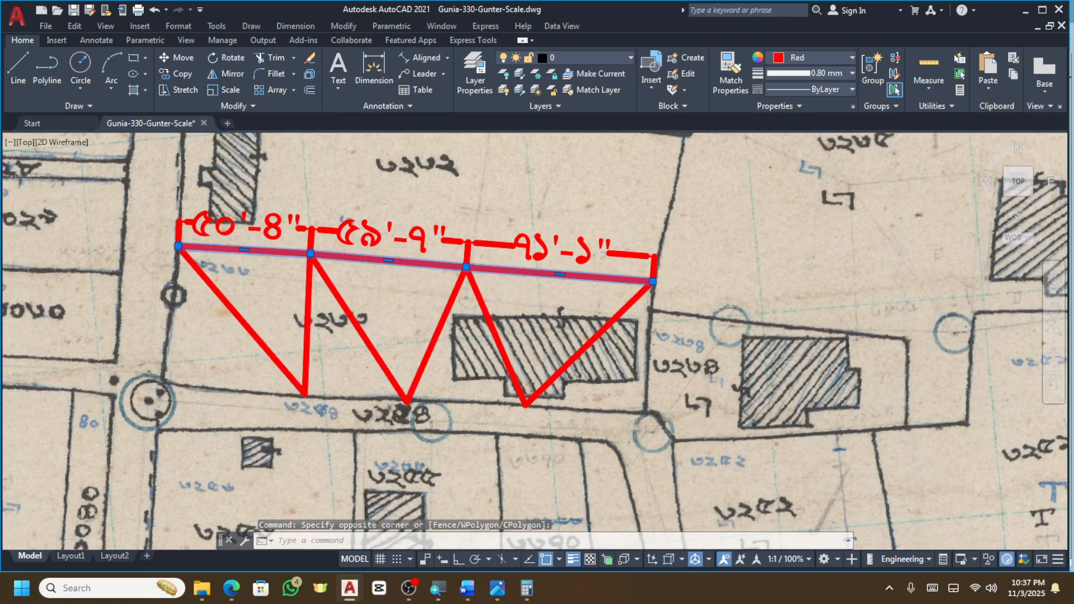
pyautogui.scroll(6, 615, 283)
pyautogui.press('Escape')
pyautogui.scroll(-5, 786, 279)
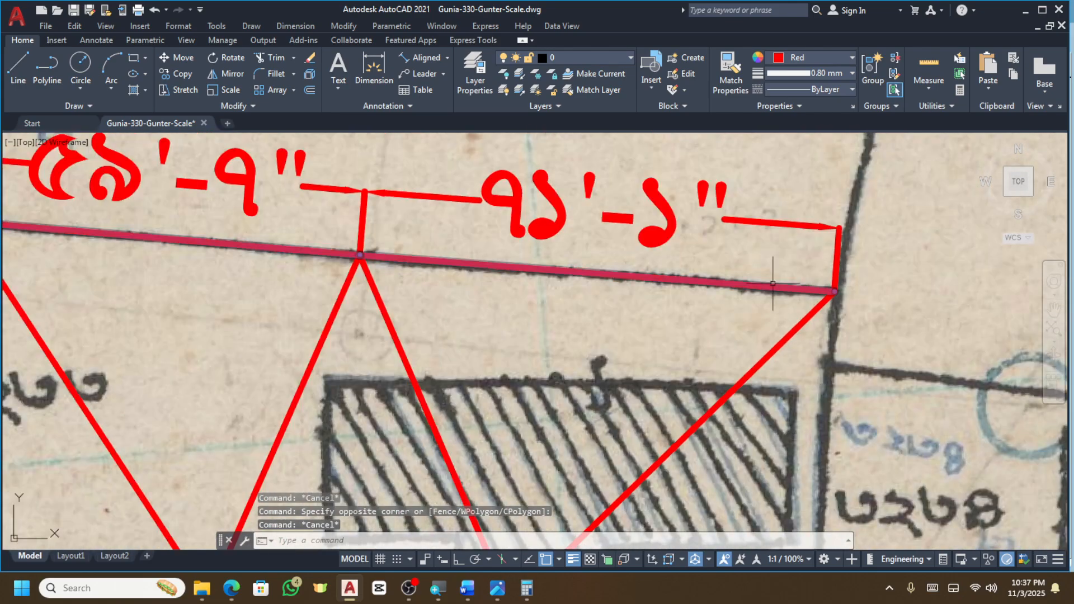
pyautogui.scroll(5, 430, 268)
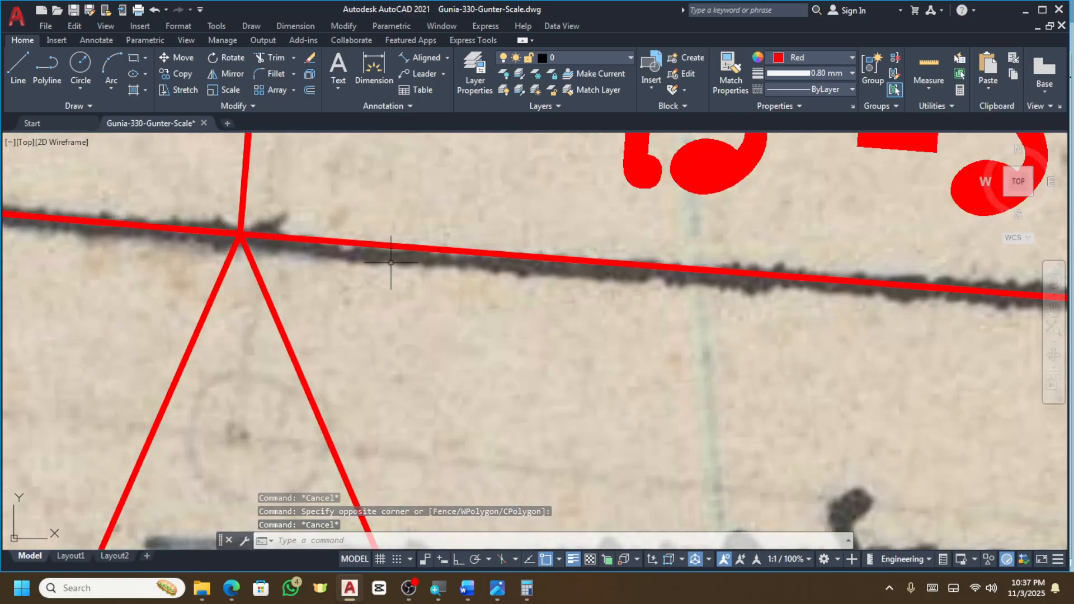
pyautogui.scroll(-4, 414, 263)
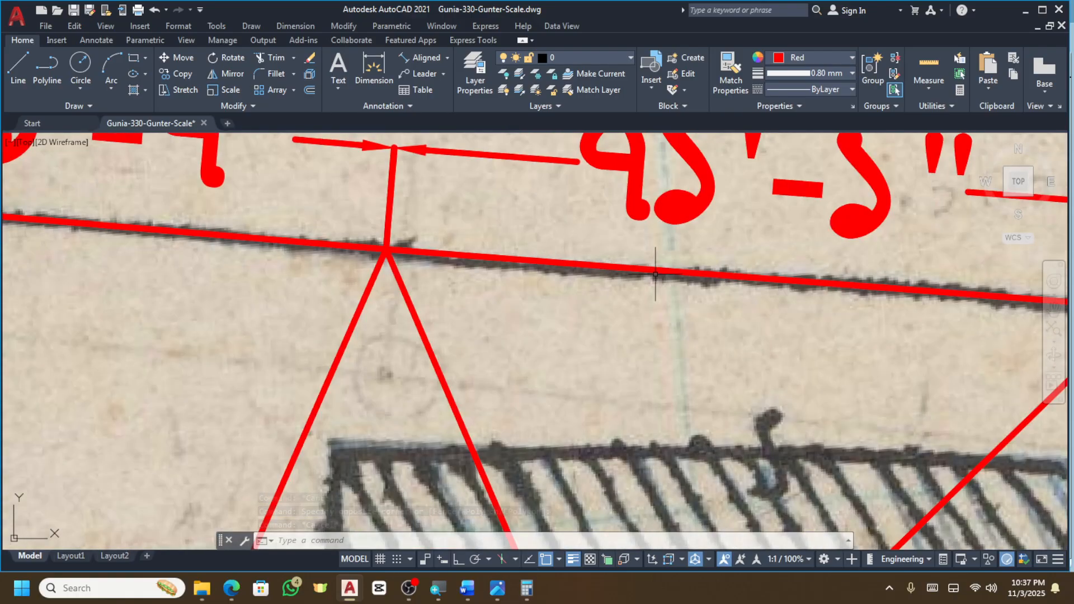
pyautogui.scroll(4, 345, 246)
pyautogui.scroll(5, 688, 268)
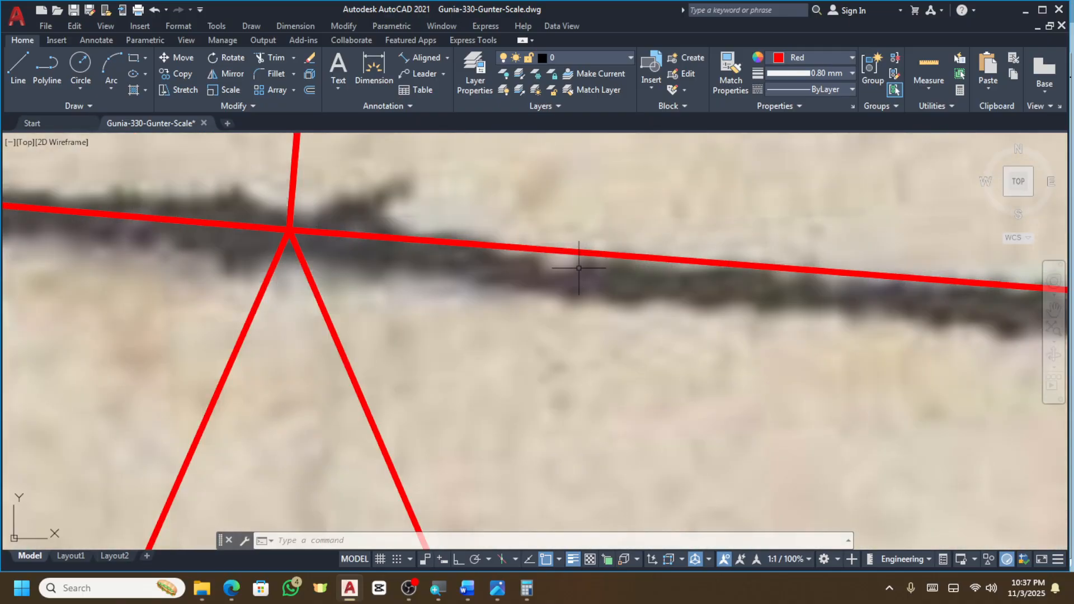
# Measure the offset between the trace and the drawn line just east of the second intermediate vertex, using an unplaced aligned dimension.
pyautogui.click(434, 59)
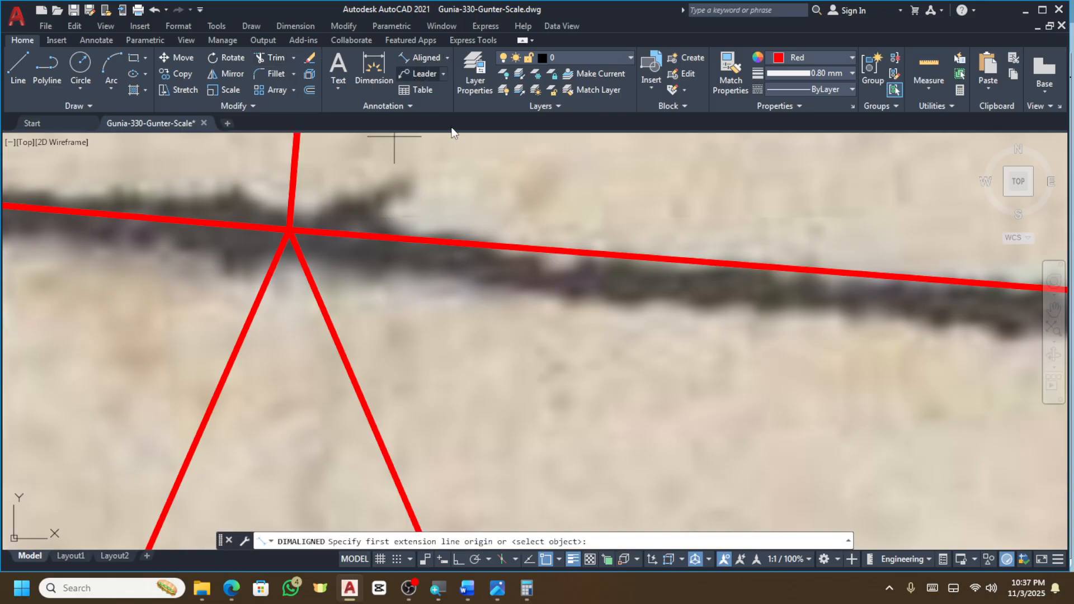
pyautogui.click(565, 250)
pyautogui.scroll(3, 559, 269)
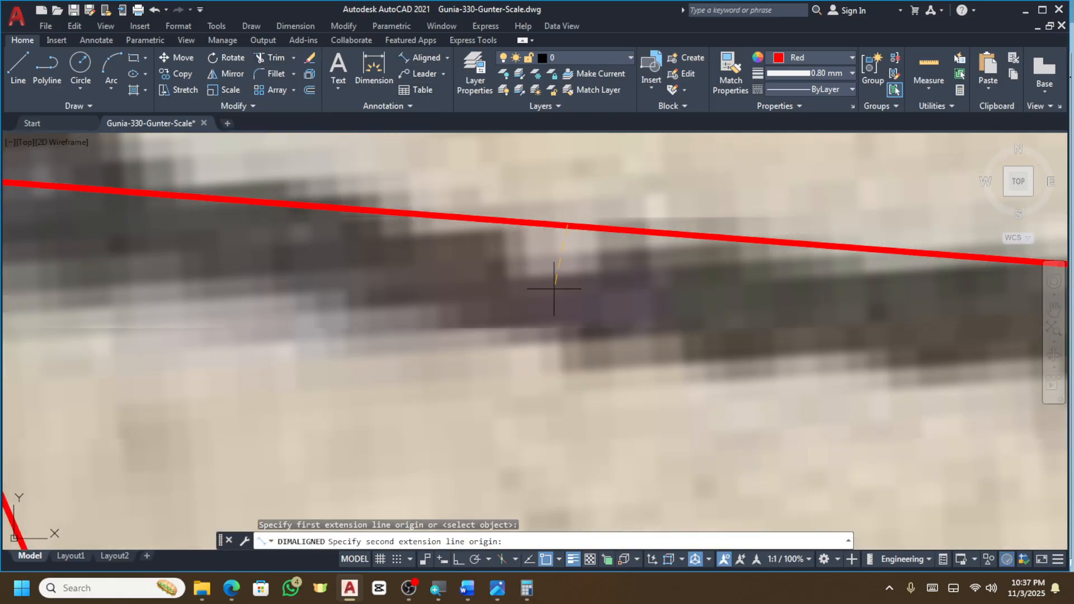
pyautogui.click(555, 286)
pyautogui.scroll(-4, 556, 285)
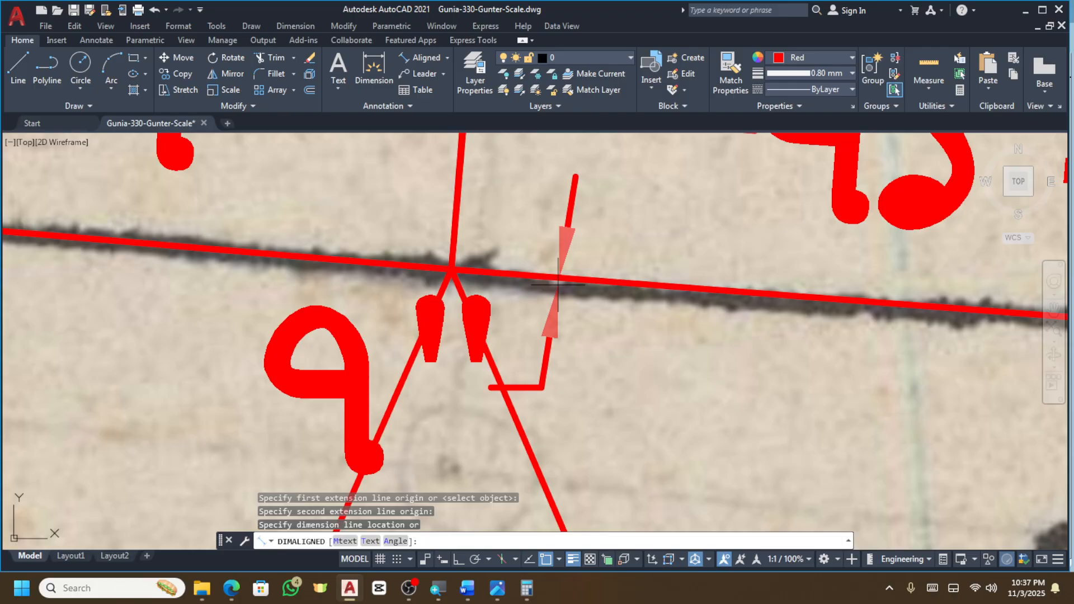
pyautogui.press('Escape')
# Move the trace's second intermediate vertex a short way east along the drawn boundary line.
pyautogui.click(618, 255)
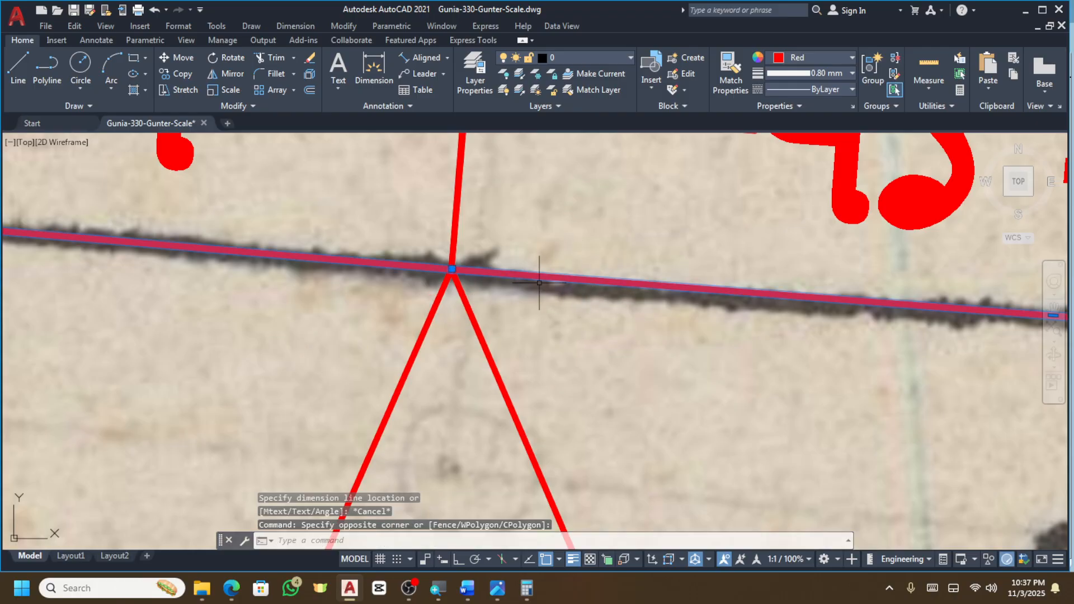
pyautogui.scroll(3, 452, 269)
pyautogui.click(452, 269)
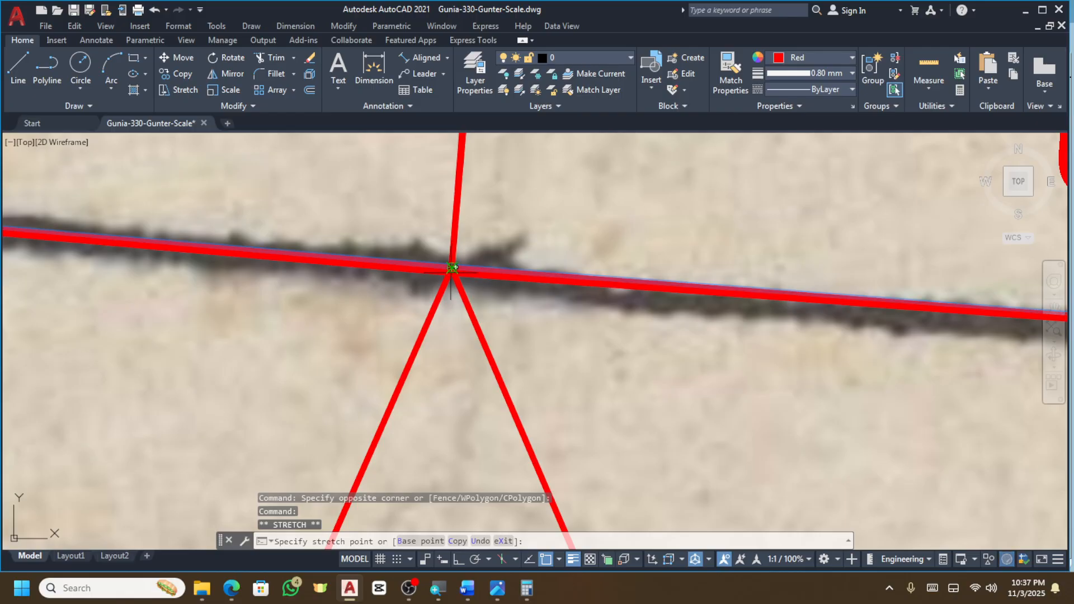
pyautogui.click(732, 304)
pyautogui.scroll(-2, 732, 305)
# Draw a polyline from the moved vertex west past the zigzag's apex along the boundary, ending in a short southward spur across the trace.
pyautogui.click(48, 72)
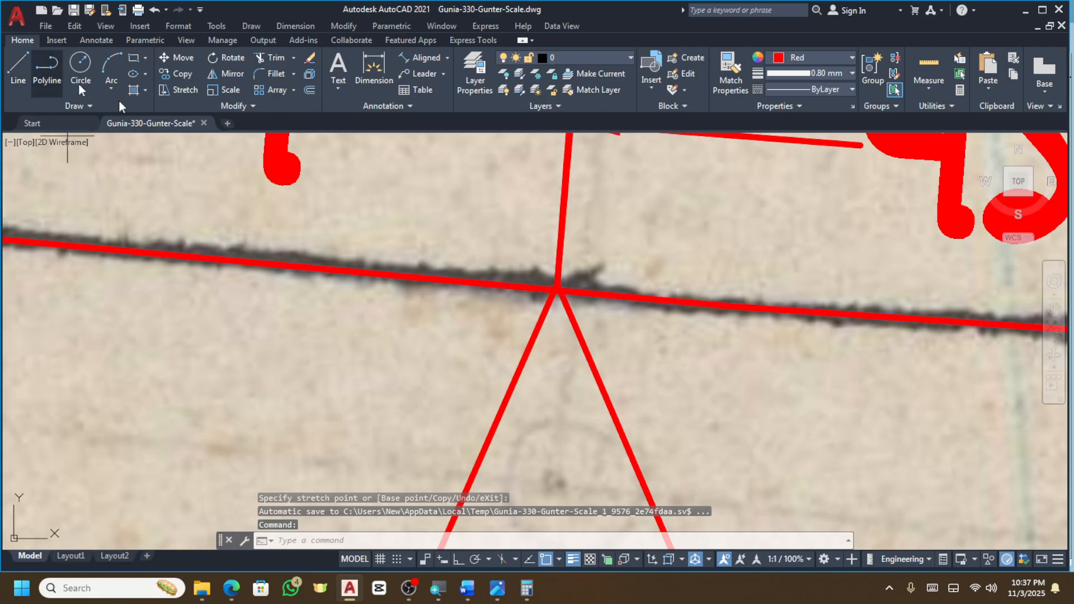
pyautogui.click(732, 305)
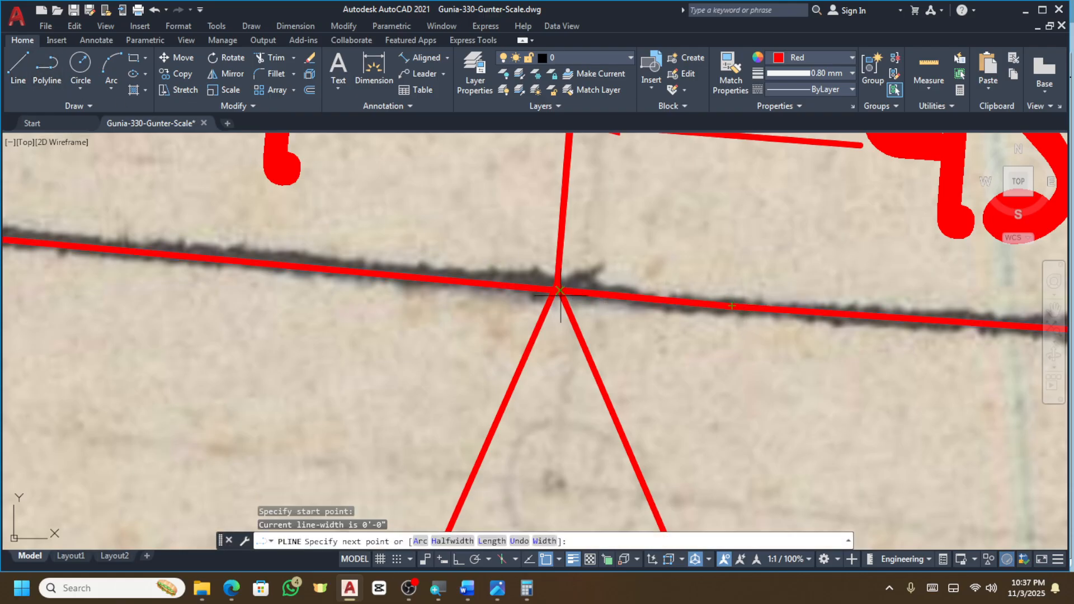
pyautogui.scroll(4, 537, 274)
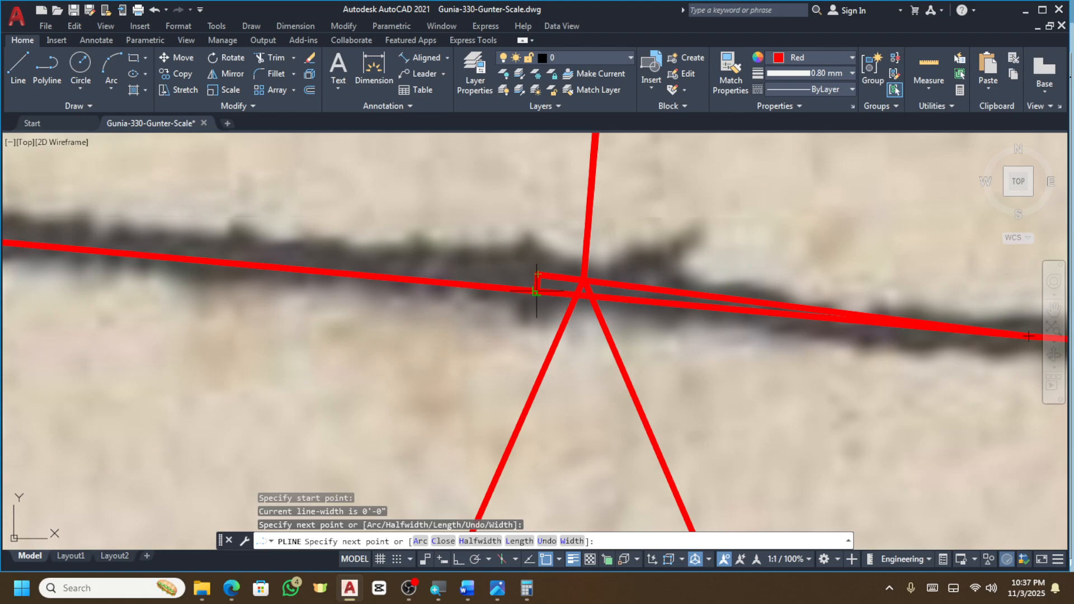
pyautogui.click(537, 274)
pyautogui.click(525, 314)
pyautogui.press('Escape')
pyautogui.press('Escape')
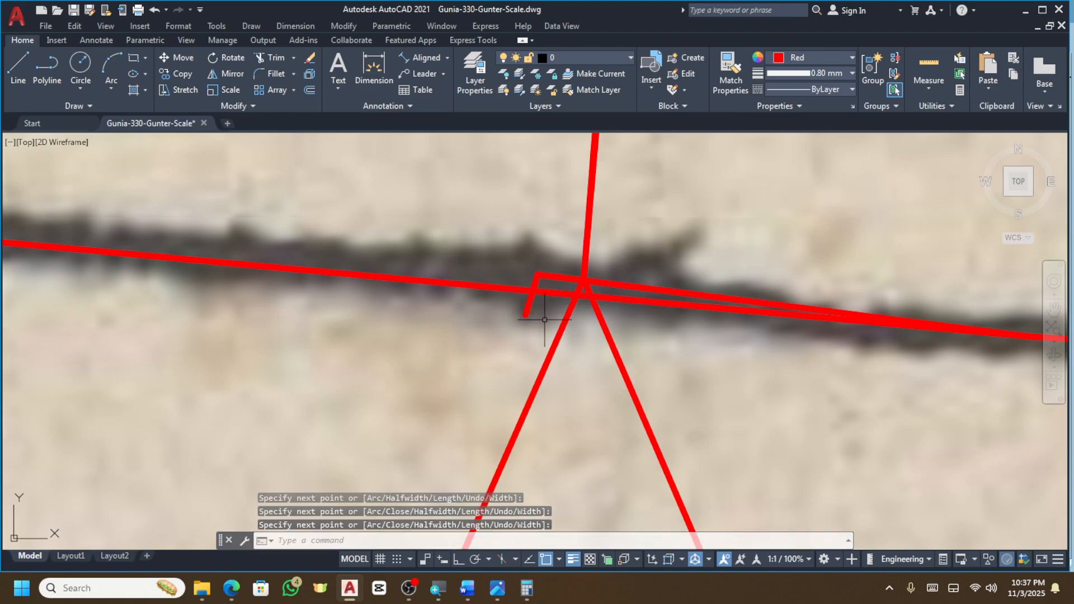
# Trim the trace between the spur and the zigzag, and move the western part's cut end onto the new polyline's corner.
pyautogui.write('trim')
pyautogui.press('Return')
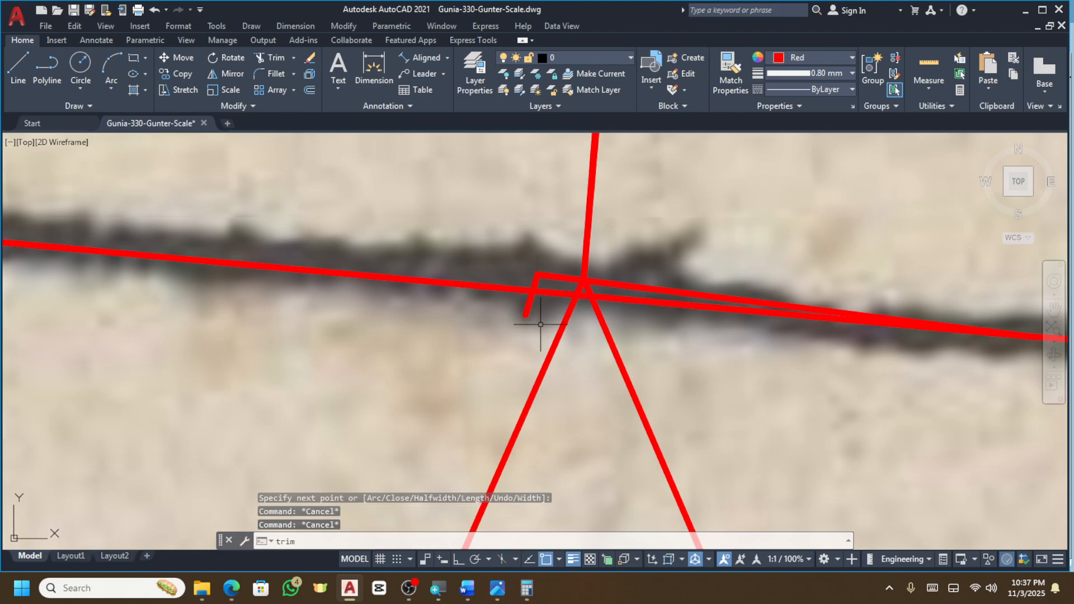
pyautogui.press('Escape')
pyautogui.click(537, 290)
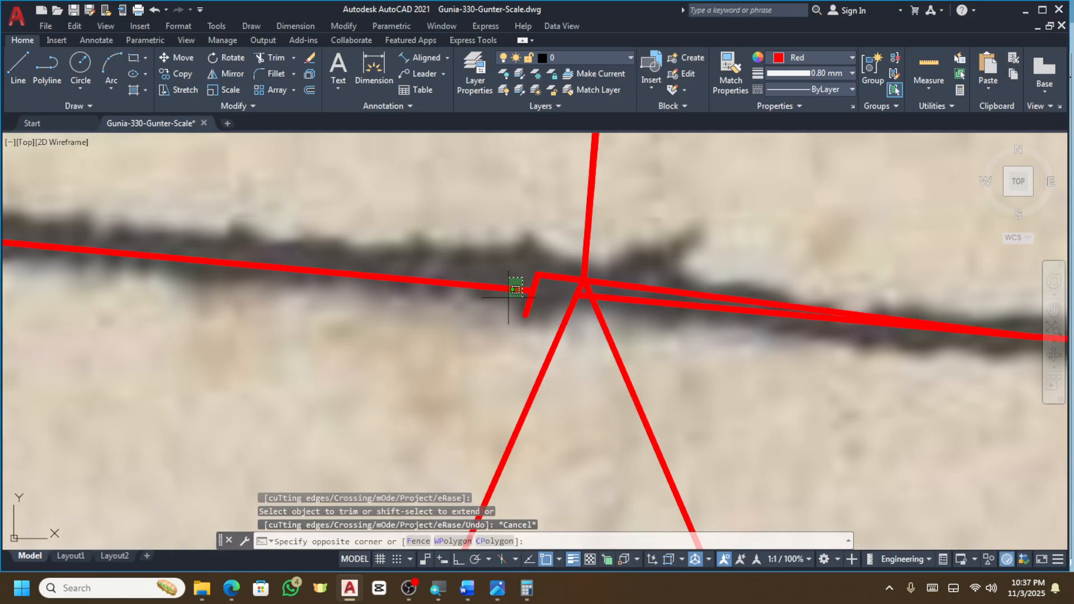
pyautogui.click(537, 274)
pyautogui.press('Escape')
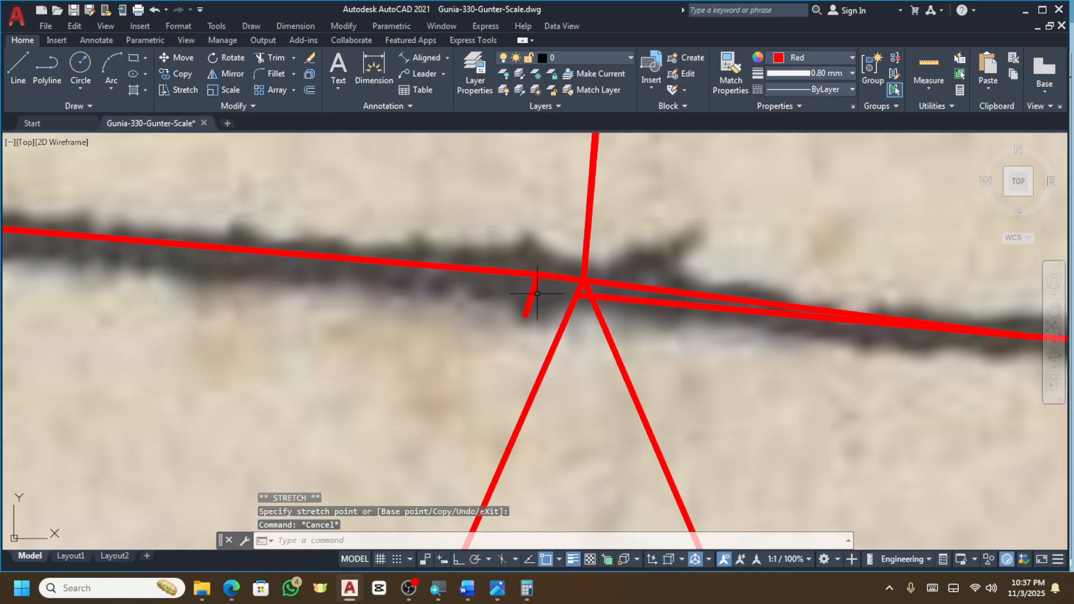
# Select the new polyline and collapse its short spur by moving the spur's end onto the corner.
pyautogui.click(536, 294)
pyautogui.click(514, 303)
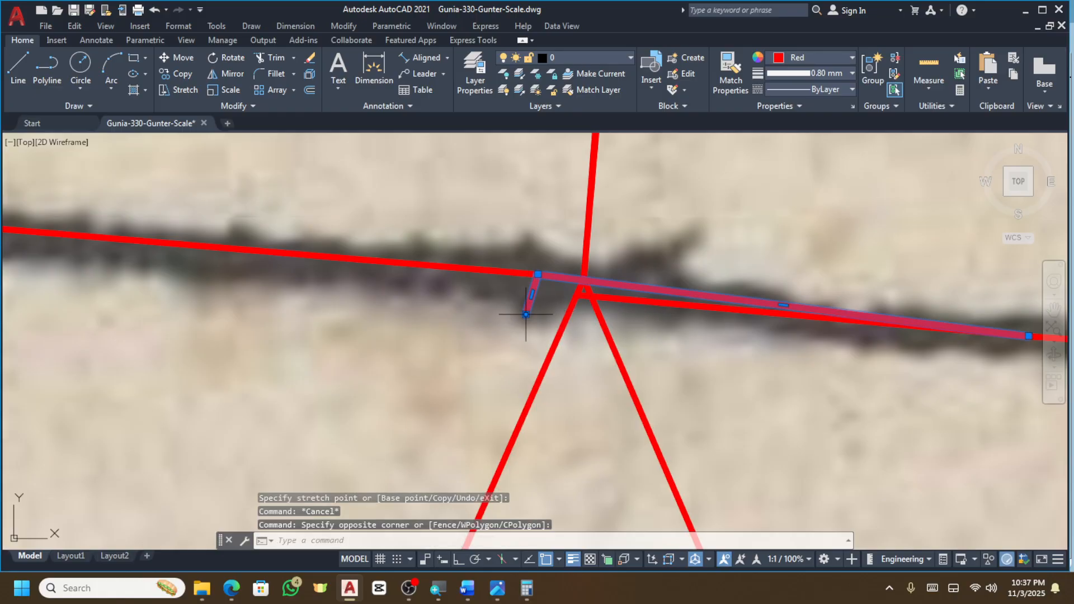
pyautogui.click(526, 314)
pyautogui.click(538, 274)
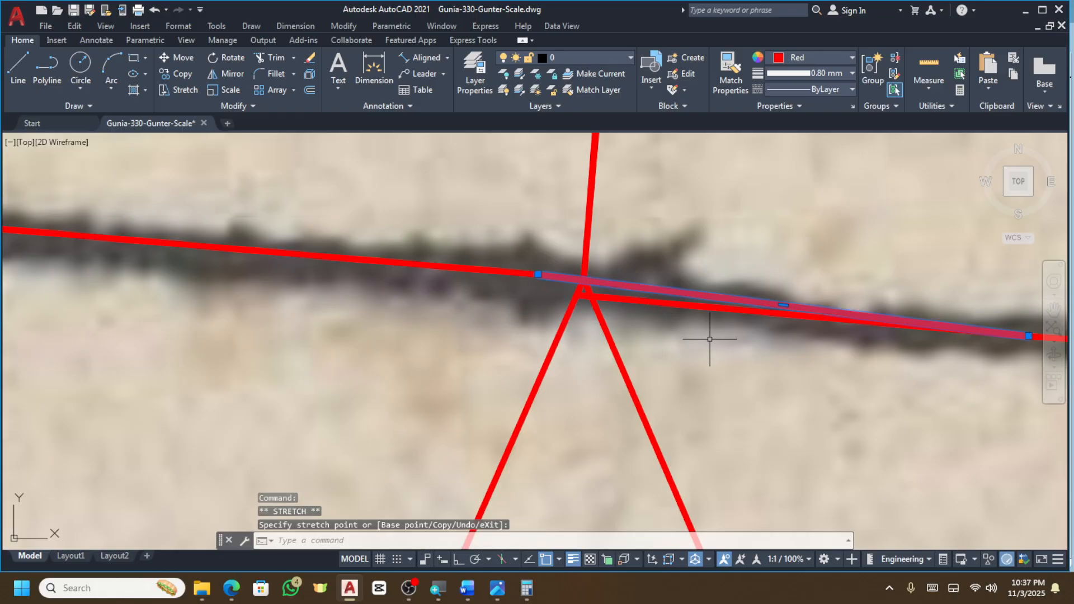
pyautogui.press('Escape')
pyautogui.press('Escape')
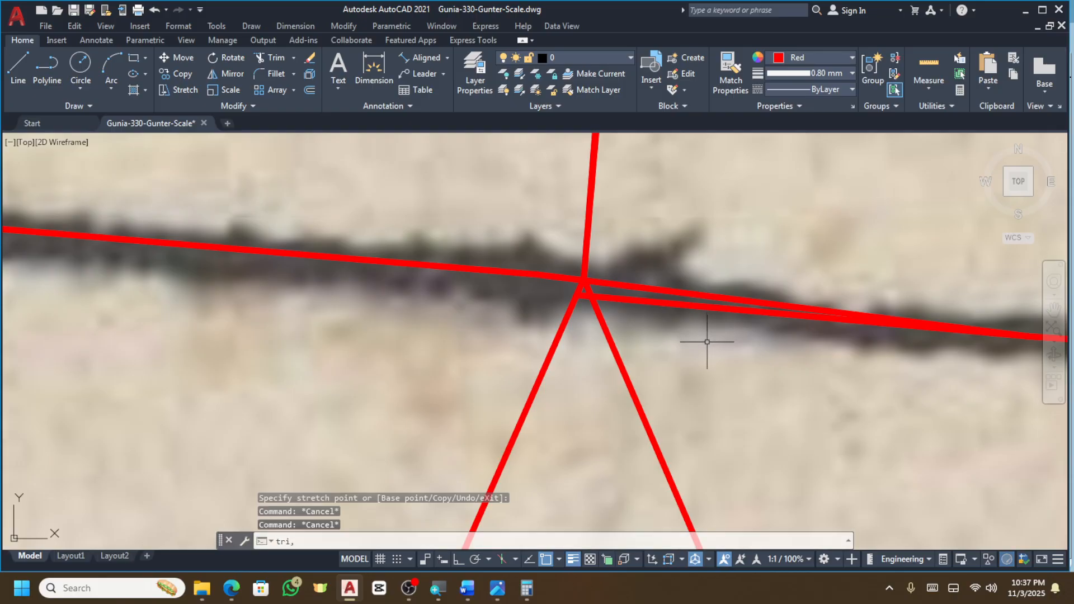
# Trim the leftover lower trace just east of the zigzag's apex so only the new polyline remains there.
pyautogui.write('tri')
pyautogui.press('Escape')
pyautogui.write('tri')
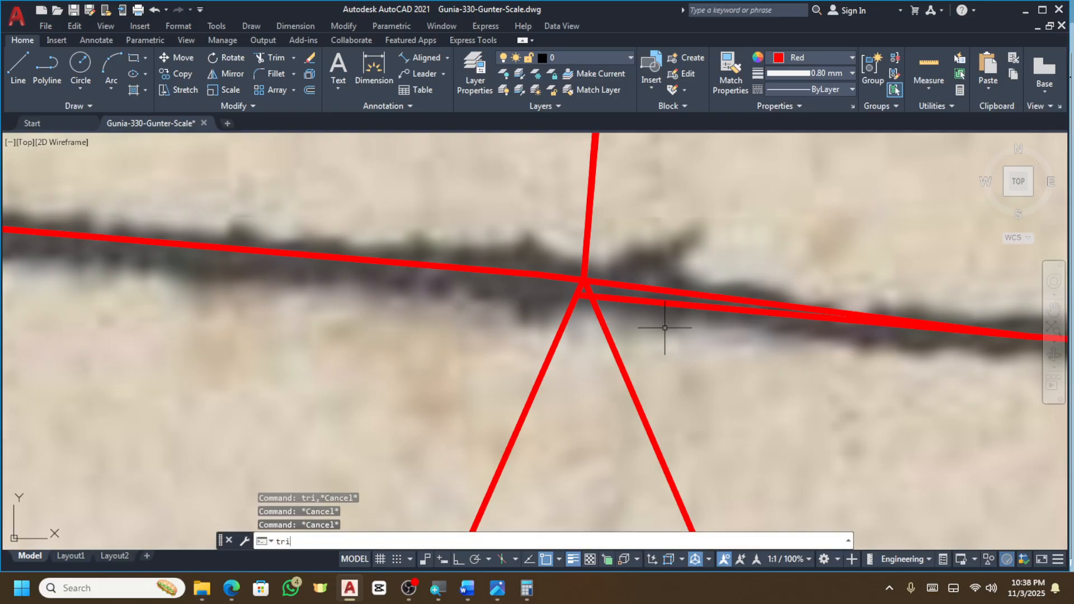
pyautogui.press('Return')
pyautogui.scroll(2, 577, 293)
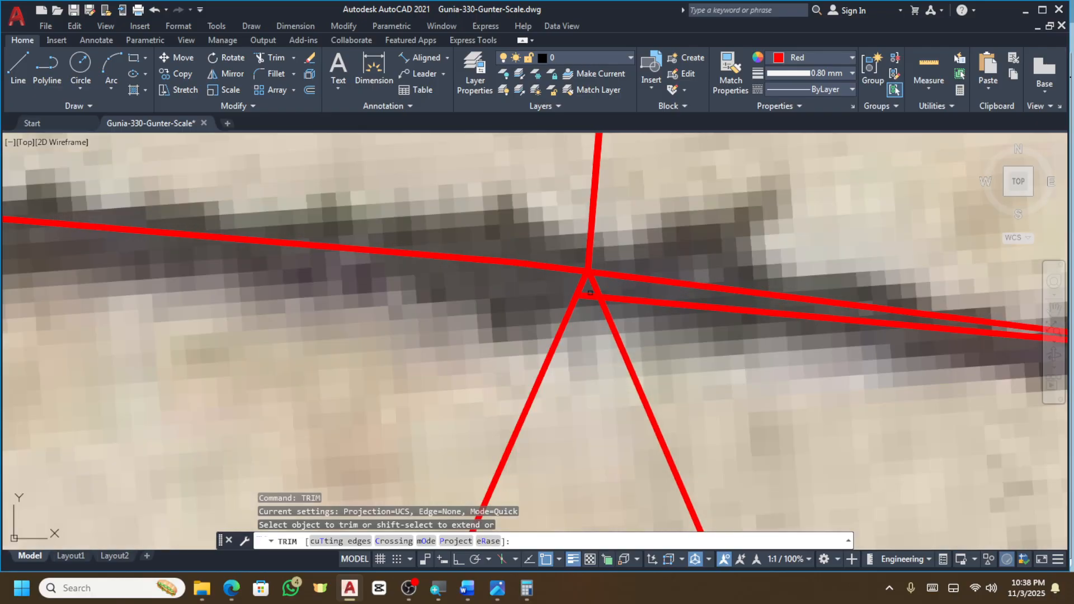
pyautogui.click(587, 296)
pyautogui.click(642, 303)
pyautogui.scroll(-4, 553, 293)
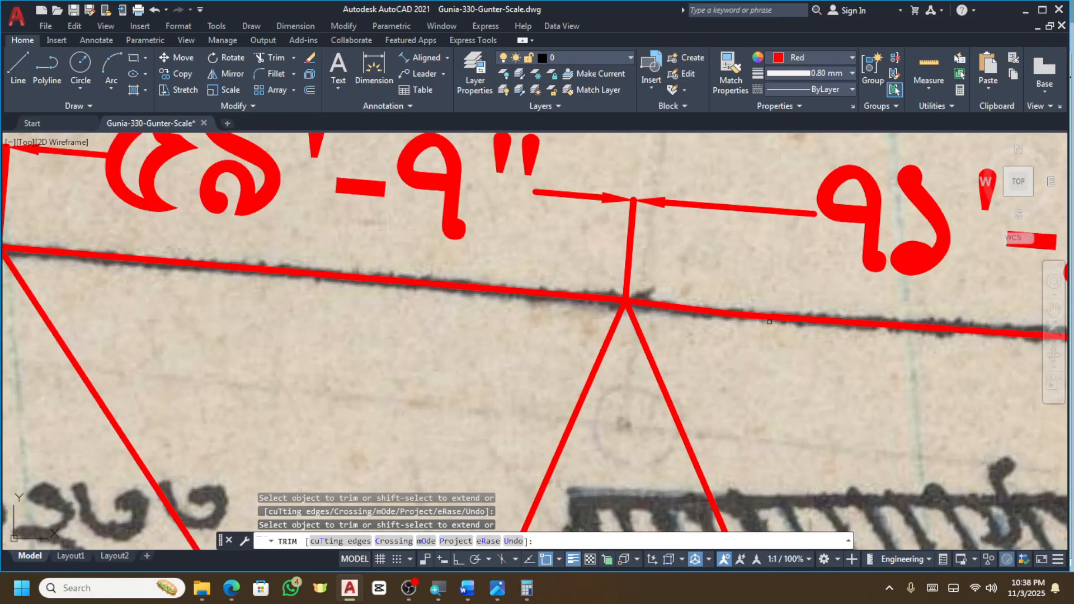
pyautogui.scroll(3, 520, 293)
pyautogui.scroll(-2, 660, 294)
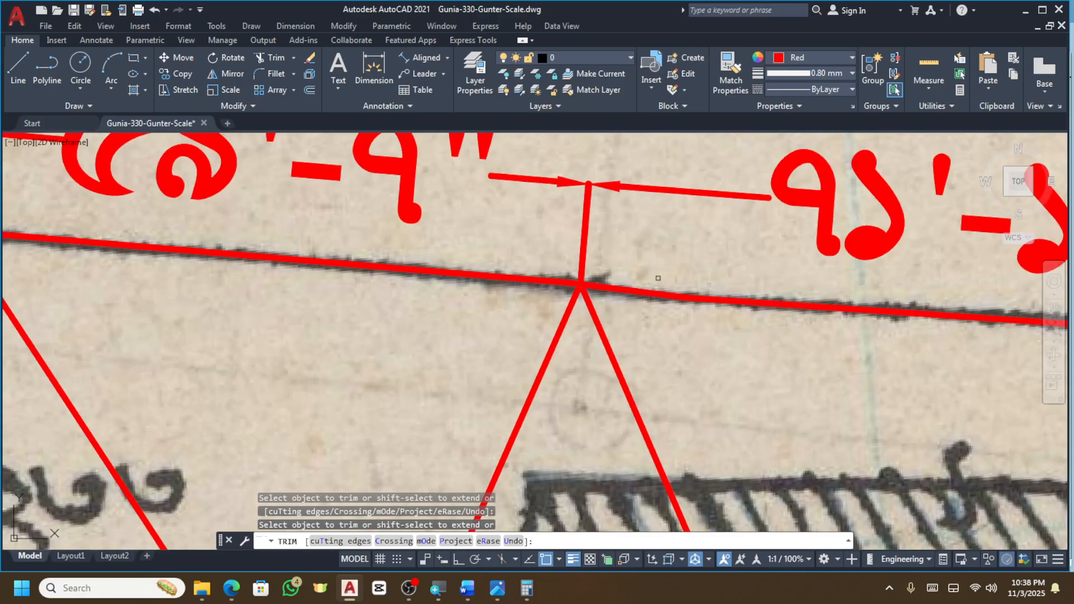
pyautogui.press('Escape')
# Select the boundary trace pieces meeting near the zigzag's apex and join them into one polyline.
pyautogui.click(566, 288)
pyautogui.click(552, 267)
pyautogui.click(531, 278)
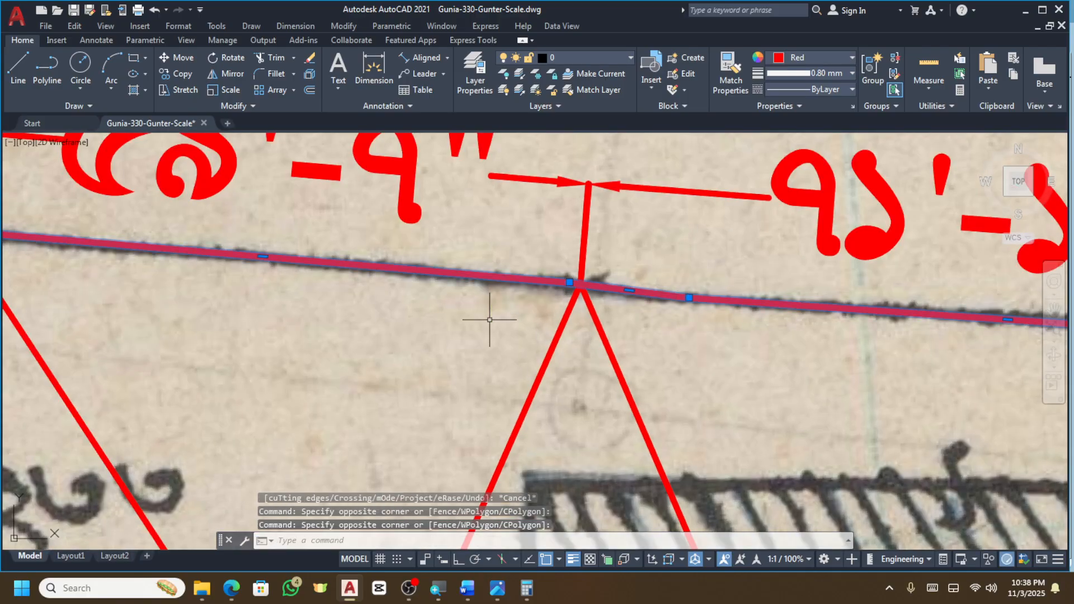
pyautogui.write('j')
pyautogui.press('Return')
# Try the joined polyline's vertex east of the apex south and north of the line, and settle it on the drawn boundary slightly farther west.
pyautogui.click(515, 250)
pyautogui.click(473, 311)
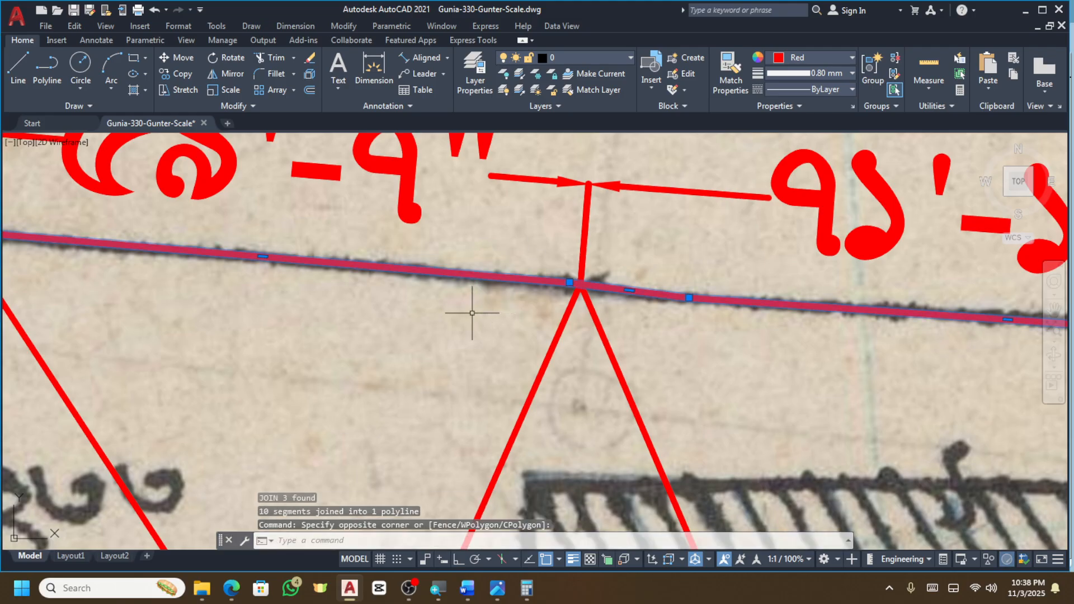
pyautogui.scroll(-2, 530, 317)
pyautogui.scroll(1, 590, 305)
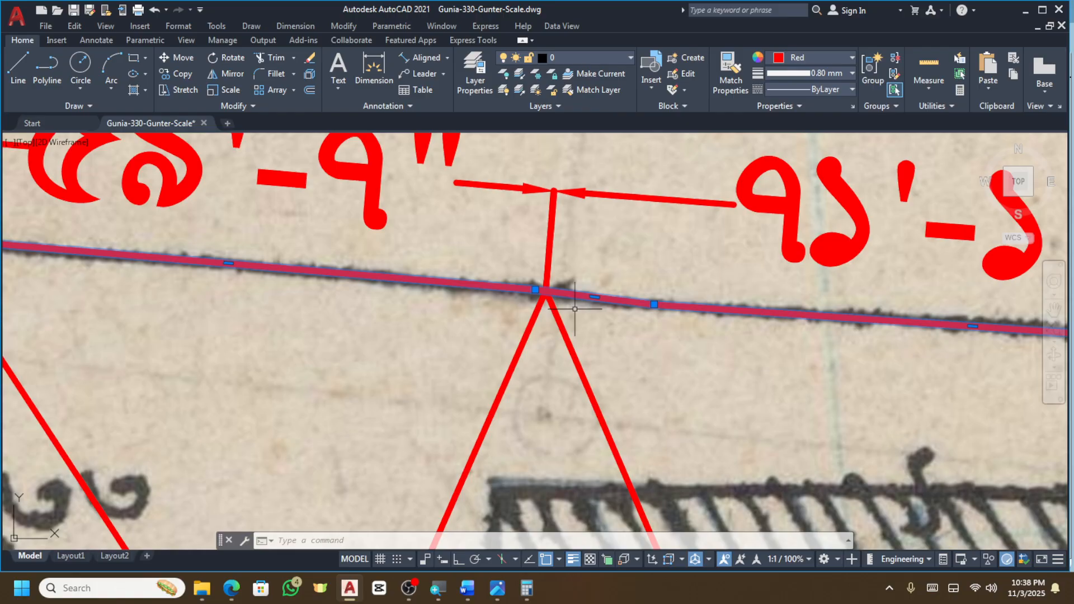
pyautogui.scroll(4, 649, 305)
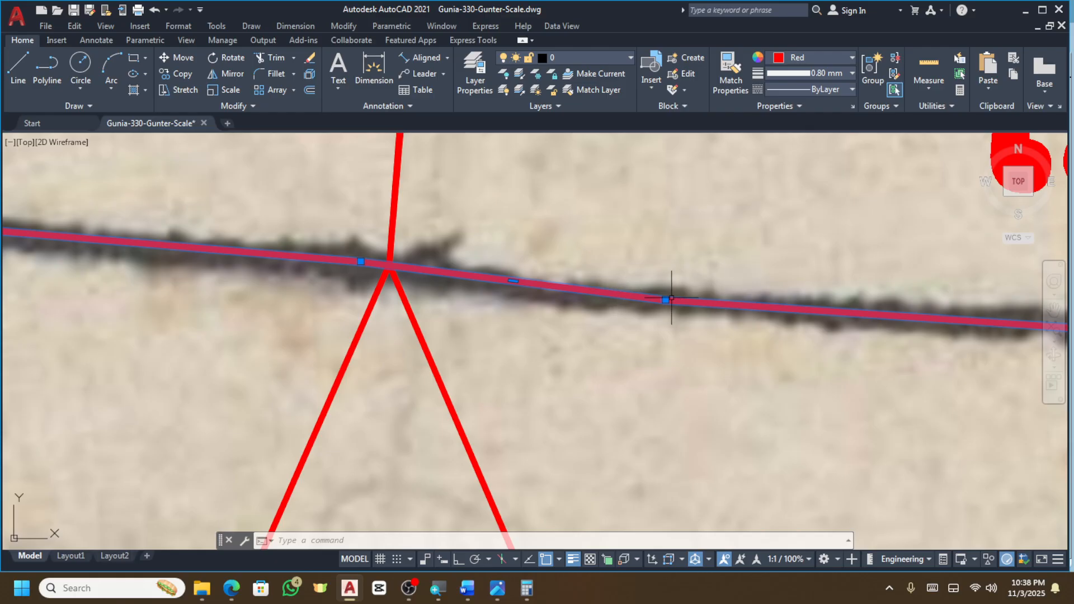
pyautogui.click(665, 300)
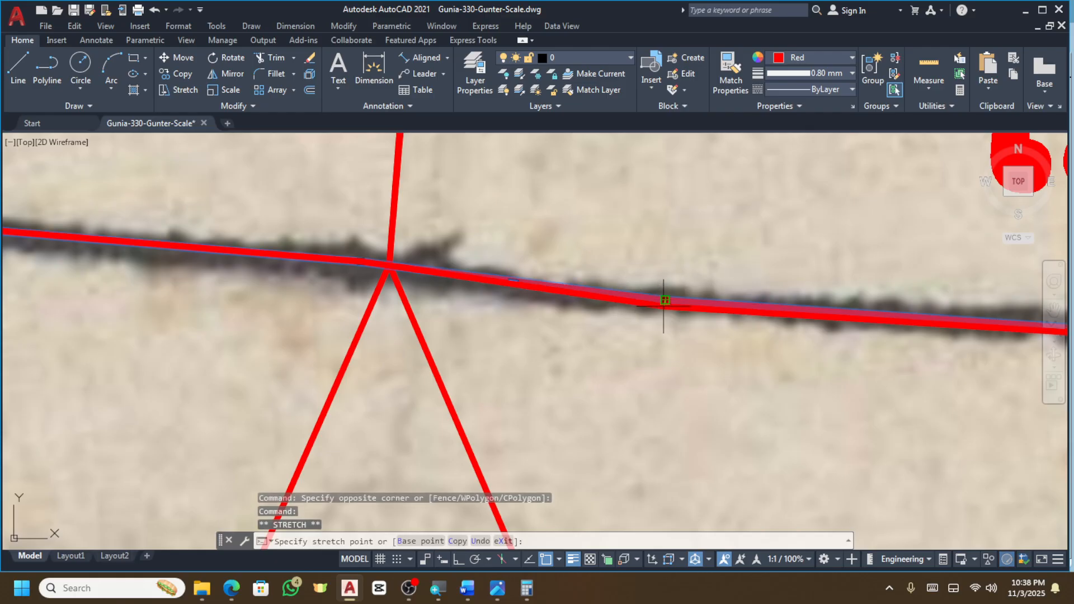
pyautogui.click(650, 394)
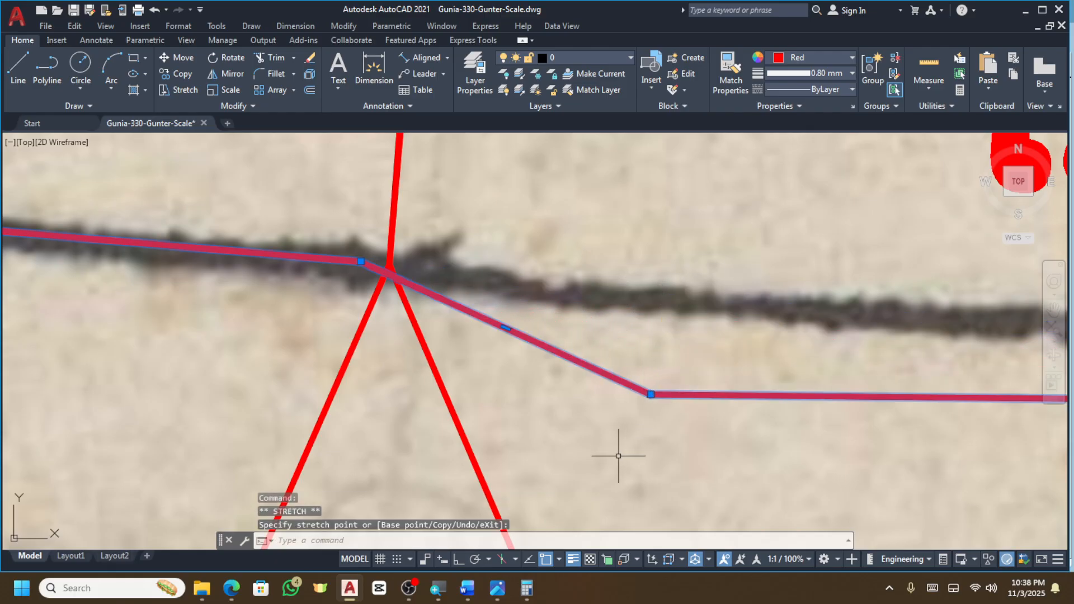
pyautogui.click(650, 394)
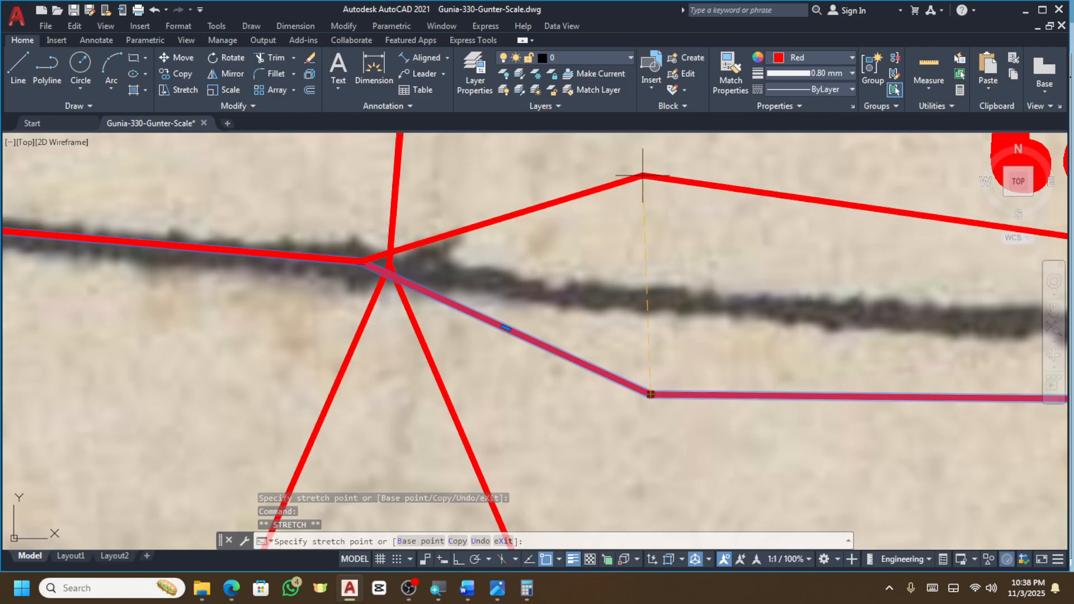
pyautogui.click(640, 169)
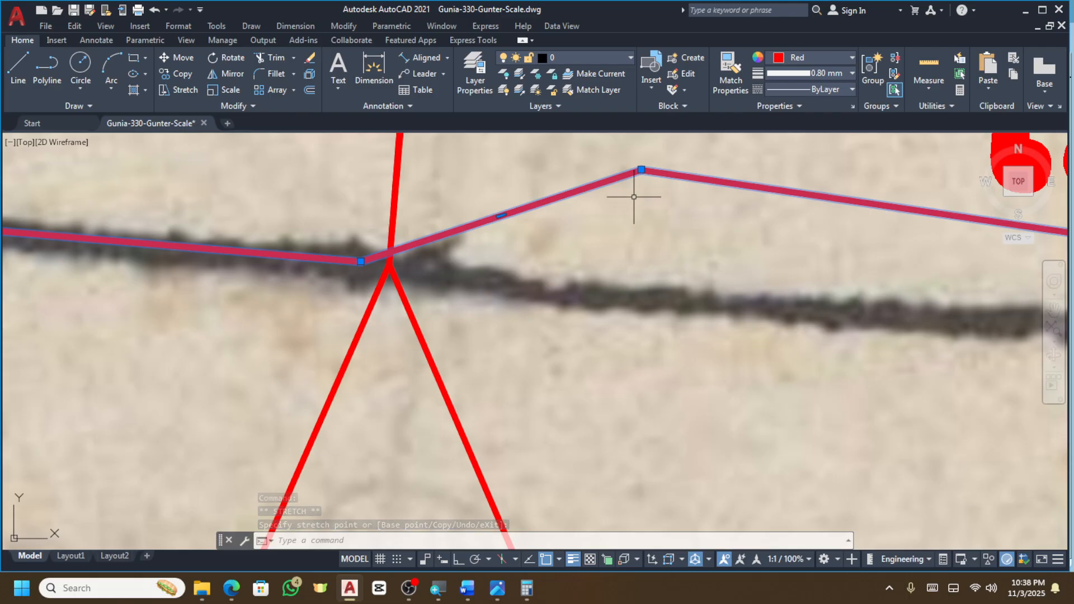
pyautogui.click(641, 169)
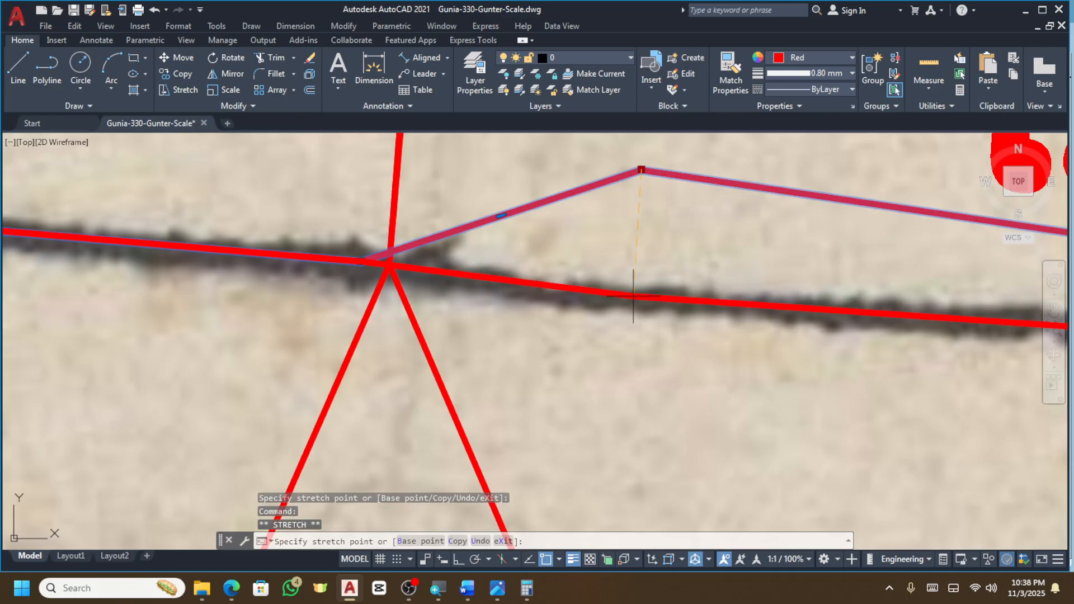
pyautogui.click(631, 298)
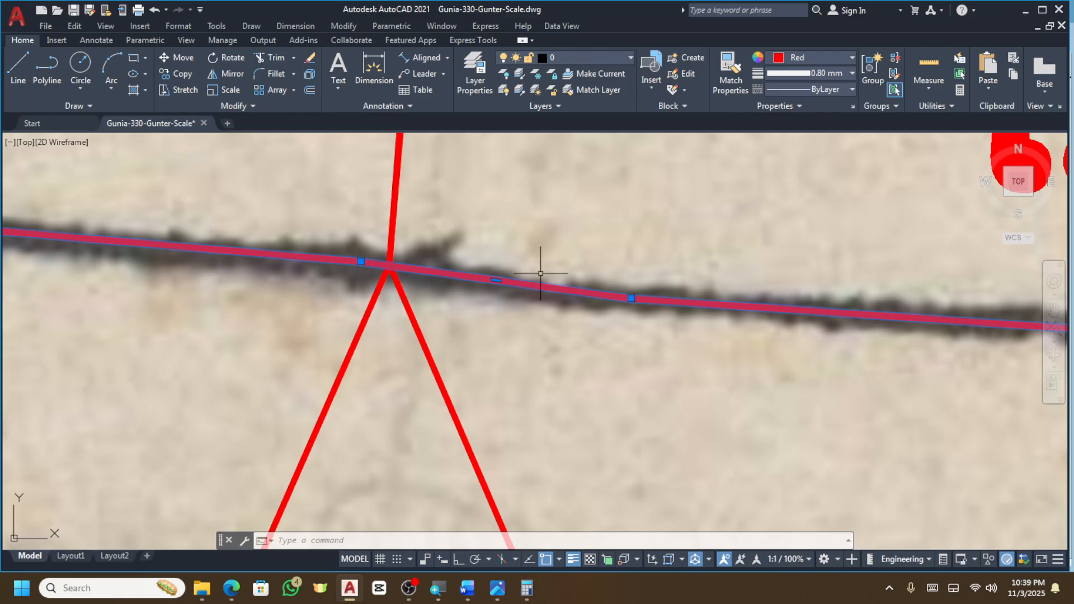
# Move the zigzag's apex and the adjoining dimensions' shared origin onto the polyline vertex just west of them.
pyautogui.click(428, 291)
pyautogui.click(335, 304)
pyautogui.click(390, 264)
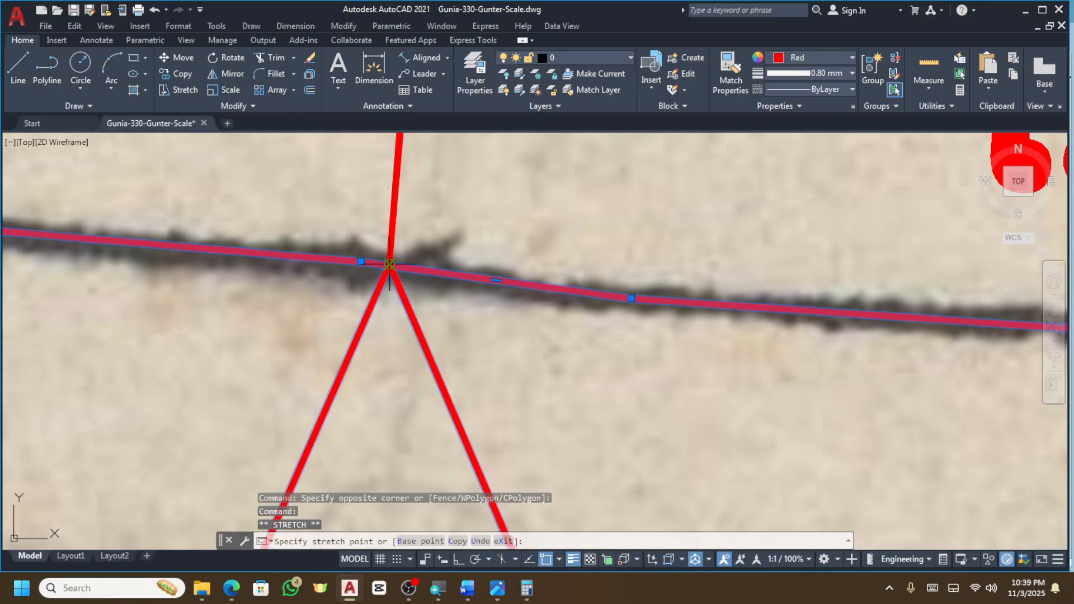
pyautogui.click(361, 261)
pyautogui.click(413, 240)
pyautogui.click(385, 247)
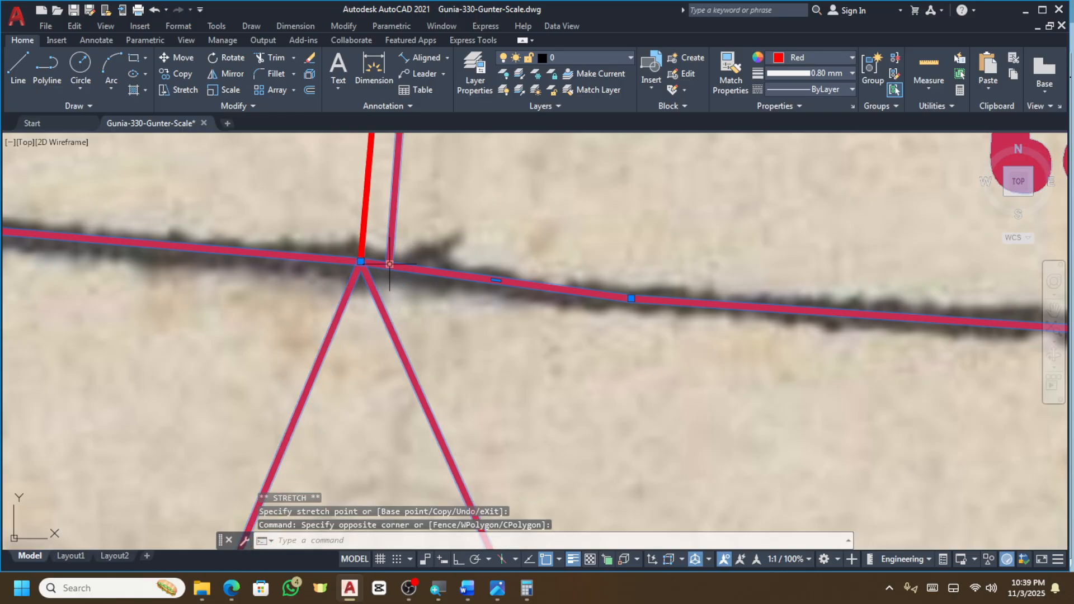
pyautogui.click(390, 264)
pyautogui.click(361, 262)
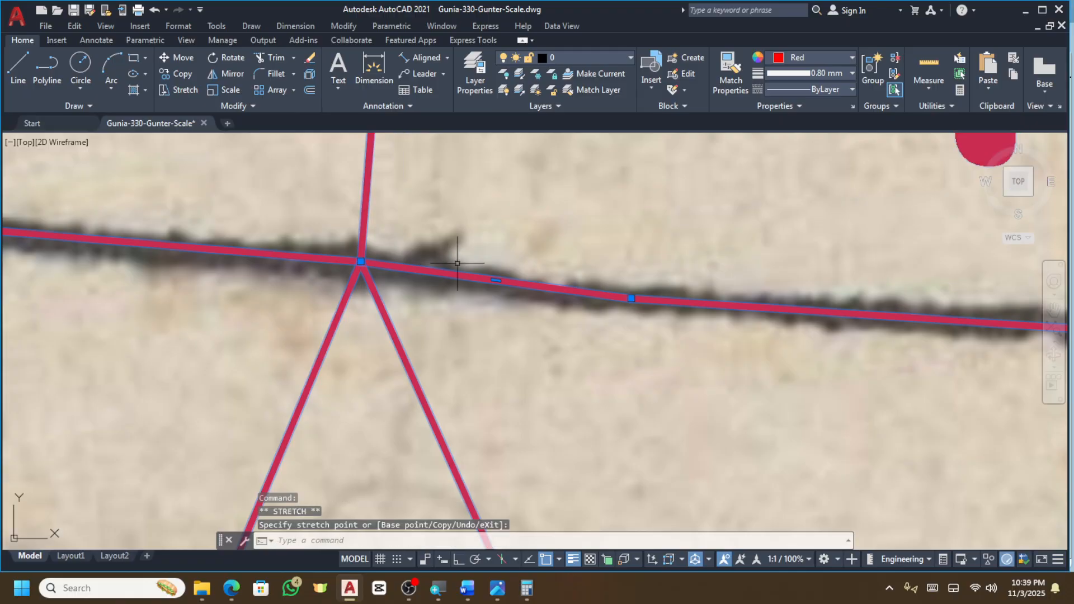
pyautogui.press('Escape')
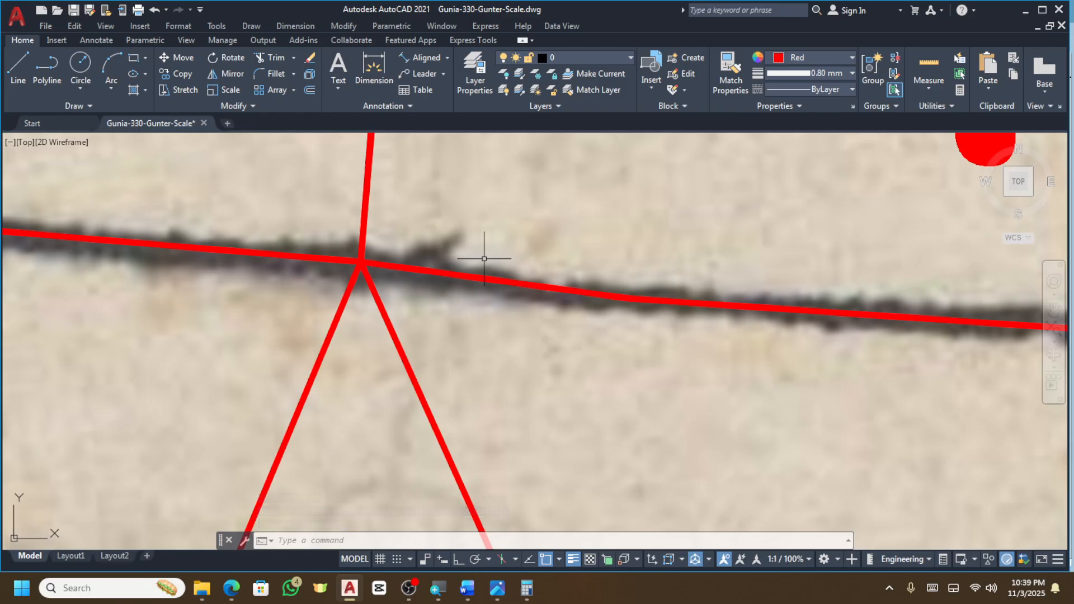
# Draw a short polyline down the plot's drawn east boundary, crossing the east end of the trace.
pyautogui.scroll(-6, 484, 258)
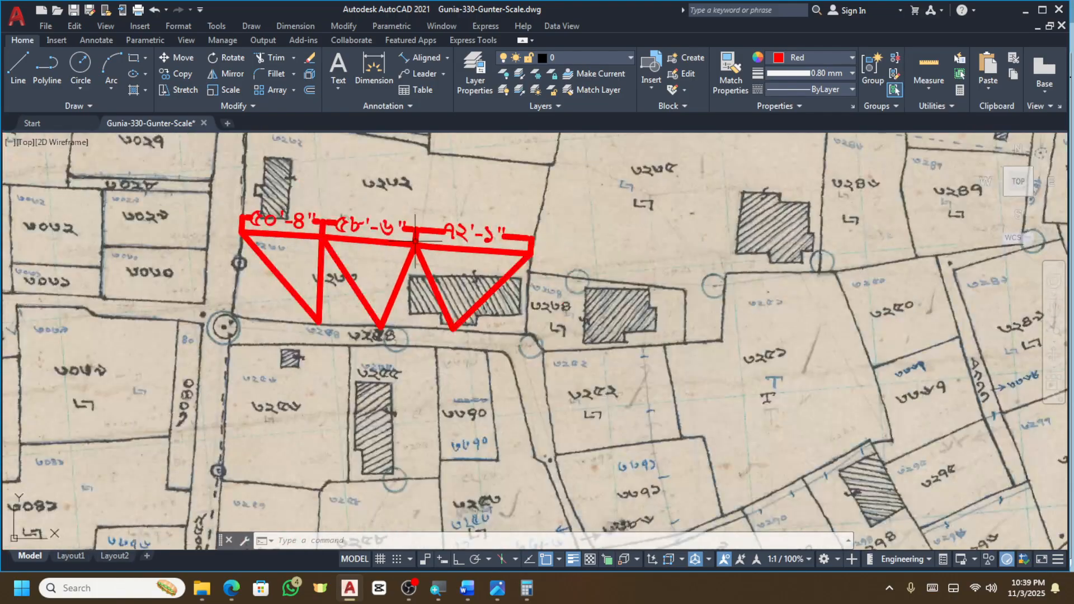
pyautogui.scroll(7, 573, 246)
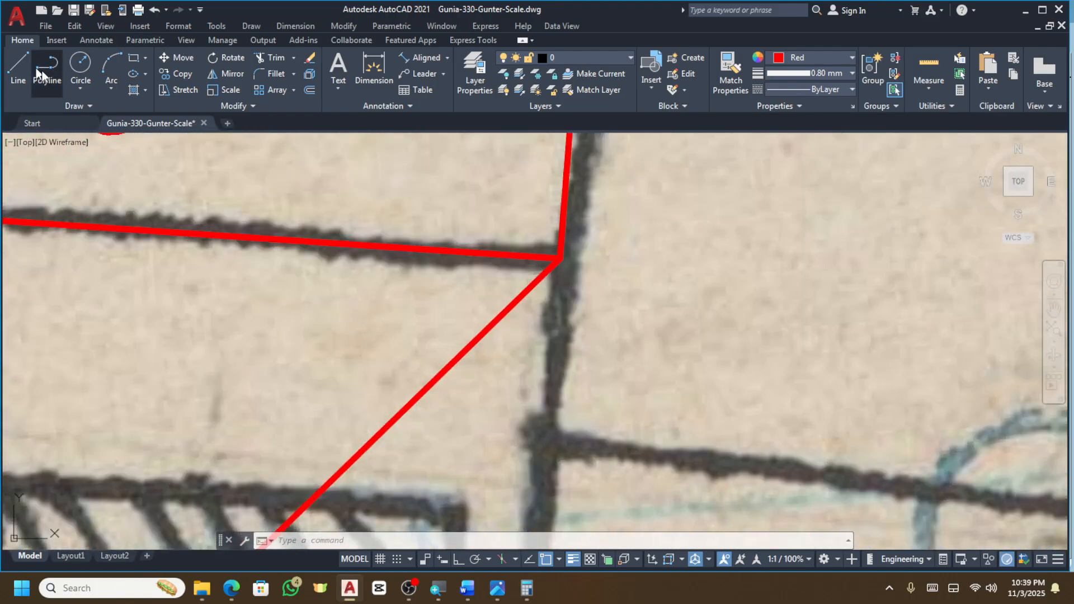
pyautogui.click(47, 70)
pyautogui.click(583, 164)
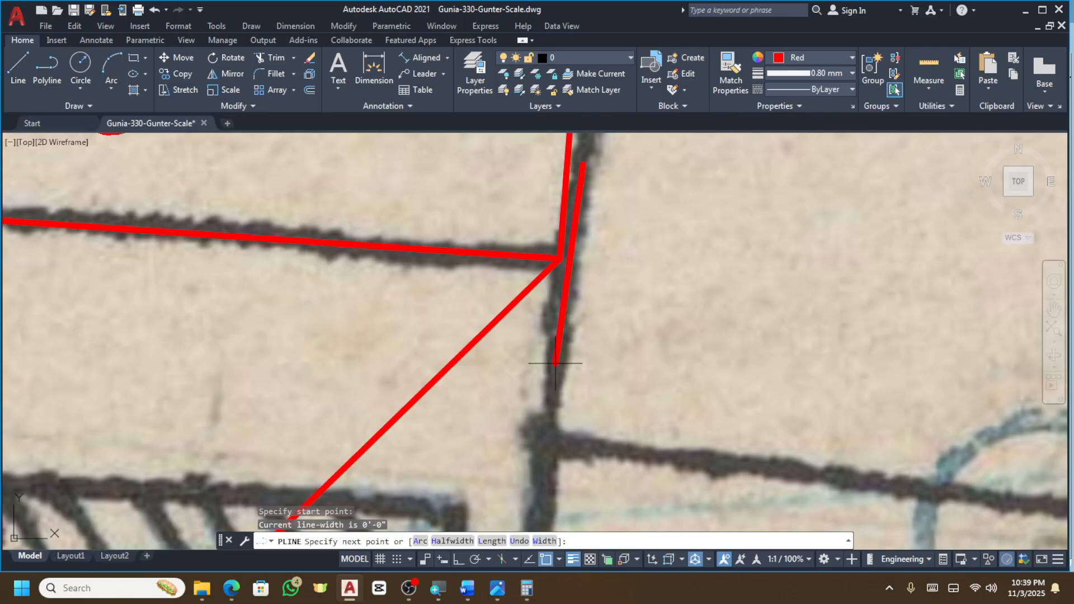
pyautogui.click(555, 365)
pyautogui.press('Escape')
# Stretch the trace's east end along its own direction well past the short east-boundary polyline.
pyautogui.click(484, 278)
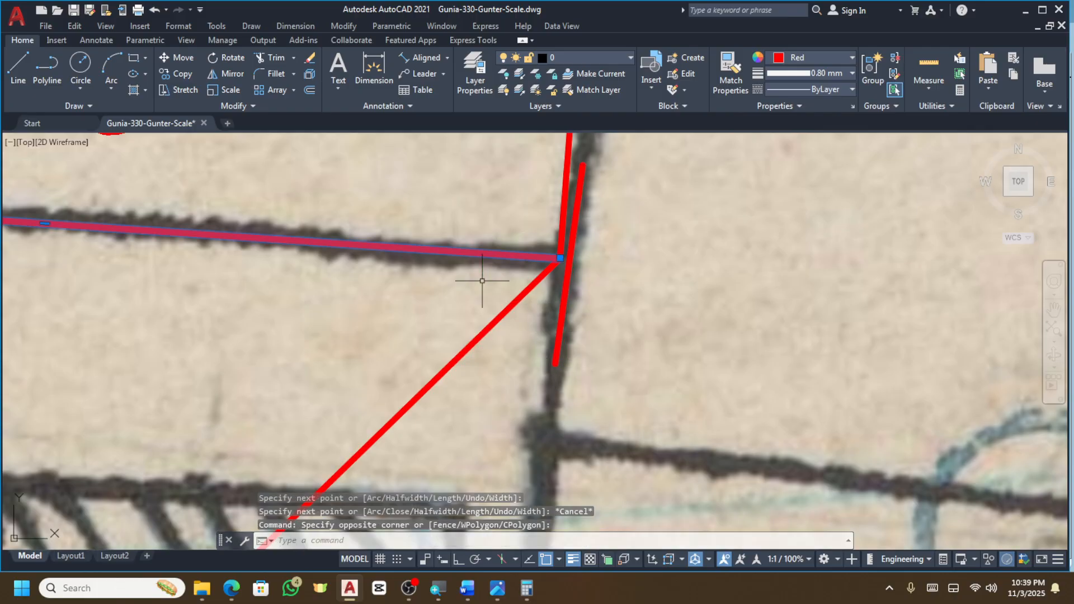
pyautogui.click(560, 258)
pyautogui.click(716, 271)
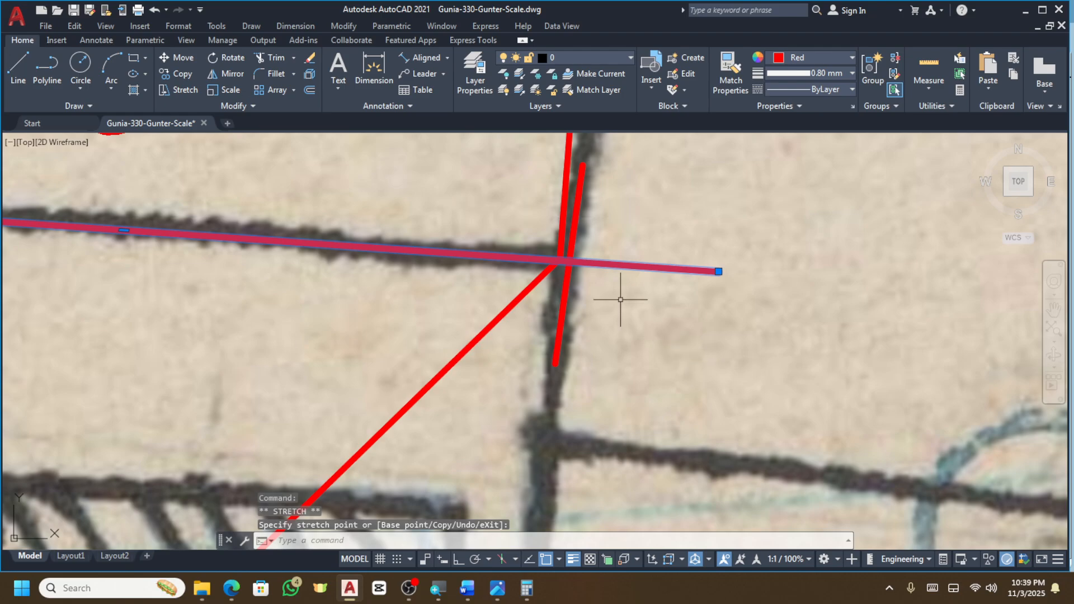
pyautogui.press('Escape')
# Trim the part of the trace that overshoots the short east-boundary polyline.
pyautogui.scroll(4, 590, 257)
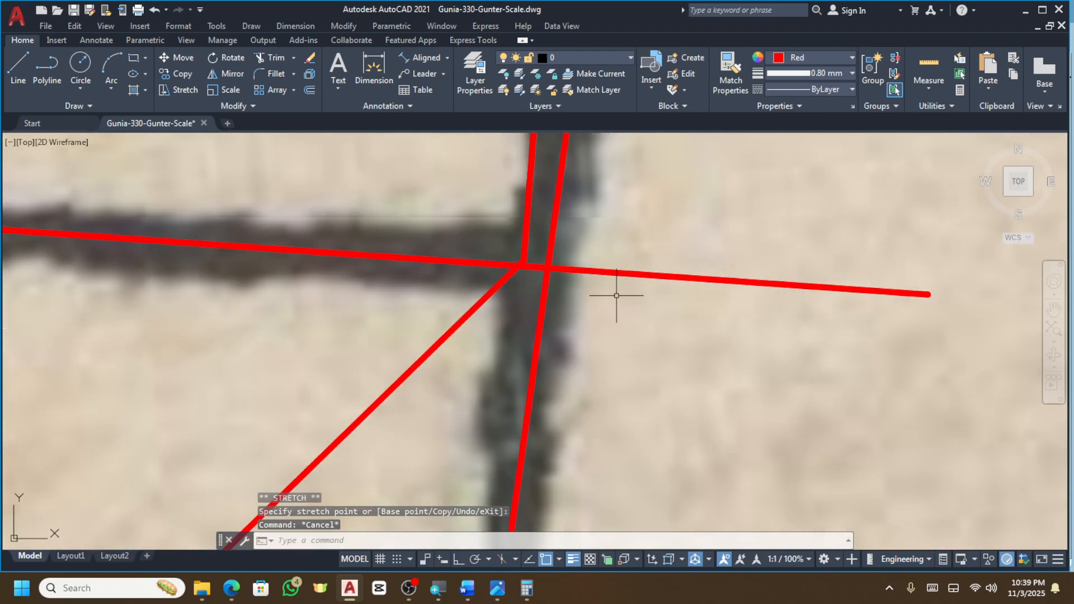
pyautogui.write('tr')
pyautogui.press('Return')
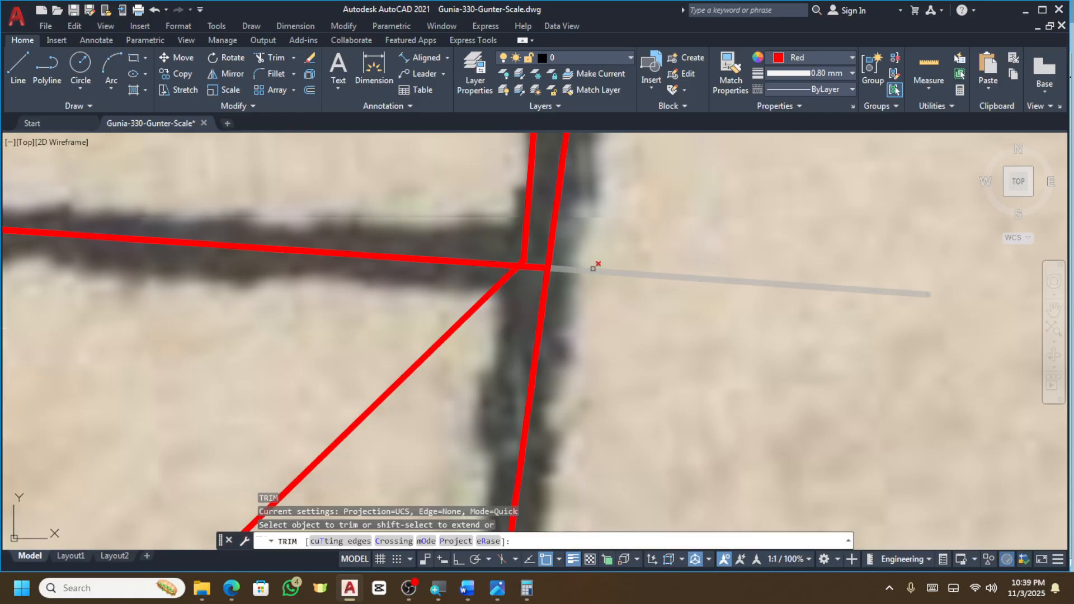
pyautogui.click(594, 269)
pyautogui.scroll(-2, 655, 300)
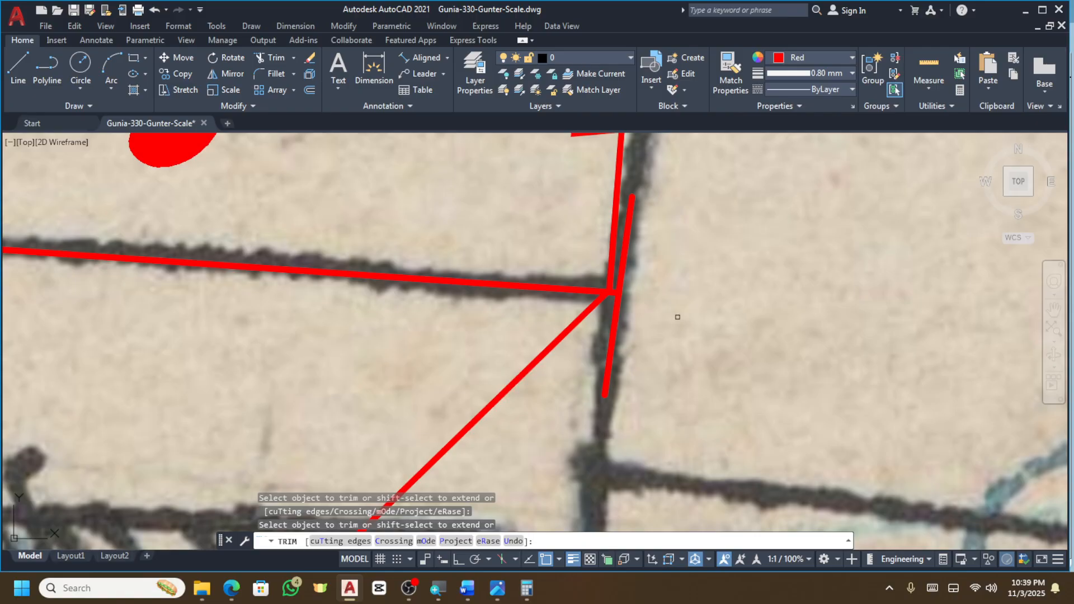
pyautogui.scroll(-3, 610, 286)
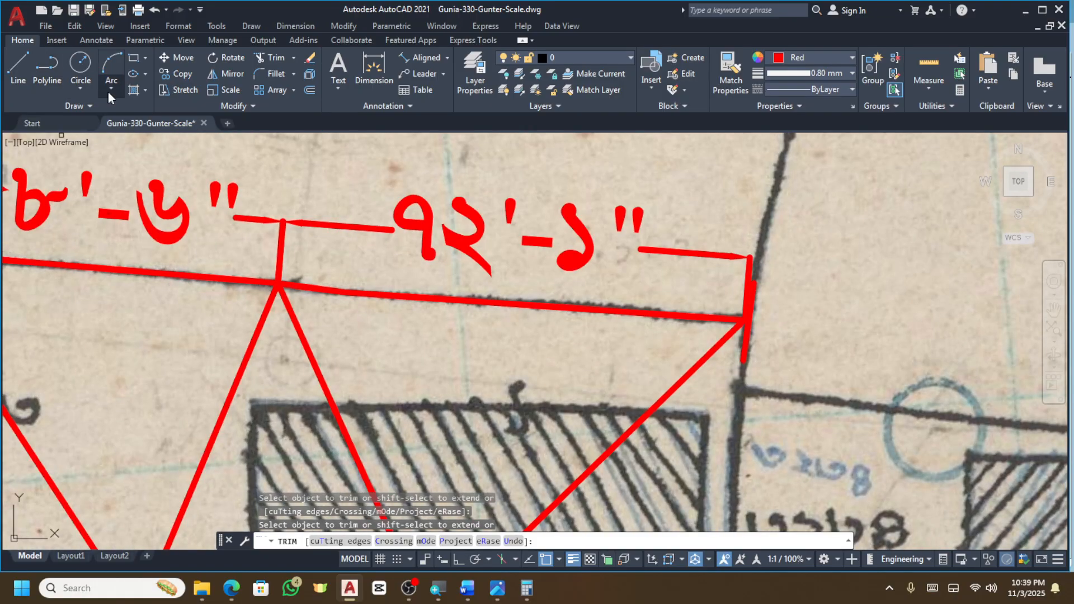
# Draw a rectangle in the open area of the plot east of the dimensioned trace.
pyautogui.click(132, 59)
pyautogui.scroll(-4, 195, 268)
pyautogui.click(587, 295)
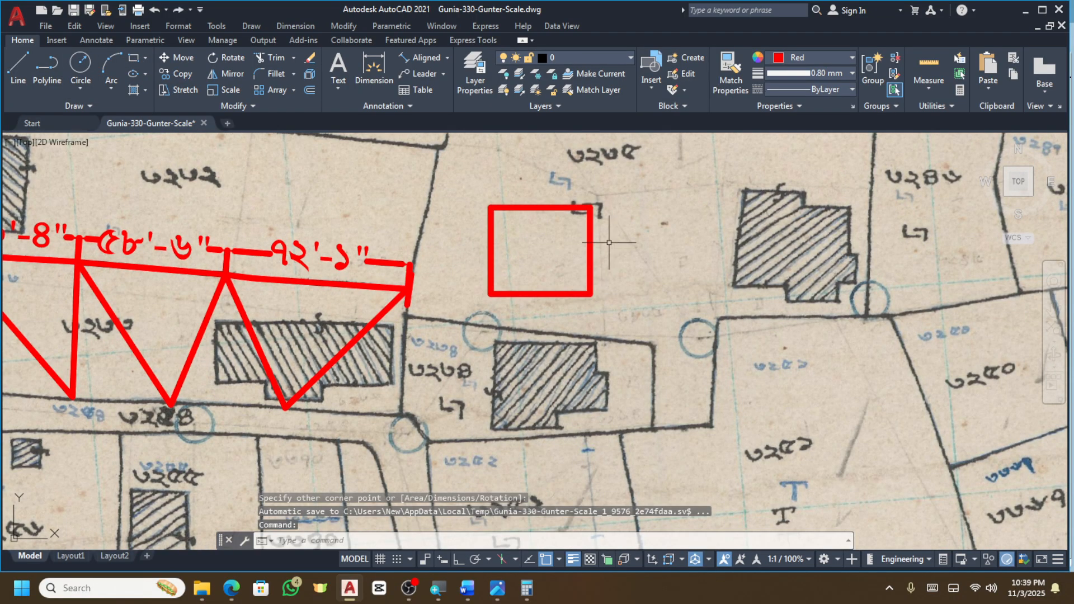
# Reshape the rectangle by moving its northeast corner up, its southeast corner out east and its southwest corner inward.
pyautogui.scroll(4, 582, 196)
pyautogui.moveTo(563, 216); pyautogui.dragTo(485, 324)
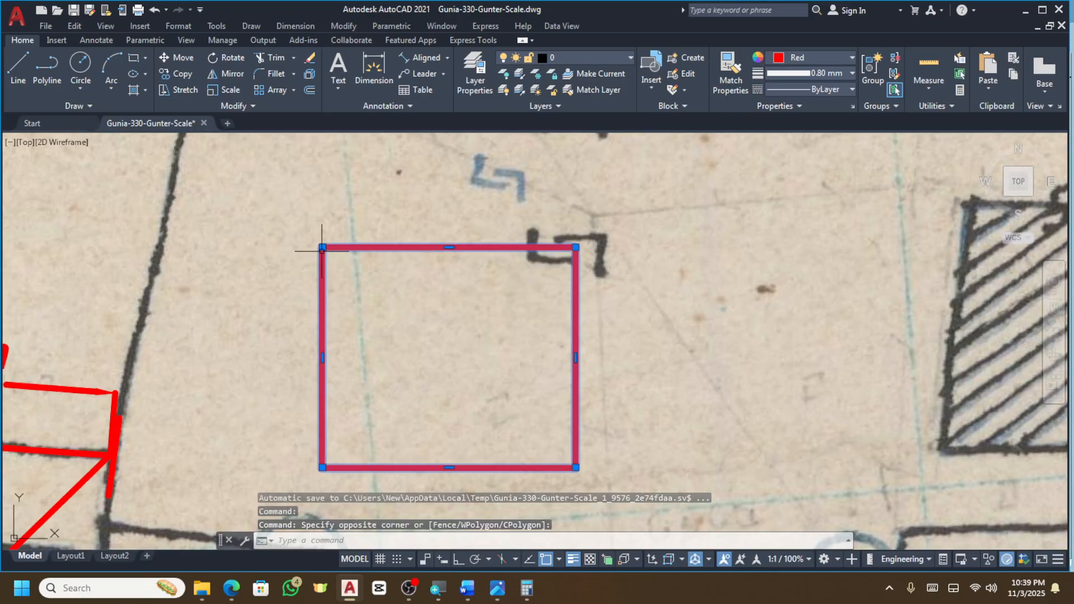
pyautogui.click(575, 247)
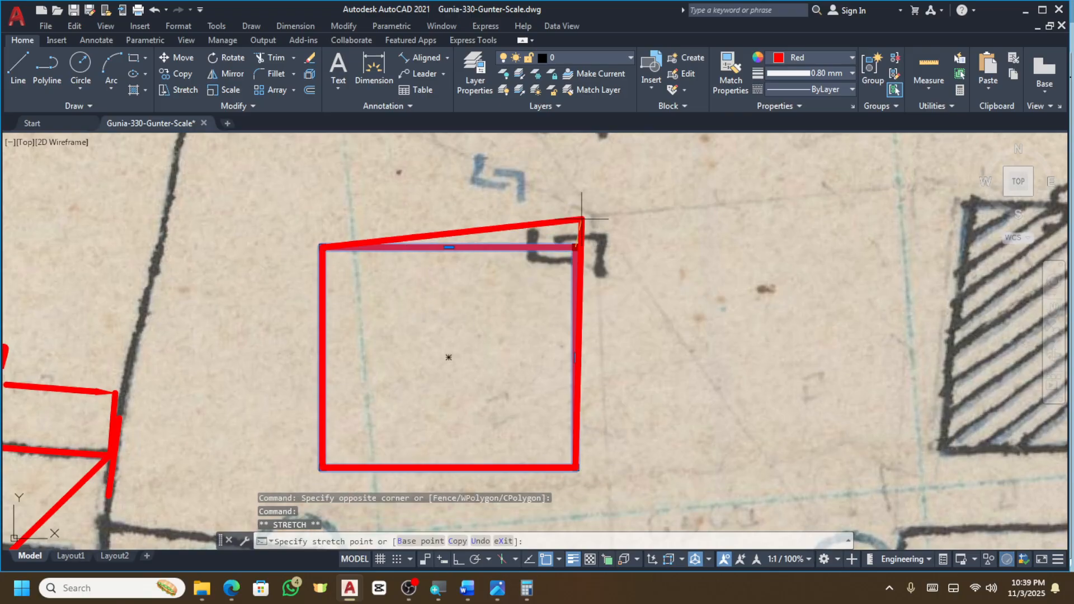
pyautogui.click(576, 467)
pyautogui.click(821, 410)
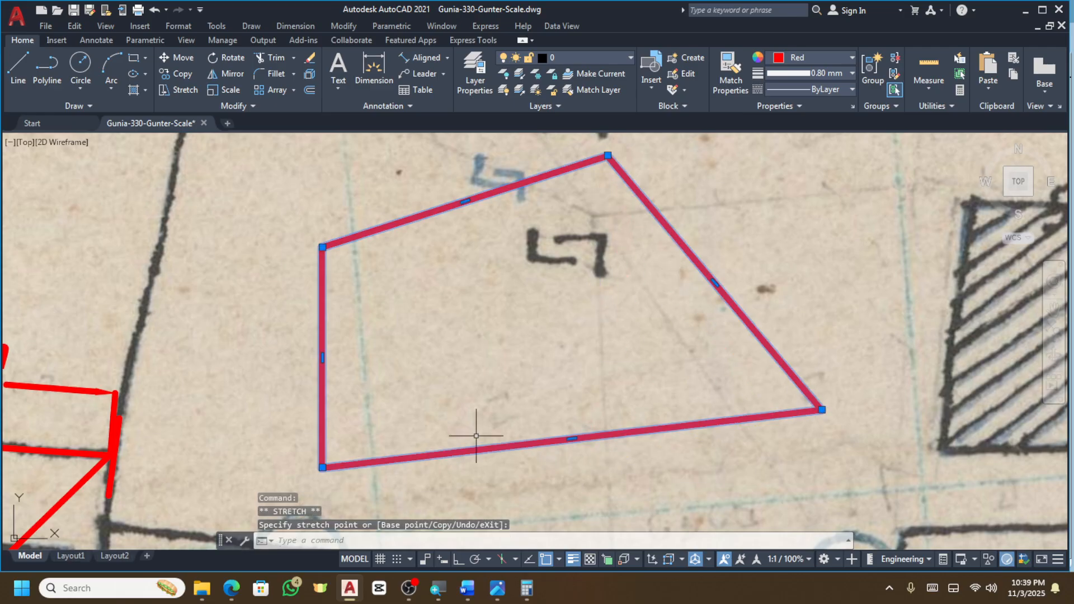
pyautogui.click(322, 467)
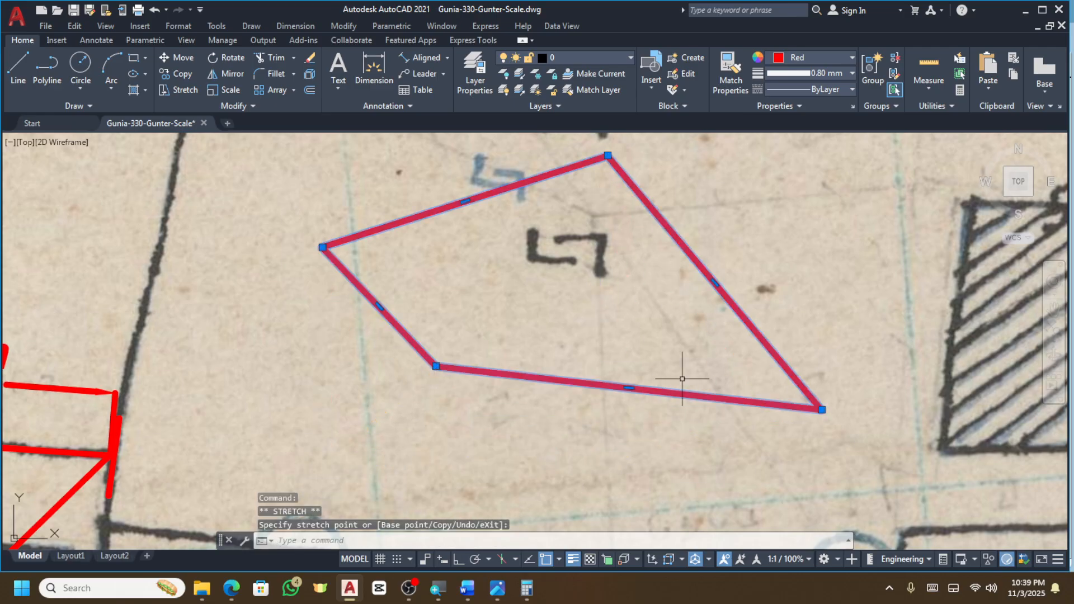
# Move the reshaped quadrilateral's whole southern edge southwest by its midpoint, down toward the plot's drawn southern boundary.
pyautogui.scroll(2, 682, 379)
pyautogui.scroll(2, 610, 393)
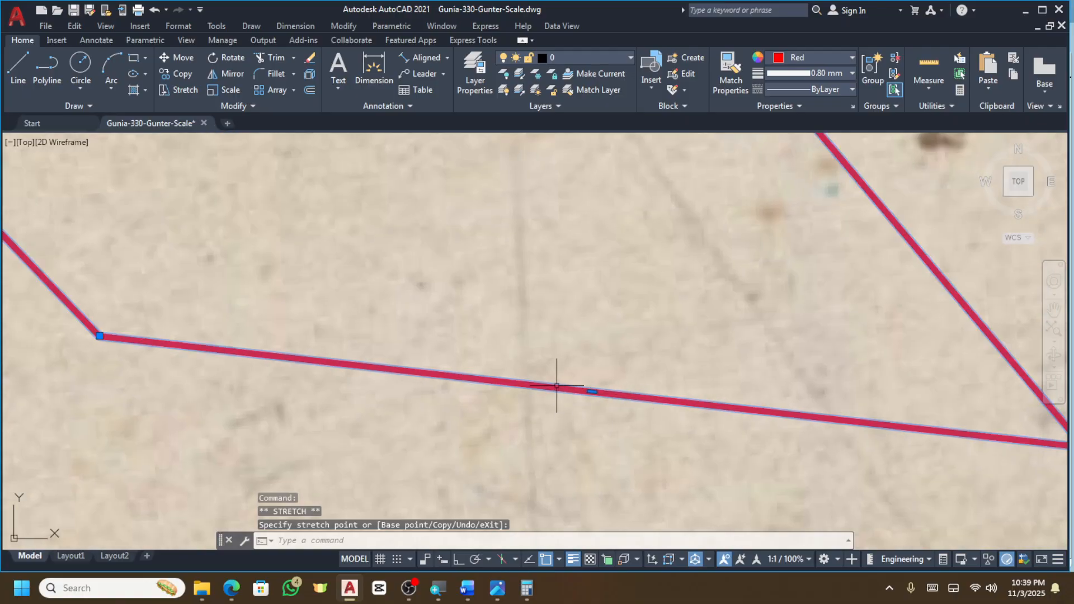
pyautogui.scroll(2, 594, 395)
pyautogui.scroll(-2, 579, 384)
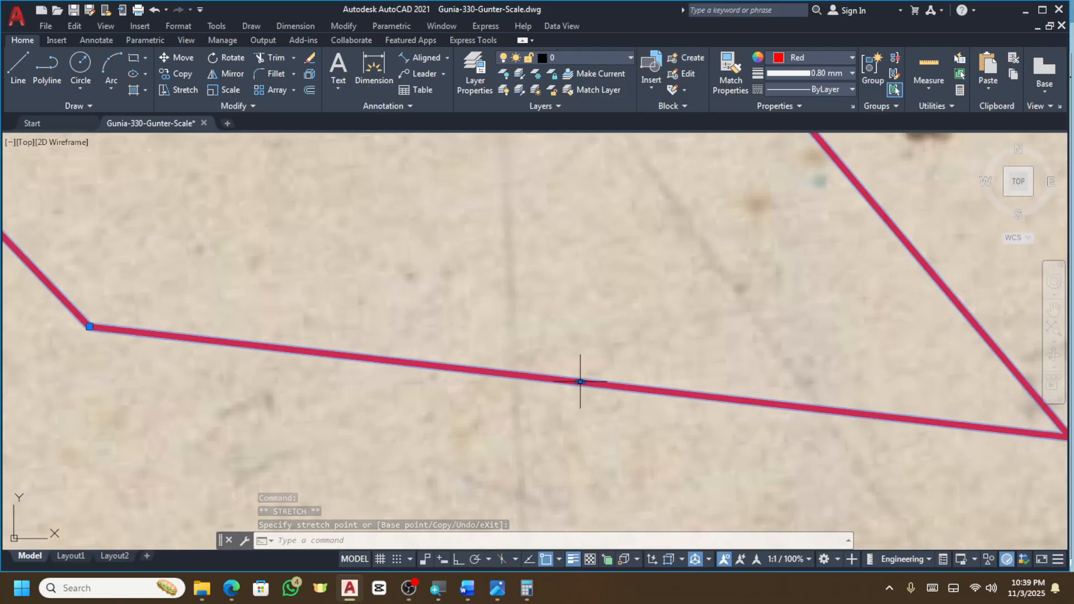
pyautogui.click(580, 381)
pyautogui.scroll(-5, 599, 372)
pyautogui.click(550, 456)
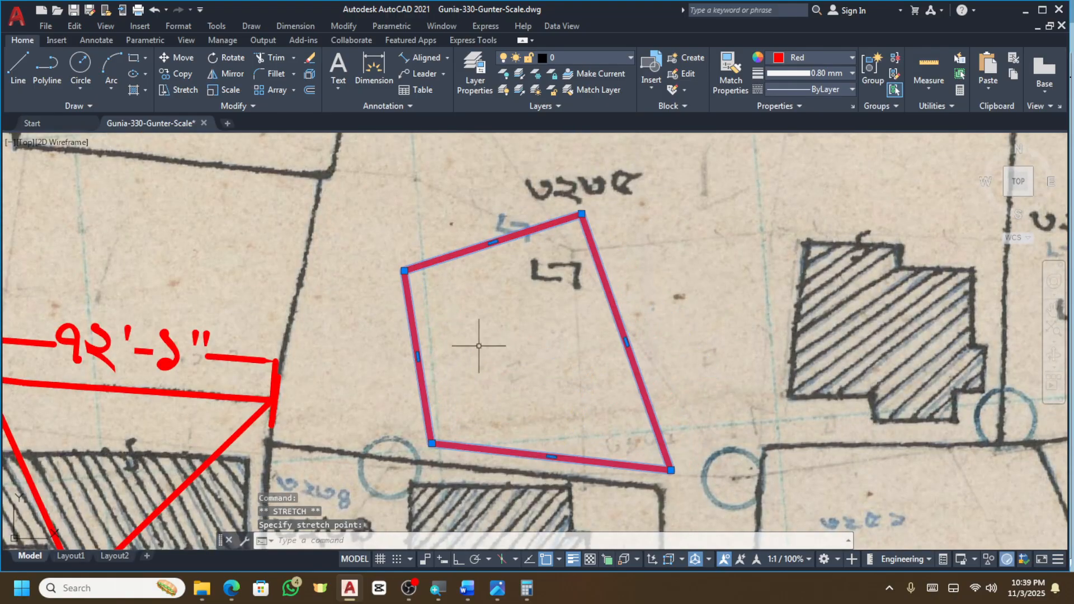
# Move the reshaped quadrilateral's western edge west, its eastern edge northeast and its northern edge northwest by their midpoints.
pyautogui.click(417, 356)
pyautogui.click(381, 354)
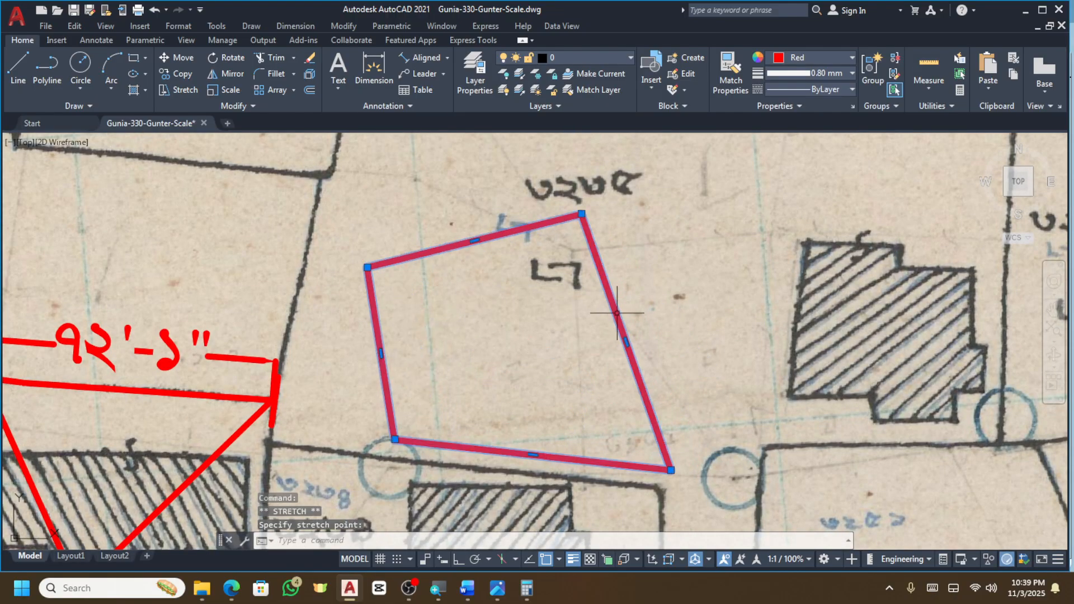
pyautogui.click(626, 341)
pyautogui.click(696, 298)
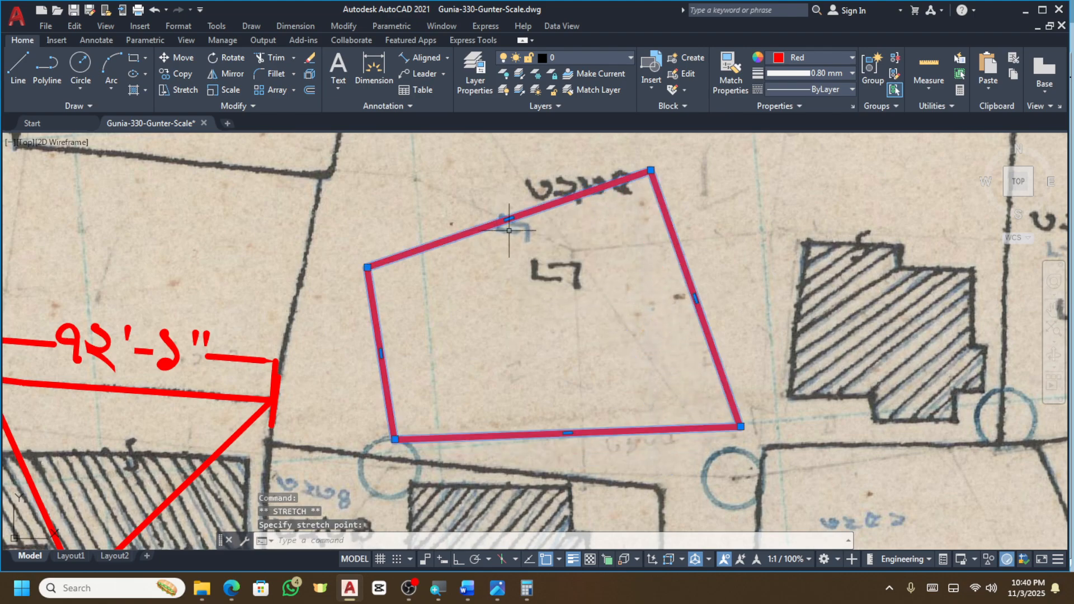
pyautogui.click(446, 184)
pyautogui.scroll(-4, 975, 186)
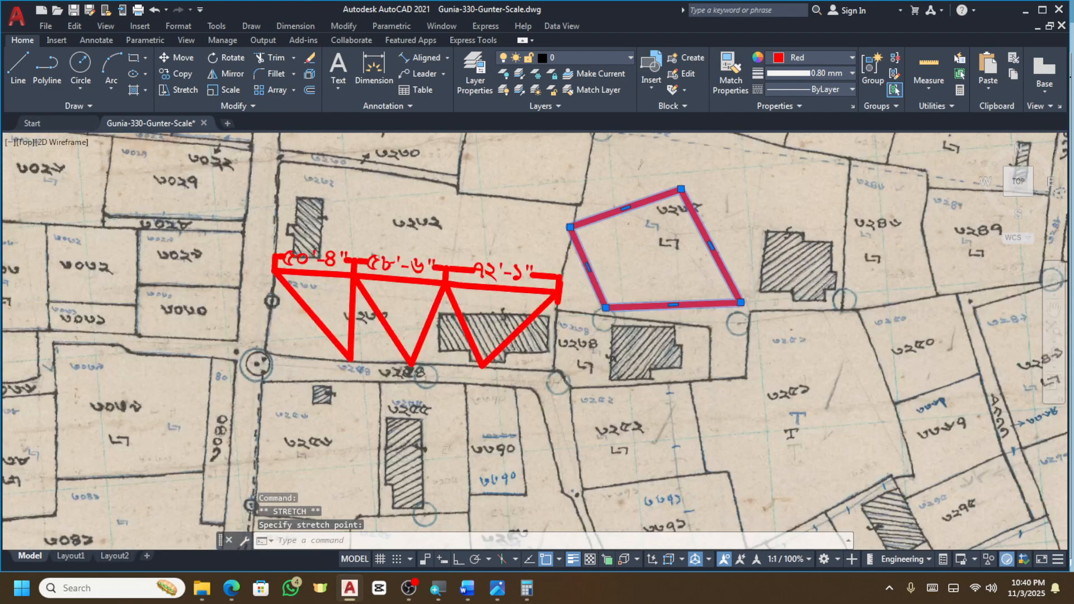
pyautogui.press('Escape')
# Shift the dimensioned trace's vertex between the first and second dimensions slightly north, snapping it onto the dimension's extension line.
pyautogui.scroll(8, 534, 256)
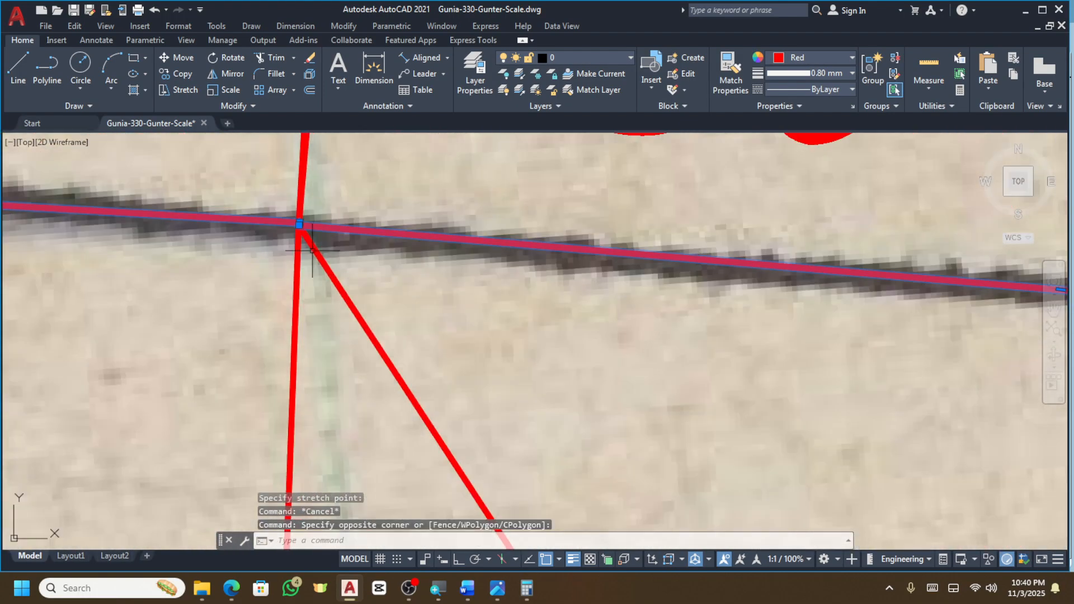
pyautogui.click(494, 255)
pyautogui.scroll(4, 309, 189)
pyautogui.click(334, 207)
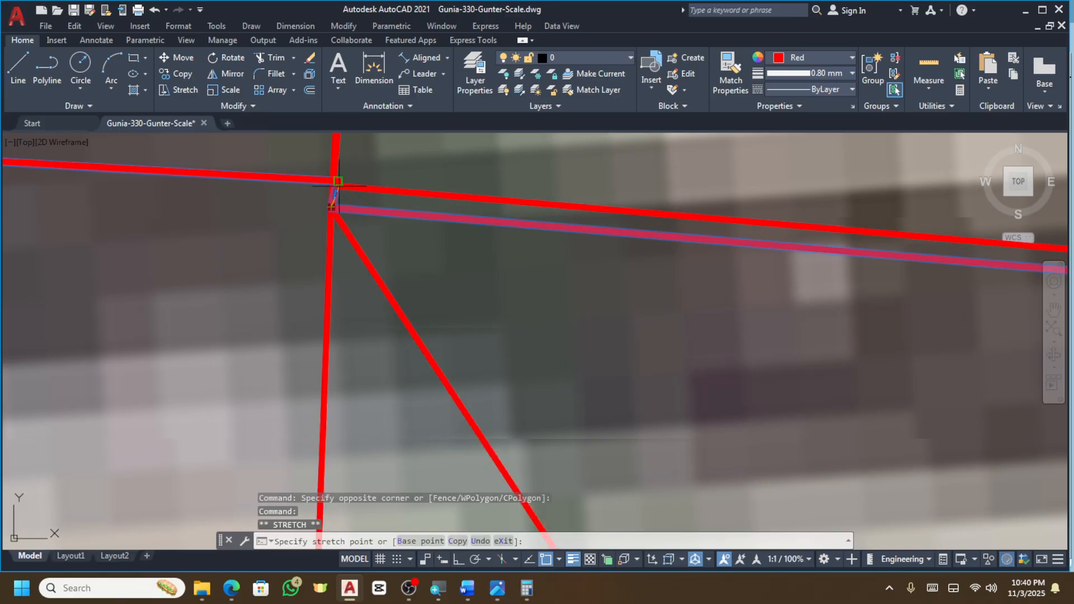
pyautogui.click(337, 181)
pyautogui.press('Escape')
pyautogui.press('Escape')
pyautogui.scroll(-6, 469, 233)
# Move the dimensioned trace's vertex between the second and third dimensions south, and return it to the point where the two diagonals meet.
pyautogui.click(652, 223)
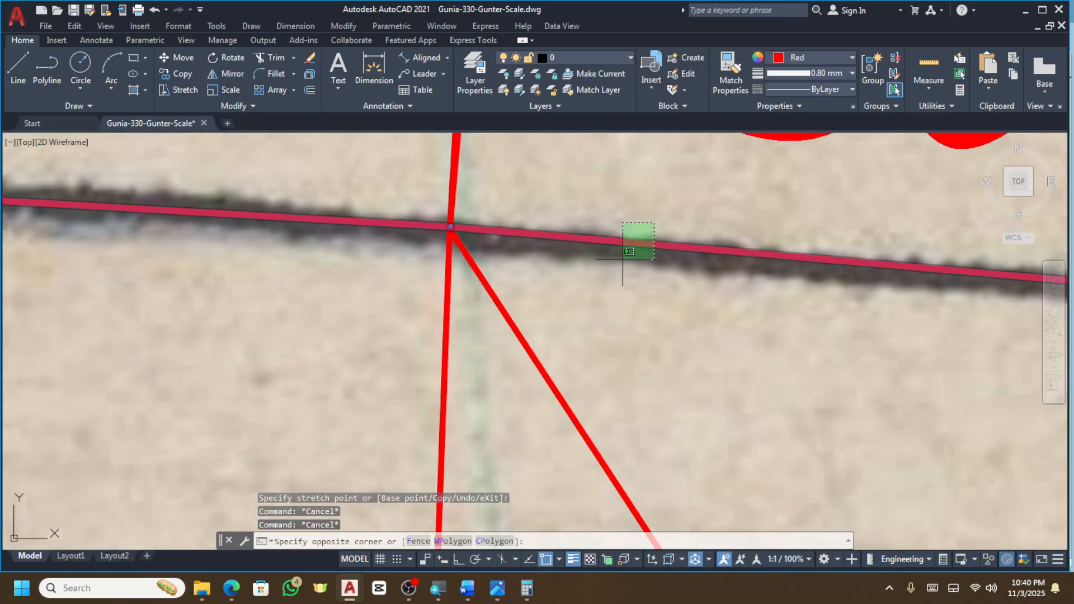
pyautogui.click(622, 258)
pyautogui.scroll(-5, 468, 236)
pyautogui.scroll(6, 474, 241)
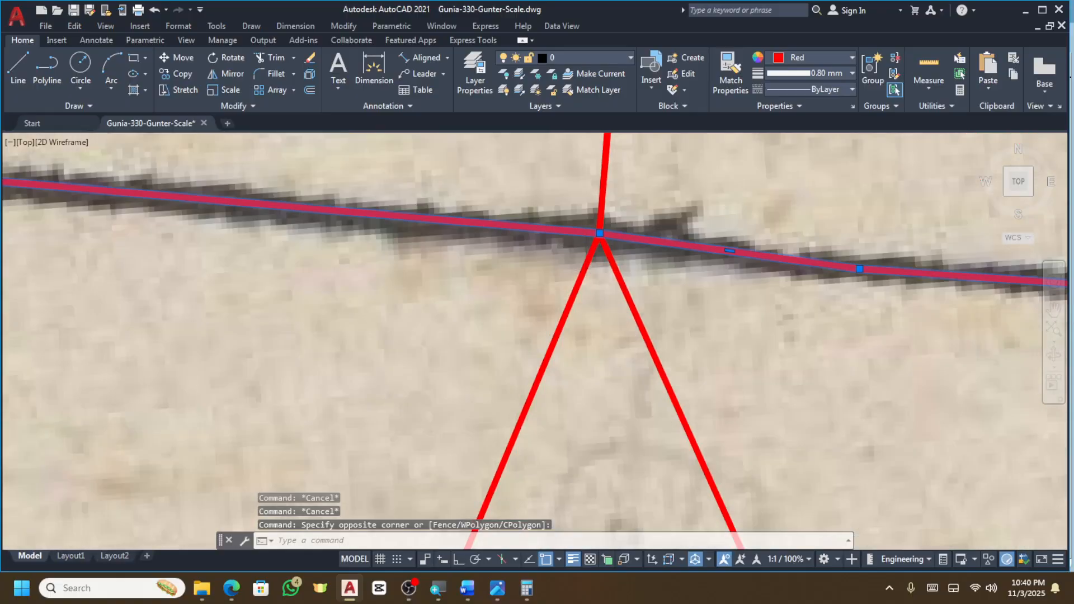
pyautogui.click(607, 225)
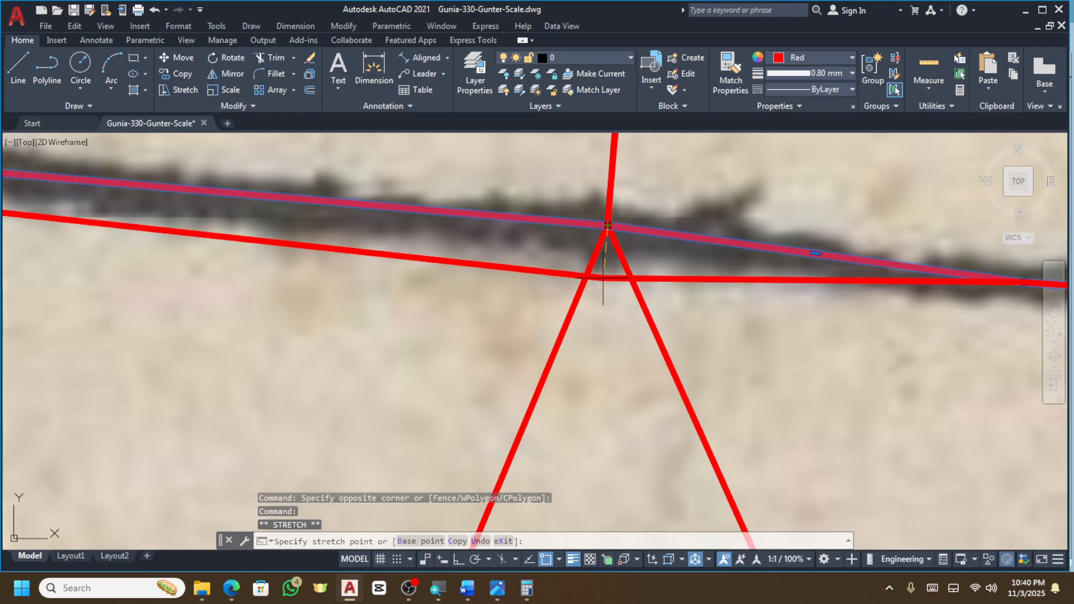
pyautogui.scroll(4, 605, 263)
pyautogui.click(600, 242)
pyautogui.scroll(-4, 610, 290)
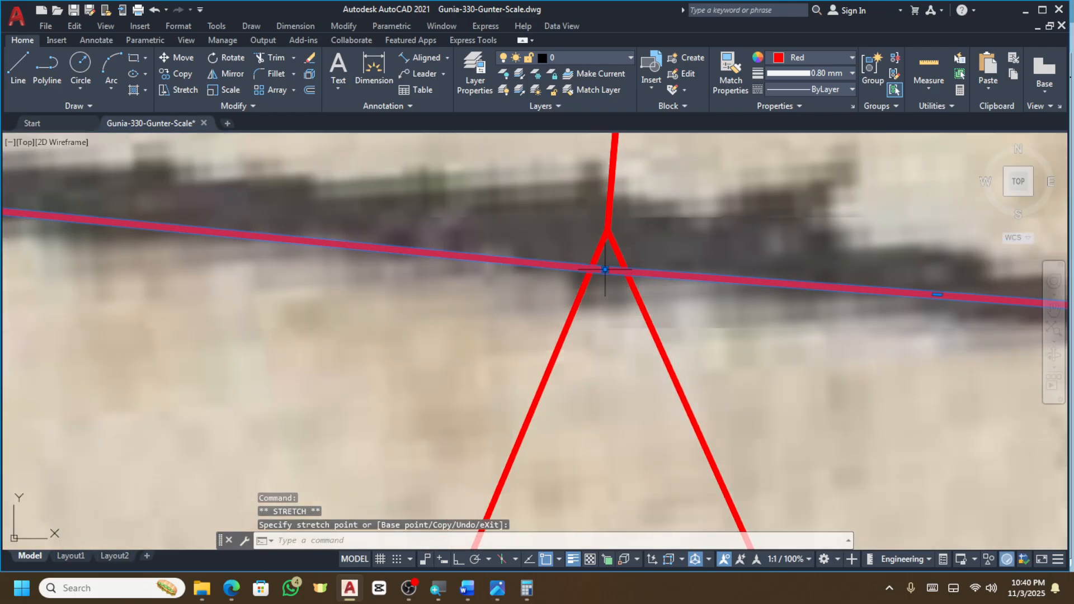
pyautogui.click(607, 229)
pyautogui.scroll(-6, 559, 271)
# Pull the dimensioned trace's west end vertex out west past the boundary, and snap it back to the start of the first diagonal.
pyautogui.scroll(7, 341, 248)
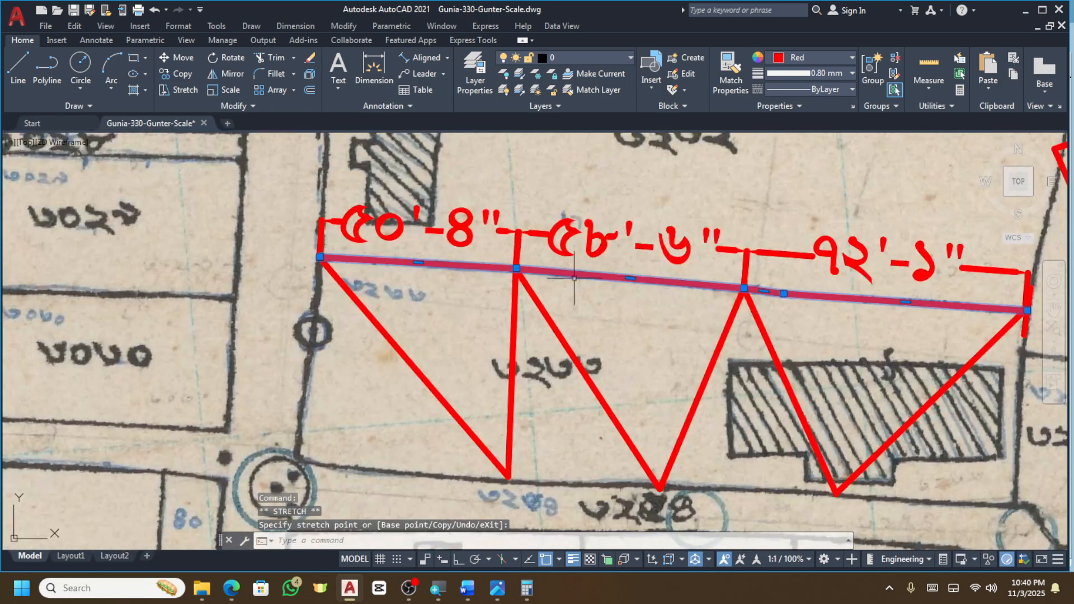
pyautogui.scroll(6, 341, 247)
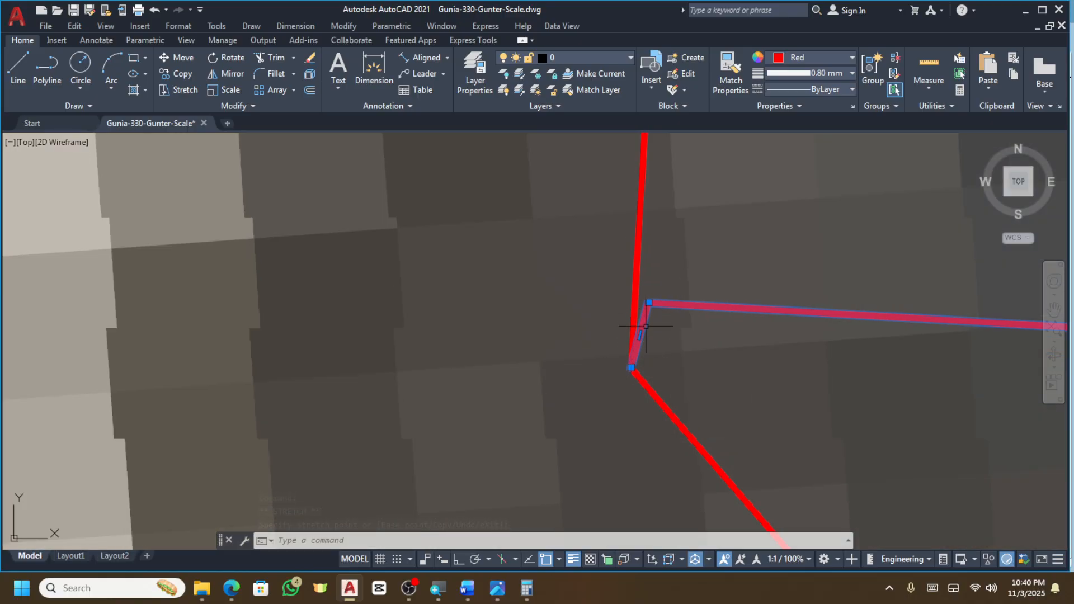
pyautogui.click(648, 302)
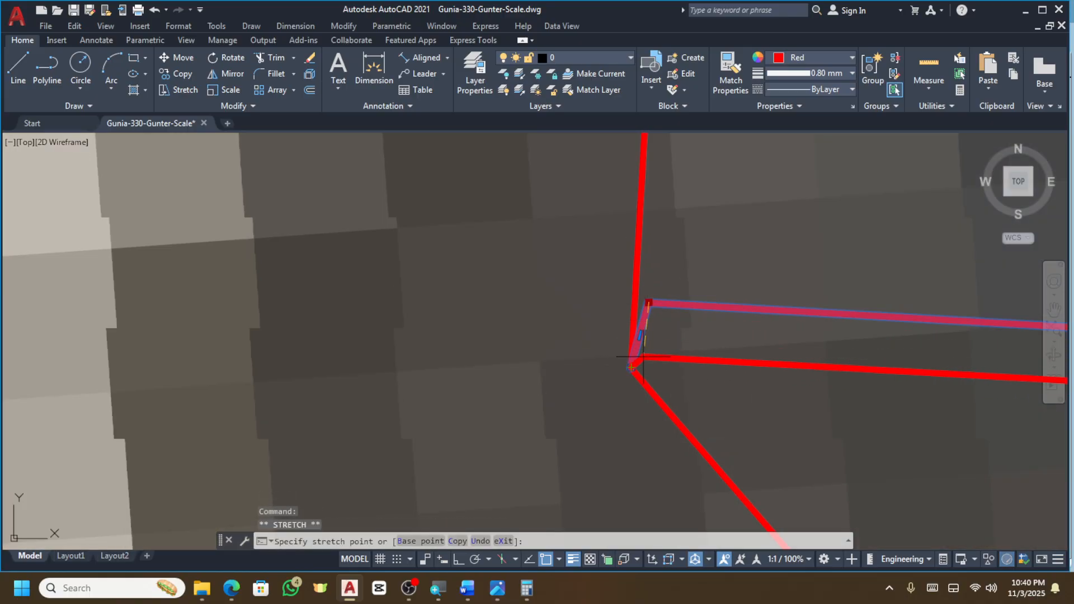
pyautogui.scroll(4, 631, 367)
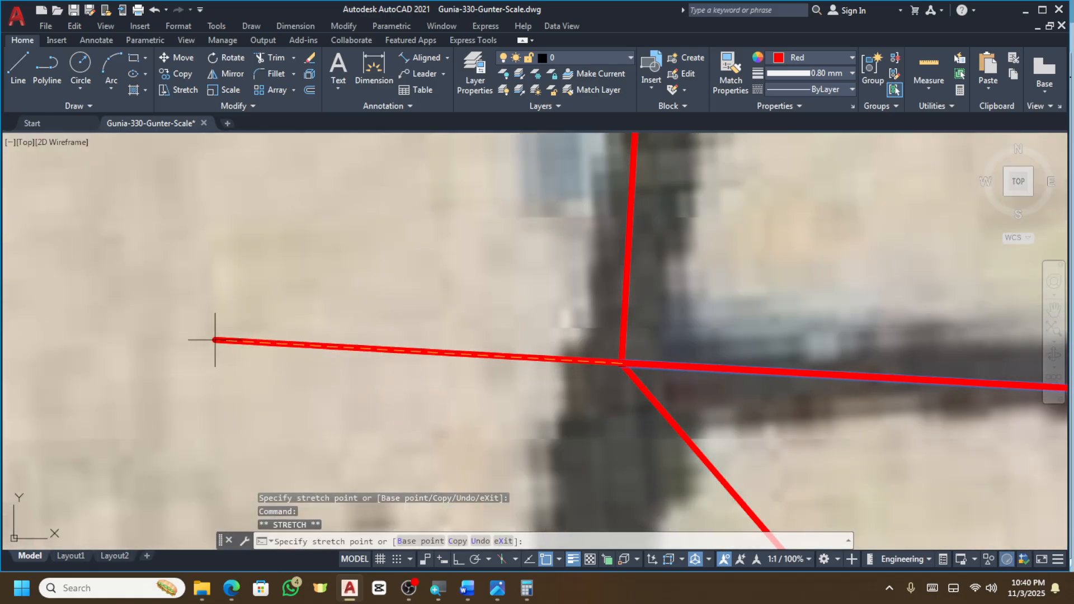
pyautogui.click(149, 338)
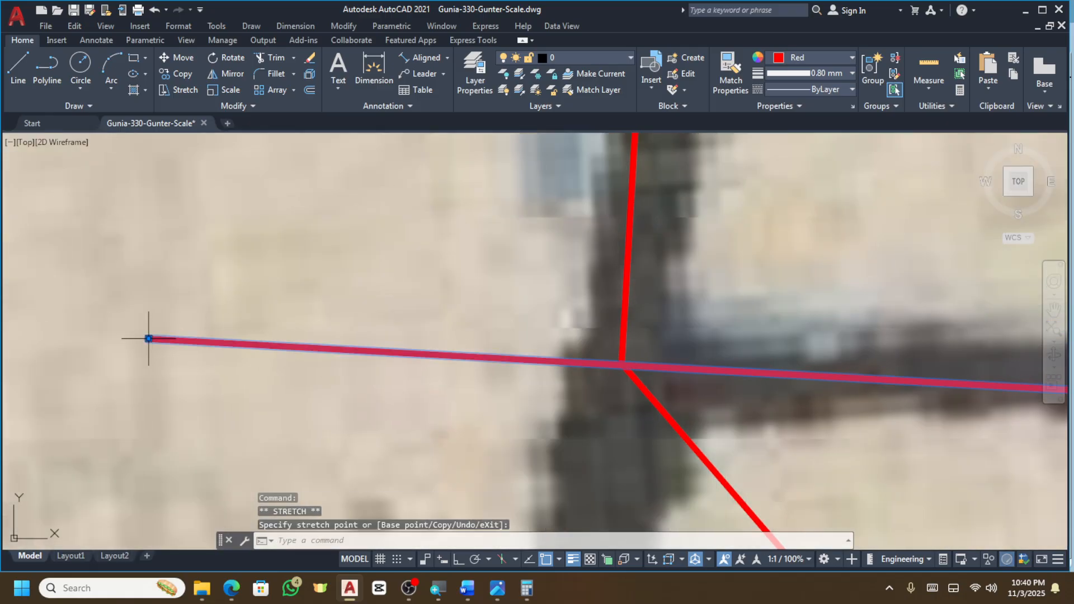
pyautogui.click(148, 338)
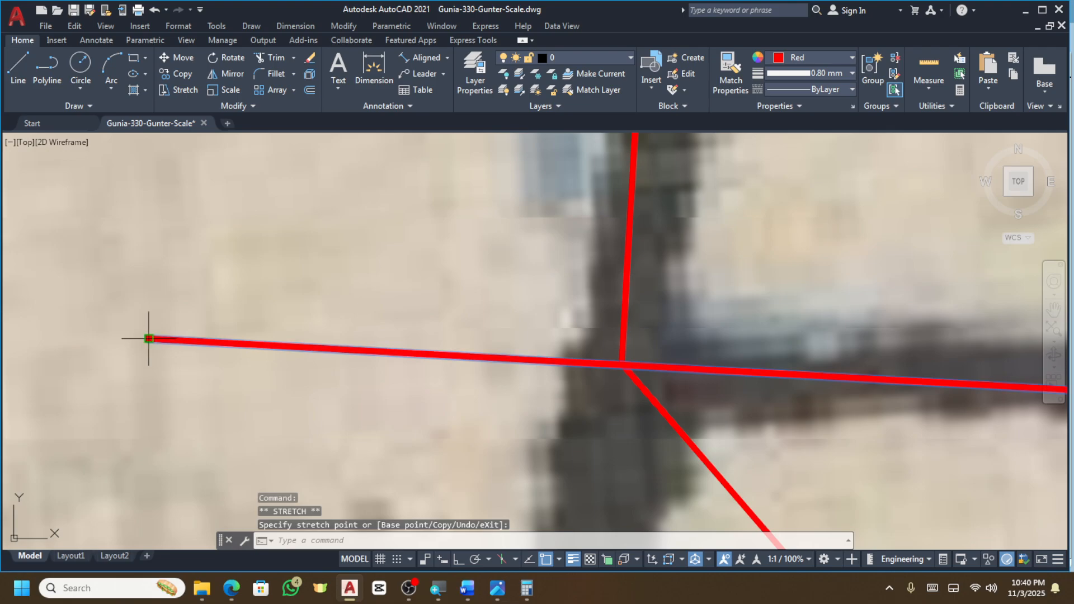
pyautogui.click(622, 364)
pyautogui.scroll(-5, 320, 376)
pyautogui.moveTo(665, 389); pyautogui.dragTo(547, 391, button='middle')
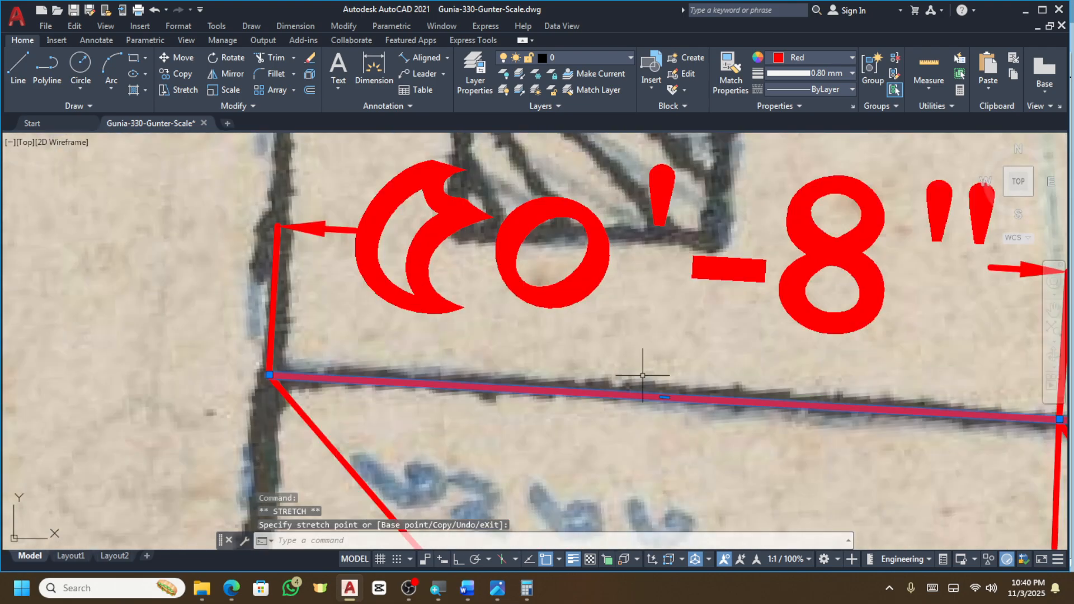
# Move the trace's westernmost segment north off the drawn line by its midpoint, and rejoin its east end to the trace at the first division.
pyautogui.click(664, 397)
pyautogui.click(663, 374)
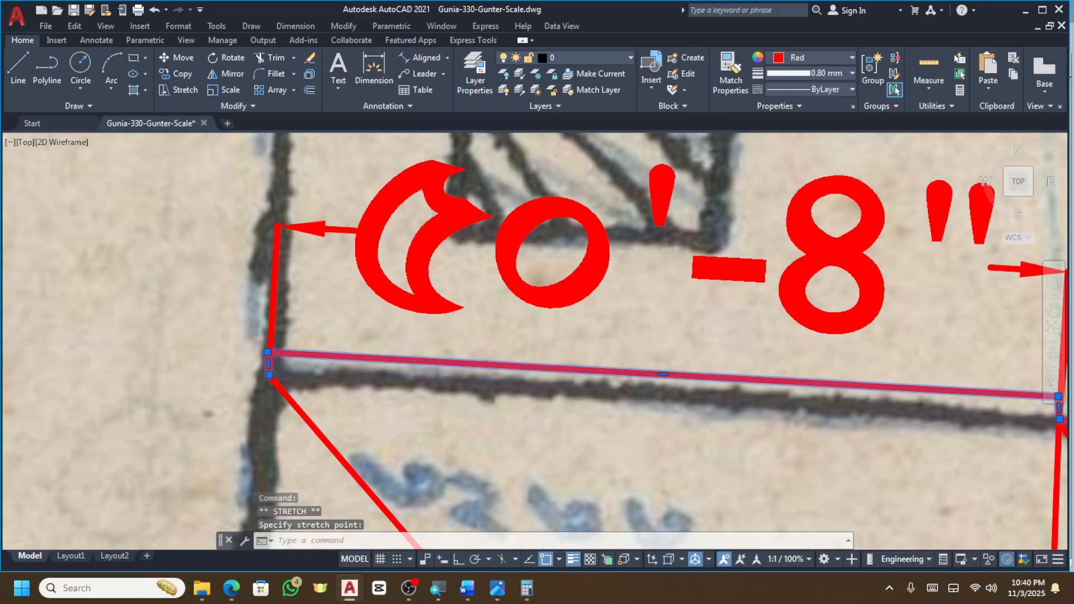
pyautogui.moveTo(659, 373); pyautogui.dragTo(306, 333, button='middle')
pyautogui.scroll(3, 726, 385)
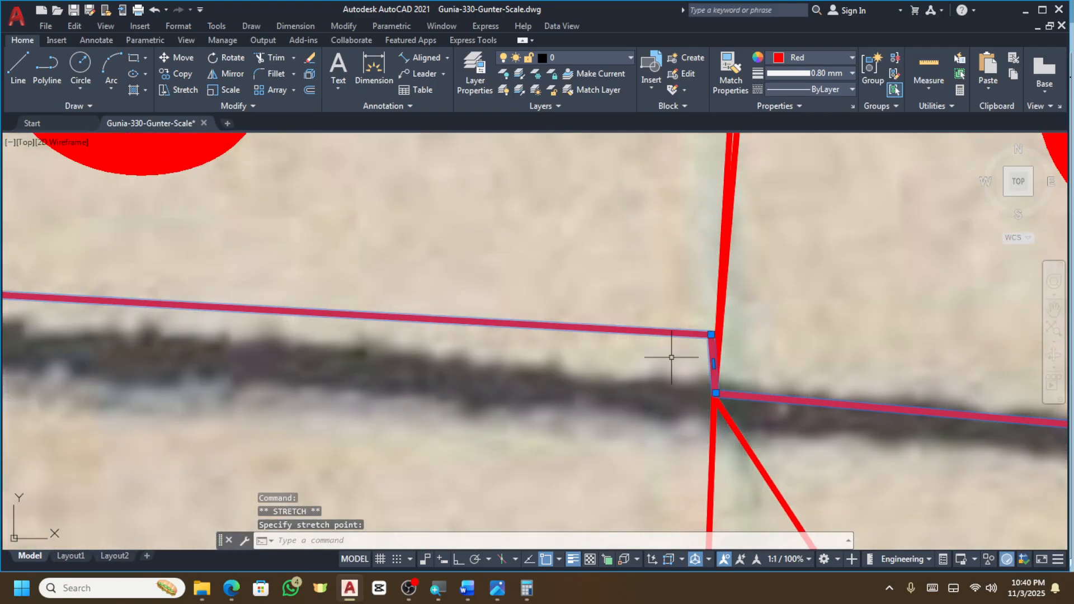
pyautogui.click(716, 392)
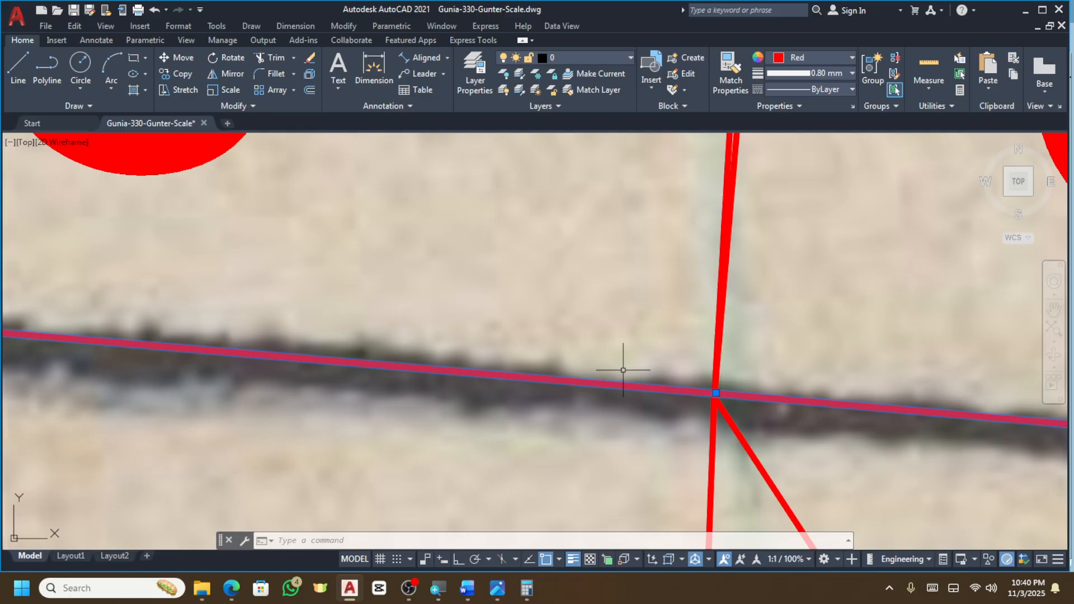
pyautogui.press('Escape')
pyautogui.scroll(-3, 604, 362)
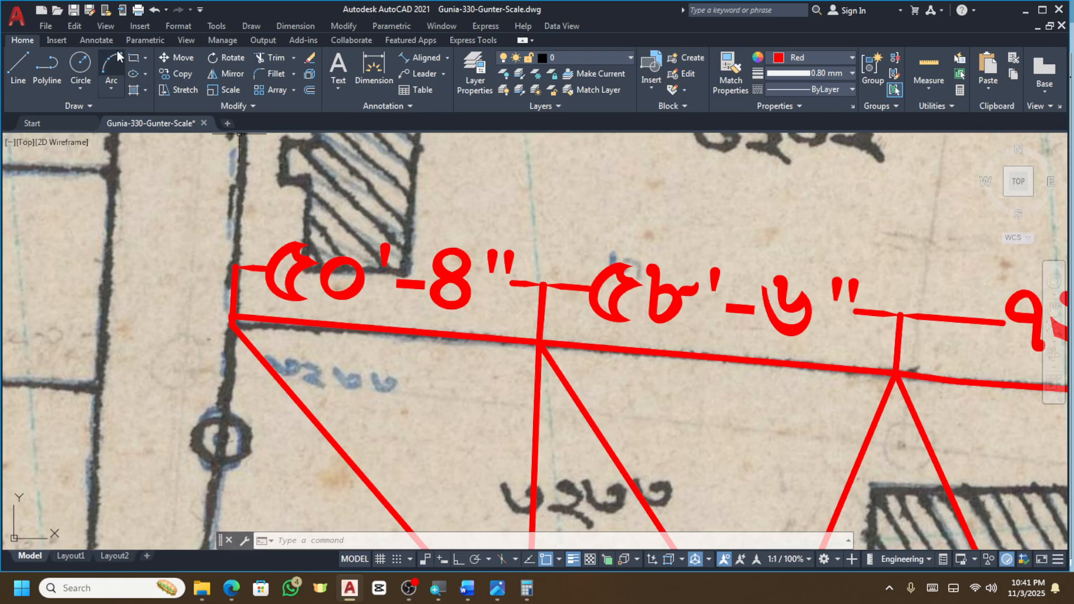
# Draw a rectangle in the blank area east of the map sheet.
pyautogui.click(132, 58)
pyautogui.scroll(-6, 584, 314)
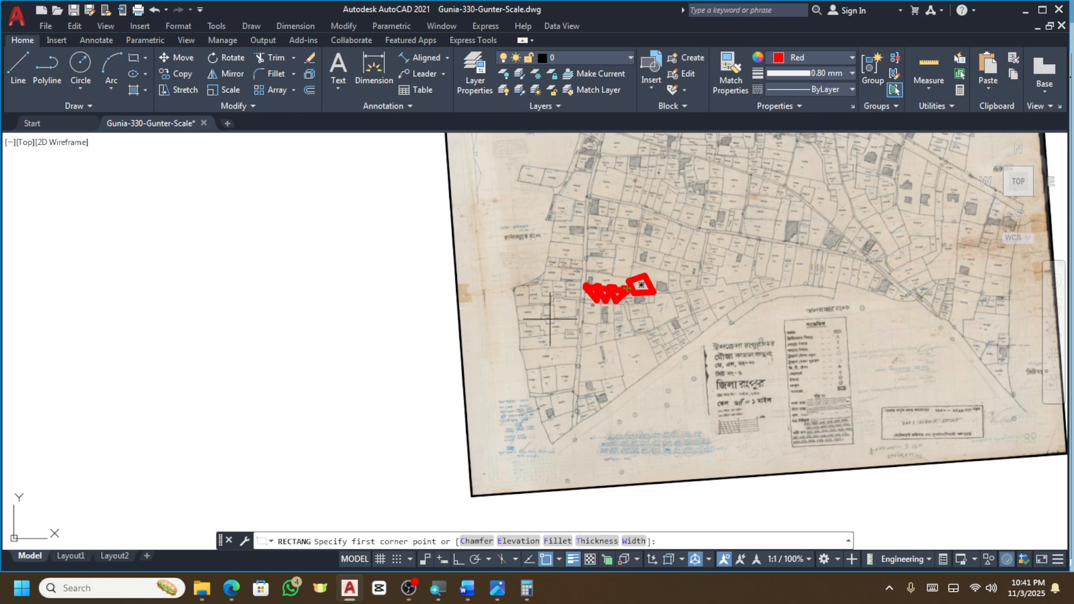
pyautogui.scroll(-6, 433, 317)
pyautogui.scroll(5, 631, 314)
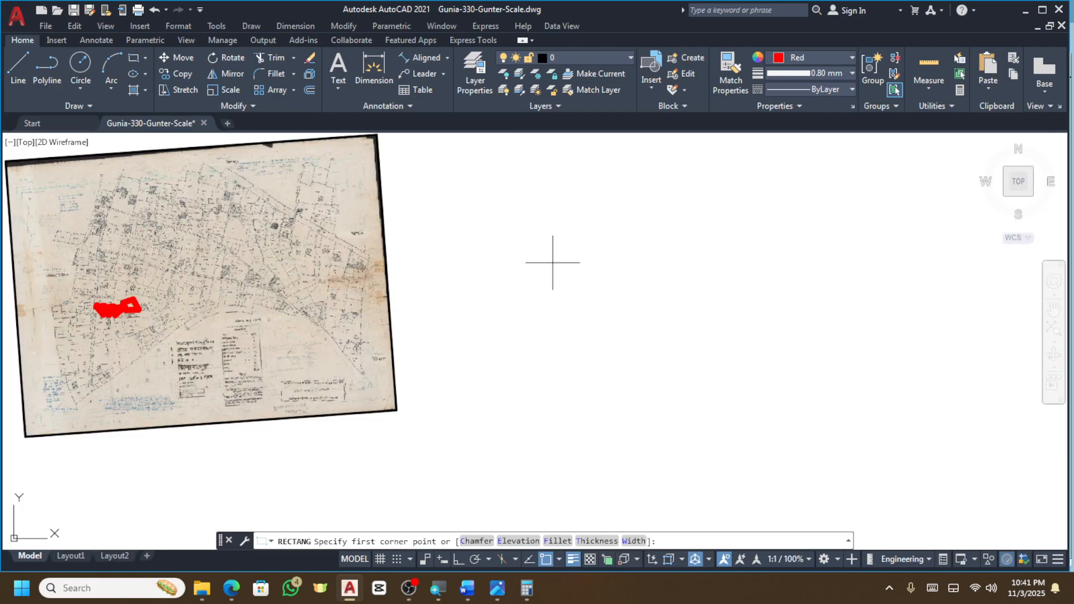
pyautogui.click(550, 259)
pyautogui.click(640, 329)
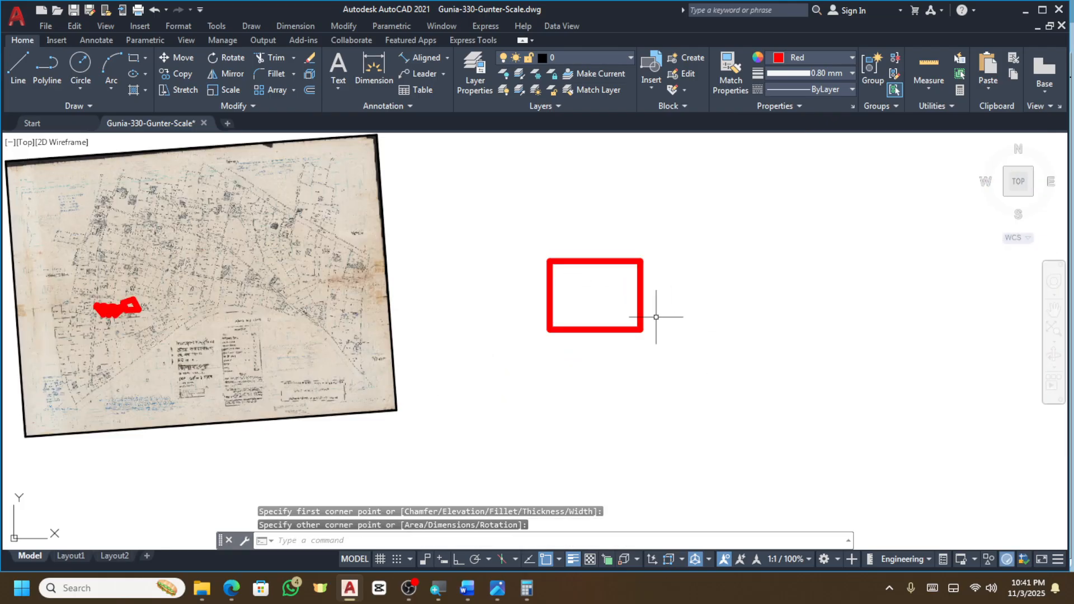
# Draw a second, taller rectangle east of the first one in the blank area.
pyautogui.click(128, 60)
pyautogui.click(744, 271)
pyautogui.click(839, 380)
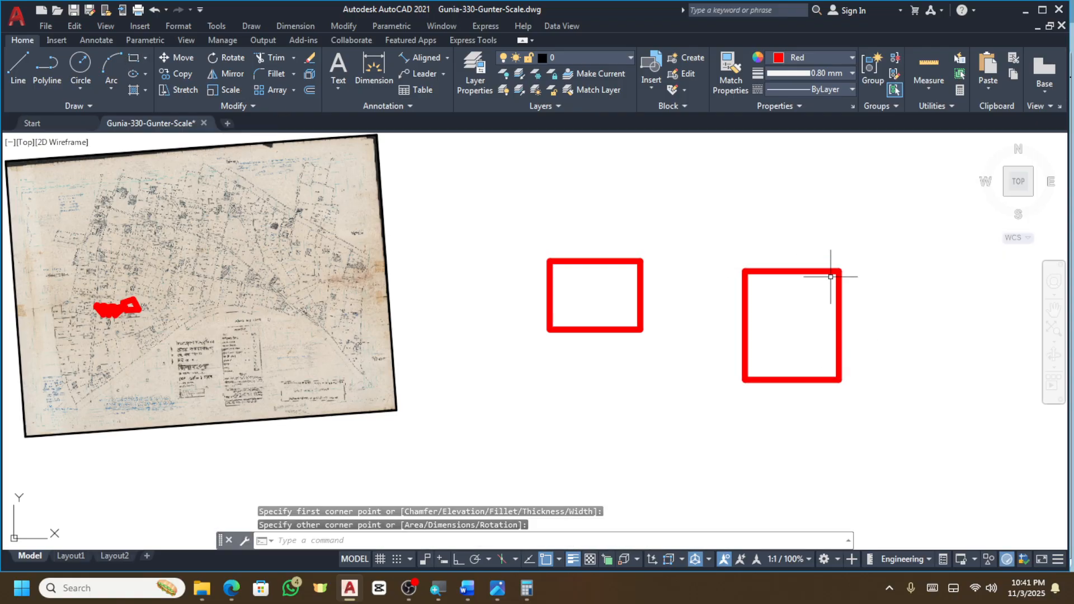
pyautogui.click(821, 245)
pyautogui.press('Escape')
# Fill the eastern rectangle and the western rectangle with separate SOLID hatches in colour 0,0,0.
pyautogui.write('h')
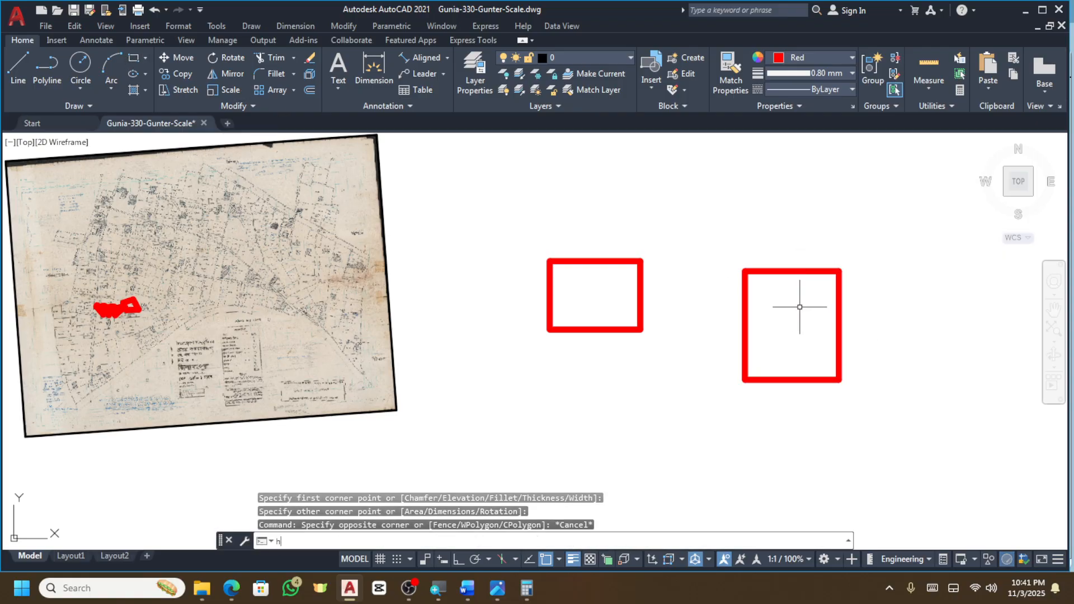
pyautogui.press('Return')
pyautogui.click(787, 314)
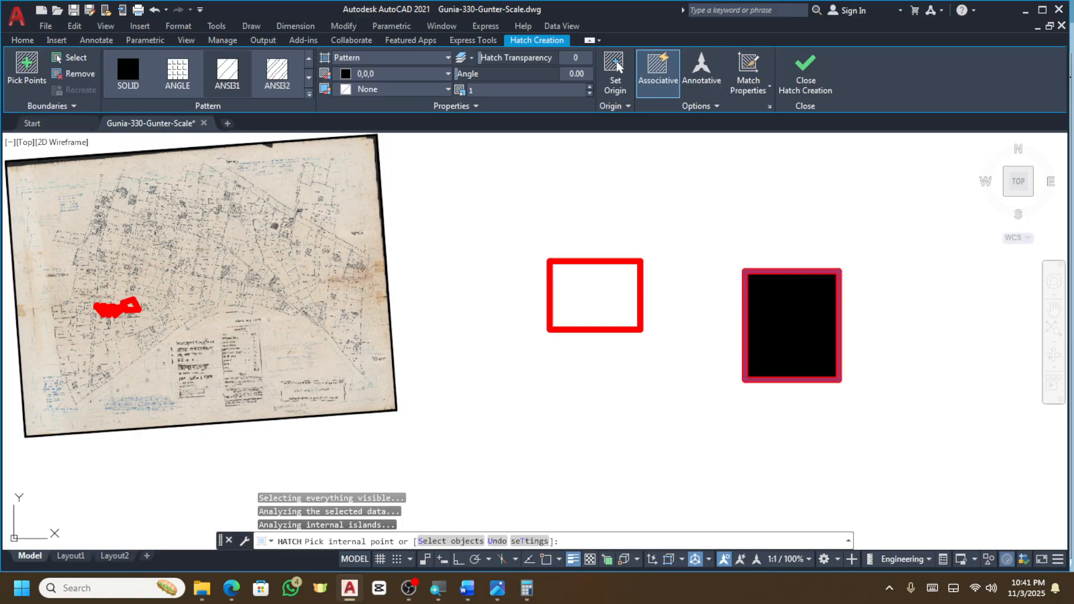
pyautogui.click(574, 285)
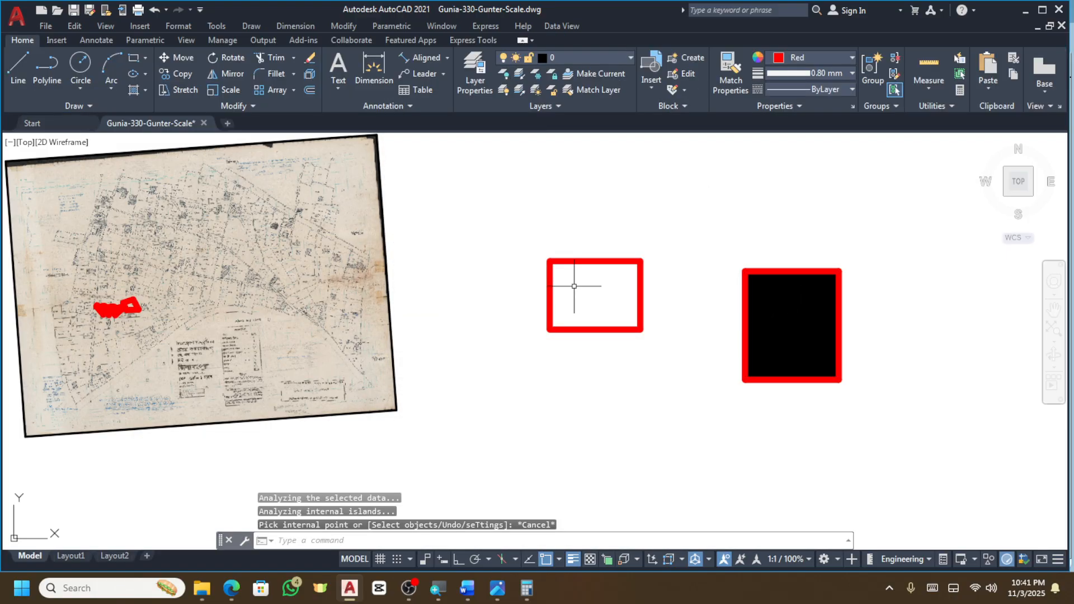
pyautogui.write('h')
pyautogui.press('Return')
pyautogui.click(574, 286)
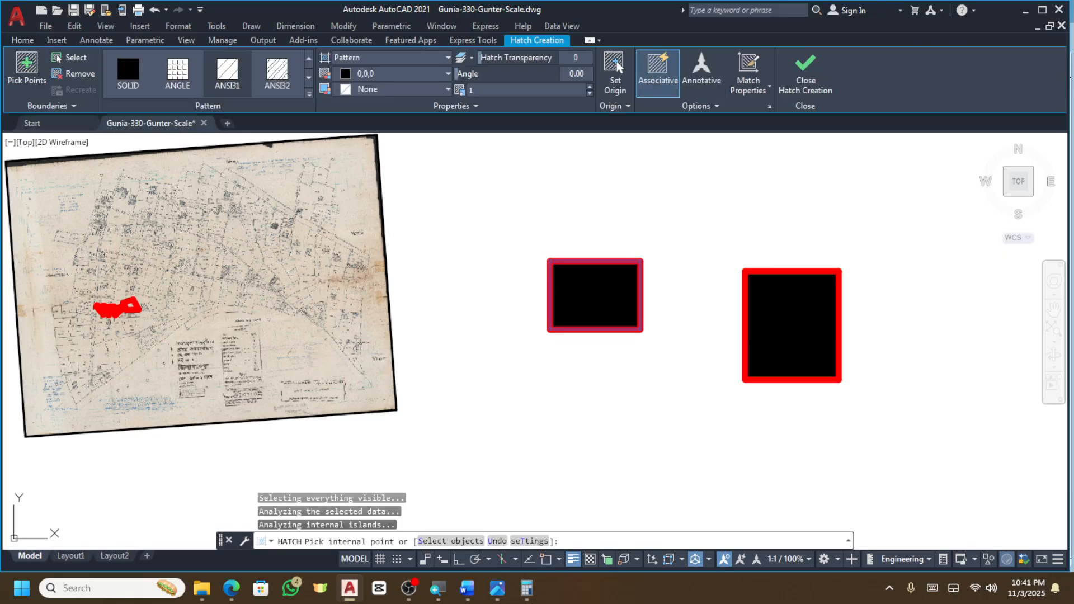
pyautogui.click(582, 277)
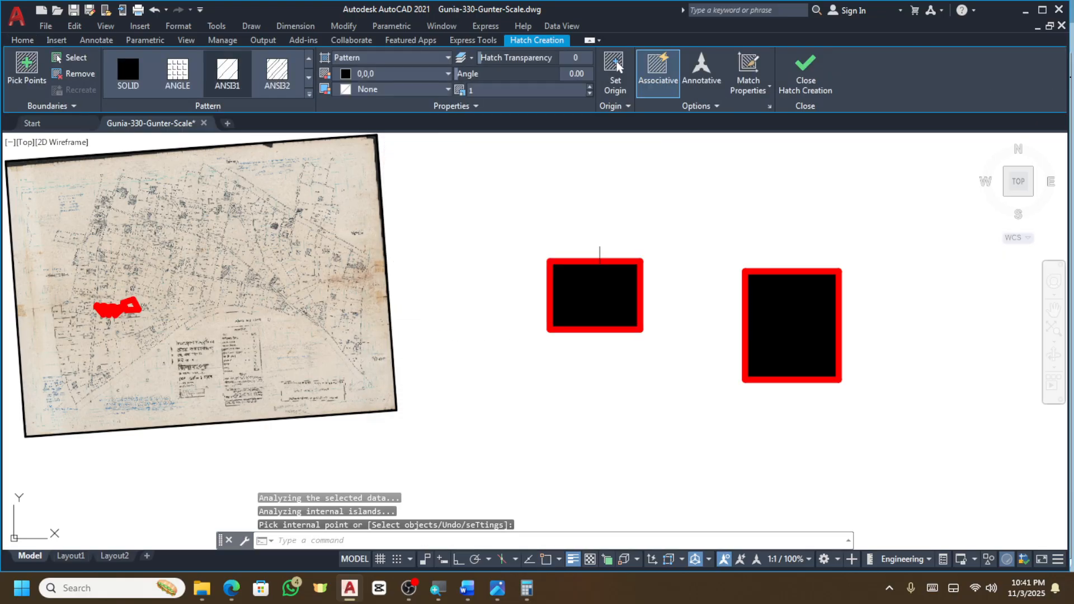
# Set the western rectangle and its hatch to yellow with a 0.00 mm lineweight.
pyautogui.click(658, 237)
pyautogui.click(494, 395)
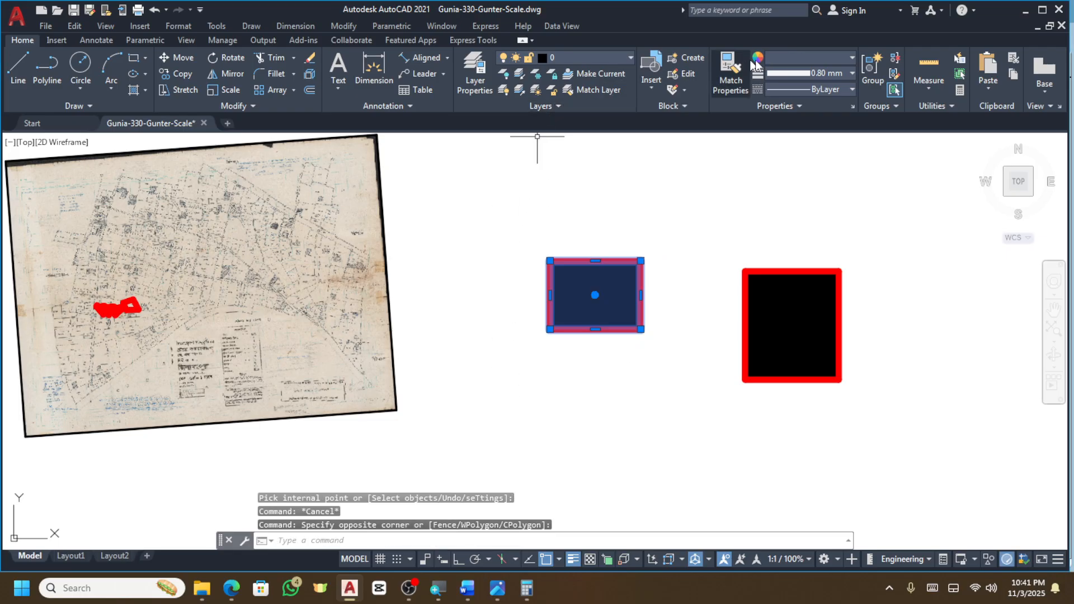
pyautogui.click(800, 57)
pyautogui.click(789, 194)
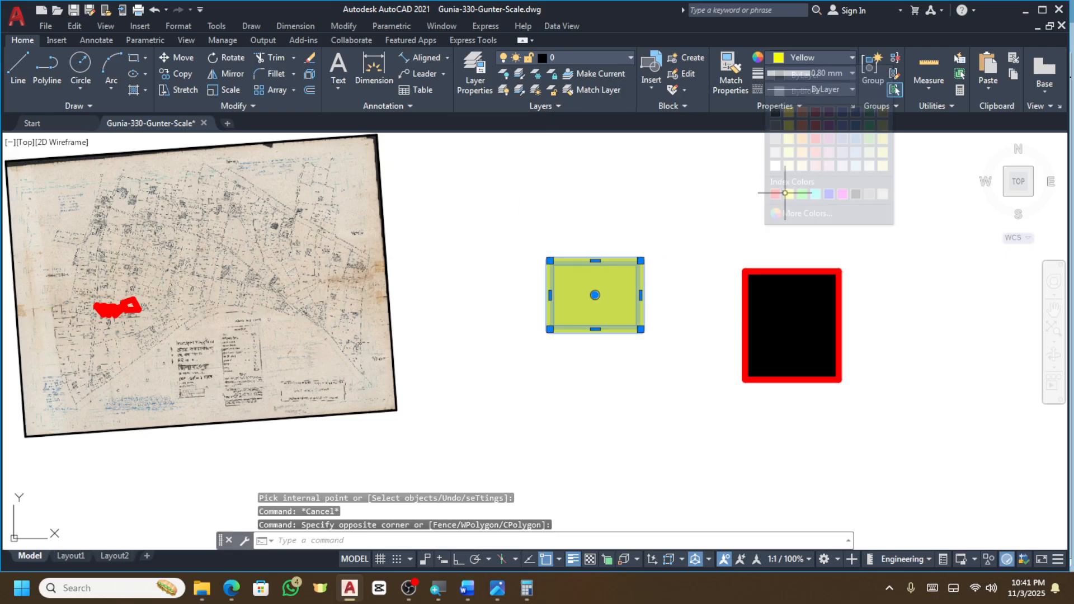
pyautogui.click(787, 74)
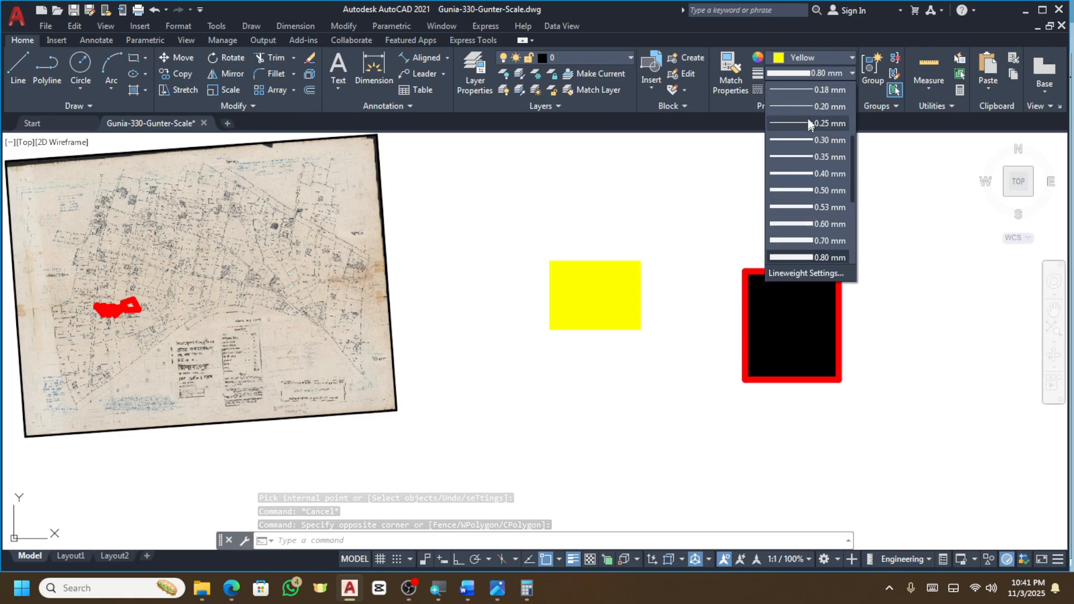
pyautogui.scroll(3, 808, 106)
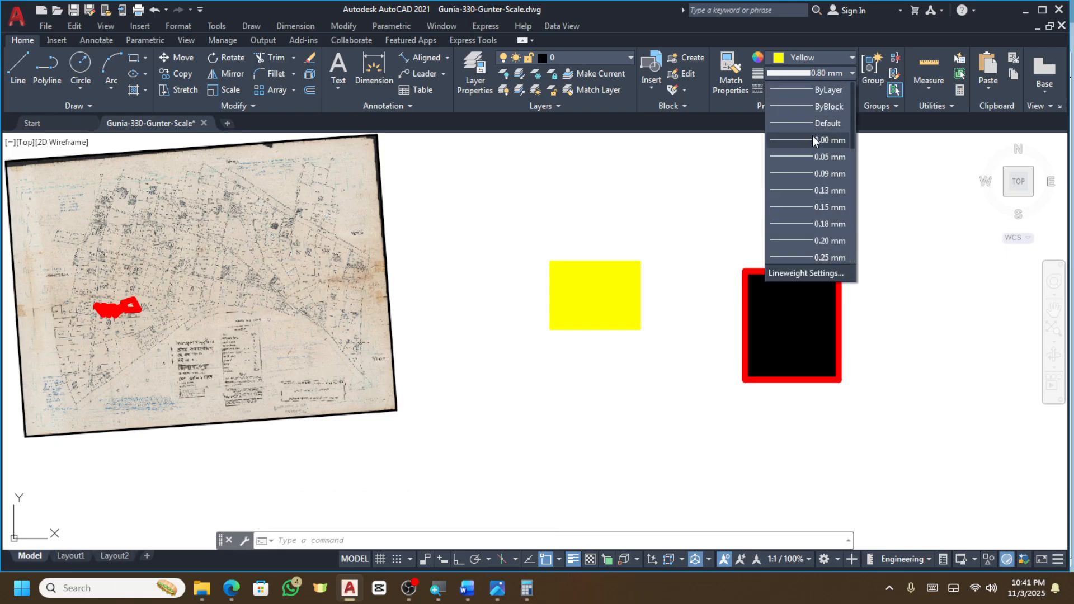
pyautogui.click(812, 137)
# Set the eastern rectangle and its hatch to the black colour 0,0,0.
pyautogui.click(887, 225)
pyautogui.click(724, 381)
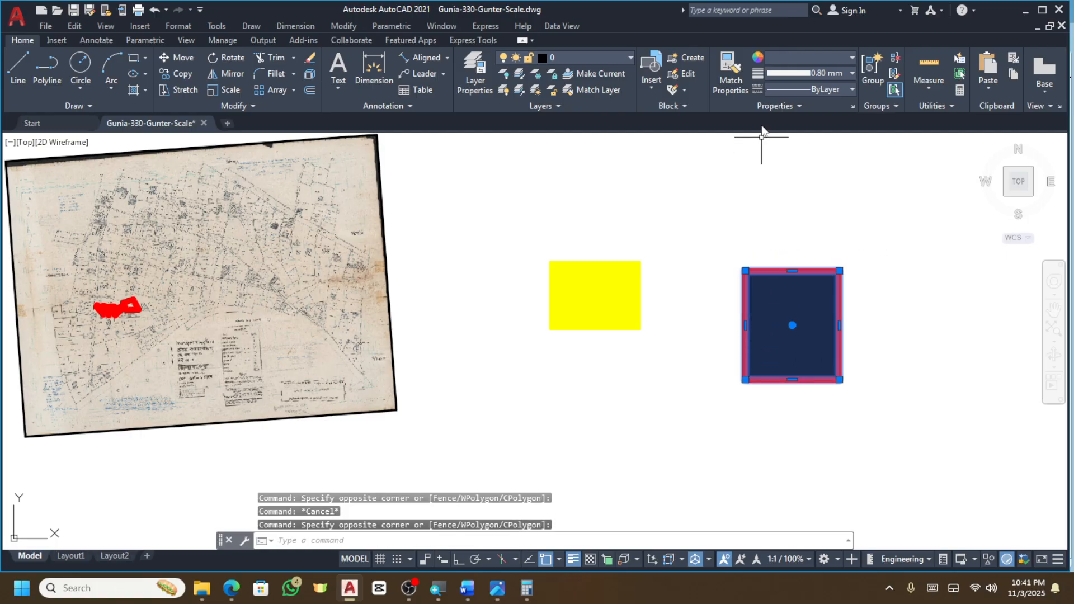
pyautogui.click(776, 57)
pyautogui.click(773, 110)
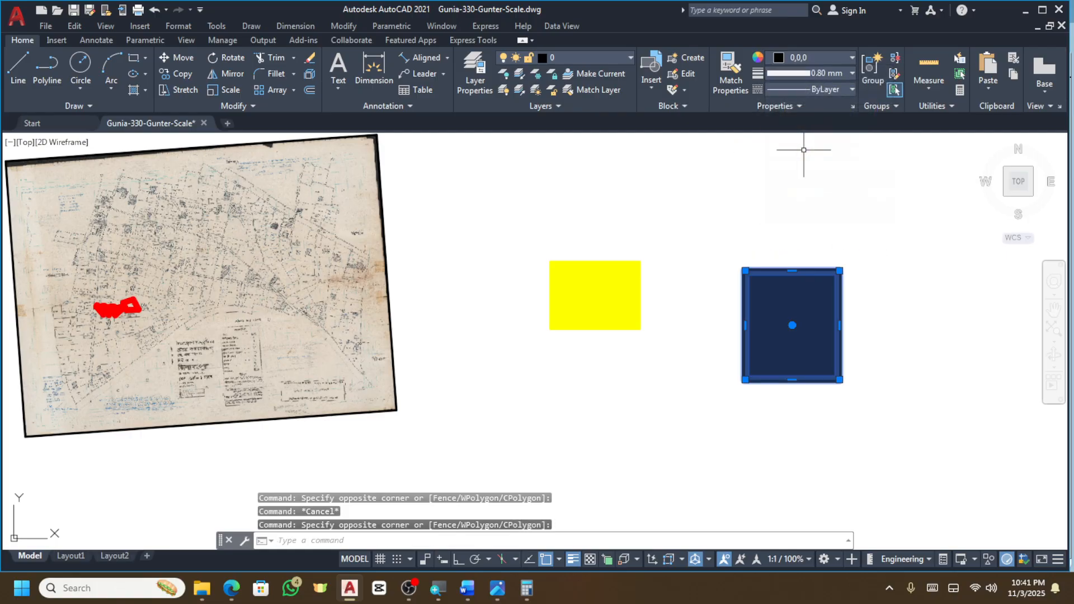
# Set the eastern black rectangle and its hatch to a 0.00 mm lineweight.
pyautogui.click(807, 73)
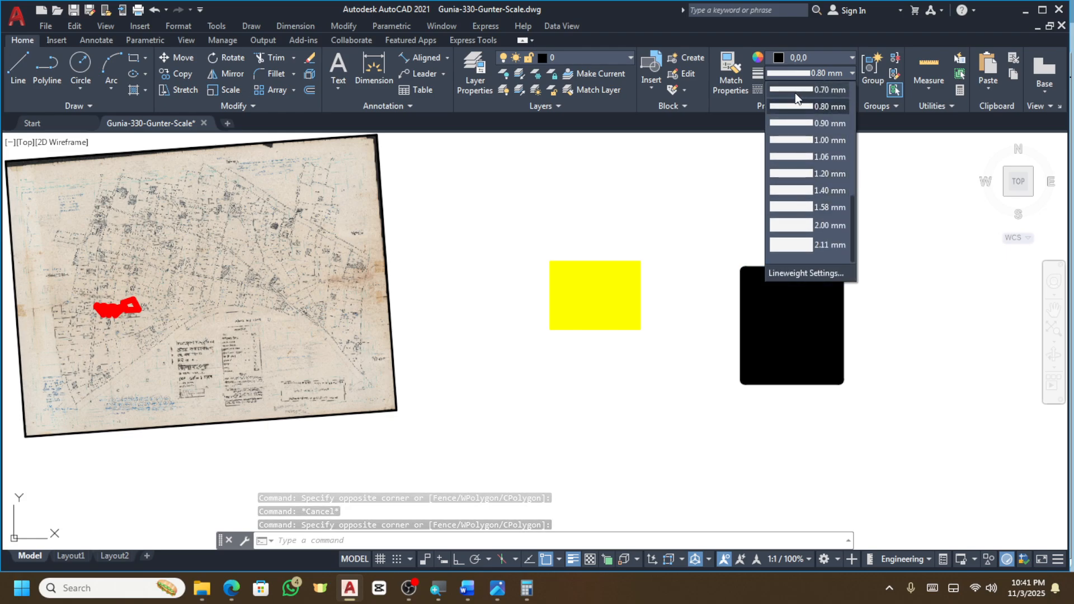
pyautogui.scroll(2, 800, 134)
pyautogui.click(810, 136)
pyautogui.press('Escape')
pyautogui.scroll(-4, 711, 215)
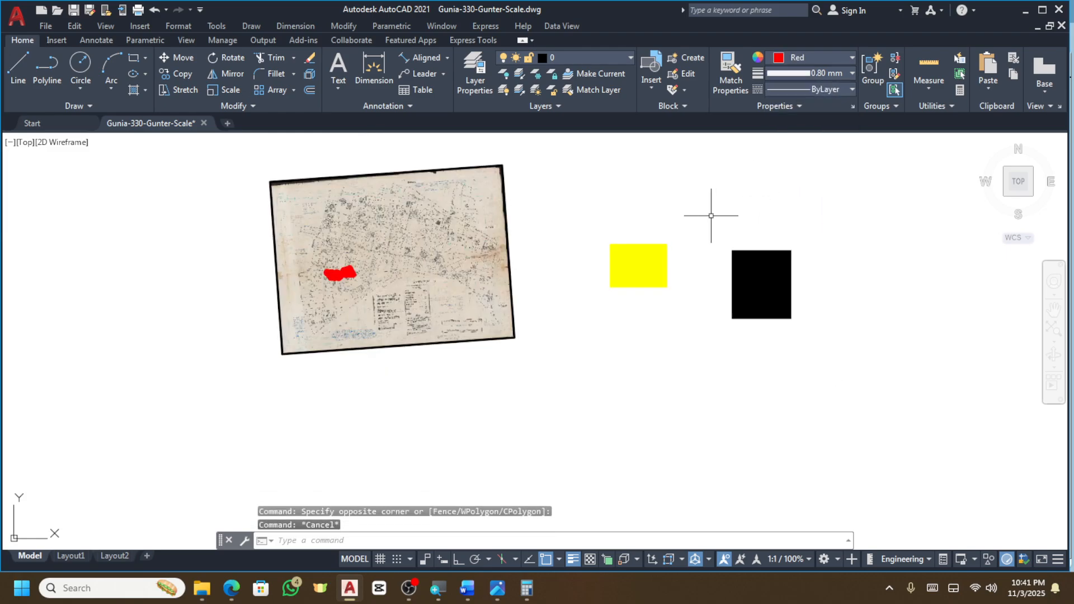
# Draw a third rectangle in the blank area south of the yellow one, slightly wider than it.
pyautogui.scroll(4, 783, 235)
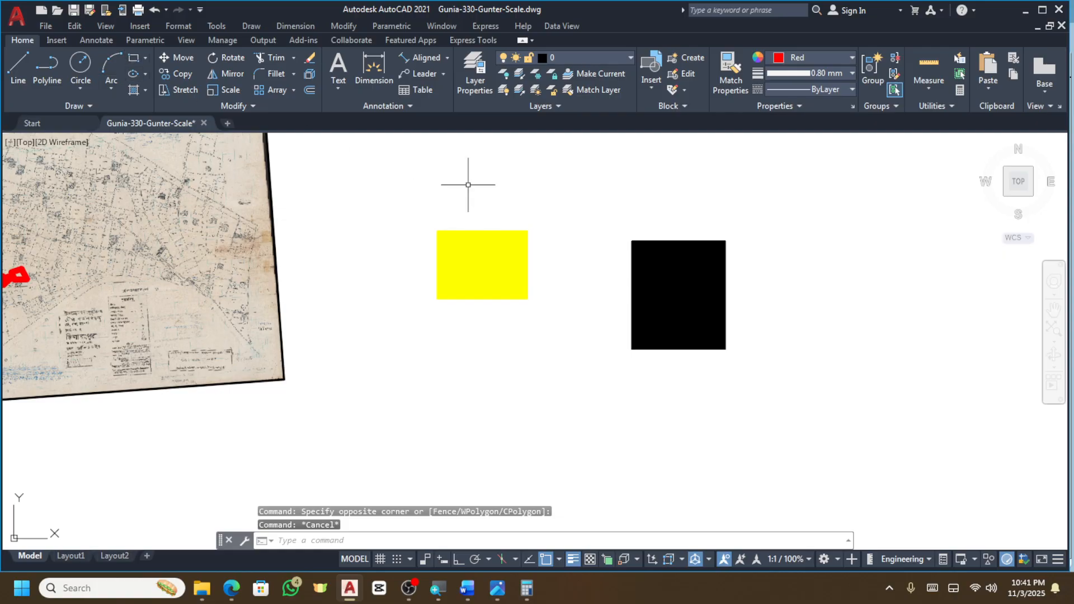
pyautogui.click(431, 342)
pyautogui.press('Escape')
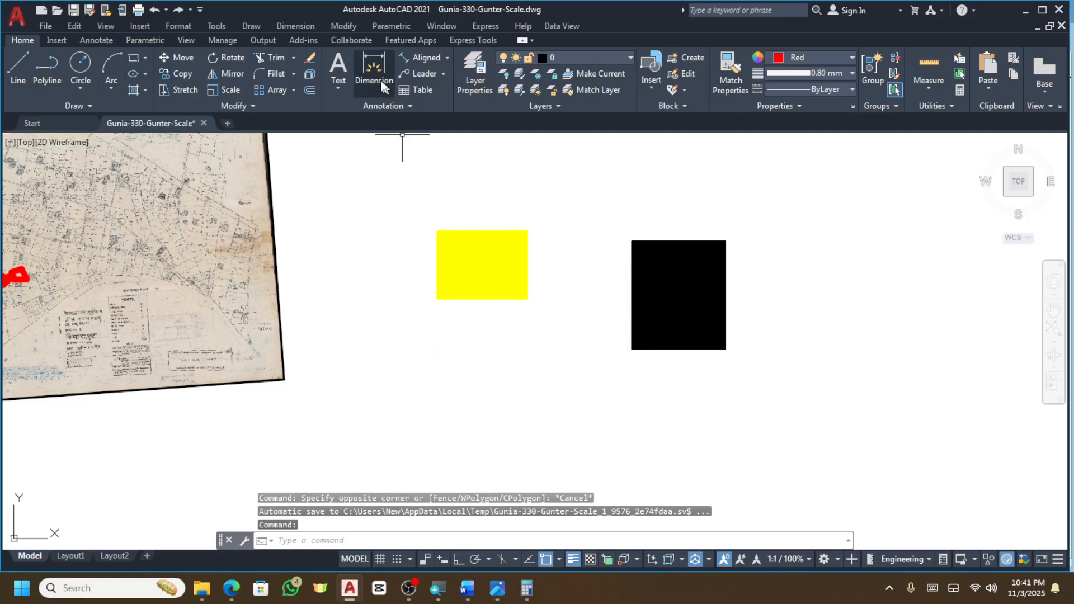
pyautogui.click(133, 57)
pyautogui.click(455, 357)
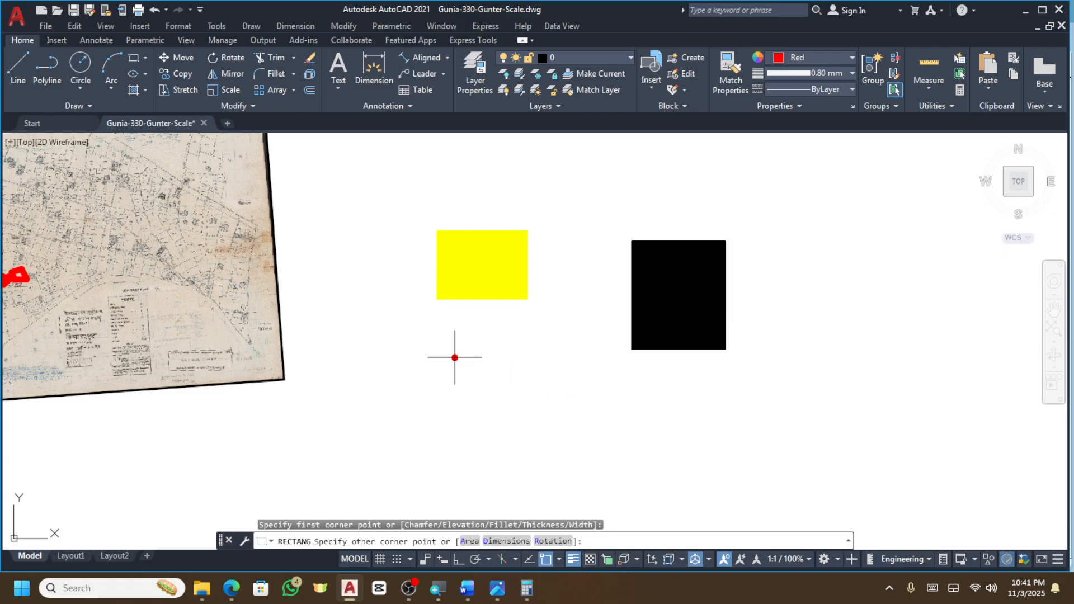
pyautogui.click(580, 445)
pyautogui.press('Escape')
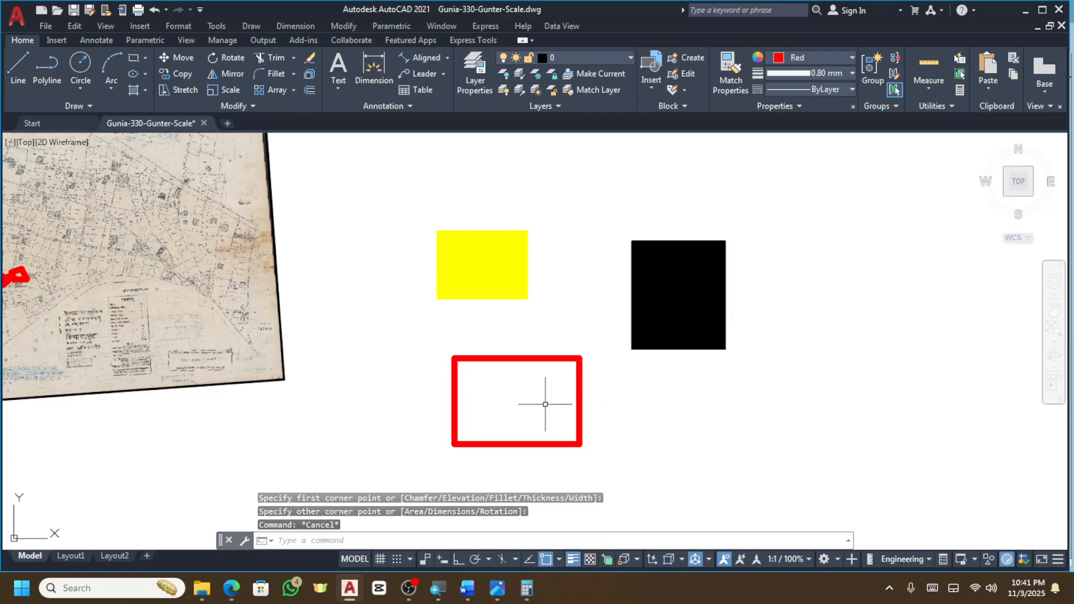
# Fill the new southern rectangle with a hatch in colour 0,0,0.
pyautogui.write('h')
pyautogui.press('Return')
pyautogui.click(553, 404)
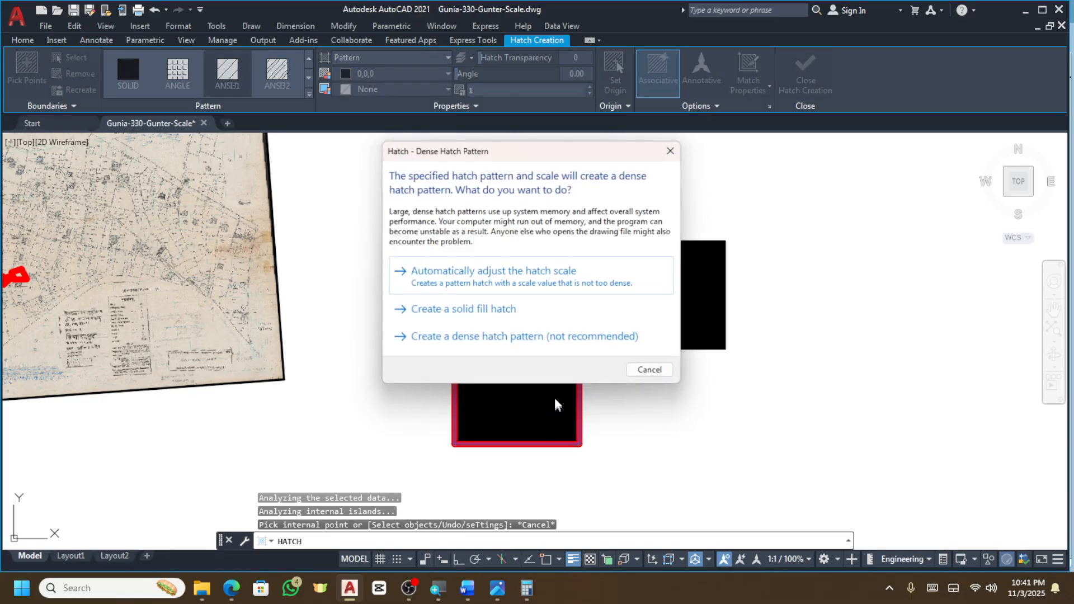
pyautogui.press('Escape')
pyautogui.press('Escape')
# Set the southern rectangle and its hatch to Blue.
pyautogui.click(581, 334)
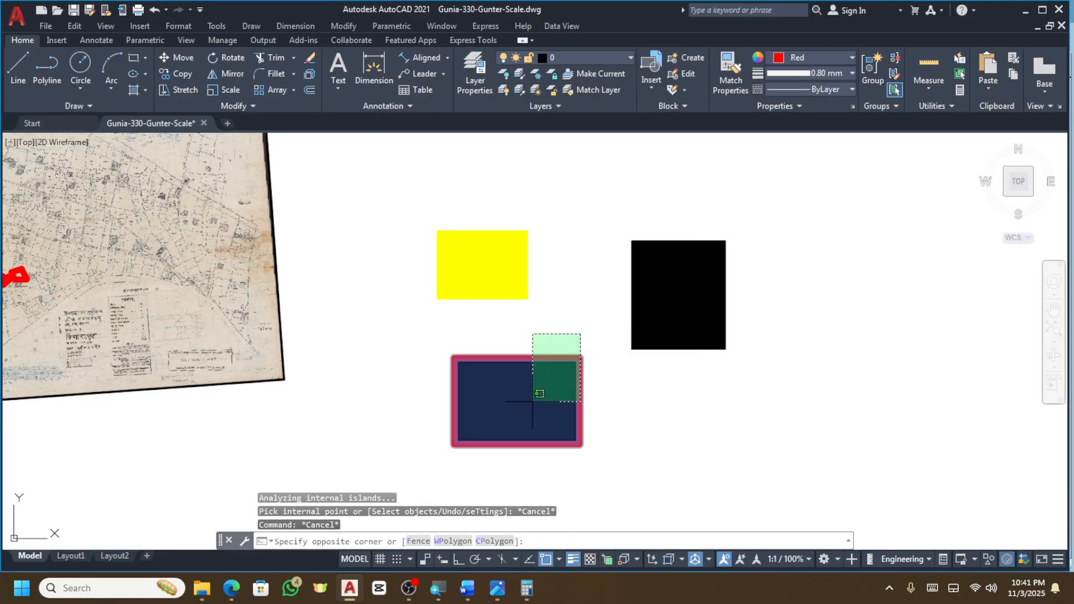
pyautogui.click(533, 401)
pyautogui.click(780, 59)
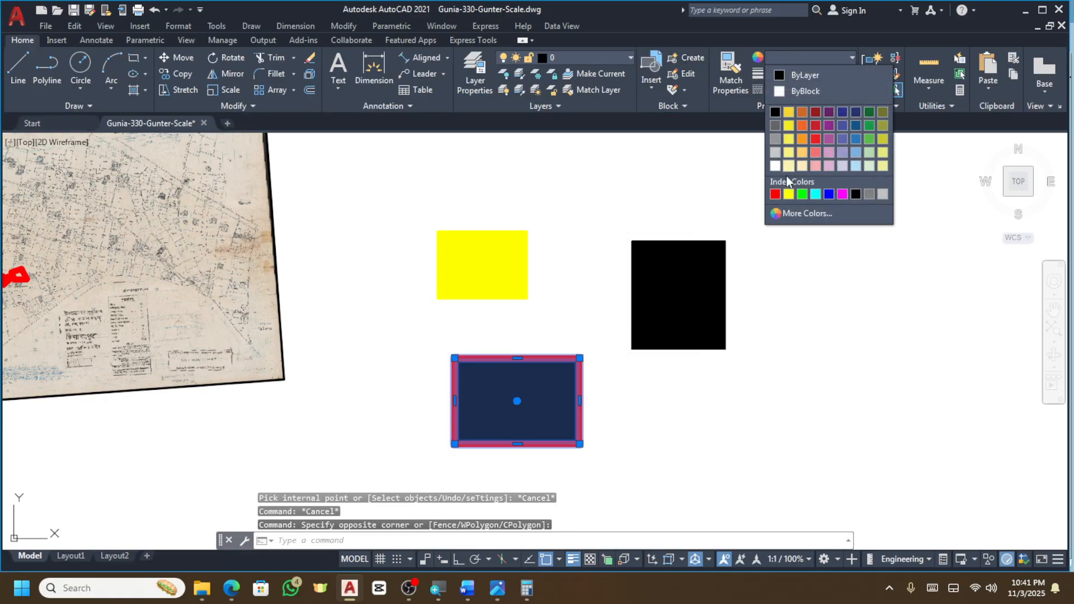
pyautogui.click(830, 194)
pyautogui.press('Escape')
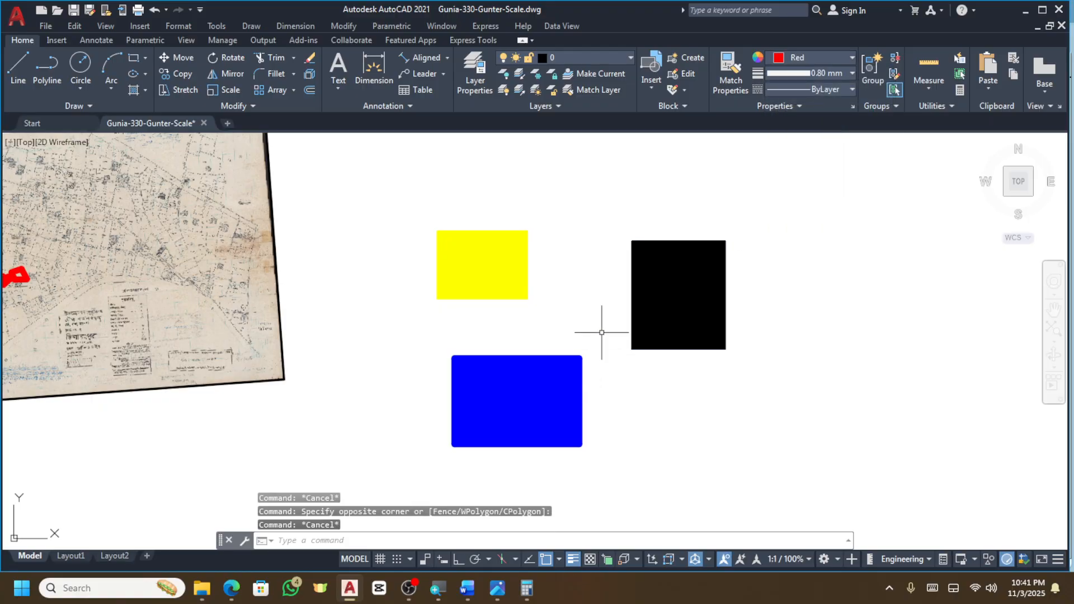
# Move the blue rectangle and its hatch north so they overlap the yellow rectangle's upper-right part.
pyautogui.click(601, 333)
pyautogui.click(521, 399)
pyautogui.write('m')
pyautogui.press('Return')
pyautogui.click(517, 400)
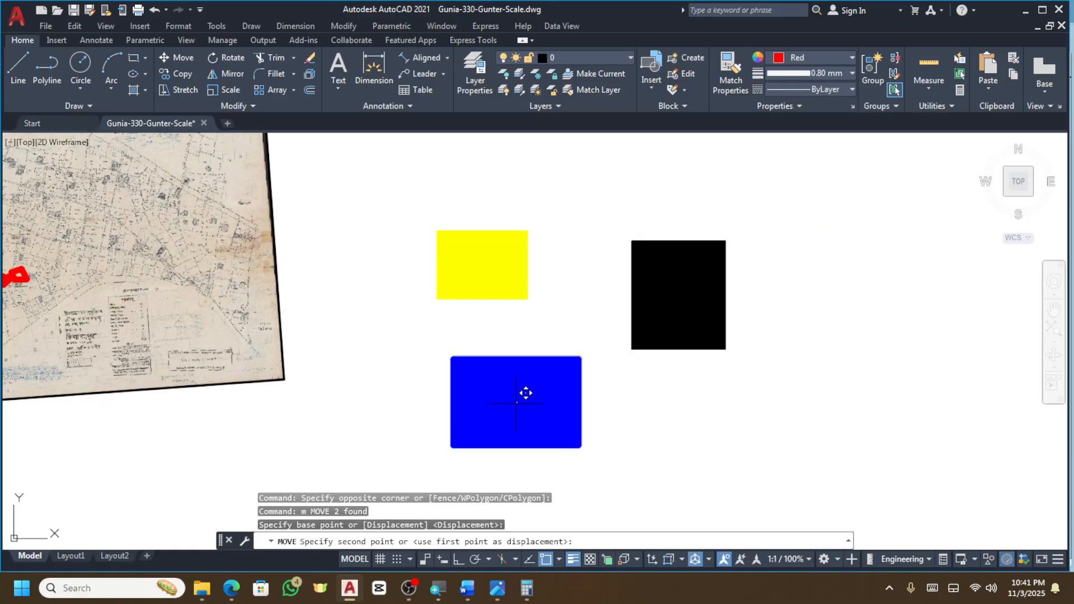
pyautogui.click(546, 214)
pyautogui.press('Escape')
# Move the black rectangle and its hatch northwest so they overlap the blue rectangle's upper-right corner.
pyautogui.click(747, 217)
pyautogui.click(718, 298)
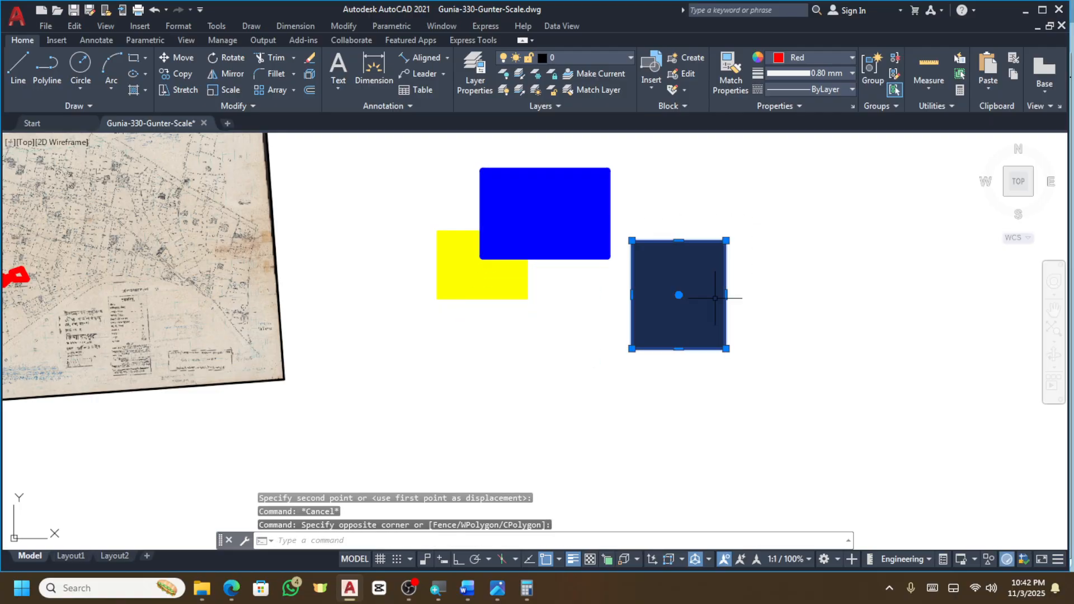
pyautogui.write('m')
pyautogui.press('Return')
pyautogui.click(707, 322)
pyautogui.scroll(-4, 716, 310)
pyautogui.scroll(4, 688, 253)
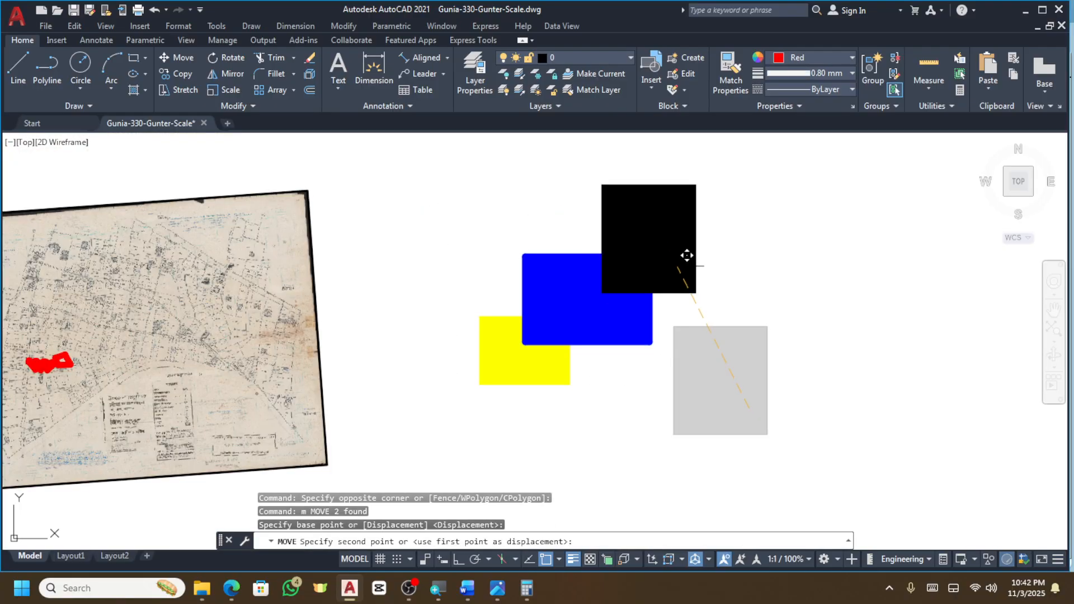
pyautogui.click(696, 258)
pyautogui.press('Escape')
# Bring the black rectangle and its hatch to the front of the draw order.
pyautogui.scroll(2, 635, 361)
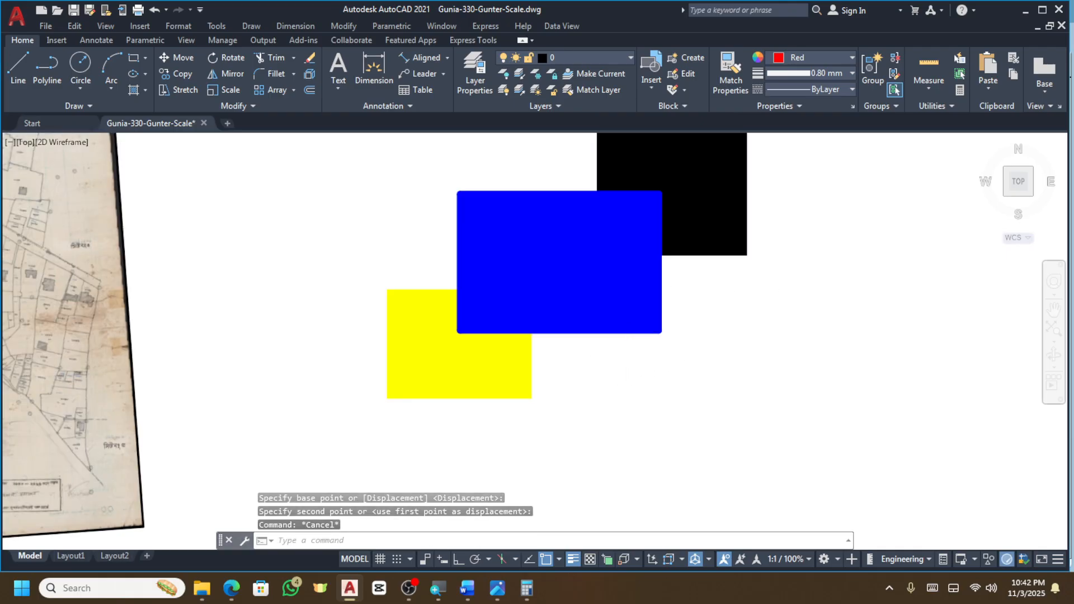
pyautogui.scroll(-2, 685, 330)
pyautogui.click(750, 240)
pyautogui.click(711, 268)
pyautogui.rightClick(711, 267)
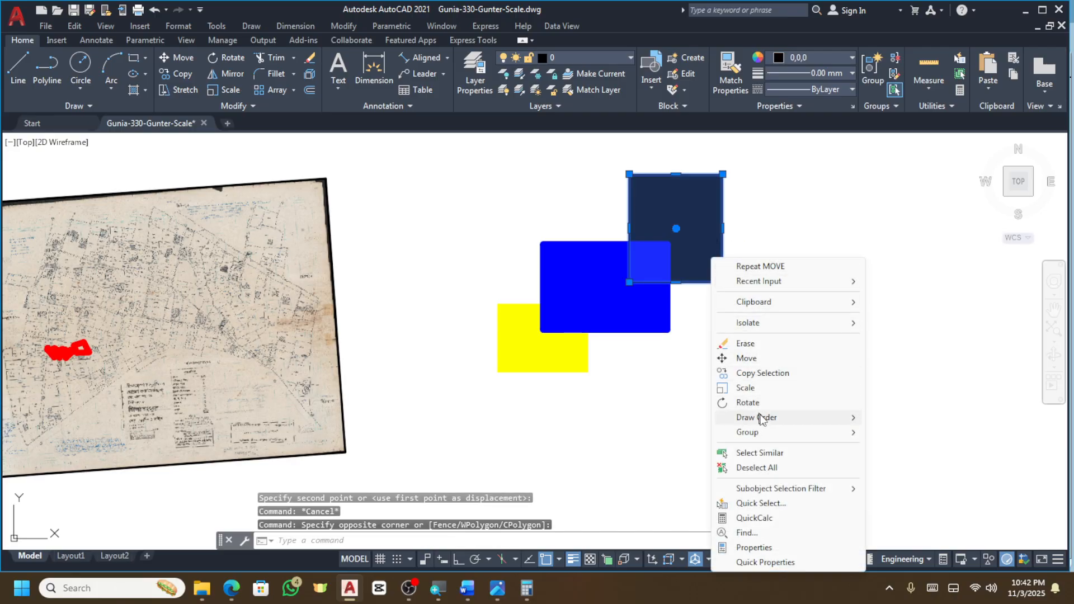
pyautogui.moveTo(760, 418)
pyautogui.click(912, 421)
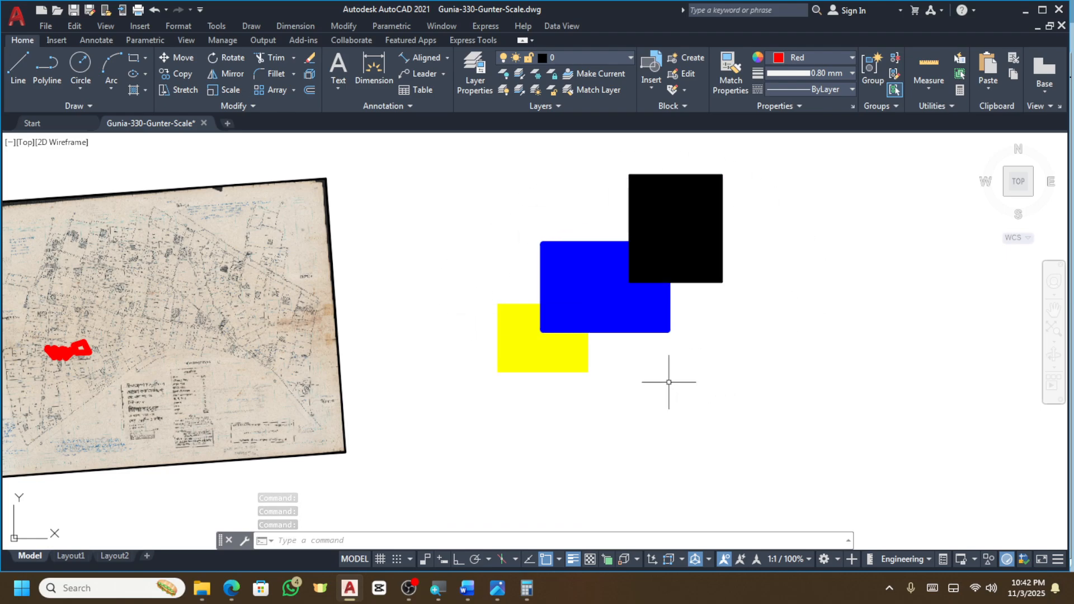
pyautogui.scroll(2, 650, 325)
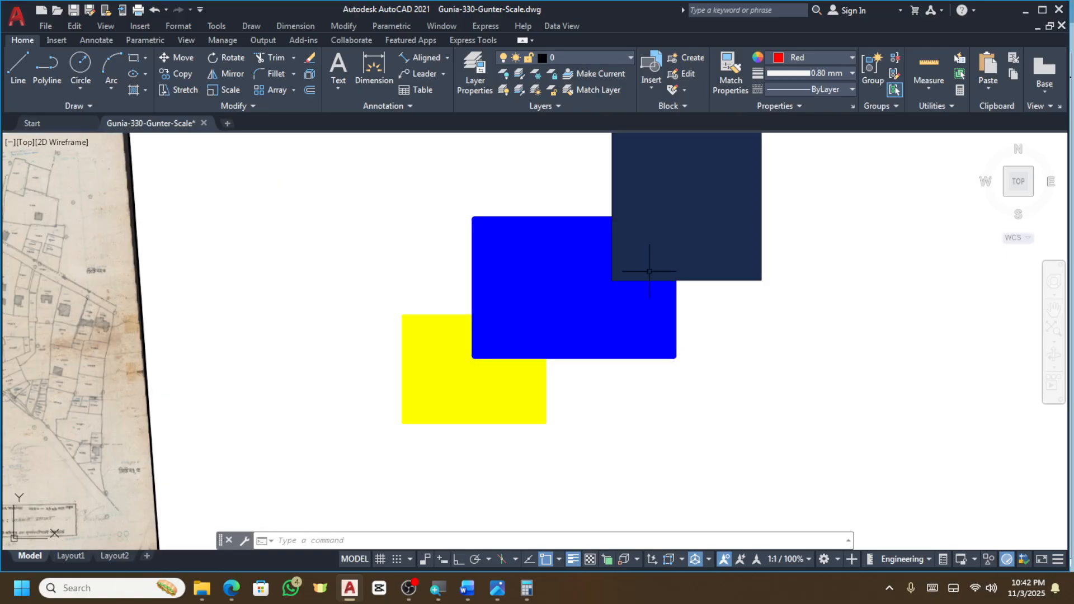
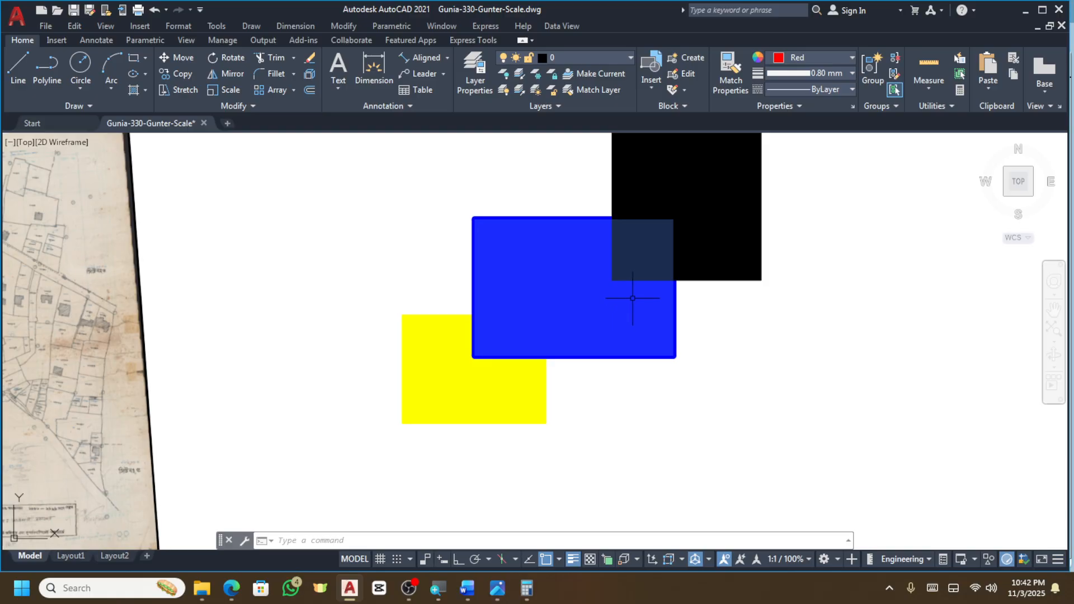
# Move the black rectangle and its hatch southwest over the eastern half of the blue rectangle.
pyautogui.scroll(-2, 769, 313)
pyautogui.click(791, 214)
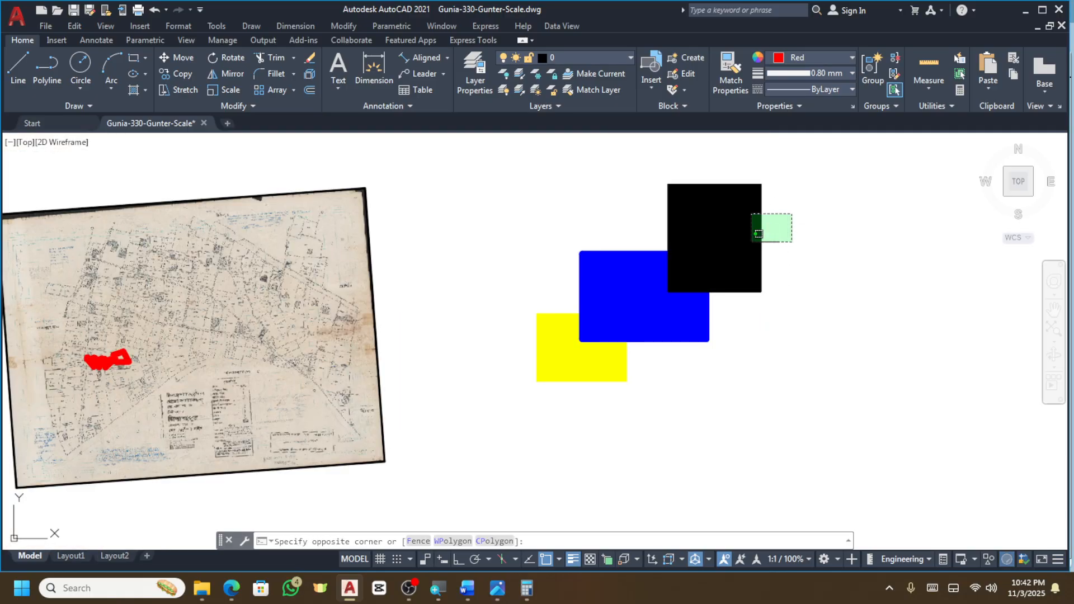
pyautogui.click(758, 234)
pyautogui.write('m')
pyautogui.press('Return')
pyautogui.click(714, 237)
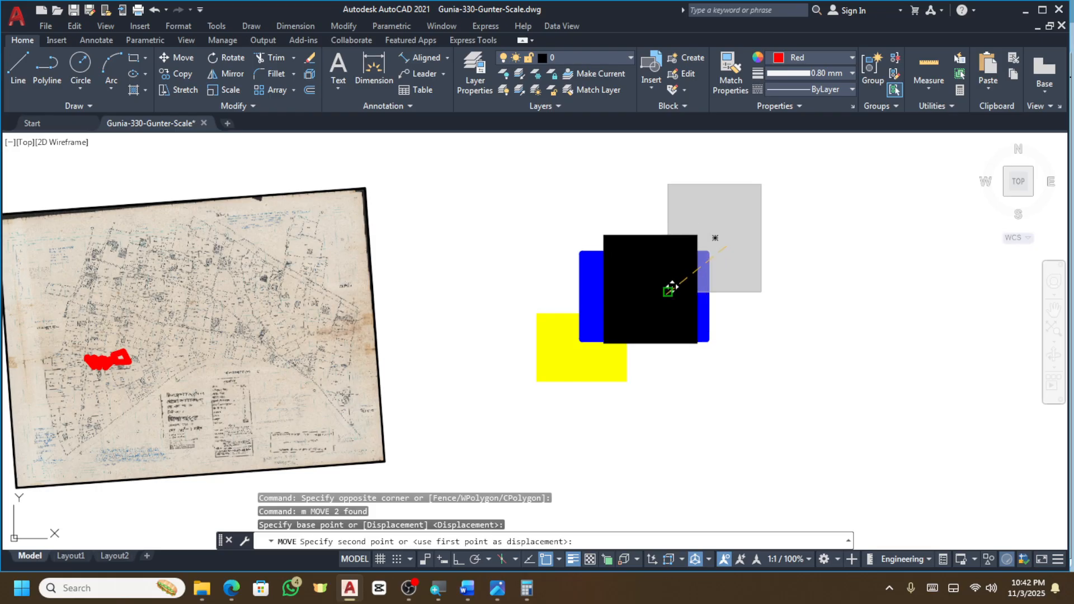
pyautogui.click(679, 295)
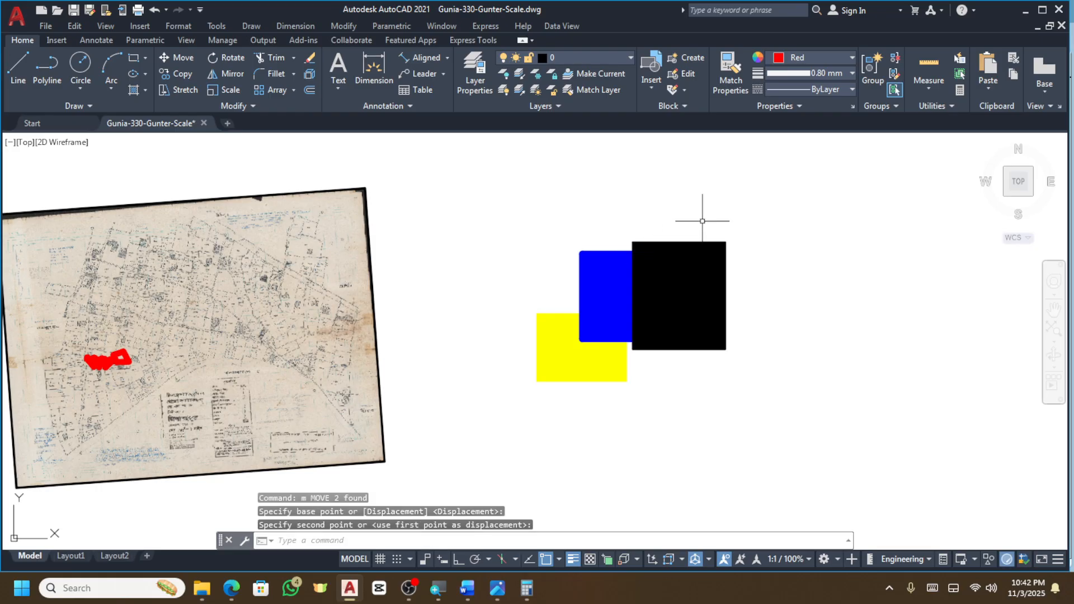
# Stretch the black rectangle's west edge westward until it covers the whole blue rectangle.
pyautogui.click(723, 212)
pyautogui.click(714, 249)
pyautogui.click(632, 296)
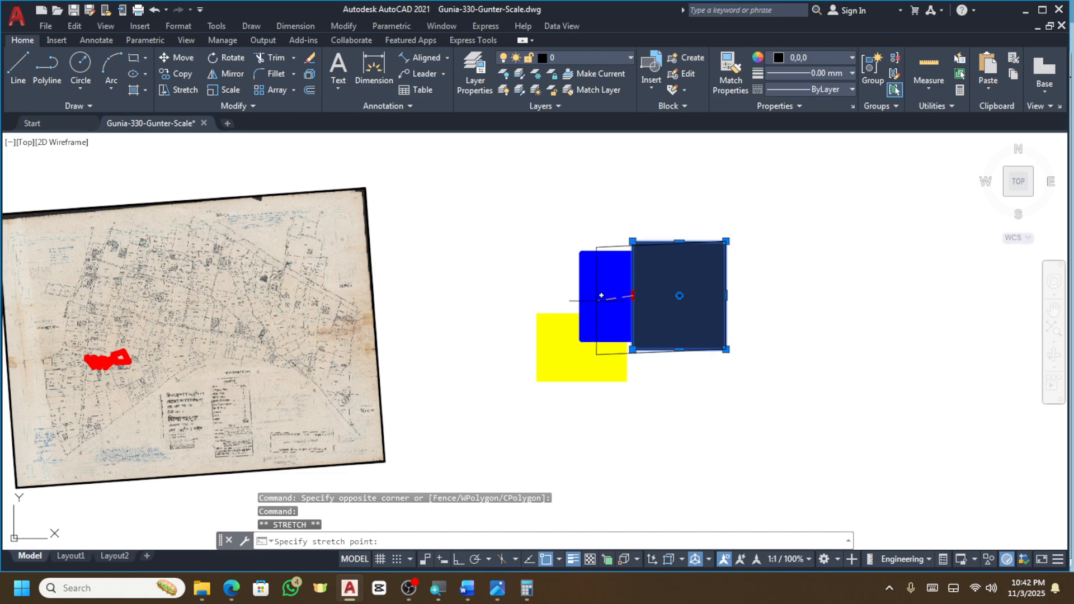
pyautogui.click(571, 295)
pyautogui.press('Escape')
# Move the yellow rectangle and its hatch to the blank area southeast of the black rectangle.
pyautogui.click(640, 370)
pyautogui.click(611, 400)
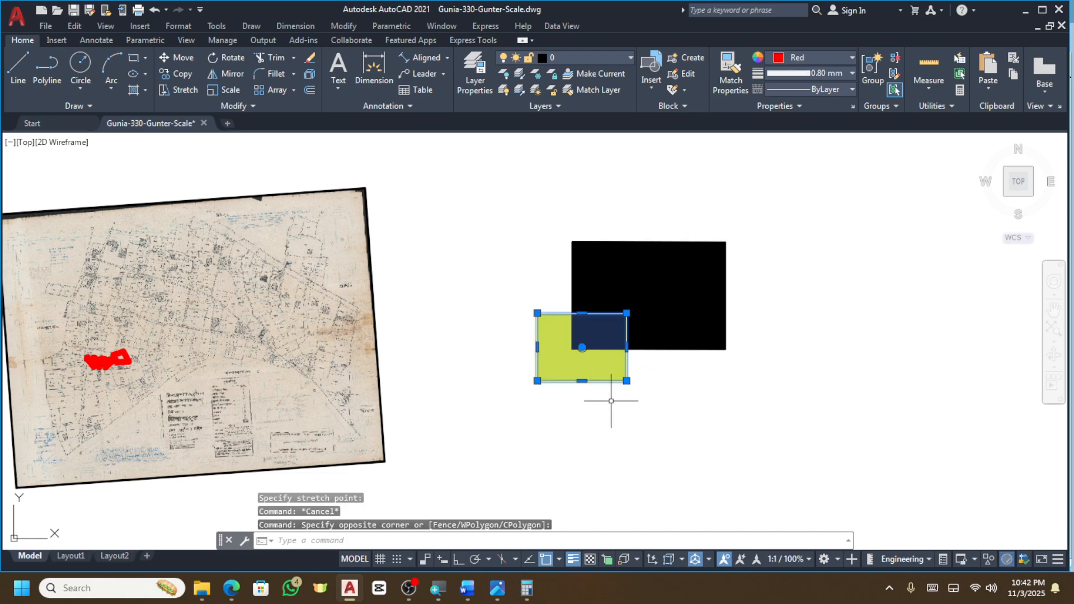
pyautogui.write('m')
pyautogui.press('Return')
pyautogui.click(582, 355)
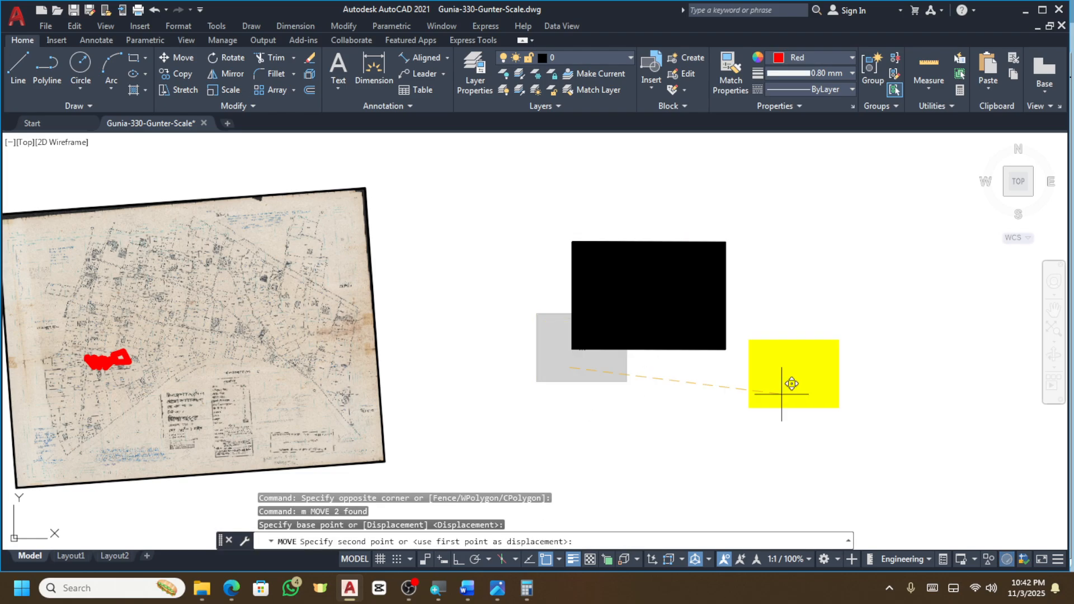
pyautogui.click(856, 373)
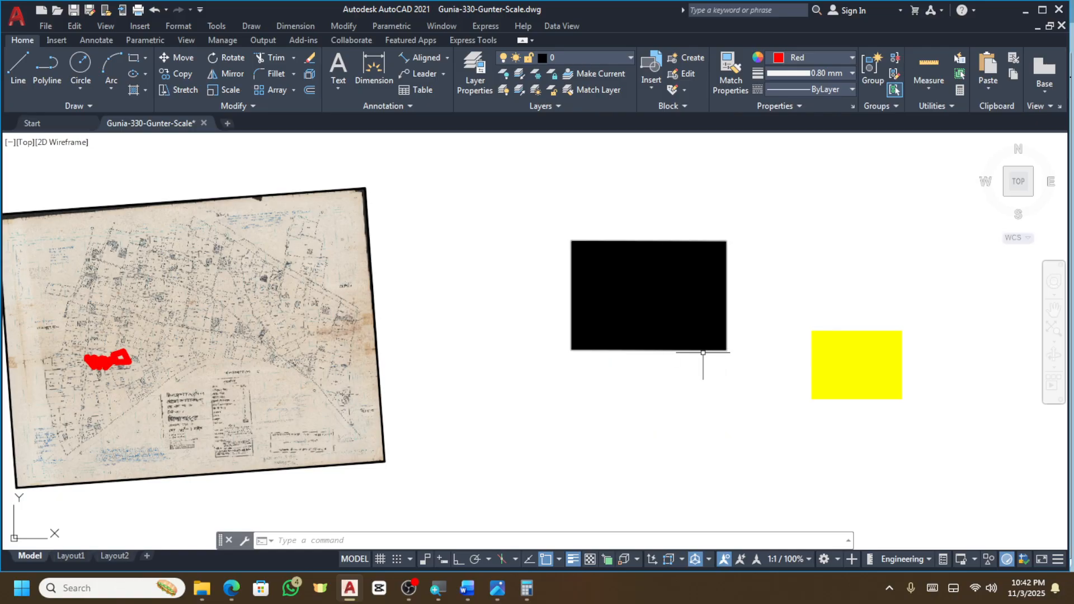
# Send the red plot polylines and their annotations to the back of the draw order, behind the mouza sheet image.
pyautogui.scroll(6, 294, 352)
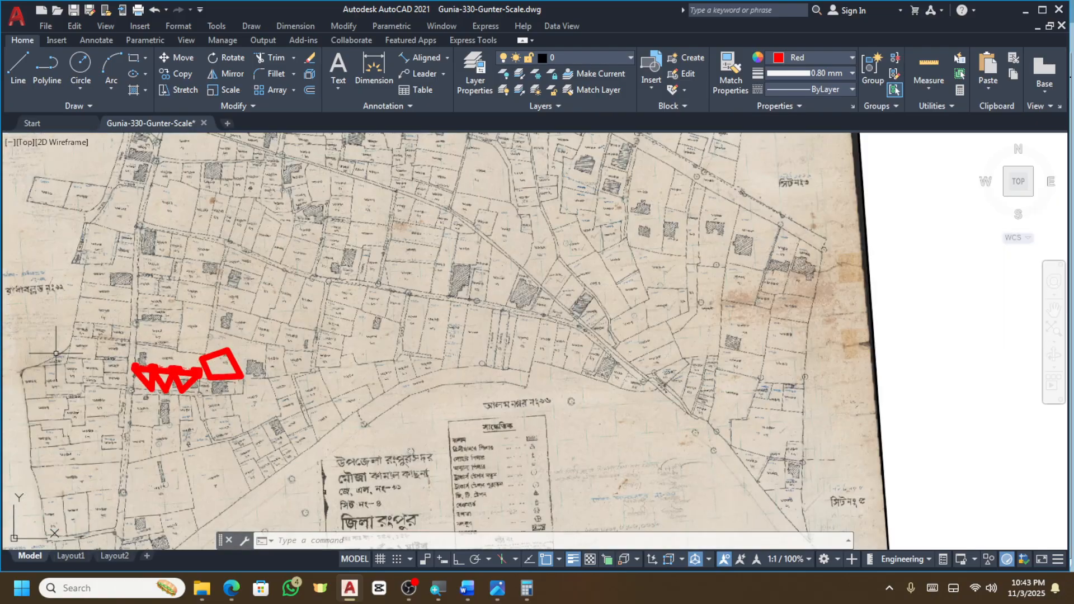
pyautogui.click(98, 242)
pyautogui.click(529, 467)
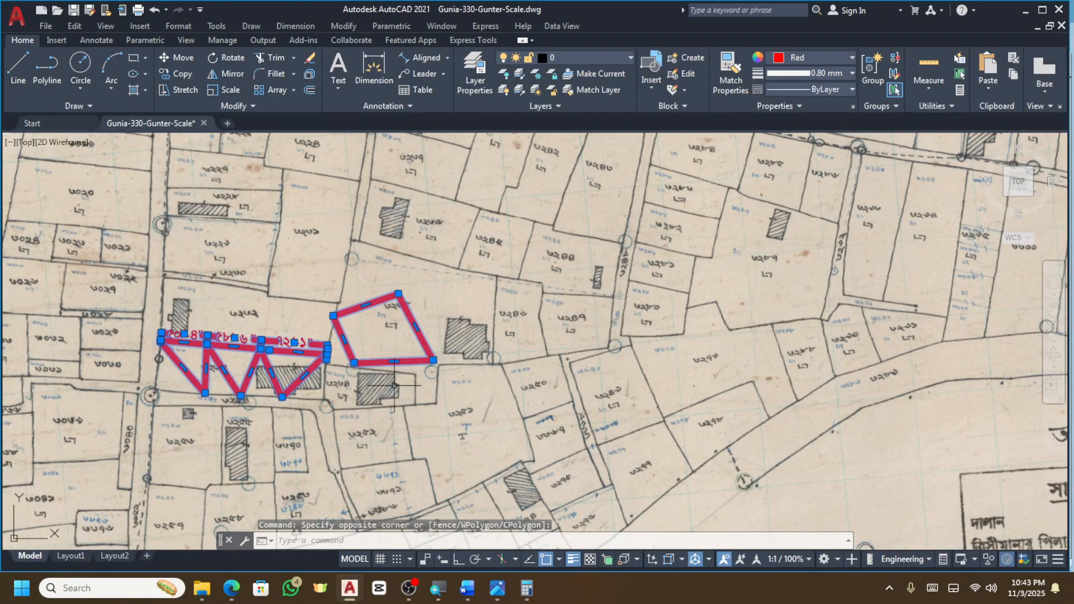
pyautogui.rightClick(390, 378)
pyautogui.moveTo(435, 208)
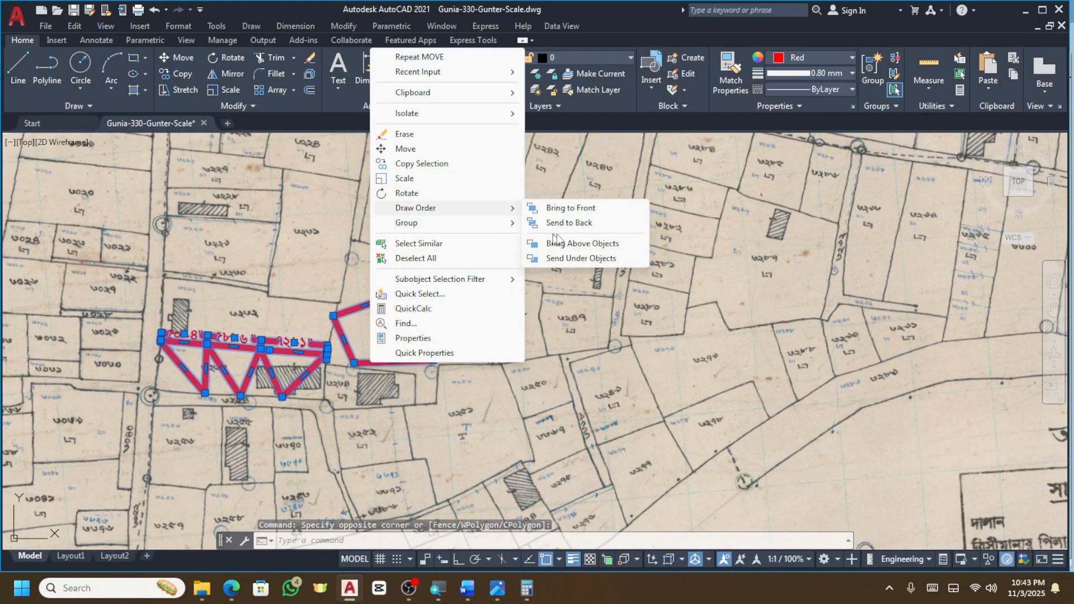
pyautogui.click(576, 223)
# Window-select the plot linework hidden behind the sheet image to check its location, and clear the selection.
pyautogui.click(65, 265)
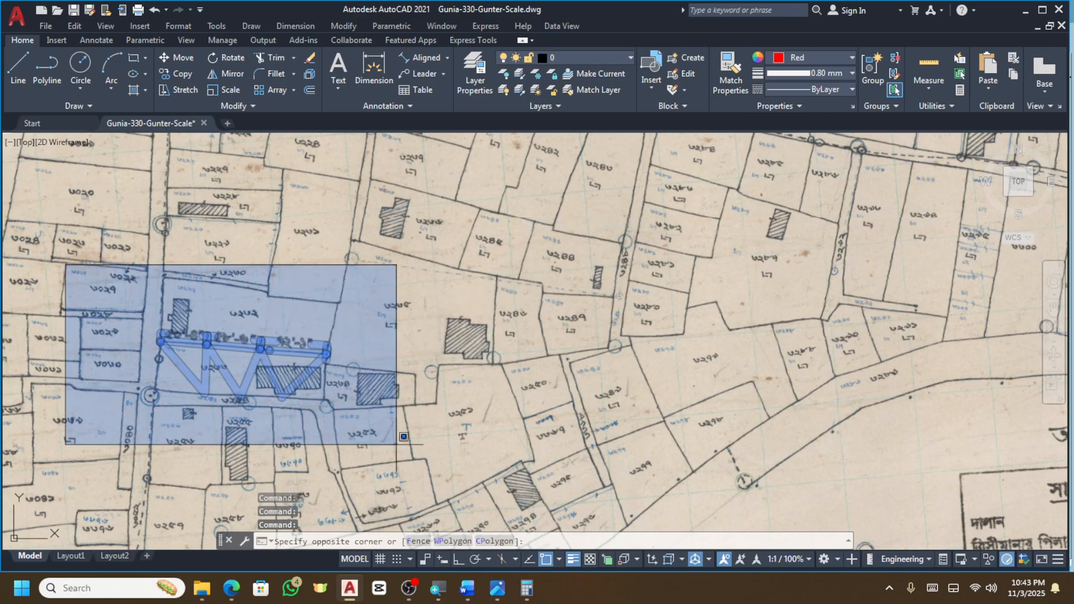
pyautogui.click(616, 495)
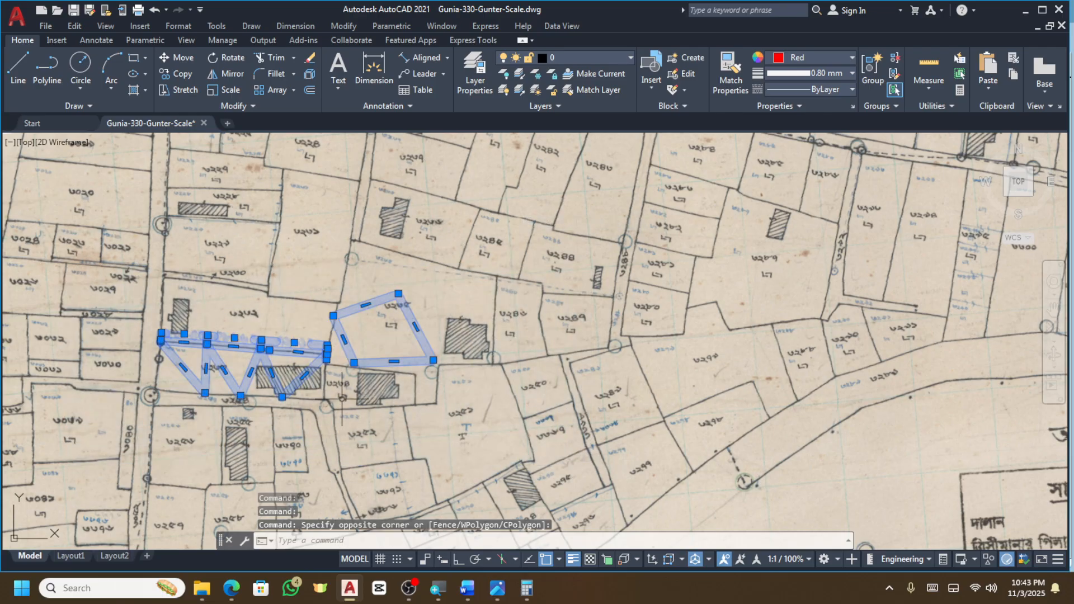
pyautogui.press('Escape')
# Bring the blue rectangle and its hatch to the front of the draw order, above the black rectangle.
pyautogui.scroll(-8, 339, 400)
pyautogui.scroll(5, 791, 321)
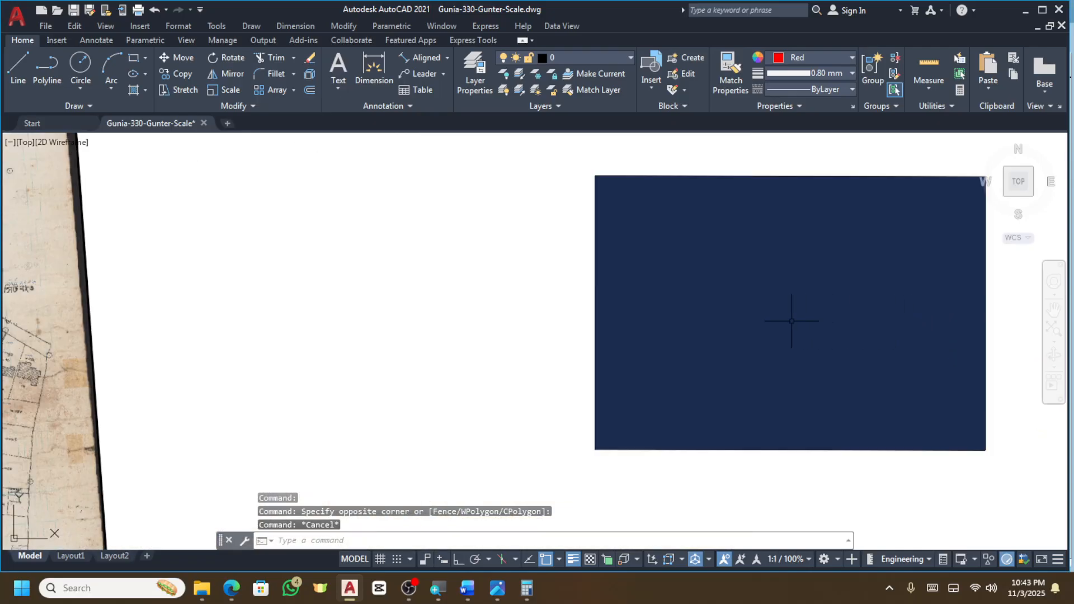
pyautogui.scroll(-2, 663, 335)
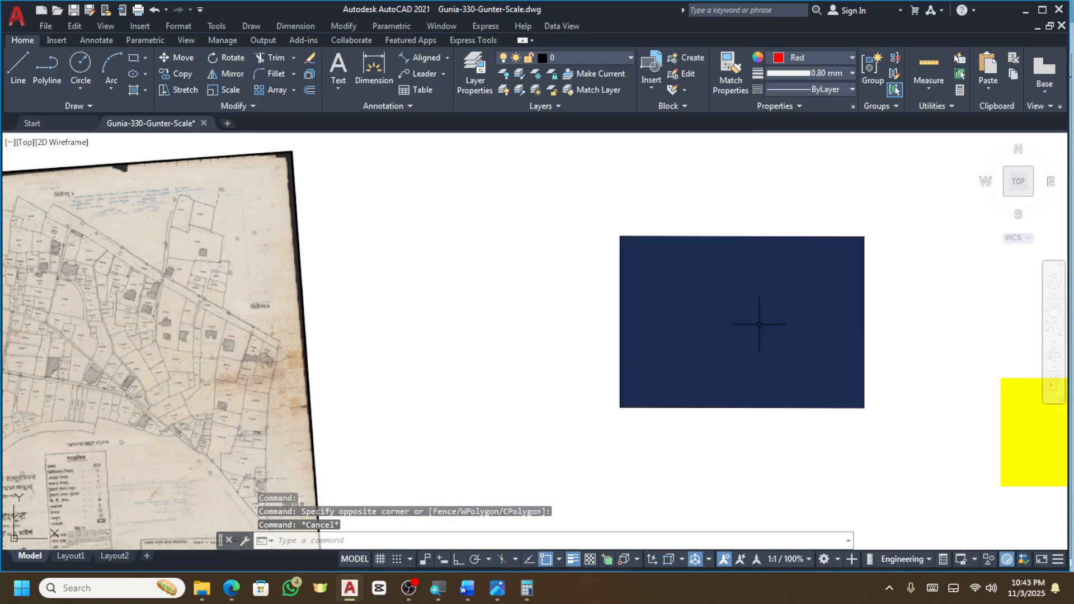
pyautogui.click(626, 219)
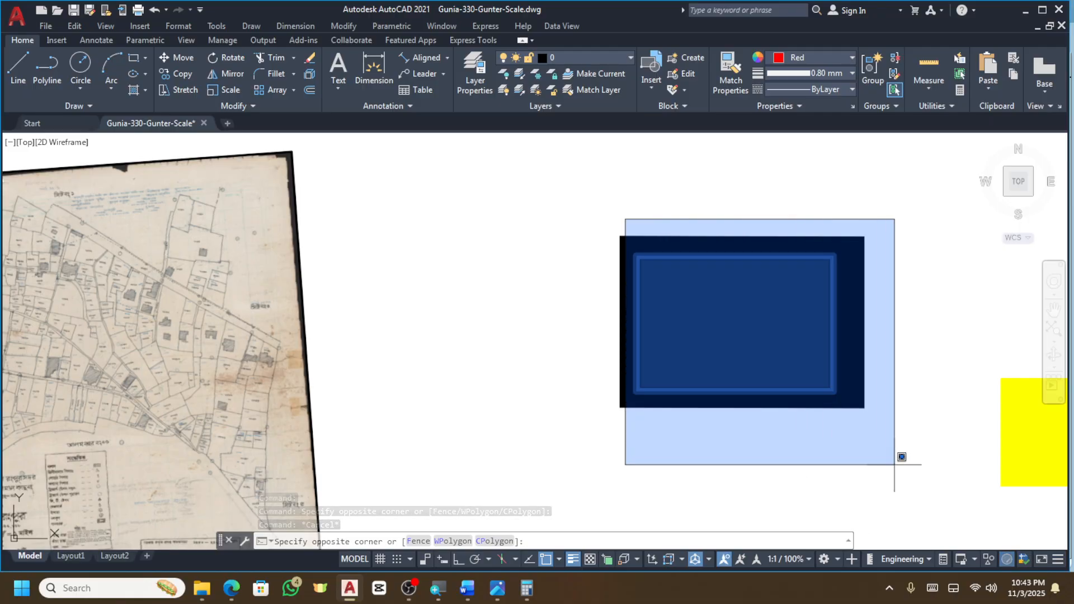
pyautogui.click(896, 460)
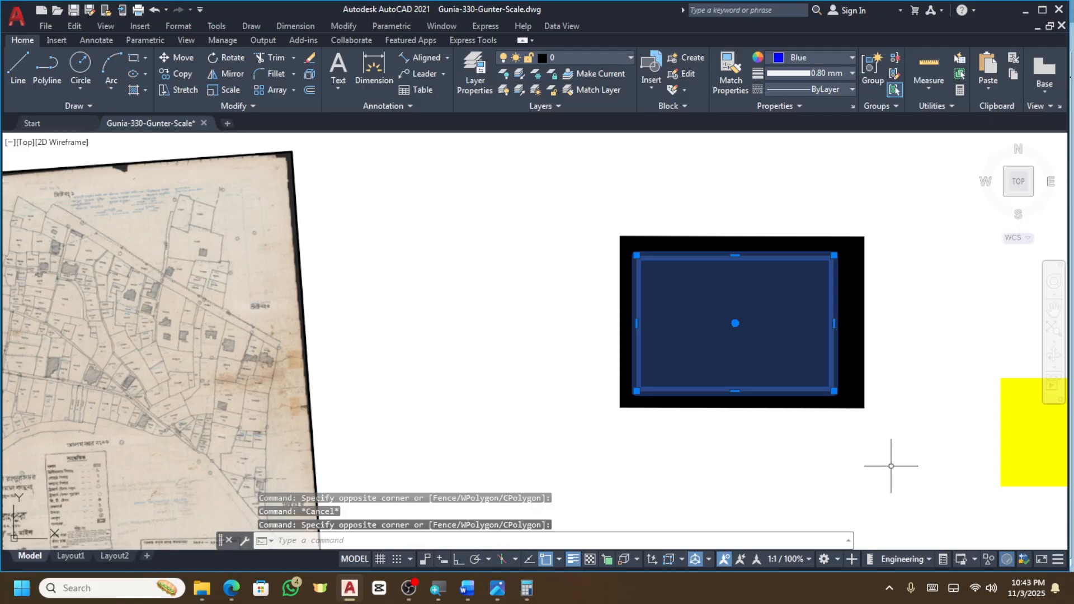
pyautogui.rightClick(761, 288)
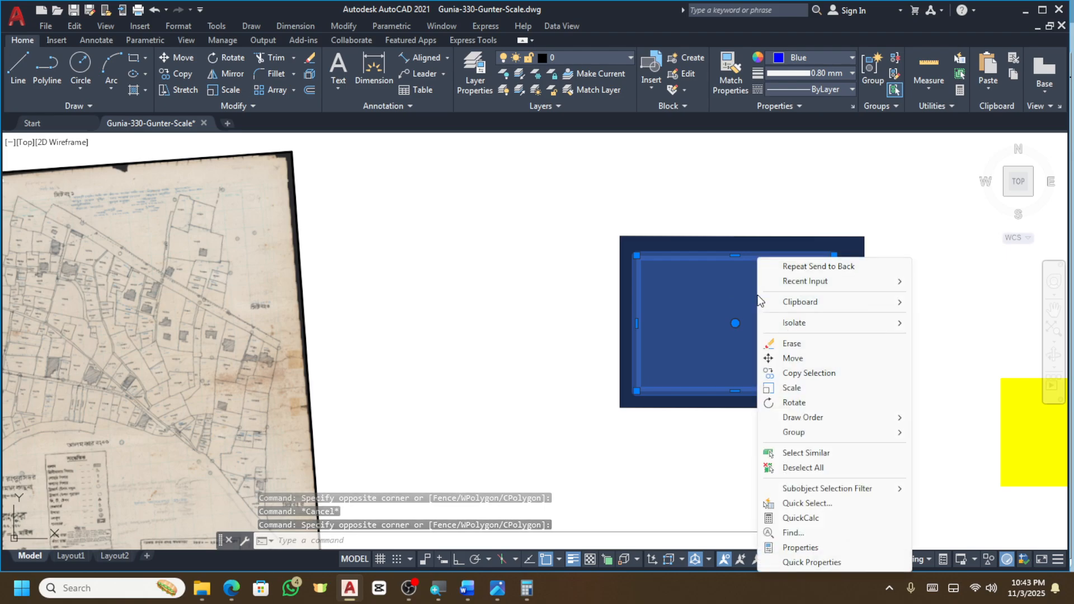
pyautogui.moveTo(807, 422)
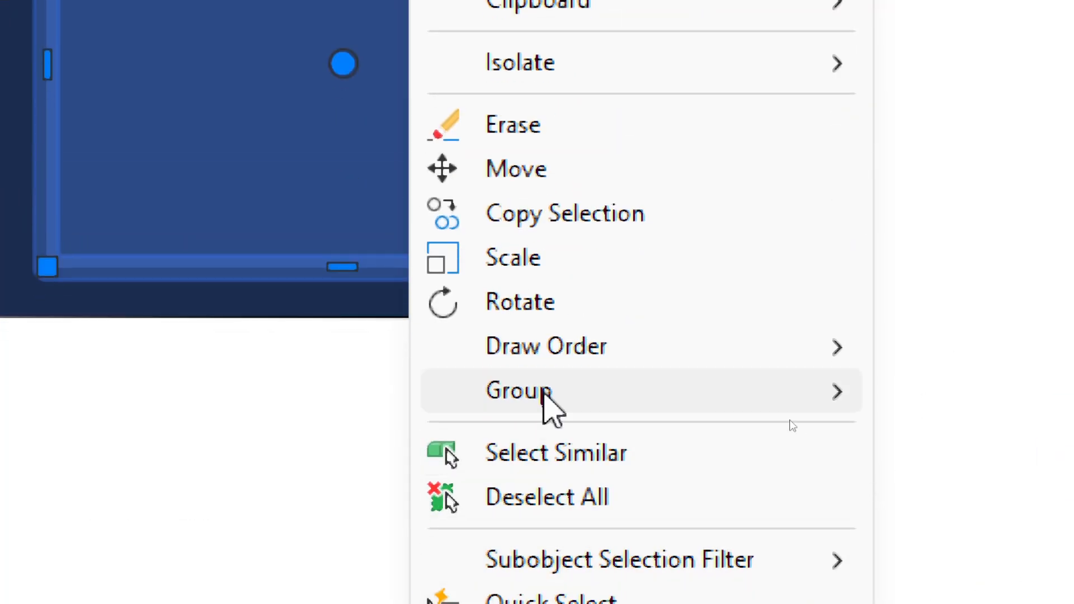
pyautogui.moveTo(844, 358)
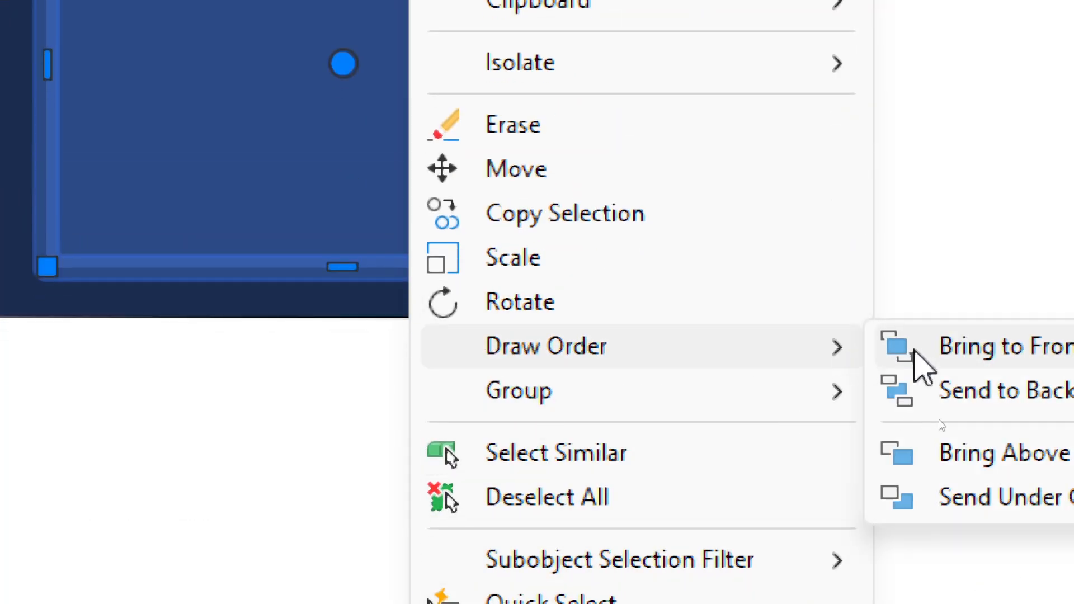
pyautogui.click(947, 364)
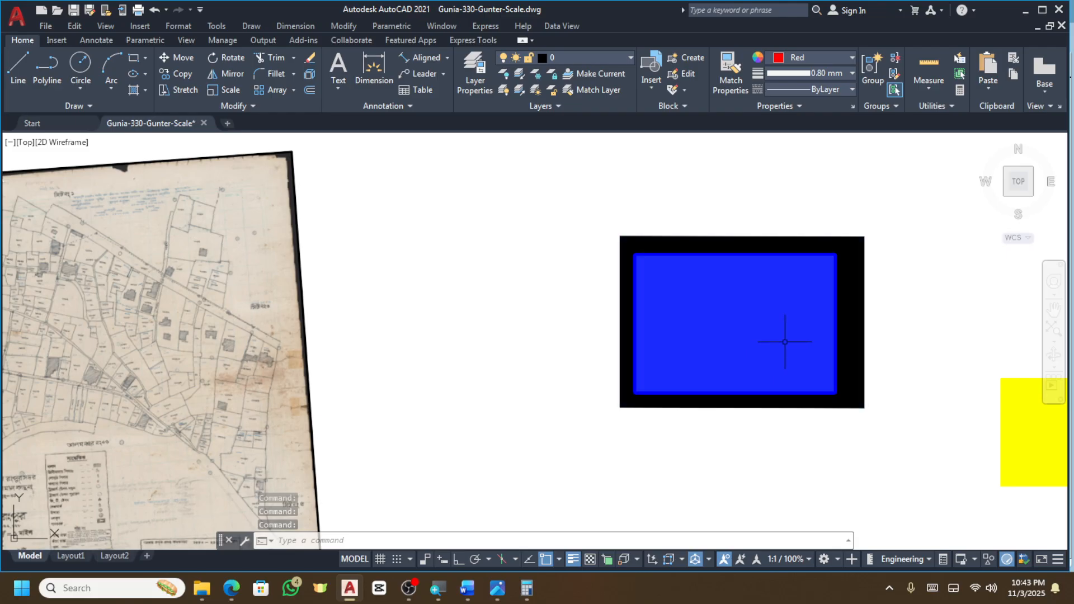
# Locate the plot linework hidden behind the mouza sheet by window-selecting that area, examine its outlines, and clear the selection.
pyautogui.scroll(-6, 785, 342)
pyautogui.scroll(6, 632, 358)
pyautogui.click(279, 279)
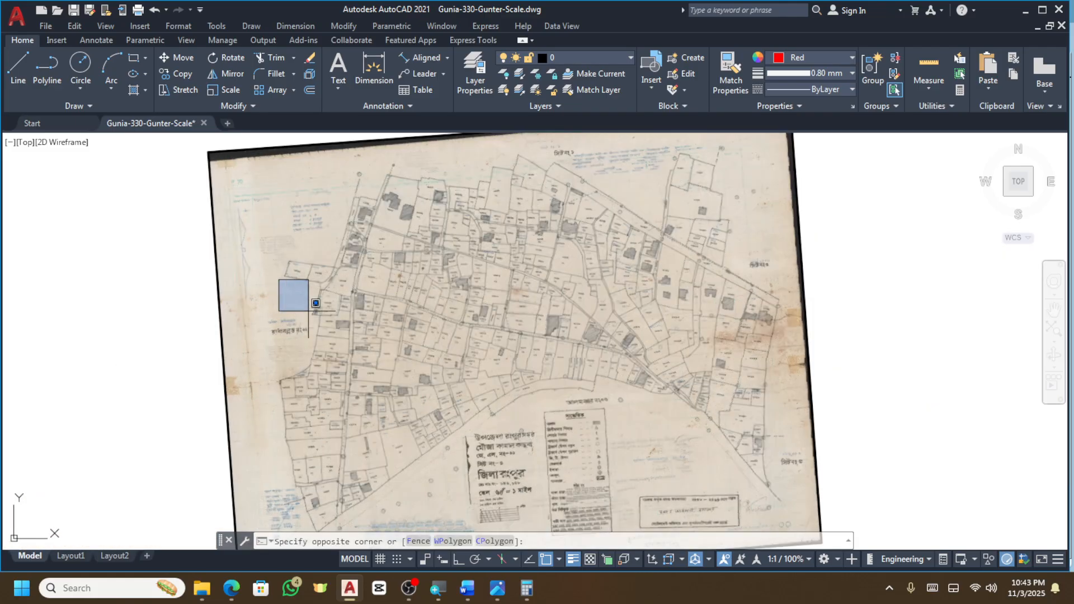
pyautogui.click(599, 481)
pyautogui.scroll(5, 347, 394)
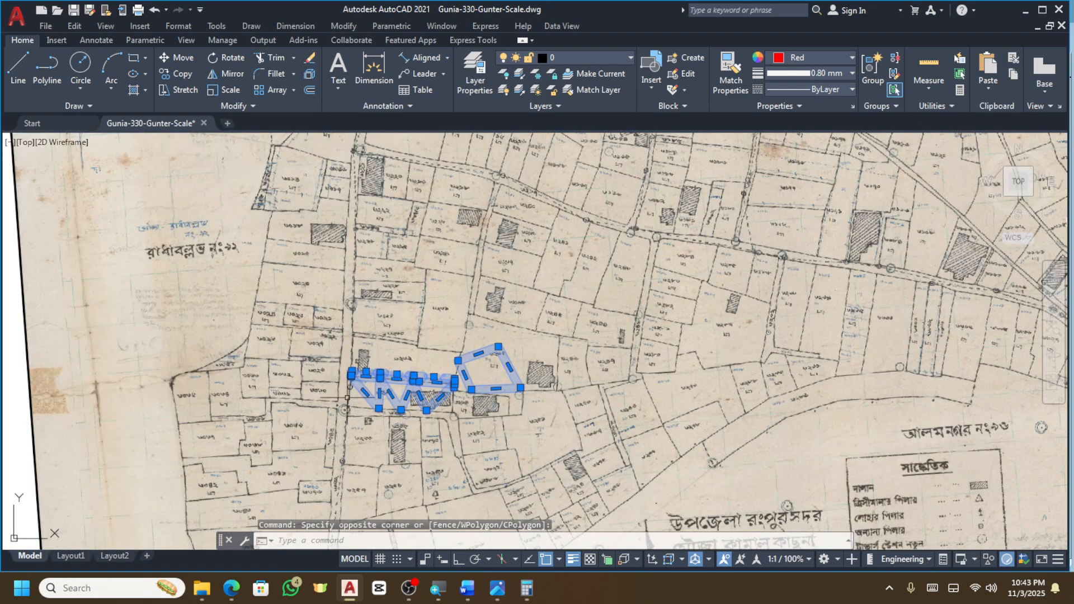
pyautogui.scroll(6, 347, 398)
pyautogui.scroll(-2, 347, 399)
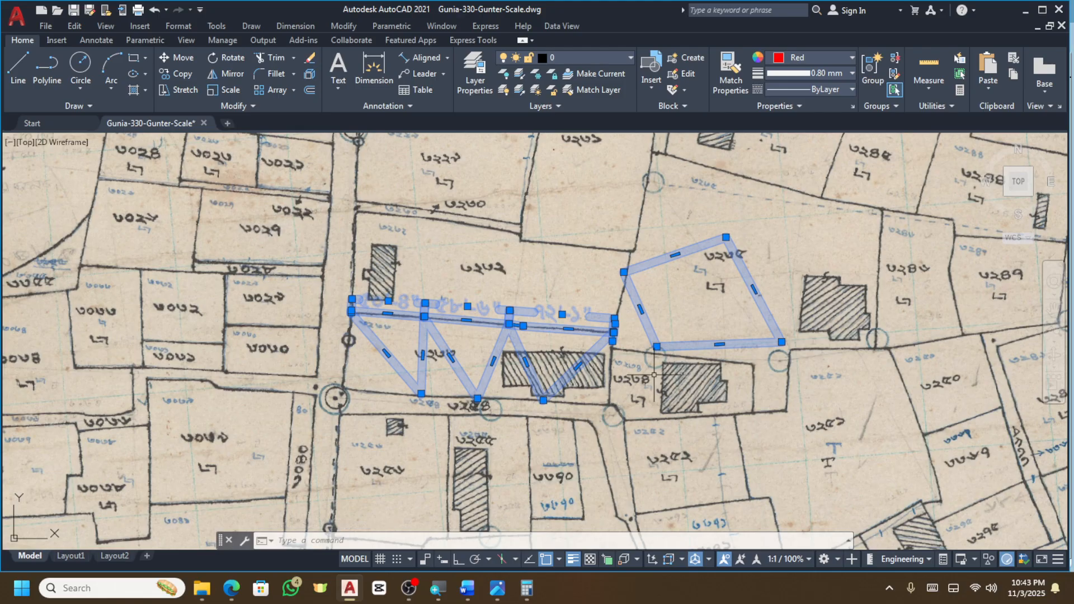
pyautogui.scroll(-4, 629, 322)
pyautogui.press('Escape')
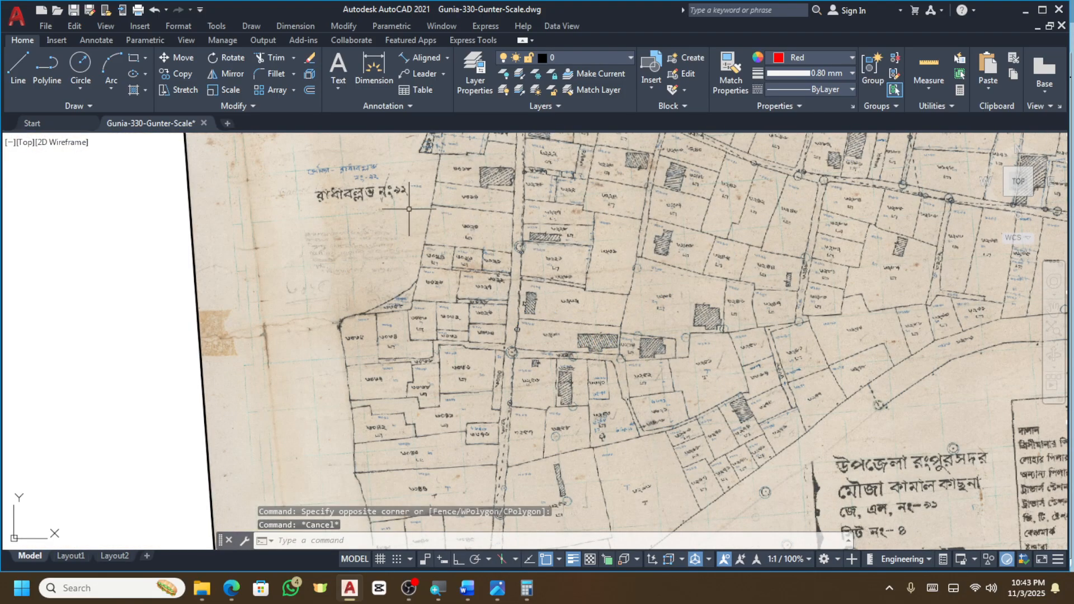
# Bring the hidden red plot polylines and their annotations to the front of the draw order, above the sheet image.
pyautogui.click(408, 208)
pyautogui.click(697, 420)
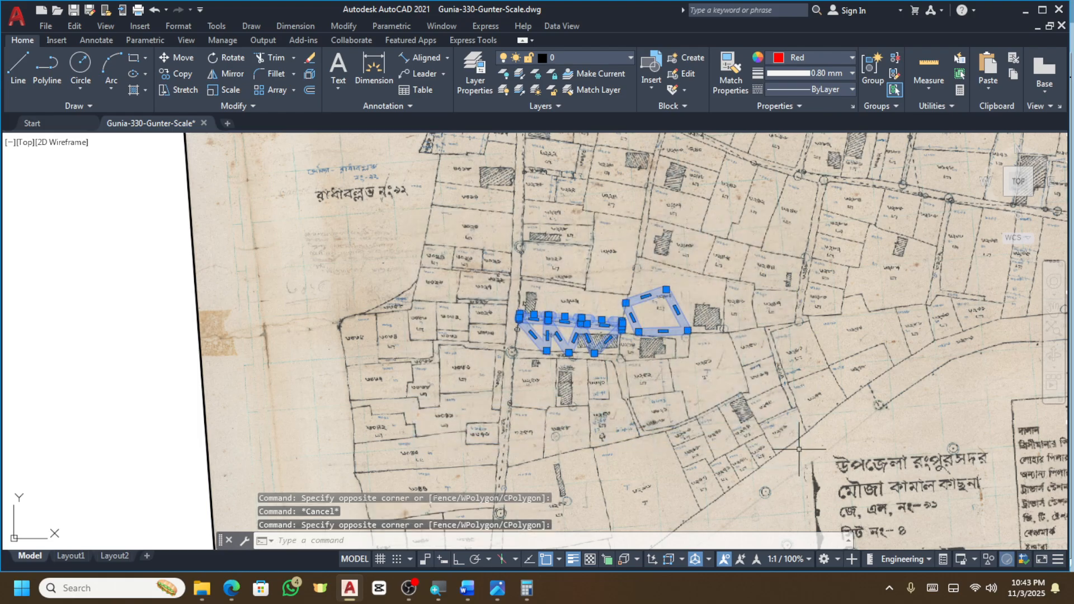
pyautogui.rightClick(597, 341)
pyautogui.moveTo(691, 191)
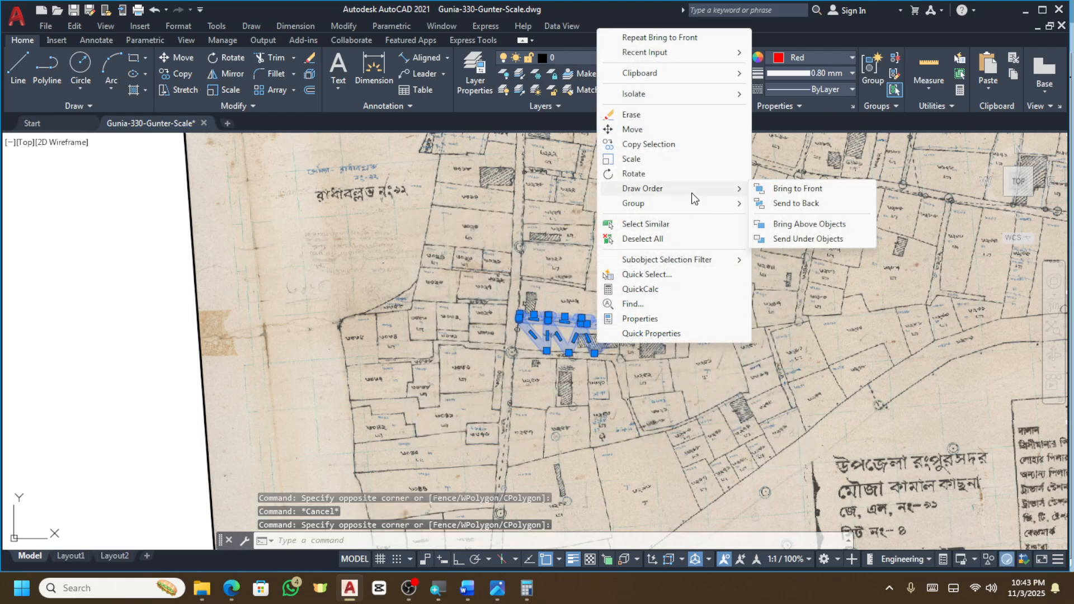
pyautogui.click(778, 190)
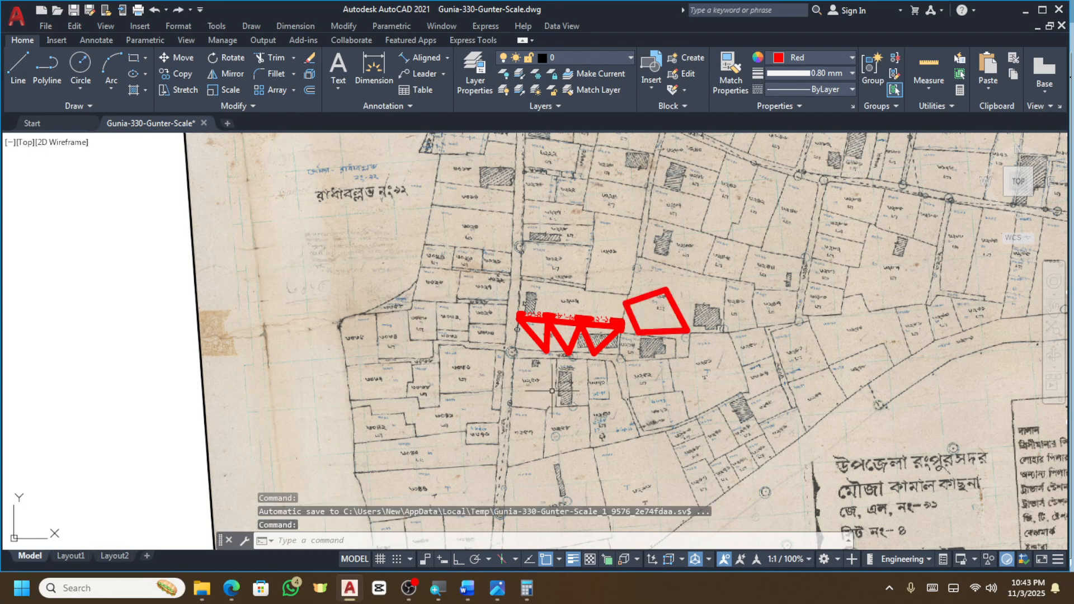
# Move the yellow rectangle and its hatch so they overlap the black rectangle's southeast corner.
pyautogui.scroll(-10, 552, 390)
pyautogui.scroll(4, 683, 283)
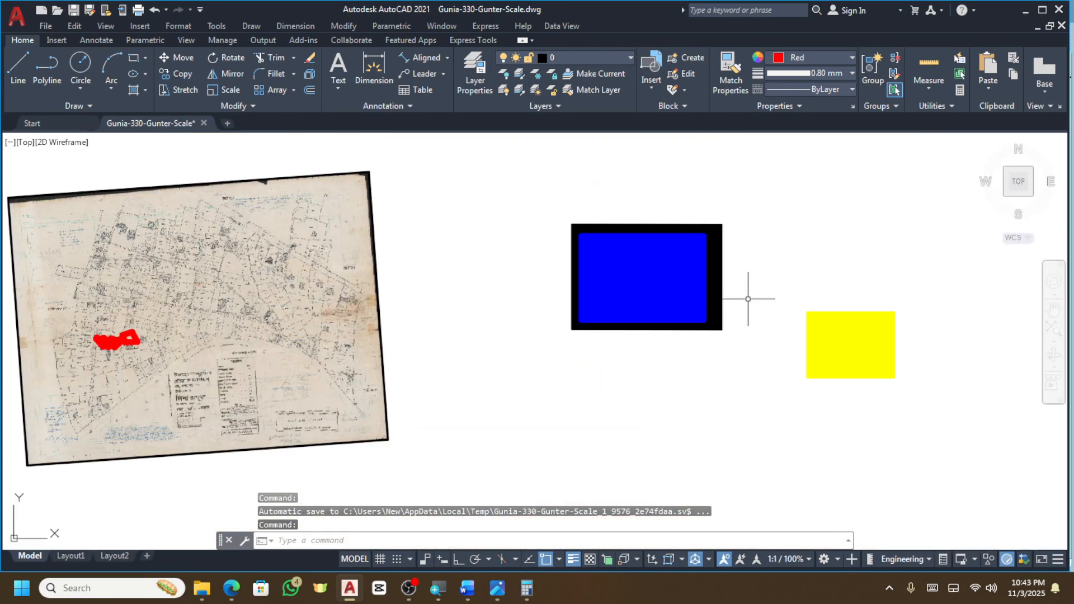
pyautogui.scroll(2, 747, 299)
pyautogui.scroll(-2, 724, 297)
pyautogui.click(870, 270)
pyautogui.click(820, 390)
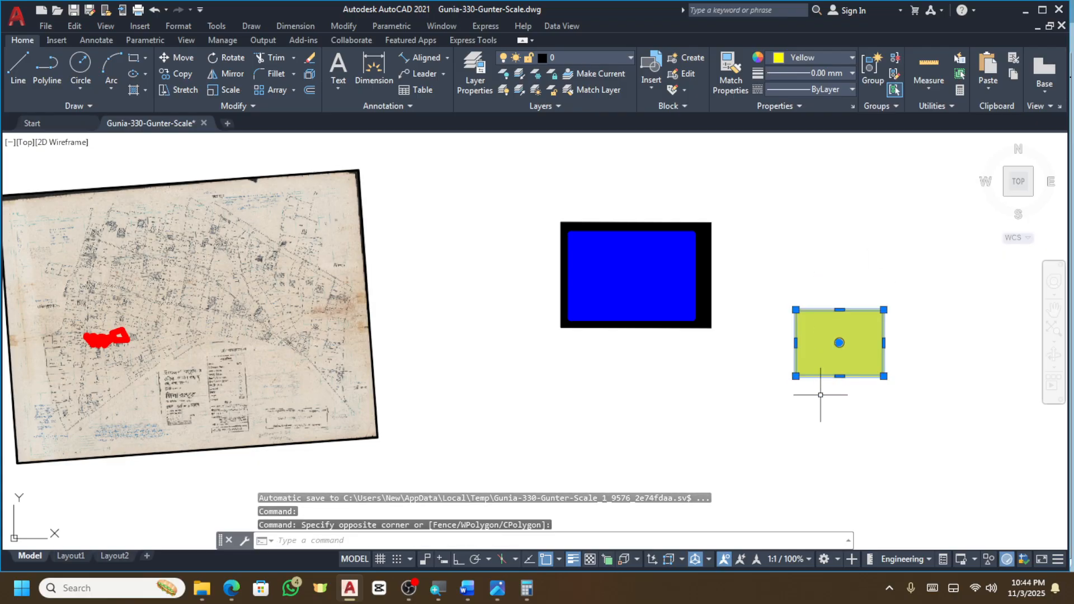
pyautogui.write('m')
pyautogui.press('Return')
pyautogui.click(839, 342)
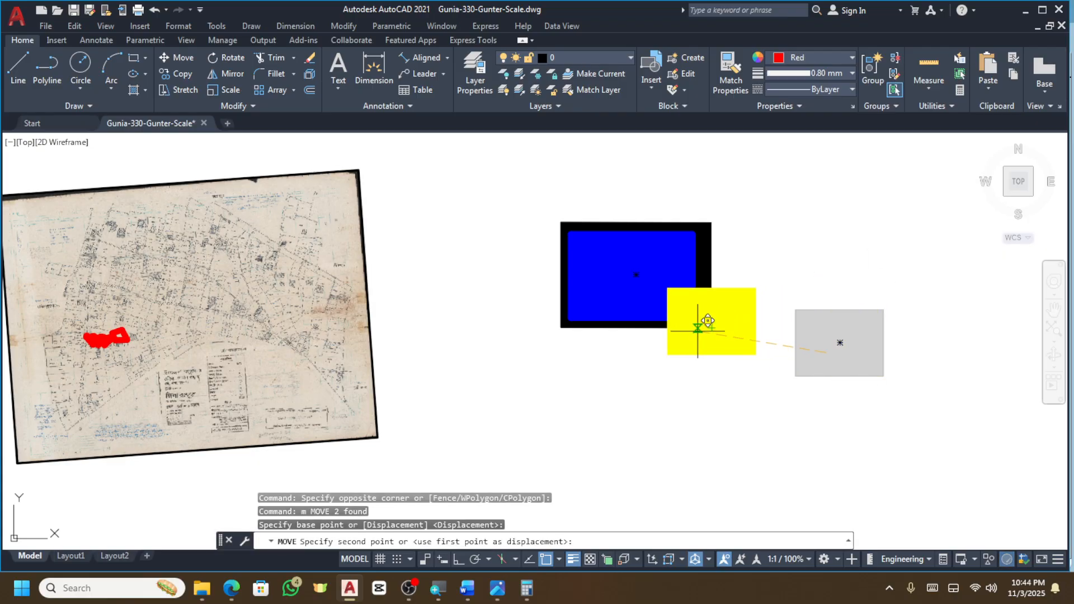
pyautogui.scroll(4, 691, 282)
pyautogui.click(703, 286)
pyautogui.press('Escape')
pyautogui.scroll(-2, 706, 330)
pyautogui.press('Escape')
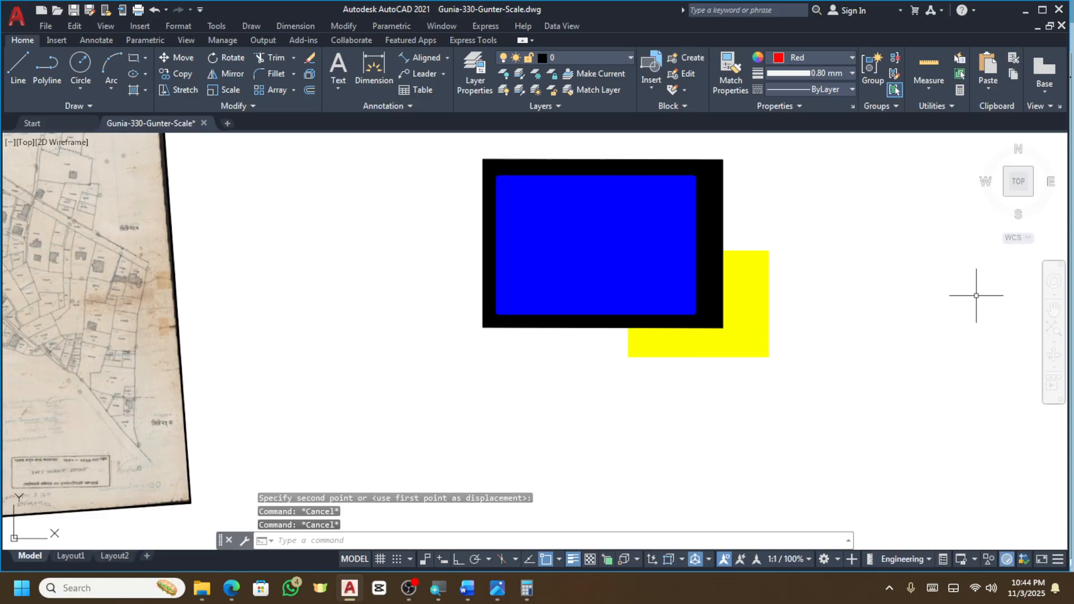
# Select the black, blue and yellow rectangles with their hatches and open the CDORDER colour draw order settings for them.
pyautogui.scroll(-2, 853, 319)
pyautogui.scroll(2, 702, 226)
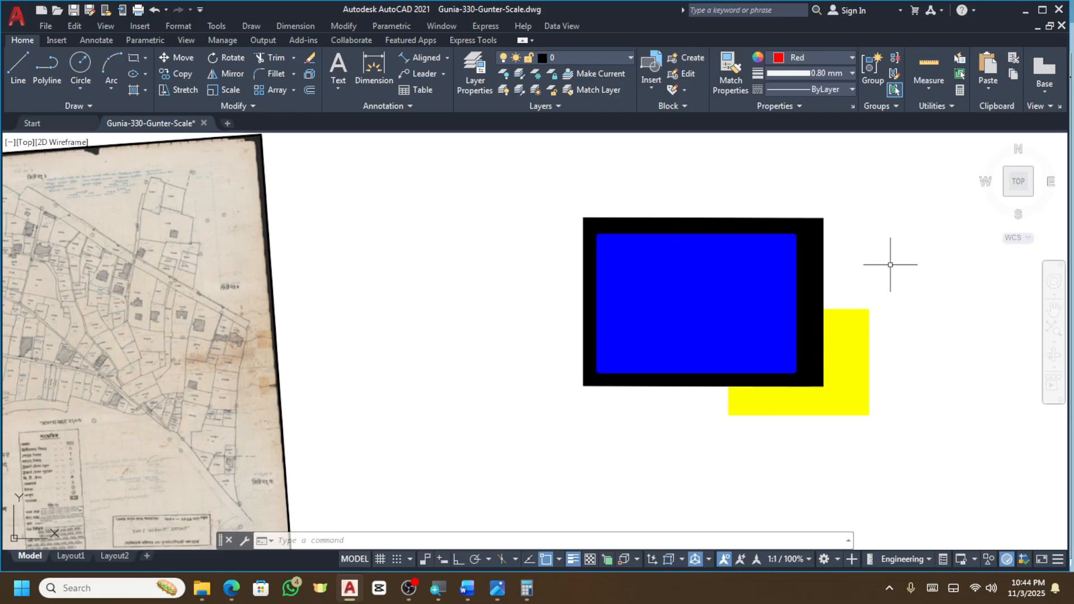
pyautogui.scroll(-2, 539, 278)
pyautogui.click(779, 207)
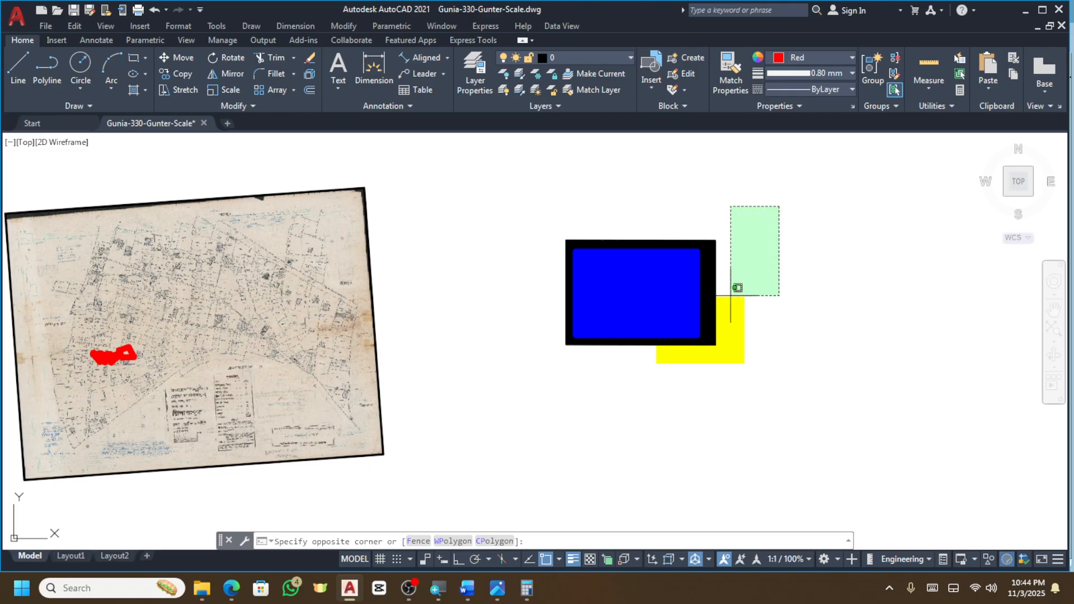
pyautogui.click(529, 410)
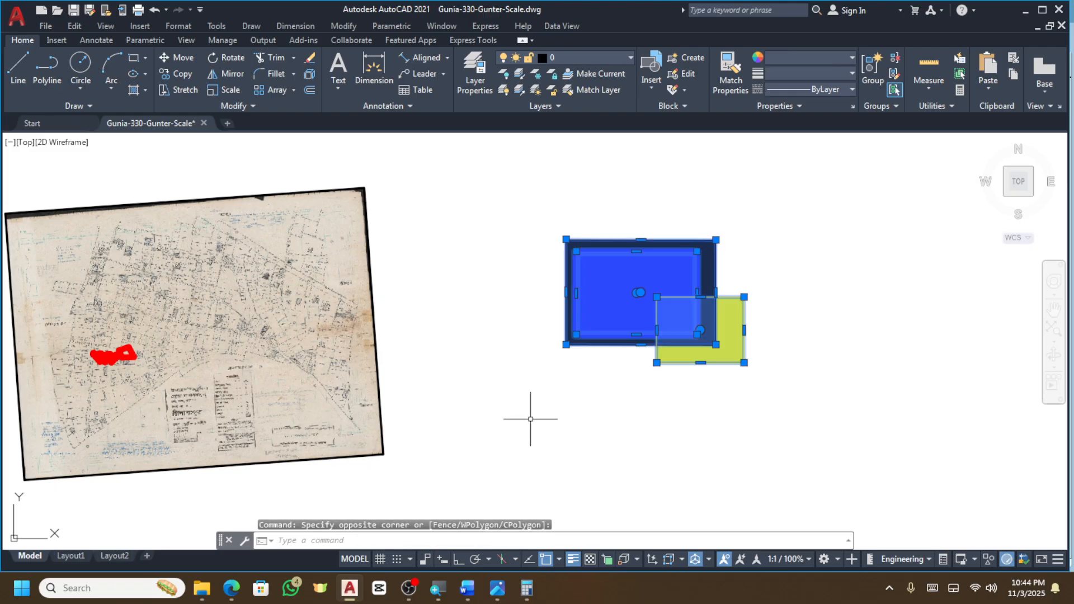
pyautogui.click(469, 543)
pyautogui.write('CDo')
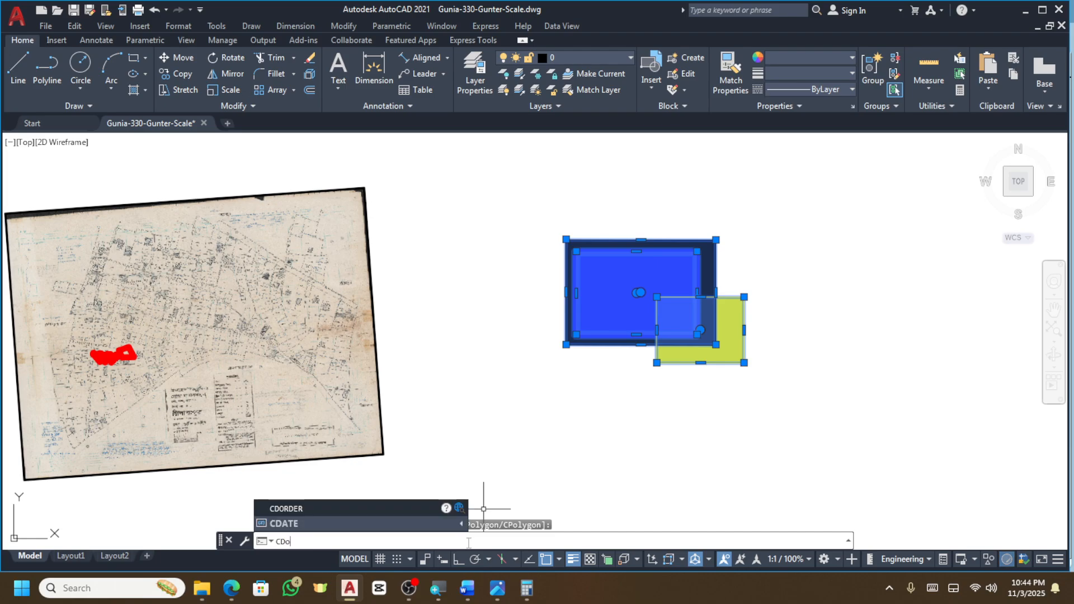
pyautogui.write('r')
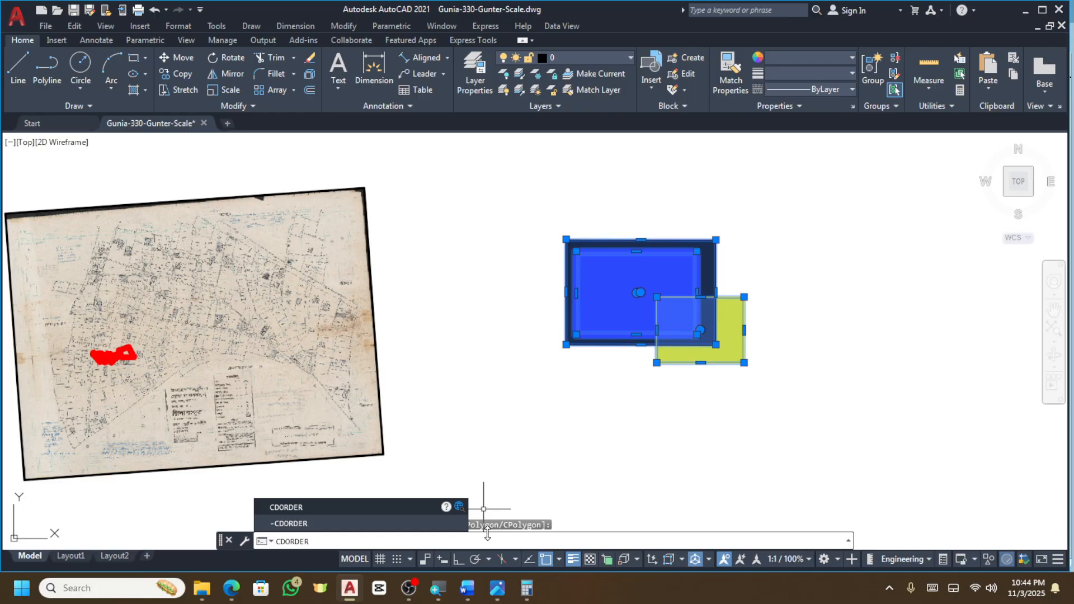
pyautogui.press('Return')
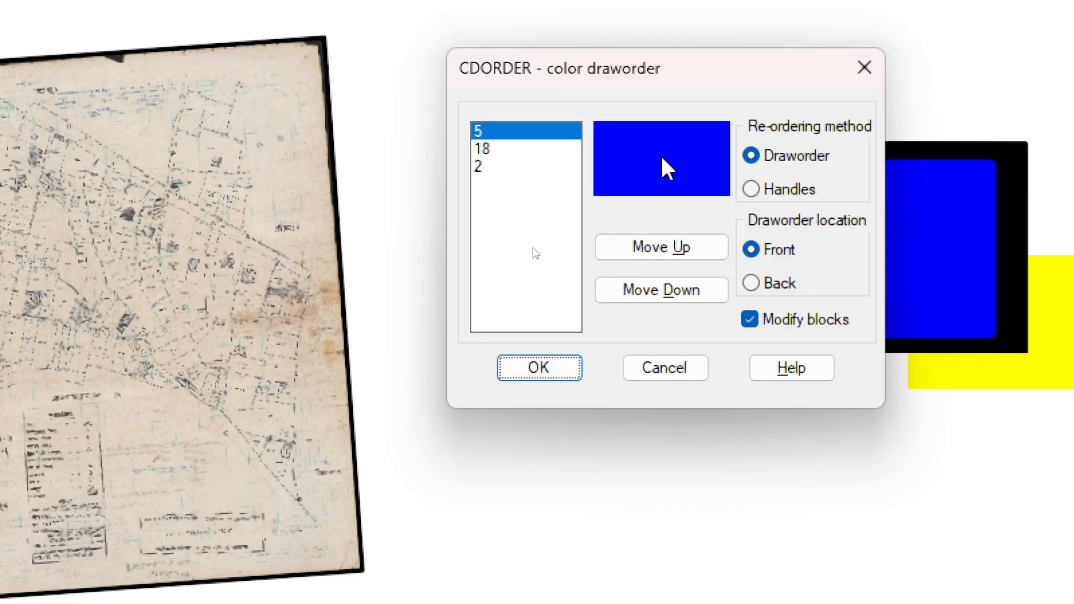
# Preview colours 5, 18 and 2, move colour 18 above colour 5 in the colour draw order, and apply it.
pyautogui.click(488, 131)
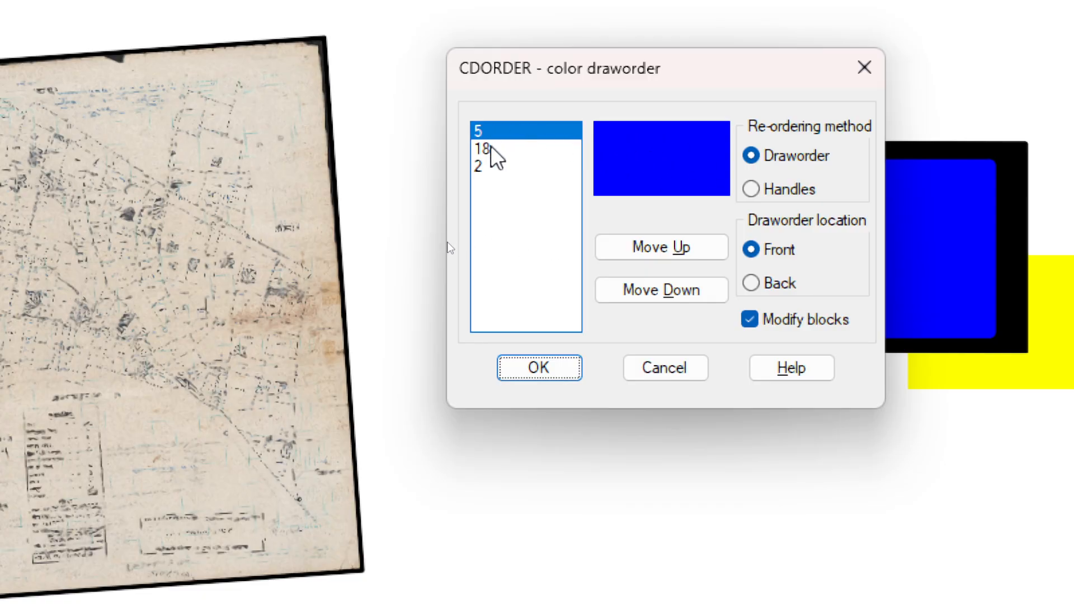
pyautogui.click(488, 148)
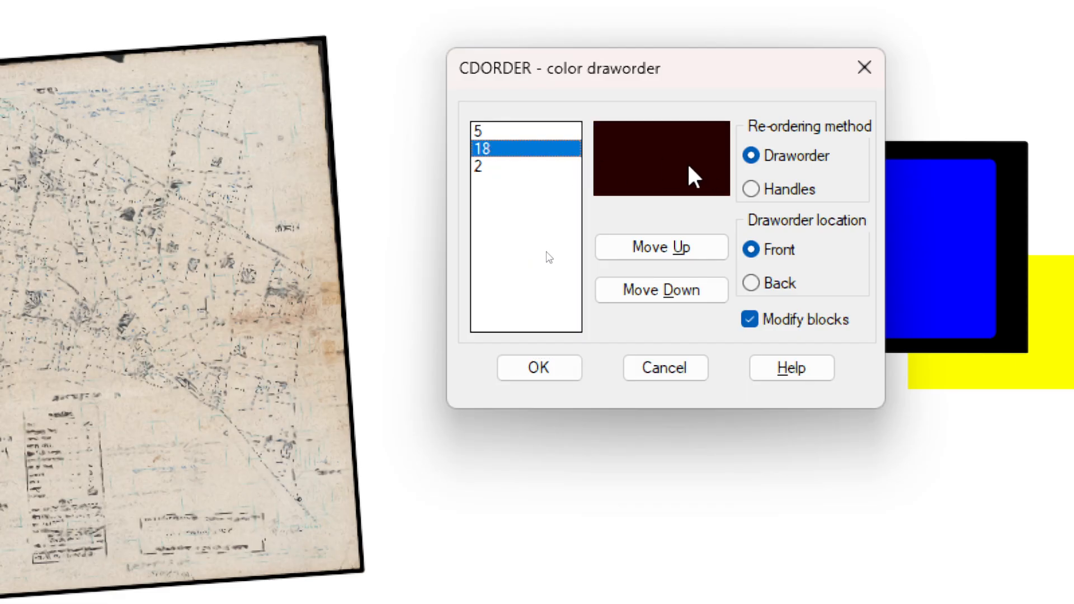
pyautogui.click(478, 165)
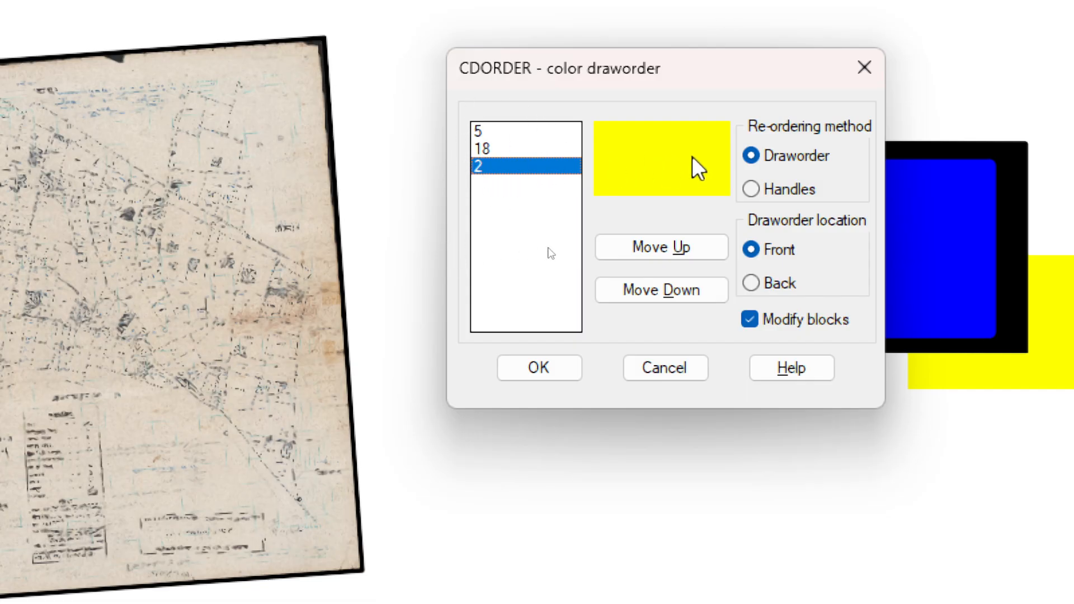
pyautogui.click(485, 148)
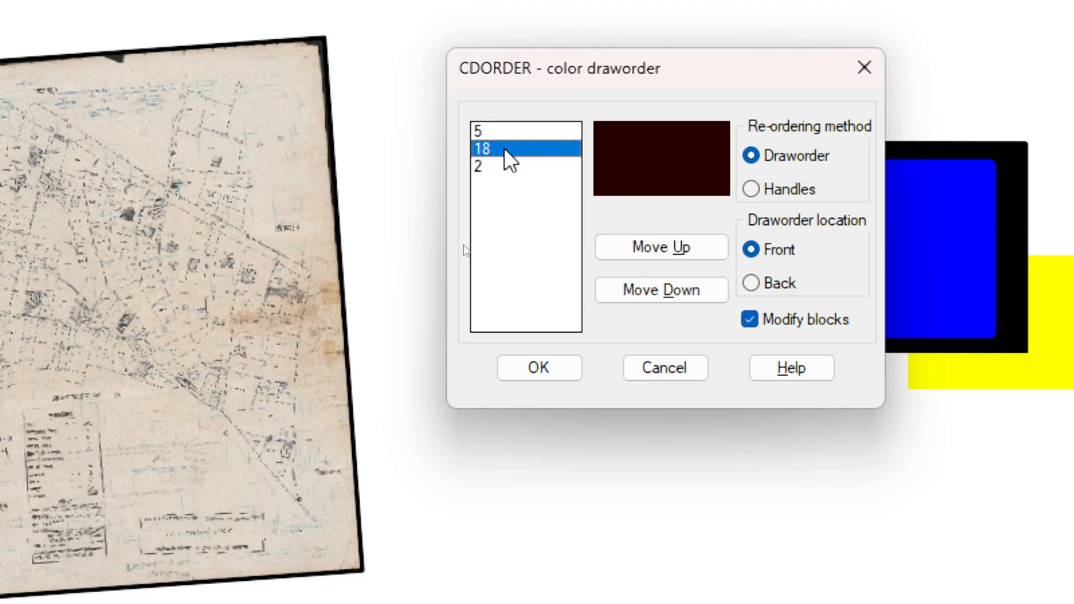
pyautogui.click(478, 133)
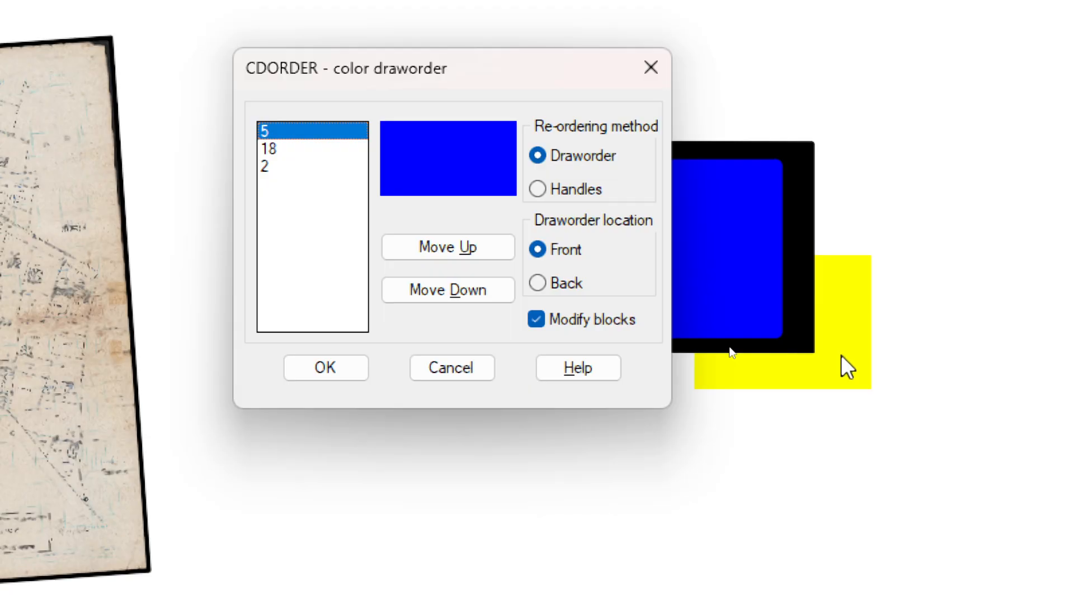
pyautogui.click(276, 149)
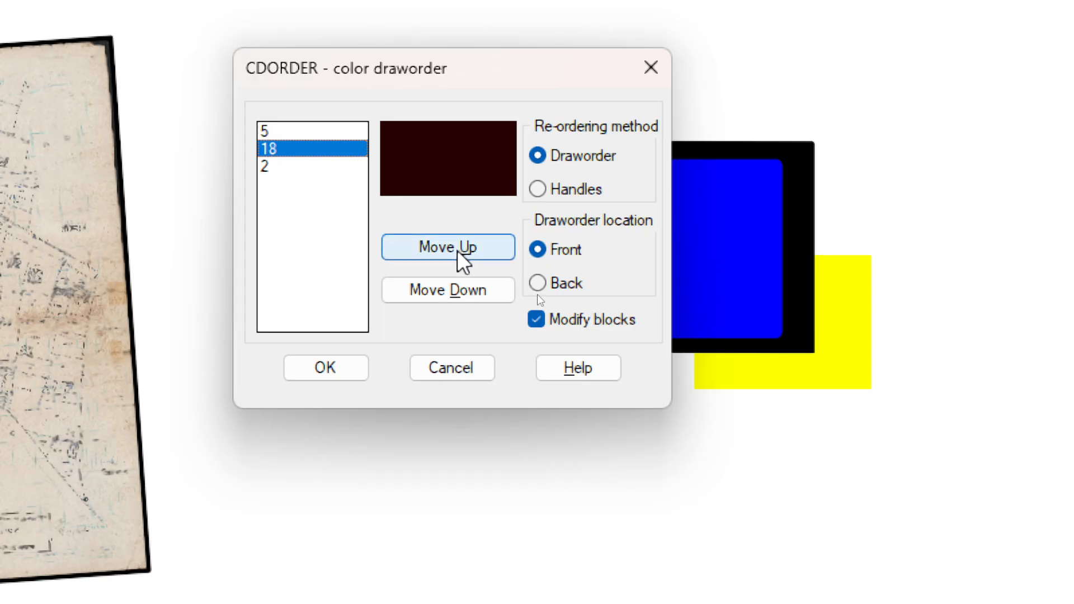
pyautogui.click(457, 249)
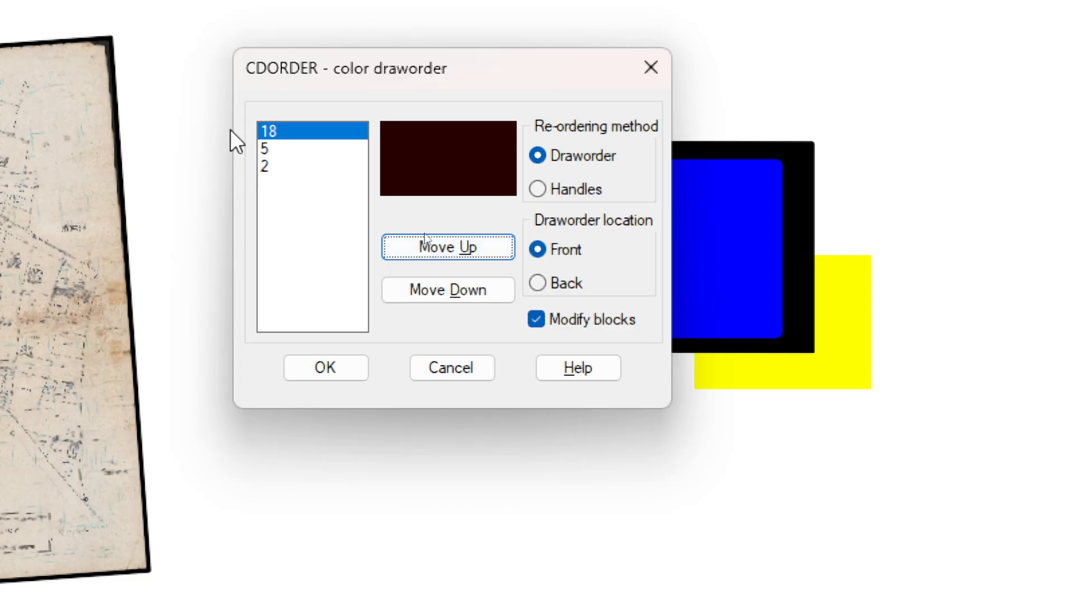
pyautogui.click(330, 369)
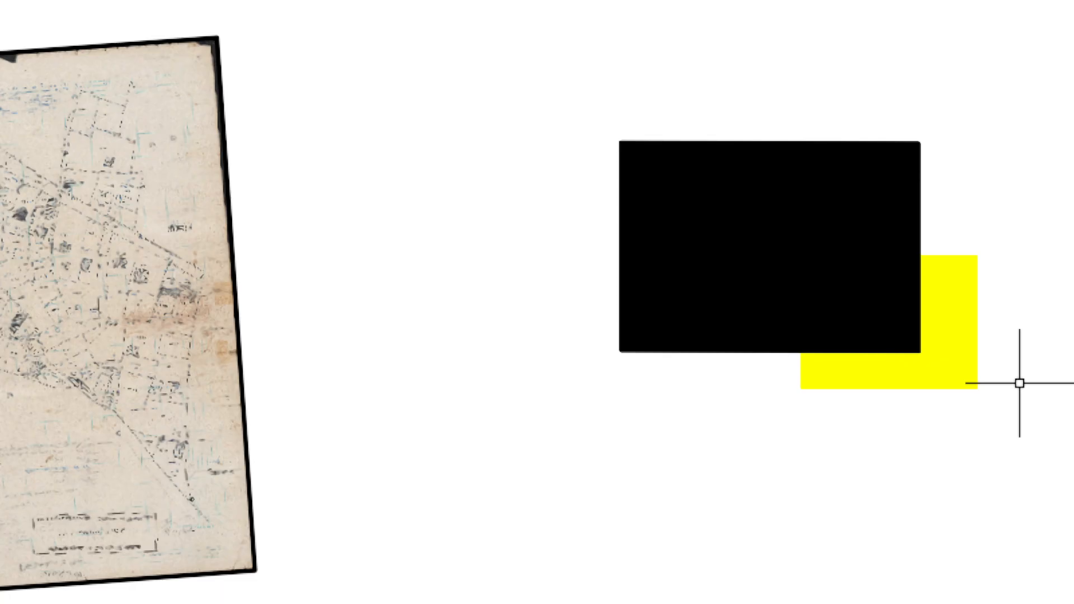
pyautogui.write('cd')
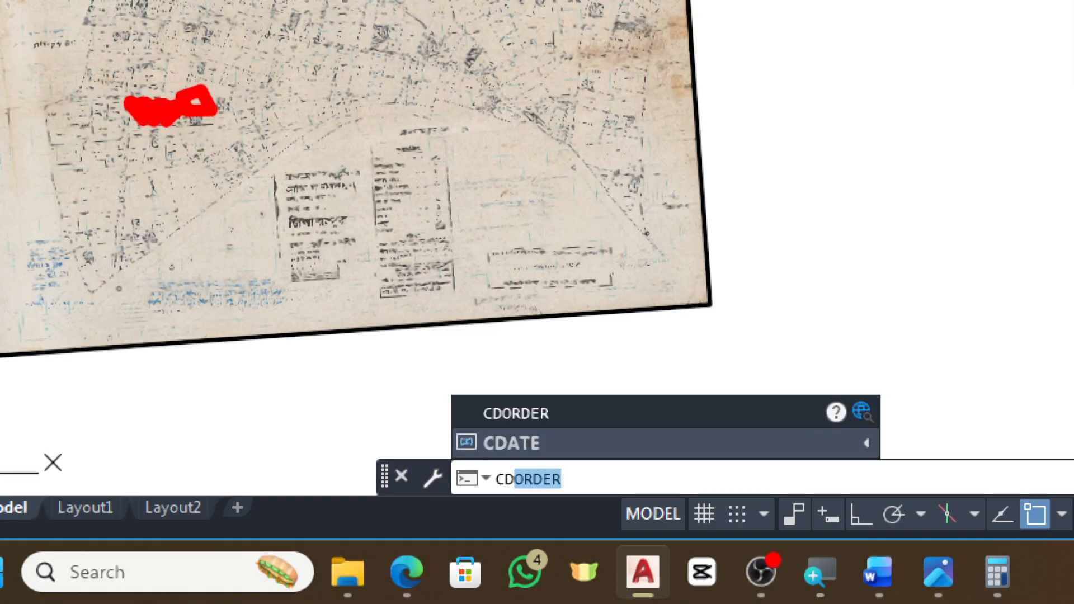
pyautogui.press('Return')
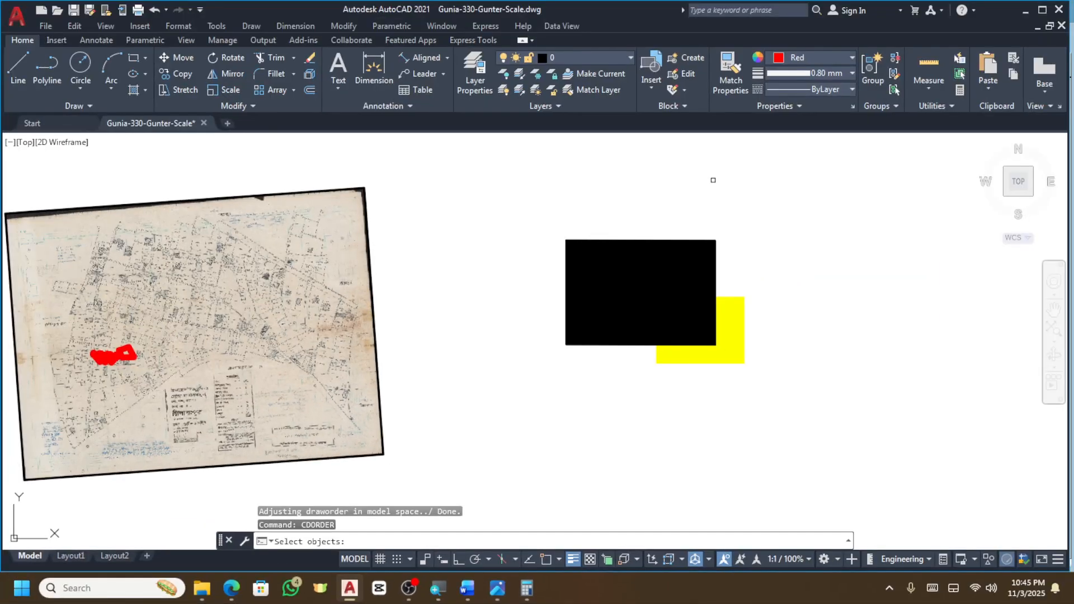
pyautogui.press('Escape')
pyautogui.press('Escape')
# Run CDORDER on the overlapping black, blue and yellow rectangles with their hatches, moving colour 2 above colours 18 and 5.
pyautogui.click(789, 201)
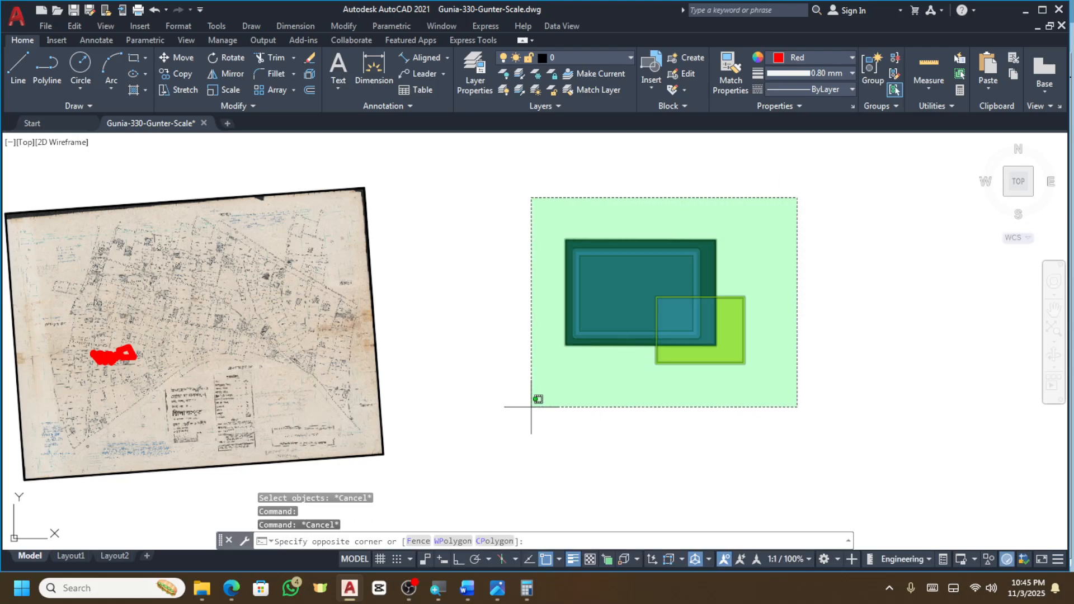
pyautogui.click(532, 401)
pyautogui.write('cdor')
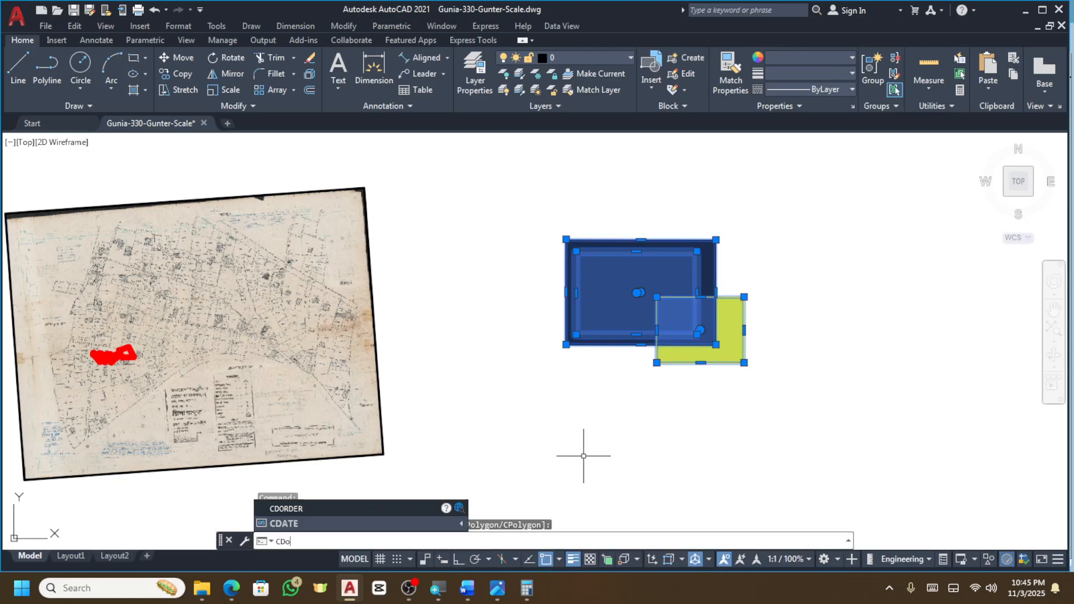
pyautogui.write('der')
pyautogui.press('Return')
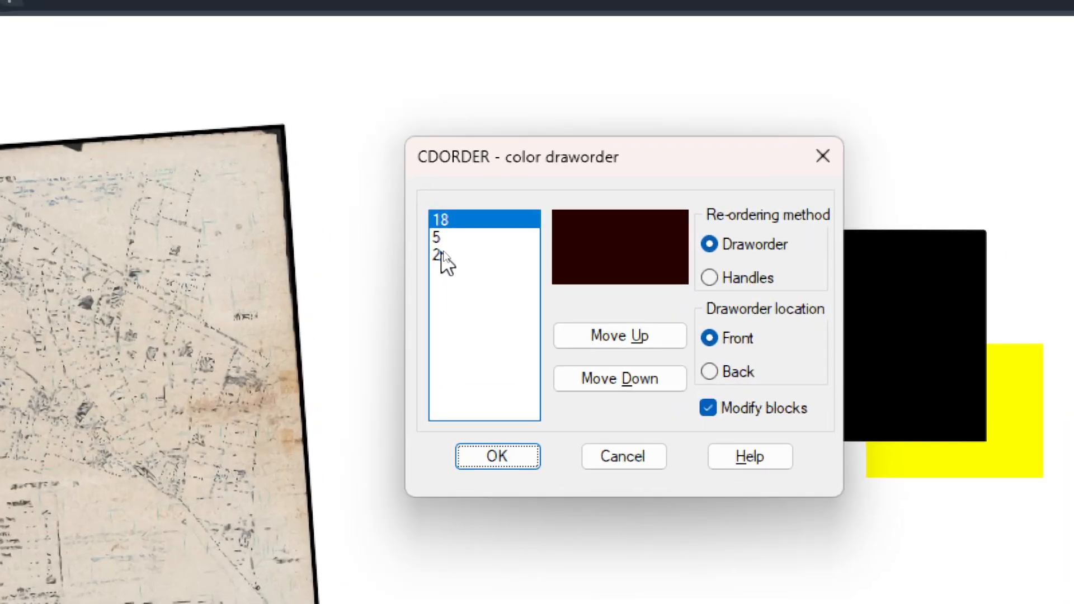
pyautogui.click(439, 255)
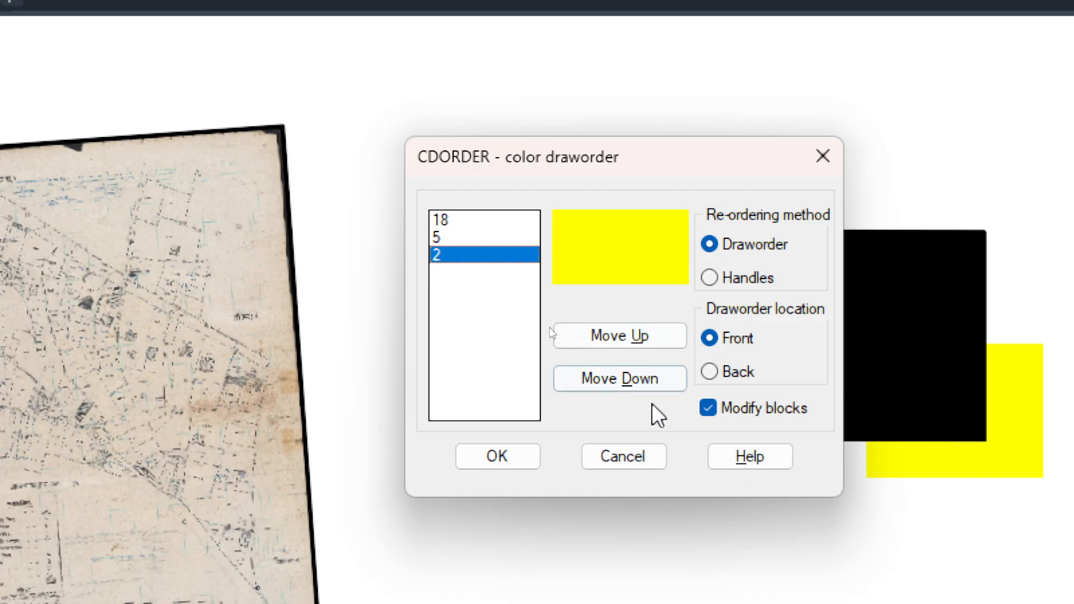
pyautogui.click(628, 334)
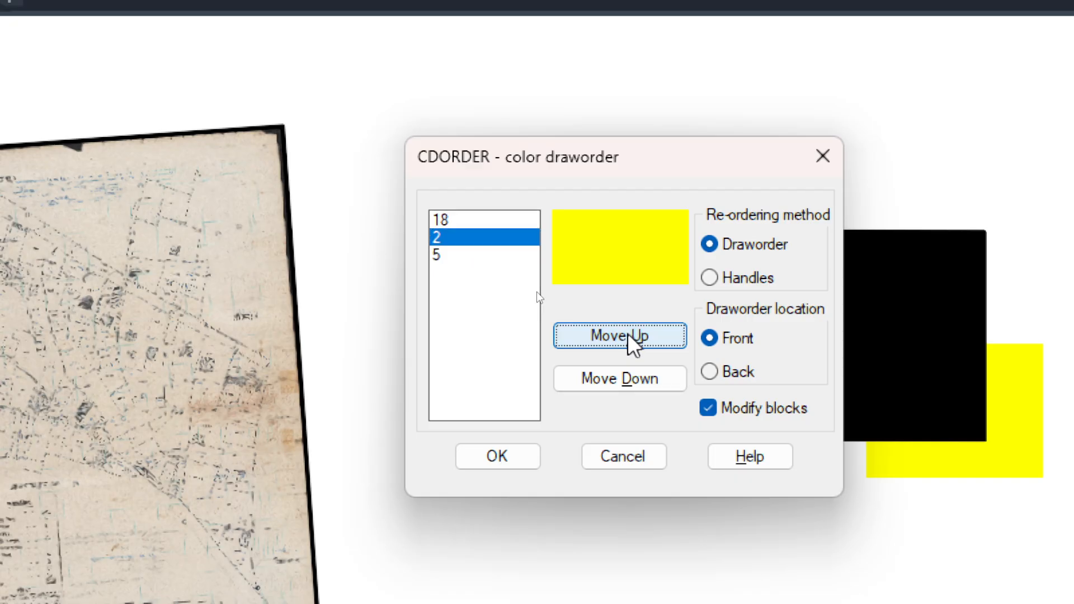
pyautogui.click(642, 342)
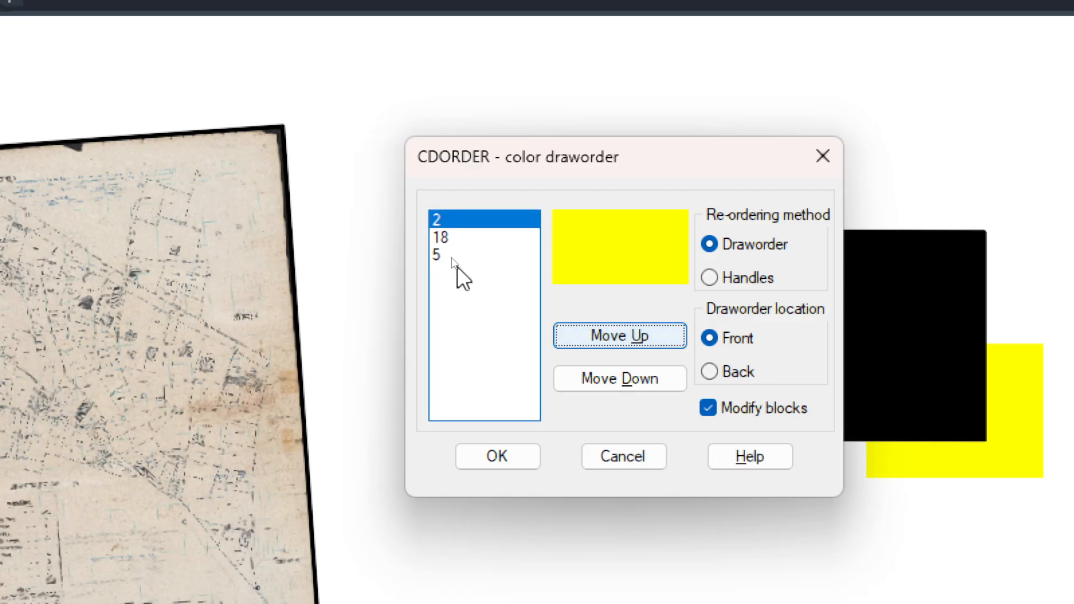
pyautogui.click(504, 452)
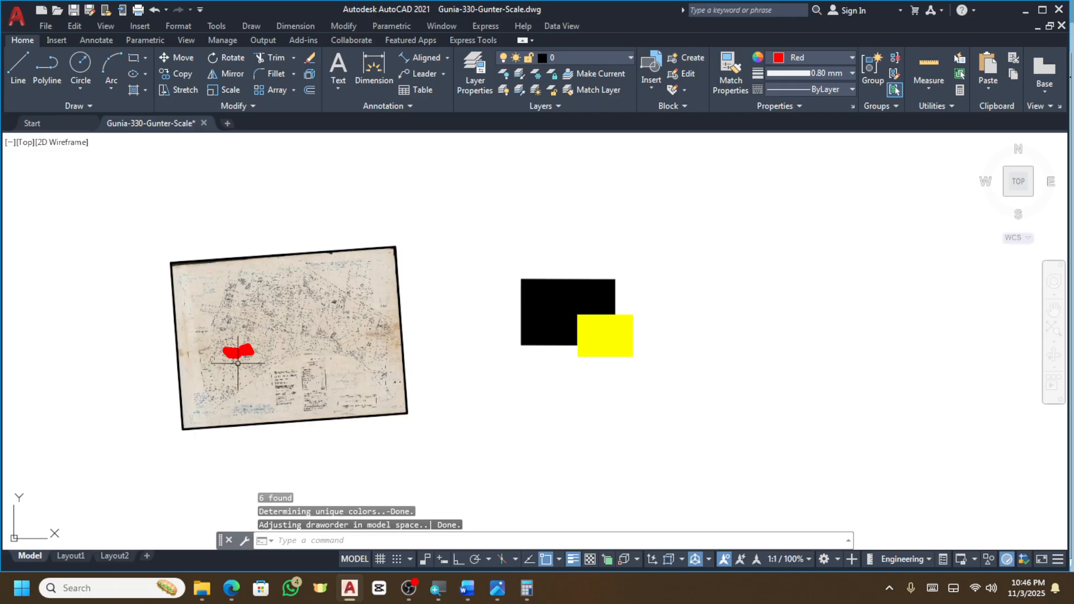
pyautogui.scroll(3, 277, 379)
pyautogui.scroll(-2, 428, 343)
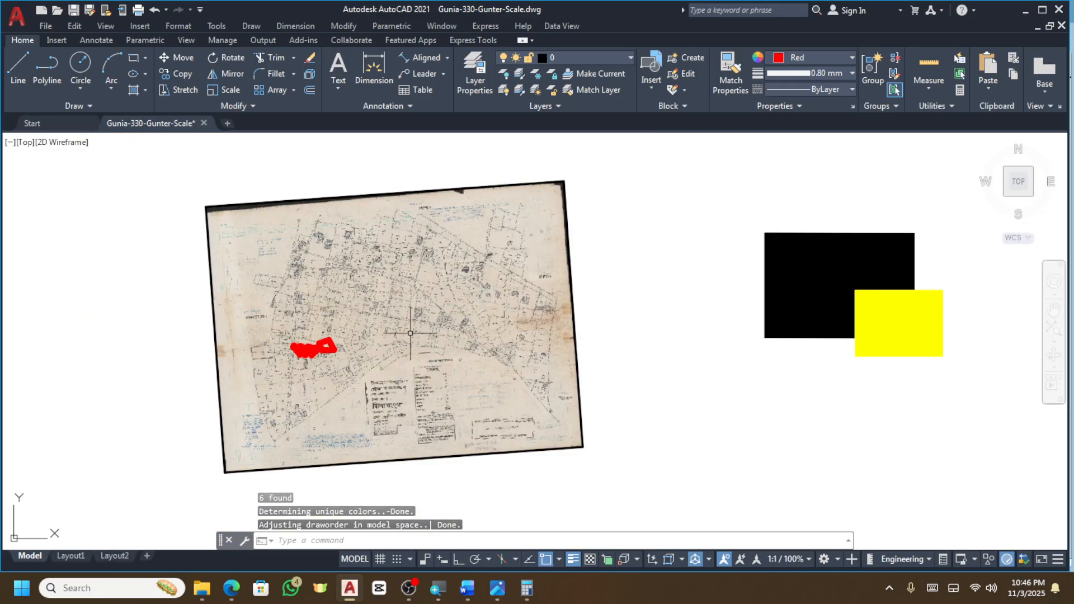
pyautogui.scroll(2, 300, 334)
pyautogui.scroll(-2, 354, 327)
pyautogui.click(619, 157)
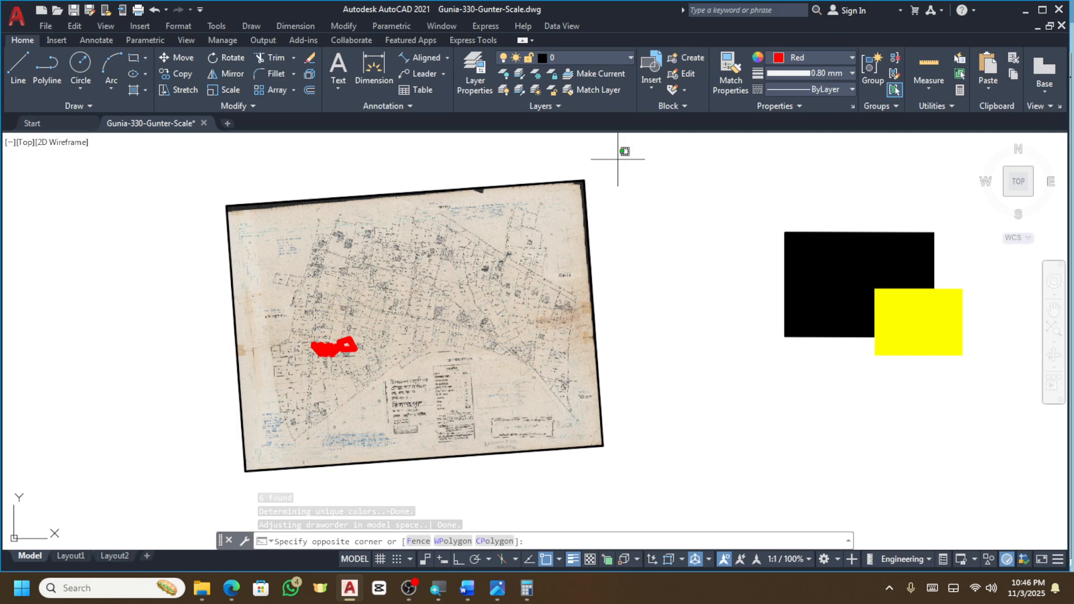
pyautogui.click(168, 522)
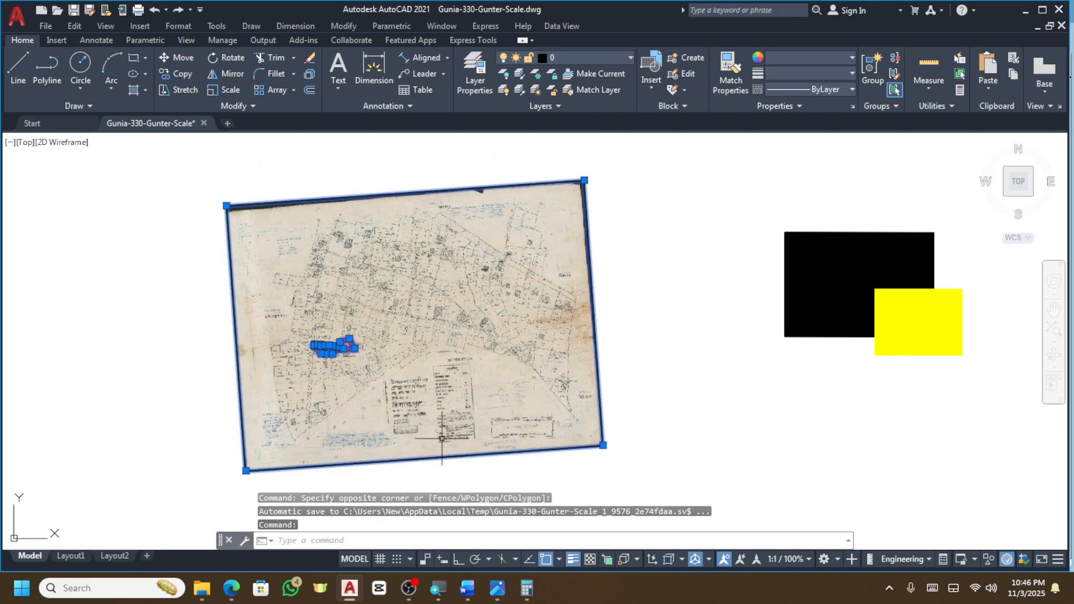
pyautogui.press('Escape')
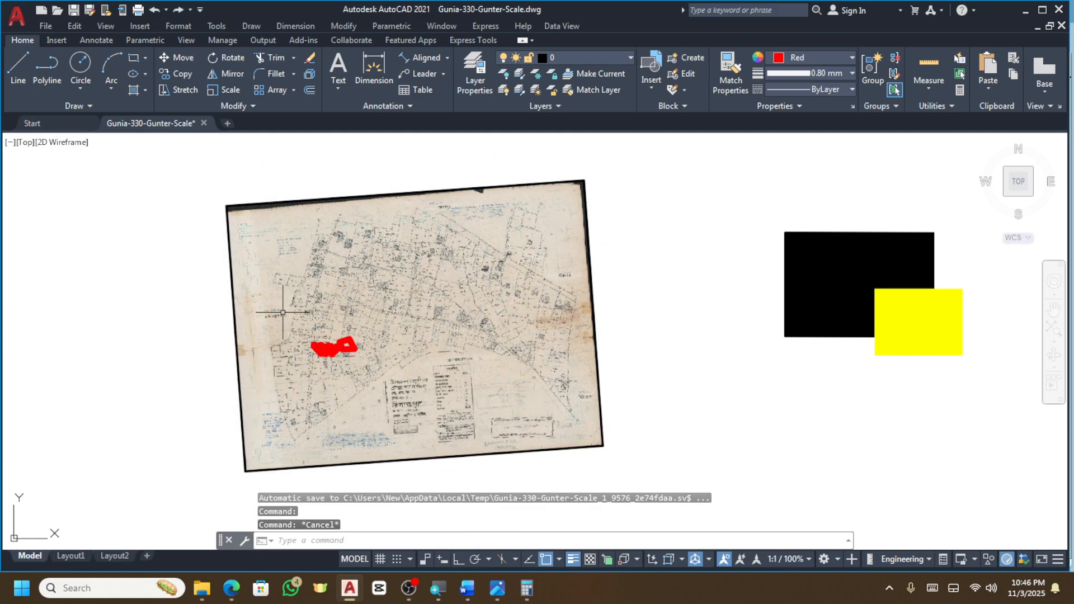
# Send the red plot polylines and their annotations to the back of the draw order, behind the sheet image.
pyautogui.click(281, 311)
pyautogui.click(391, 389)
pyautogui.scroll(4, 334, 352)
pyautogui.rightClick(325, 335)
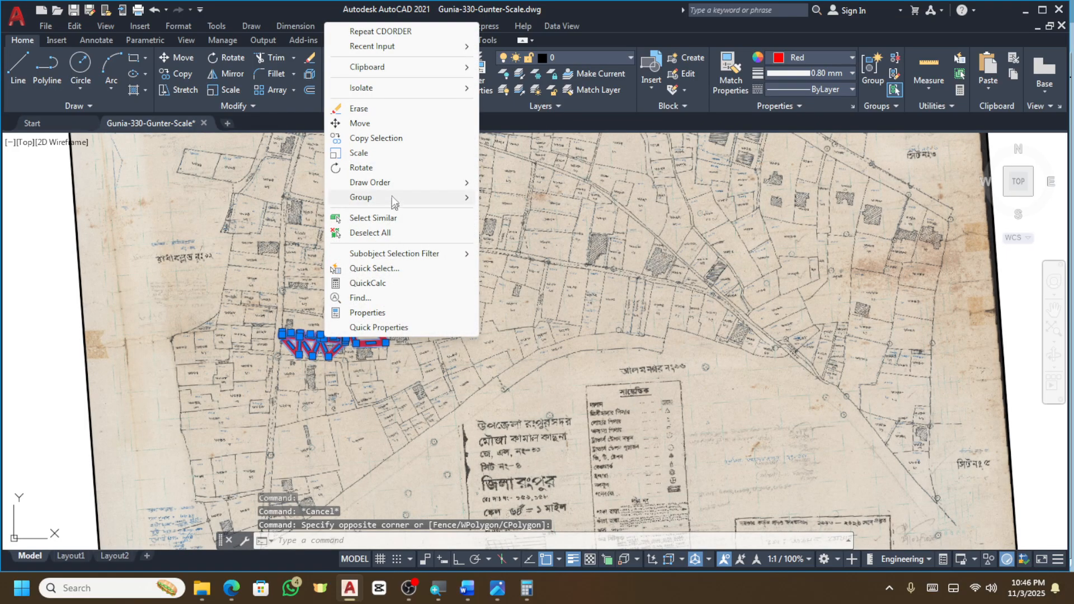
pyautogui.moveTo(429, 189)
pyautogui.click(510, 199)
pyautogui.scroll(-10, 485, 300)
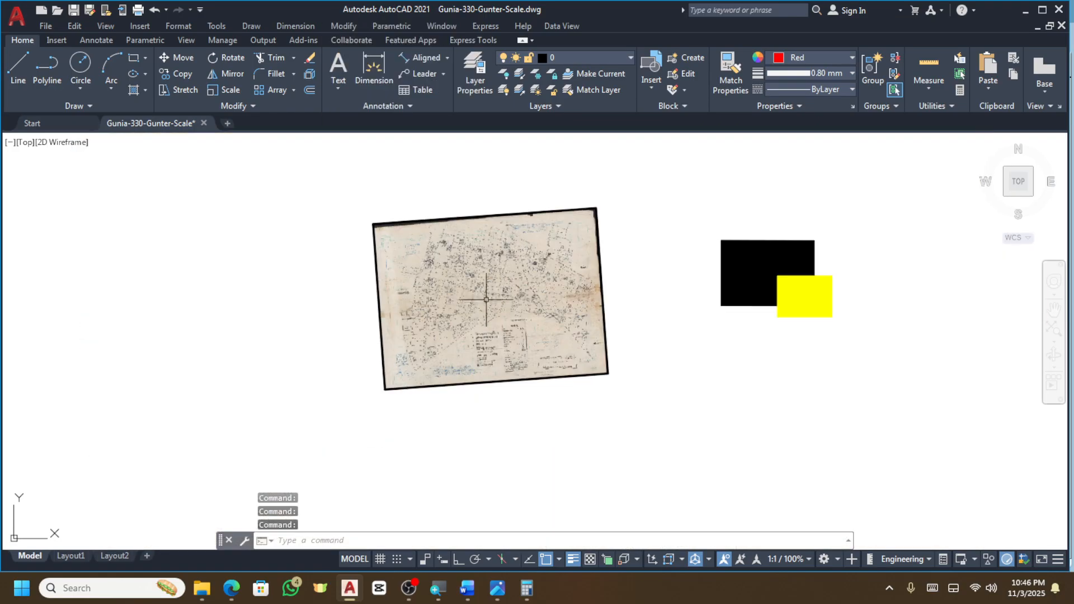
pyautogui.press('Escape')
pyautogui.press('Escape')
# Run CDORDER on the mouza sheet image and the red plot polylines, moving colour 1 above colour 18.
pyautogui.click(579, 206)
pyautogui.click(483, 372)
pyautogui.scroll(5, 485, 307)
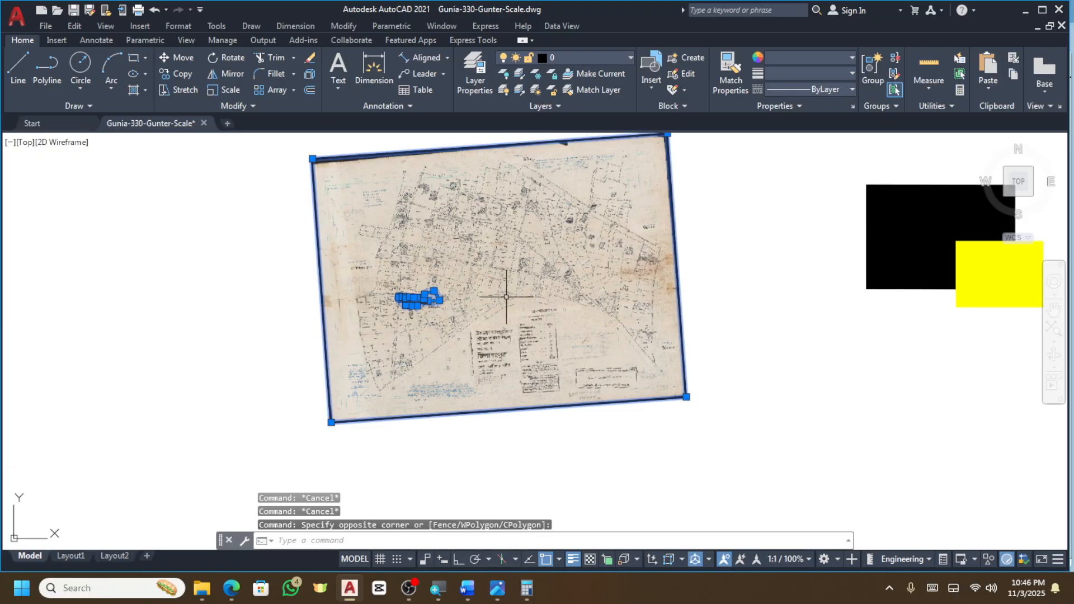
pyautogui.write('CDO')
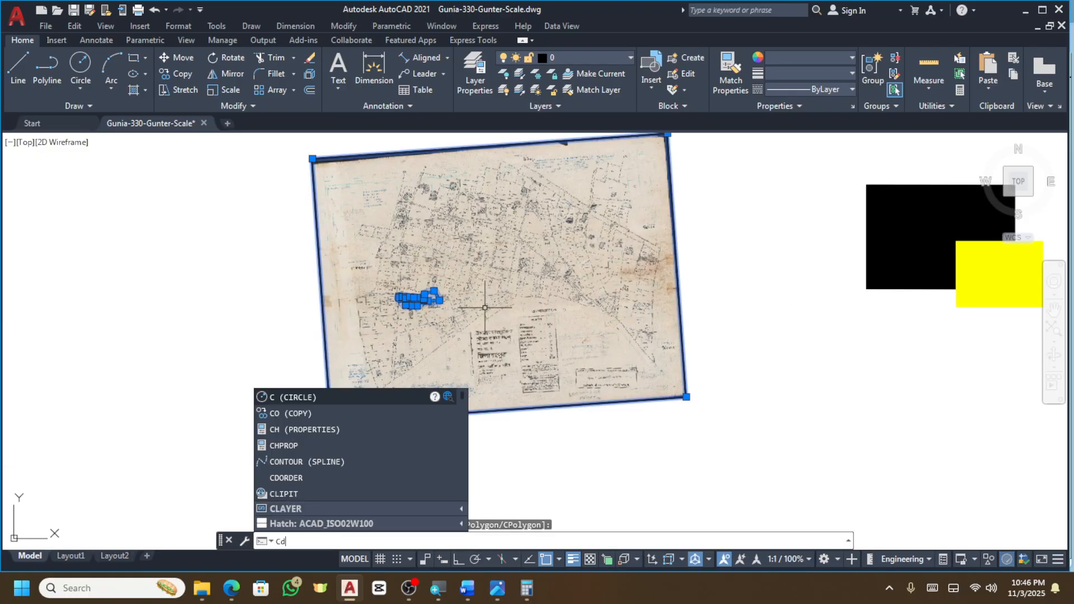
pyautogui.write('Rs')
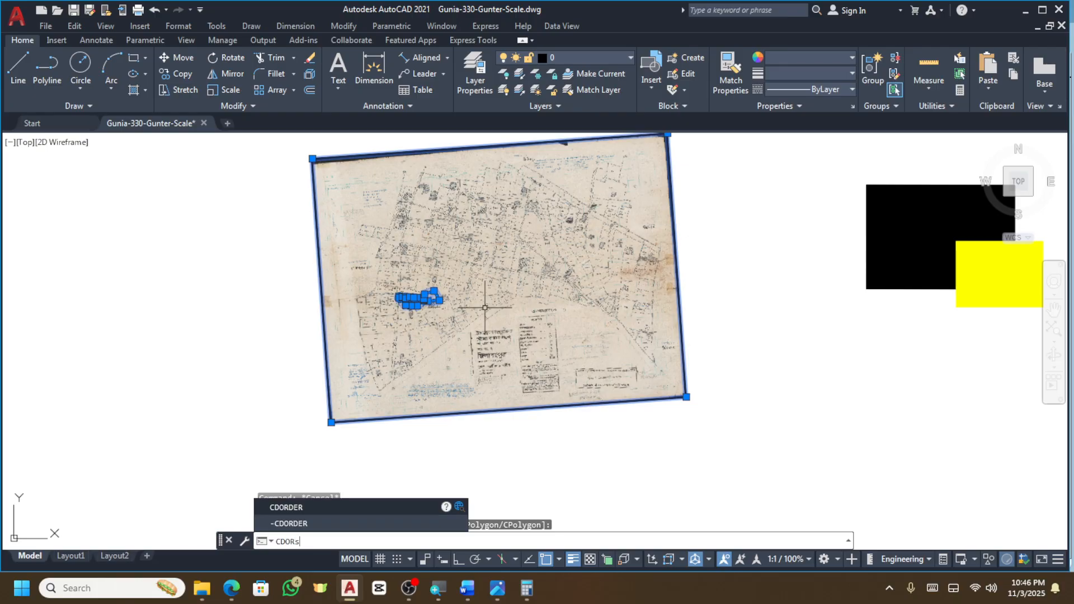
pyautogui.write('er')
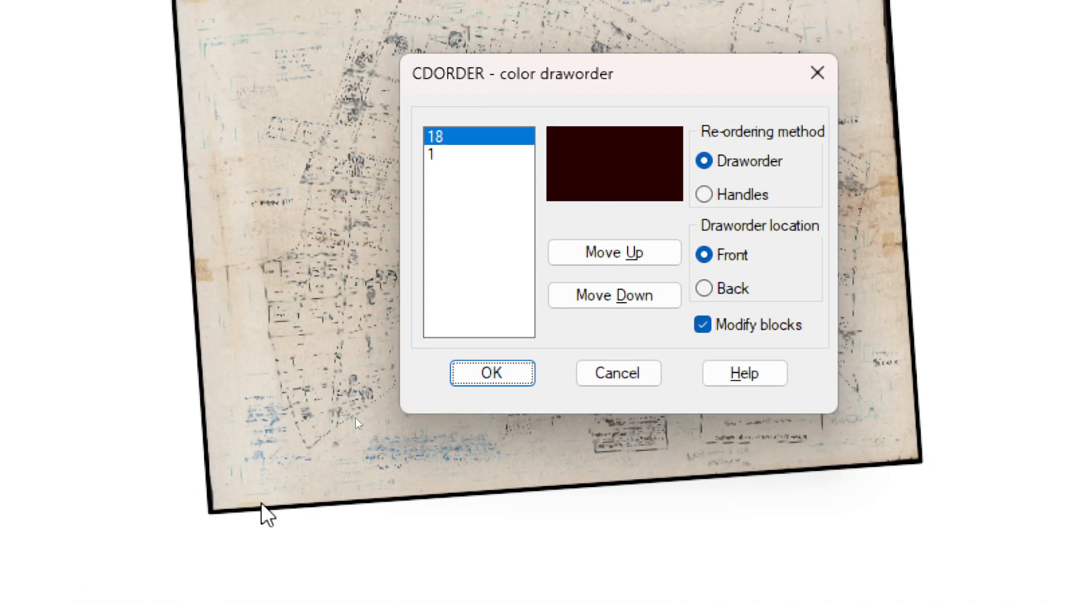
pyautogui.click(431, 155)
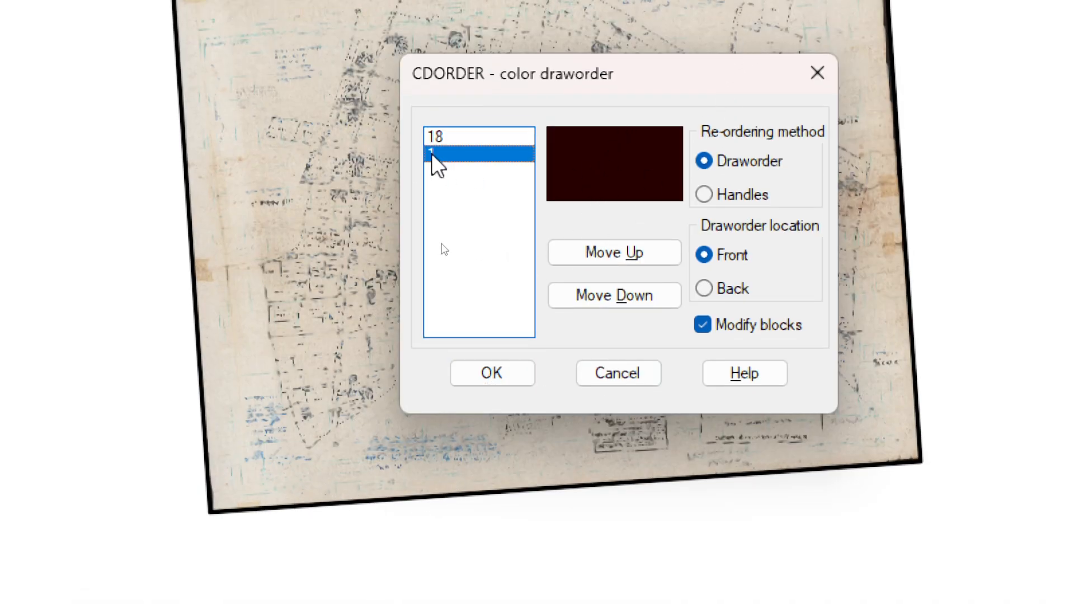
pyautogui.click(434, 136)
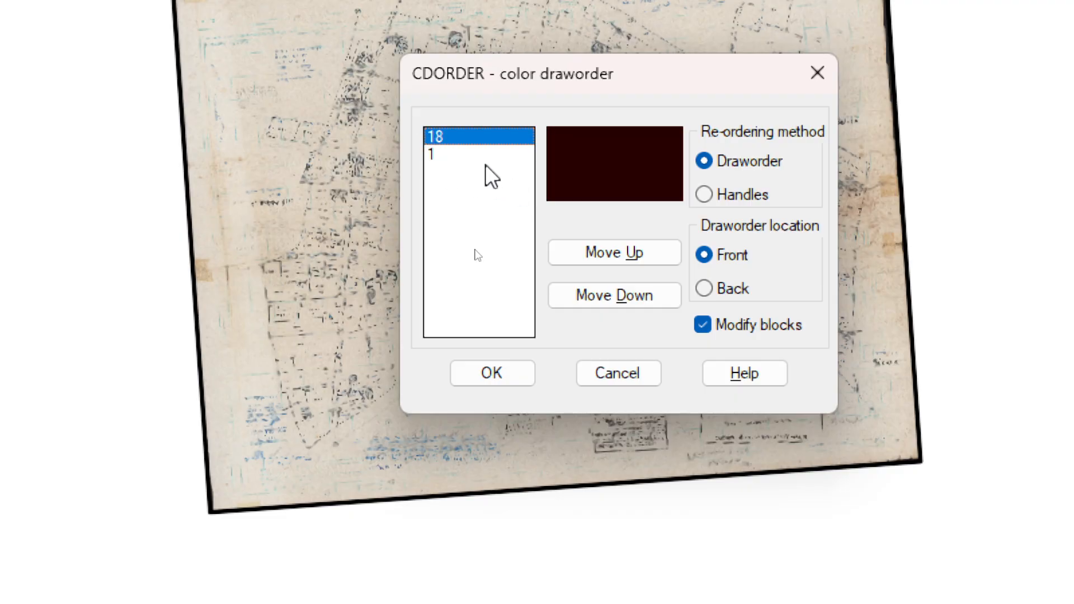
pyautogui.click(433, 154)
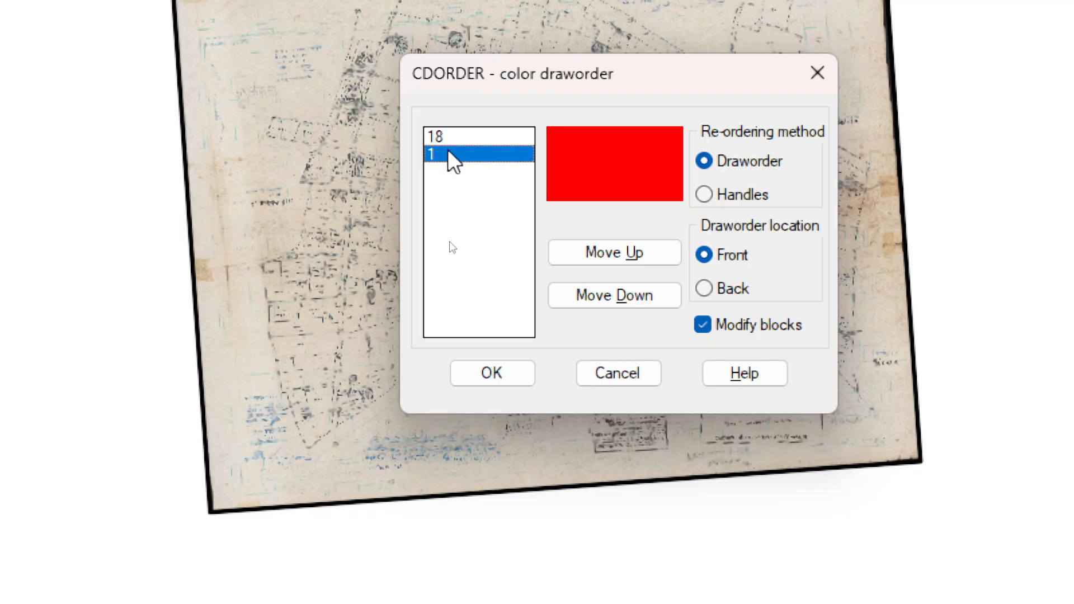
pyautogui.click(615, 255)
pyautogui.click(494, 370)
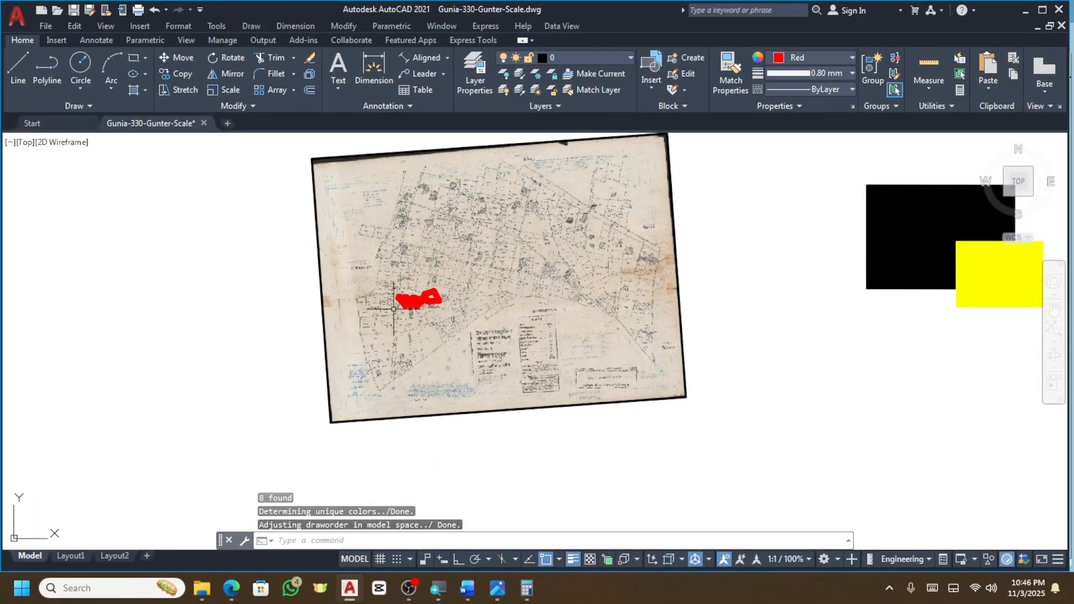
pyautogui.scroll(5, 399, 296)
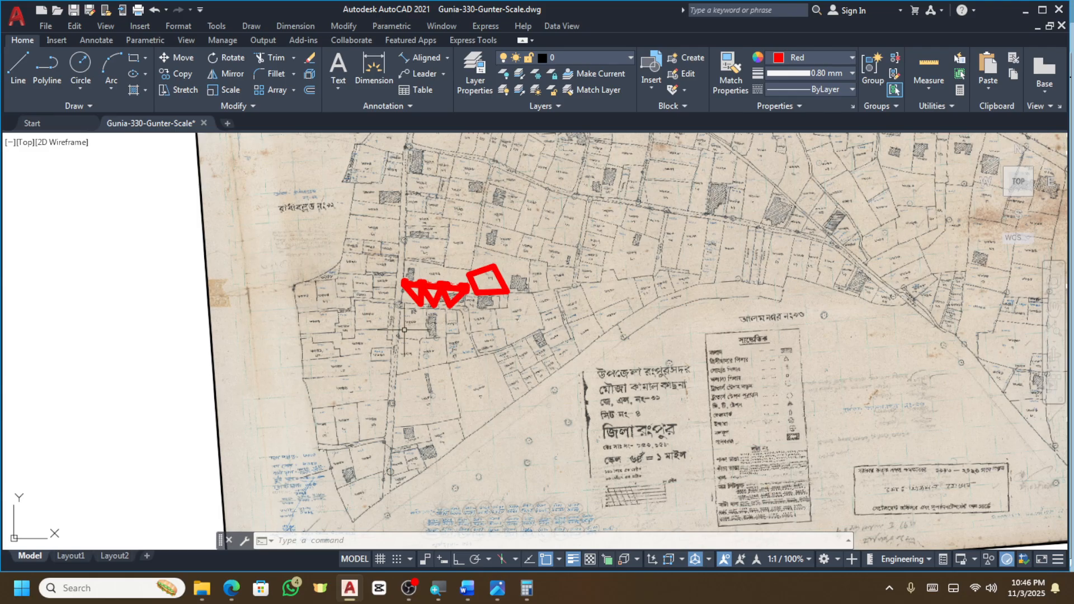
pyautogui.scroll(-1, 406, 314)
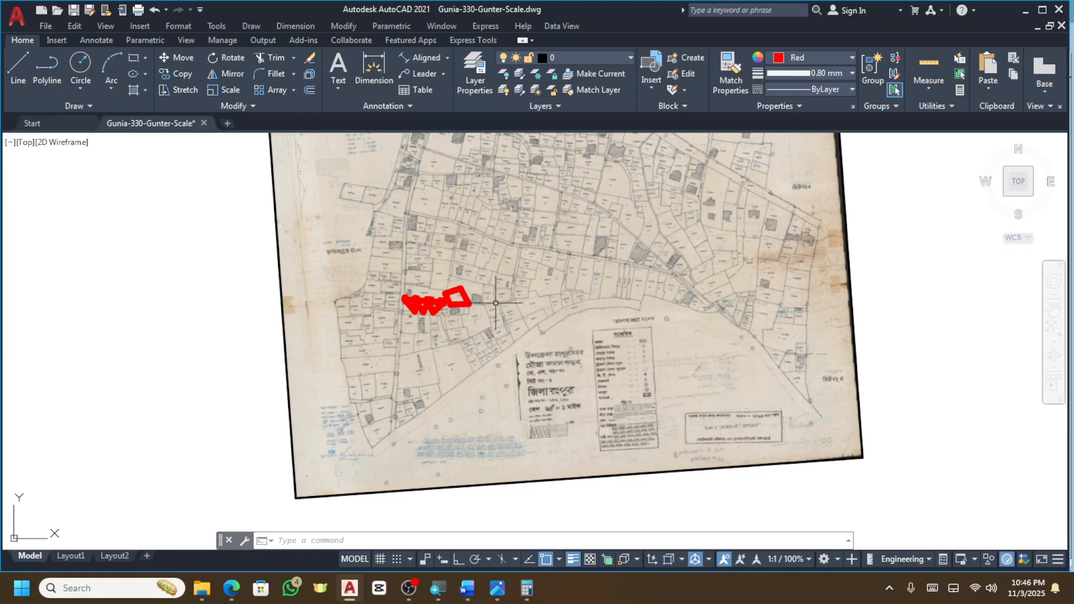
pyautogui.scroll(2, 446, 287)
pyautogui.scroll(2, 446, 287)
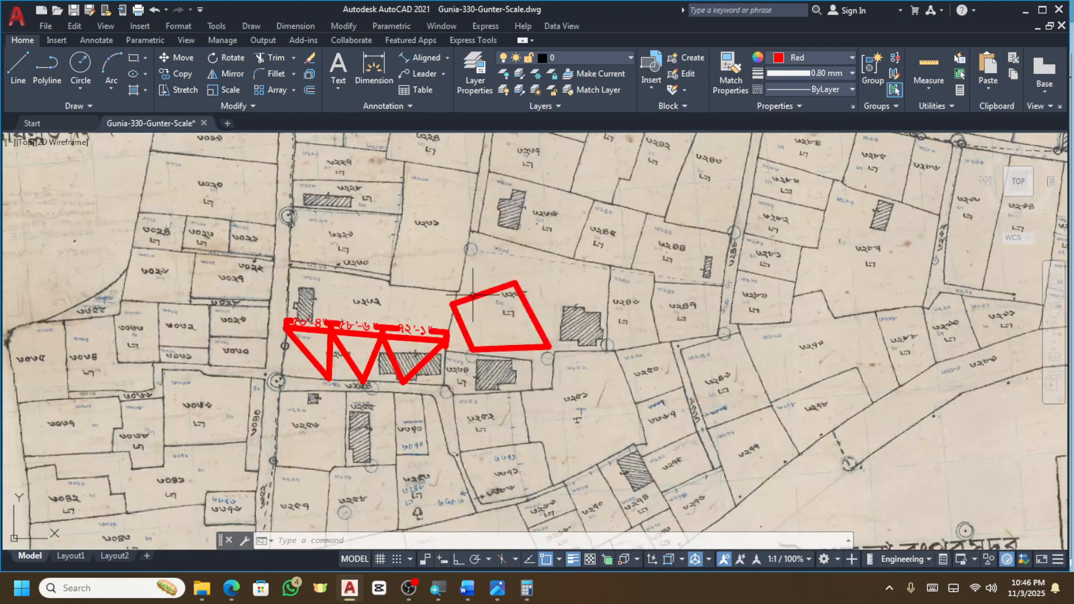
pyautogui.click(405, 591)
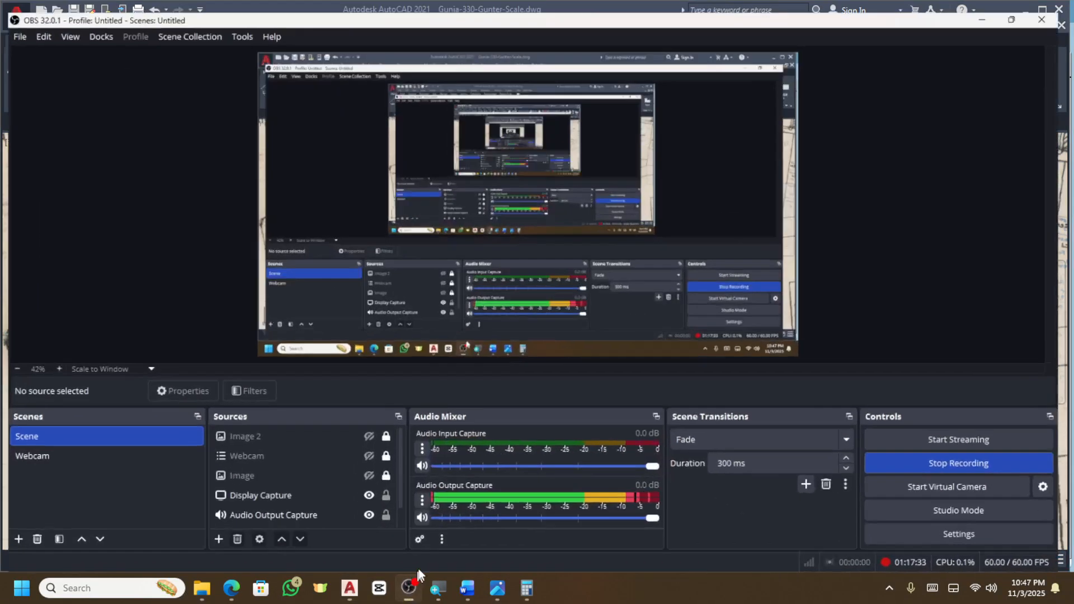